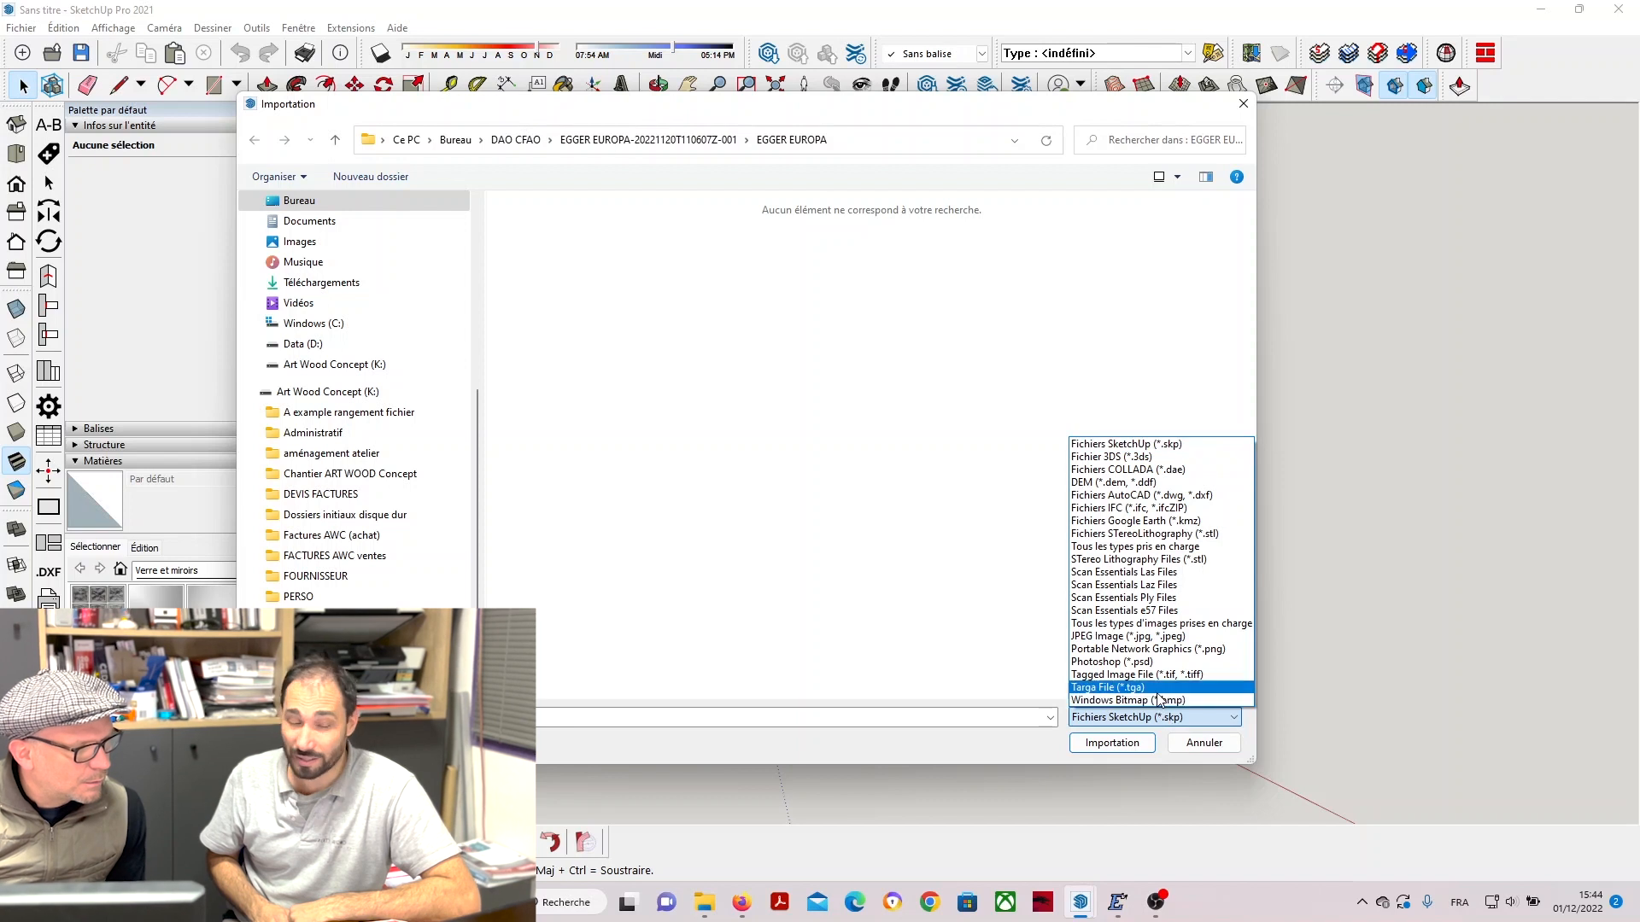
Choose AutoCAD files (*.dwg, *.dxf) as the import file type.
{"action": "left_click", "coordinate": [1219, 497]}
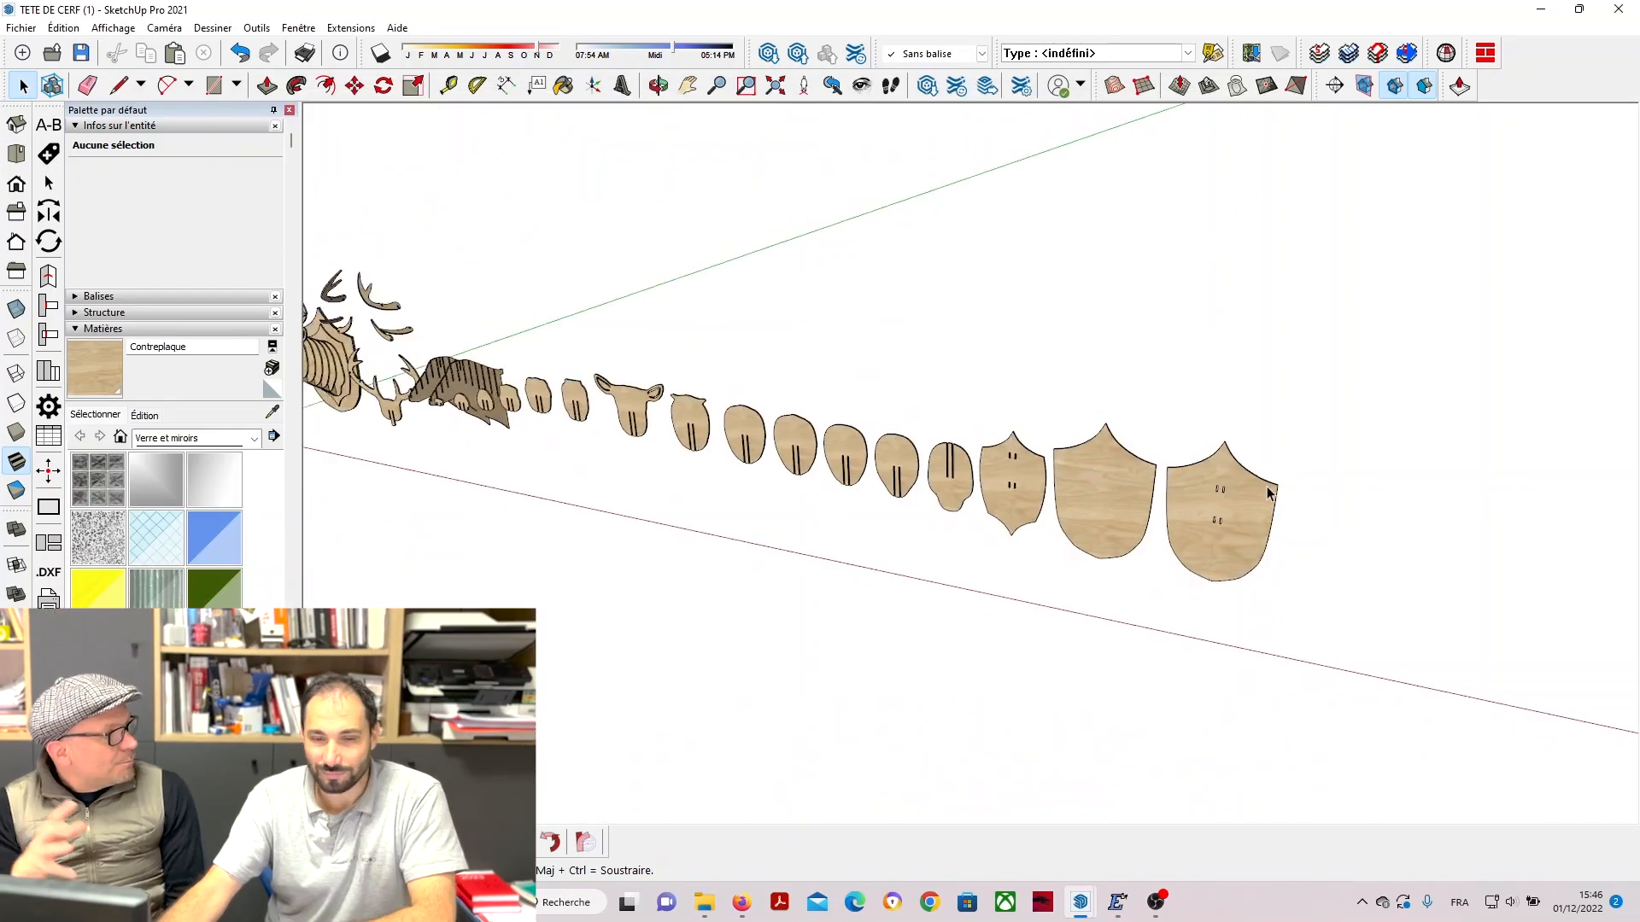
Examine the assembled stag head and its row of flat plywood parts, down to the slots in the smallest pieces.
{"action": "middle_click_drag", "start_coordinate": [1270, 493], "coordinate": [1235, 490]}
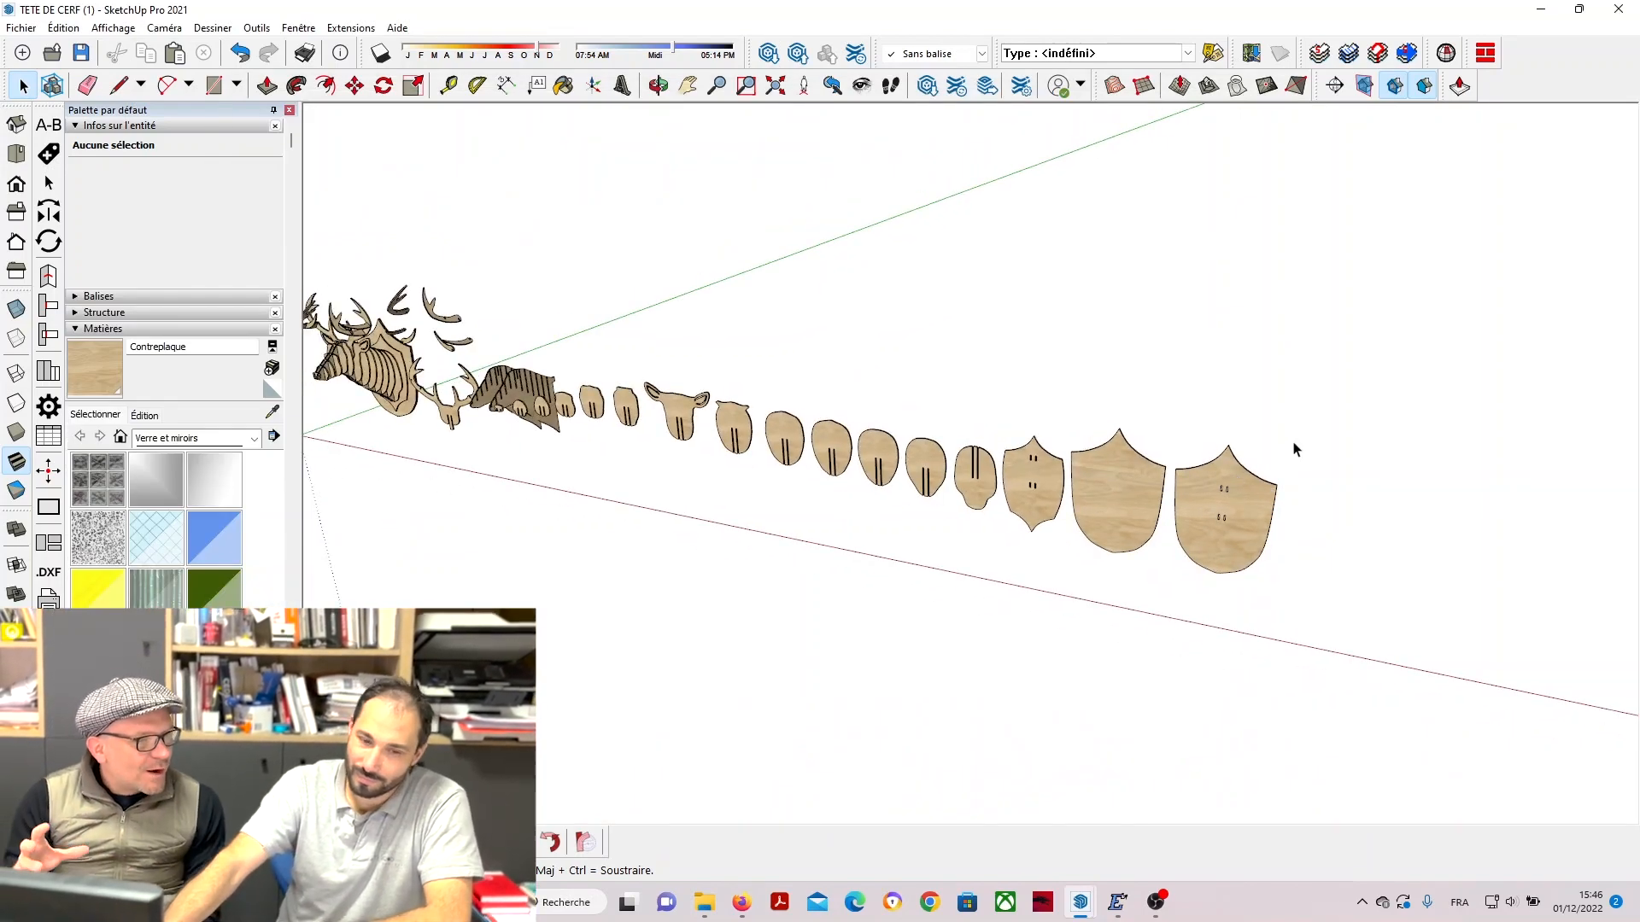
{"action": "scroll", "coordinate": [1294, 447], "scroll_direction": "down", "scroll_amount": 2}
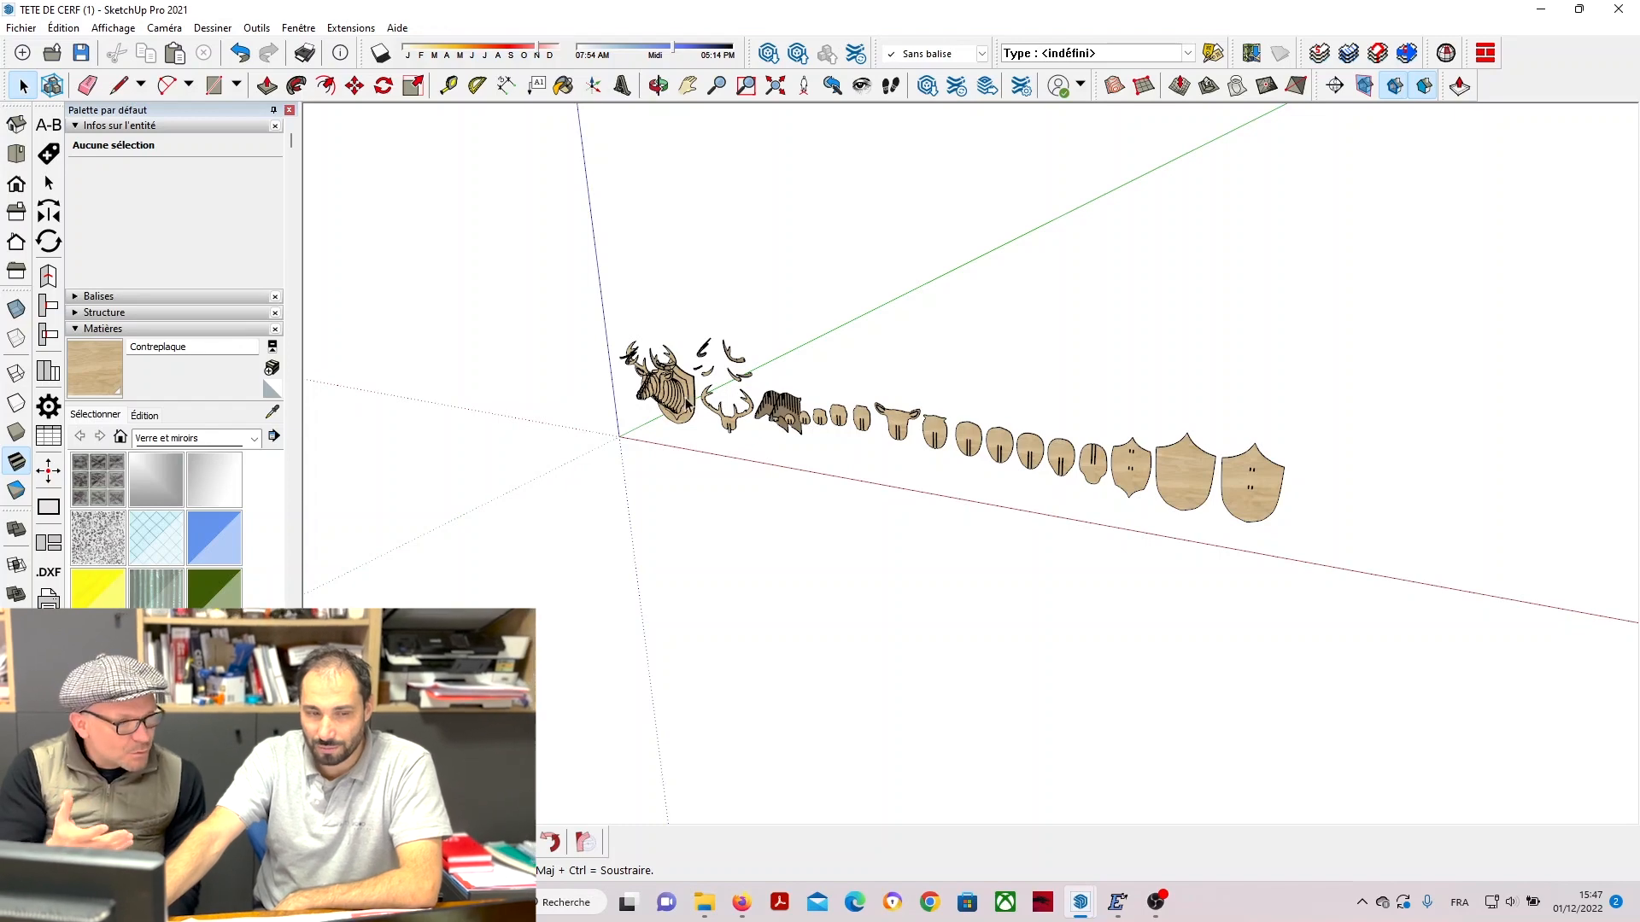
{"action": "scroll", "coordinate": [643, 398], "scroll_direction": "up", "scroll_amount": 2}
{"action": "scroll", "coordinate": [658, 381], "scroll_direction": "up", "scroll_amount": 4}
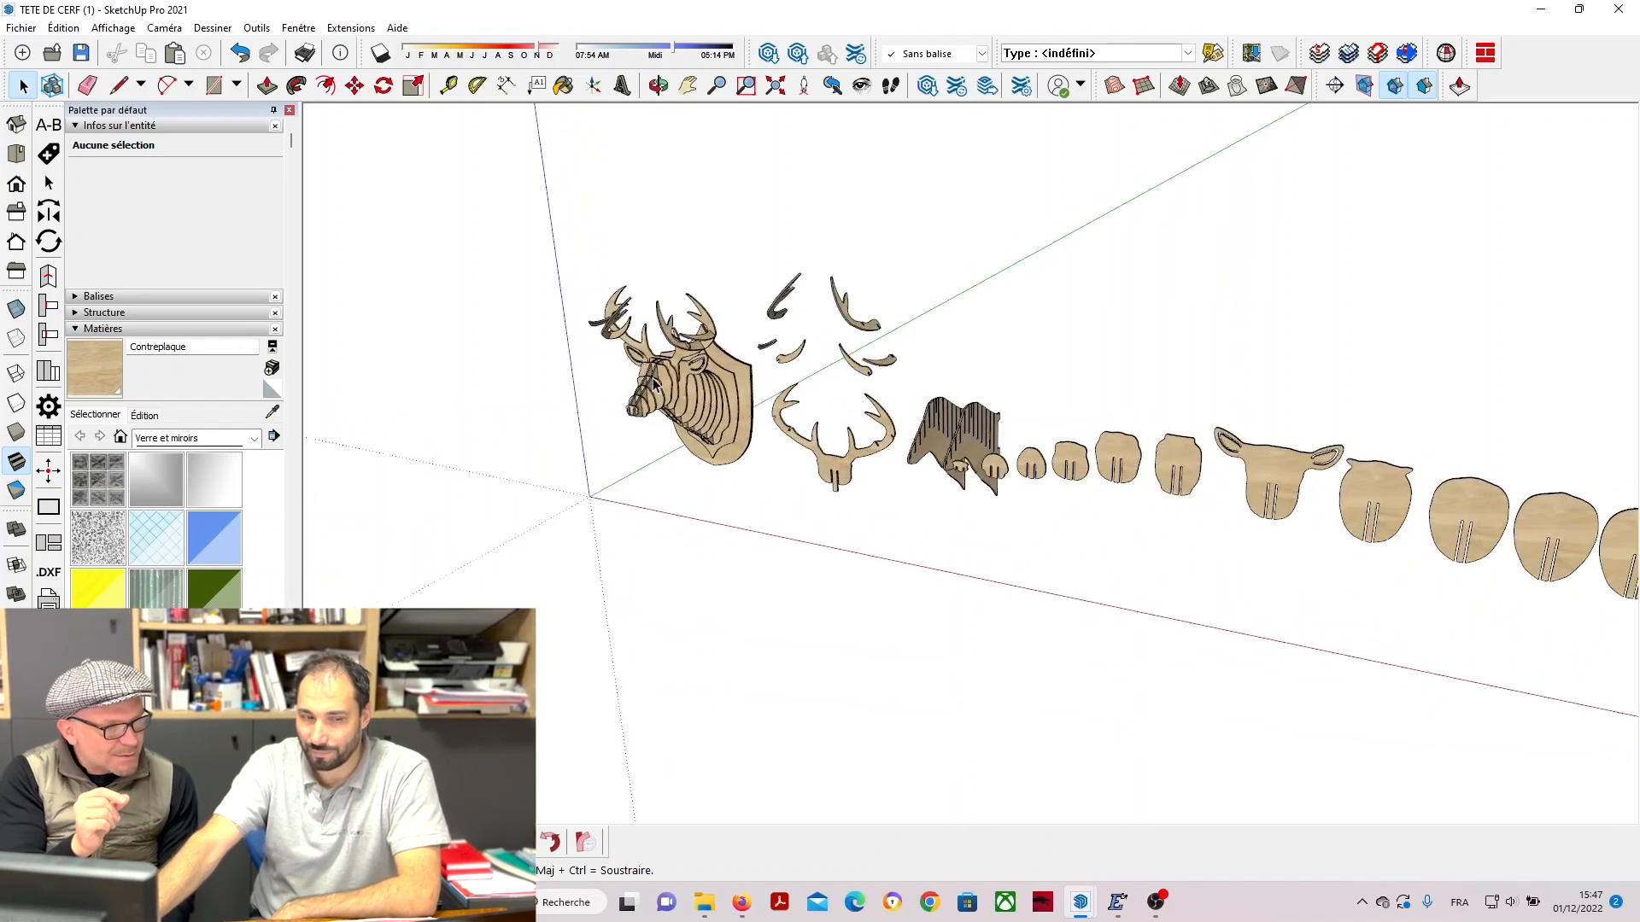
{"action": "scroll", "coordinate": [658, 382], "scroll_direction": "up", "scroll_amount": 2}
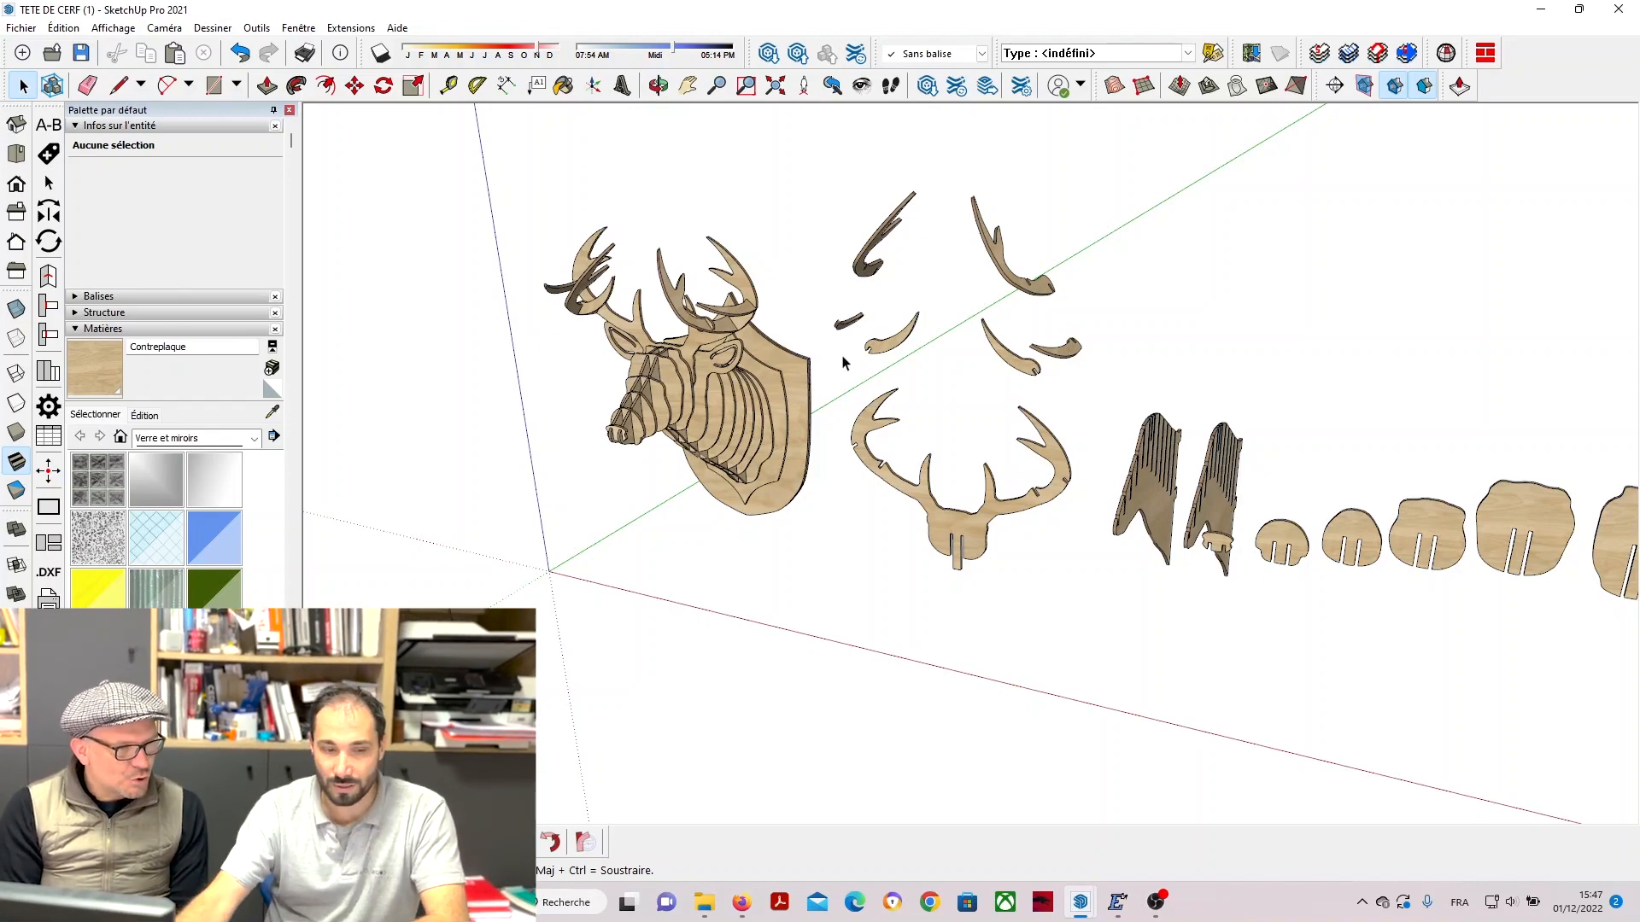
{"action": "scroll", "coordinate": [1230, 465], "scroll_direction": "up", "scroll_amount": 4}
{"action": "scroll", "coordinate": [1431, 696], "scroll_direction": "up", "scroll_amount": 3}
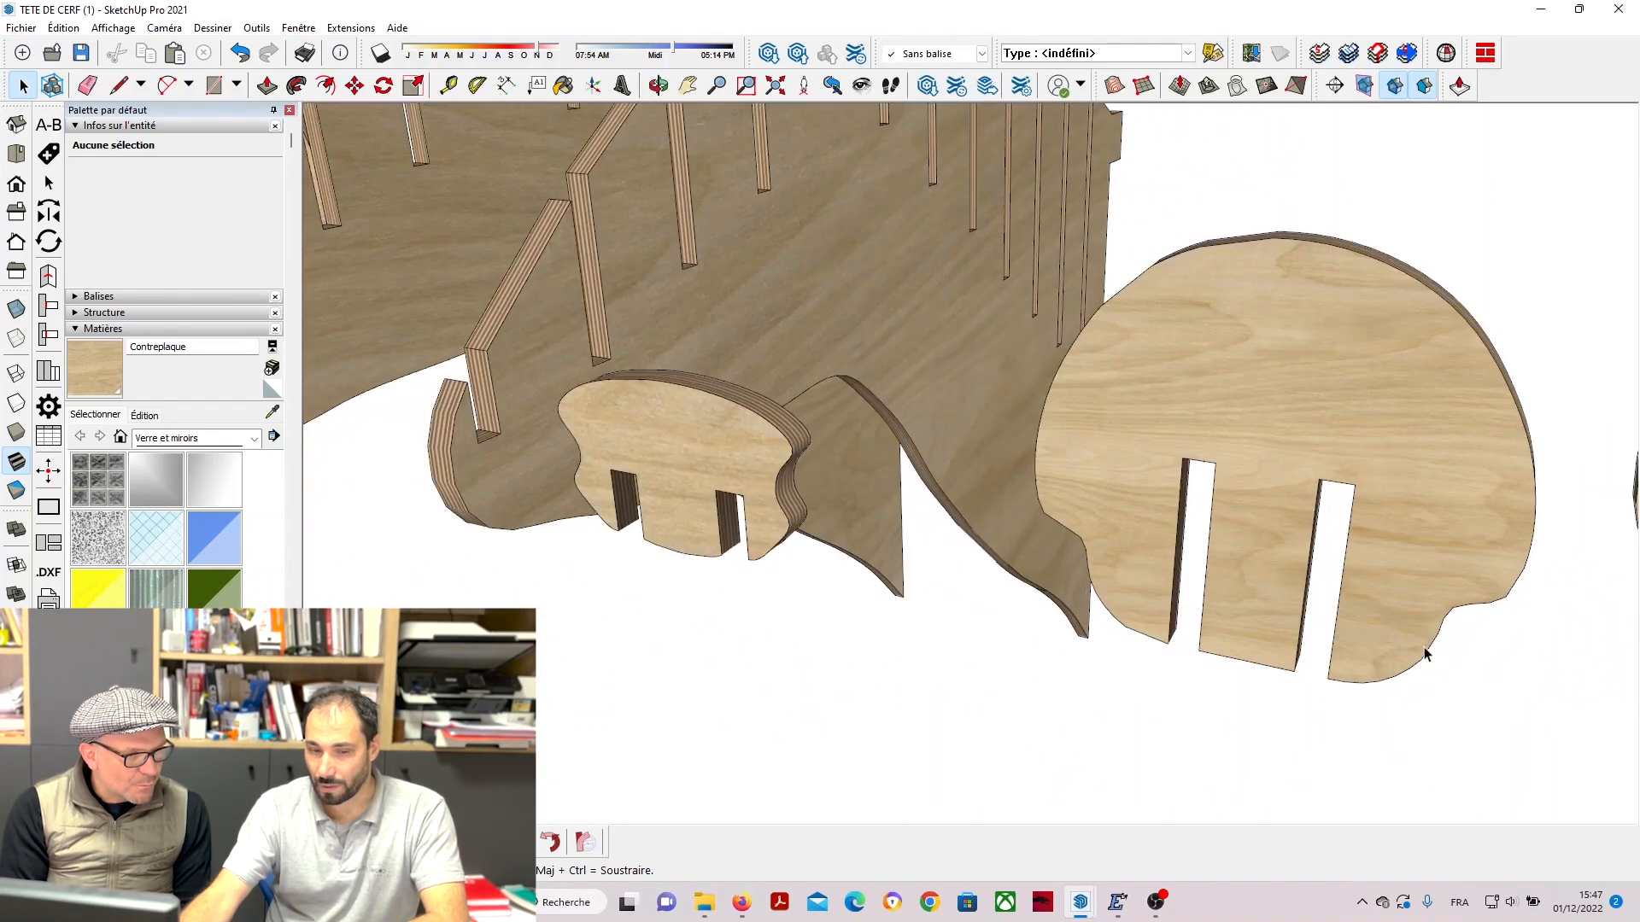
Use the tape measure to check the slot width on the small muzzle piece, without keeping a guide.
{"action": "left_click", "coordinate": [507, 89]}
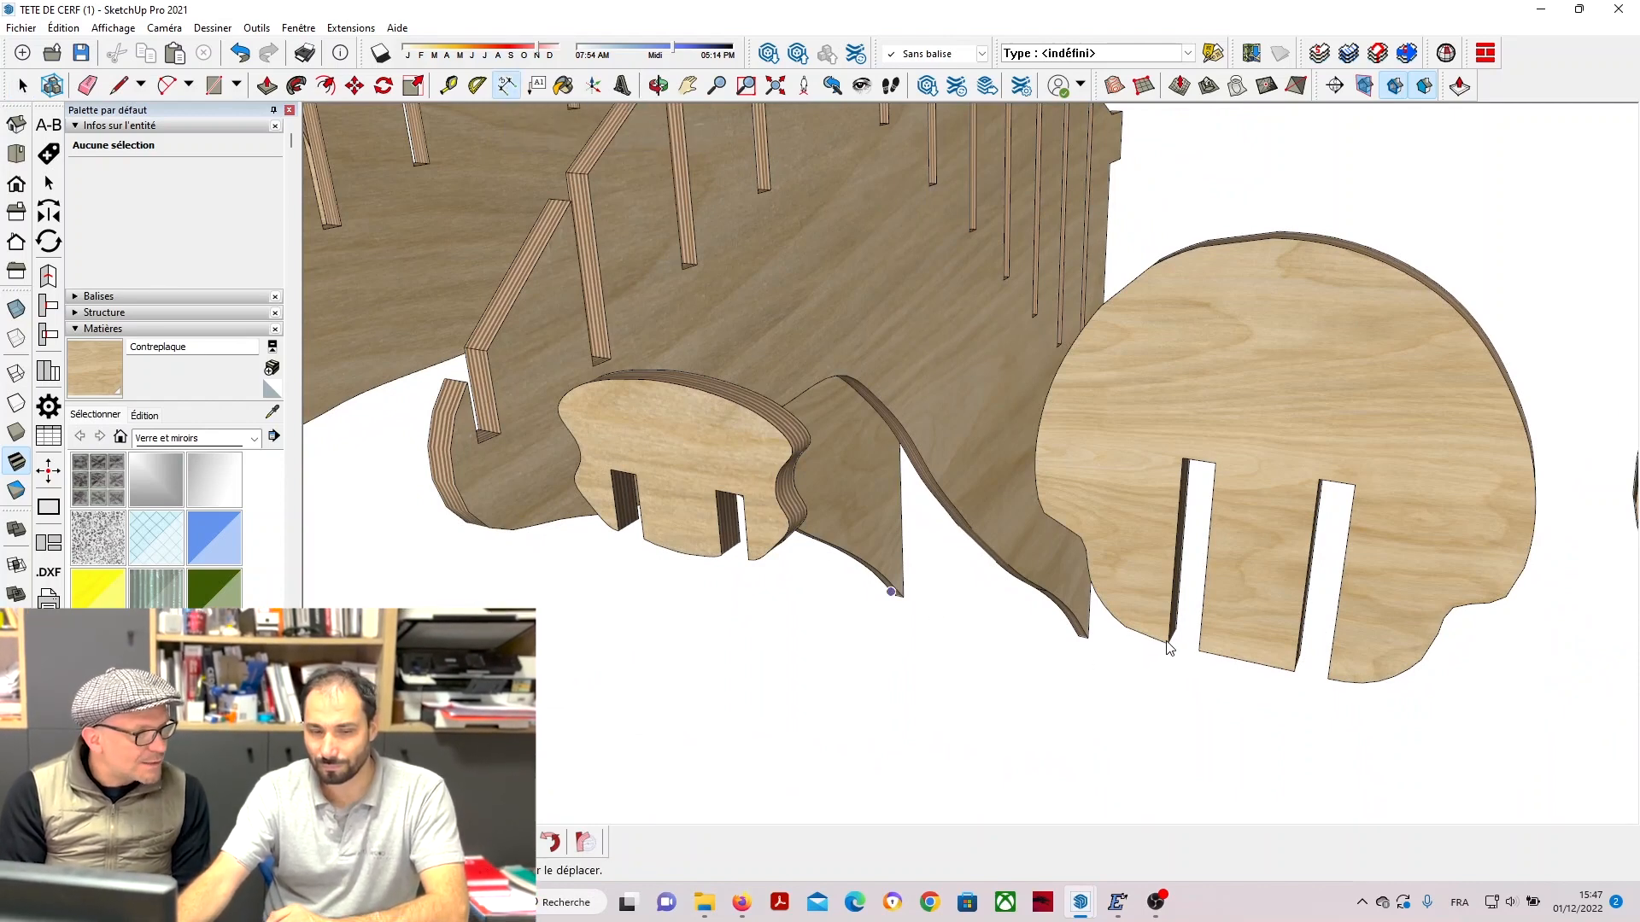
{"action": "left_click", "coordinate": [448, 85]}
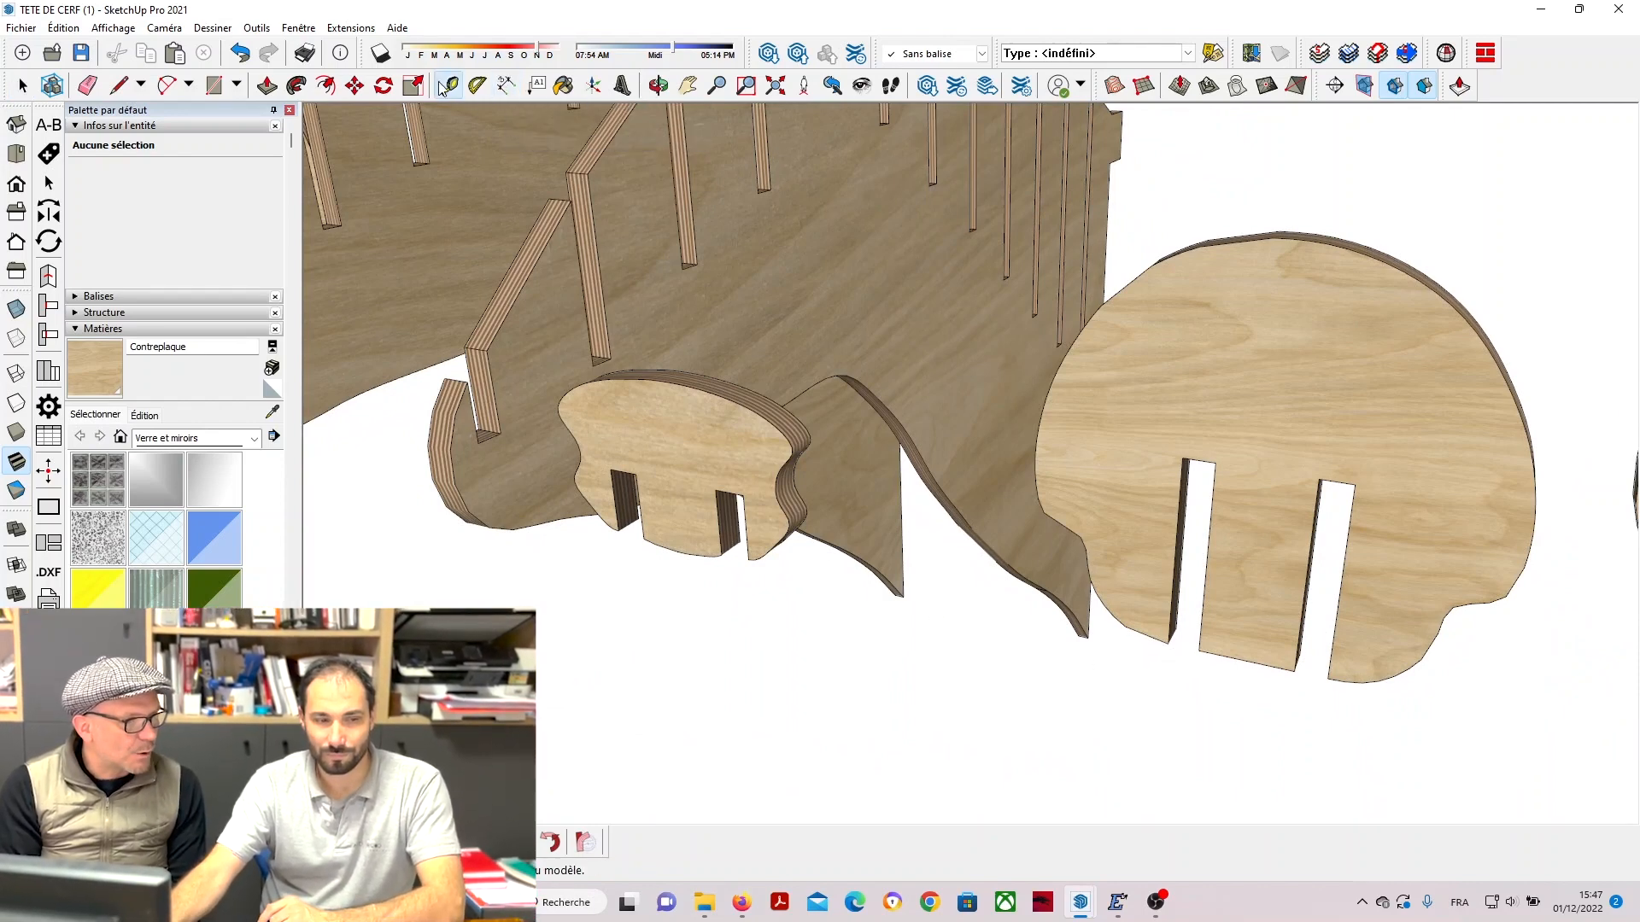
{"action": "scroll", "coordinate": [1110, 572], "scroll_direction": "up", "scroll_amount": 3}
{"action": "middle_click_drag", "start_coordinate": [1091, 555], "coordinate": [1304, 443]}
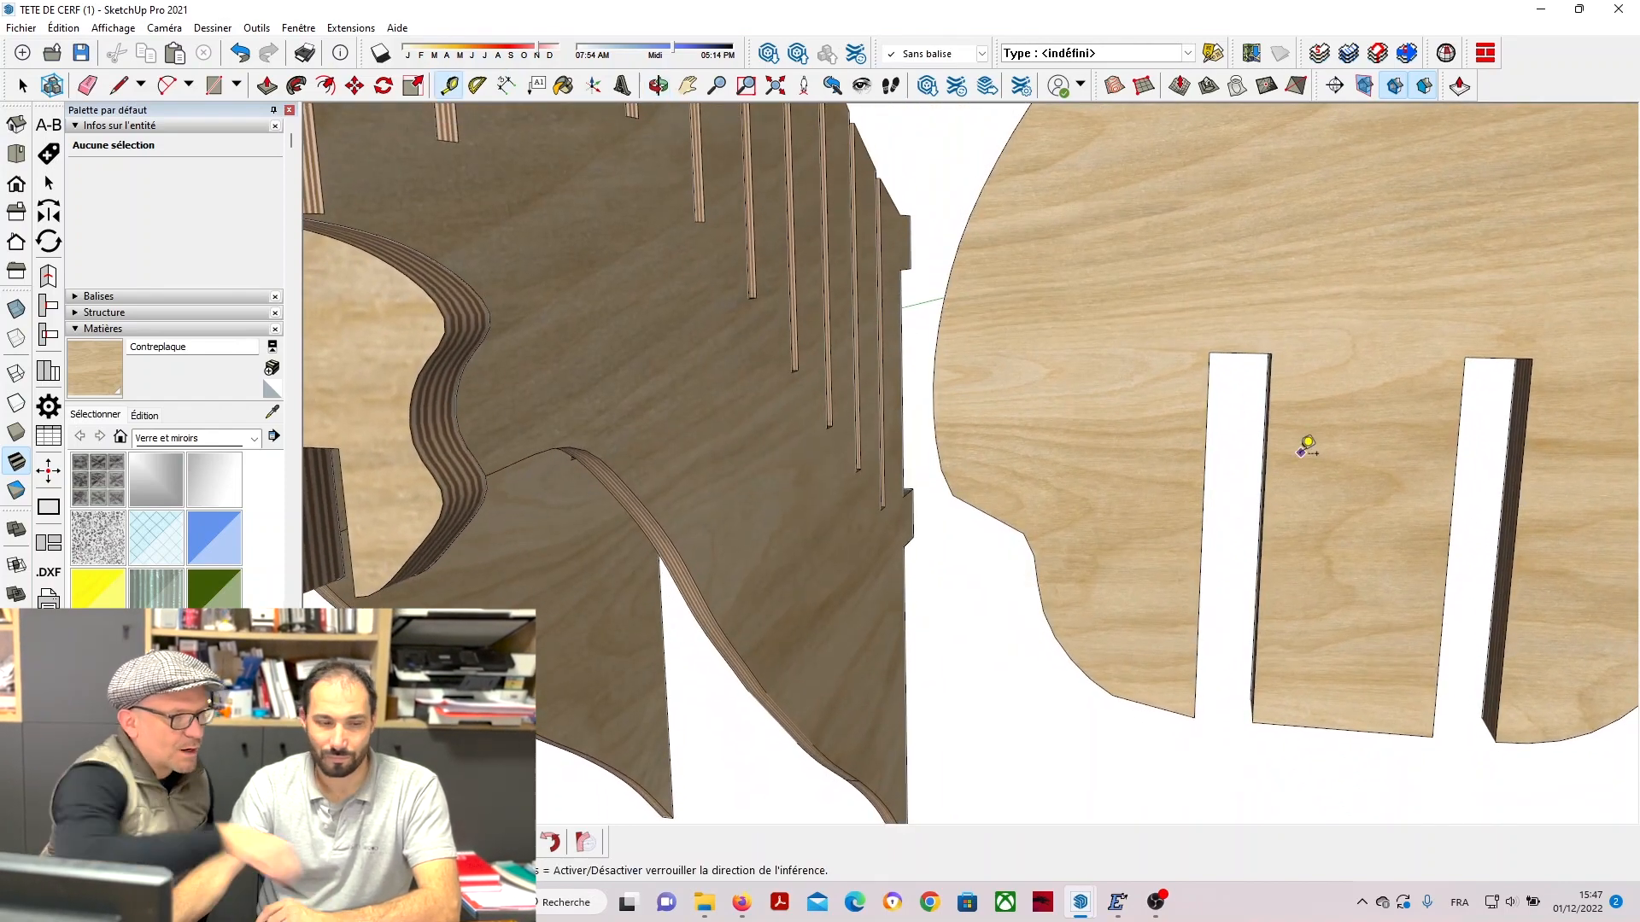
{"action": "scroll", "coordinate": [1304, 443], "scroll_direction": "down", "scroll_amount": 3}
{"action": "scroll", "coordinate": [969, 482], "scroll_direction": "down", "scroll_amount": 1}
{"action": "scroll", "coordinate": [970, 484], "scroll_direction": "up", "scroll_amount": 3}
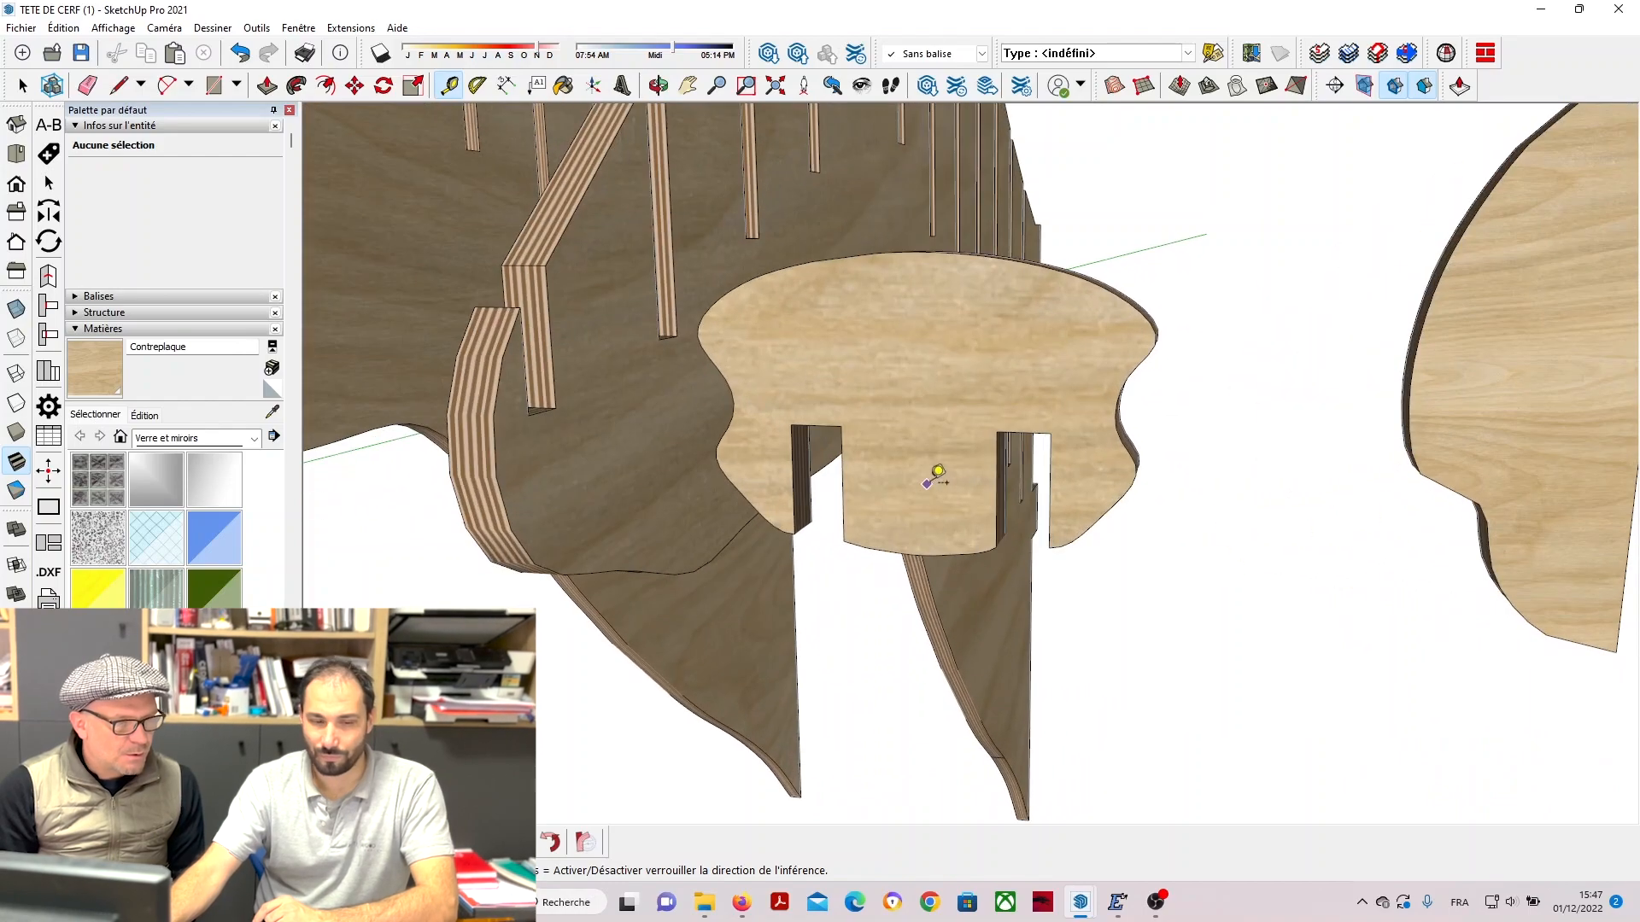
{"action": "middle_click_drag", "start_coordinate": [1000, 455], "coordinate": [879, 479]}
{"action": "scroll", "coordinate": [931, 481], "scroll_direction": "up", "scroll_amount": 1}
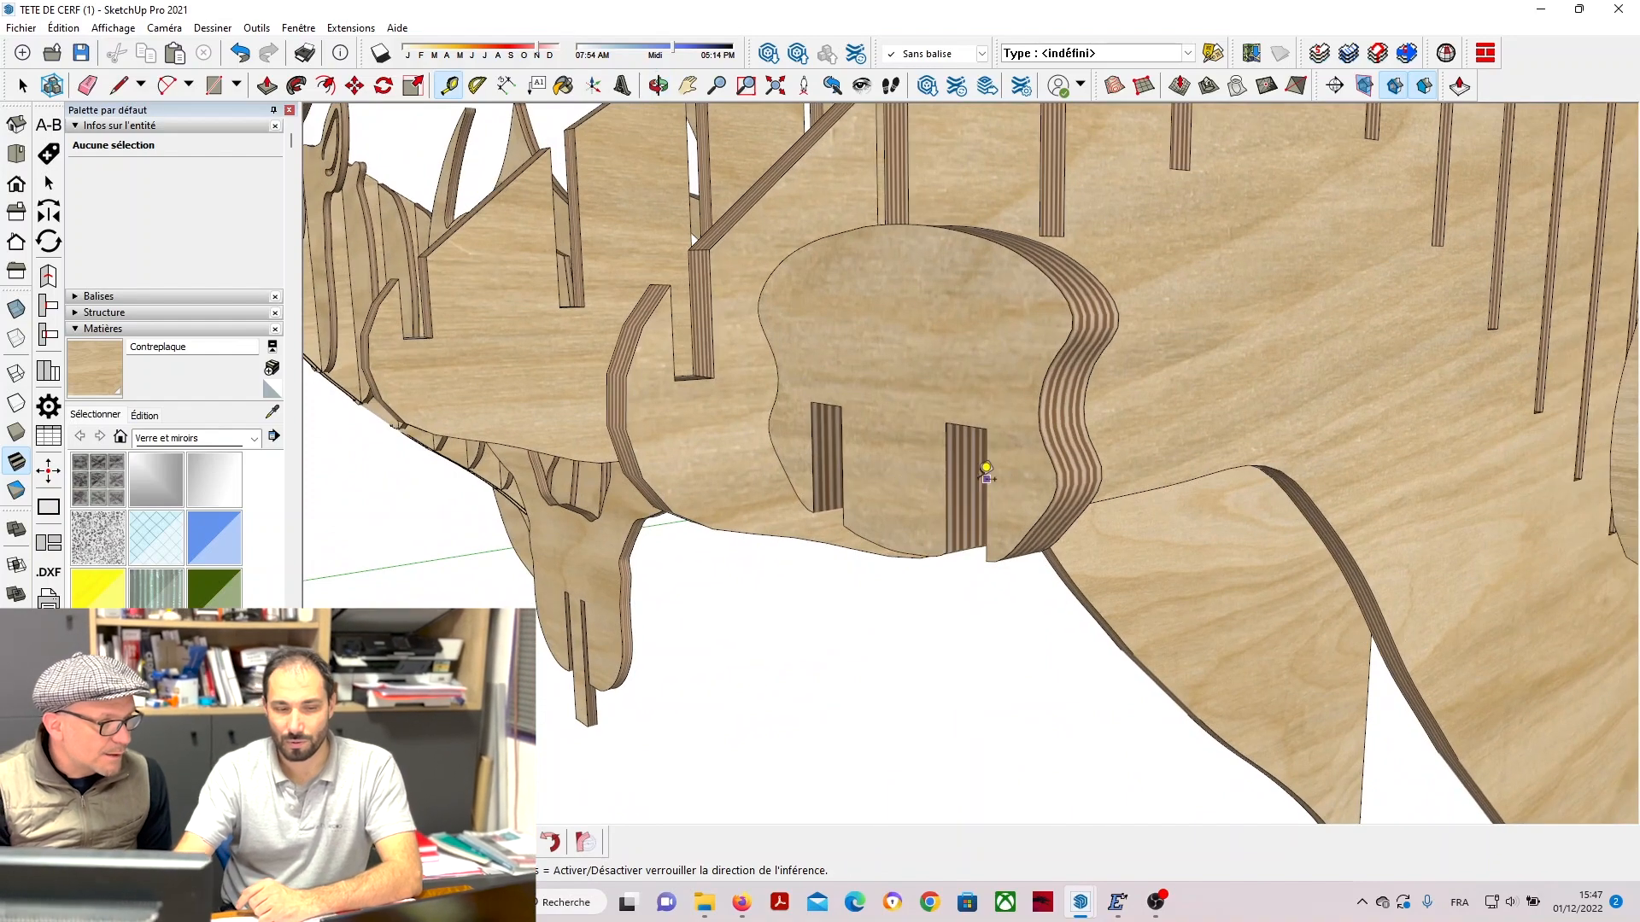
{"action": "middle_click_drag", "start_coordinate": [987, 470], "coordinate": [1161, 435]}
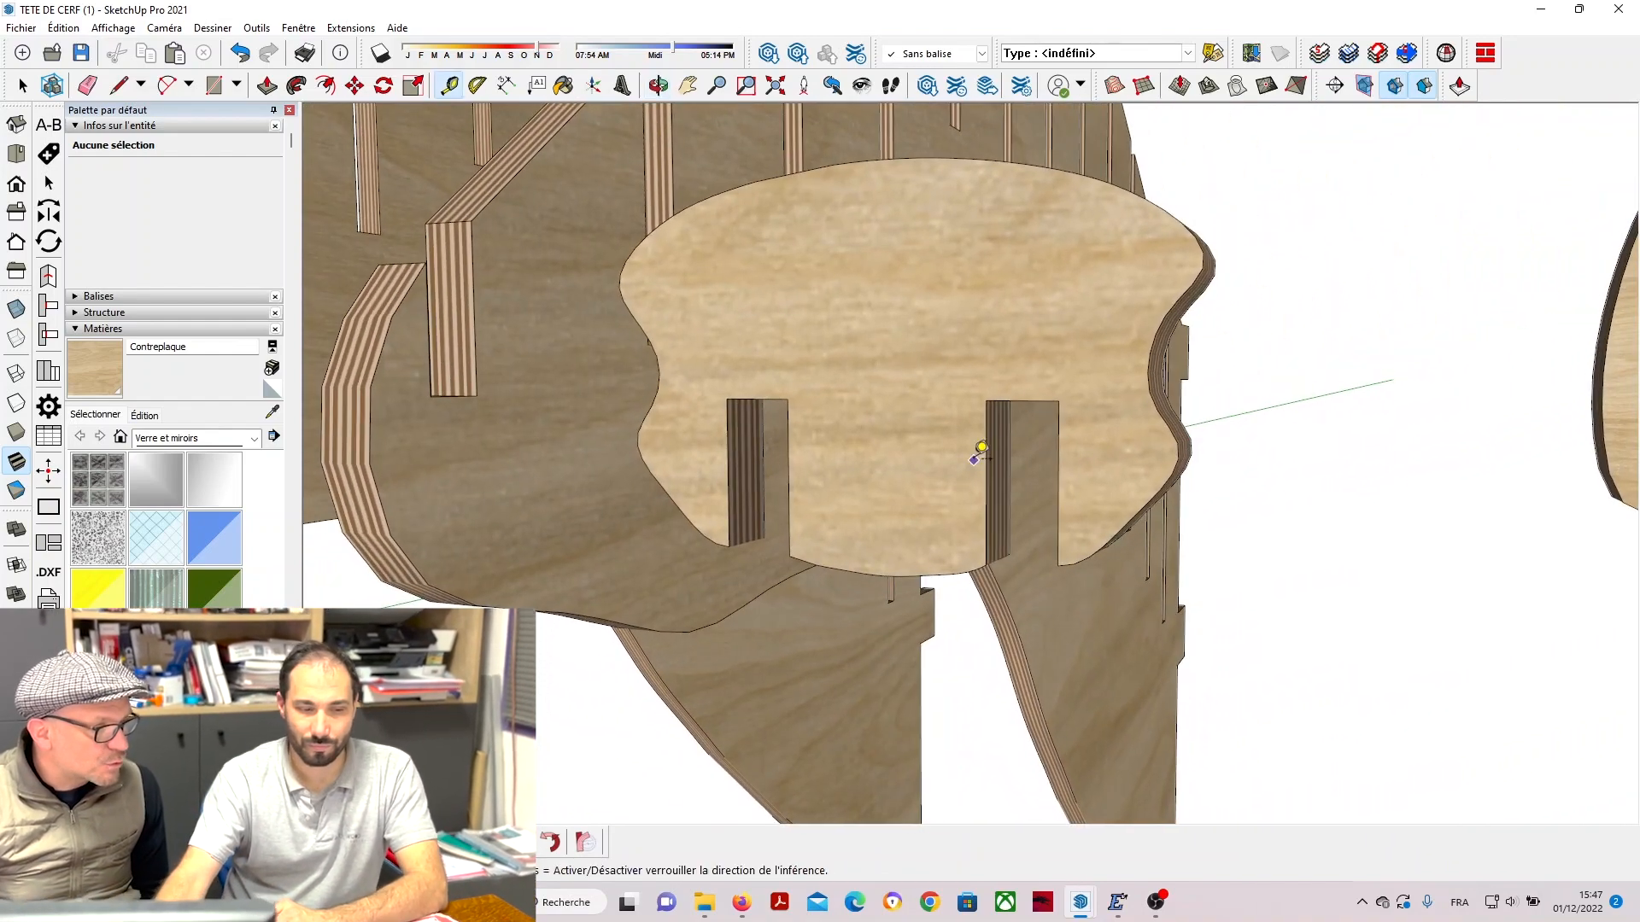
{"action": "left_click", "coordinate": [993, 433]}
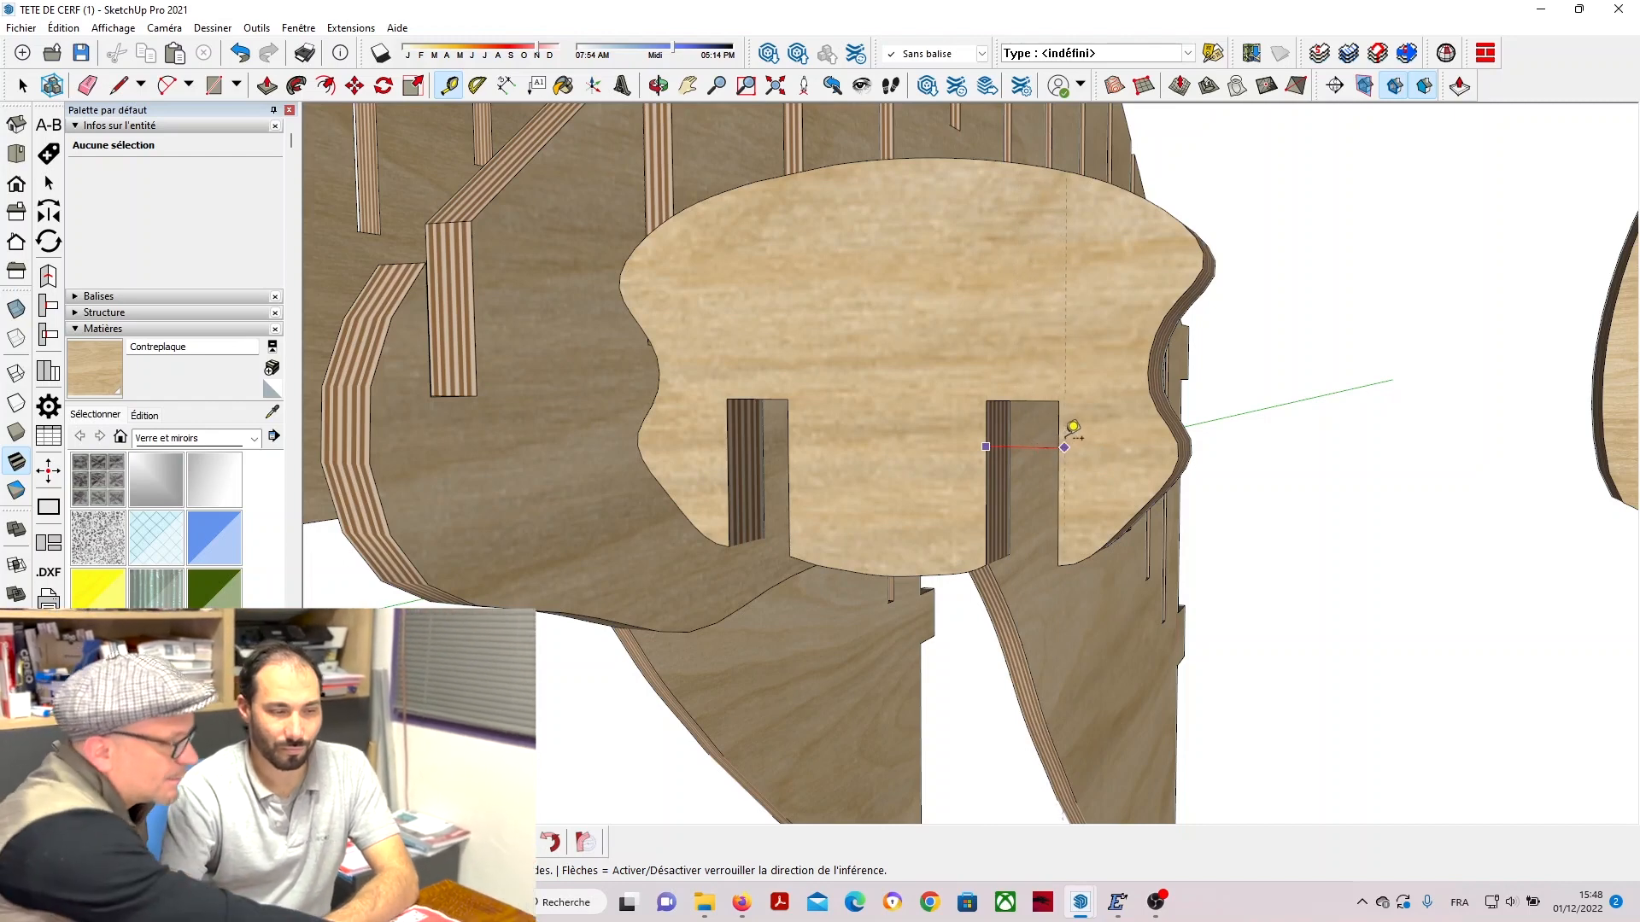
{"action": "key", "text": "Escape"}
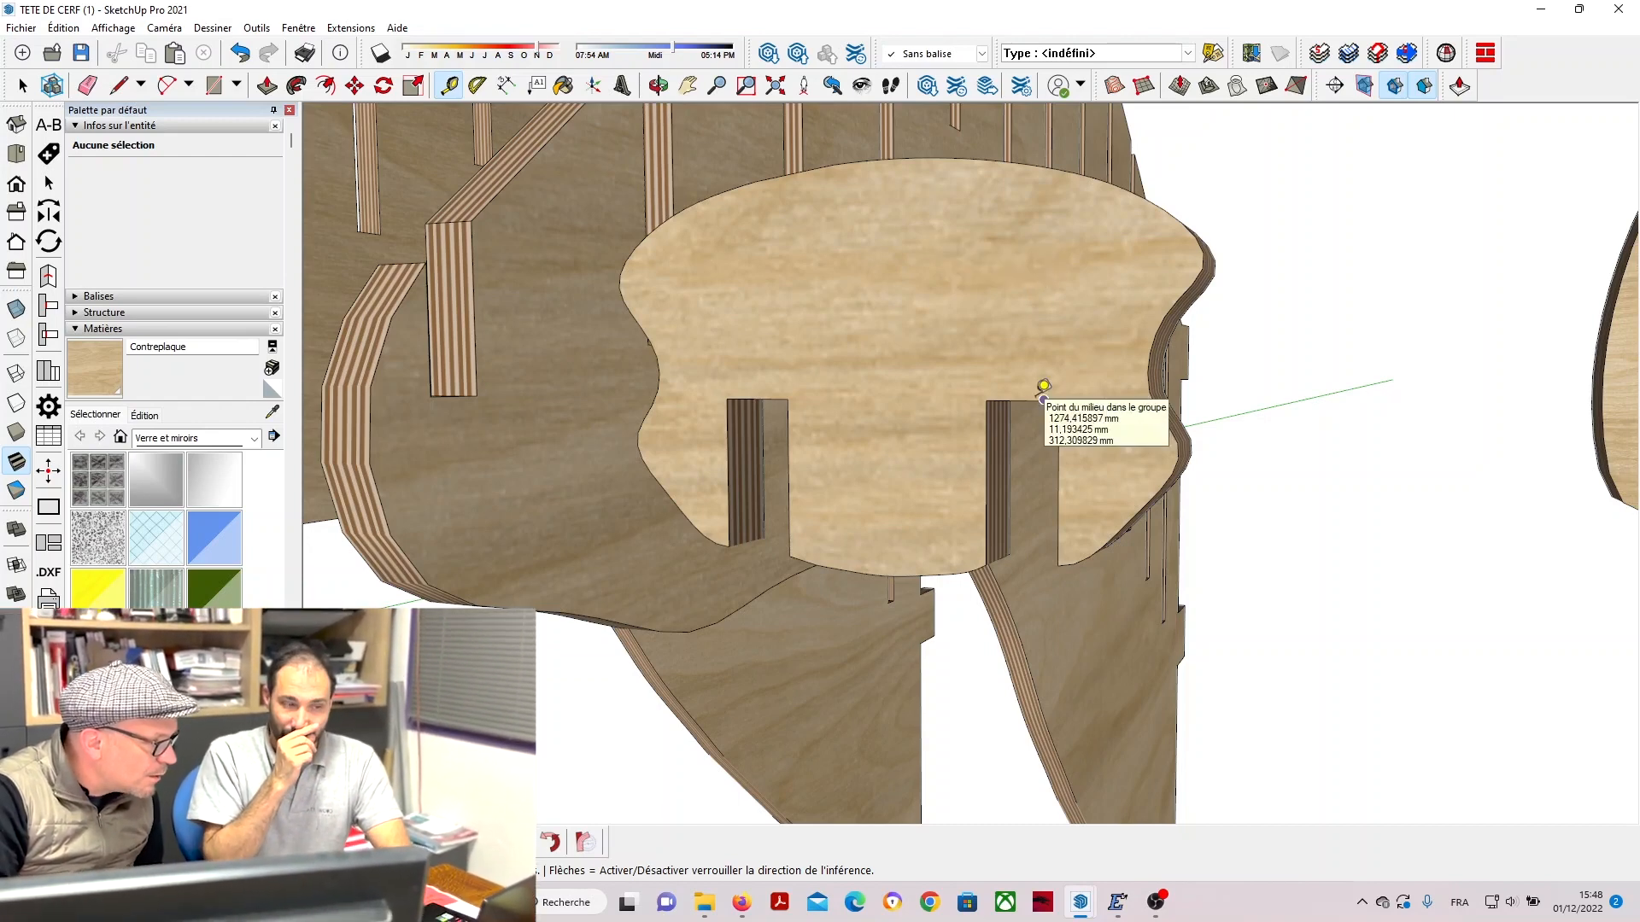
Measure a slot's width between its upper corners on the small muzzle piece and resize the whole model from that distance.
{"action": "scroll", "coordinate": [1043, 386], "scroll_direction": "up", "scroll_amount": 6}
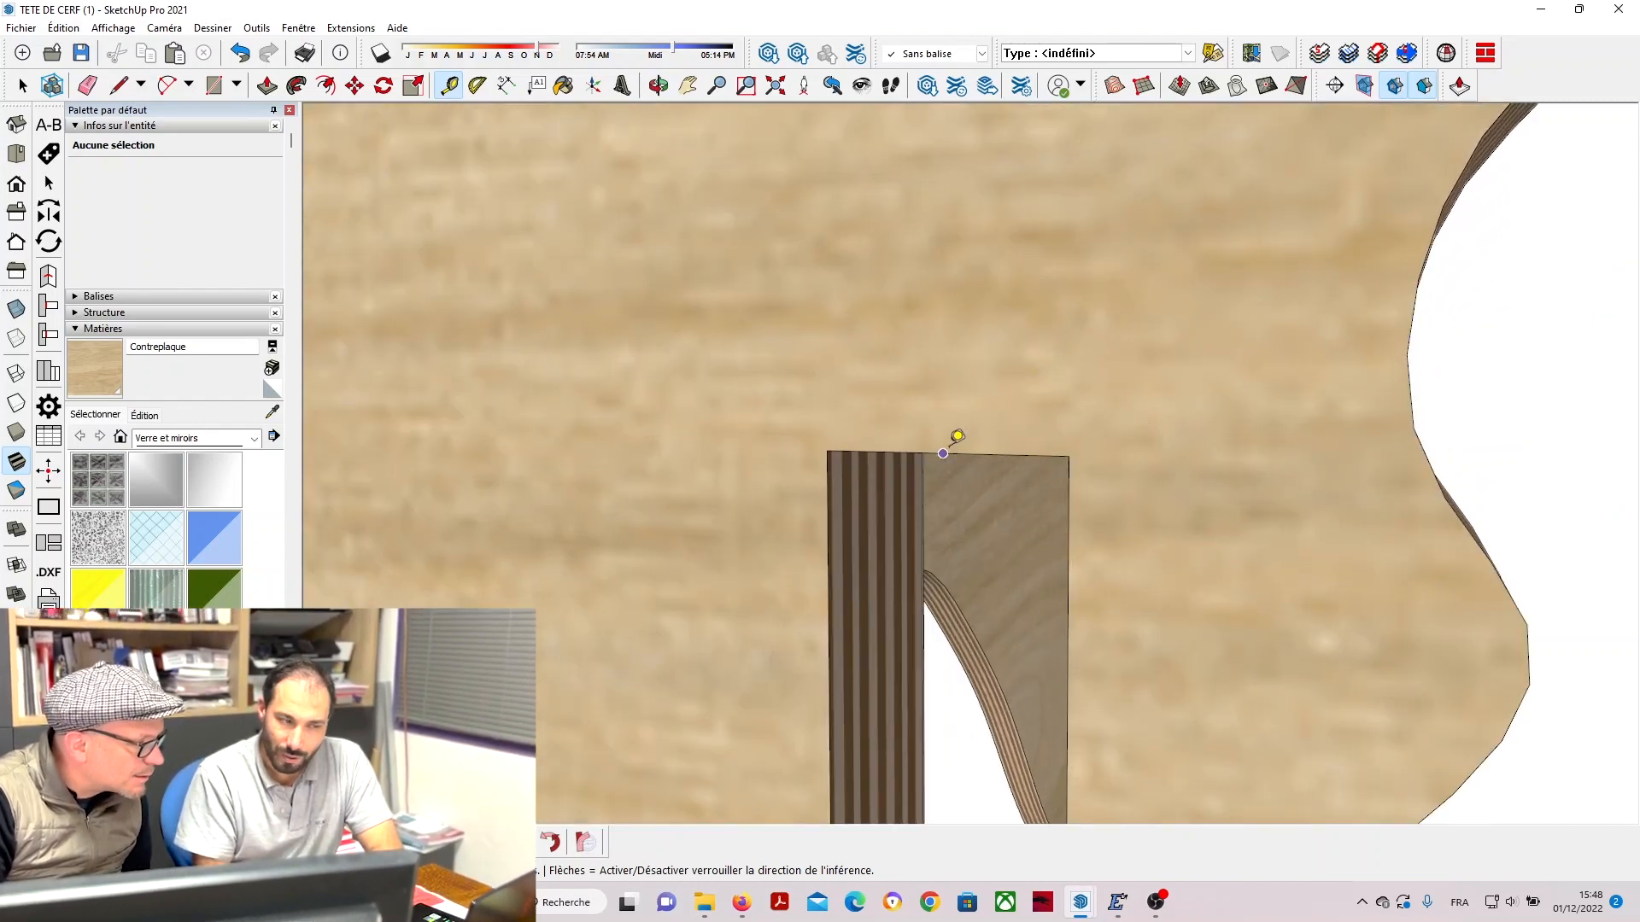
{"action": "mouse_move", "coordinate": [999, 462]}
{"action": "middle_mouse_down"}
{"action": "mouse_move", "coordinate": [1058, 462]}
{"action": "mouse_move", "coordinate": [1026, 473]}
{"action": "middle_mouse_up"}
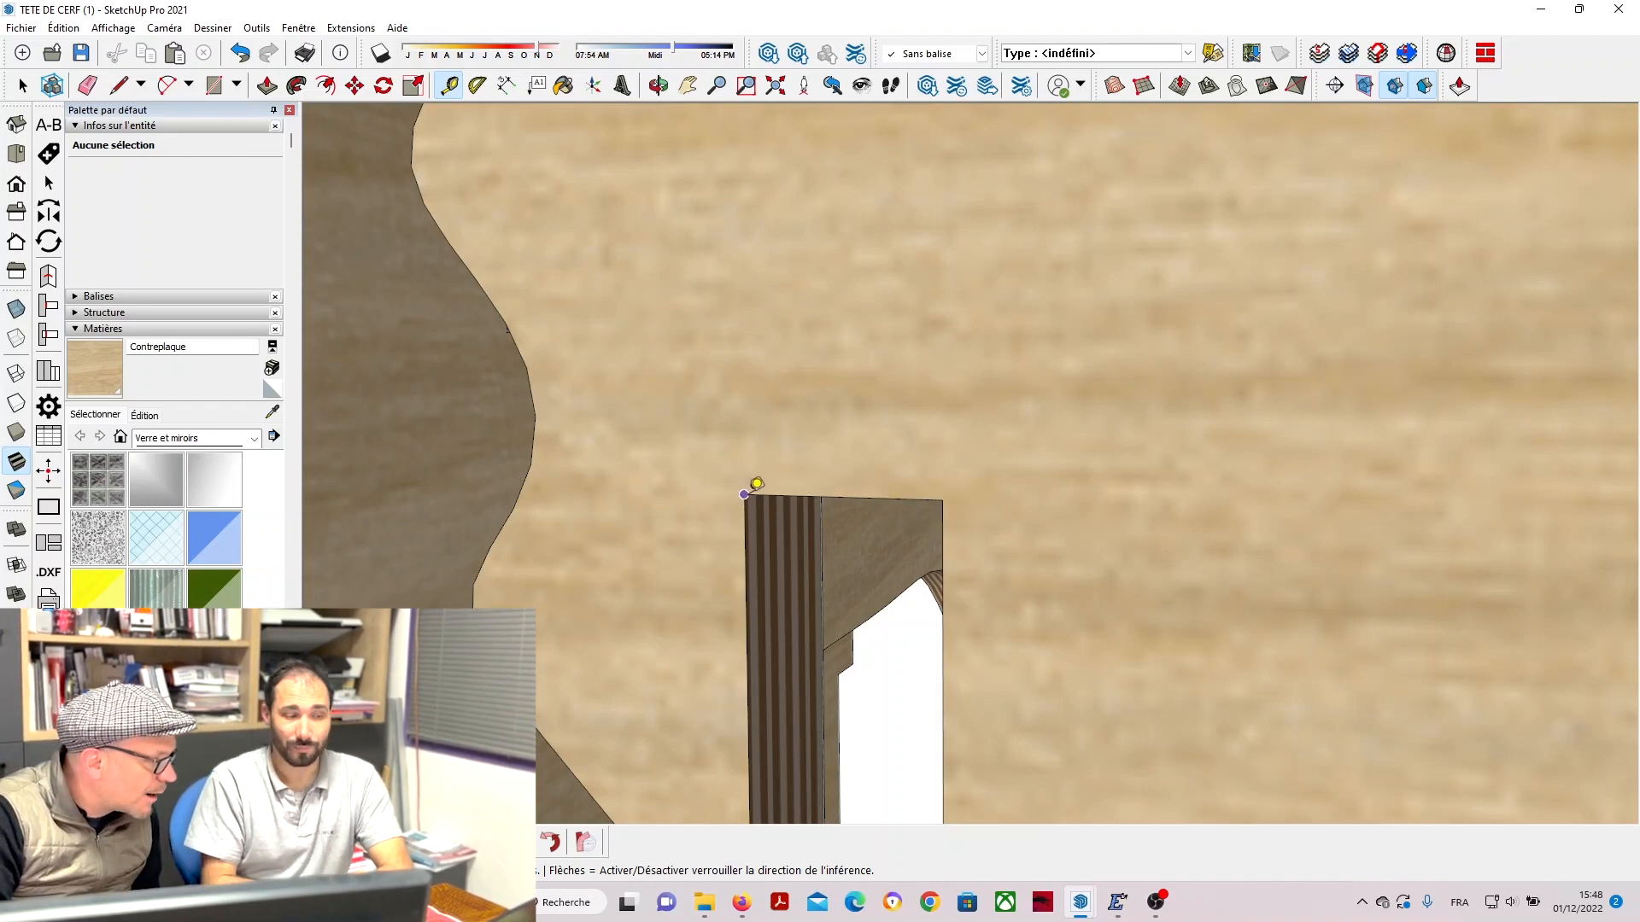
{"action": "left_click", "coordinate": [745, 493]}
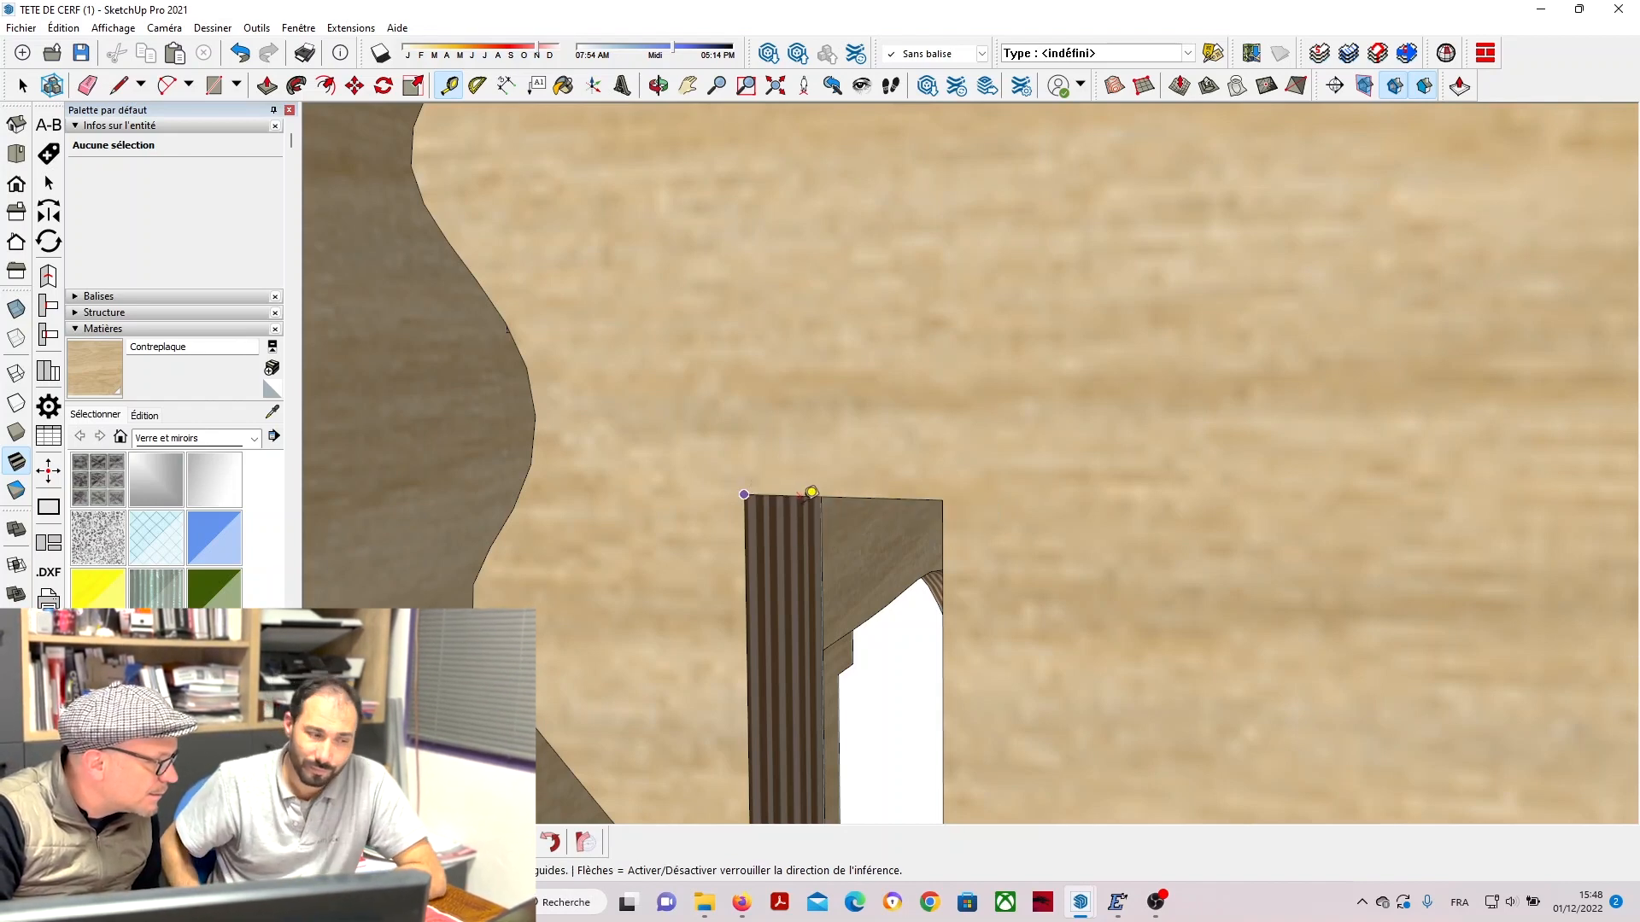
{"action": "left_click", "coordinate": [942, 499]}
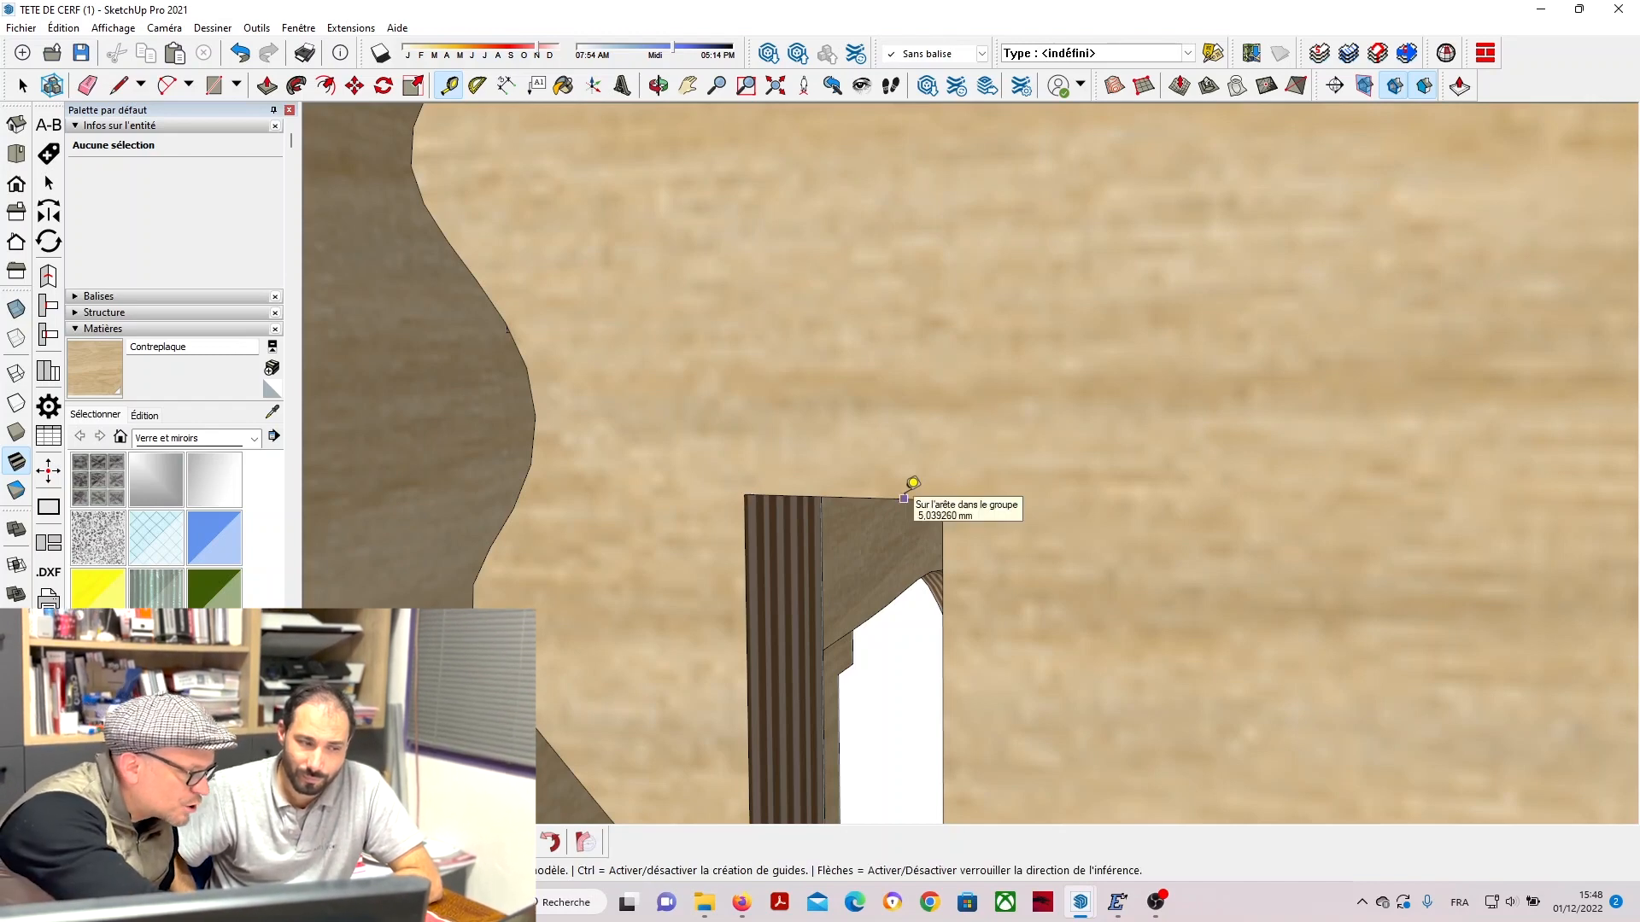
{"action": "key", "text": "Return"}
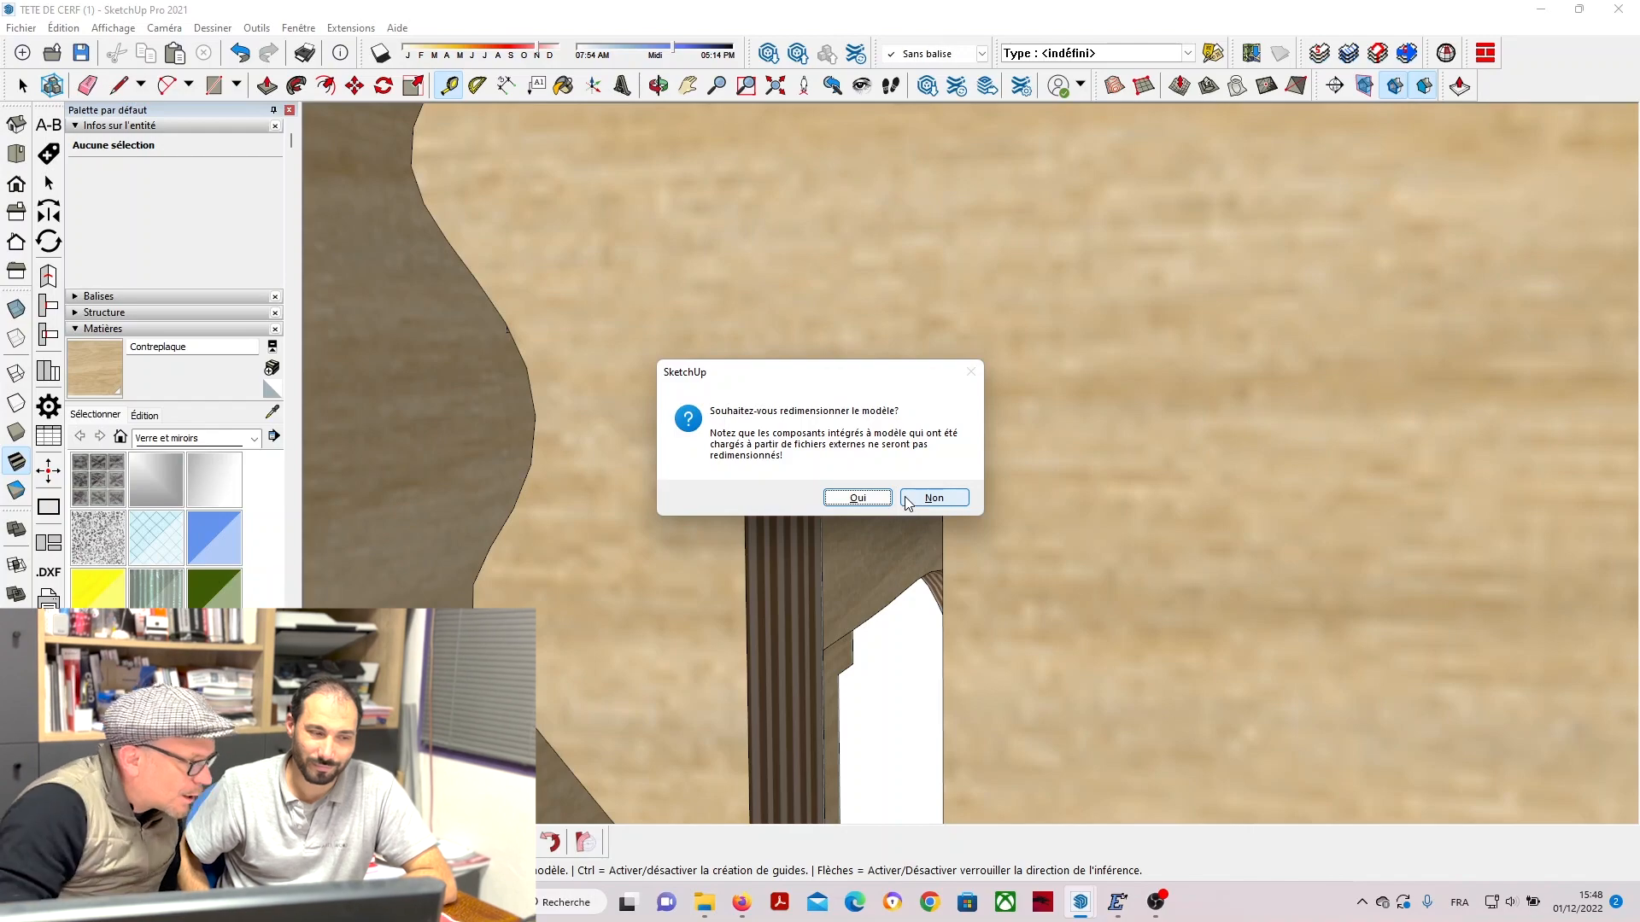
{"action": "left_click", "coordinate": [854, 497]}
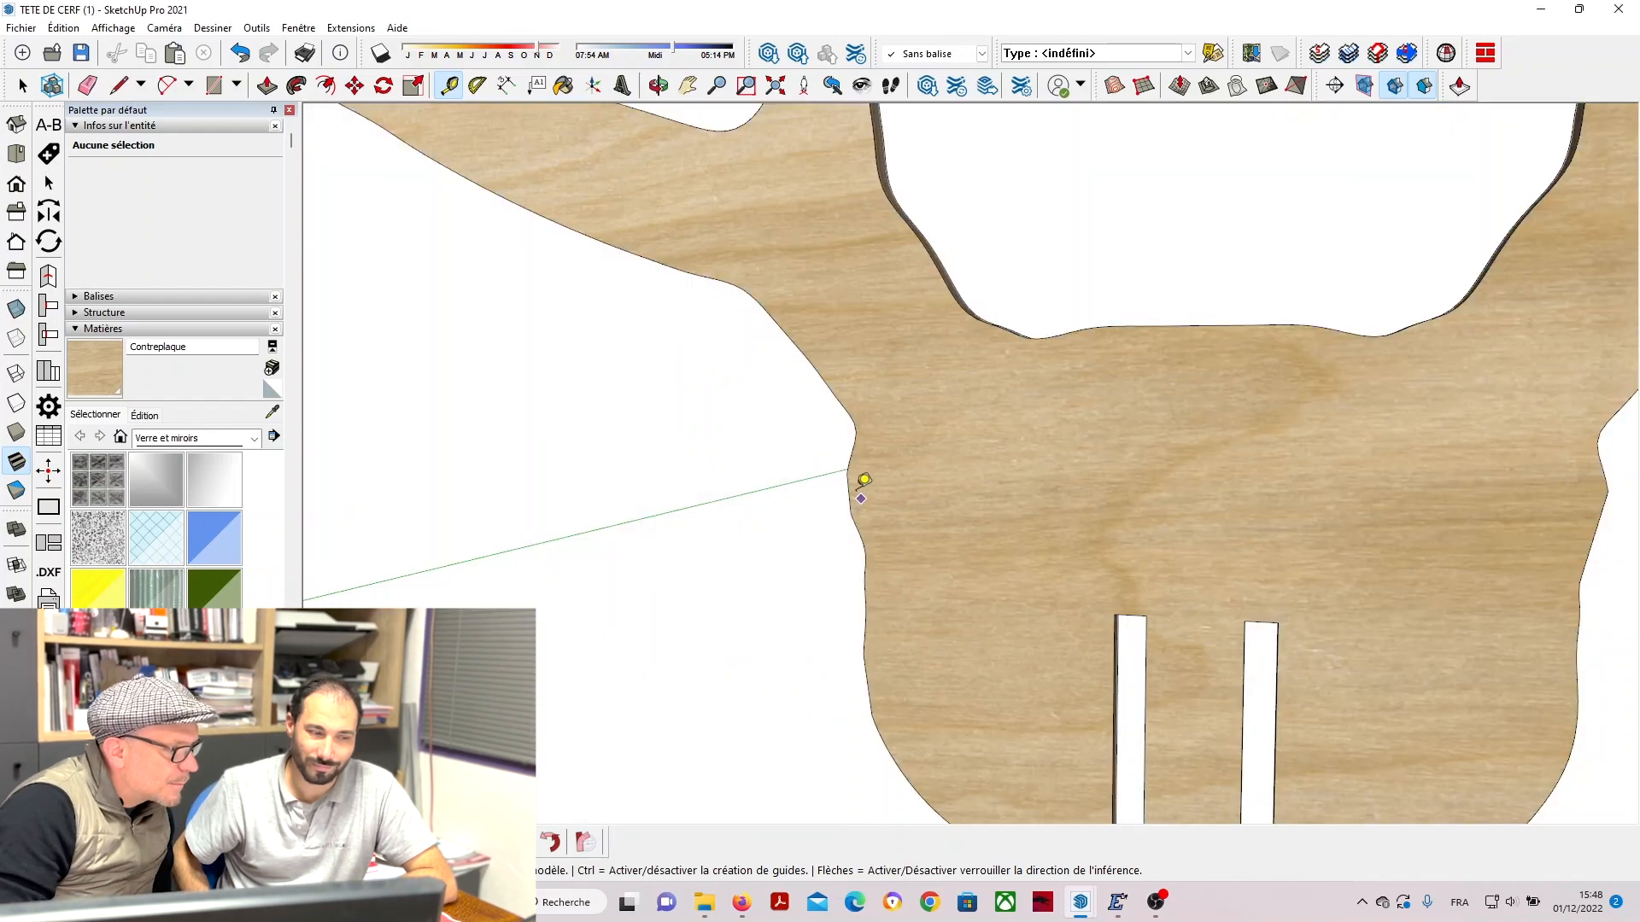
Measure a slot's width on the antler plate, accept resizing the model from that distance, and return to selection.
{"action": "scroll", "coordinate": [858, 492], "scroll_direction": "down", "scroll_amount": 5}
{"action": "scroll", "coordinate": [991, 555], "scroll_direction": "up", "scroll_amount": 14}
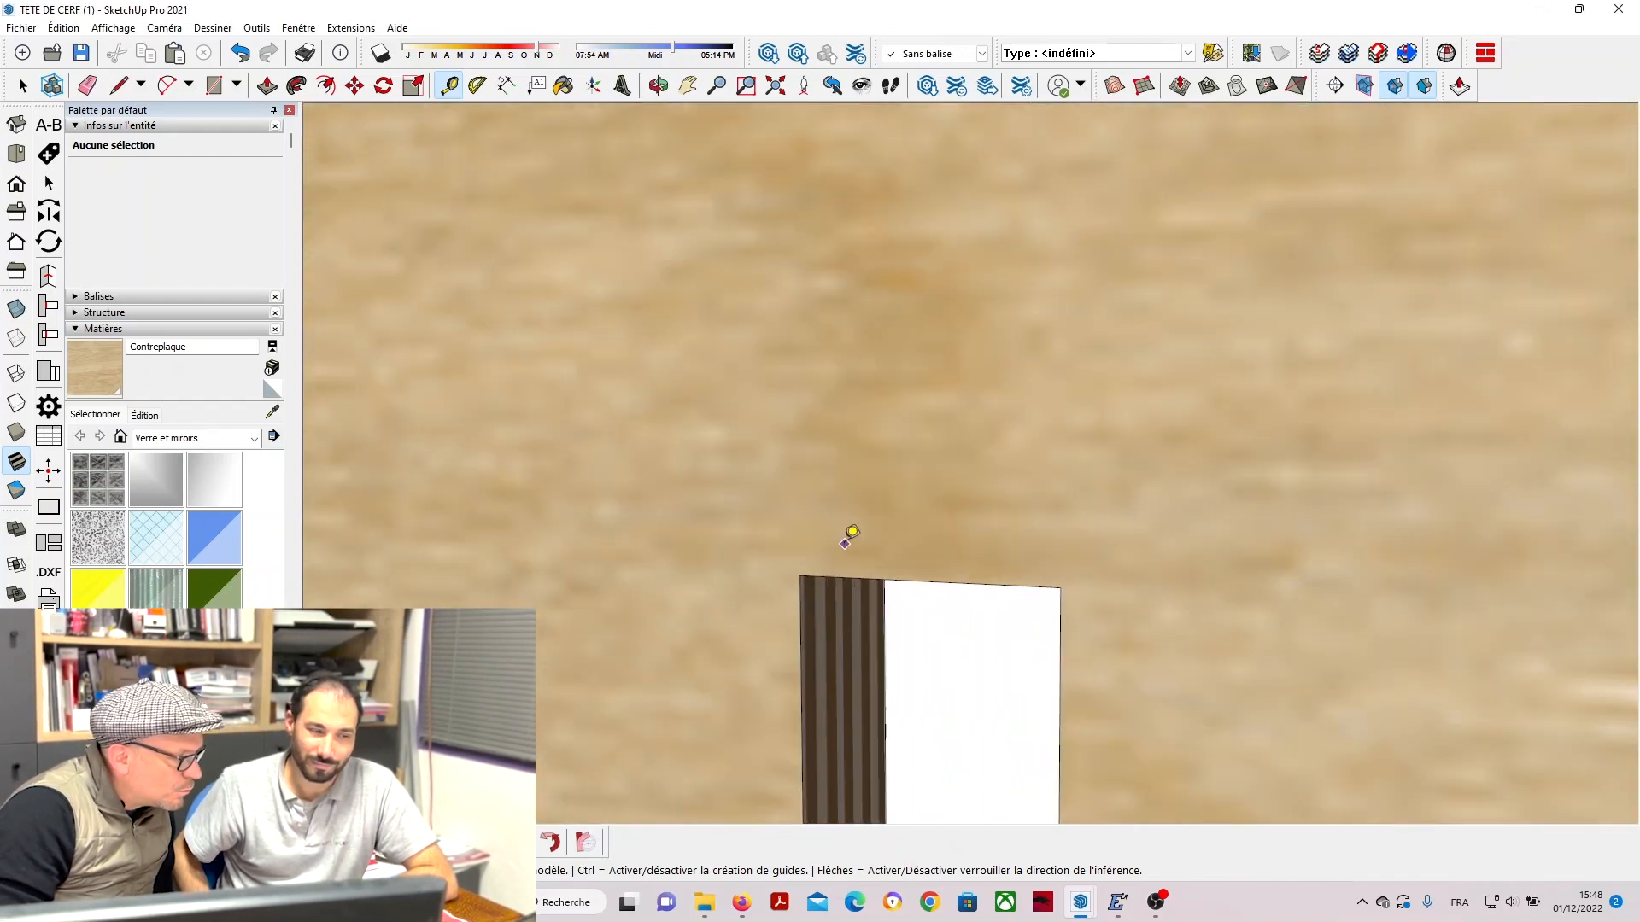
{"action": "left_click", "coordinate": [800, 576]}
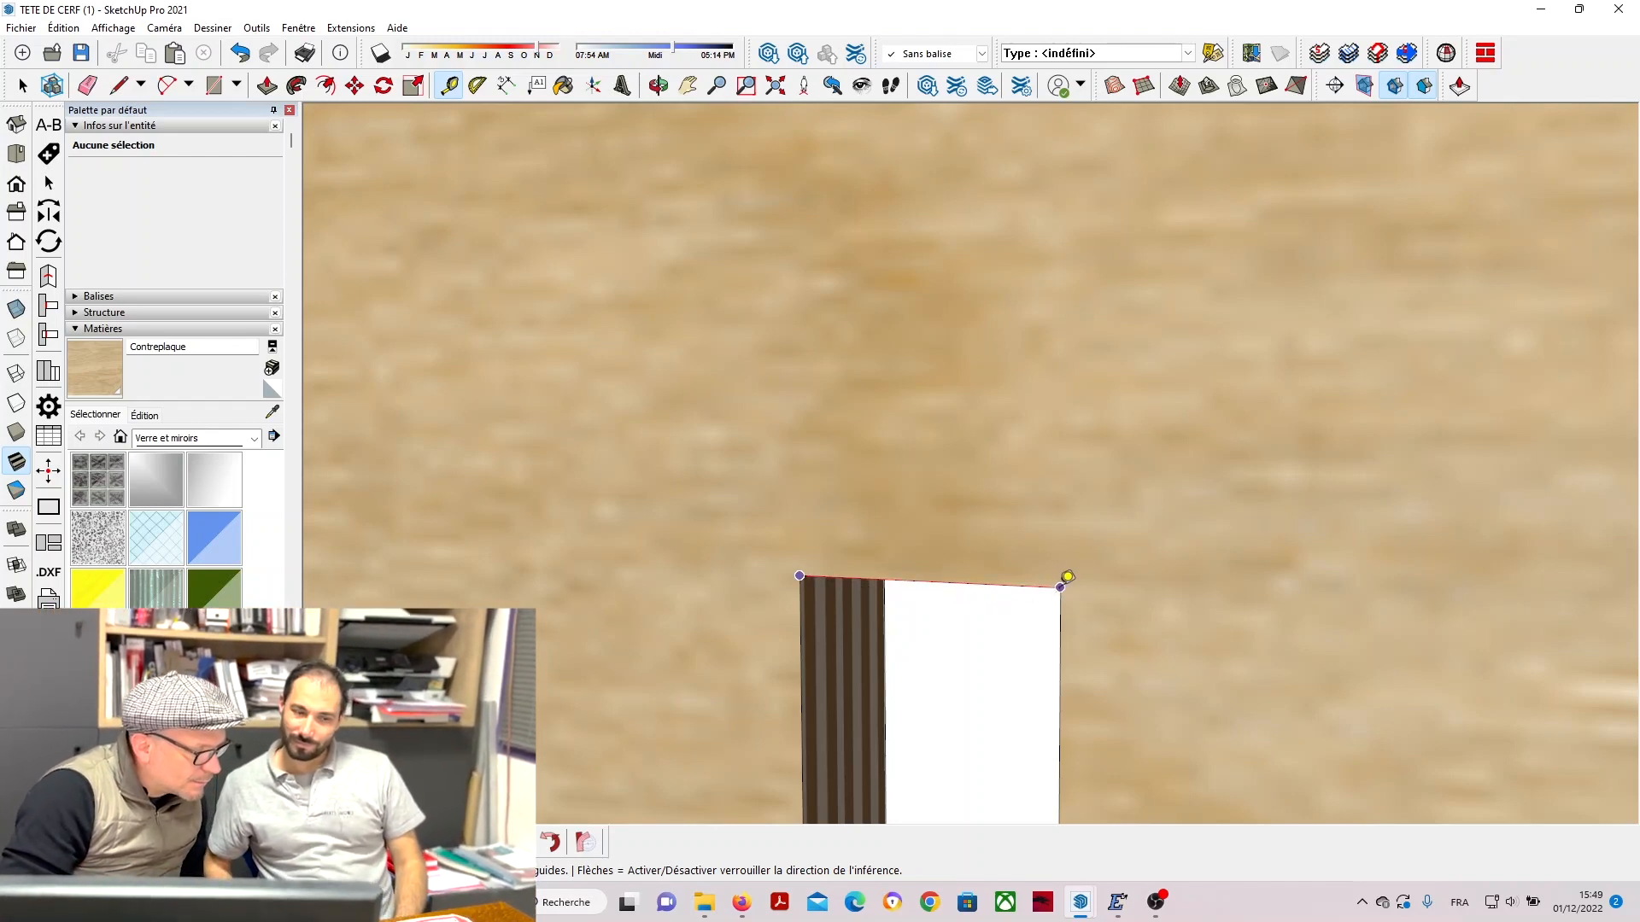
{"action": "left_click", "coordinate": [1060, 586]}
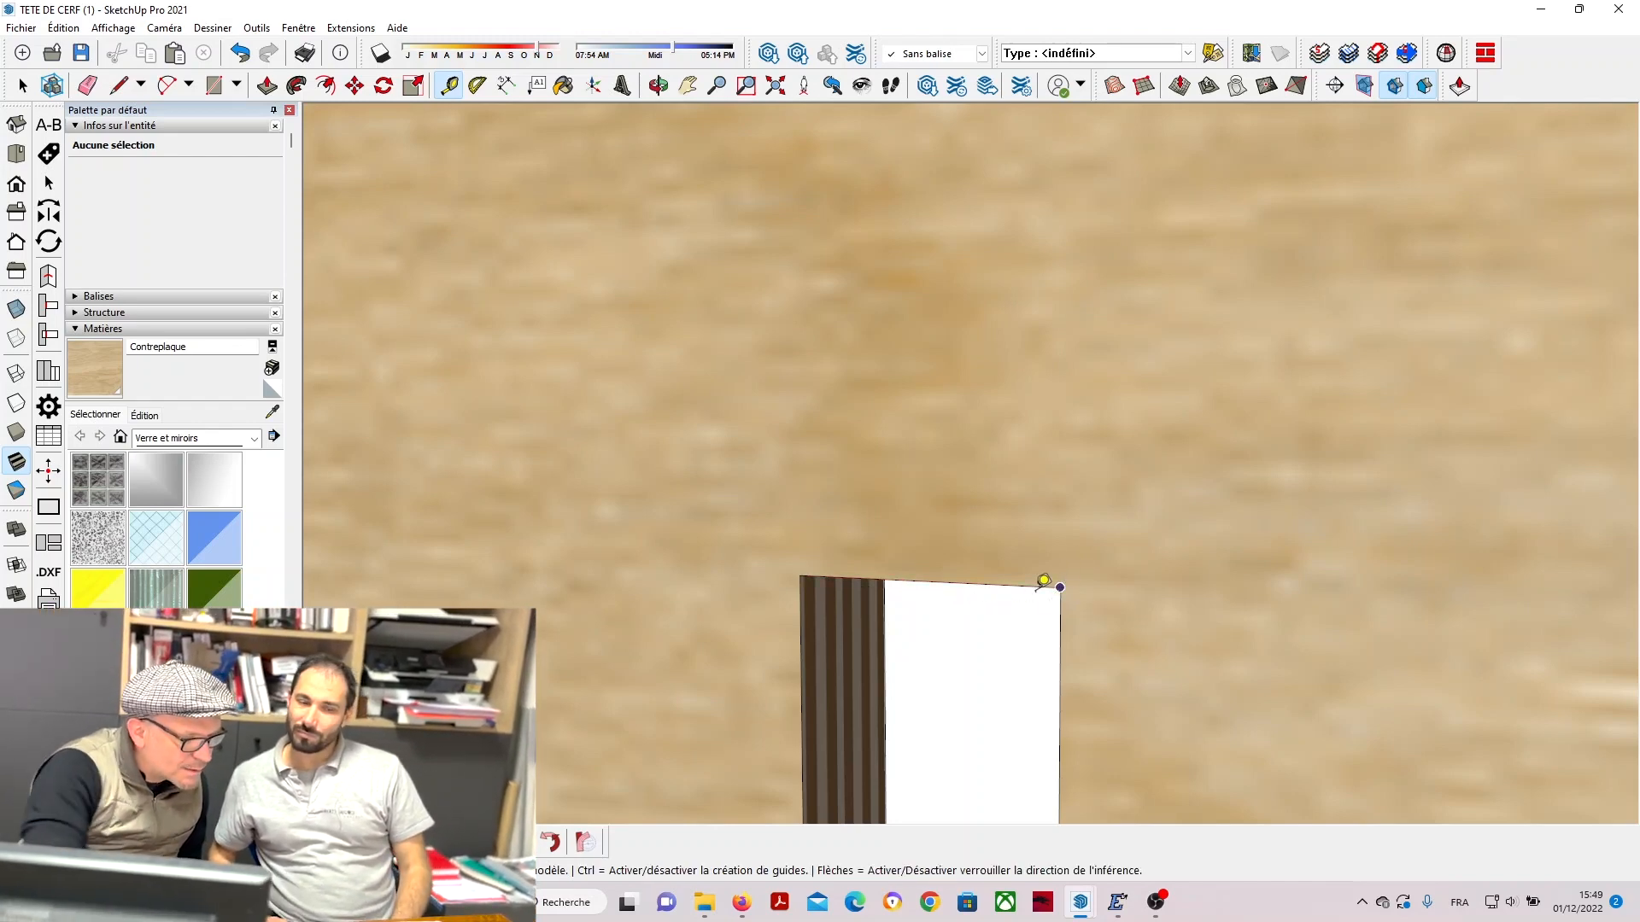
{"action": "key", "text": "Return"}
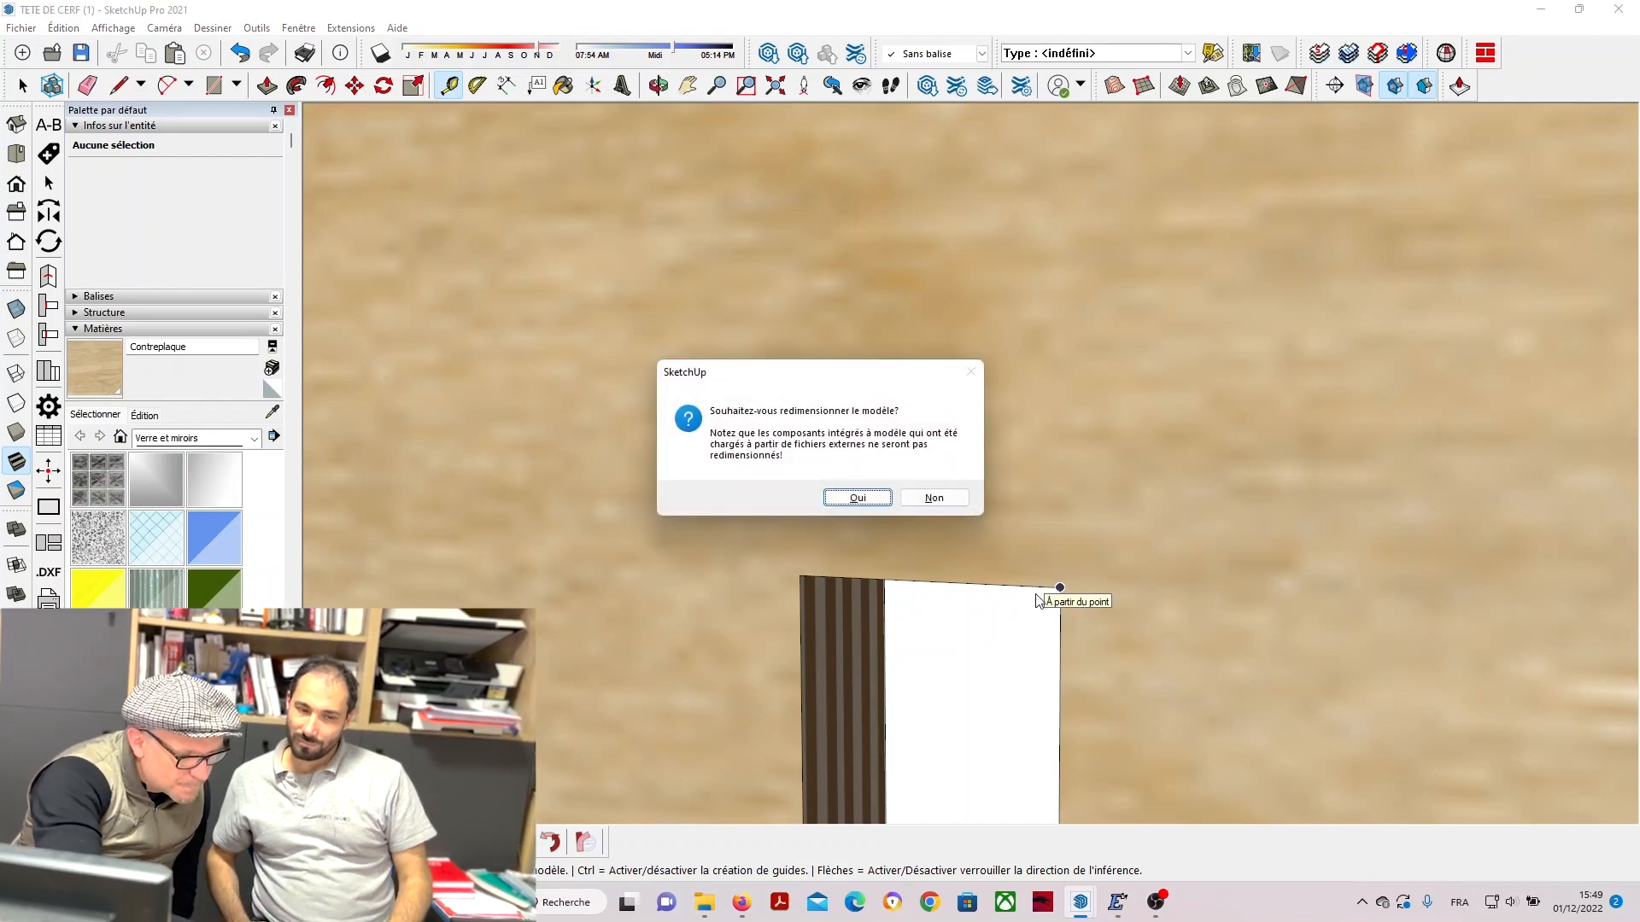
{"action": "key", "text": "Return"}
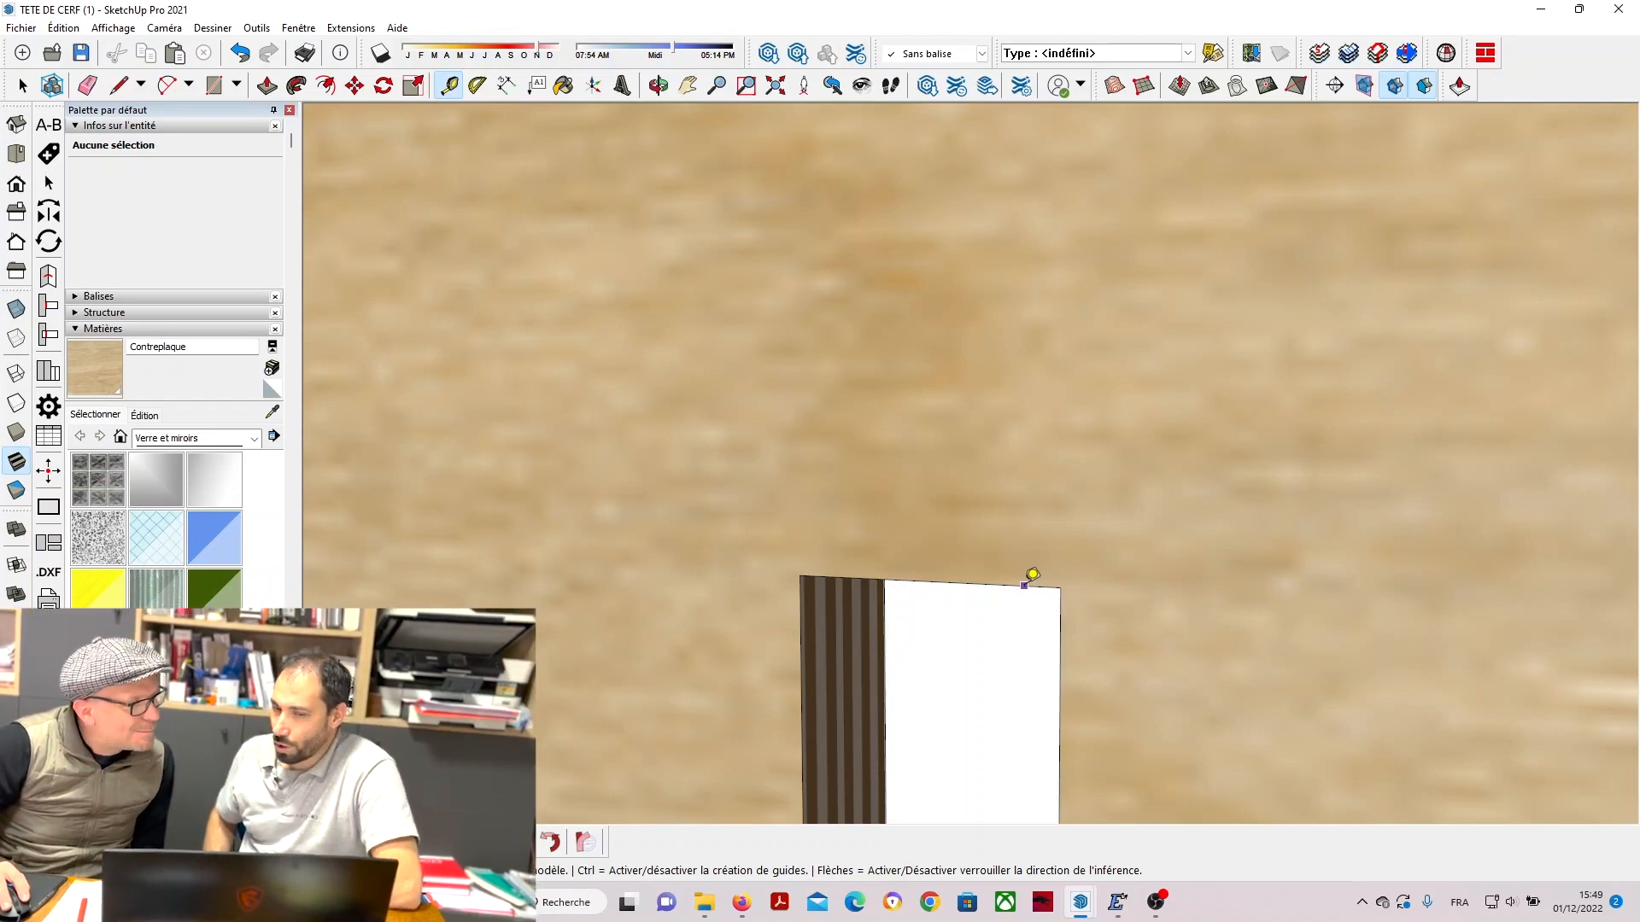
{"action": "middle_click_drag", "start_coordinate": [1031, 573], "coordinate": [916, 554]}
{"action": "key", "text": "space"}
{"action": "scroll", "coordinate": [916, 553], "scroll_direction": "down", "scroll_amount": 10}
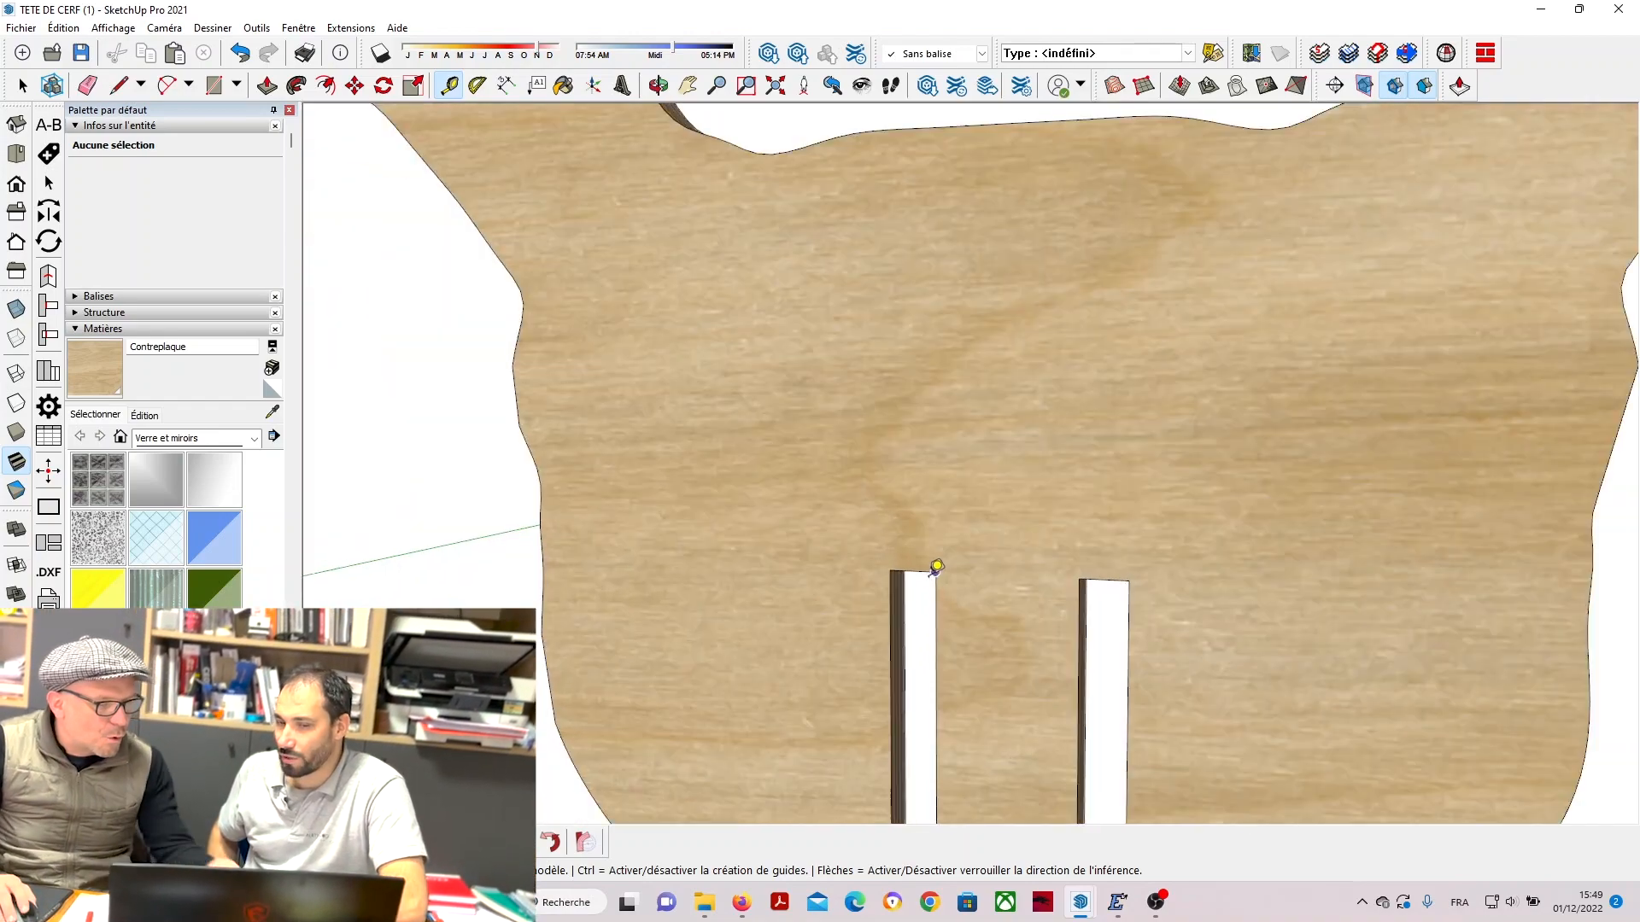
{"action": "scroll", "coordinate": [888, 525], "scroll_direction": "down", "scroll_amount": 10}
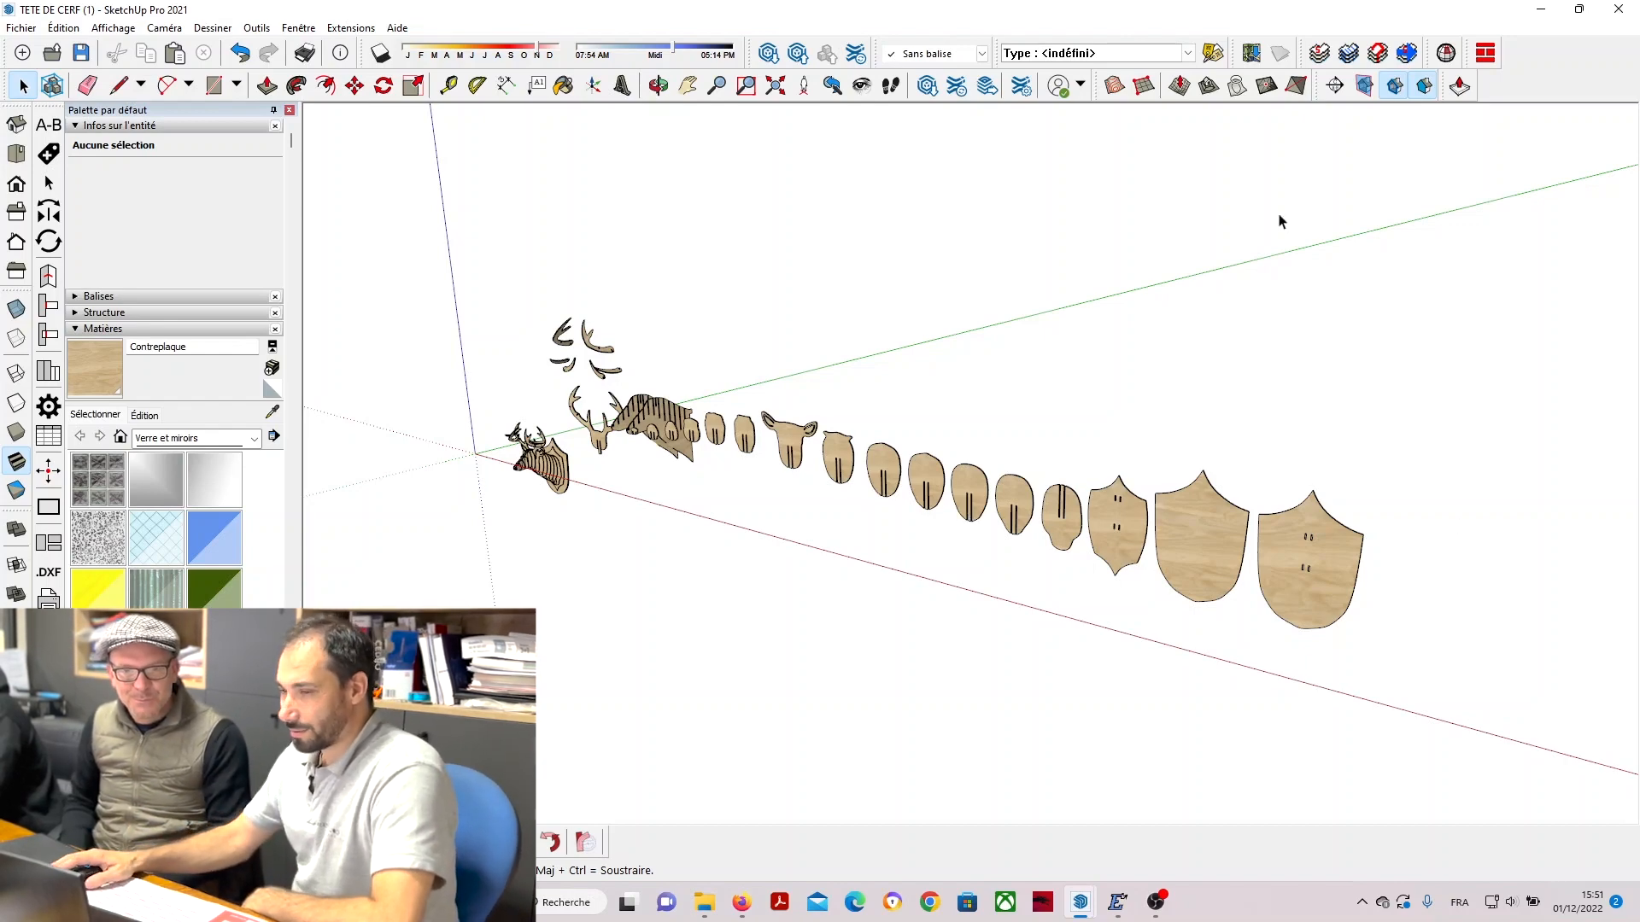
Delete the assembled stag head beside the origin, keeping the separate flat parts.
{"action": "scroll", "coordinate": [590, 428], "scroll_direction": "up", "scroll_amount": 4}
{"action": "middle_click_drag", "start_coordinate": [739, 502], "coordinate": [1029, 349]}
{"action": "scroll", "coordinate": [1030, 348], "scroll_direction": "down", "scroll_amount": 3}
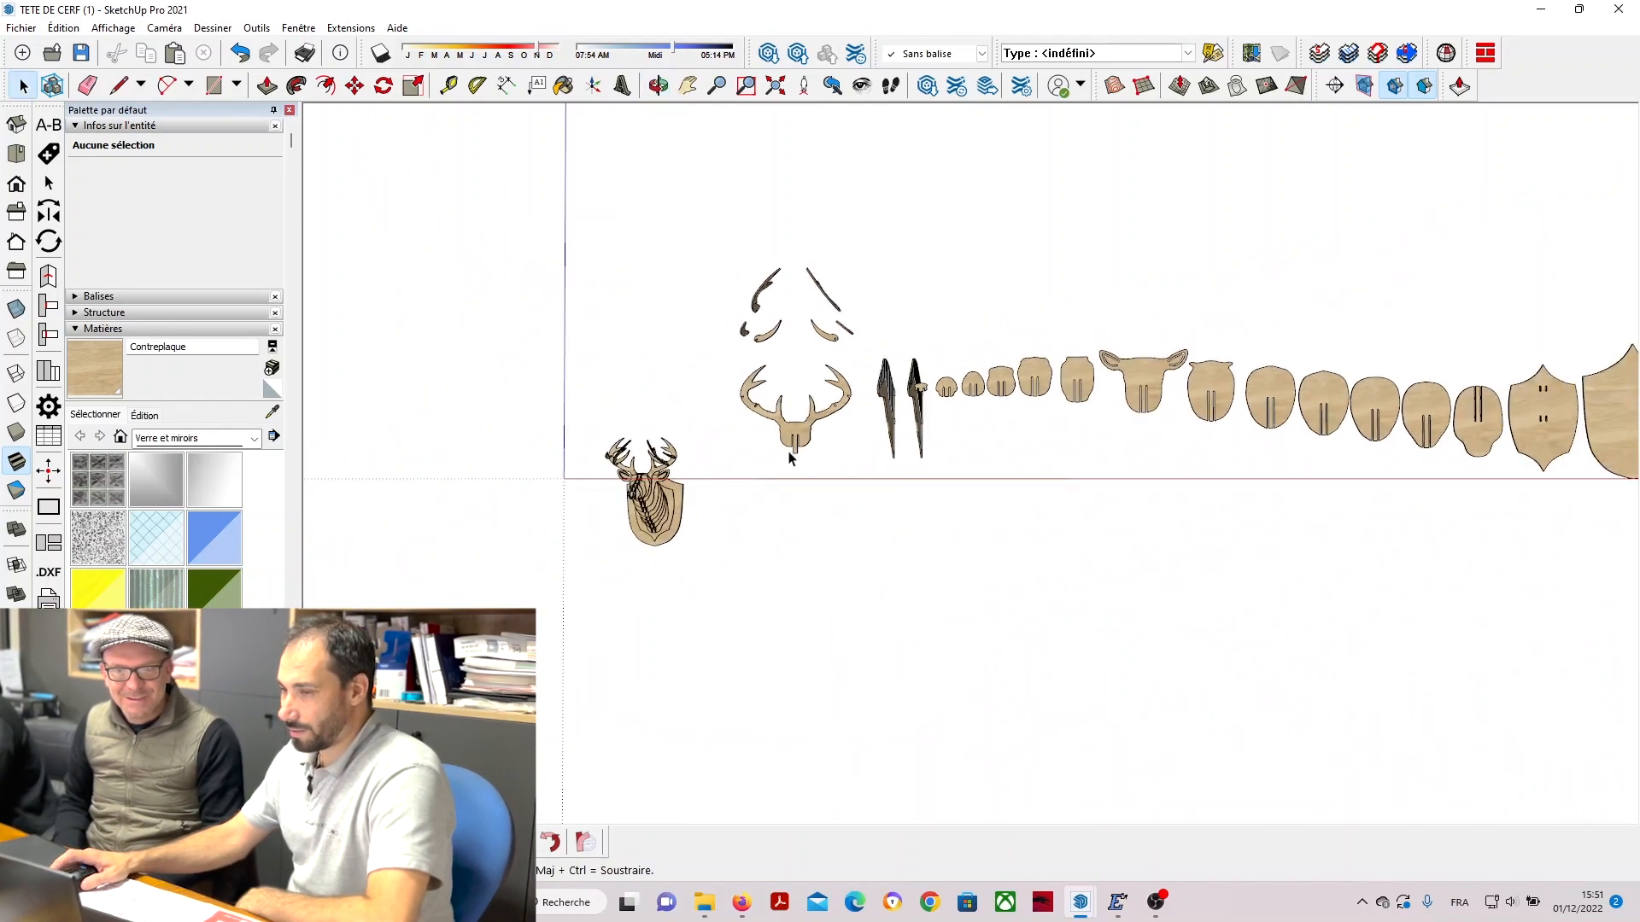
{"action": "scroll", "coordinate": [790, 459], "scroll_direction": "up", "scroll_amount": 3}
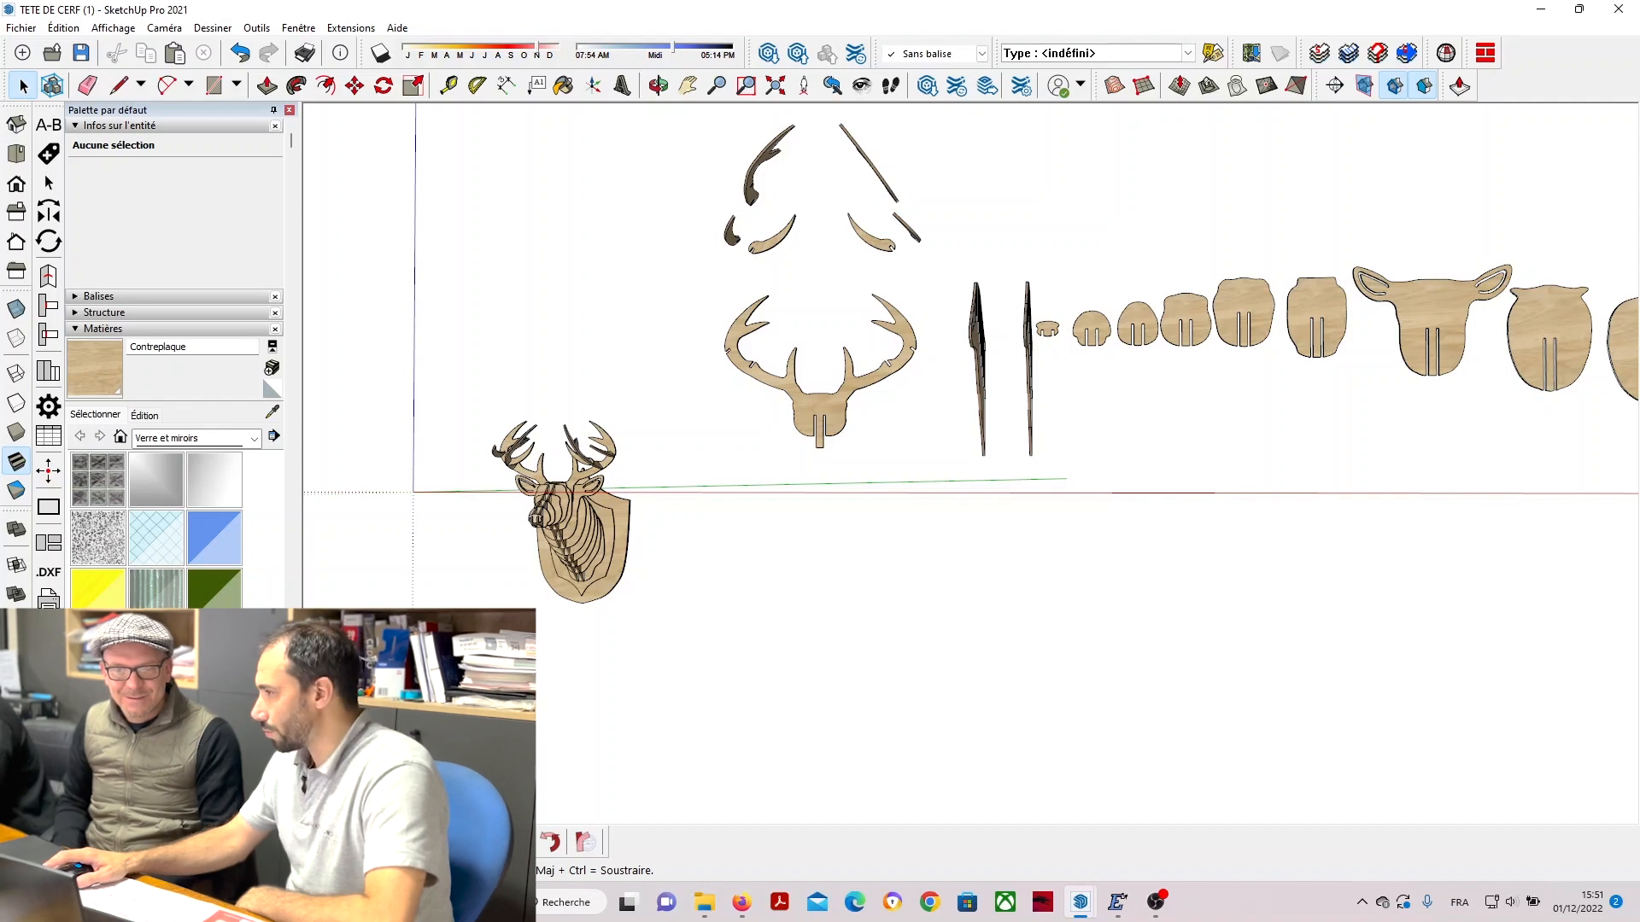
{"action": "scroll", "coordinate": [517, 550], "scroll_direction": "down", "scroll_amount": 2}
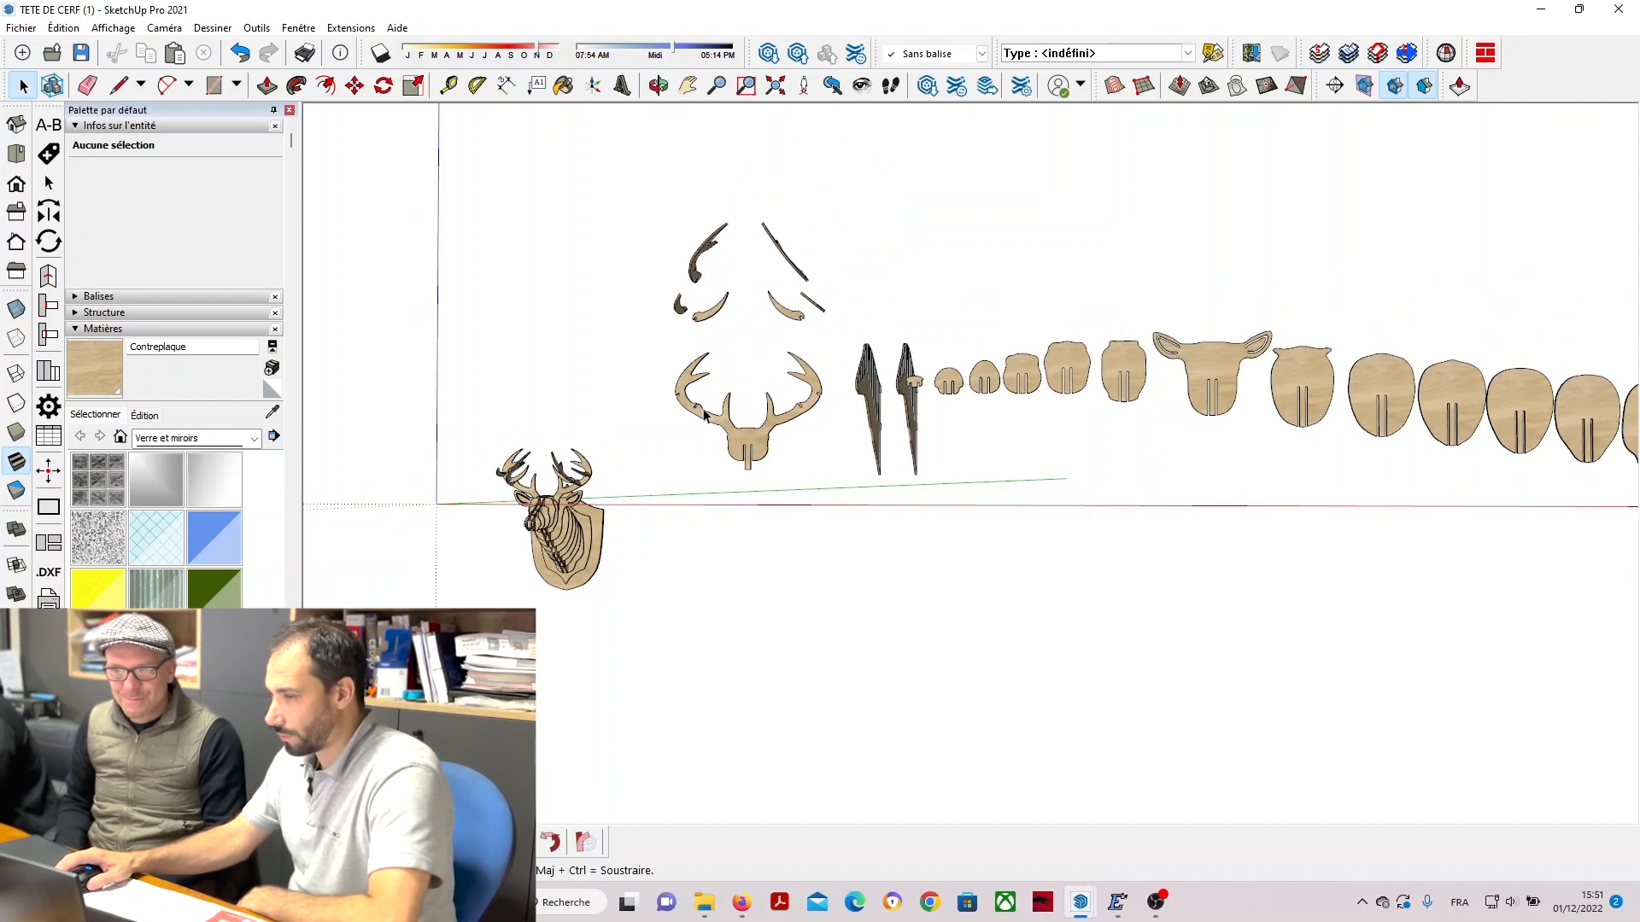
{"action": "scroll", "coordinate": [1065, 345], "scroll_direction": "down", "scroll_amount": 1}
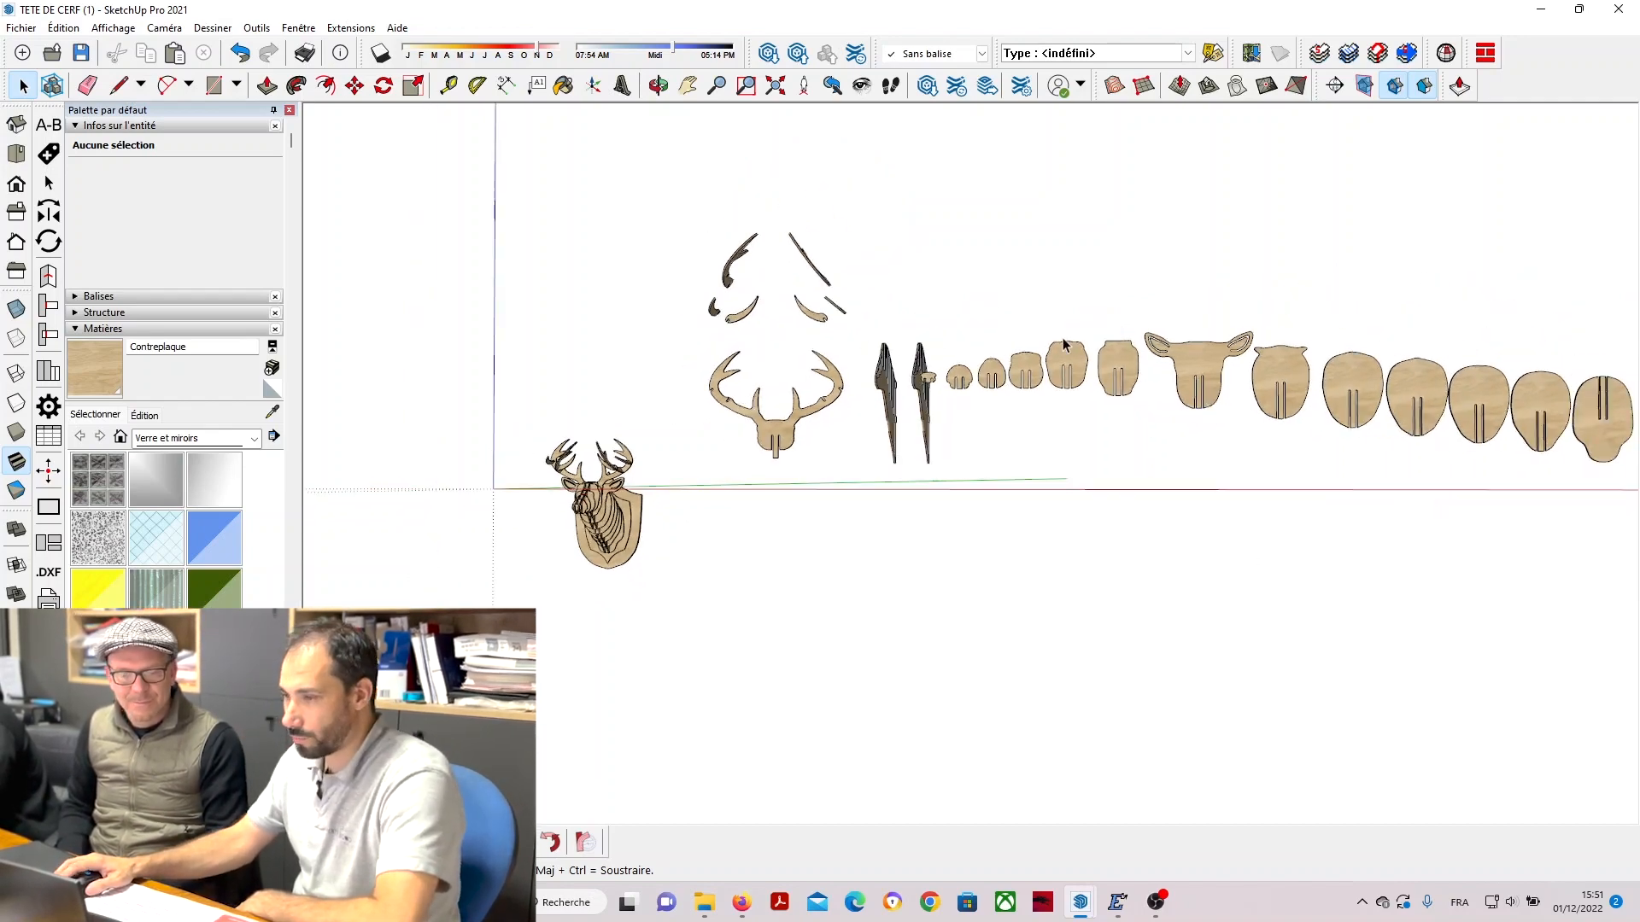
{"action": "middle_click_drag", "start_coordinate": [1065, 345], "coordinate": [1061, 435]}
{"action": "left_click", "coordinate": [640, 433]}
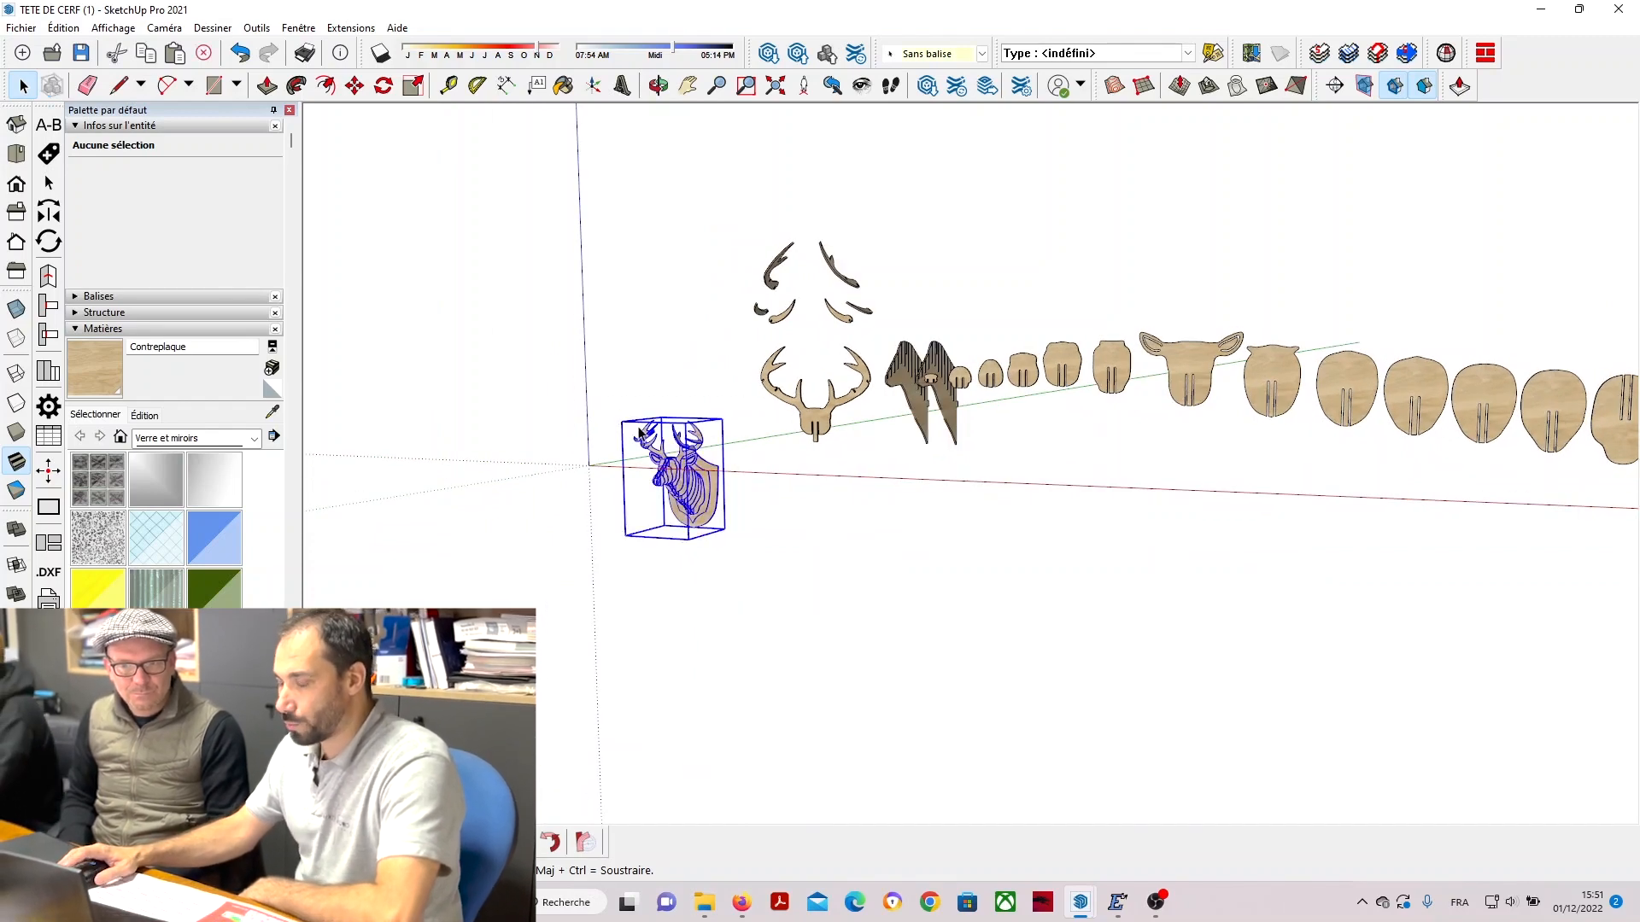
{"action": "key", "text": "Delete"}
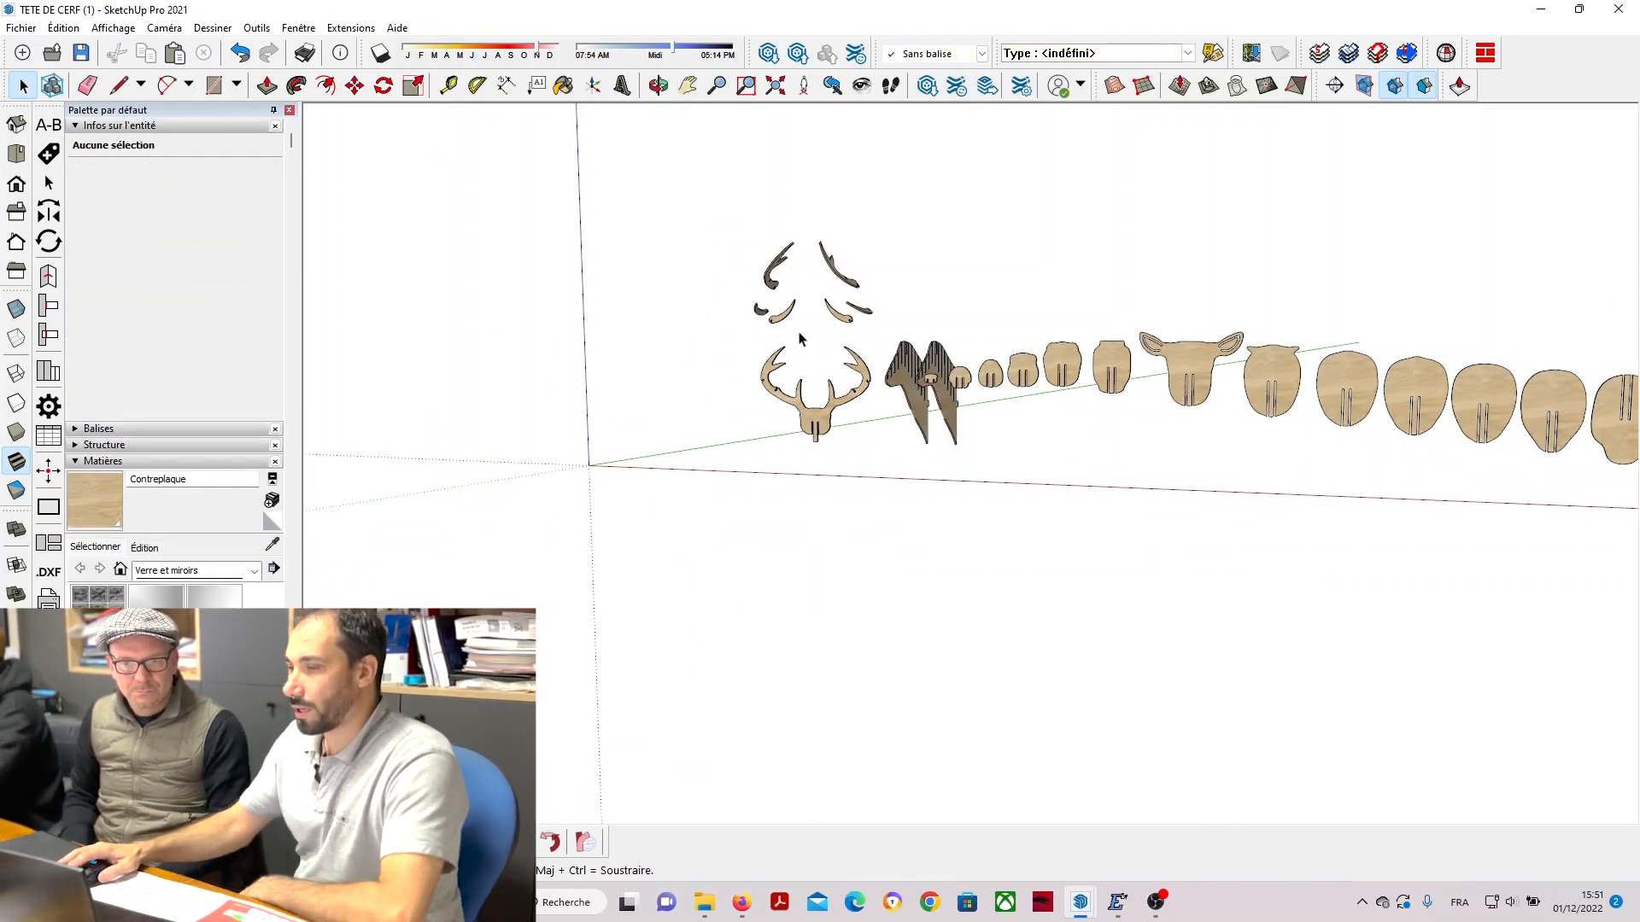
Inspect the remaining row of flat parts and the shield-shaped back plates at its far end.
{"action": "scroll", "coordinate": [688, 484], "scroll_direction": "down", "scroll_amount": 4}
{"action": "middle_click_drag", "start_coordinate": [1030, 478], "coordinate": [706, 462]}
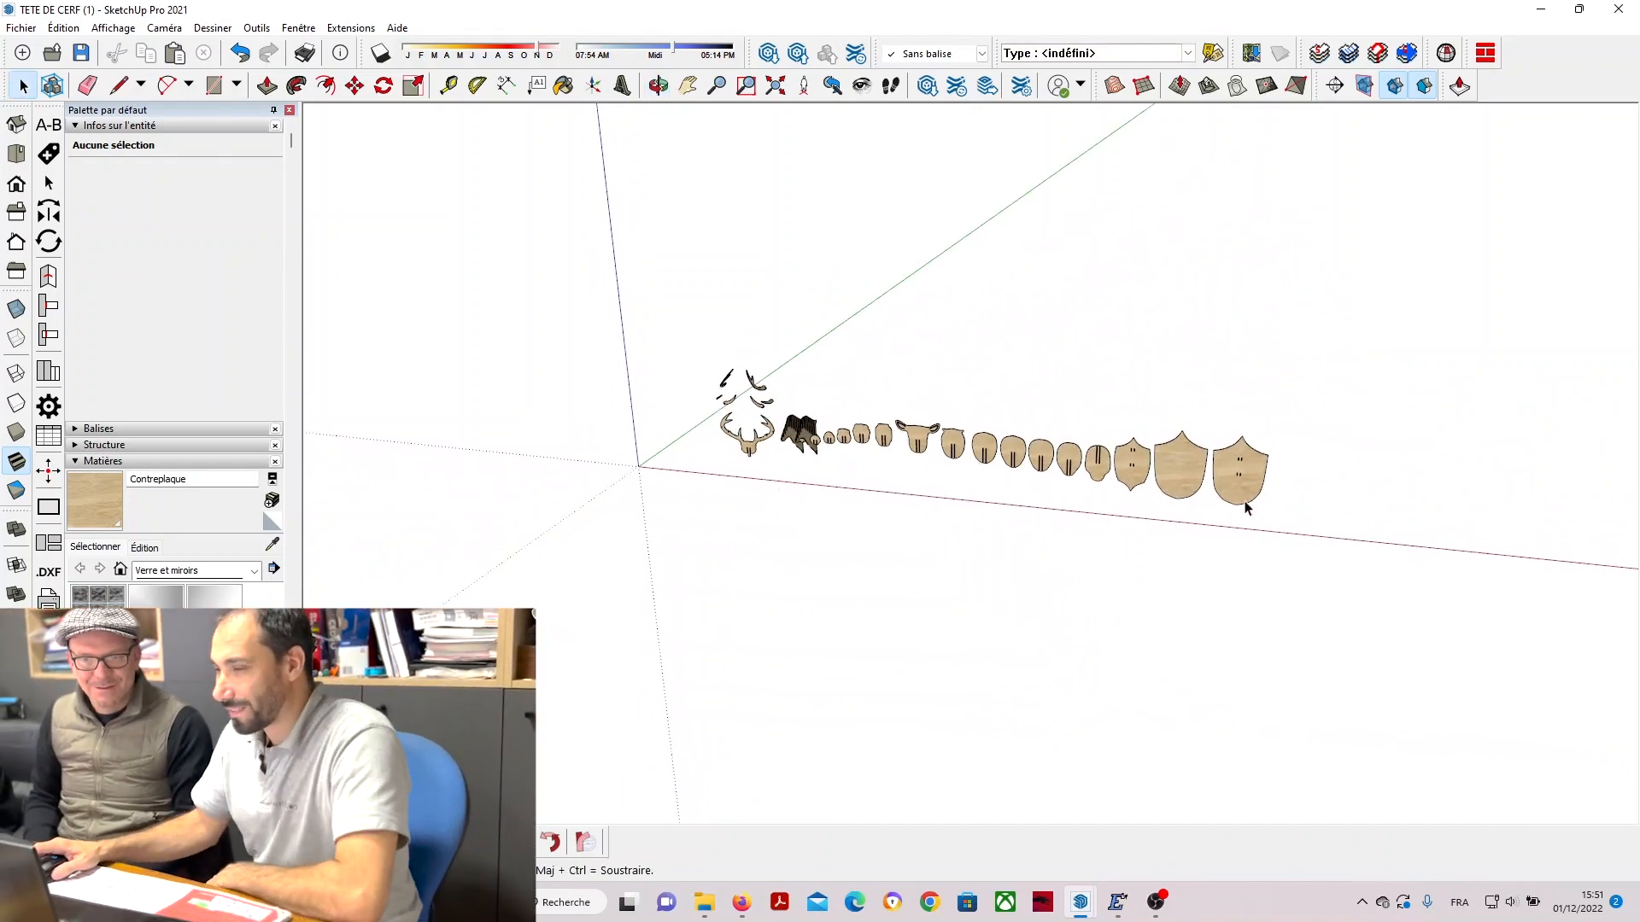
{"action": "scroll", "coordinate": [1281, 502], "scroll_direction": "up", "scroll_amount": 5}
{"action": "middle_click_drag", "start_coordinate": [1321, 490], "coordinate": [392, 405]}
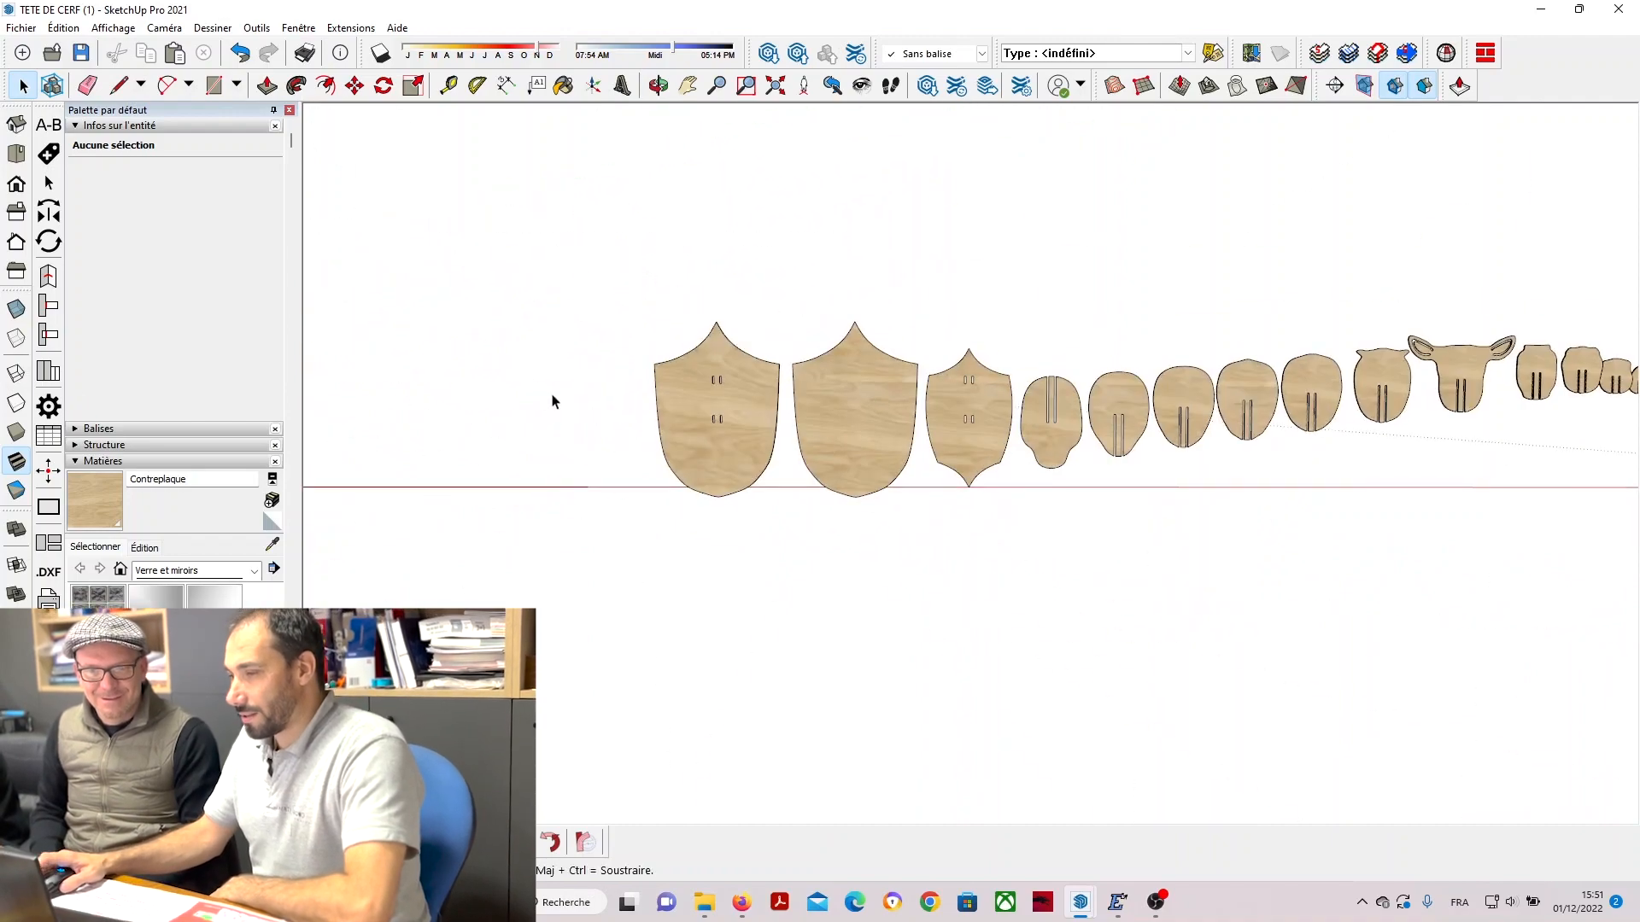
Close the default tray and undock the ABF toolbar so it floats over the drawing area.
{"action": "scroll", "coordinate": [972, 466], "scroll_direction": "up", "scroll_amount": 5}
{"action": "scroll", "coordinate": [697, 453], "scroll_direction": "up", "scroll_amount": 2}
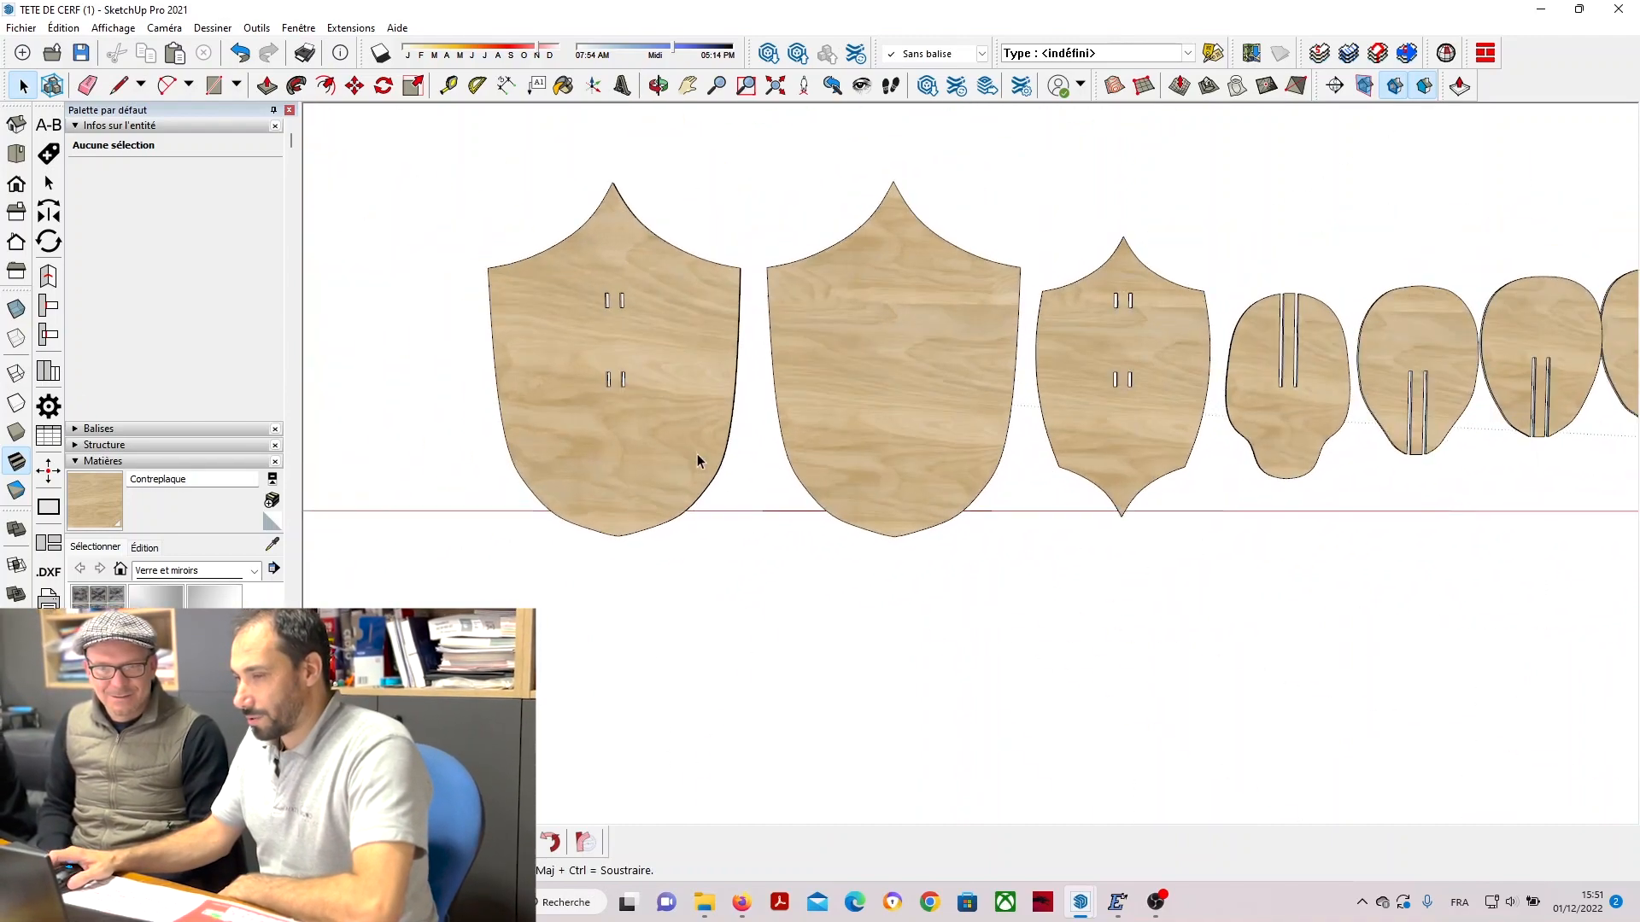
{"action": "middle_click_drag", "start_coordinate": [697, 453], "coordinate": [1028, 497]}
{"action": "scroll", "coordinate": [846, 462], "scroll_direction": "down", "scroll_amount": 5}
{"action": "middle_click_drag", "start_coordinate": [847, 468], "coordinate": [1205, 414]}
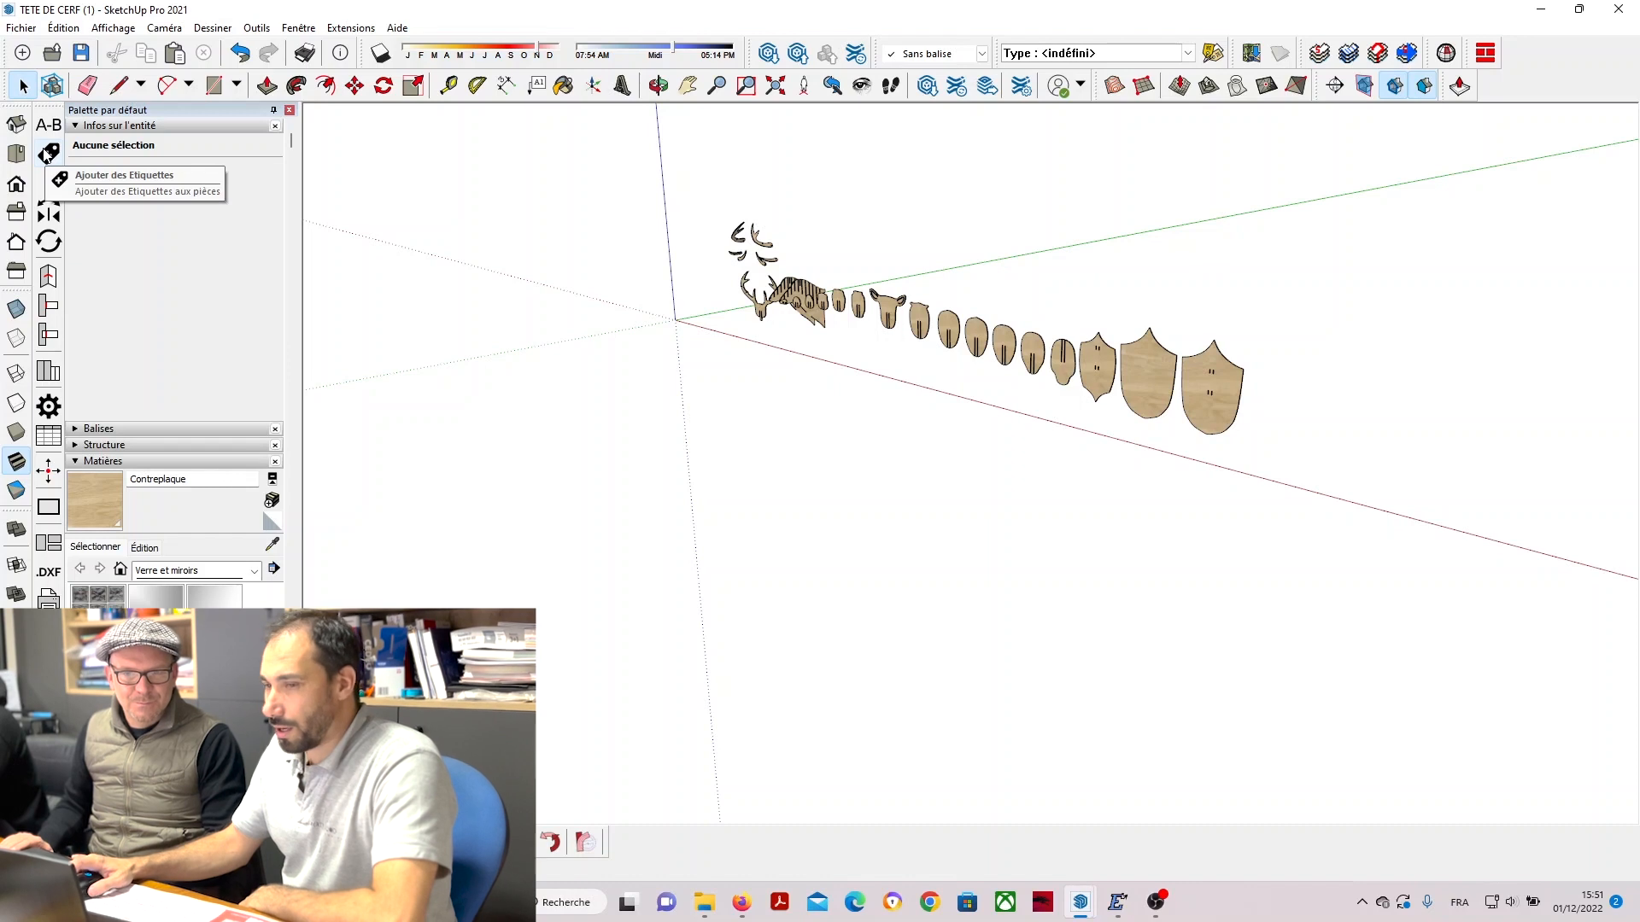
{"action": "left_click", "coordinate": [289, 110]}
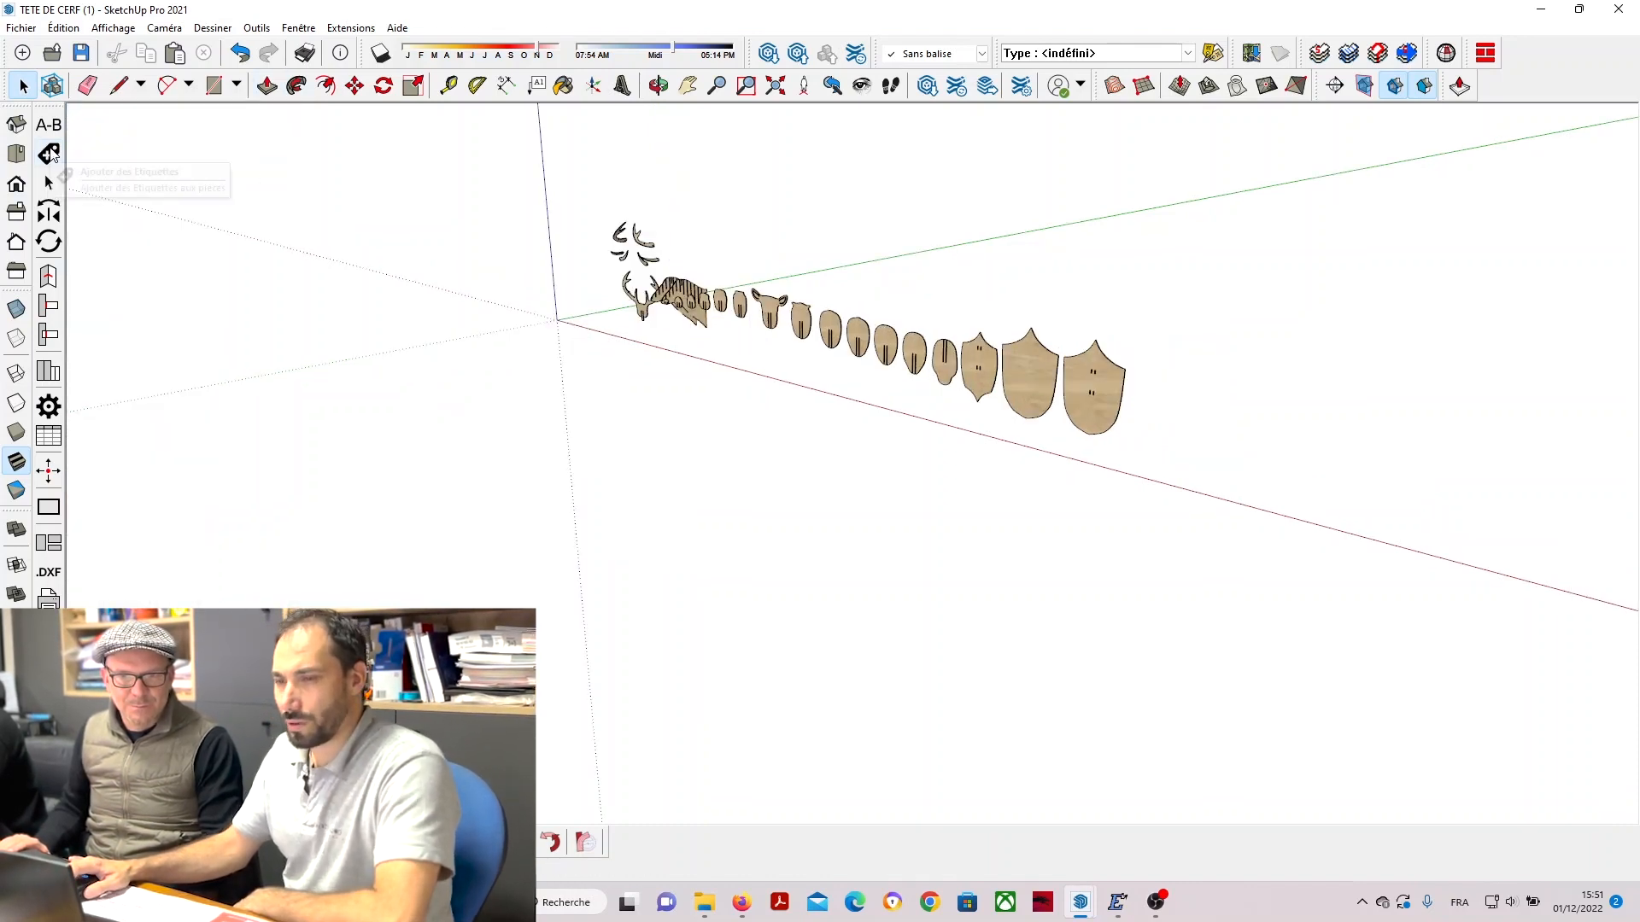
{"action": "left_click_drag", "start_coordinate": [61, 104], "coordinate": [232, 145]}
Add ABF labels to all the separate flat plywood parts.
{"action": "scroll", "coordinate": [633, 574], "scroll_direction": "down", "scroll_amount": 2}
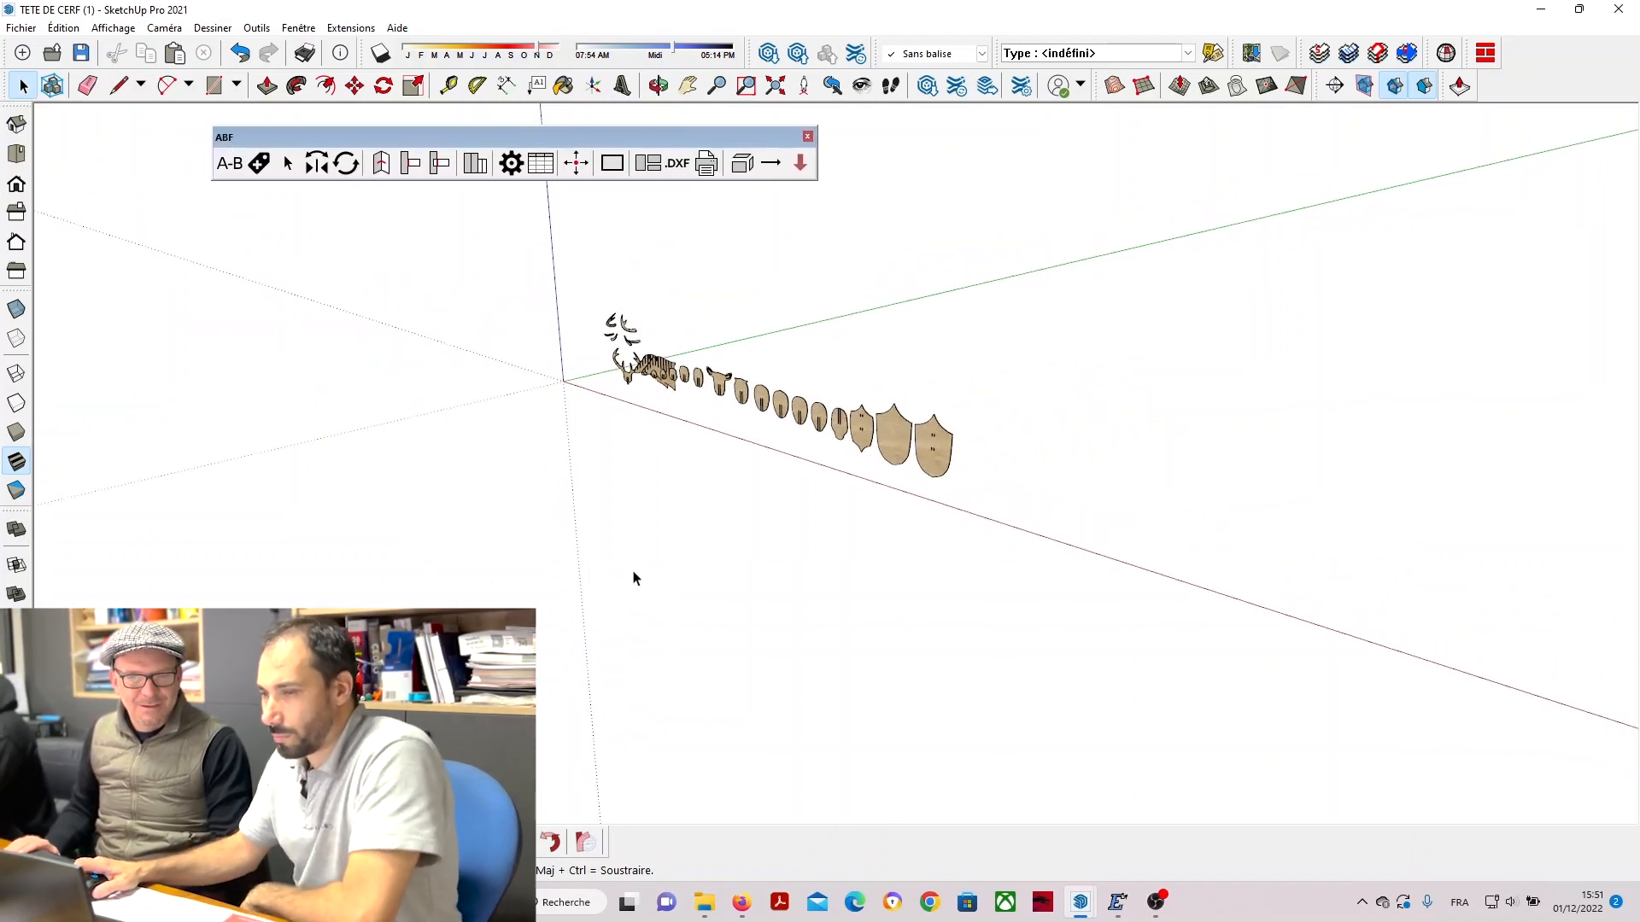
{"action": "scroll", "coordinate": [606, 303], "scroll_direction": "up", "scroll_amount": 2}
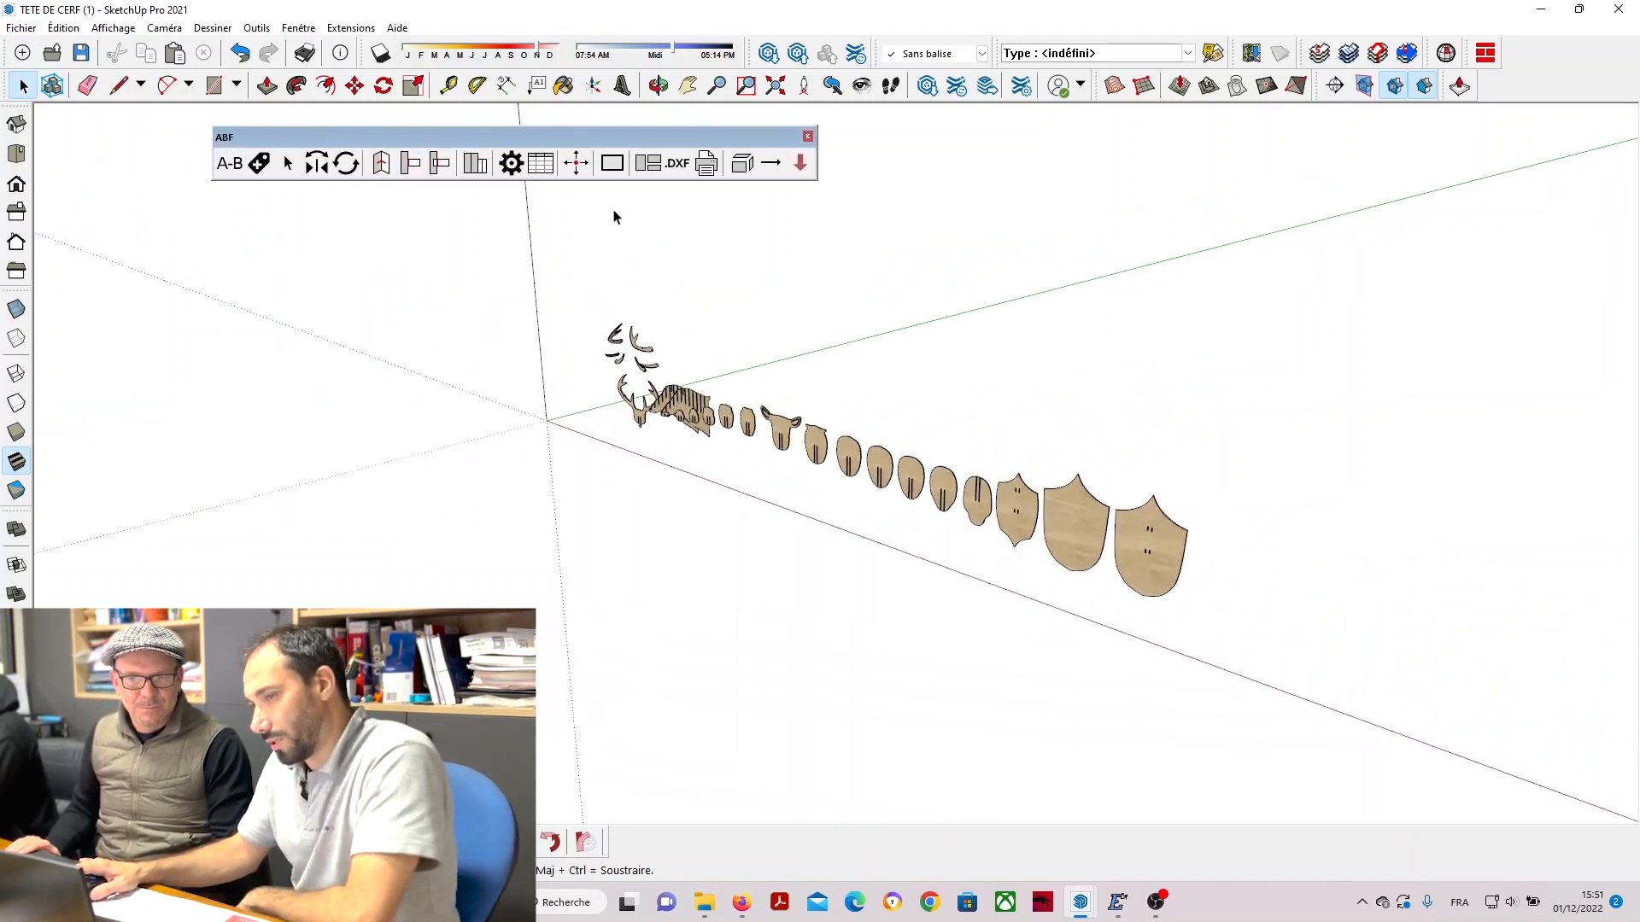
{"action": "left_click", "coordinate": [259, 163]}
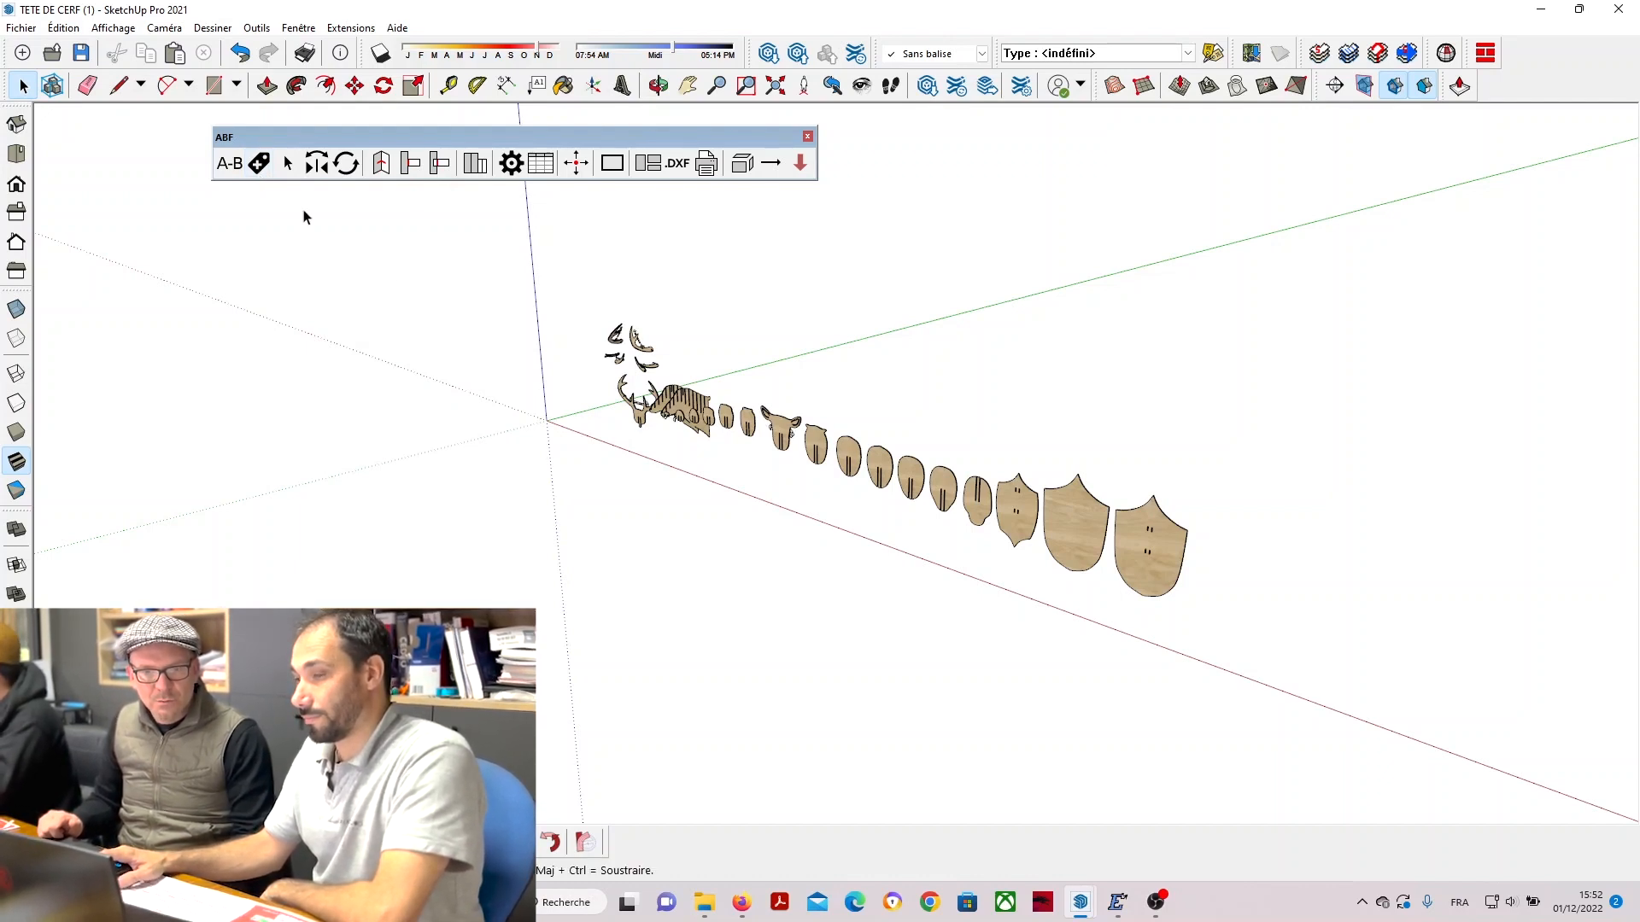
Examine the numbers, text and arrows of the labels on the shield plates and along the row of parts.
{"action": "scroll", "coordinate": [1091, 586], "scroll_direction": "up", "scroll_amount": 4}
{"action": "middle_click_drag", "start_coordinate": [1174, 551], "coordinate": [296, 432]}
{"action": "scroll", "coordinate": [384, 377], "scroll_direction": "up", "scroll_amount": 3}
{"action": "scroll", "coordinate": [384, 377], "scroll_direction": "up", "scroll_amount": 3}
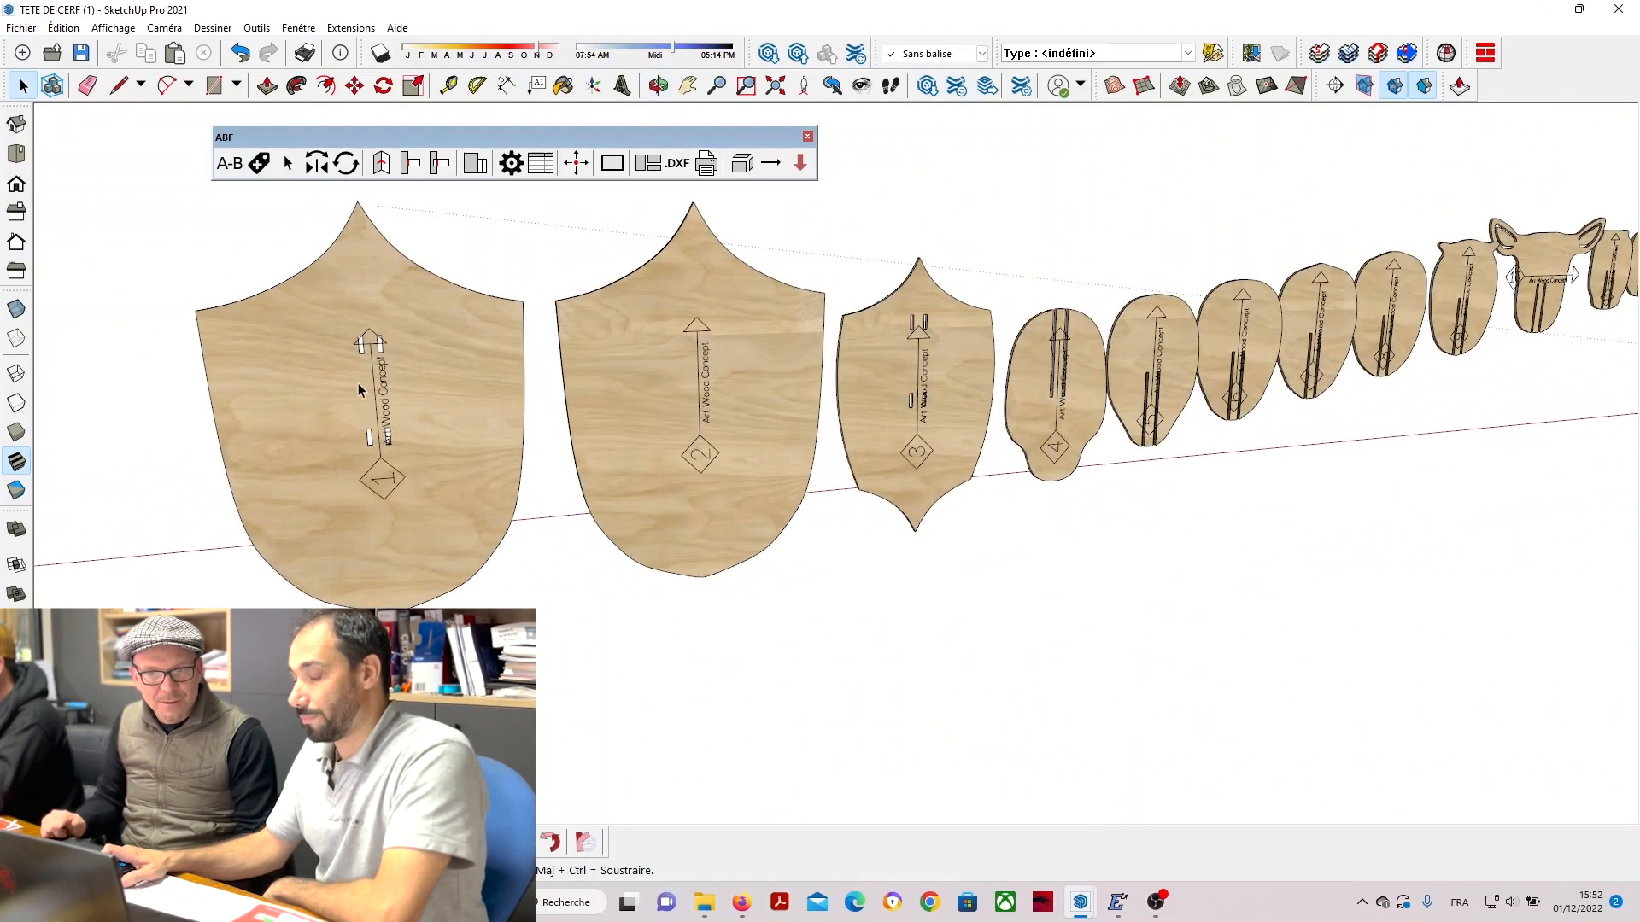
{"action": "scroll", "coordinate": [357, 383], "scroll_direction": "down", "scroll_amount": 1}
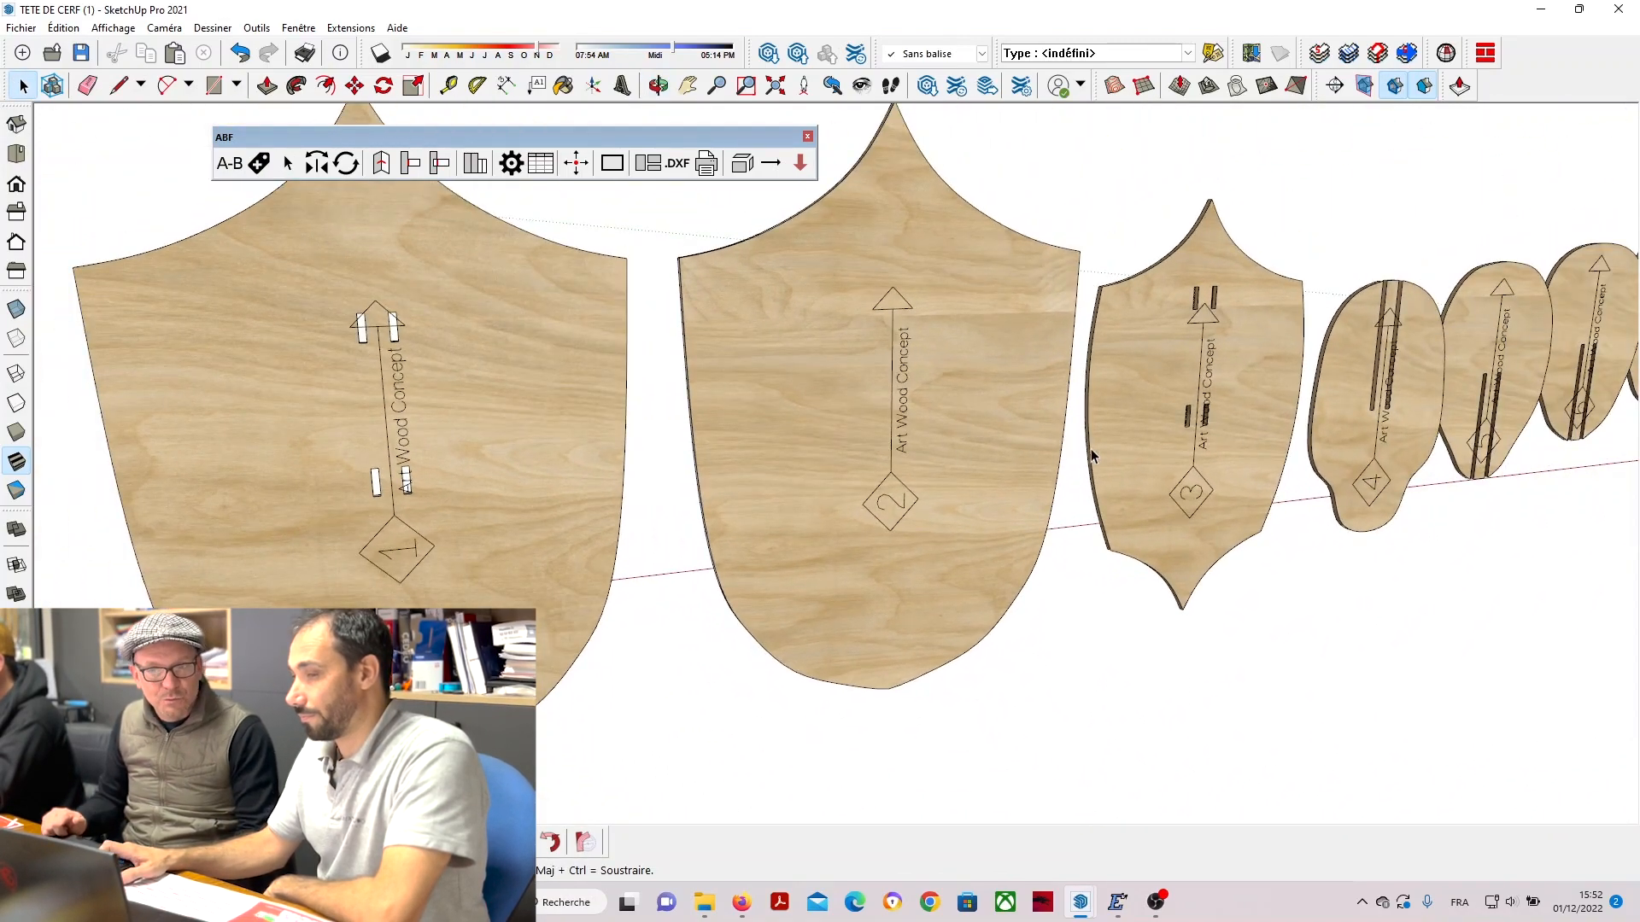
{"action": "middle_click_drag", "start_coordinate": [1090, 448], "coordinate": [885, 463]}
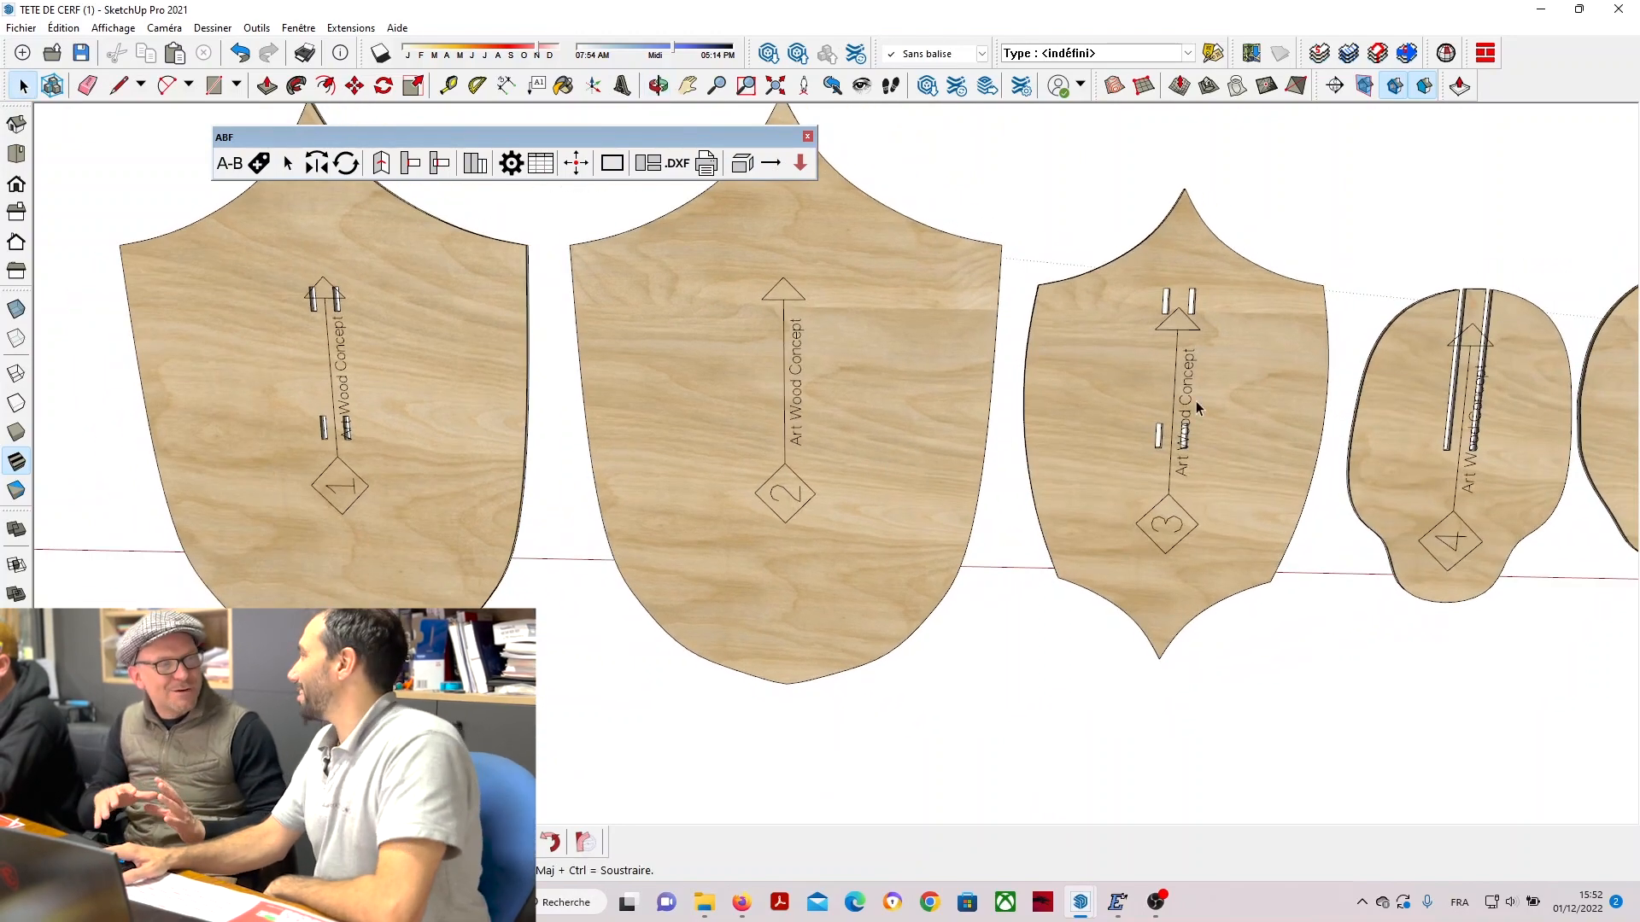
{"action": "scroll", "coordinate": [801, 368], "scroll_direction": "up", "scroll_amount": 3}
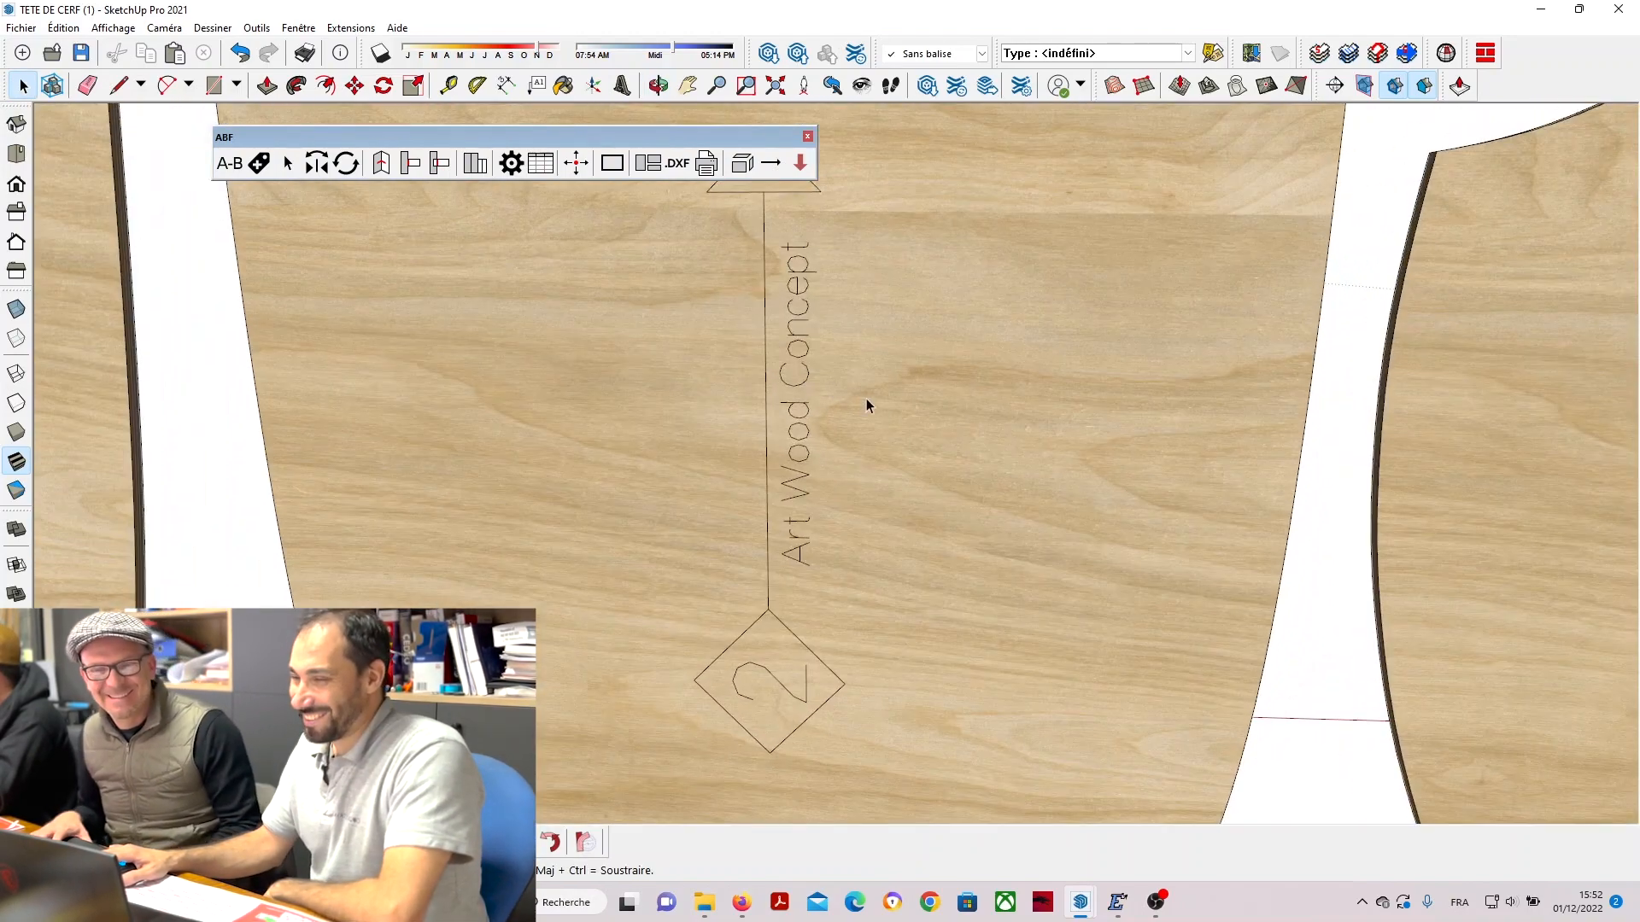
{"action": "scroll", "coordinate": [922, 439], "scroll_direction": "down", "scroll_amount": 8}
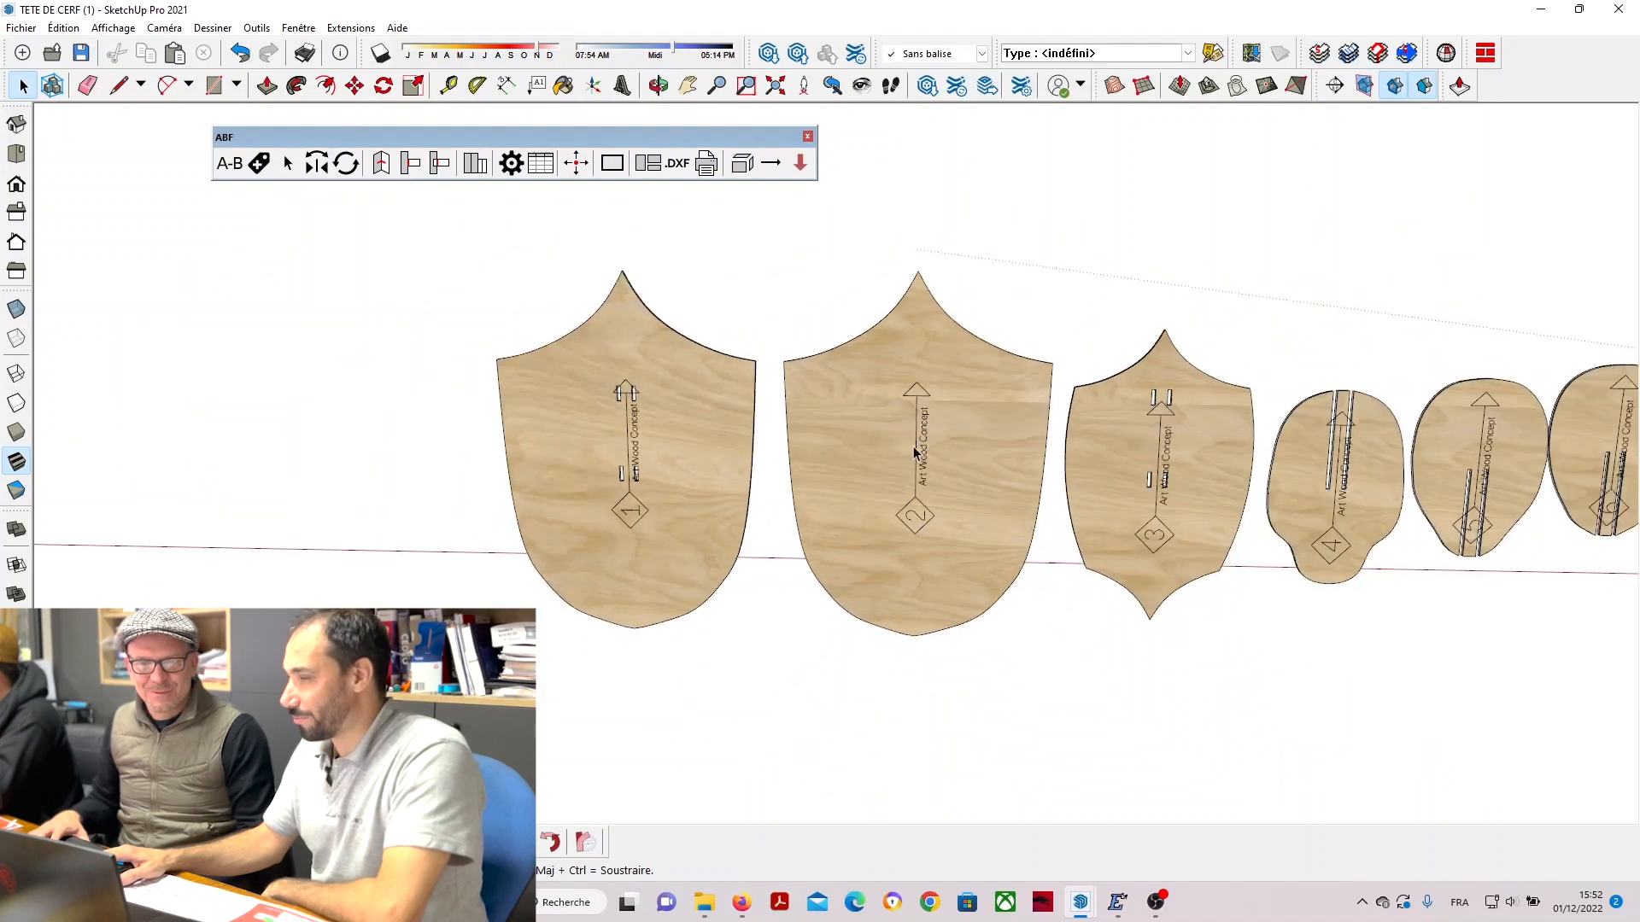
{"action": "scroll", "coordinate": [816, 461], "scroll_direction": "down", "scroll_amount": 5}
{"action": "scroll", "coordinate": [1452, 478], "scroll_direction": "up", "scroll_amount": 4}
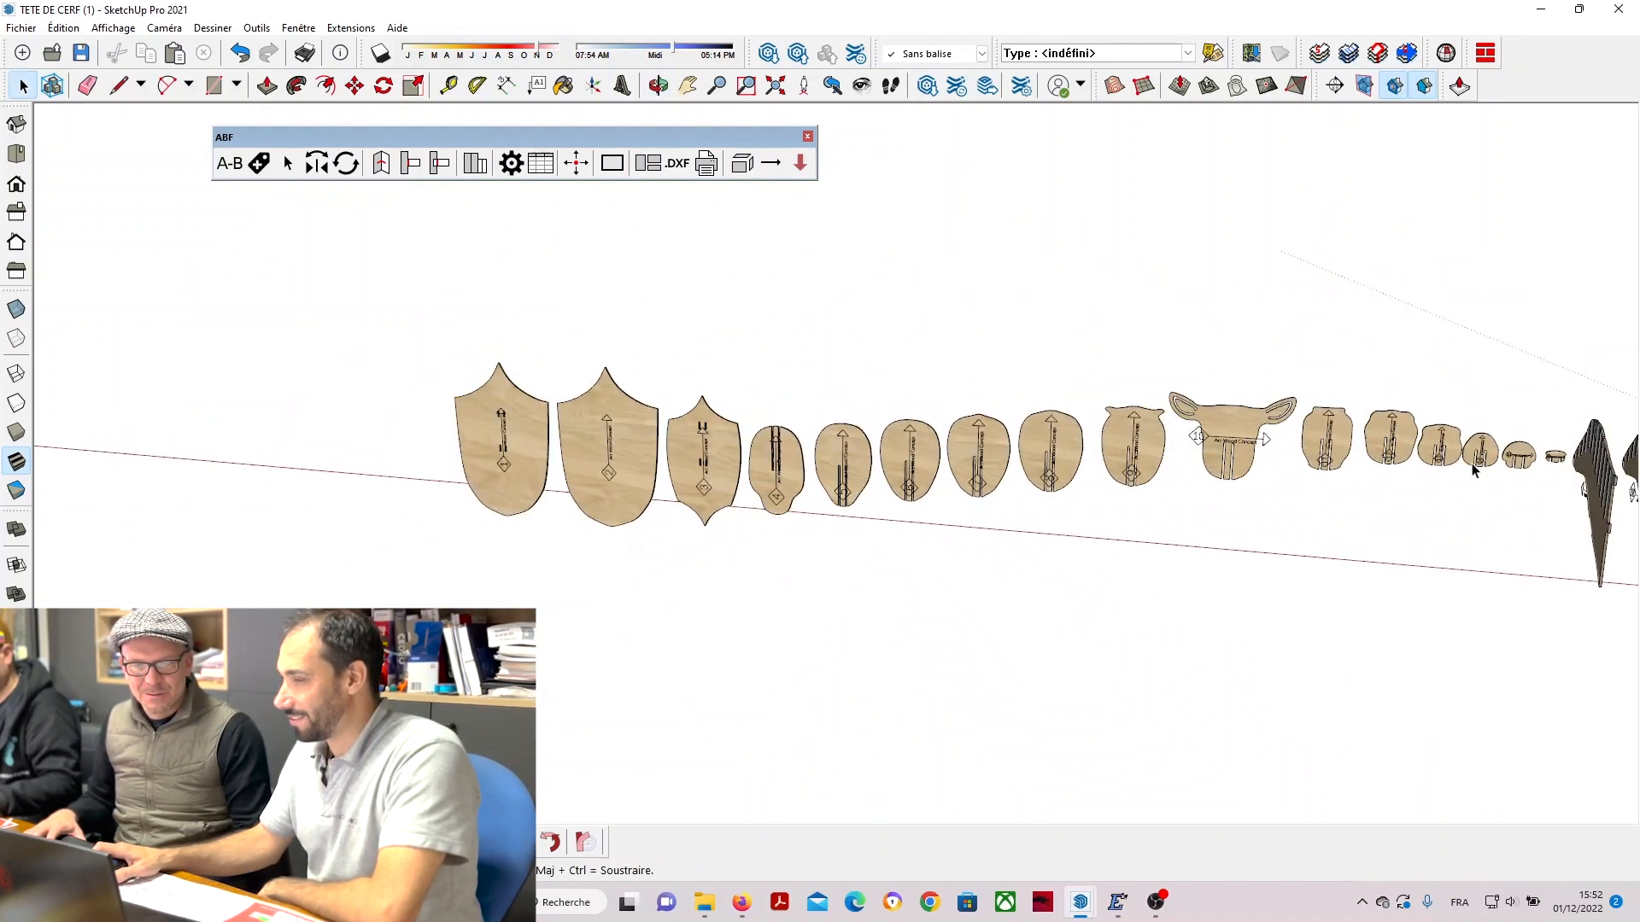
{"action": "scroll", "coordinate": [802, 438], "scroll_direction": "down", "scroll_amount": 5}
Lay all labelled parts out flat beside the origin with ABF, grouped by material and thickness.
{"action": "middle_click_drag", "start_coordinate": [801, 438], "coordinate": [764, 497]}
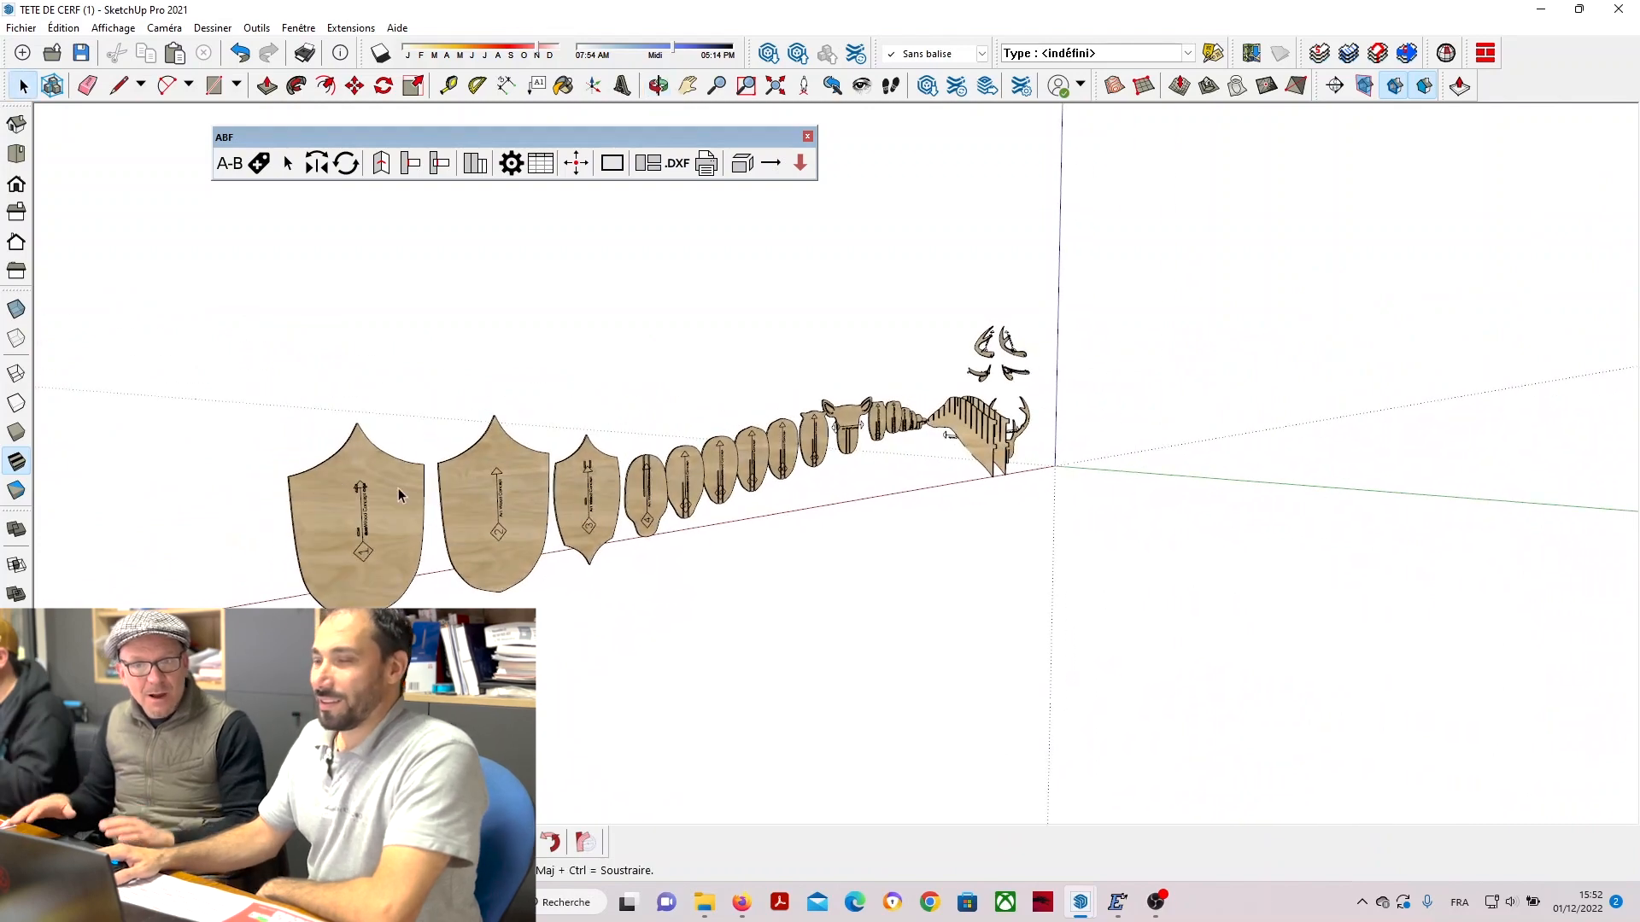
{"action": "middle_click_drag", "start_coordinate": [403, 495], "coordinate": [1219, 593]}
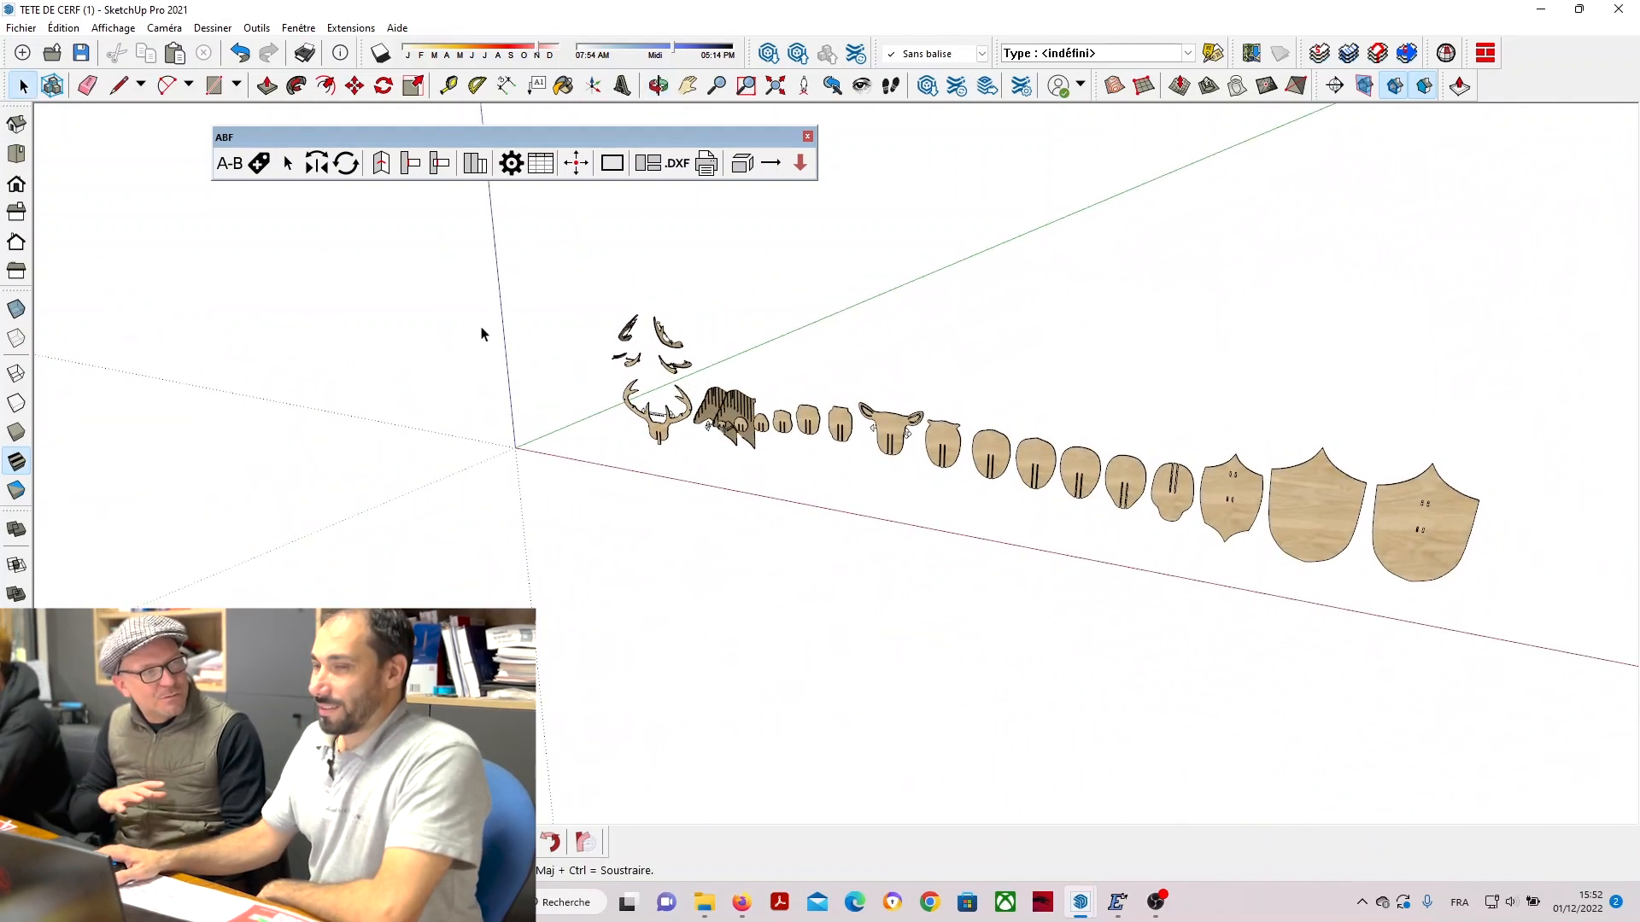
{"action": "left_click", "coordinate": [471, 169]}
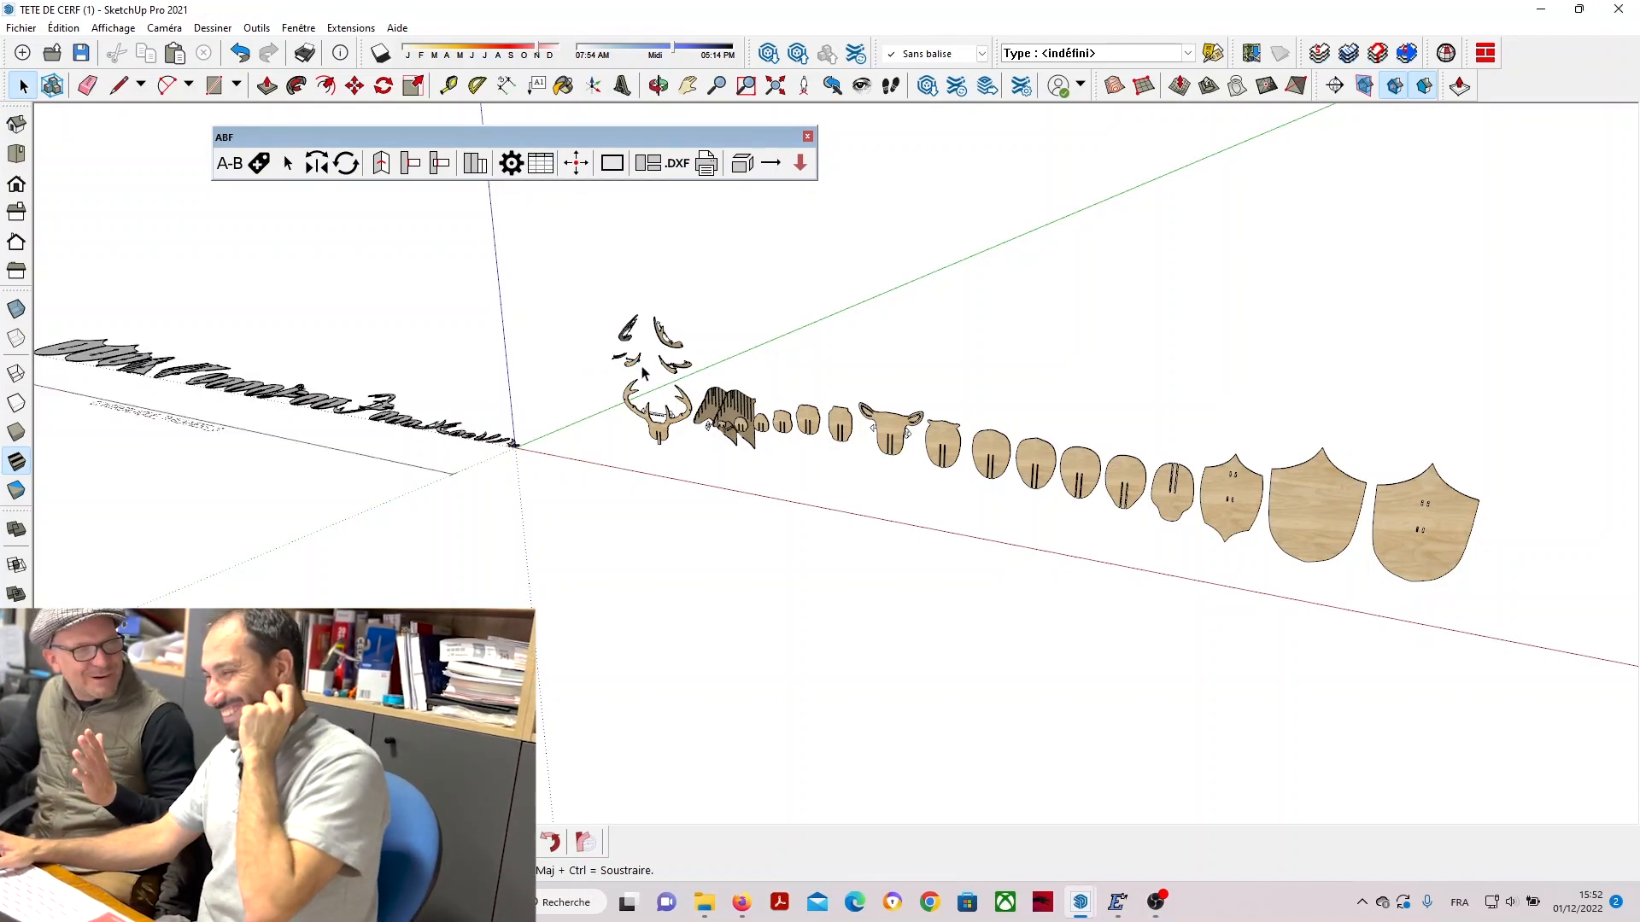
Nest the laid-out Contreplaque parts onto a sheet with the ABF nesting tool.
{"action": "middle_click_drag", "start_coordinate": [927, 398], "coordinate": [911, 609]}
{"action": "scroll", "coordinate": [220, 244], "scroll_direction": "up", "scroll_amount": 5}
{"action": "middle_click_drag", "start_coordinate": [601, 322], "coordinate": [1245, 365]}
{"action": "middle_click_drag", "start_coordinate": [558, 445], "coordinate": [649, 402]}
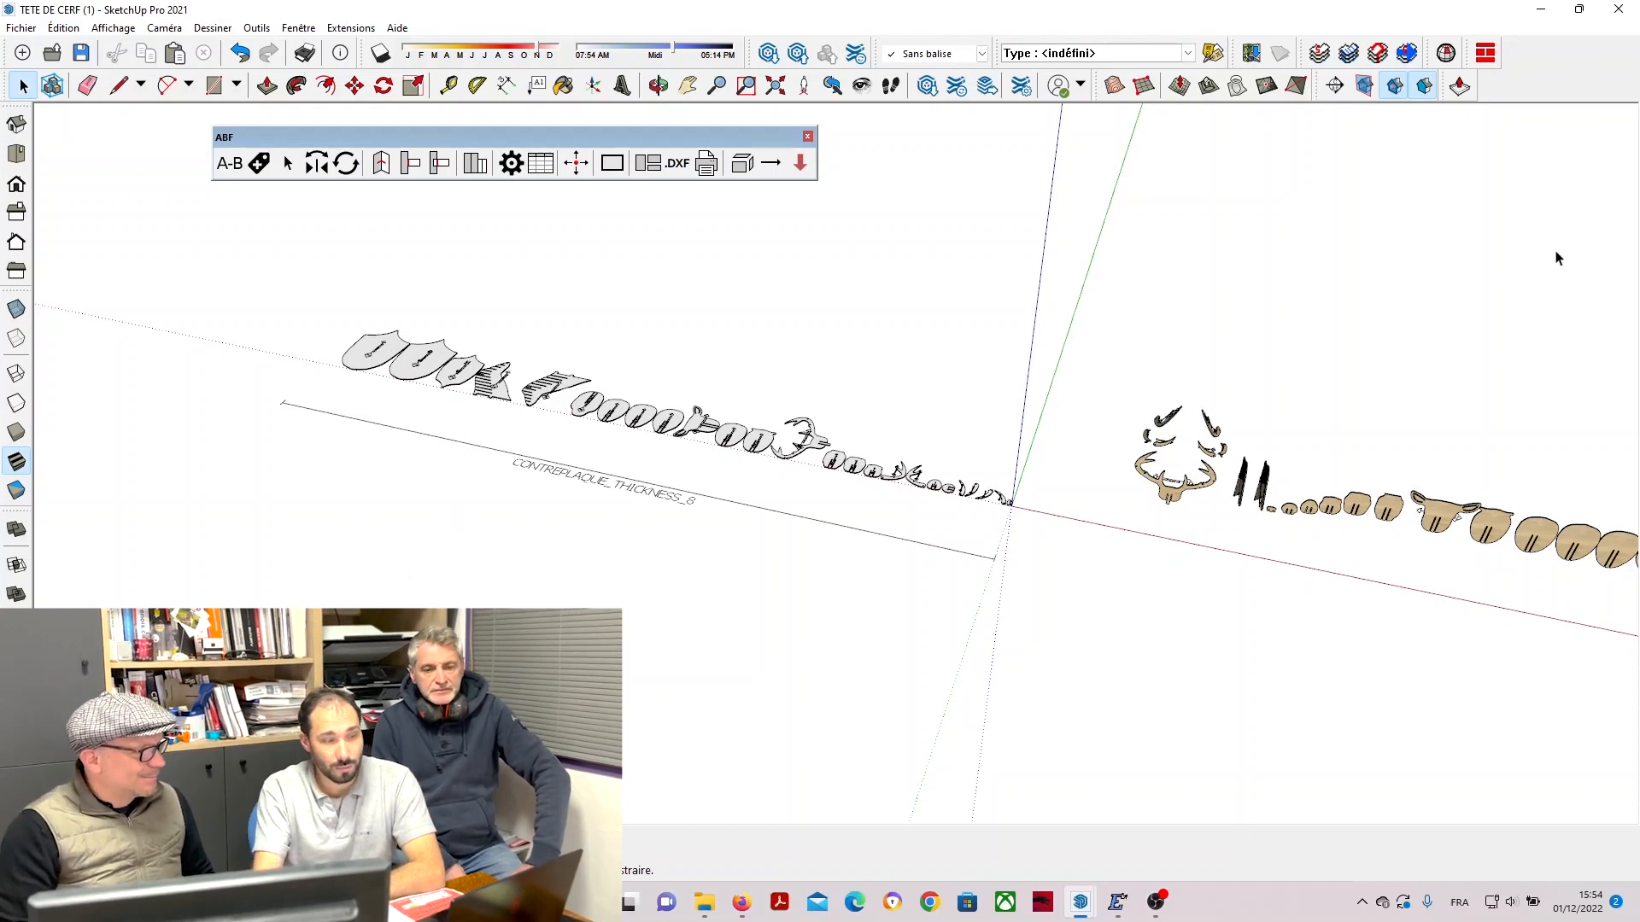
{"action": "left_click", "coordinate": [652, 171]}
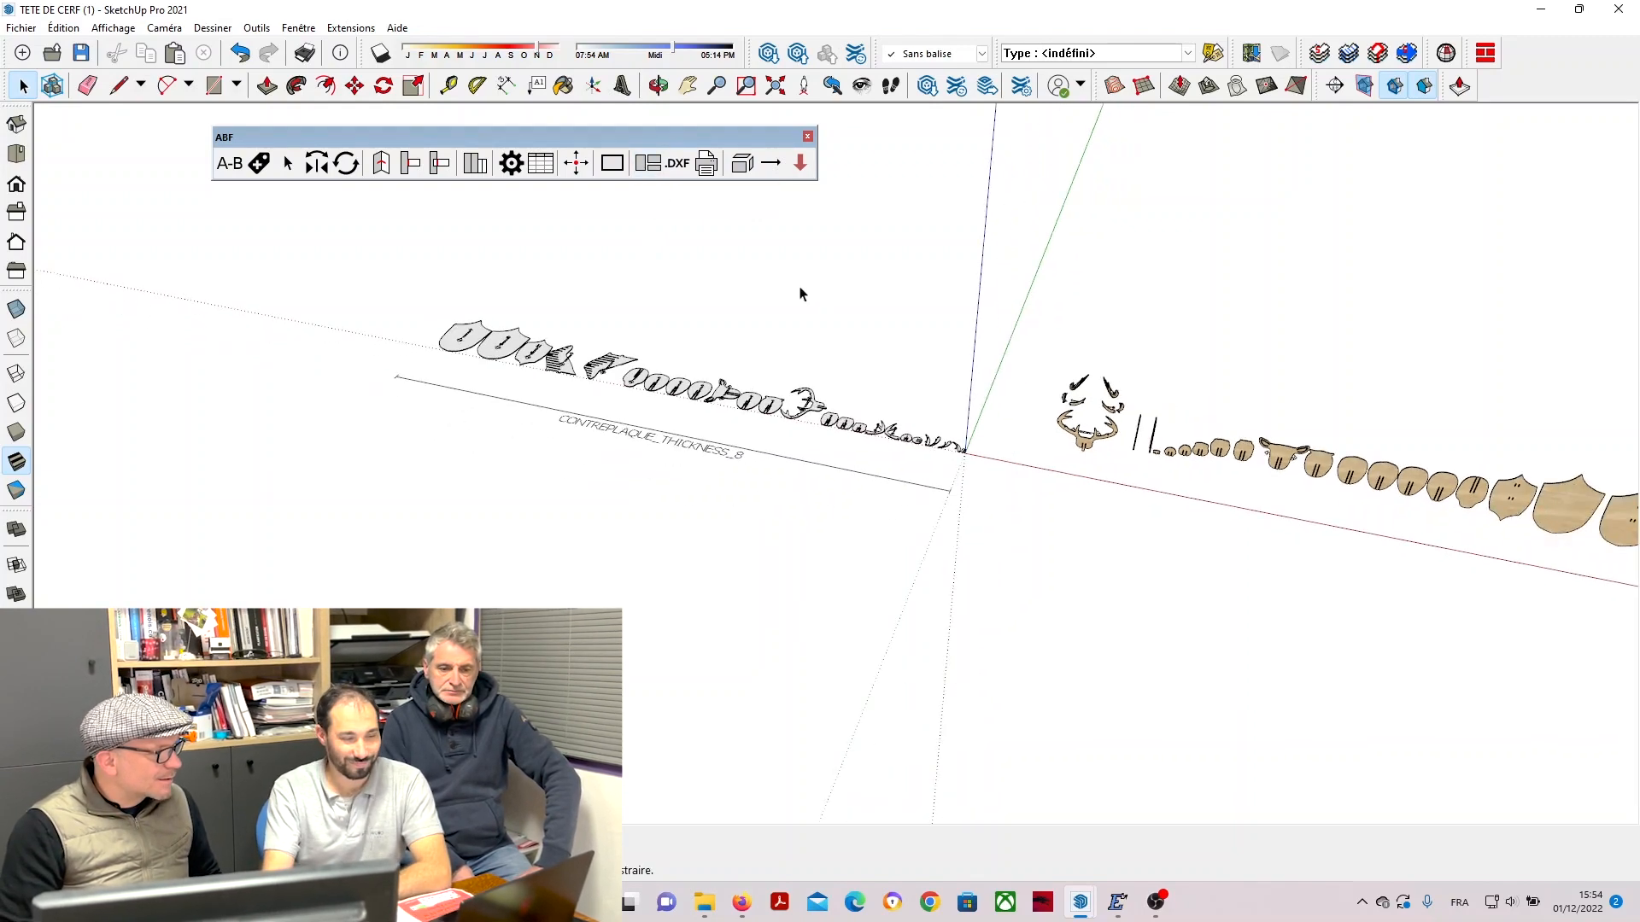
{"action": "scroll", "coordinate": [801, 294], "scroll_direction": "down", "scroll_amount": 1}
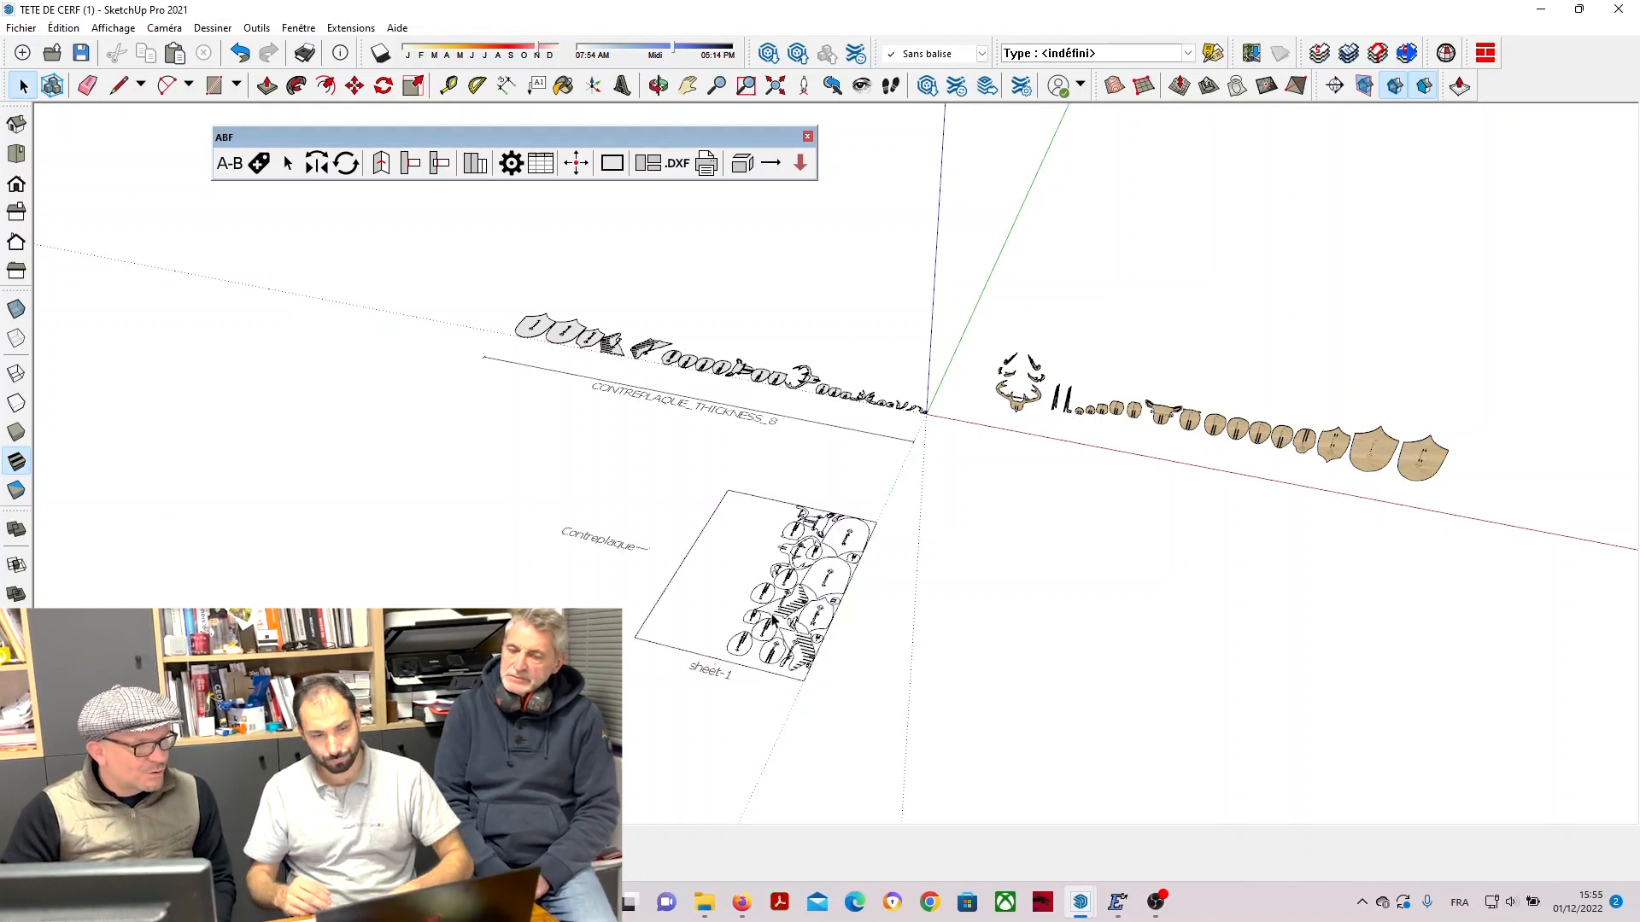
Examine how the stag head parts are arranged on the nested plywood sheet, including their numbering and slots.
{"action": "scroll", "coordinate": [808, 732], "scroll_direction": "up", "scroll_amount": 3}
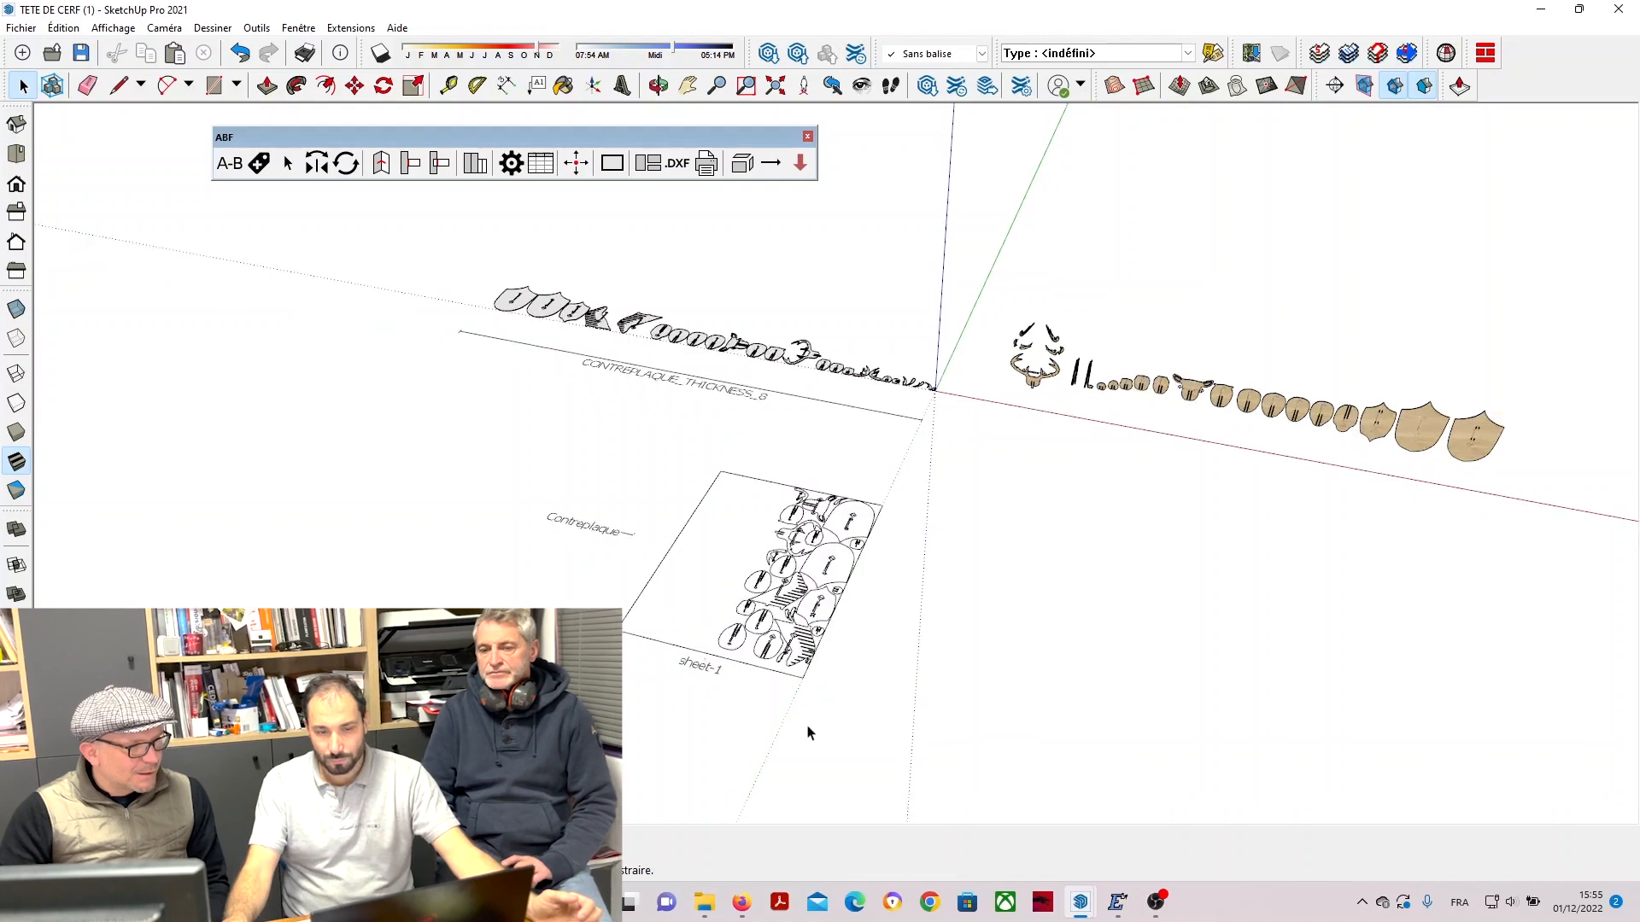
{"action": "scroll", "coordinate": [806, 729], "scroll_direction": "up", "scroll_amount": 1}
{"action": "middle_click_drag", "start_coordinate": [628, 694], "coordinate": [719, 792]}
{"action": "scroll", "coordinate": [776, 341], "scroll_direction": "down", "scroll_amount": 3}
{"action": "scroll", "coordinate": [890, 654], "scroll_direction": "up", "scroll_amount": 4}
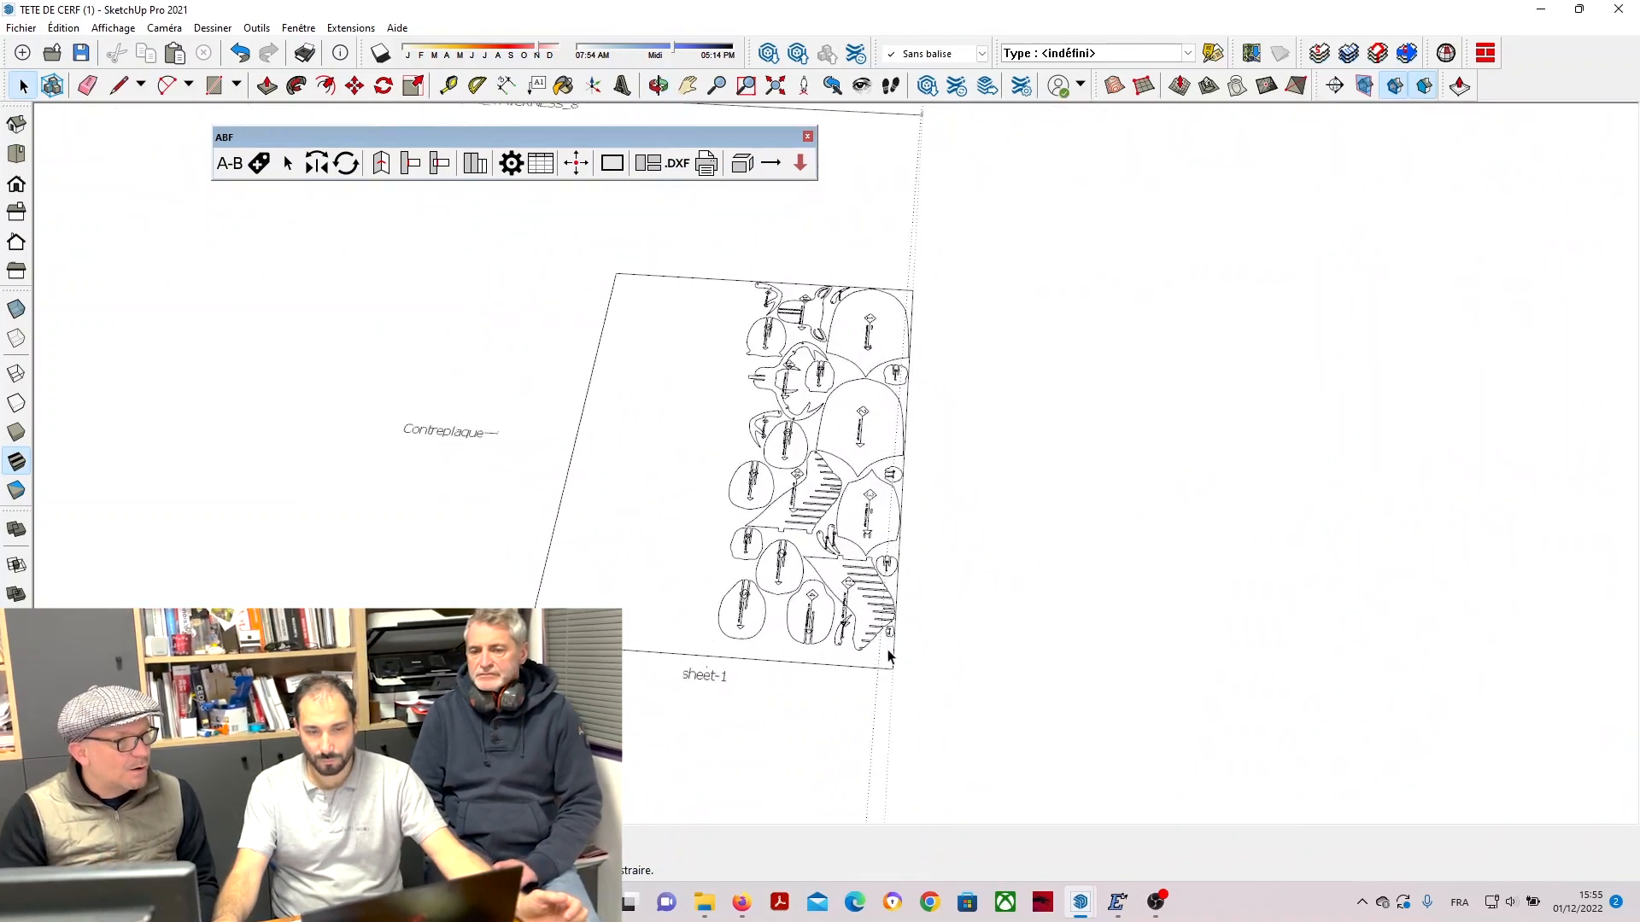
{"action": "middle_click_drag", "start_coordinate": [871, 536], "coordinate": [888, 706]}
{"action": "scroll", "coordinate": [888, 705], "scroll_direction": "down", "scroll_amount": 1}
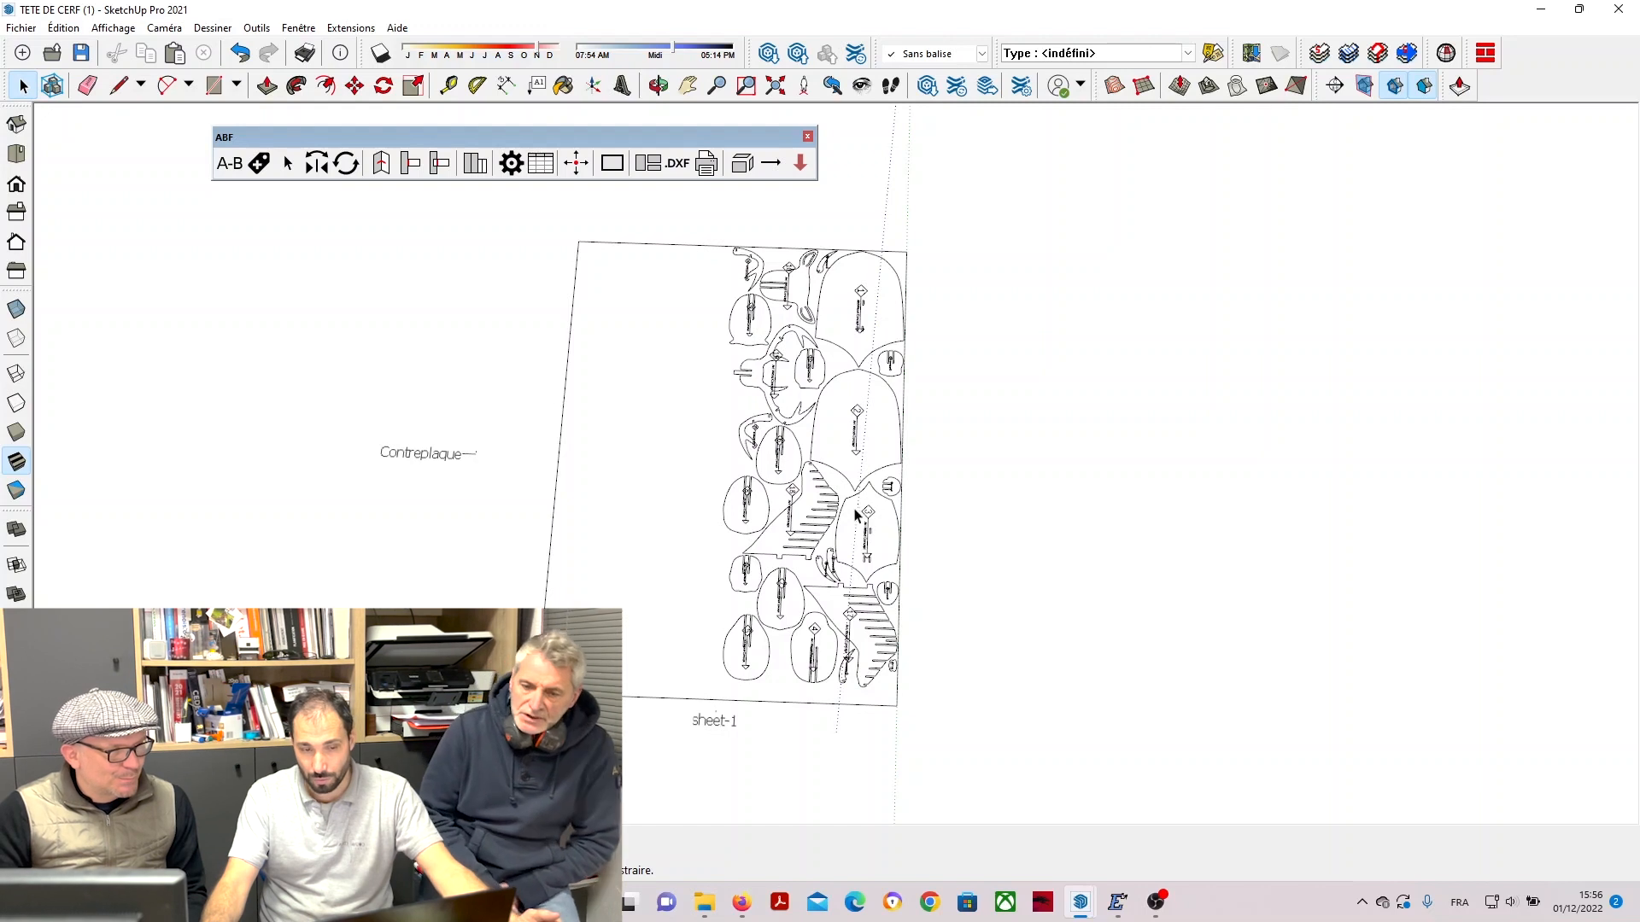
{"action": "scroll", "coordinate": [858, 516], "scroll_direction": "down", "scroll_amount": 1}
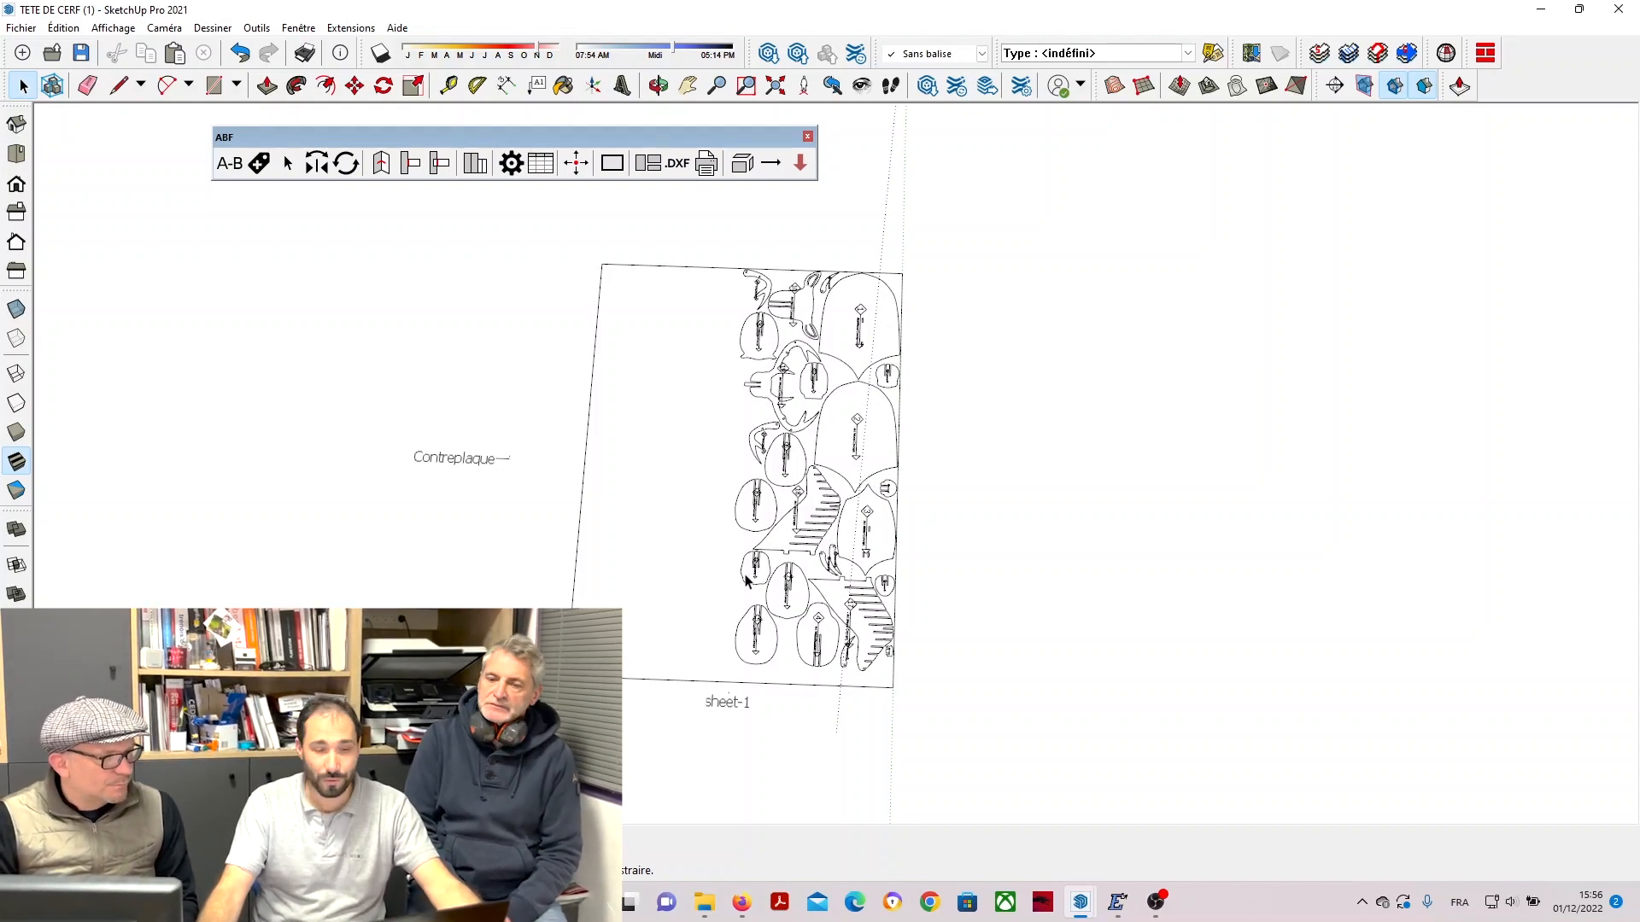
{"action": "scroll", "coordinate": [747, 583], "scroll_direction": "down", "scroll_amount": 3}
{"action": "scroll", "coordinate": [572, 640], "scroll_direction": "down", "scroll_amount": 2}
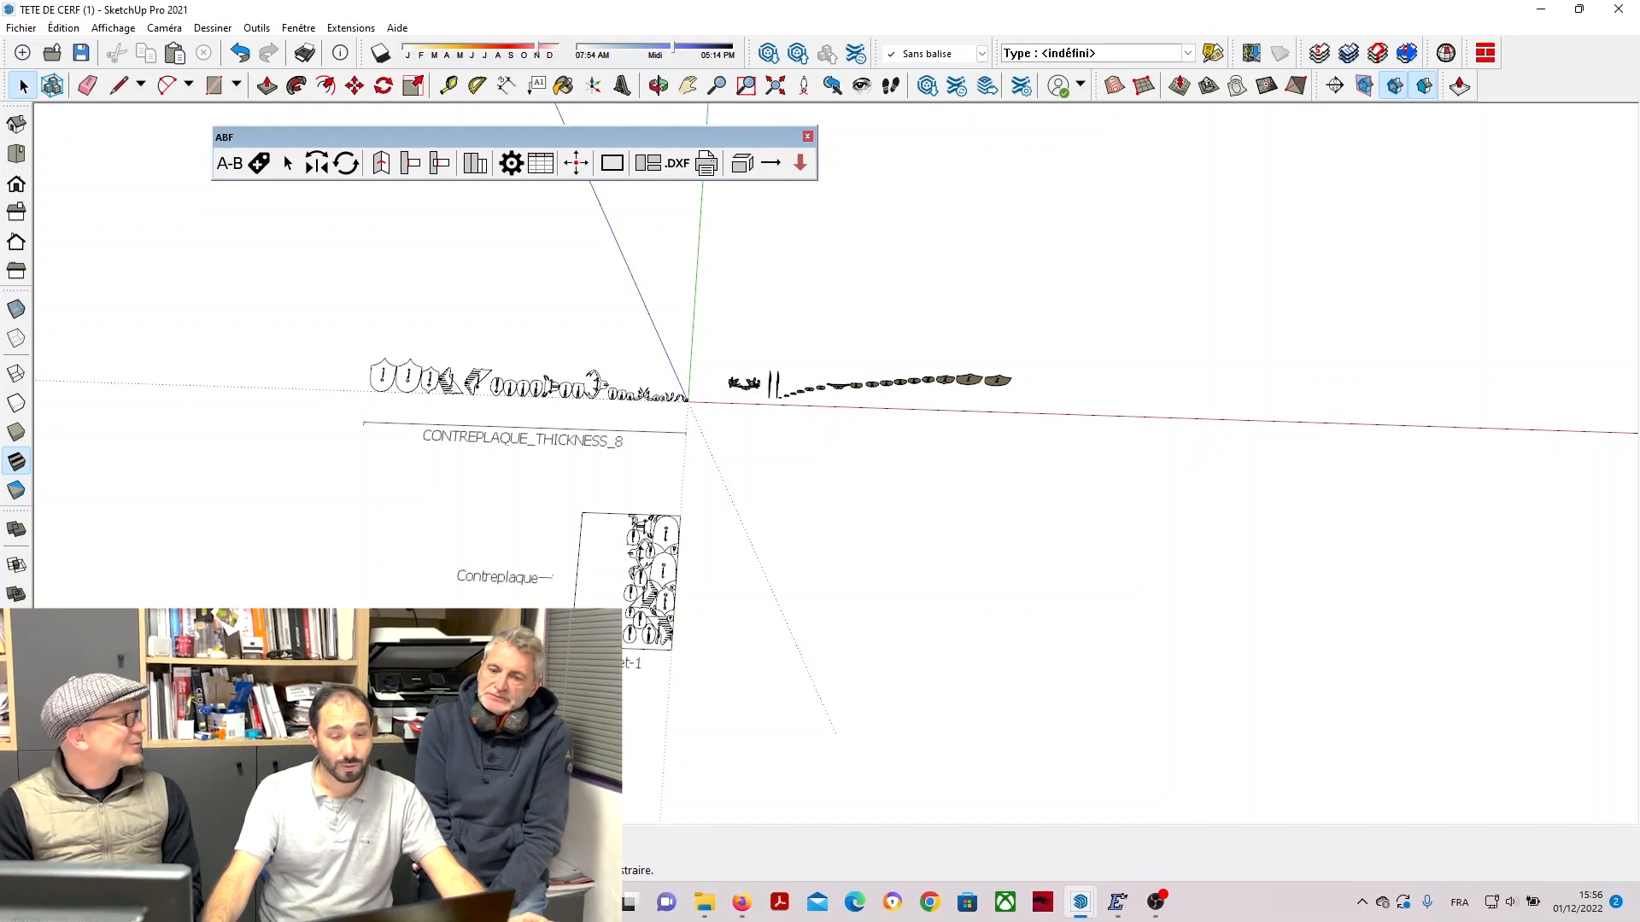
{"action": "scroll", "coordinate": [625, 652], "scroll_direction": "up", "scroll_amount": 3}
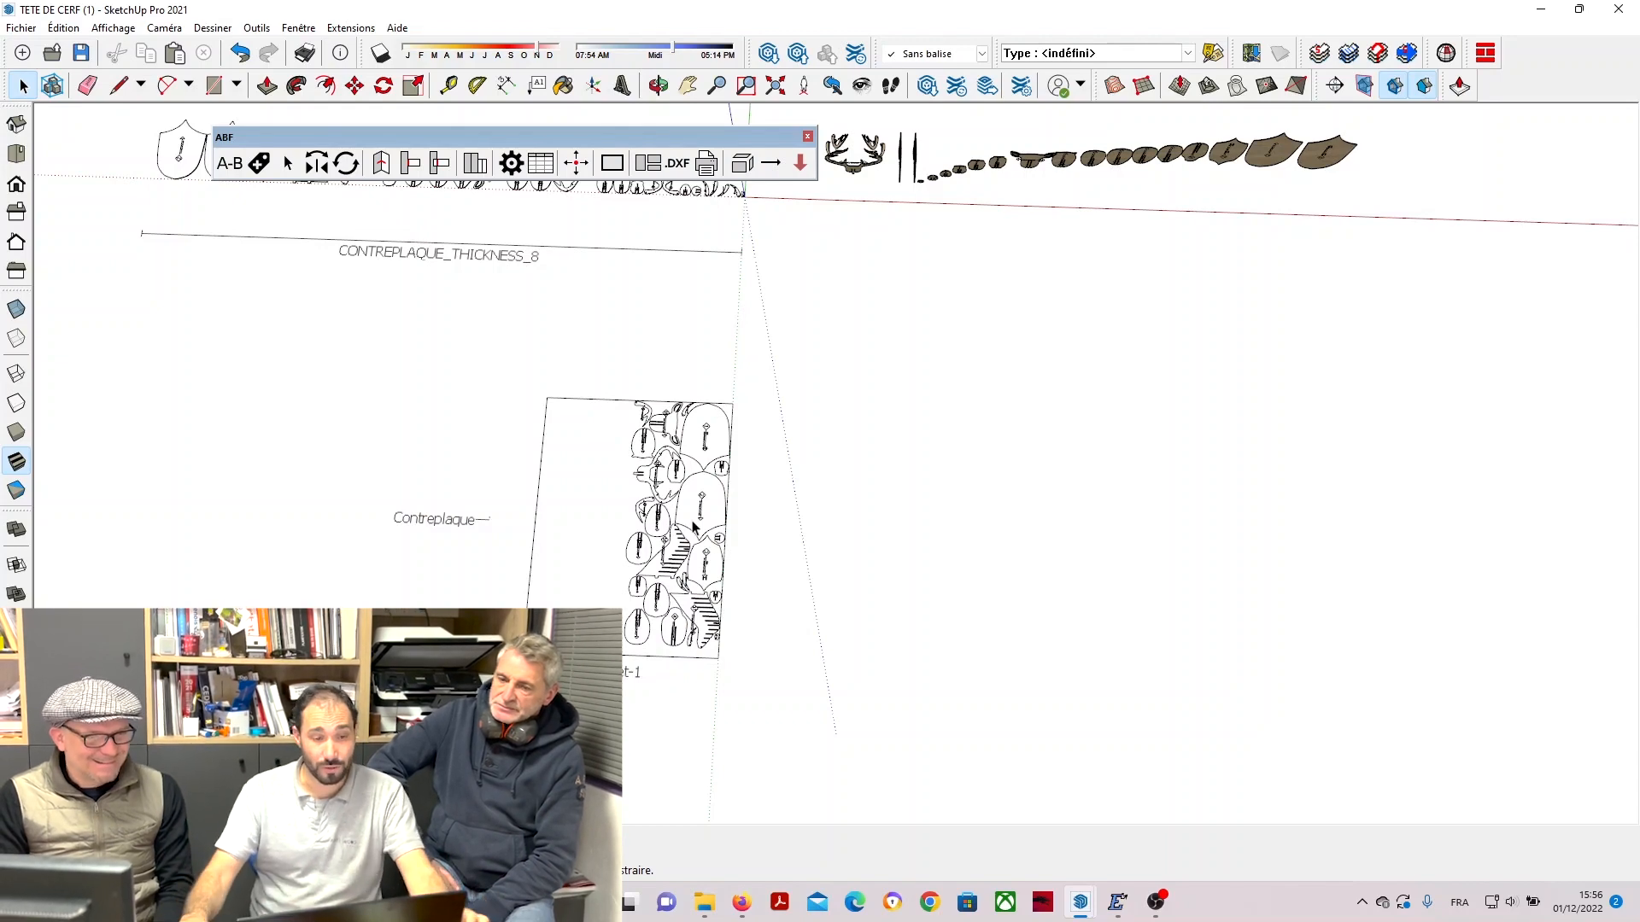
{"action": "scroll", "coordinate": [845, 486], "scroll_direction": "up", "scroll_amount": 4}
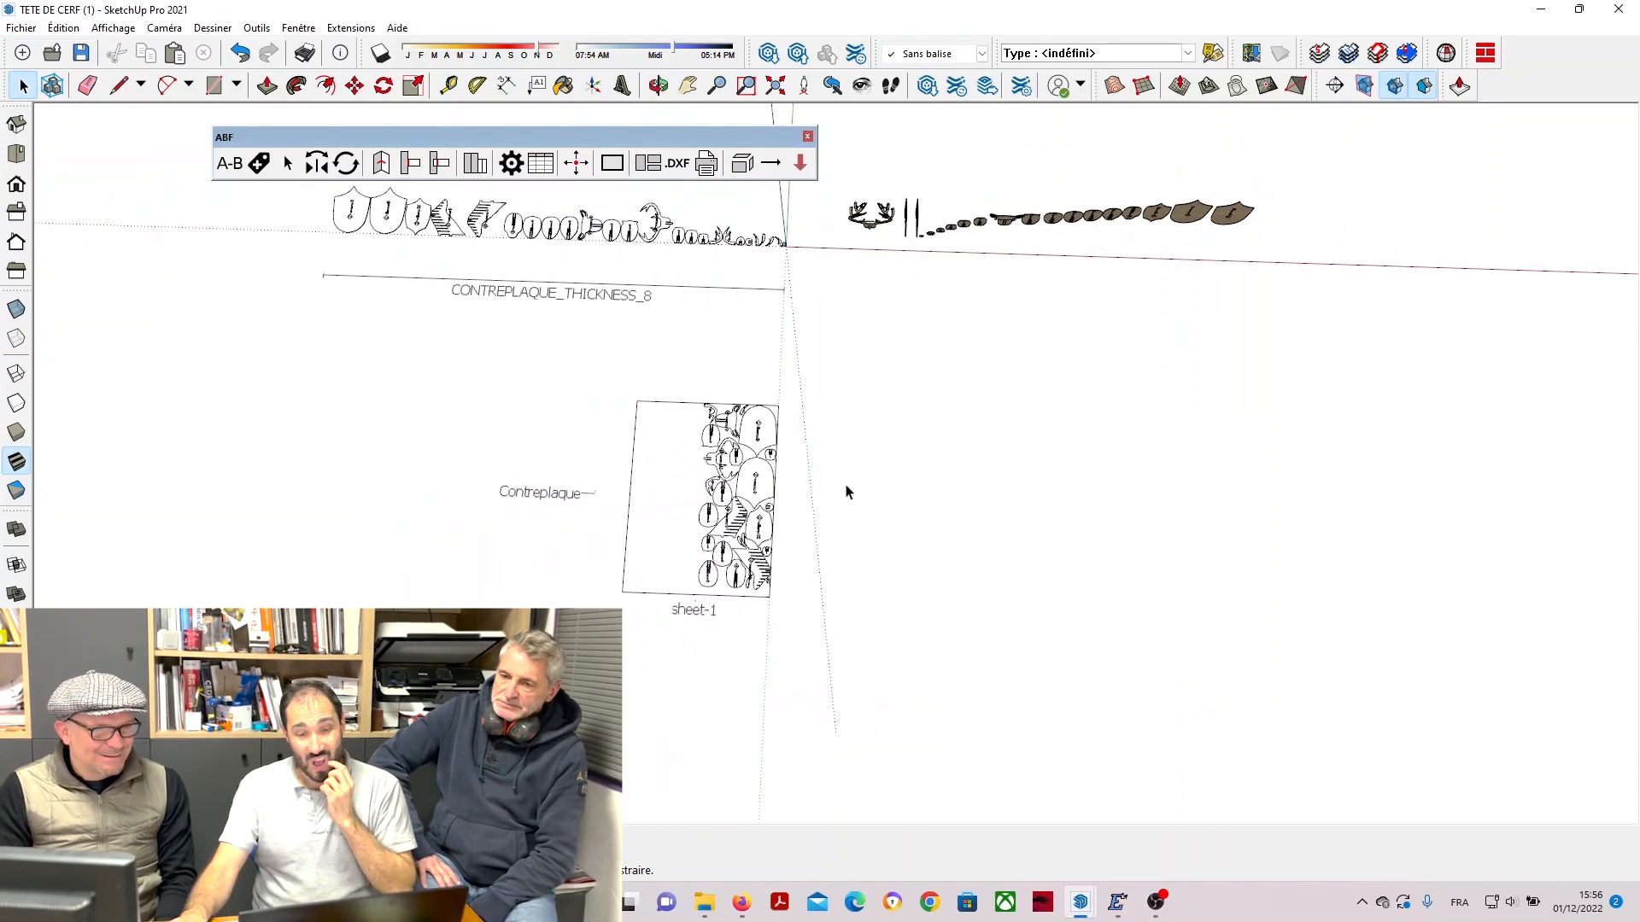
{"action": "scroll", "coordinate": [772, 531], "scroll_direction": "up", "scroll_amount": 5}
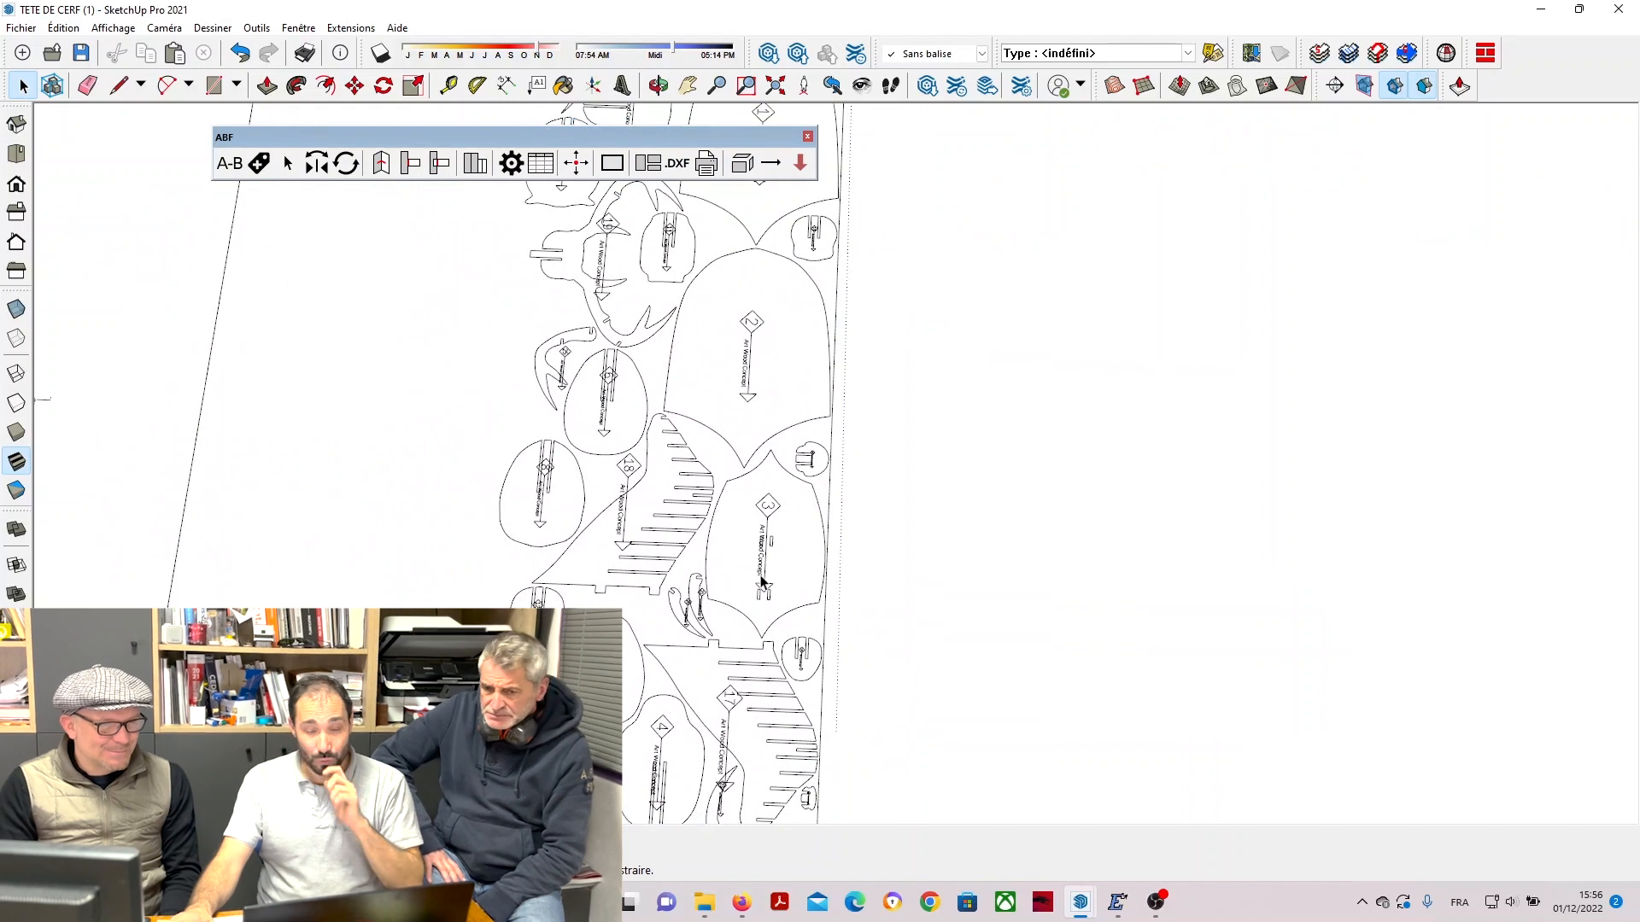
{"action": "scroll", "coordinate": [810, 620], "scroll_direction": "down", "scroll_amount": 5}
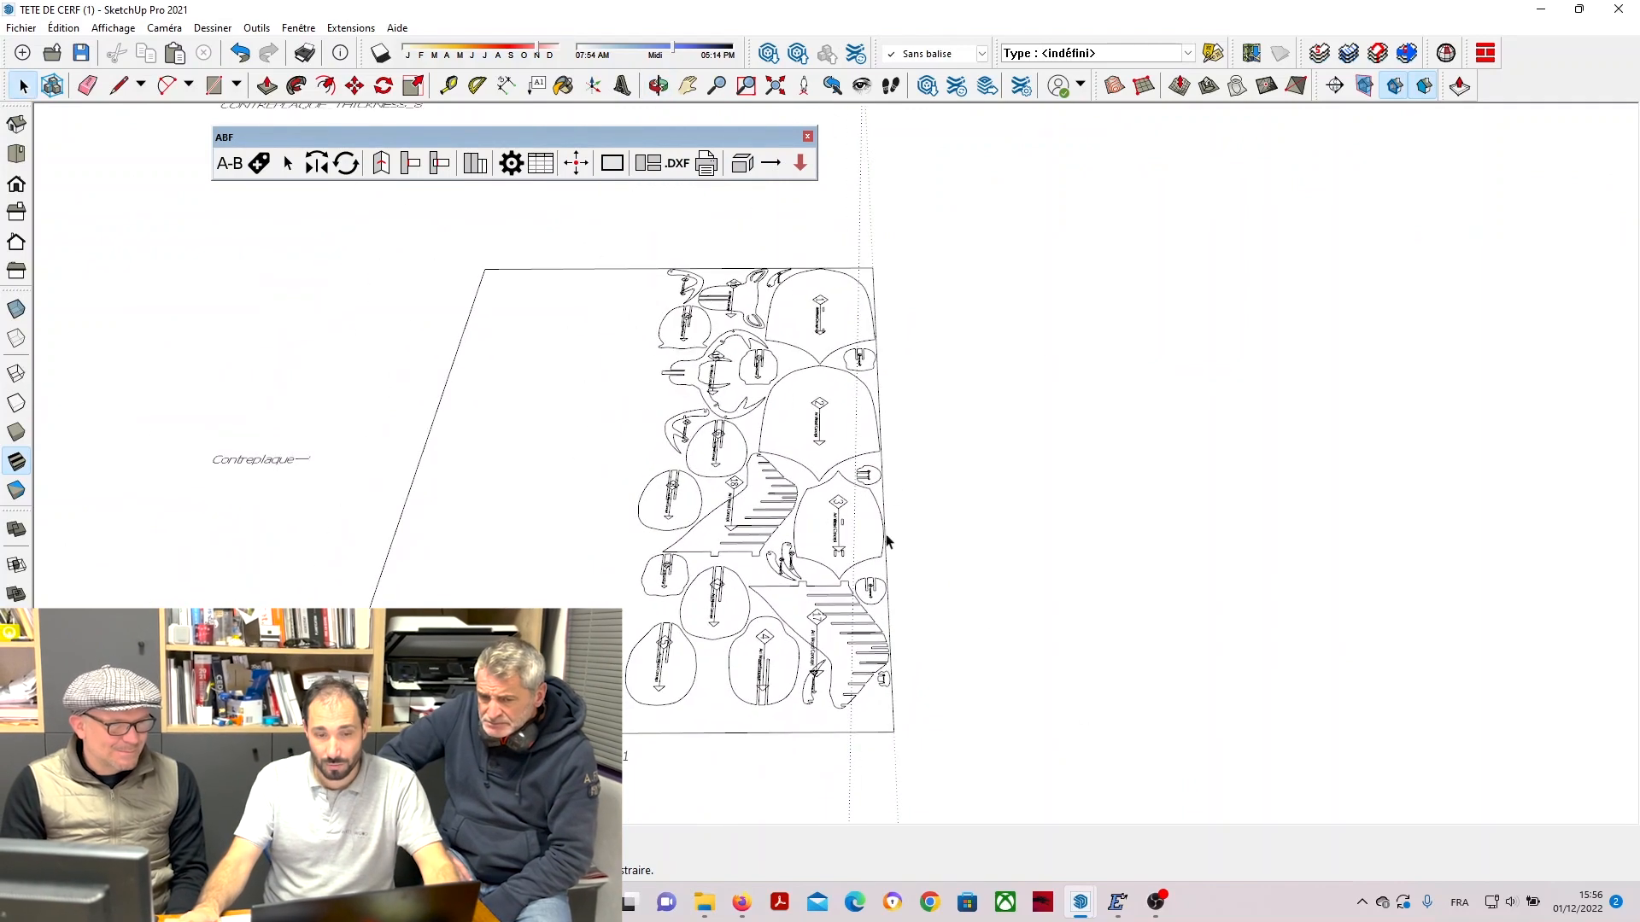
{"action": "scroll", "coordinate": [666, 751], "scroll_direction": "up", "scroll_amount": 4}
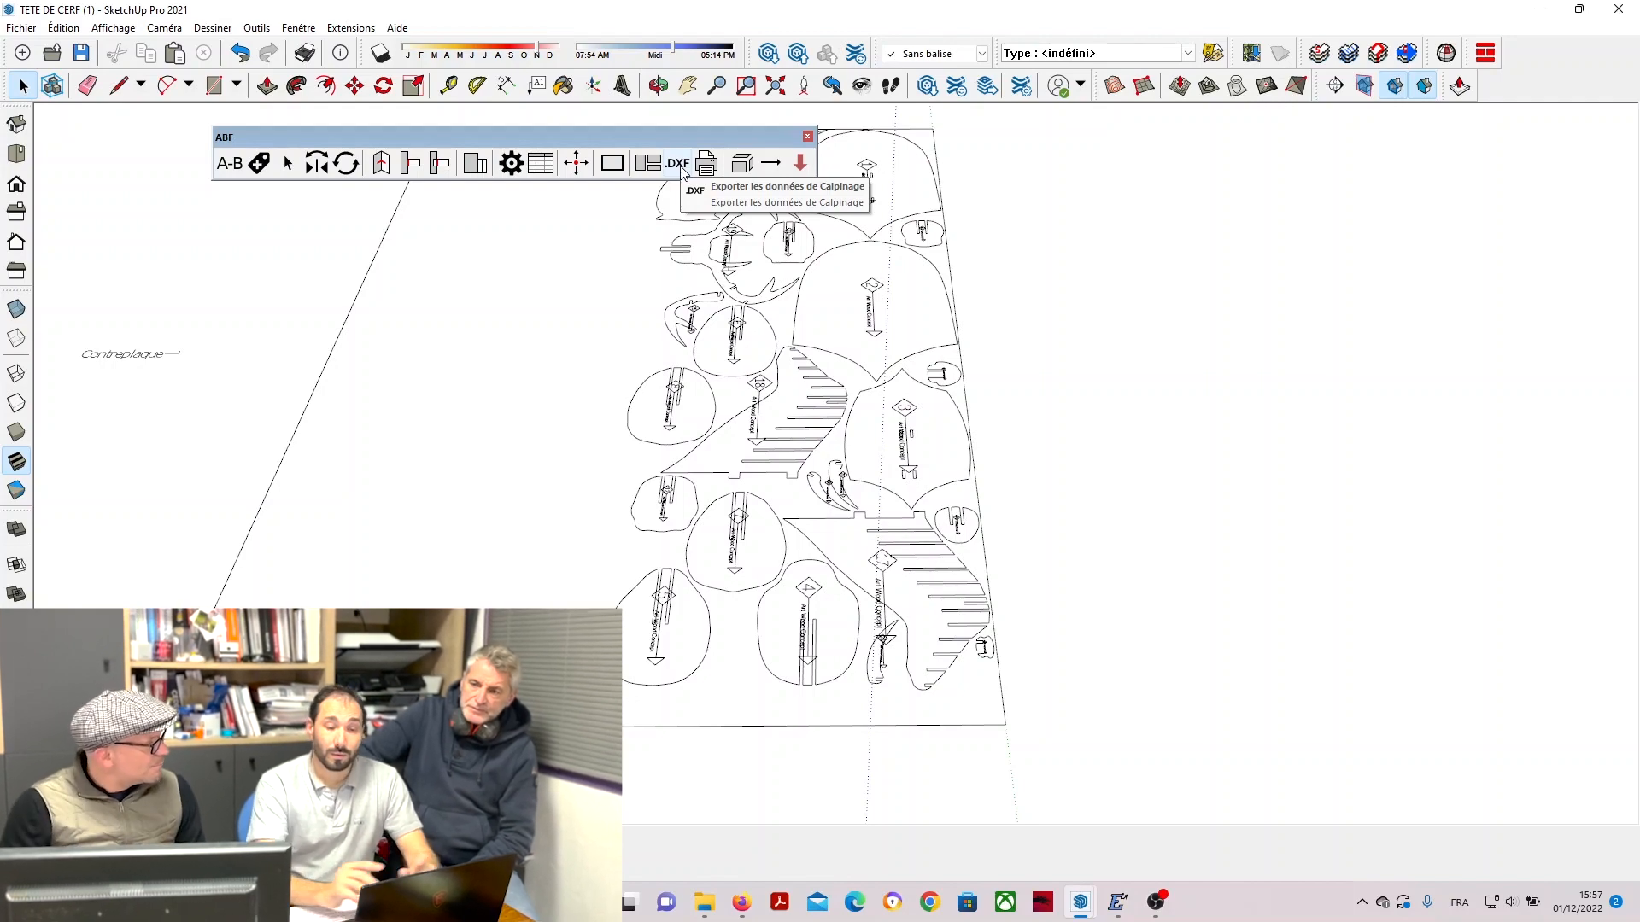
Export the nesting data in DXF format to the Bureau folder.
{"action": "left_click", "coordinate": [679, 164]}
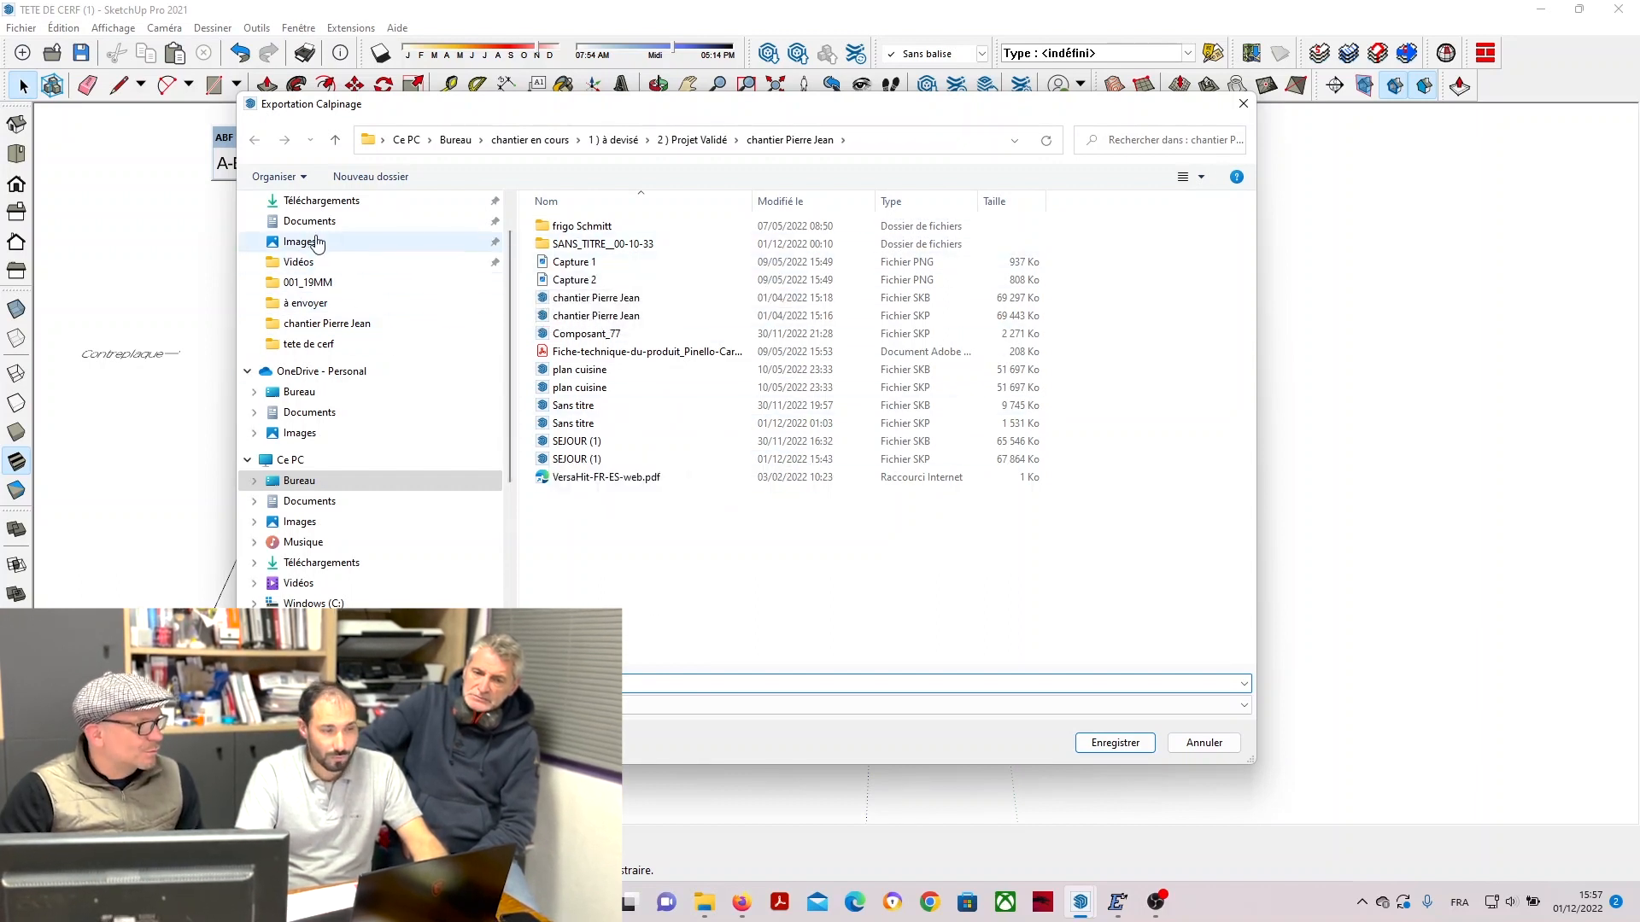
{"action": "scroll", "coordinate": [336, 250], "scroll_direction": "down", "scroll_amount": 5}
{"action": "scroll", "coordinate": [335, 250], "scroll_direction": "up", "scroll_amount": 6}
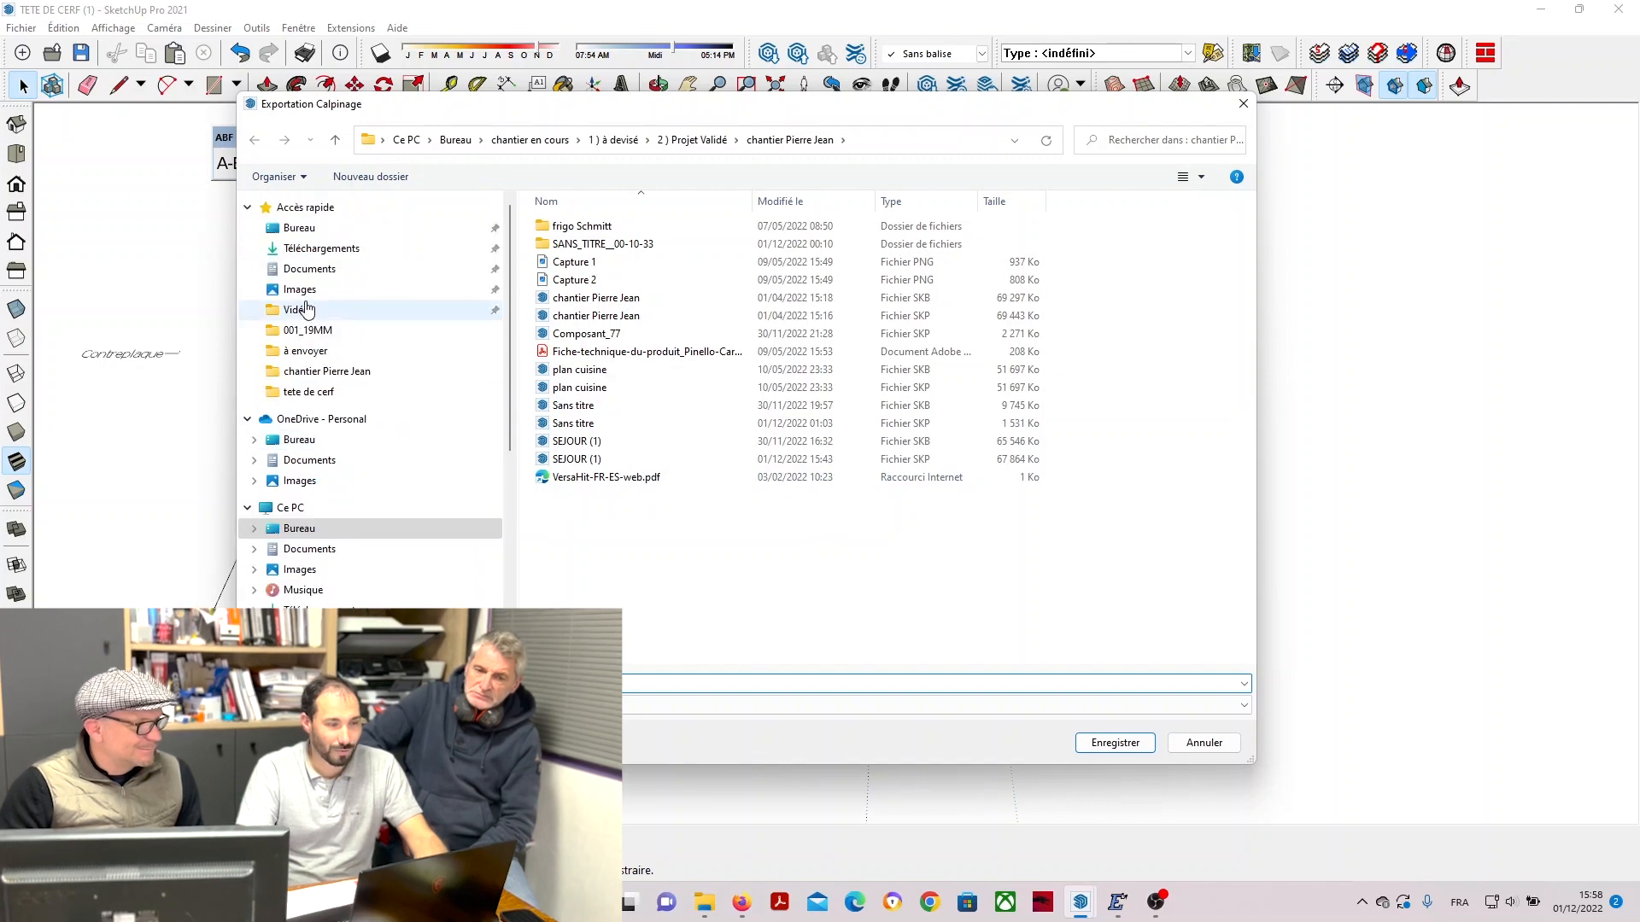
{"action": "left_click", "coordinate": [312, 230]}
{"action": "scroll", "coordinate": [658, 459], "scroll_direction": "down", "scroll_amount": 10}
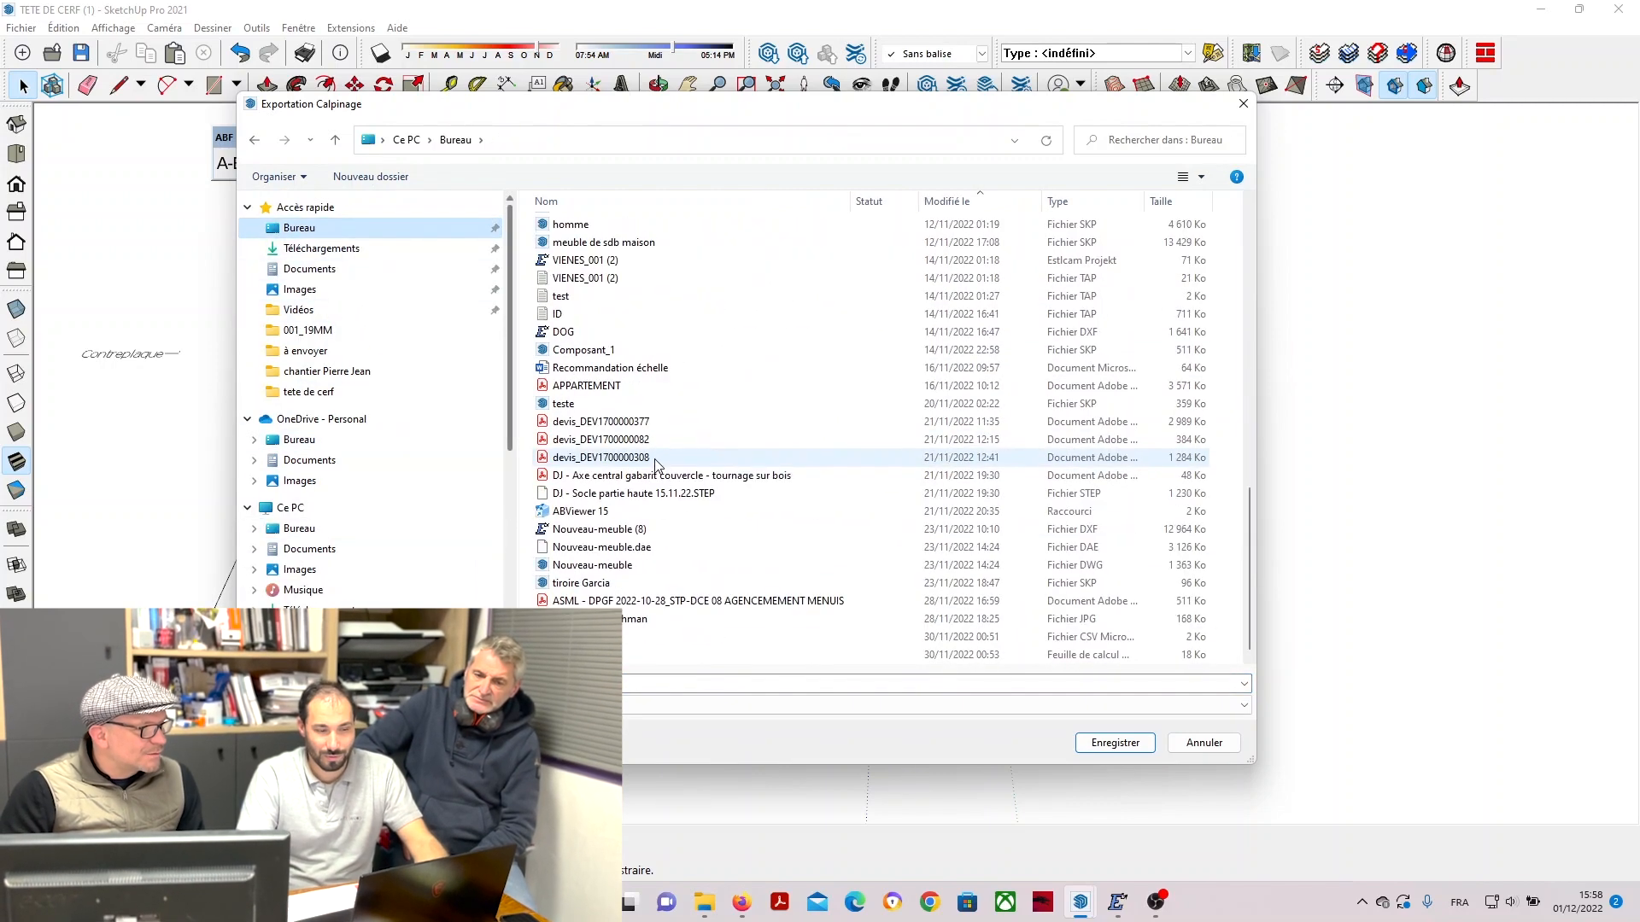
{"action": "left_click", "coordinate": [1115, 741]}
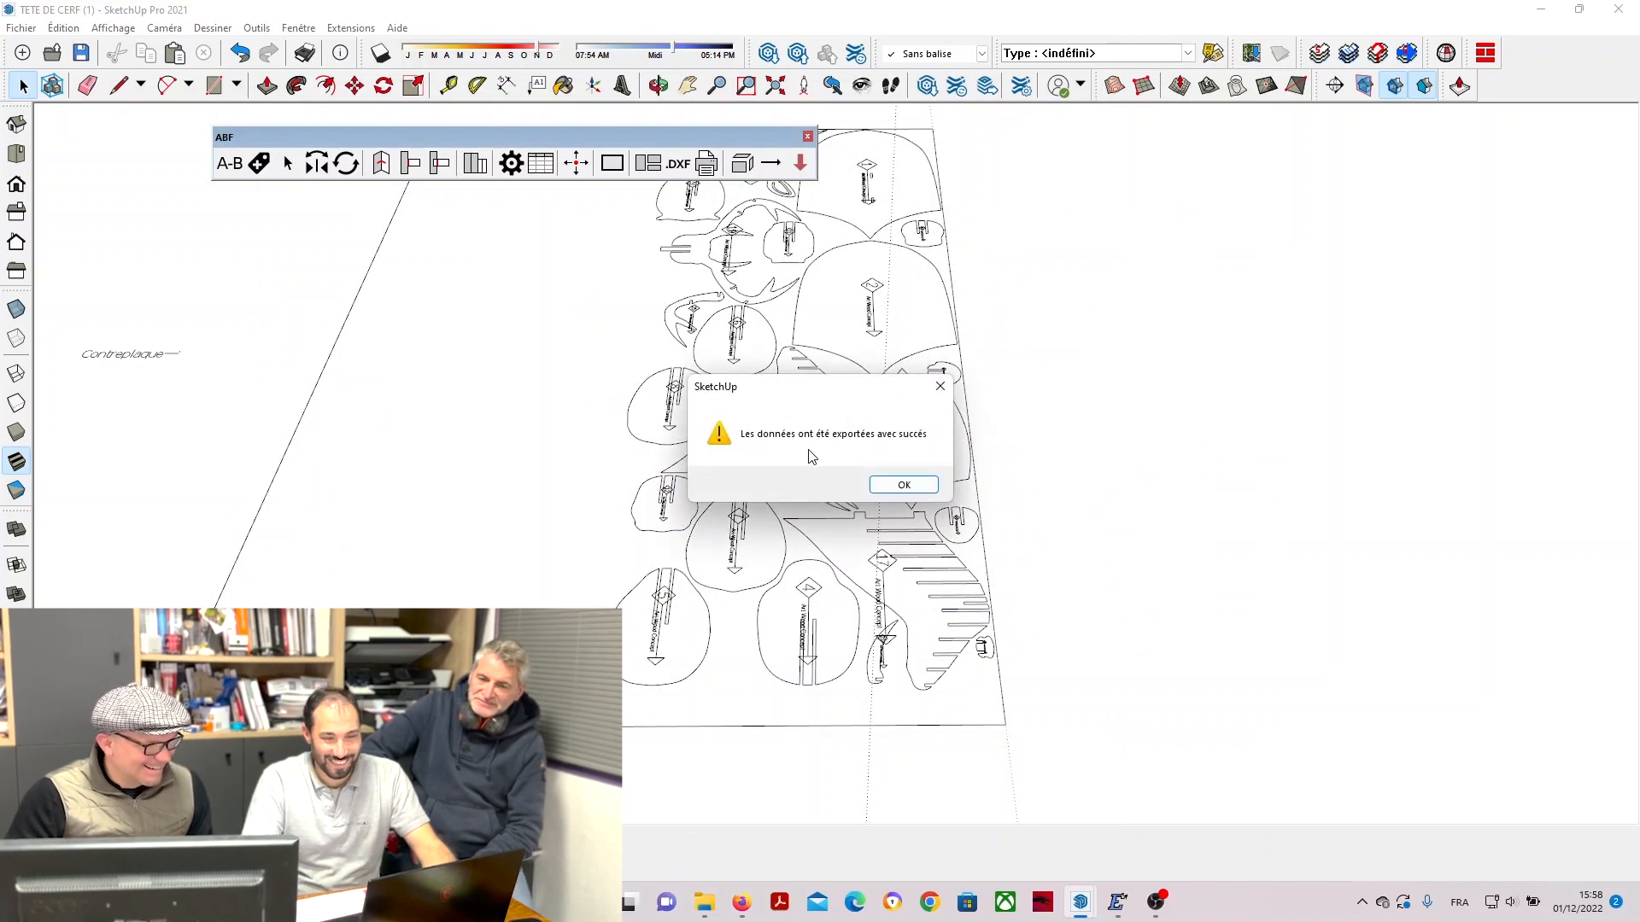
{"action": "left_click", "coordinate": [907, 485]}
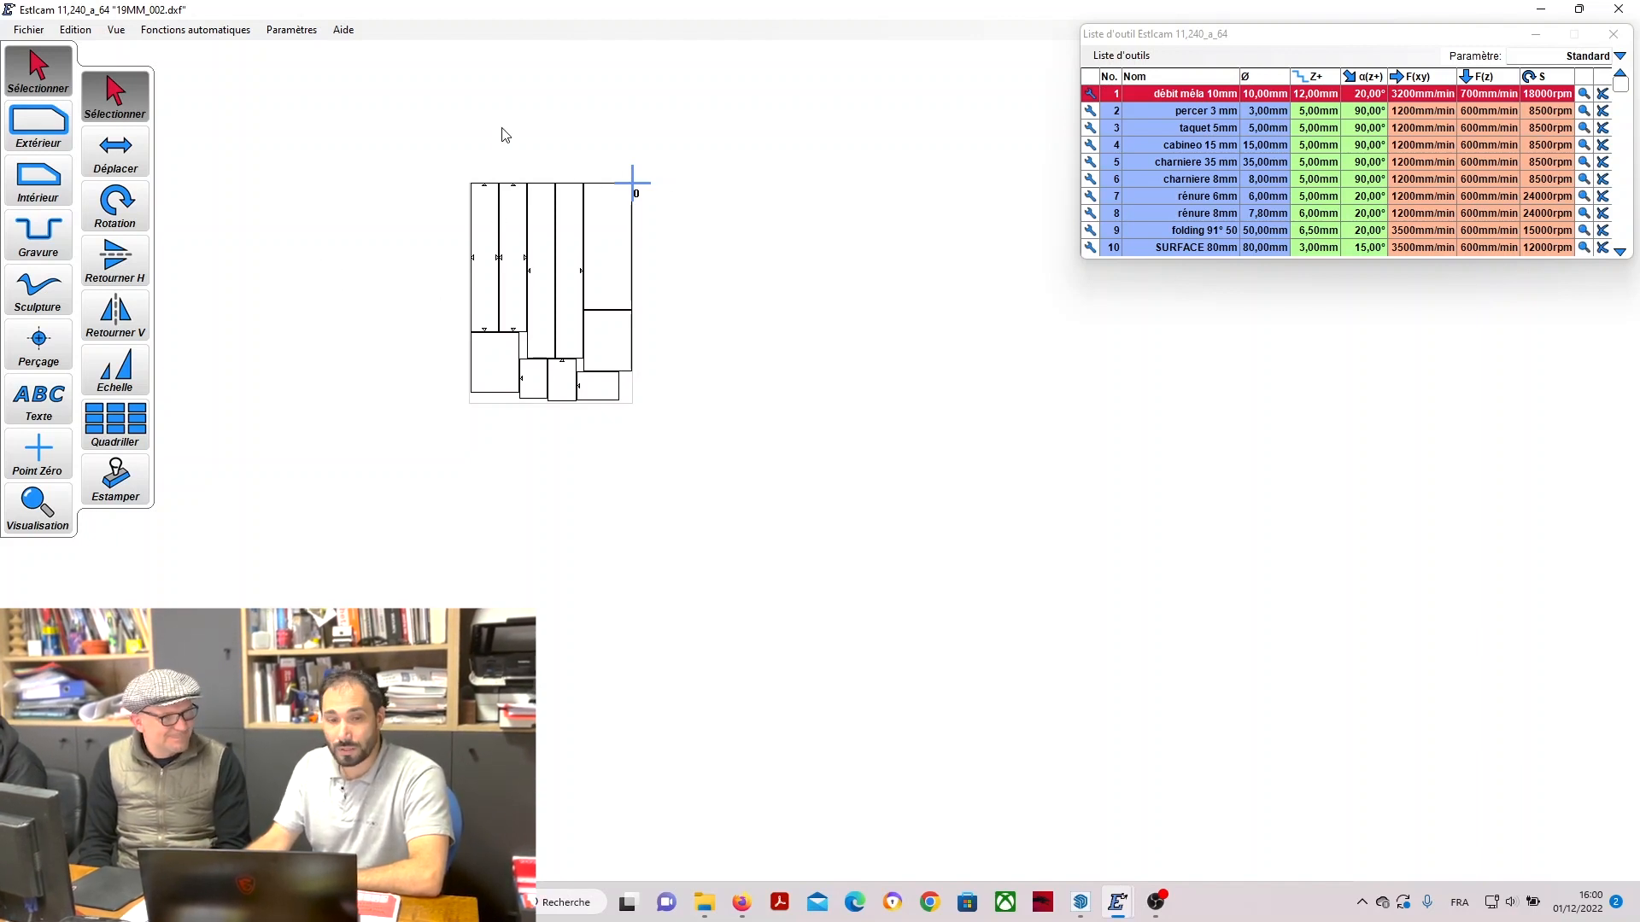
Start opening a drawing and search the OneDrive Bureau folder for the exported nesting file, sorting by modification date.
{"action": "left_click", "coordinate": [38, 31]}
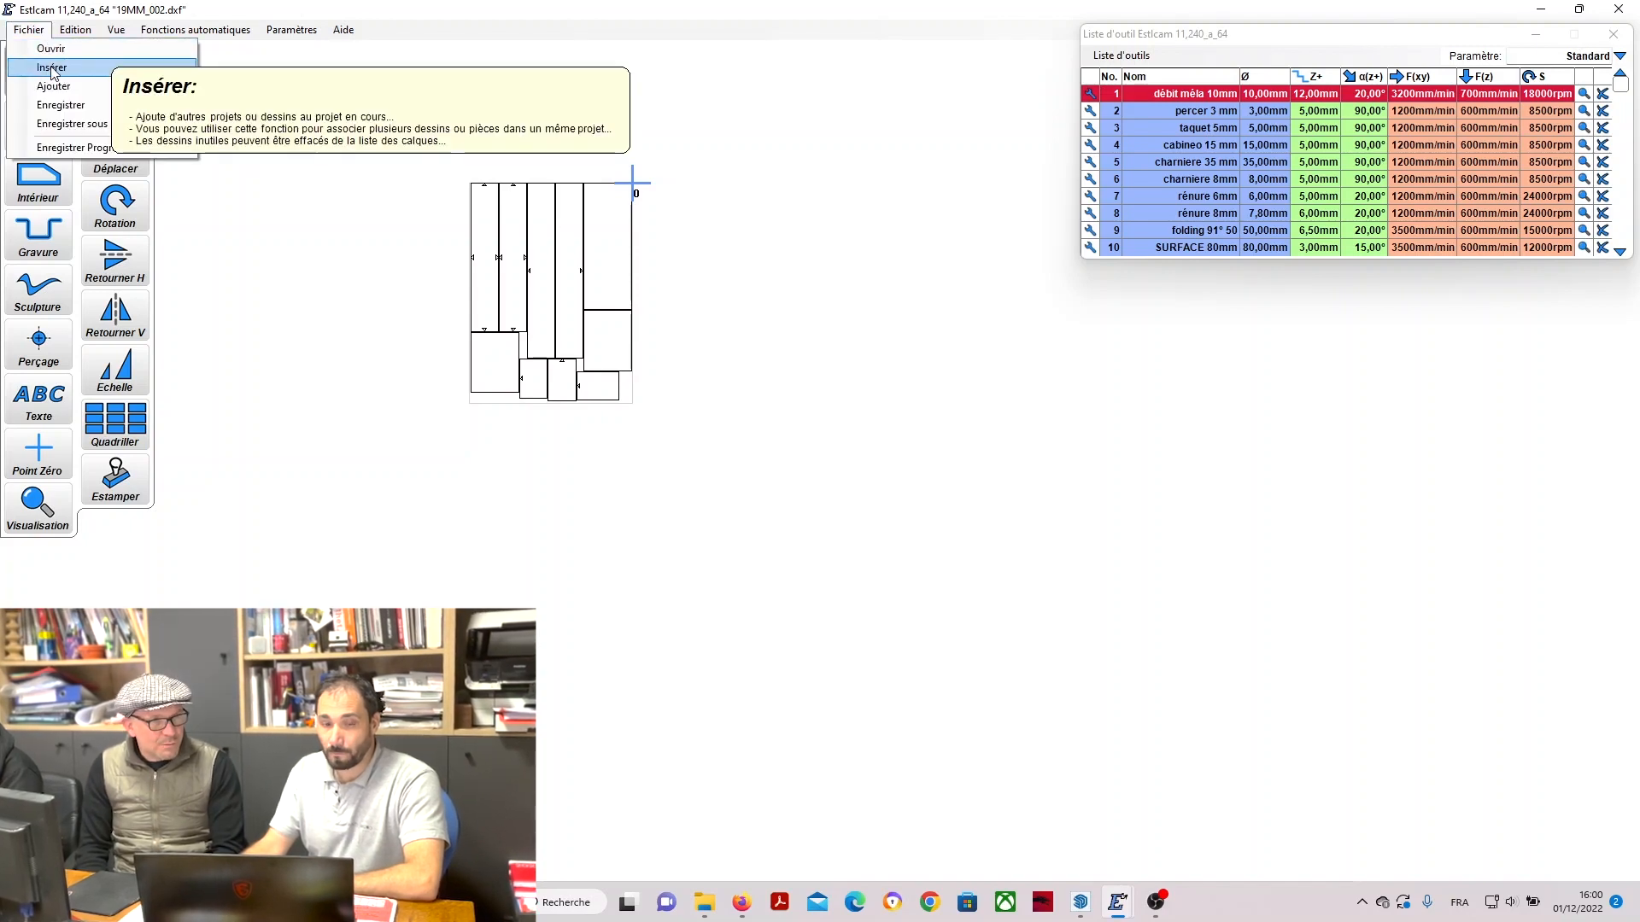
{"action": "left_click", "coordinate": [53, 50]}
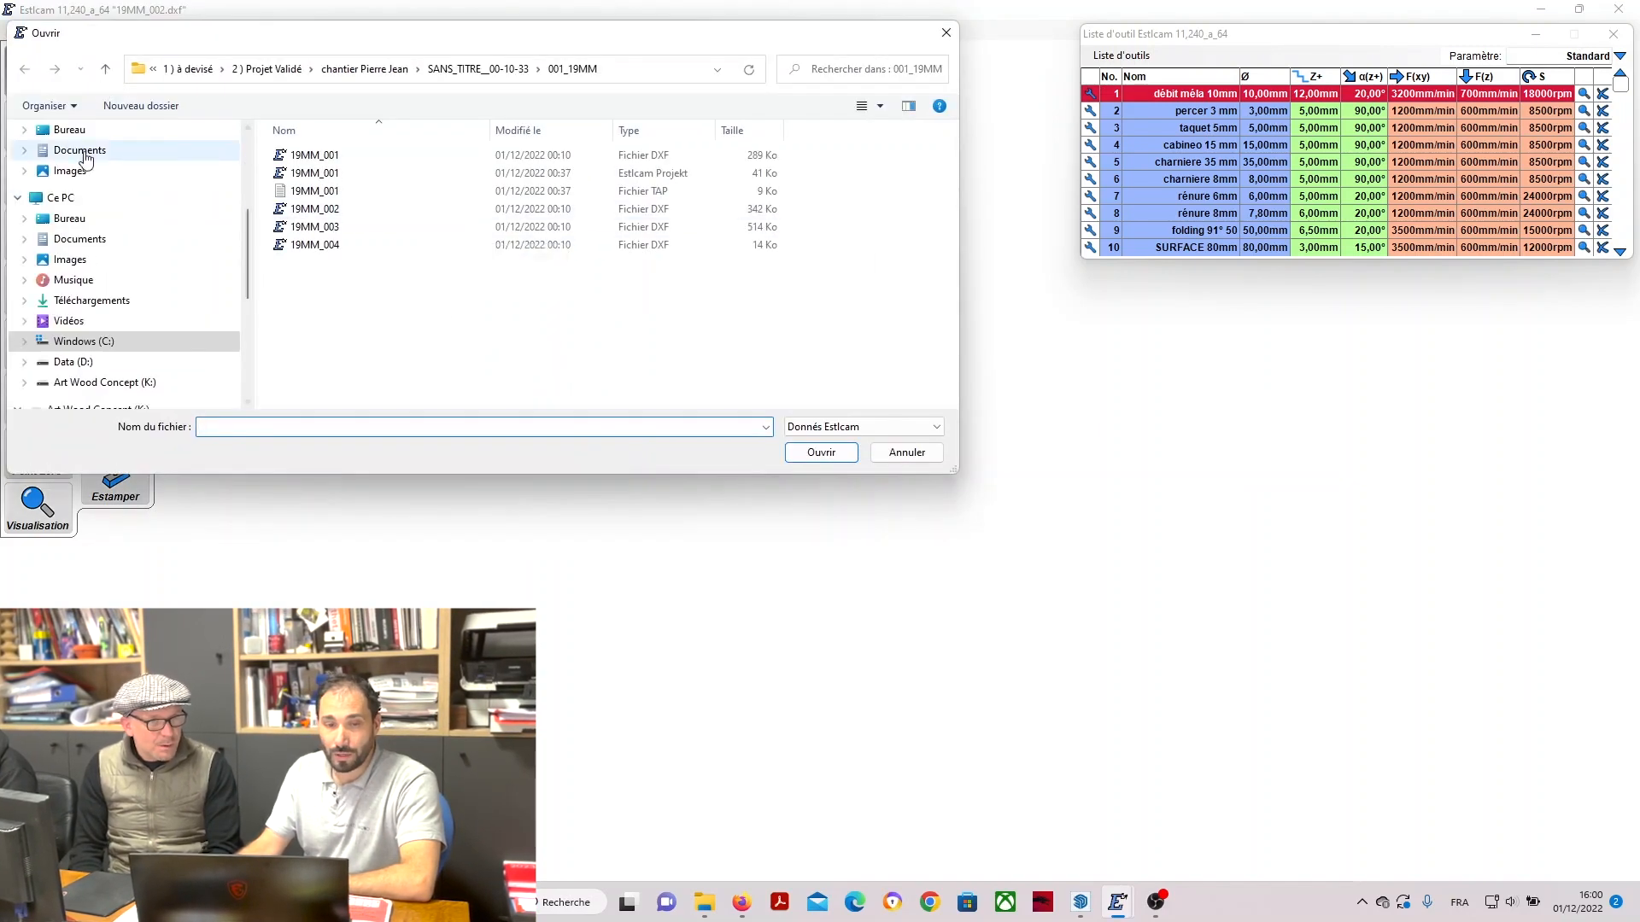
{"action": "left_click", "coordinate": [70, 130]}
{"action": "scroll", "coordinate": [430, 285], "scroll_direction": "up", "scroll_amount": 3}
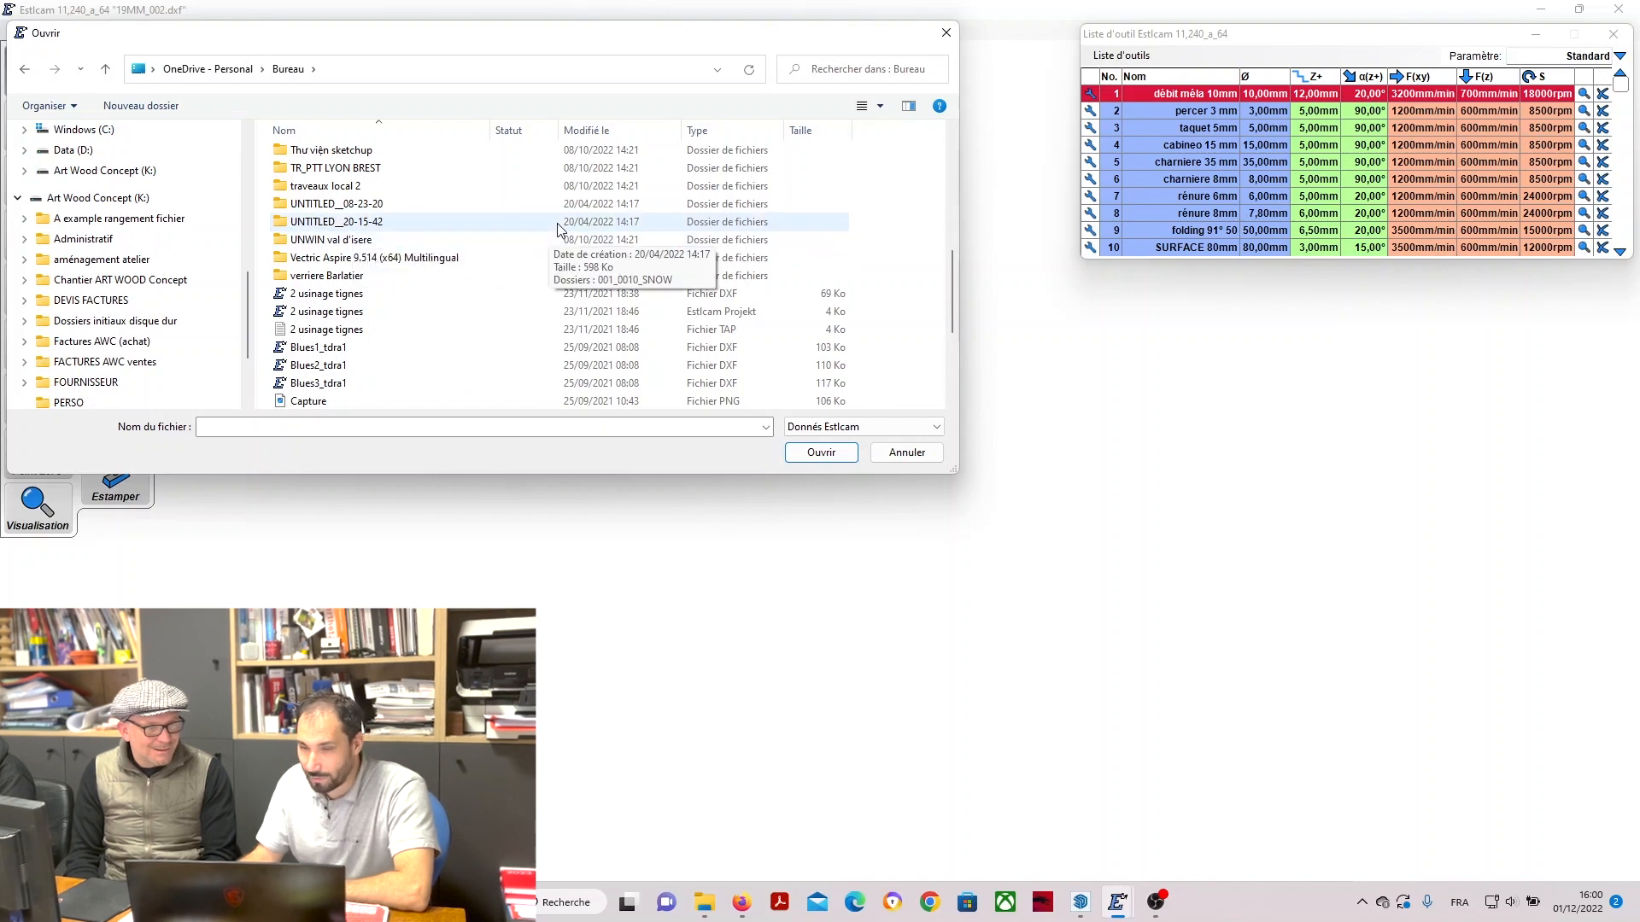
{"action": "scroll", "coordinate": [556, 229], "scroll_direction": "up", "scroll_amount": 8}
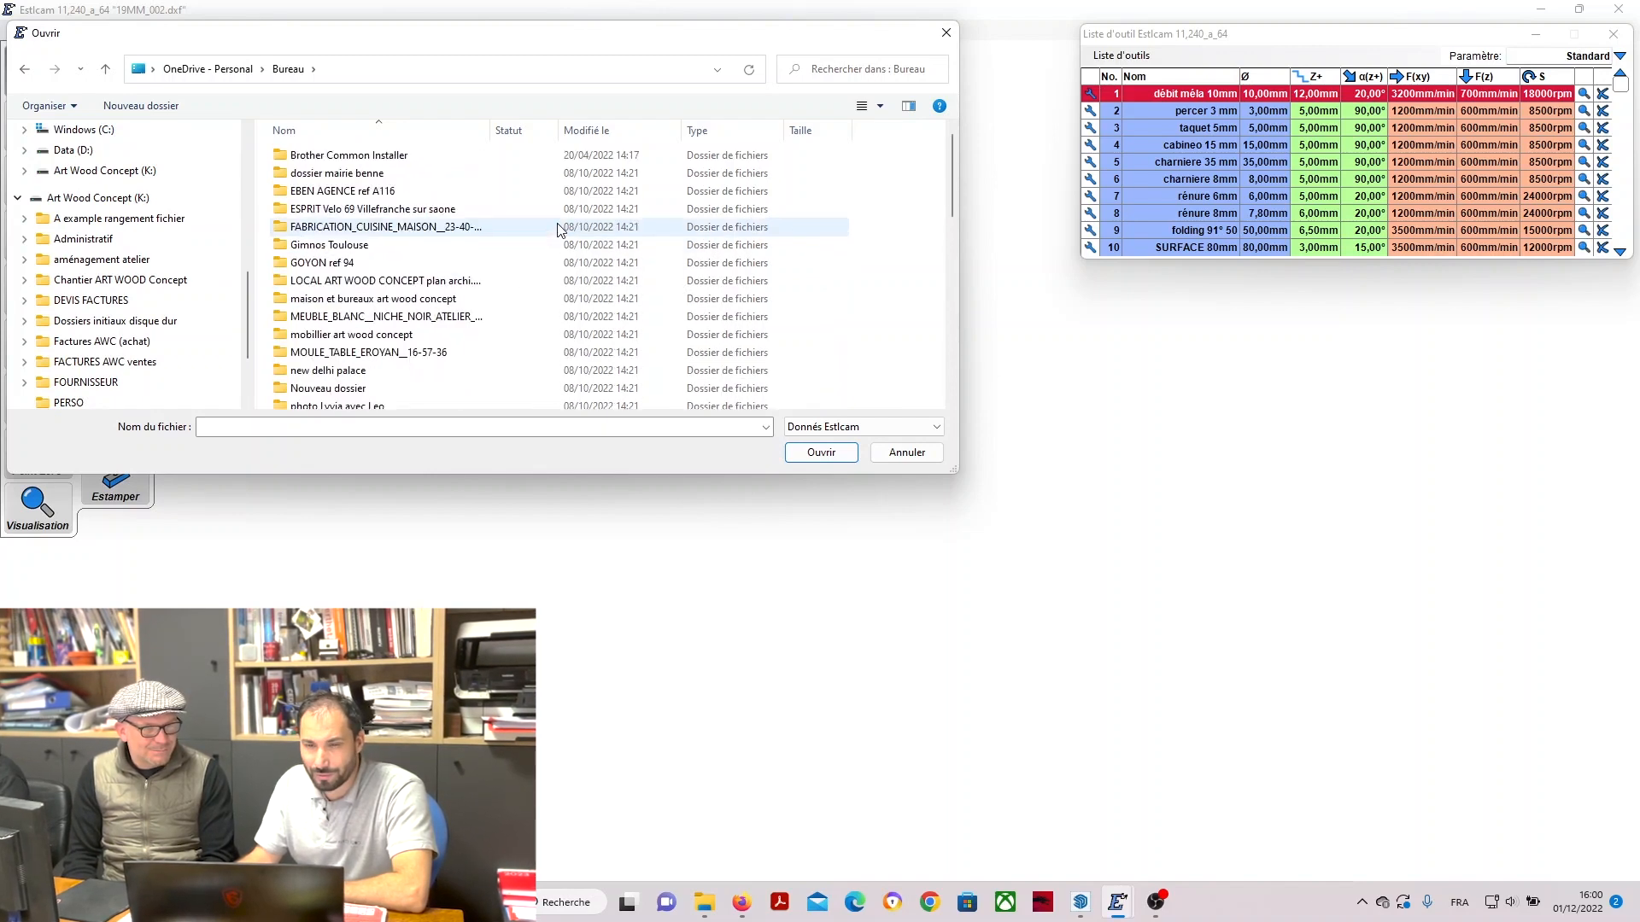
{"action": "scroll", "coordinate": [557, 229], "scroll_direction": "down", "scroll_amount": 6}
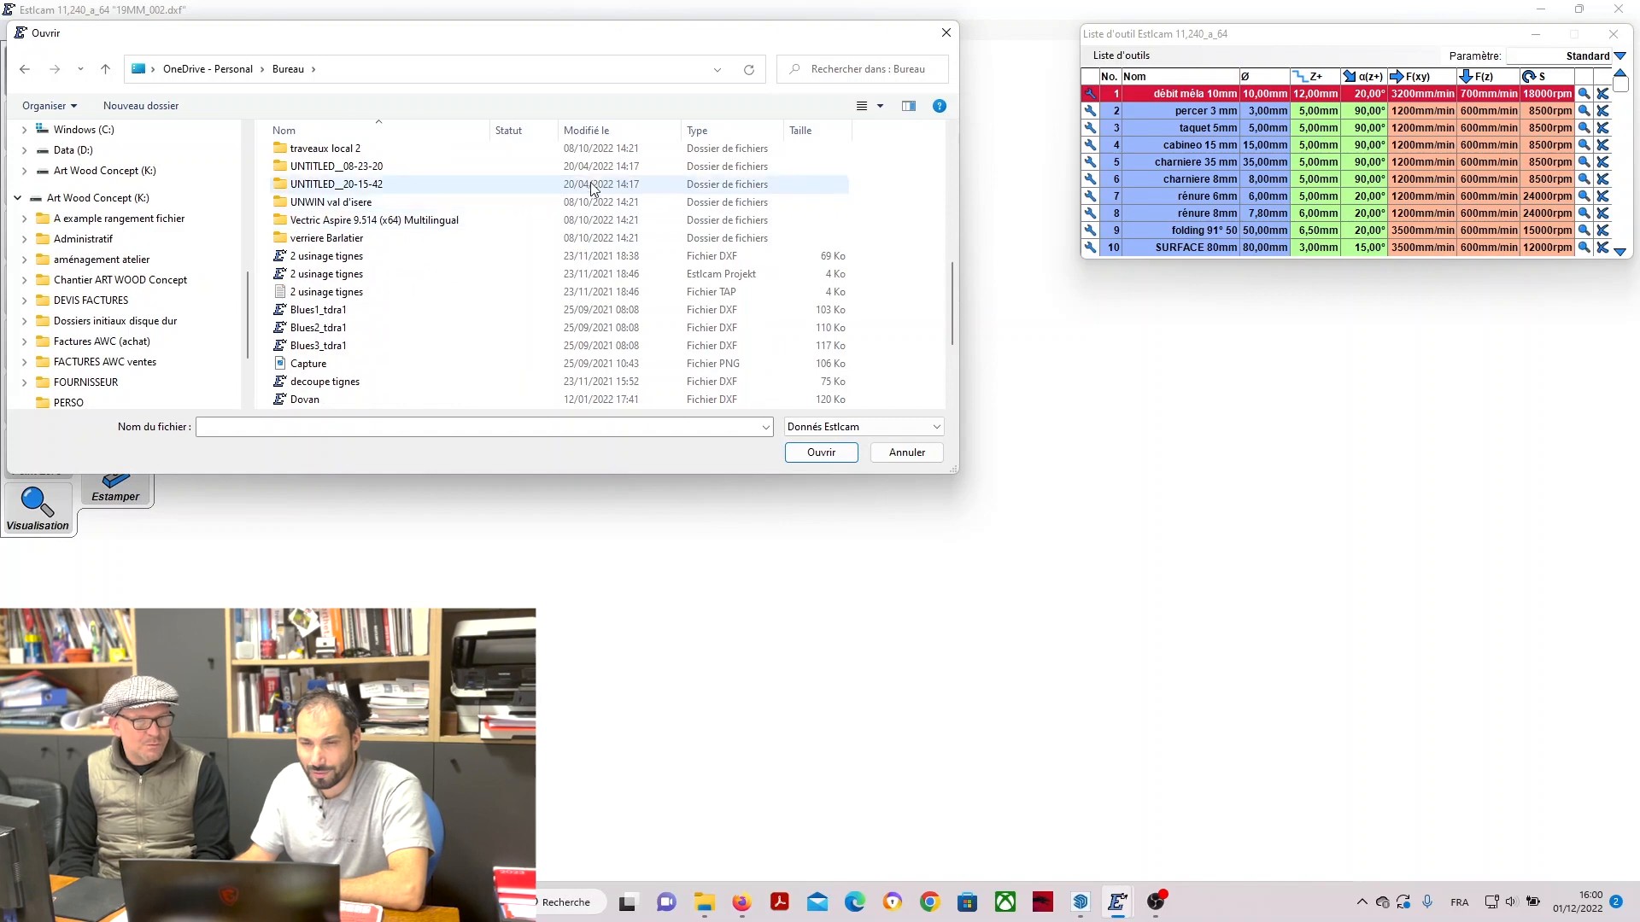
{"action": "scroll", "coordinate": [601, 240], "scroll_direction": "down", "scroll_amount": 3}
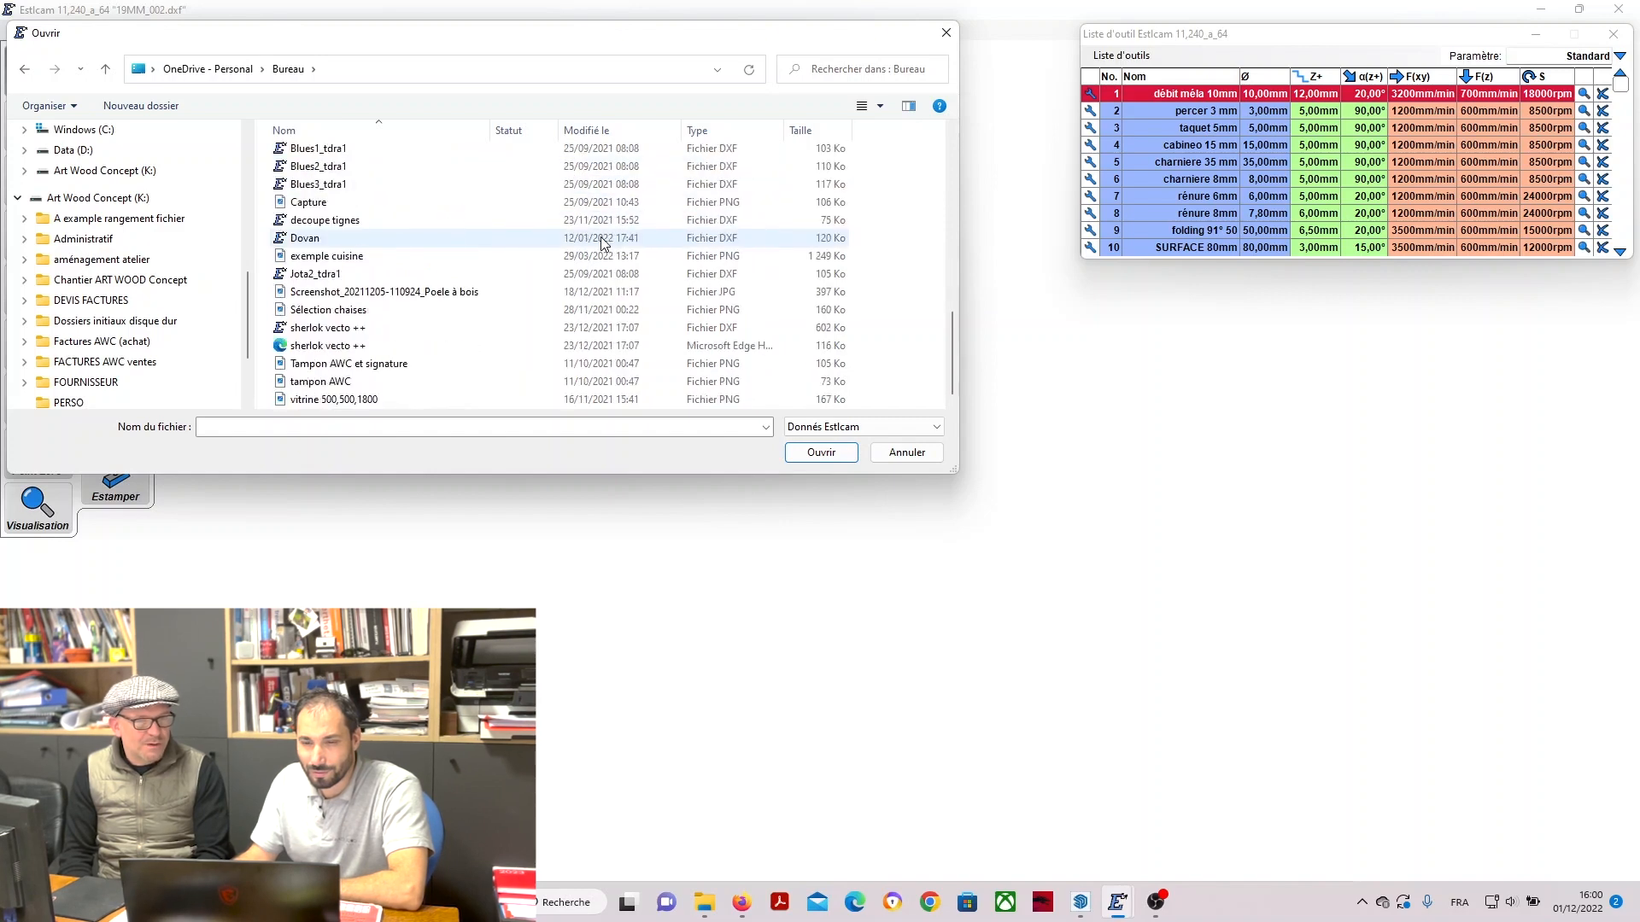
{"action": "left_click", "coordinate": [601, 132]}
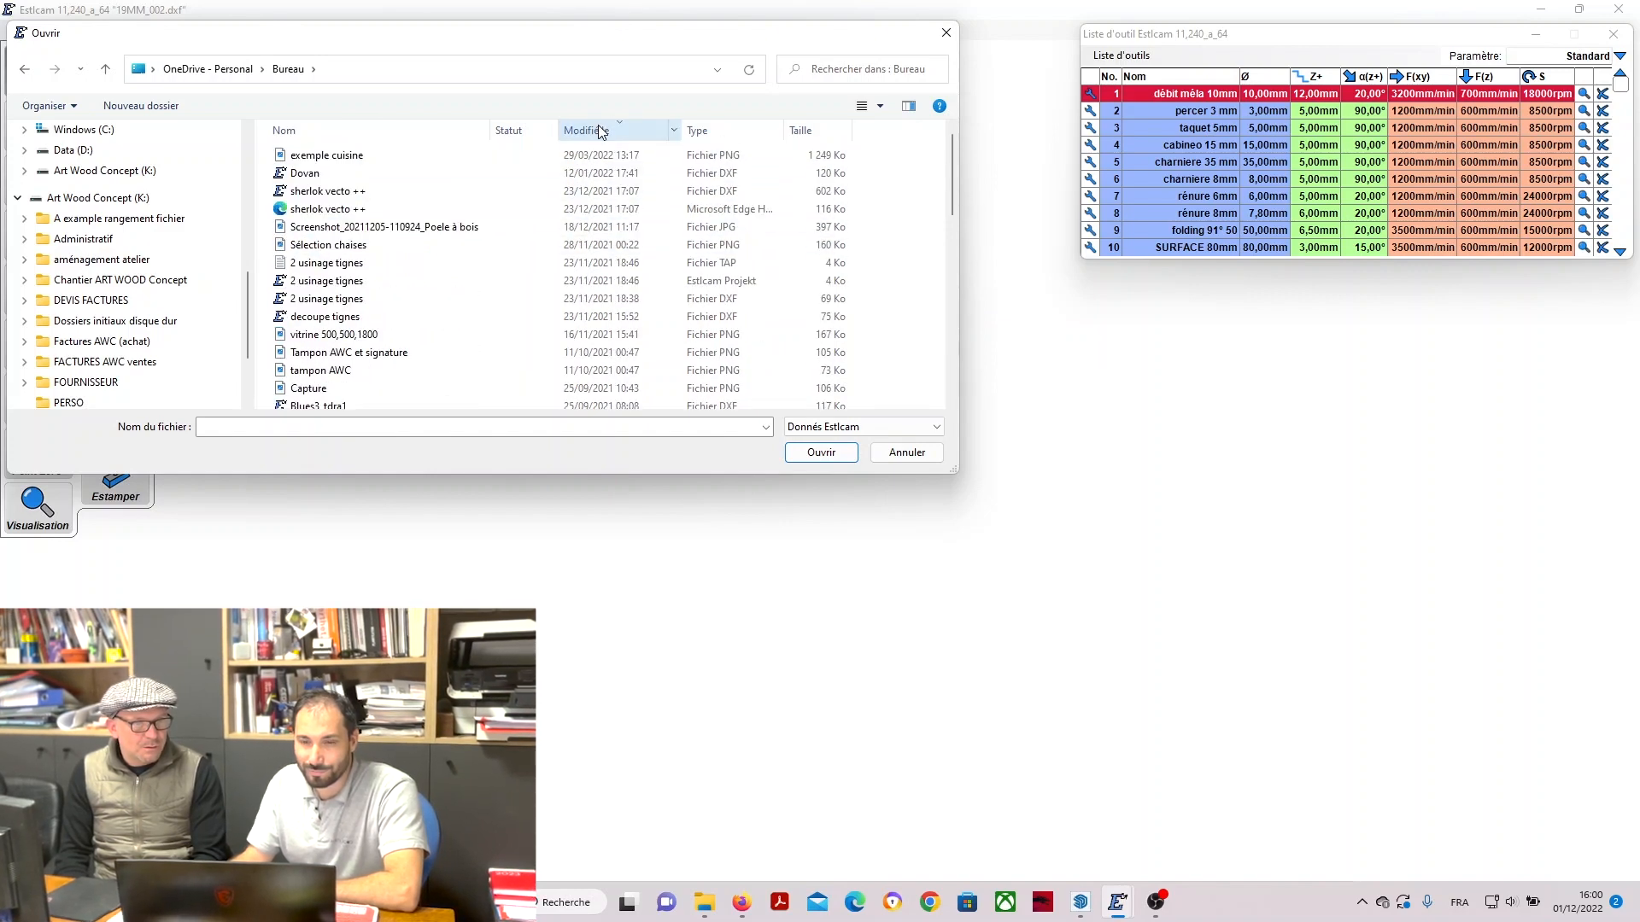
{"action": "left_click", "coordinate": [598, 131]}
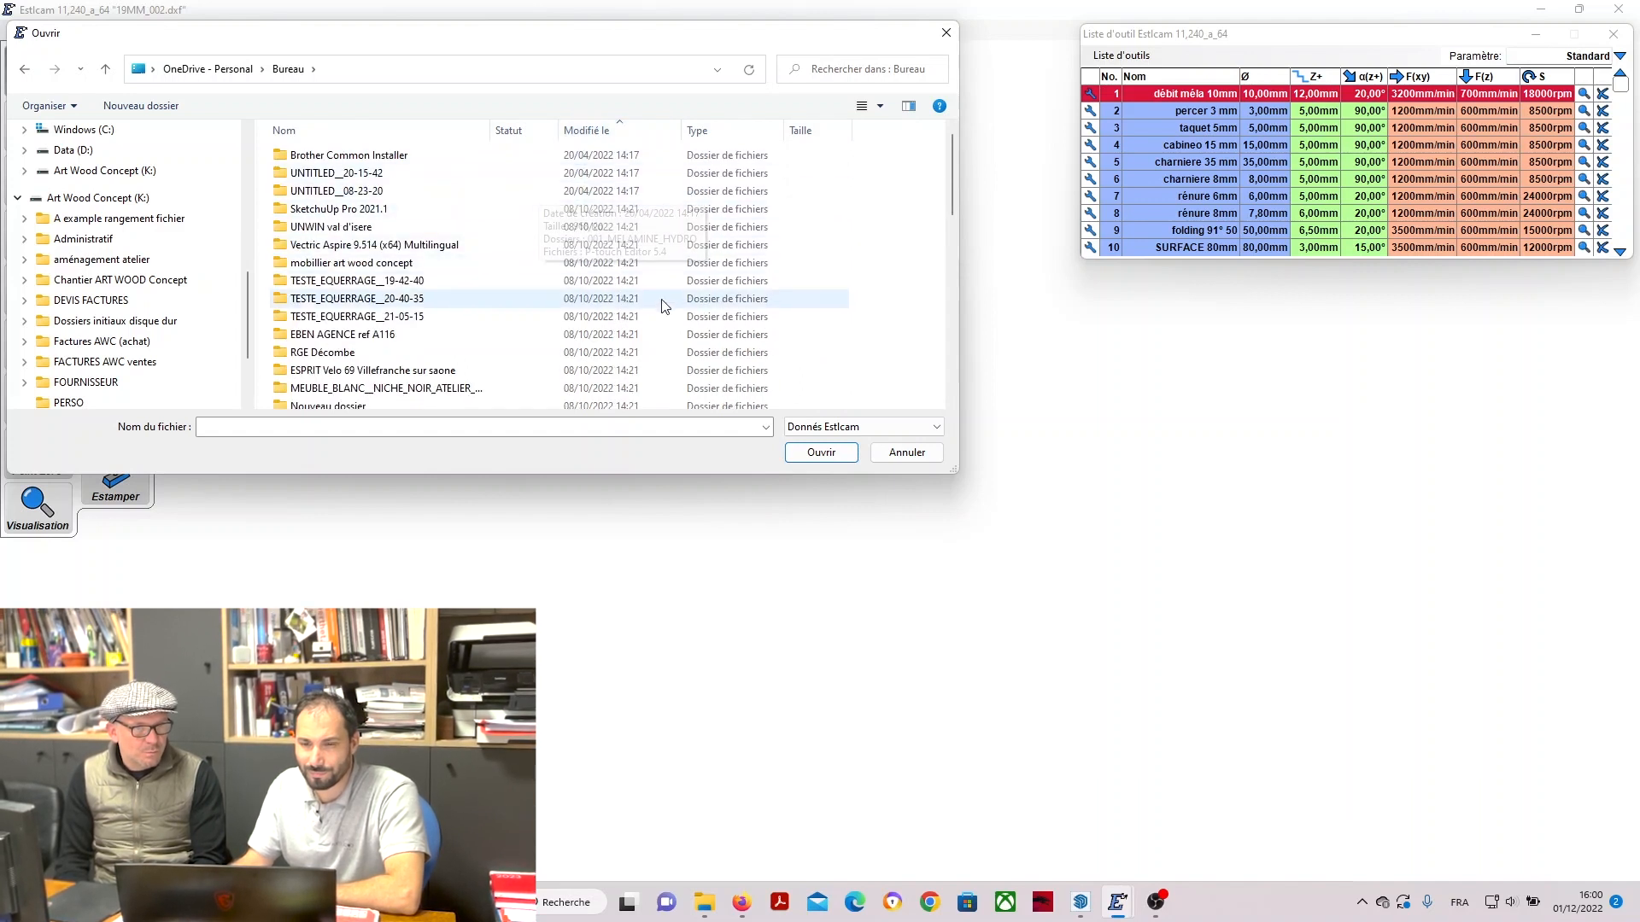
{"action": "scroll", "coordinate": [126, 212], "scroll_direction": "up", "scroll_amount": 2}
{"action": "scroll", "coordinate": [125, 211], "scroll_direction": "up", "scroll_amount": 3}
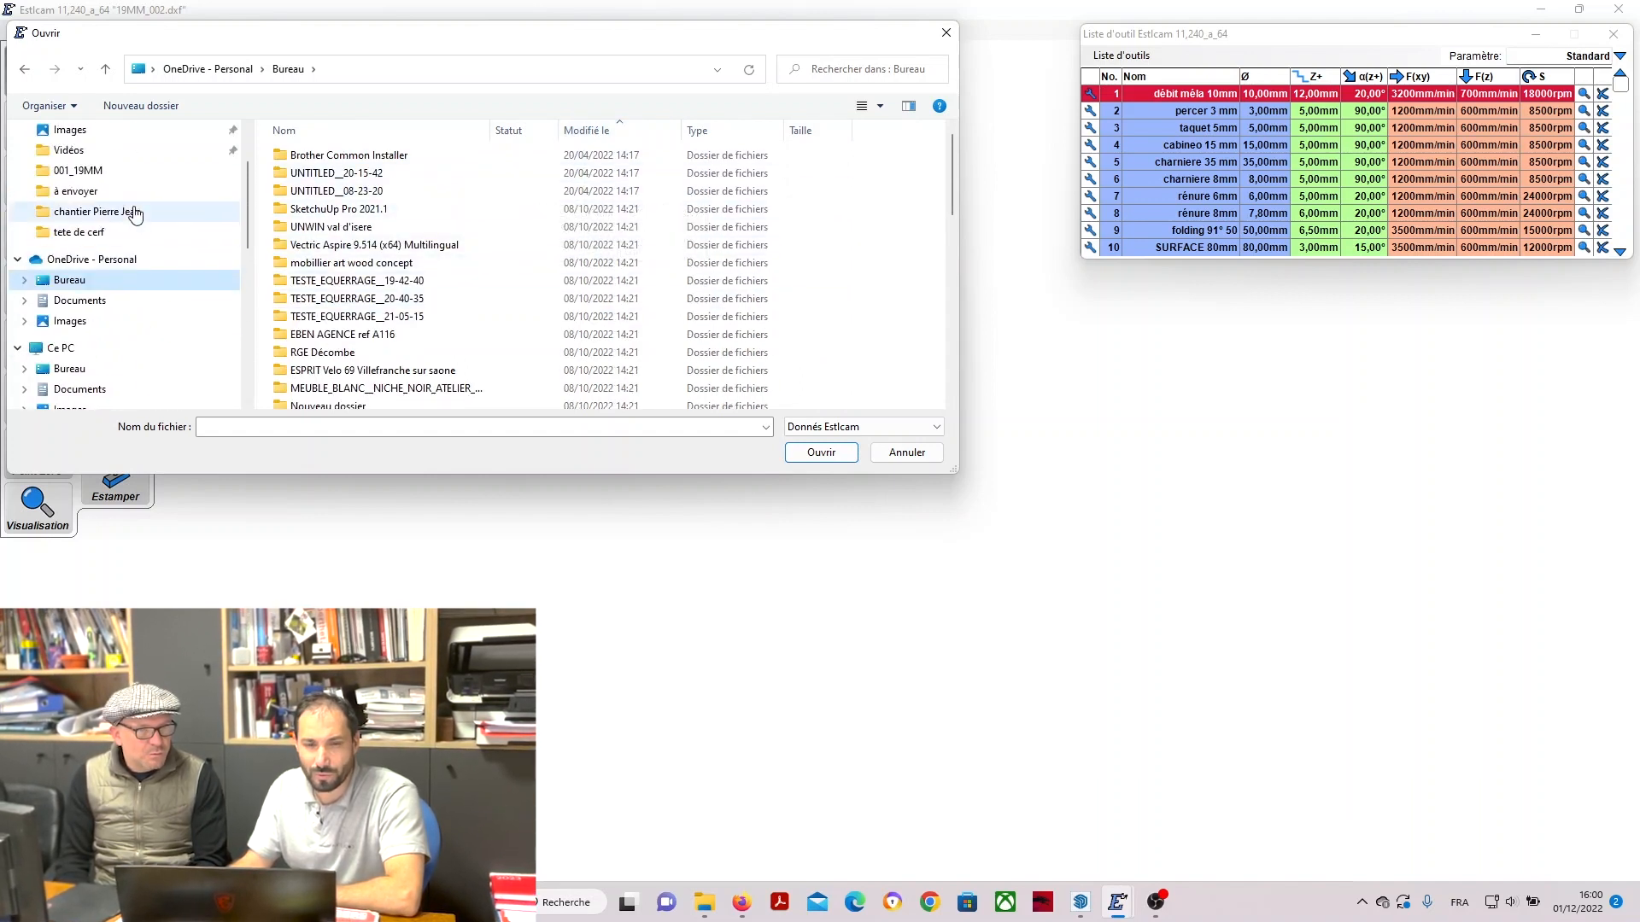
Open CONTREPLAQUE_001.dxf from the PC's Bureau folder, under TETE_DE_CERF_(1)__15-57-53 and 001_CONTREPLAQUE, with millimetres as the length unit.
{"action": "left_click", "coordinate": [86, 137]}
{"action": "left_click", "coordinate": [100, 158]}
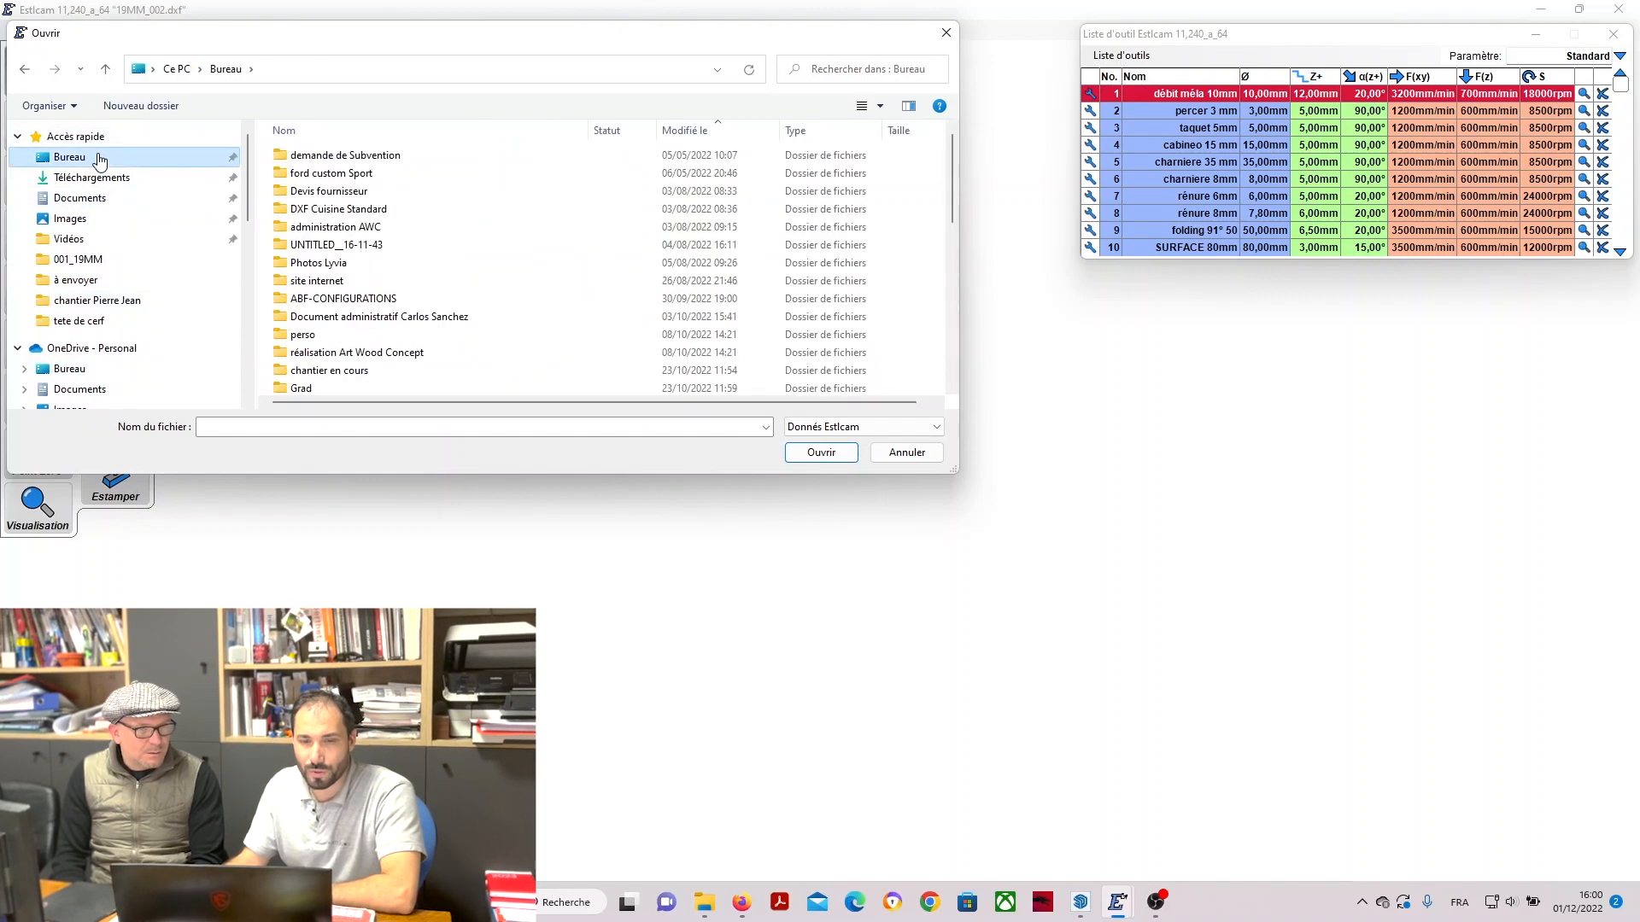
{"action": "left_click", "coordinate": [696, 132]}
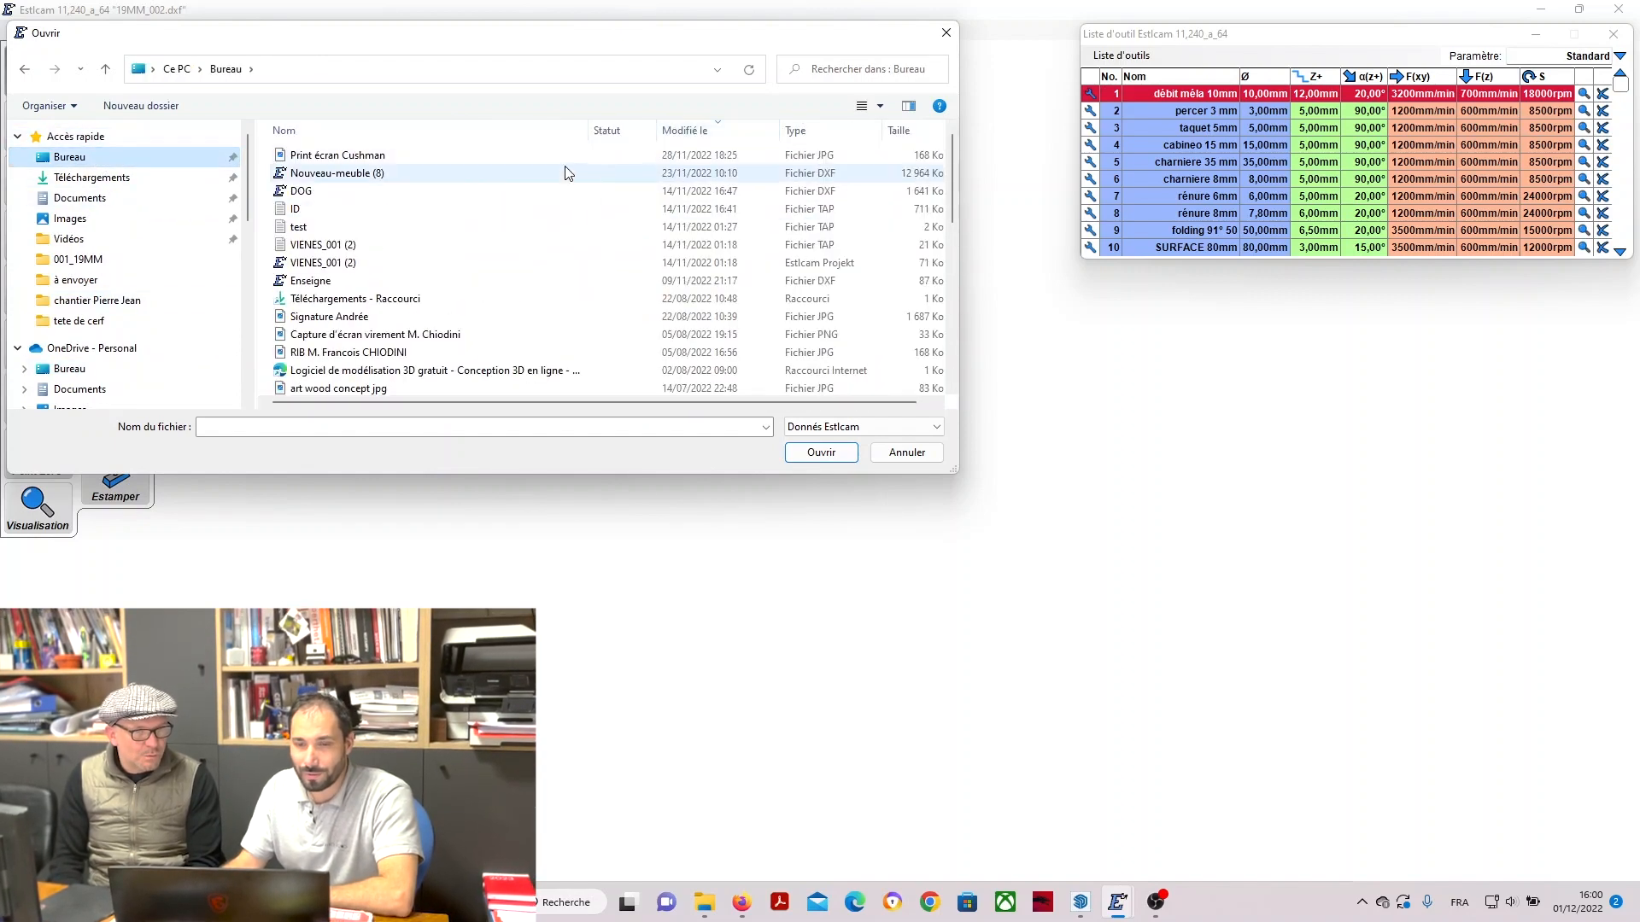
{"action": "left_click", "coordinate": [698, 129]}
{"action": "left_click", "coordinate": [699, 133]}
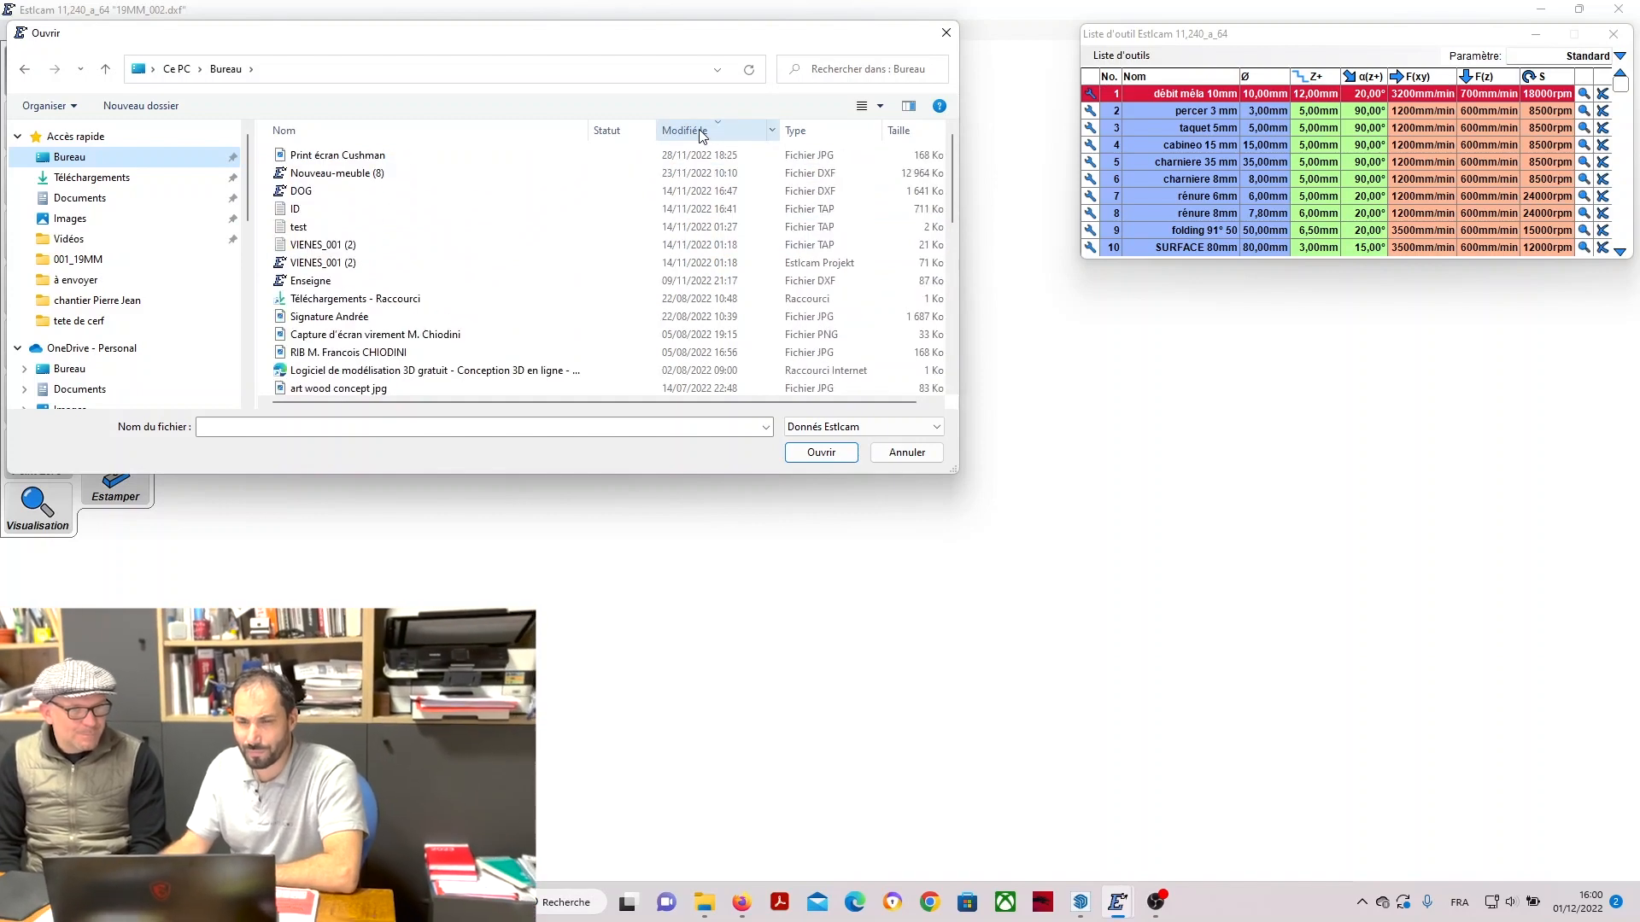
{"action": "left_click", "coordinate": [699, 133]}
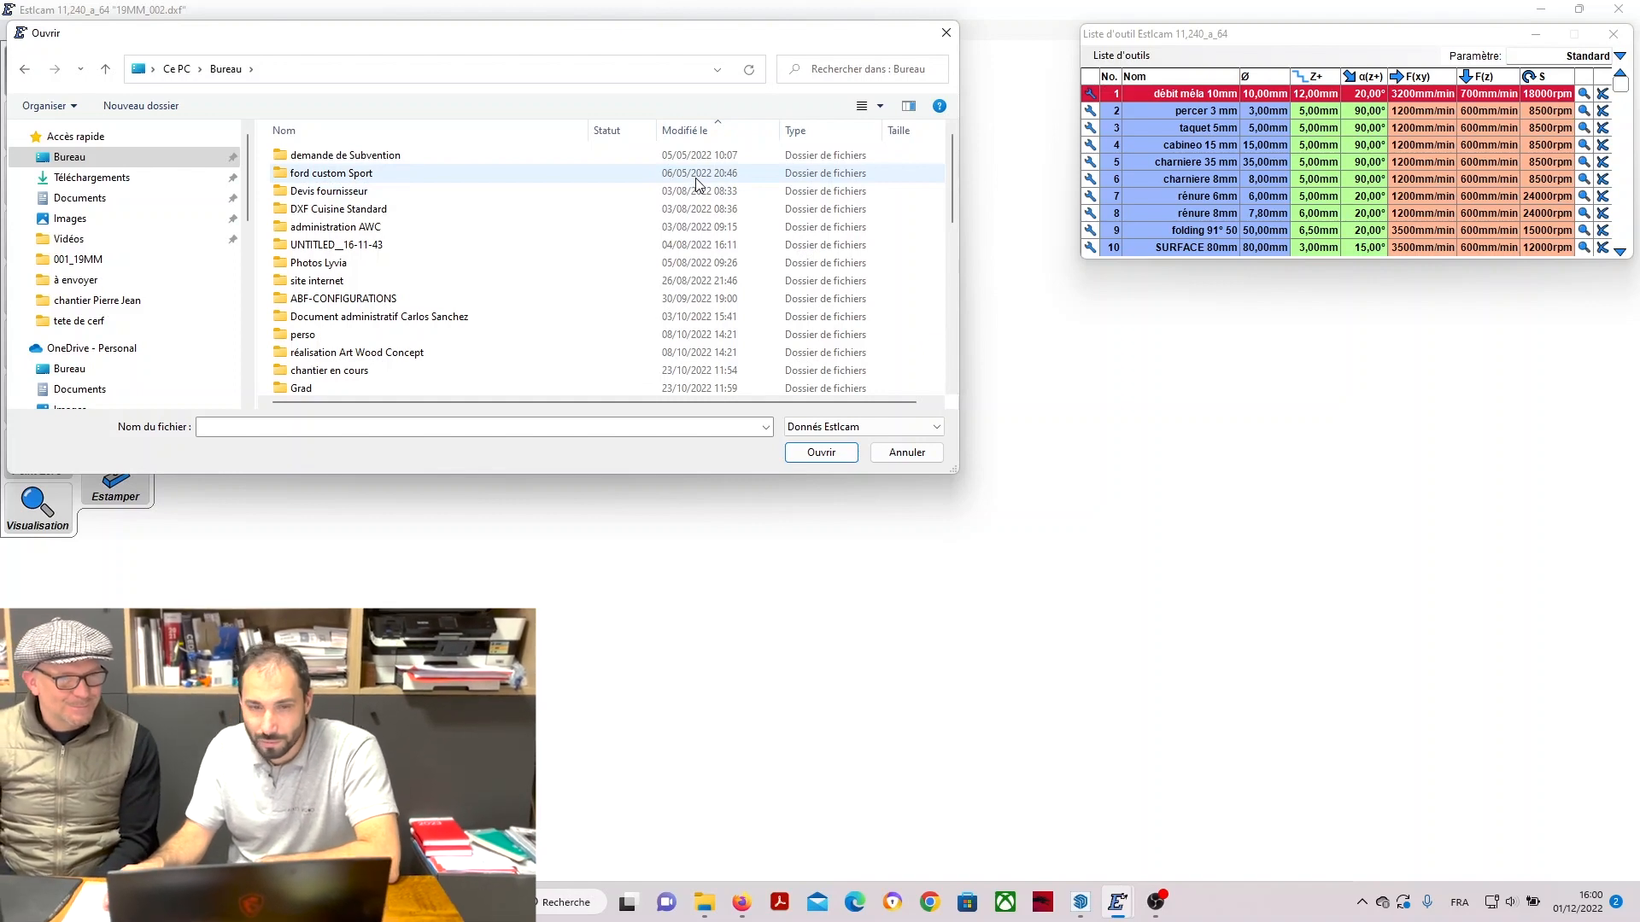
{"action": "scroll", "coordinate": [697, 178], "scroll_direction": "down", "scroll_amount": 4}
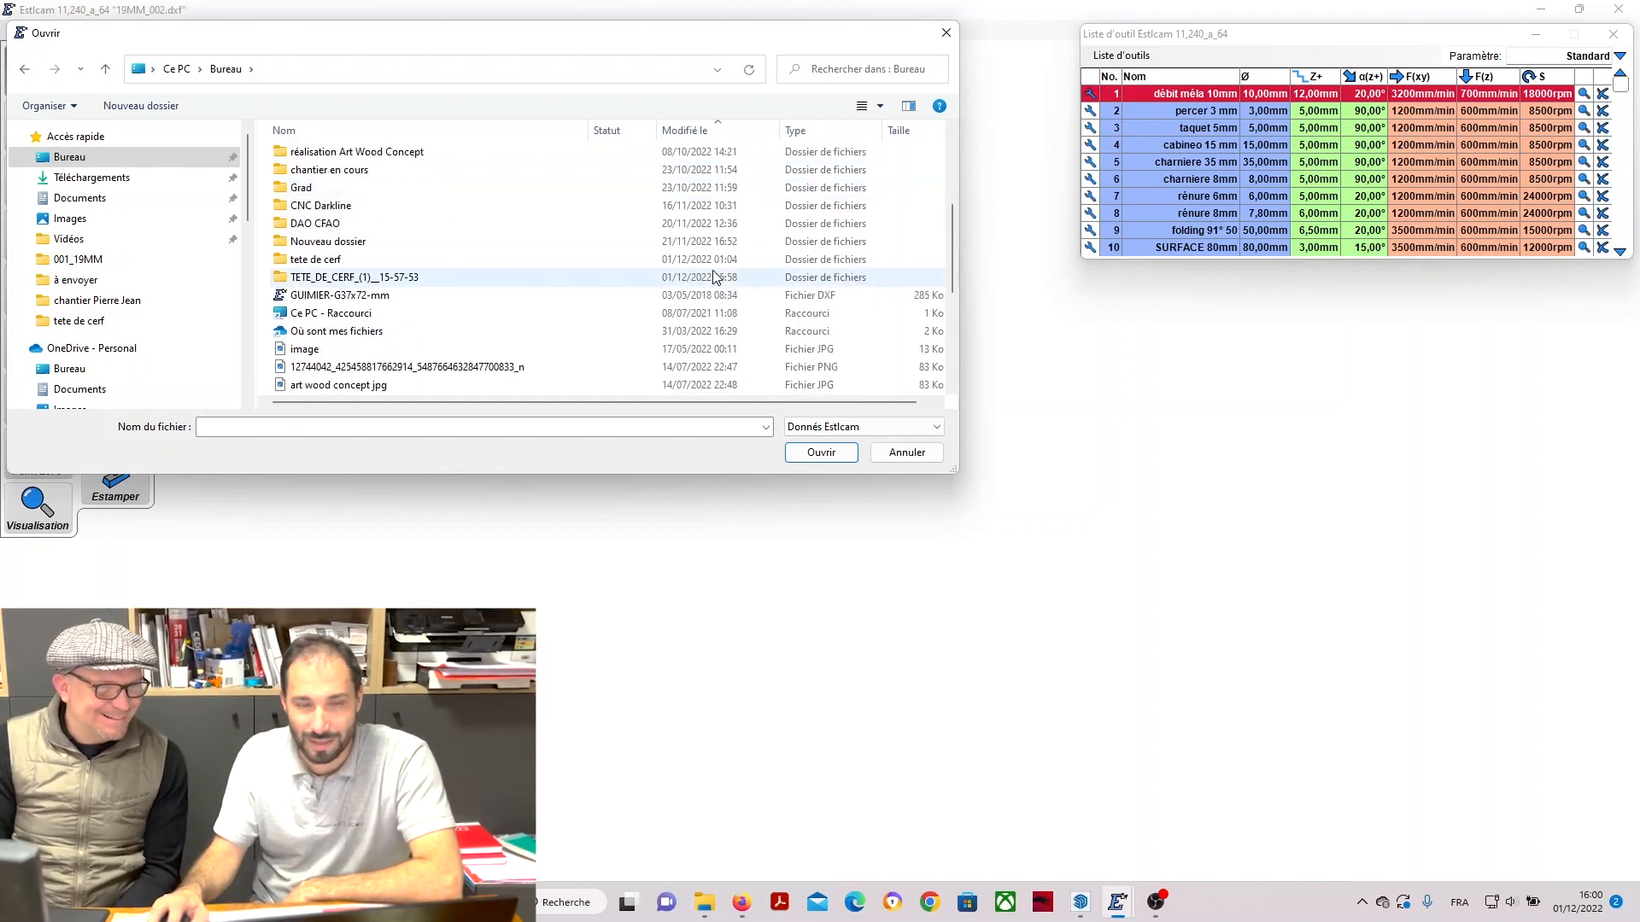
{"action": "double_click", "coordinate": [357, 277]}
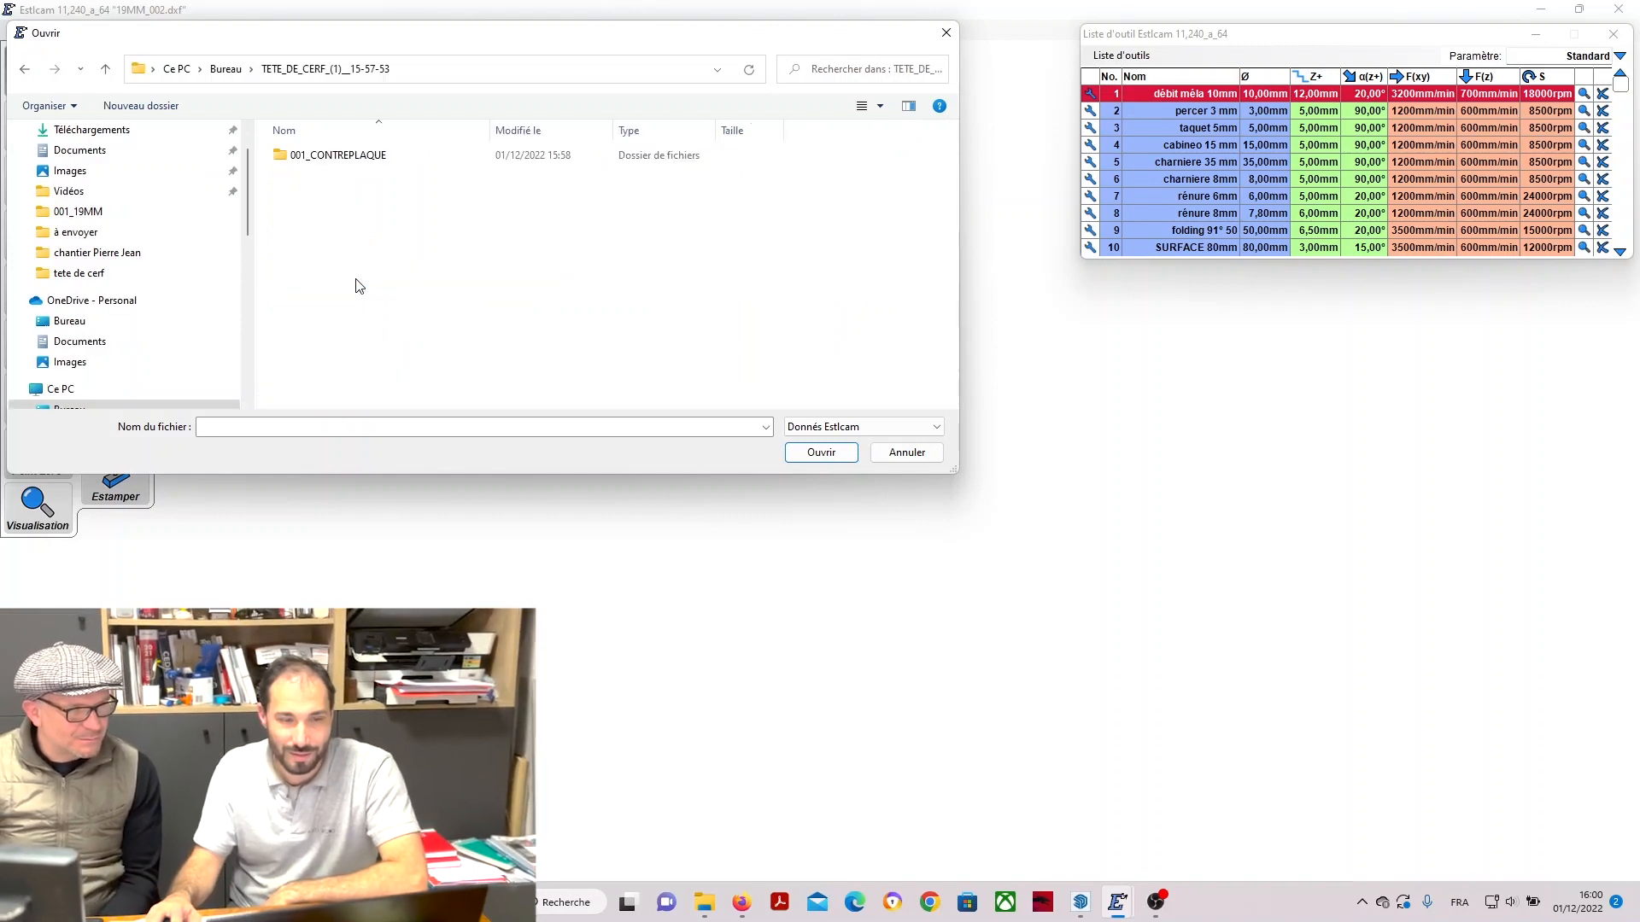
{"action": "double_click", "coordinate": [356, 158]}
{"action": "double_click", "coordinate": [356, 158]}
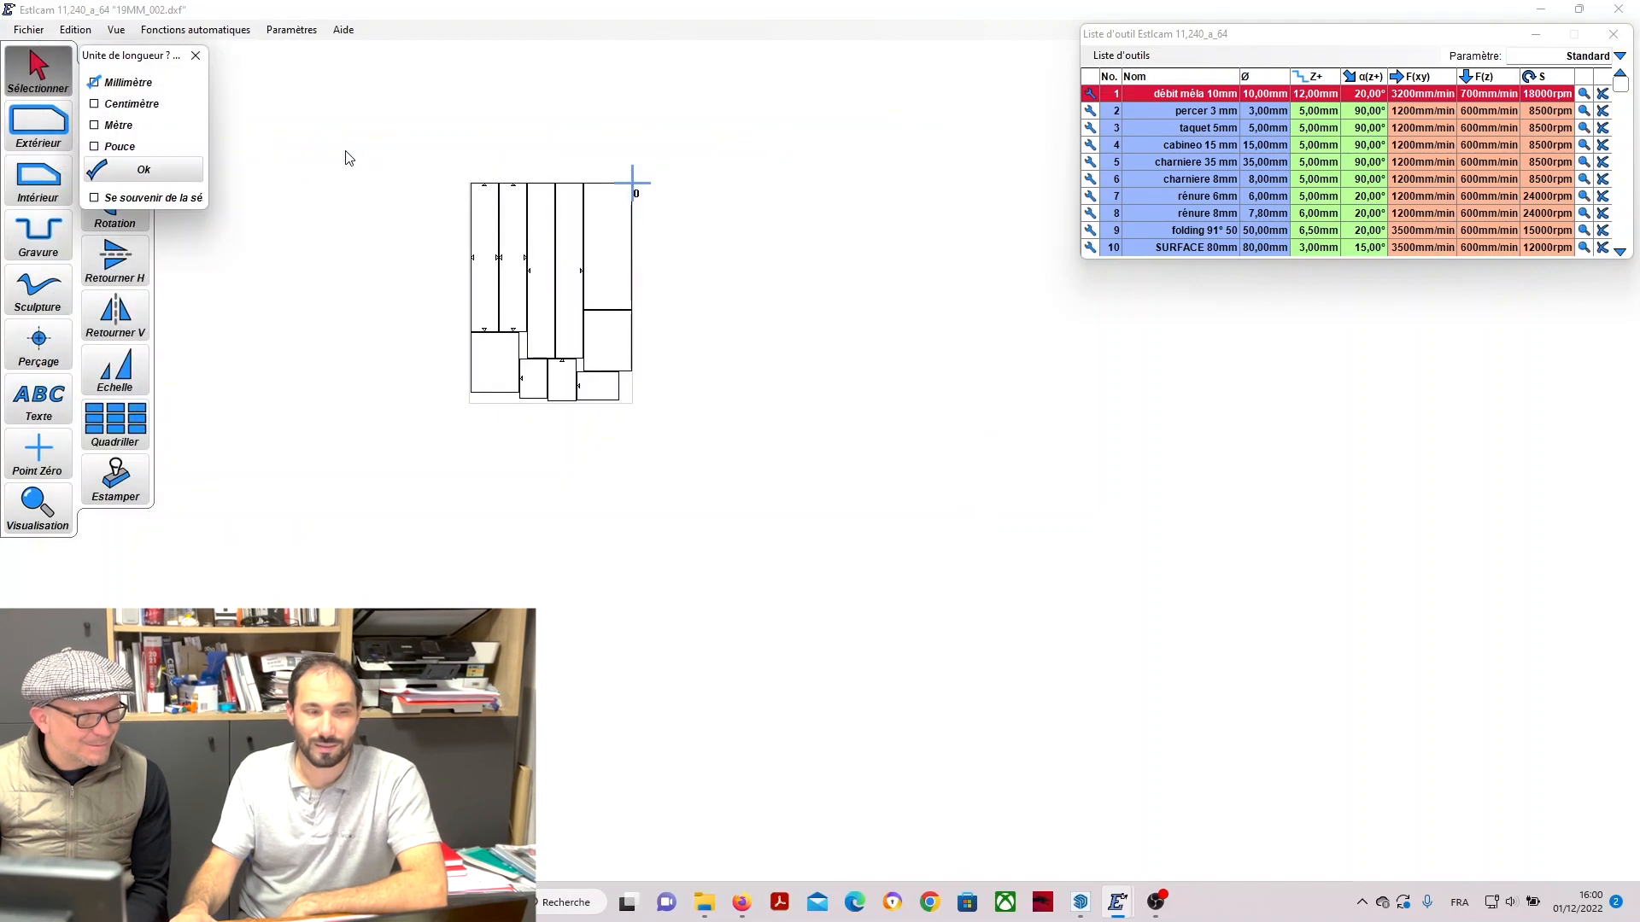
{"action": "left_click", "coordinate": [163, 171]}
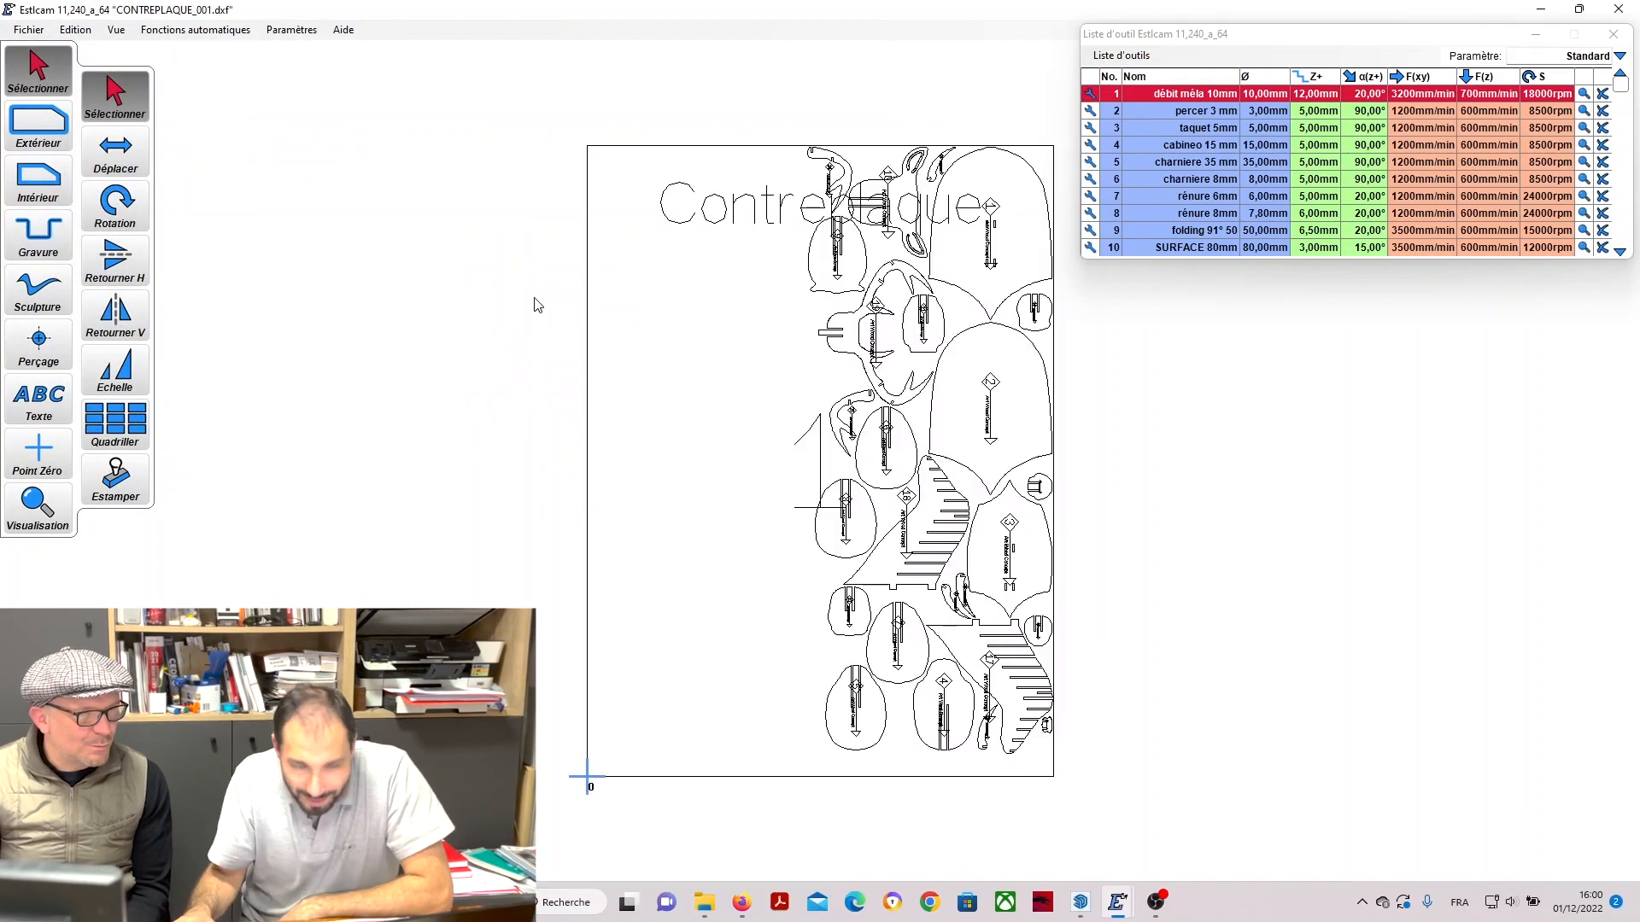
Activate the zero point tool and examine the part contours, slots and numbering across the imported plywood sheet.
{"action": "left_click", "coordinate": [36, 459]}
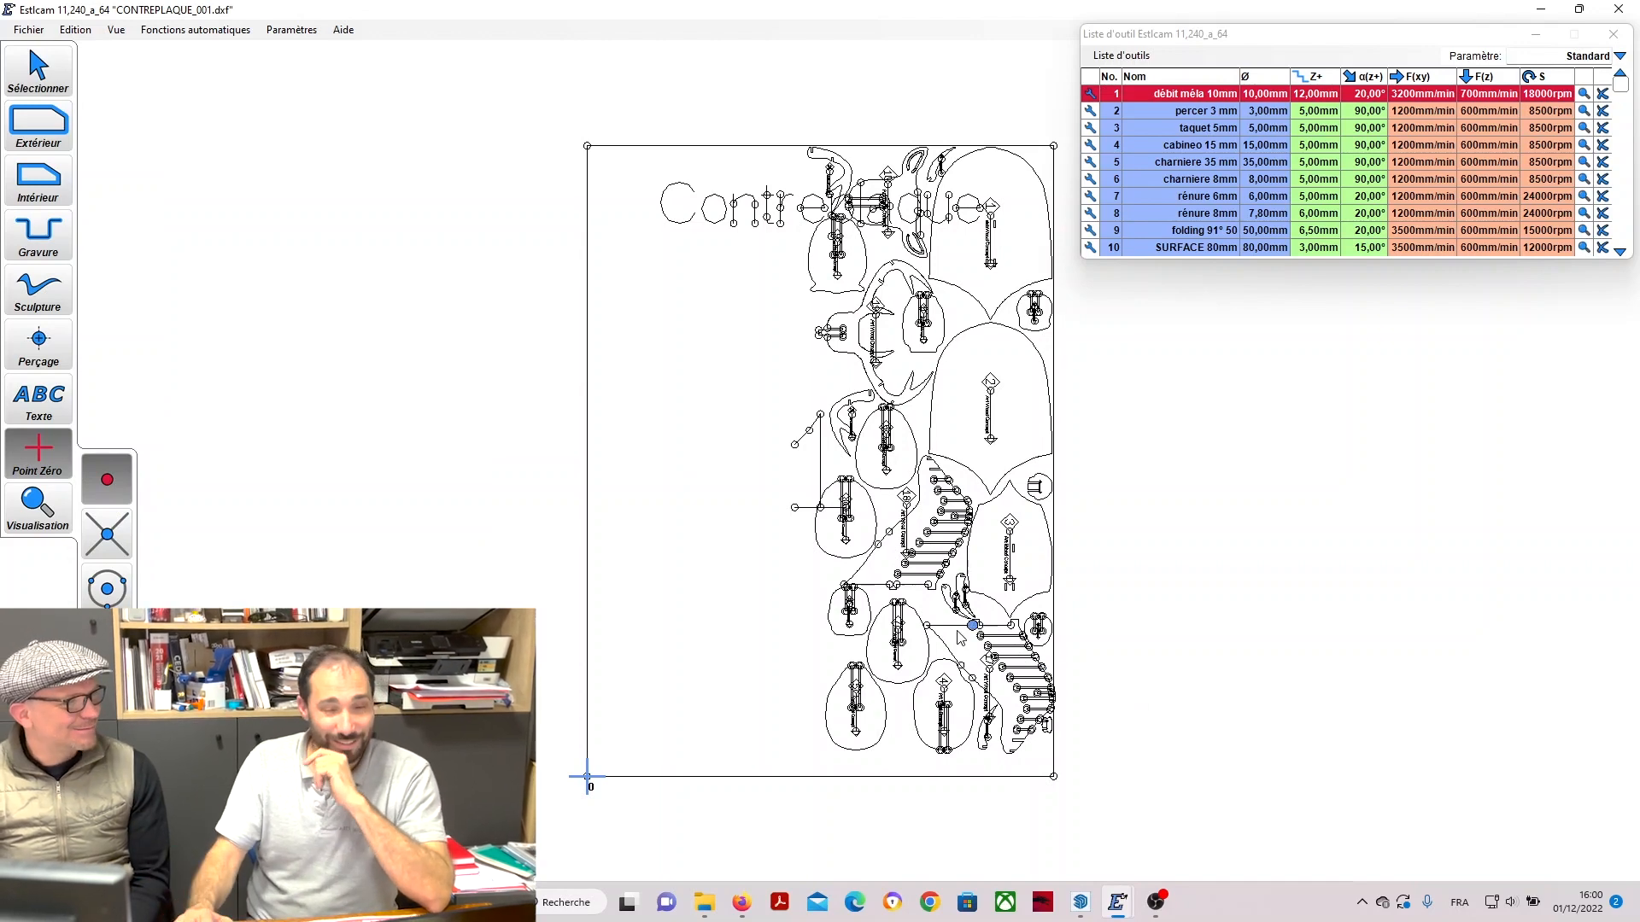
{"action": "scroll", "coordinate": [487, 331], "scroll_direction": "down", "scroll_amount": 3}
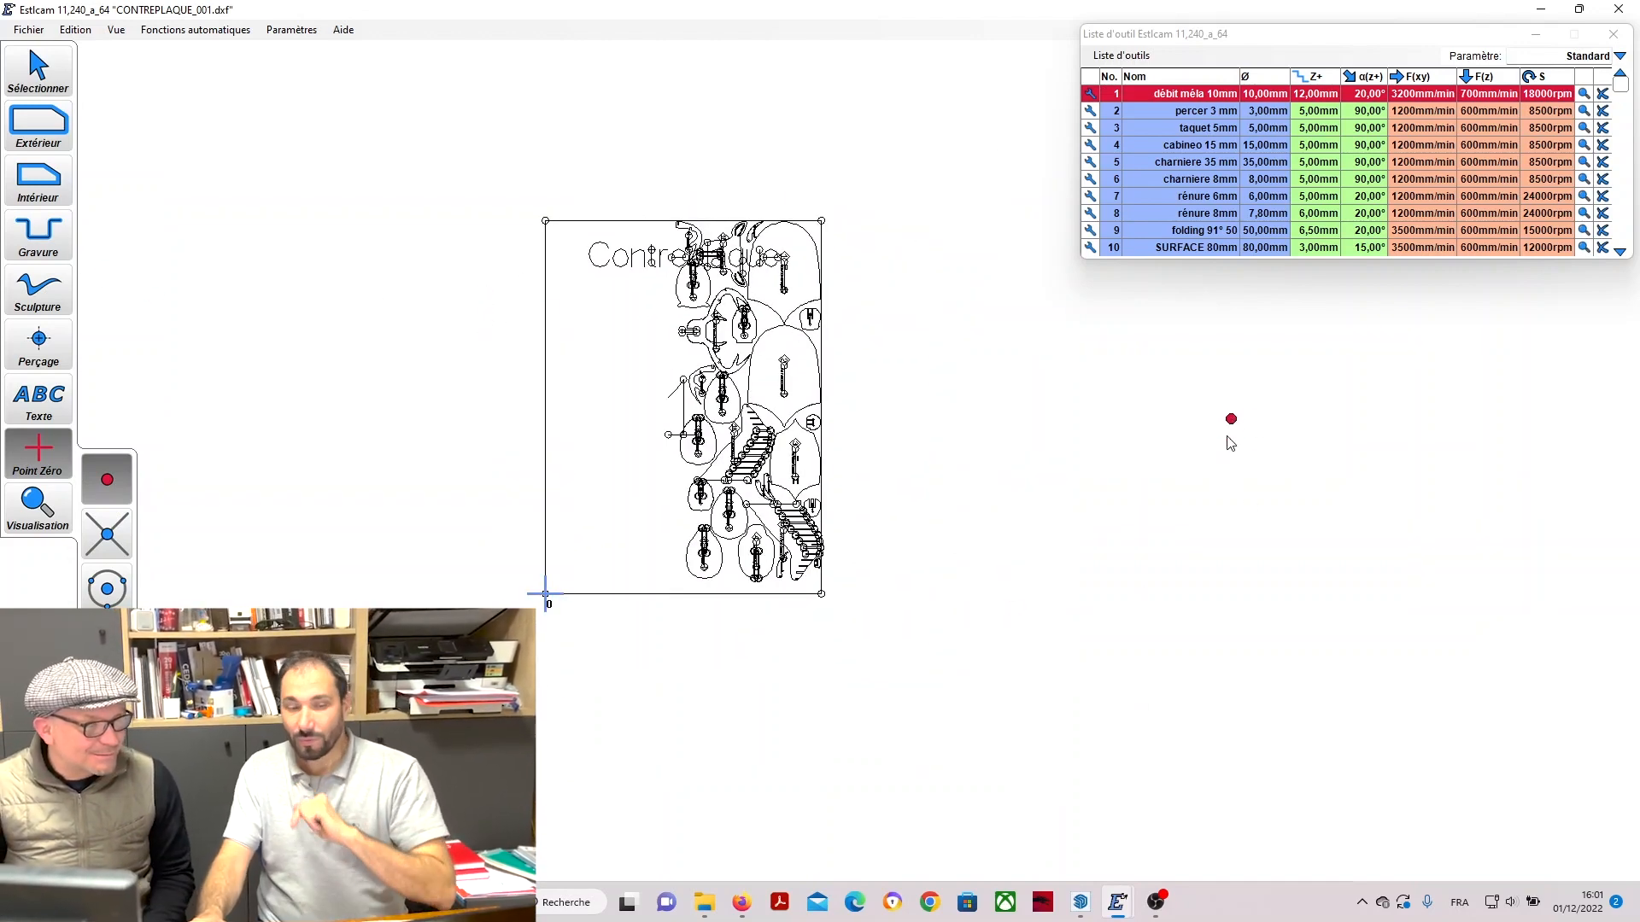
{"action": "scroll", "coordinate": [891, 443], "scroll_direction": "up", "scroll_amount": 3}
{"action": "scroll", "coordinate": [940, 445], "scroll_direction": "up", "scroll_amount": 2}
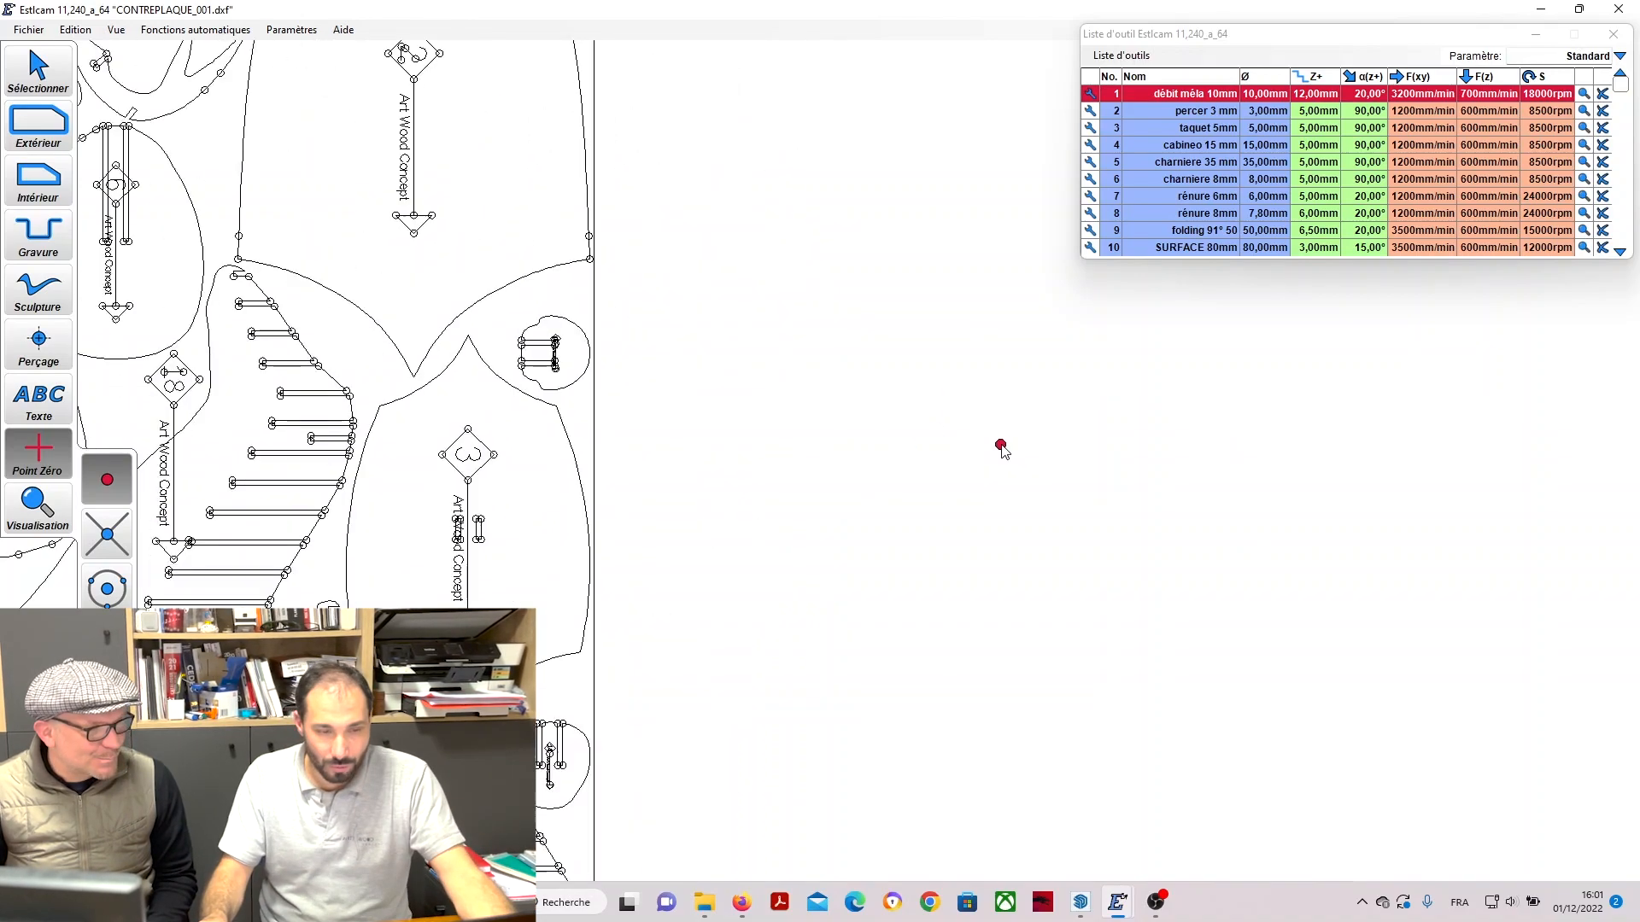
{"action": "scroll", "coordinate": [854, 461], "scroll_direction": "down", "scroll_amount": 1}
{"action": "scroll", "coordinate": [534, 469], "scroll_direction": "up", "scroll_amount": 4}
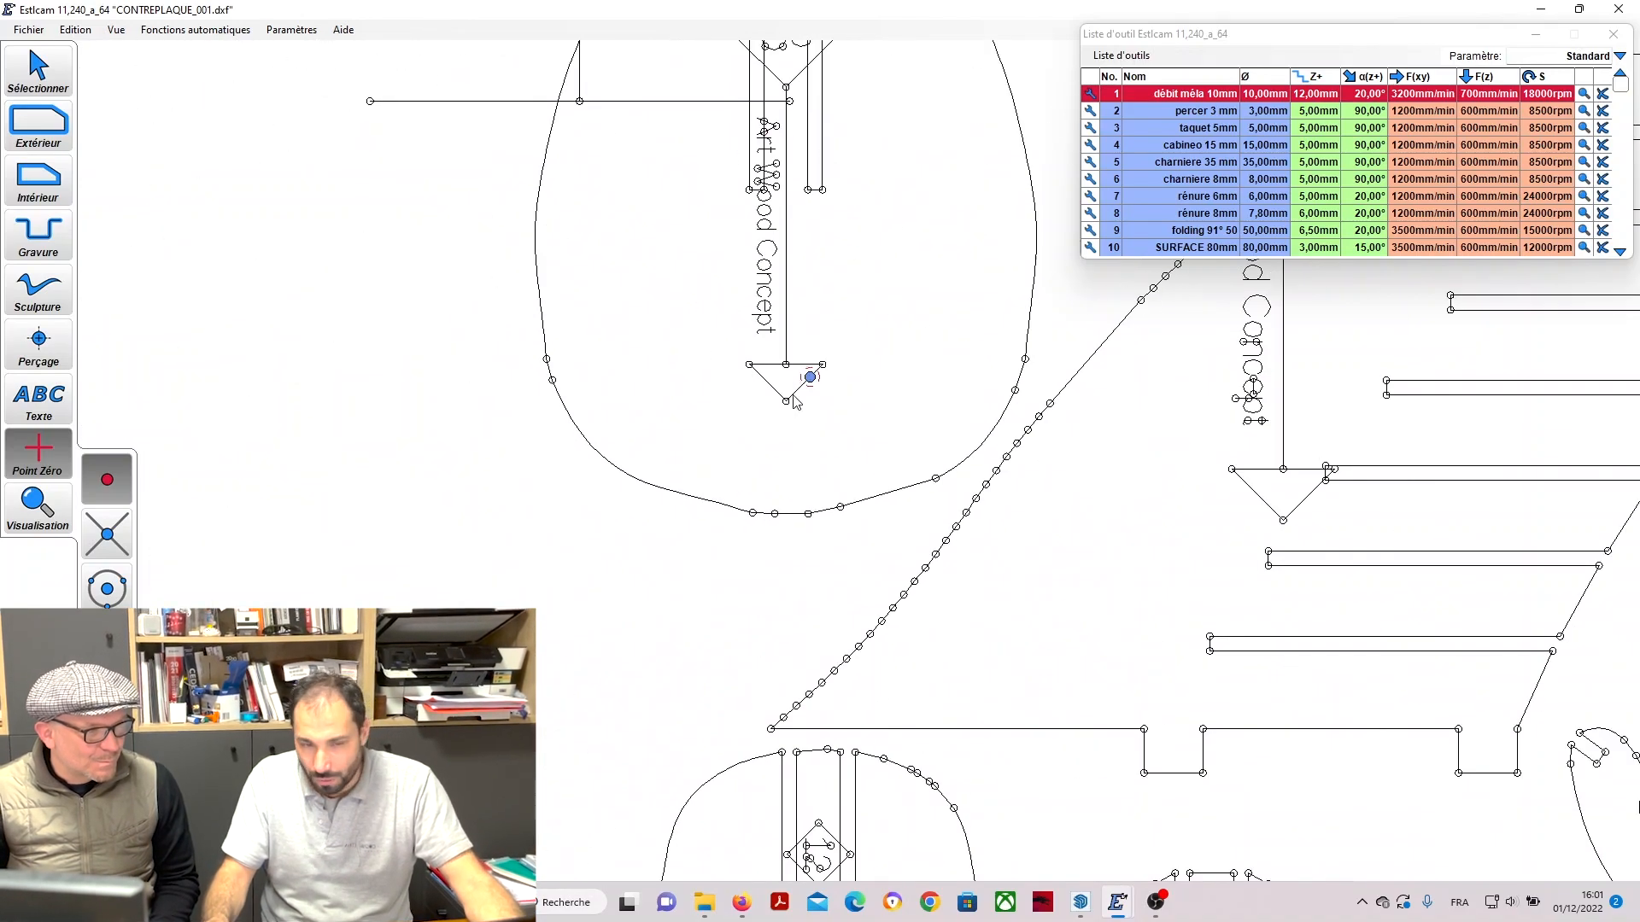
{"action": "scroll", "coordinate": [675, 400], "scroll_direction": "down", "scroll_amount": 2}
{"action": "scroll", "coordinate": [680, 397], "scroll_direction": "down", "scroll_amount": 1}
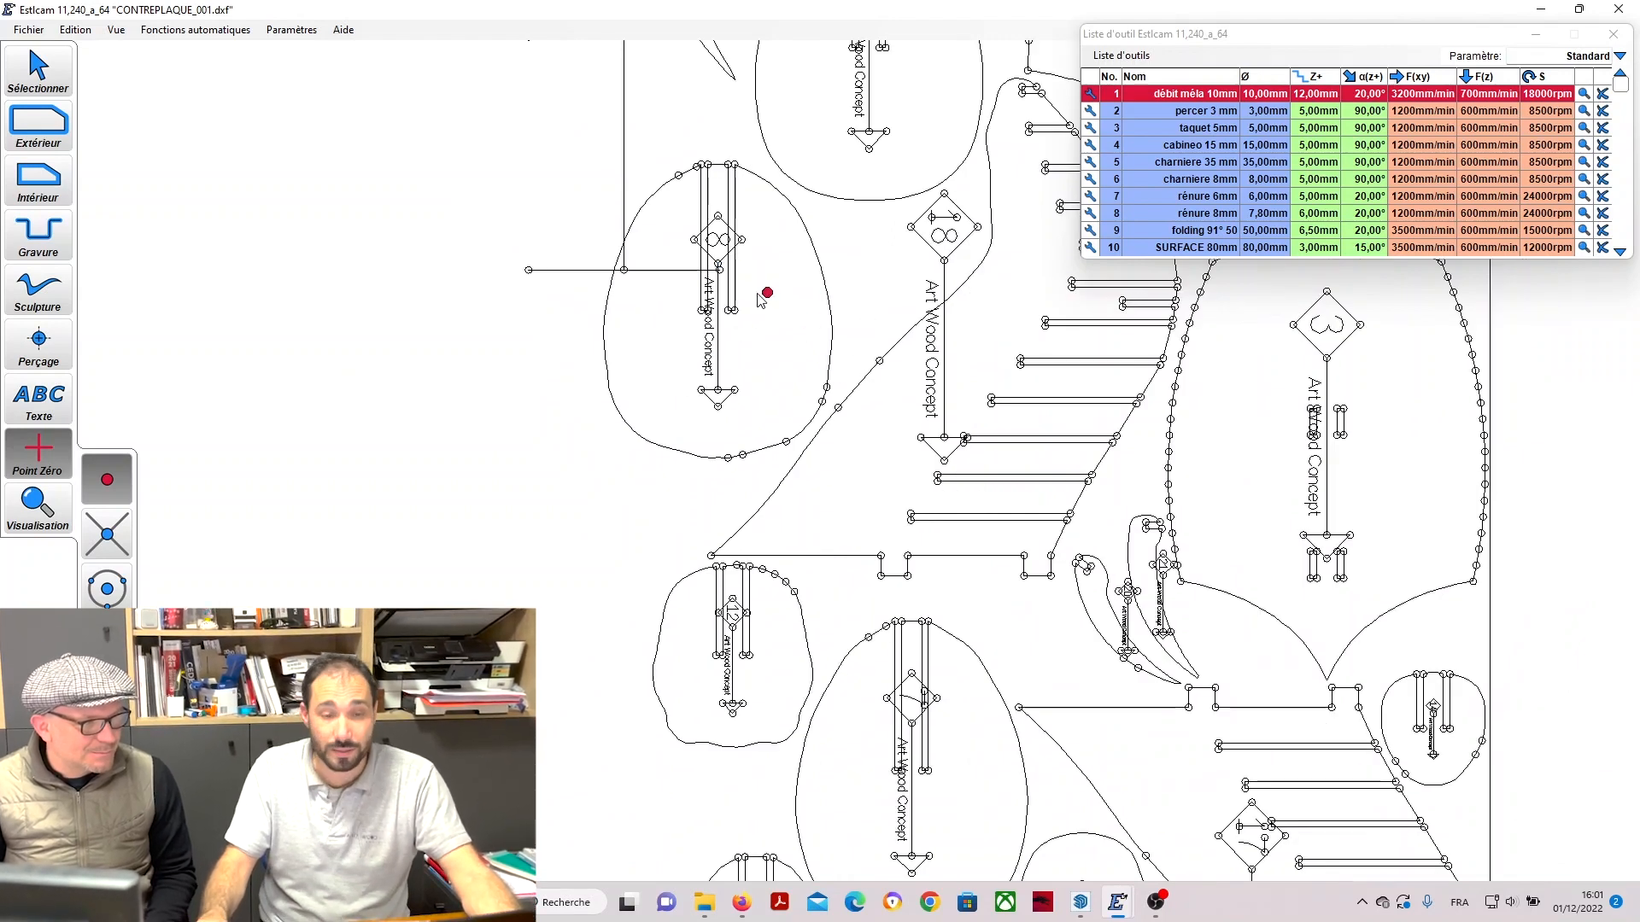
{"action": "scroll", "coordinate": [700, 257], "scroll_direction": "down", "scroll_amount": 3}
{"action": "scroll", "coordinate": [790, 512], "scroll_direction": "up", "scroll_amount": 4}
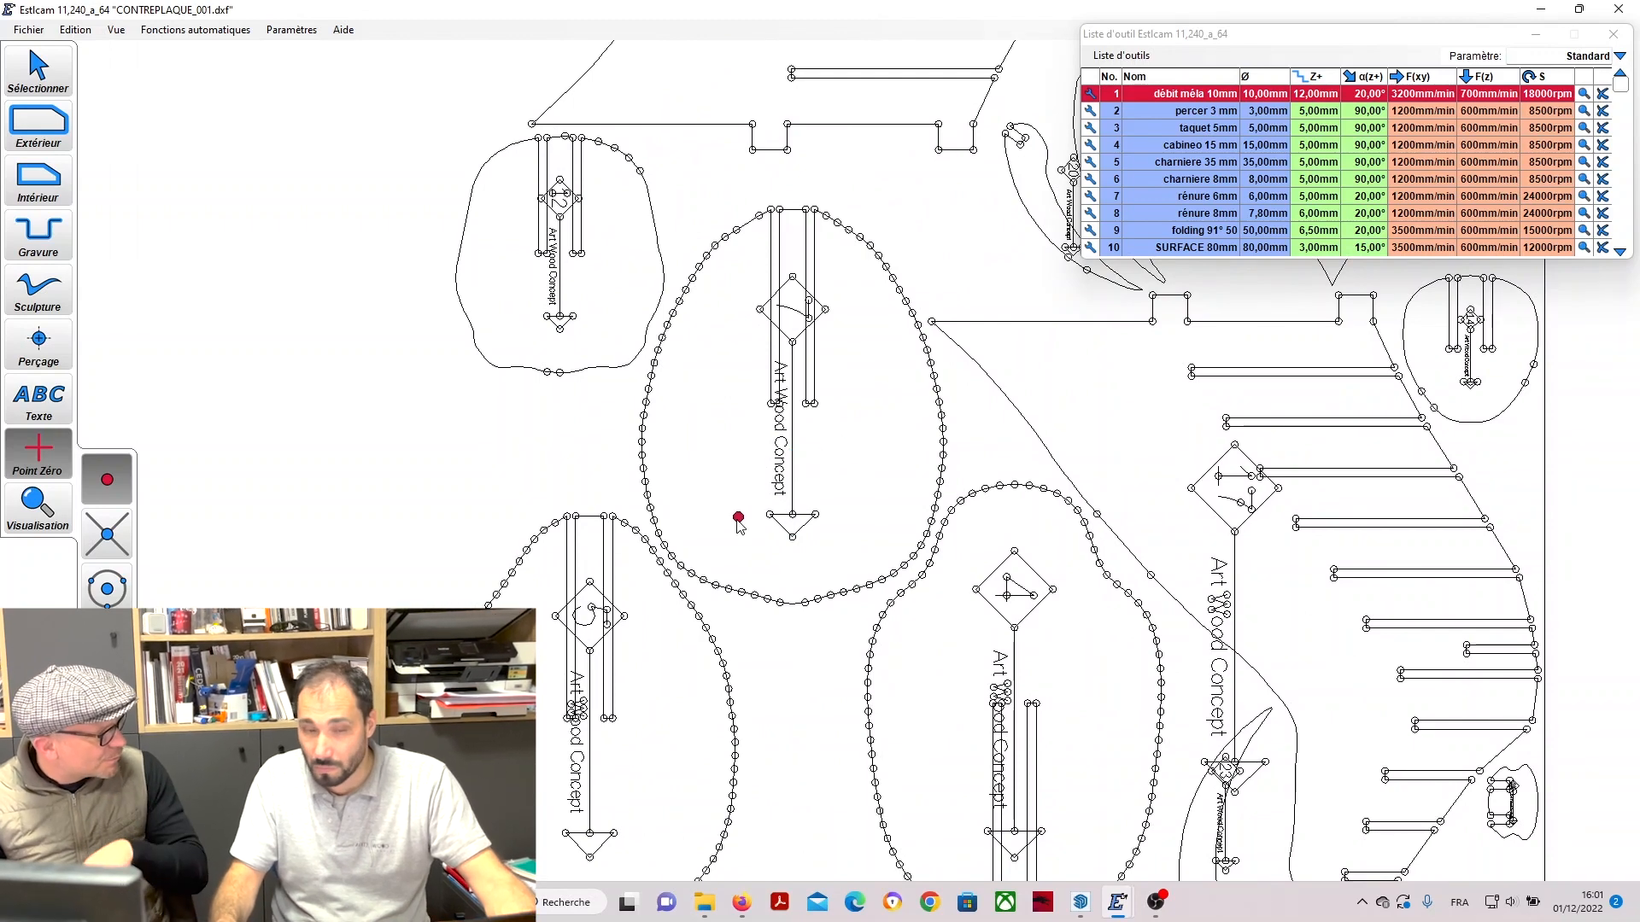
{"action": "scroll", "coordinate": [574, 705], "scroll_direction": "up", "scroll_amount": 4}
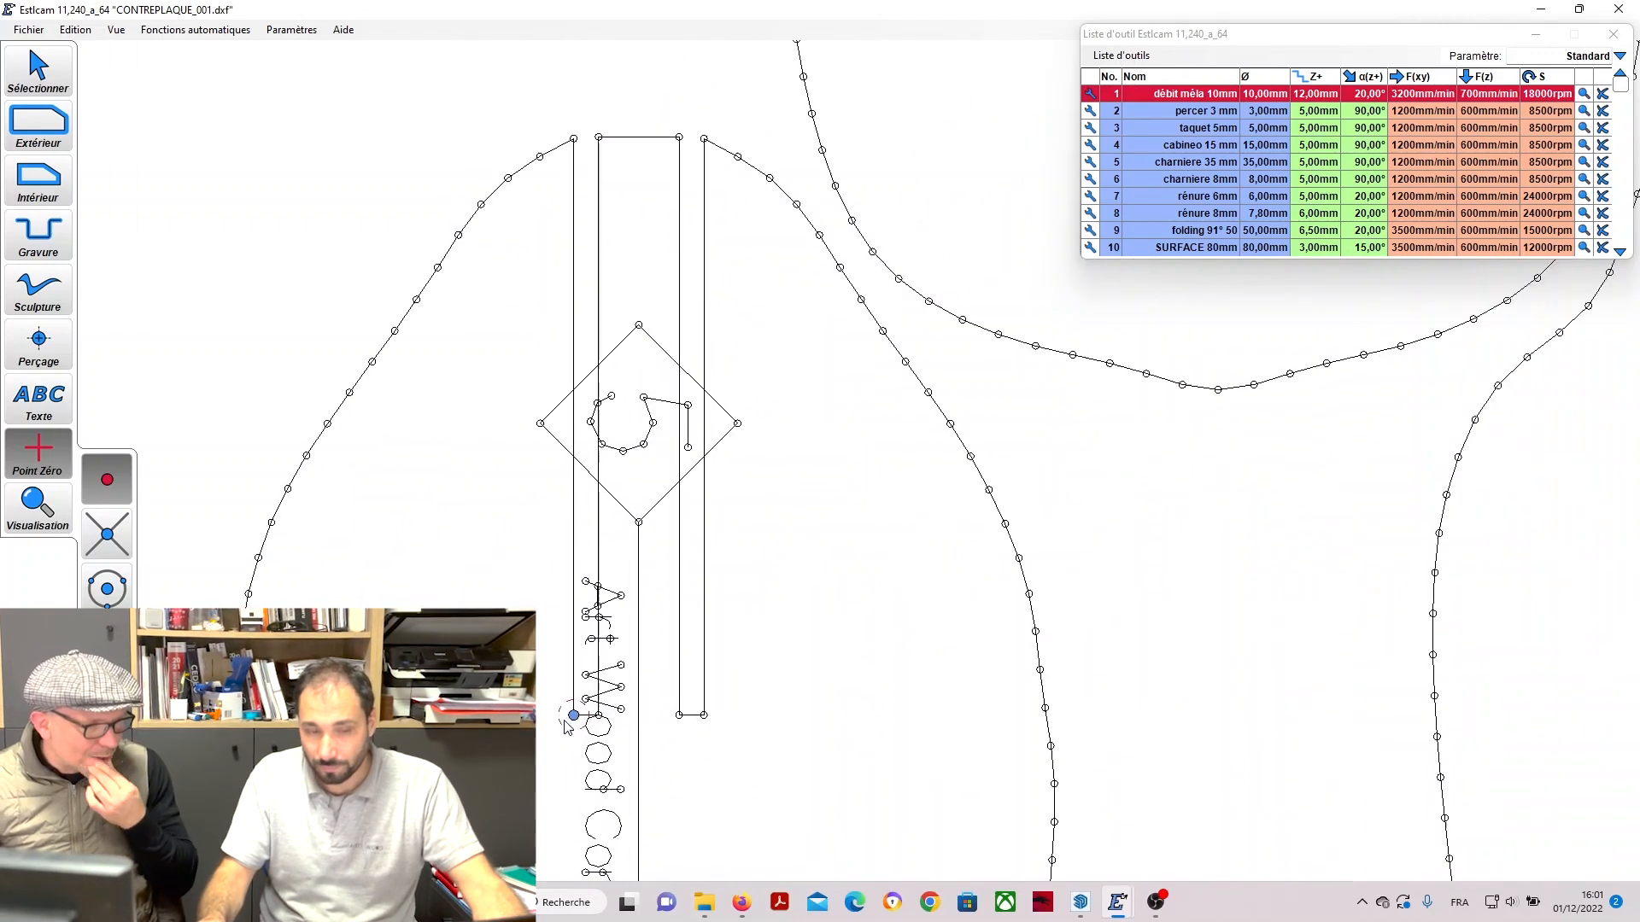
{"action": "scroll", "coordinate": [606, 547], "scroll_direction": "down", "scroll_amount": 2}
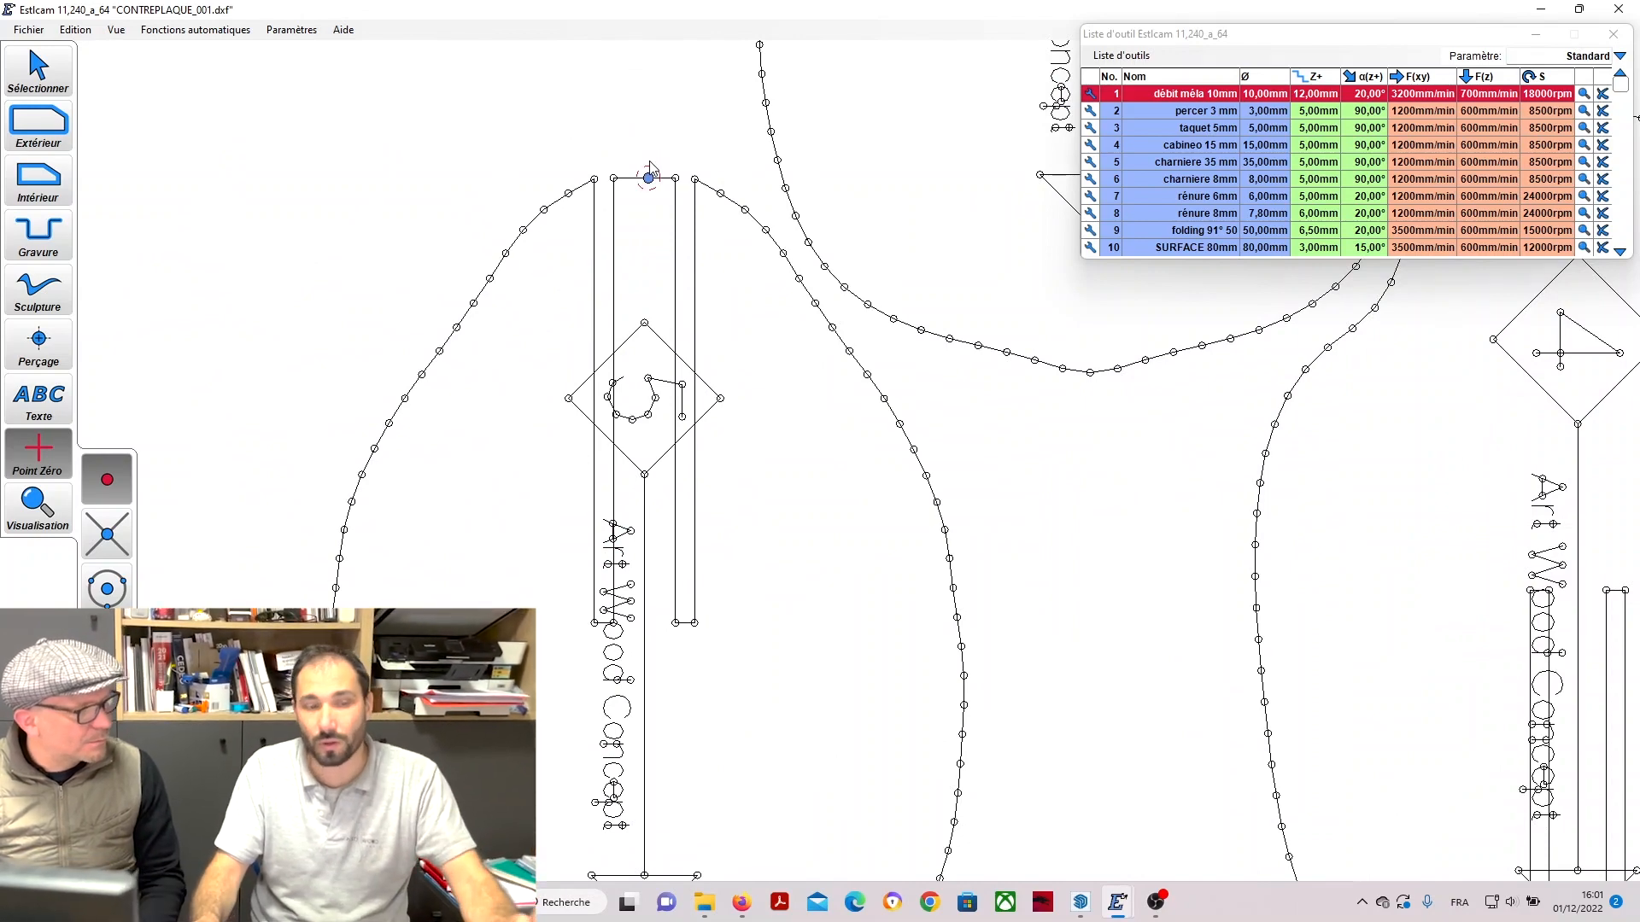
{"action": "scroll", "coordinate": [730, 282], "scroll_direction": "down", "scroll_amount": 2}
{"action": "scroll", "coordinate": [709, 367], "scroll_direction": "down", "scroll_amount": 1}
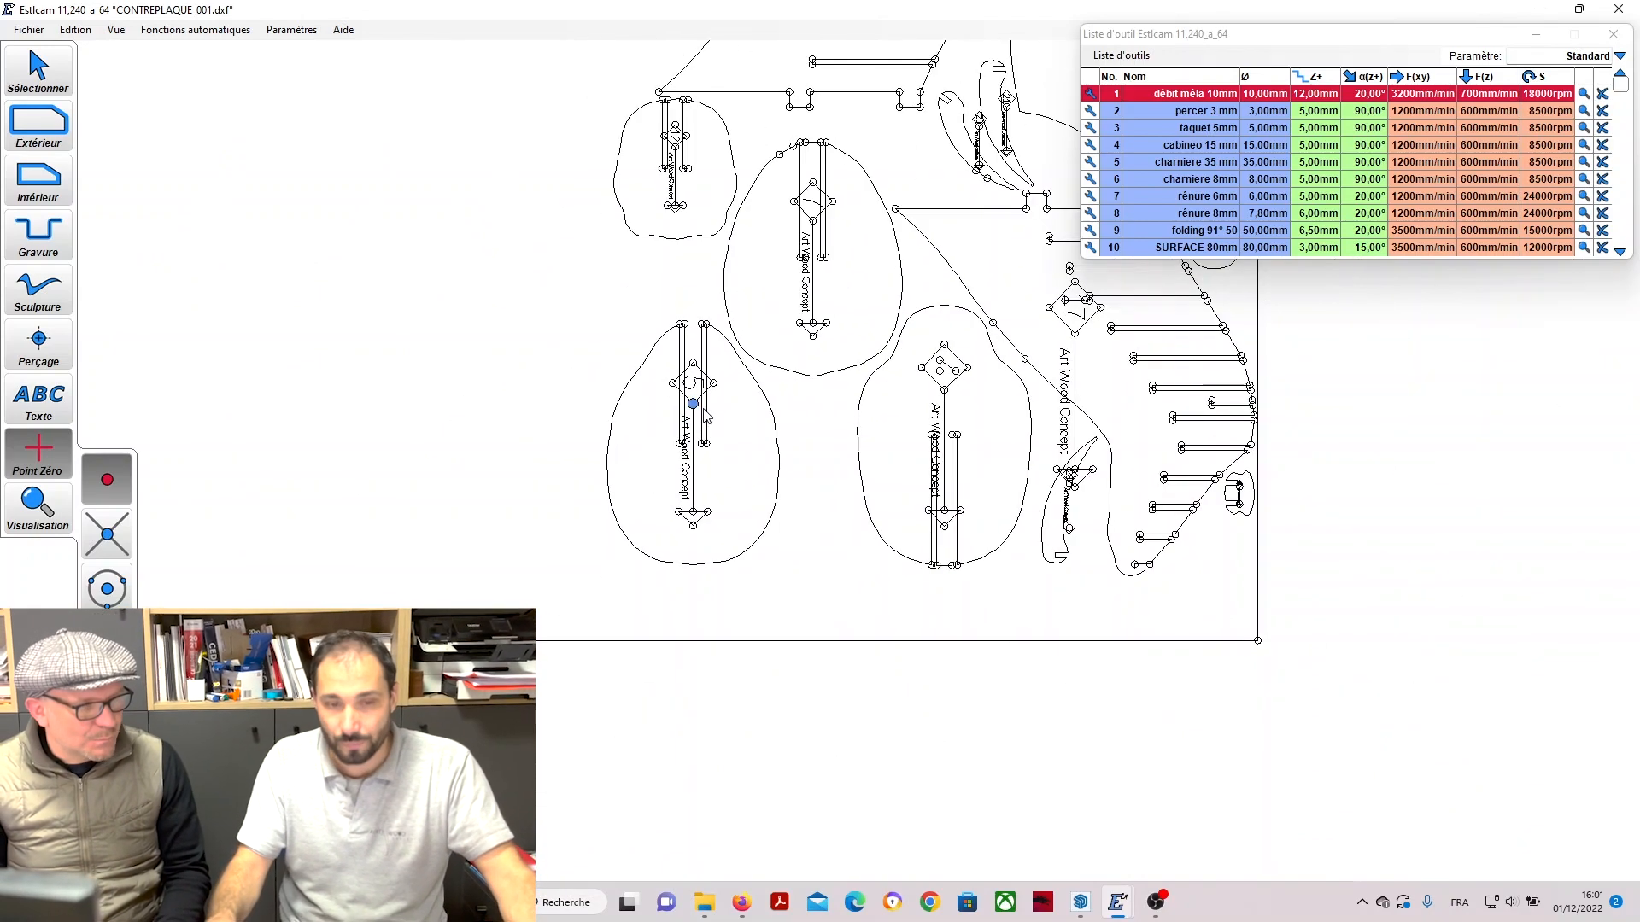
{"action": "scroll", "coordinate": [642, 581], "scroll_direction": "down", "scroll_amount": 2}
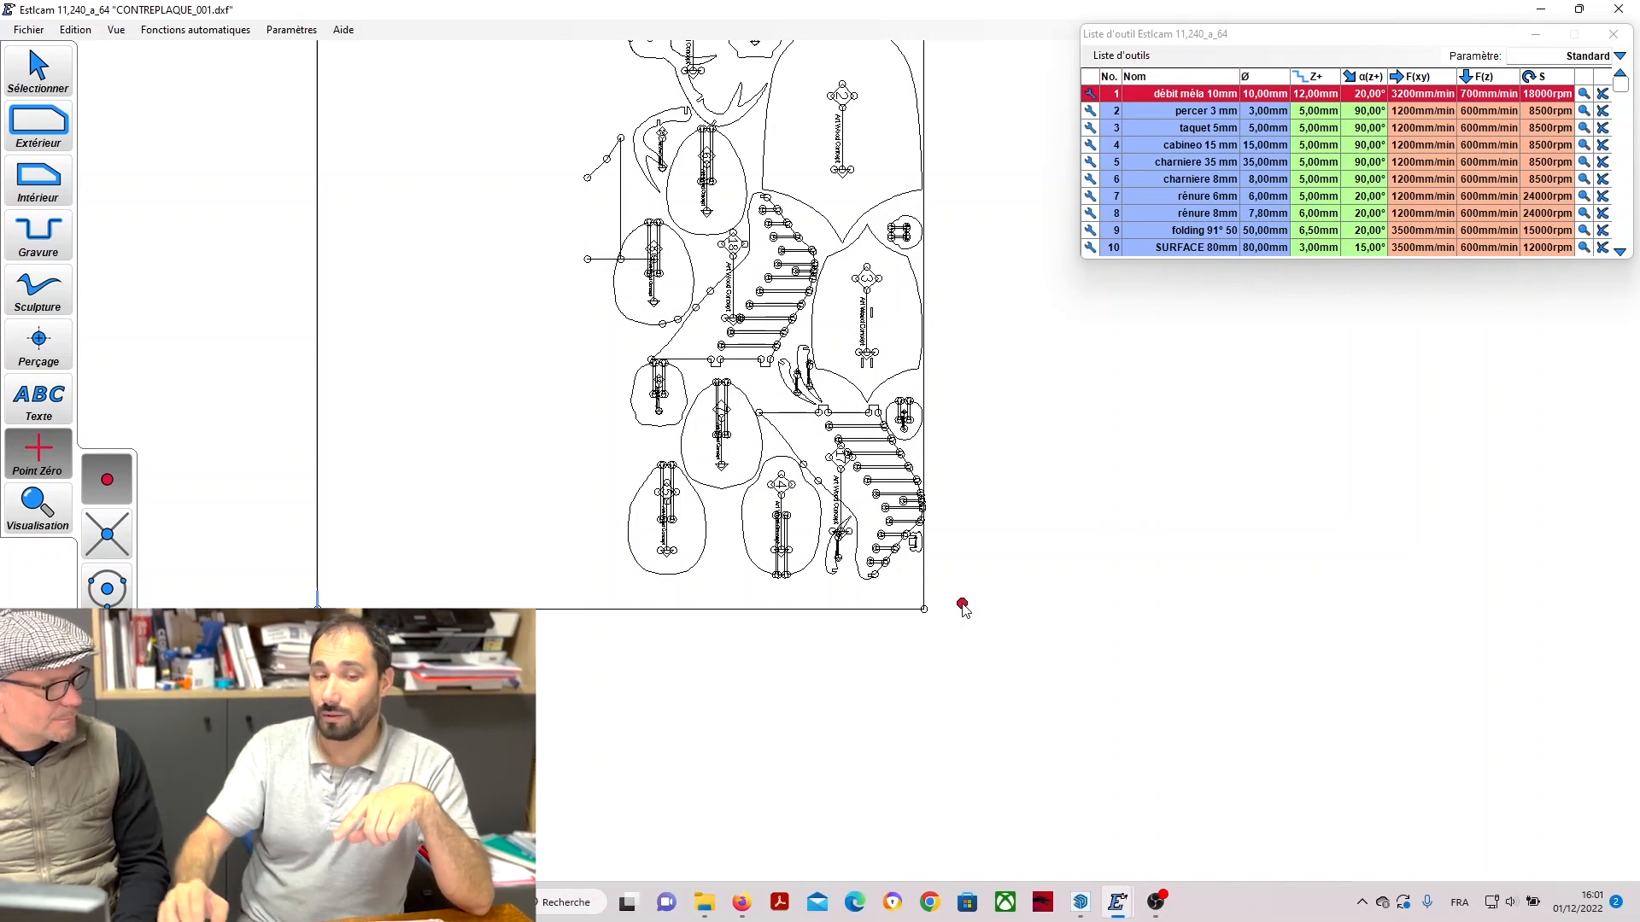
Set the zero point on the upper-right corner of the plywood sheet outline.
{"action": "scroll", "coordinate": [604, 377], "scroll_direction": "down", "scroll_amount": 5}
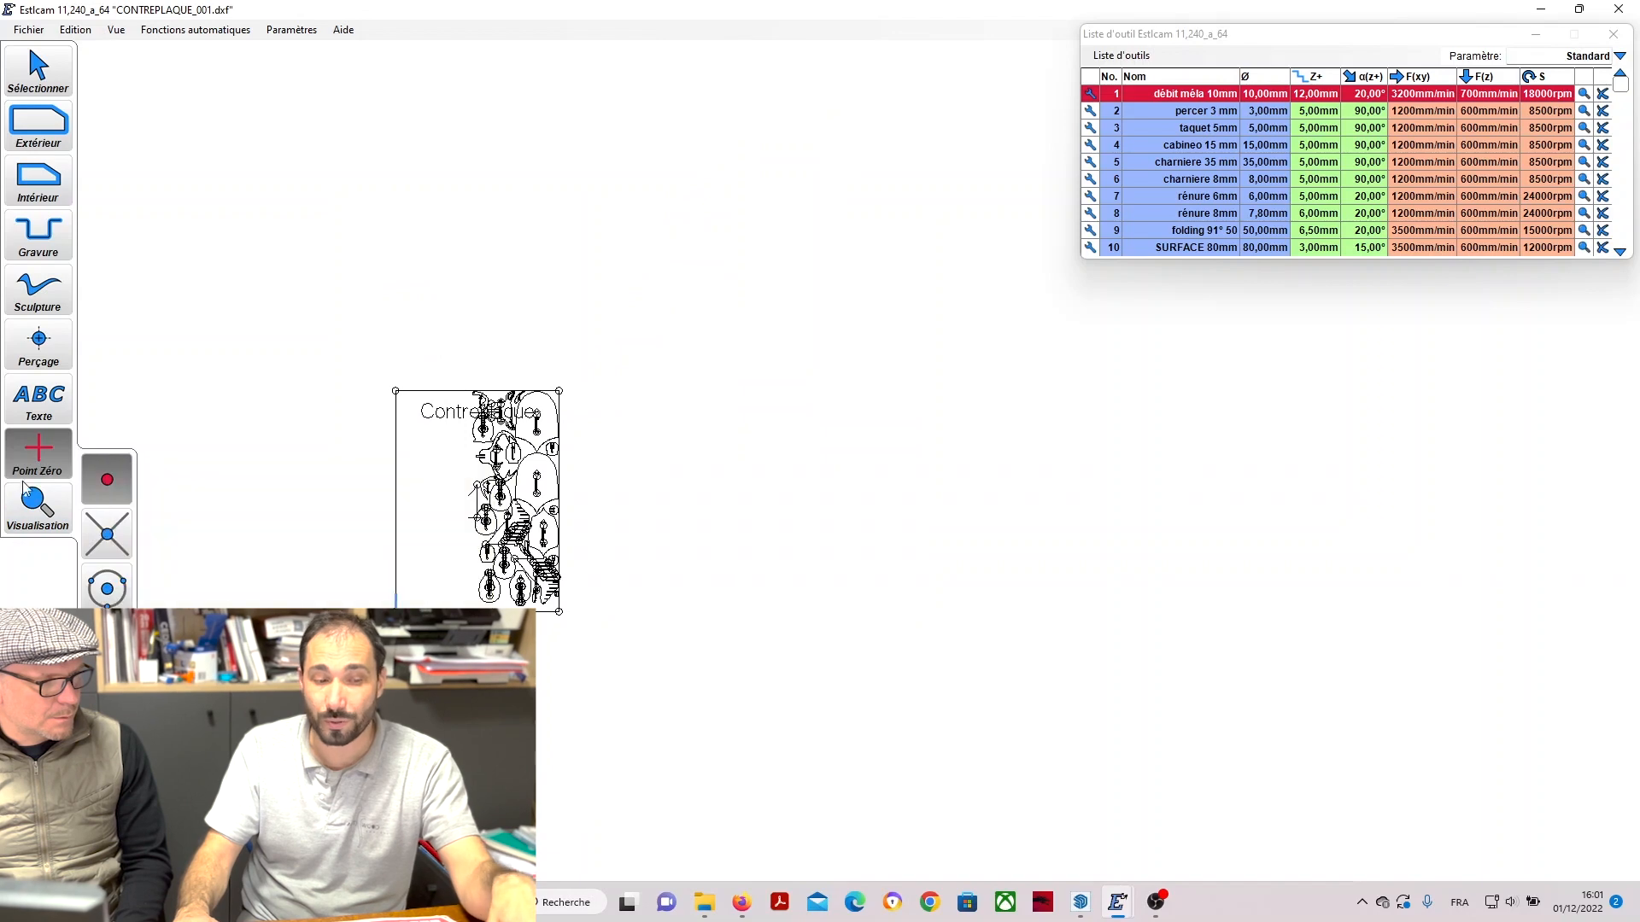
{"action": "scroll", "coordinate": [578, 414], "scroll_direction": "up", "scroll_amount": 5}
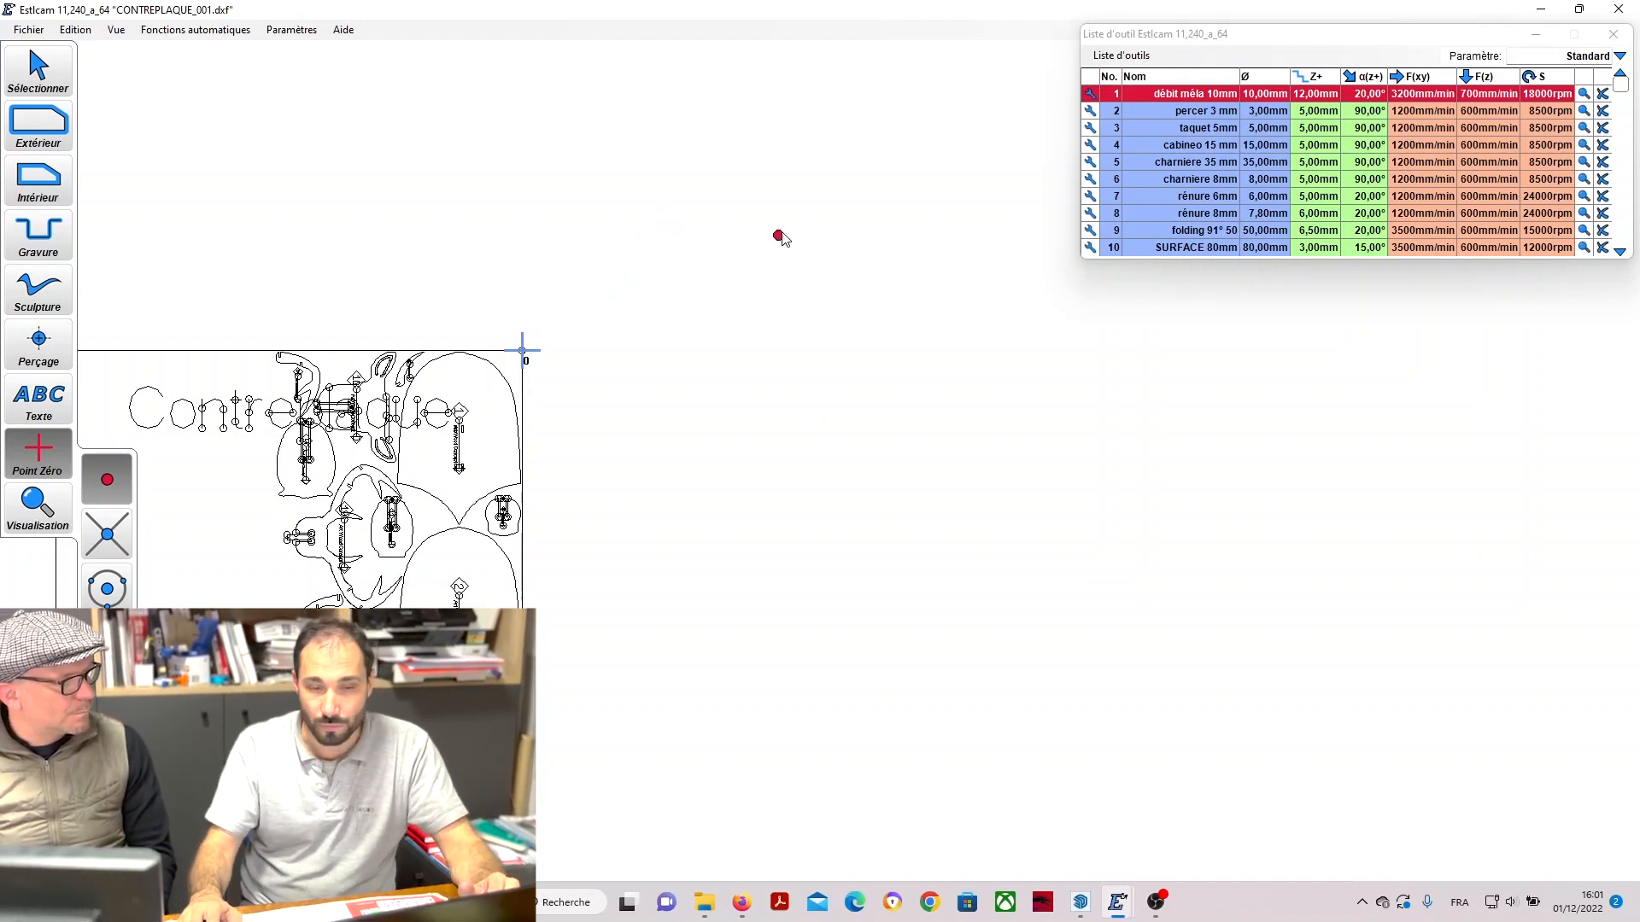
{"action": "scroll", "coordinate": [802, 183], "scroll_direction": "down", "scroll_amount": 2}
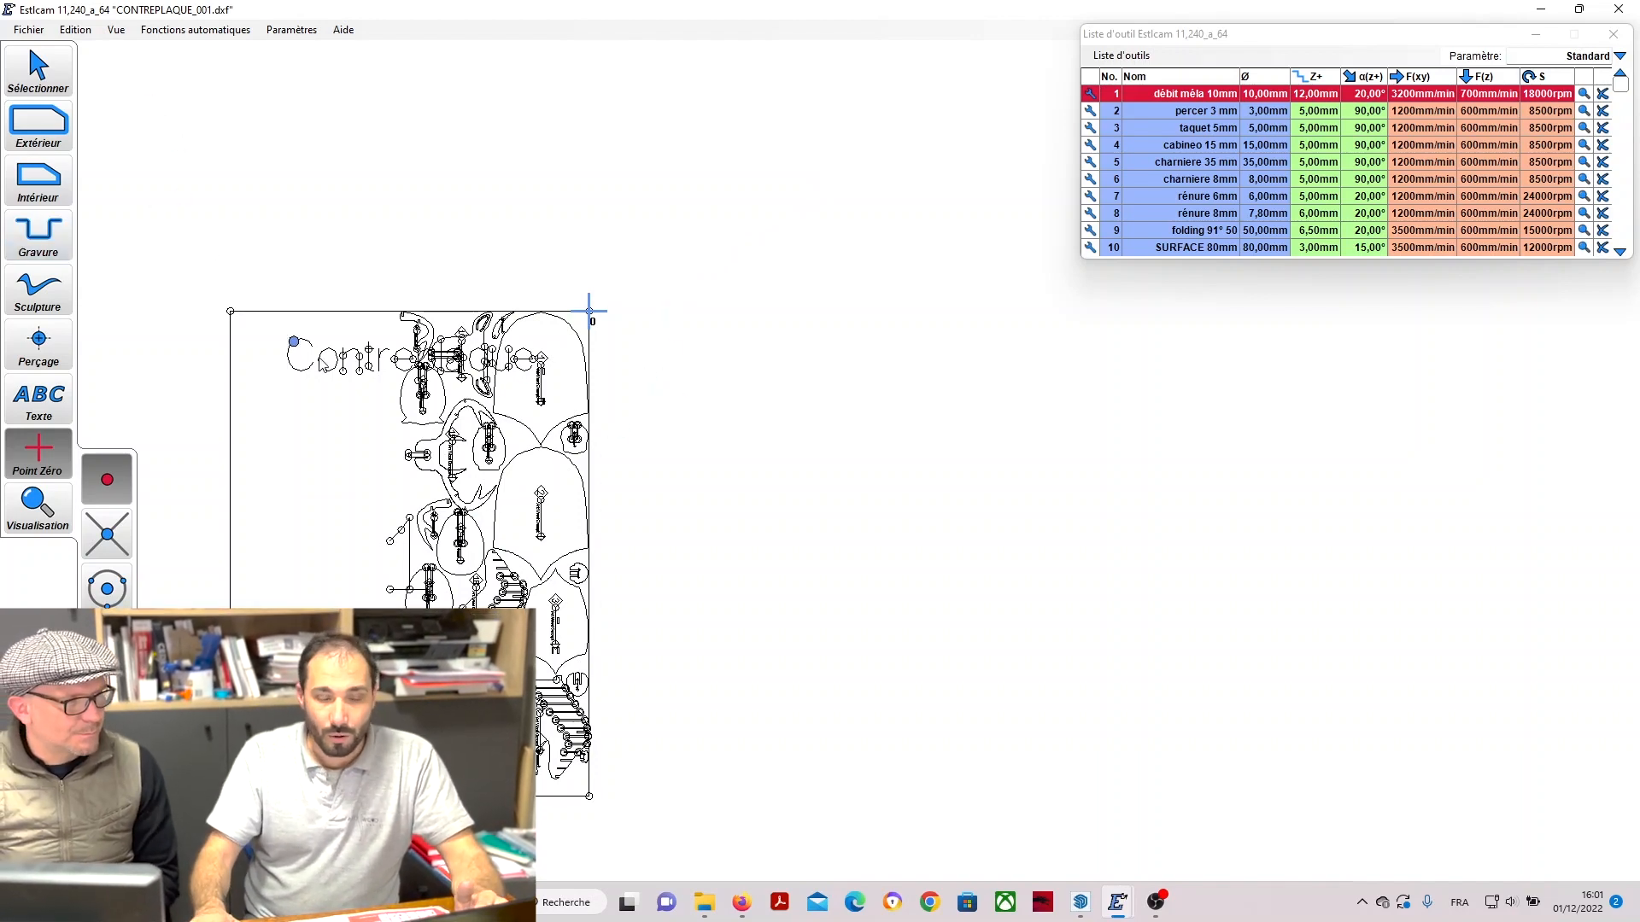
Create an inside toolpath with the rênure 6mm tool in the upper curved slot of part 10.
{"action": "scroll", "coordinate": [512, 671], "scroll_direction": "up", "scroll_amount": 2}
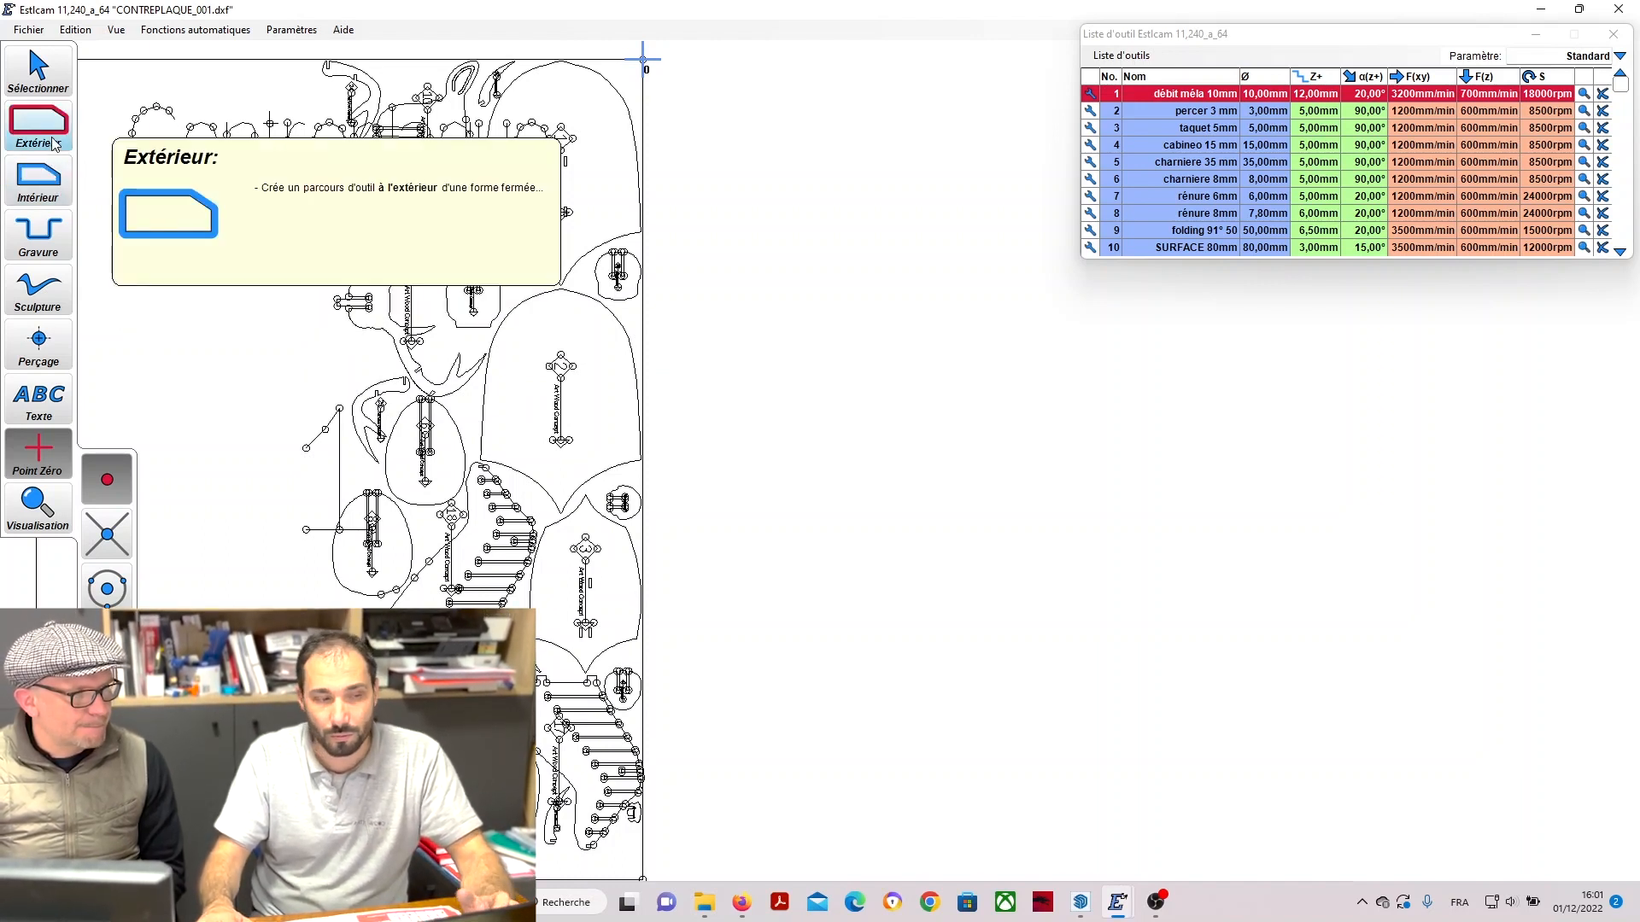
{"action": "left_click", "coordinate": [42, 181]}
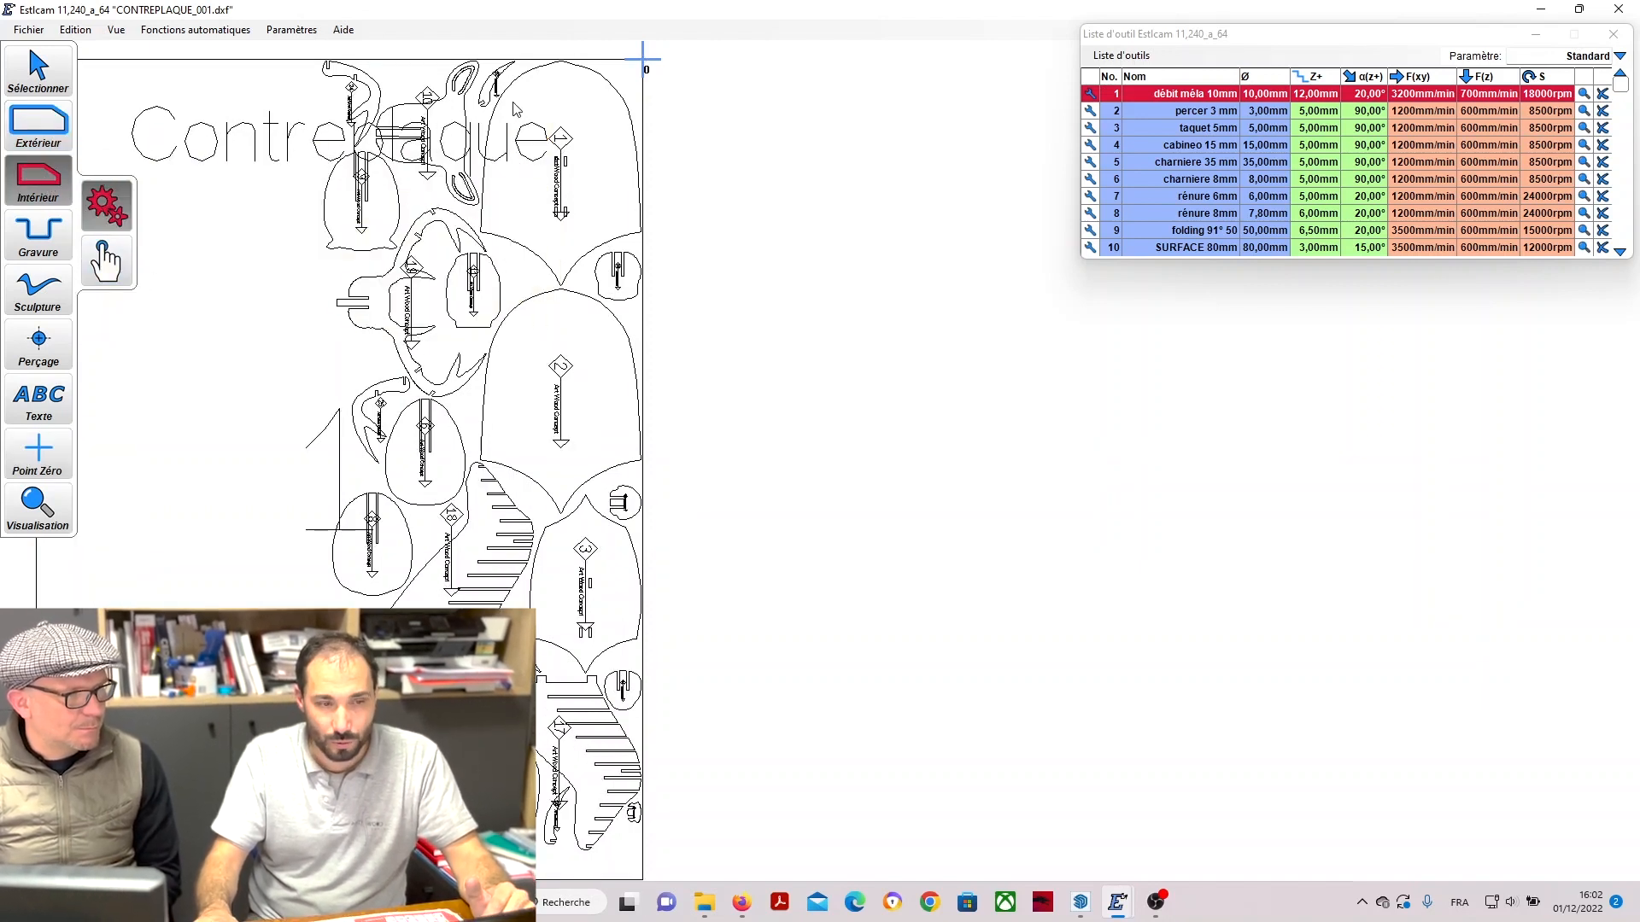
{"action": "scroll", "coordinate": [461, 100], "scroll_direction": "up", "scroll_amount": 6}
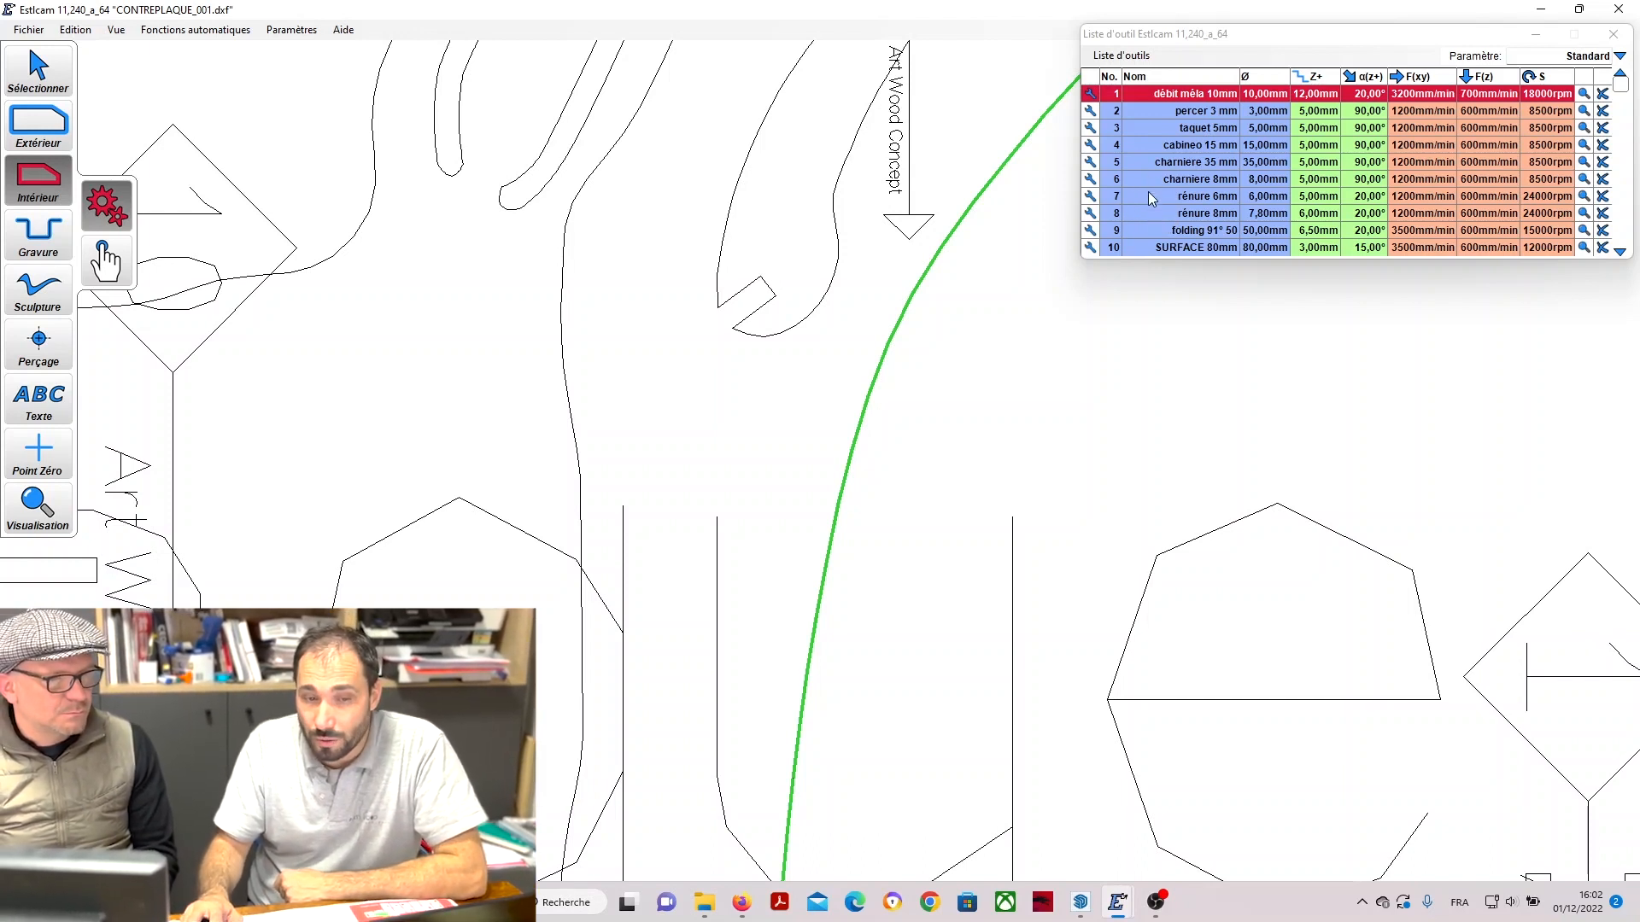
{"action": "double_click", "coordinate": [1147, 197]}
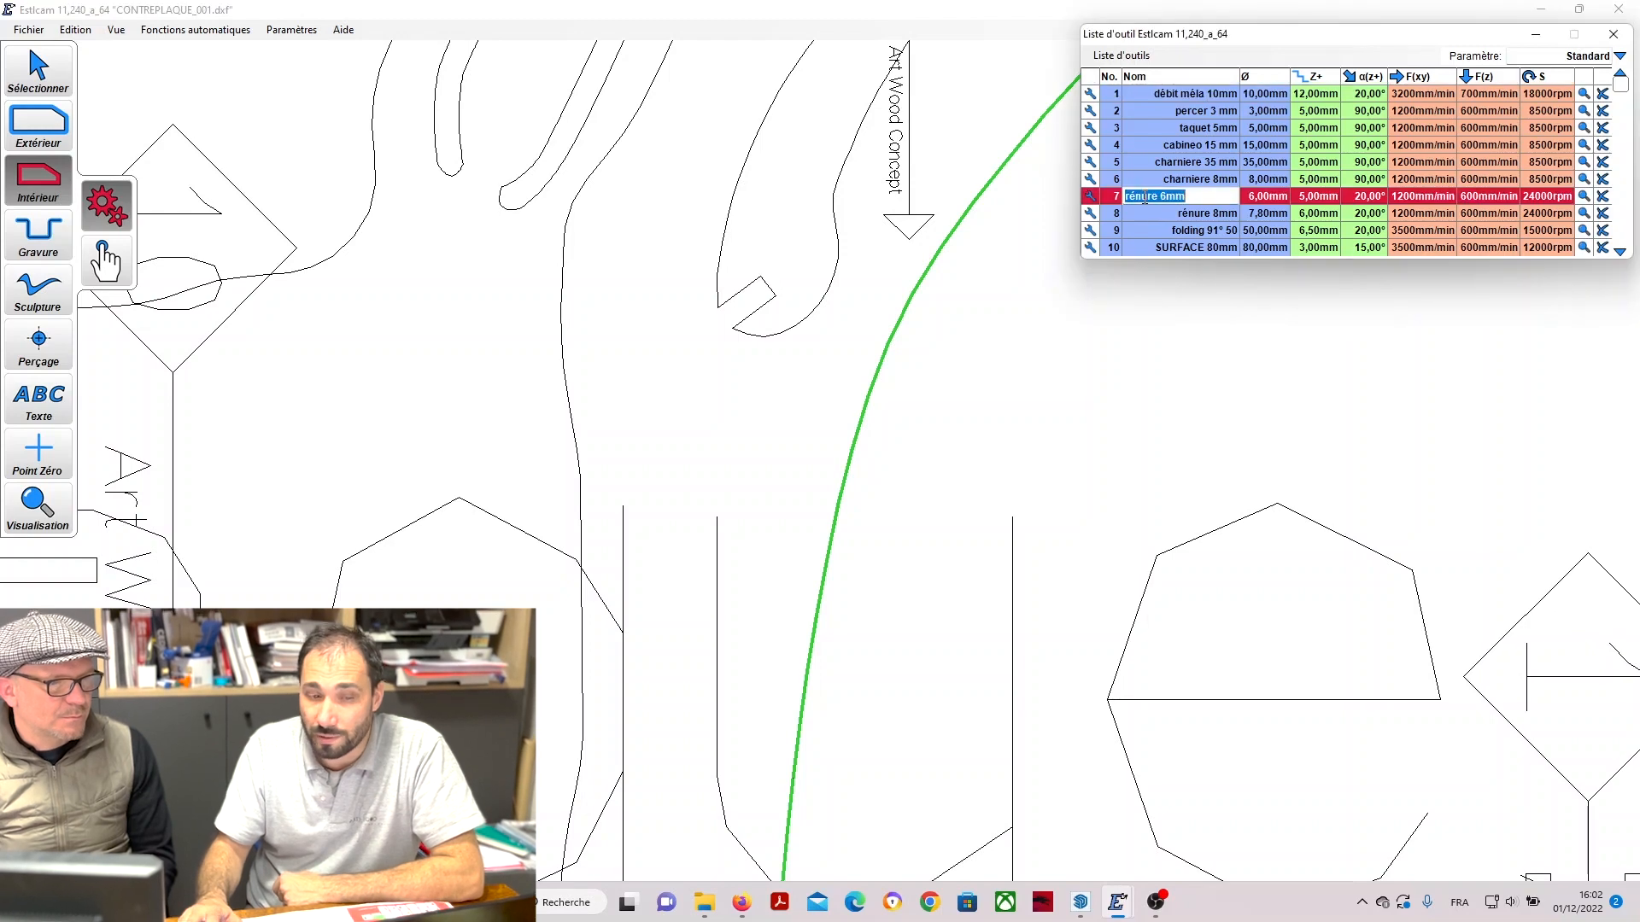
{"action": "scroll", "coordinate": [914, 256], "scroll_direction": "down", "scroll_amount": 3}
{"action": "scroll", "coordinate": [752, 388], "scroll_direction": "up", "scroll_amount": 3}
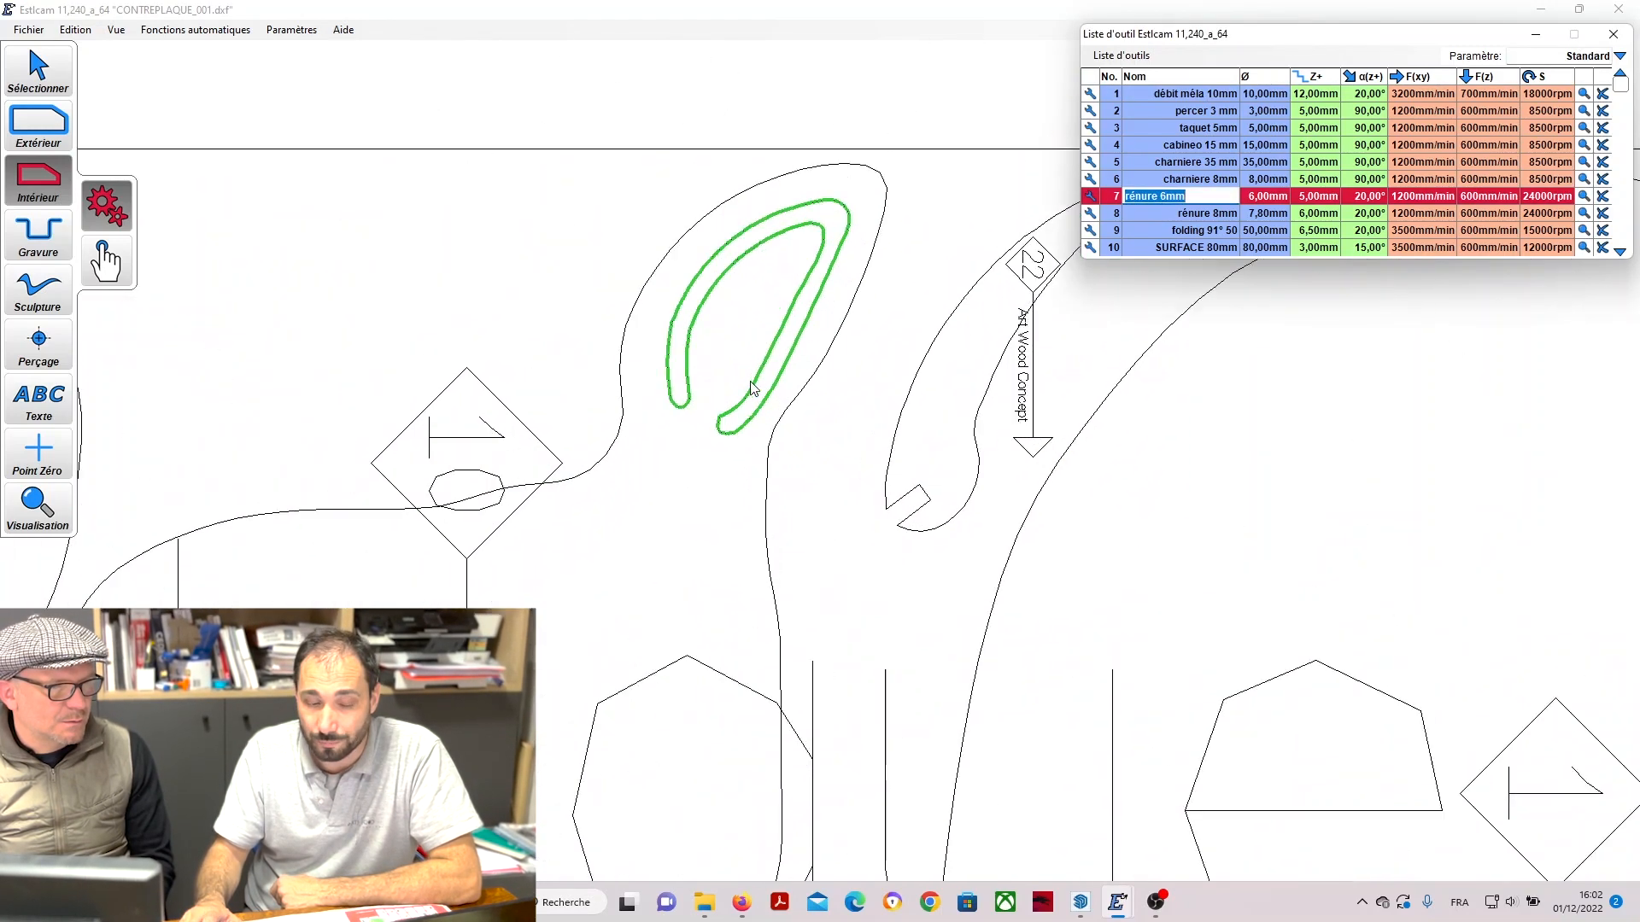
{"action": "scroll", "coordinate": [752, 388], "scroll_direction": "up", "scroll_amount": 2}
{"action": "left_click", "coordinate": [790, 405]}
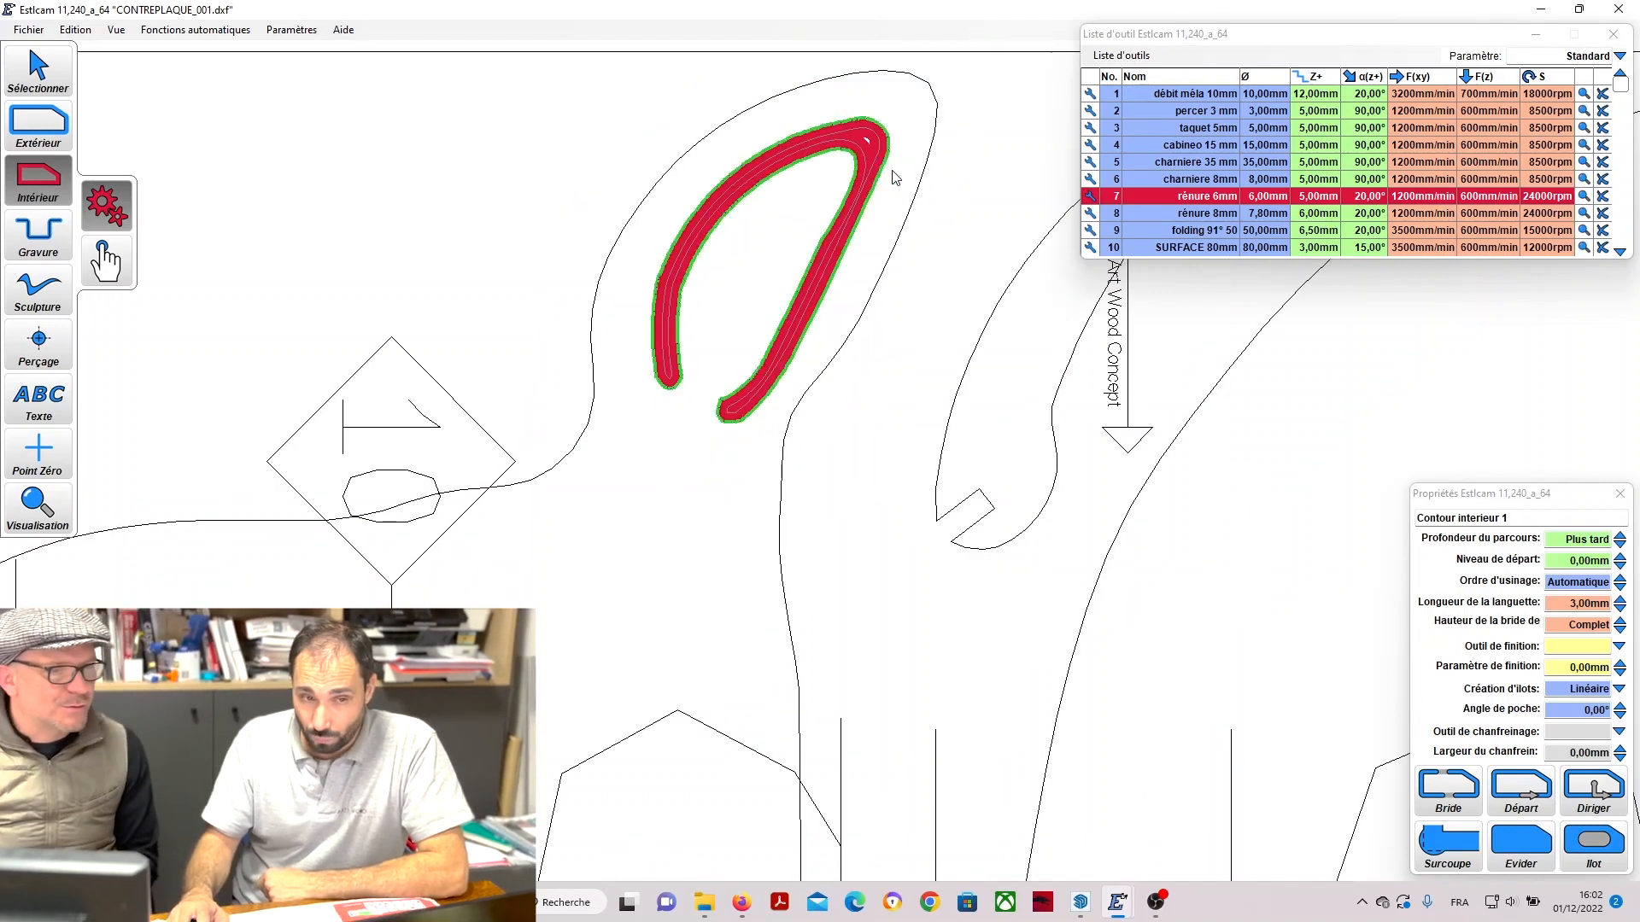
Check the toolpath in part 10's upper curved slot and create a matching inside toolpath in its lower curved slot.
{"action": "scroll", "coordinate": [884, 158], "scroll_direction": "up", "scroll_amount": 5}
{"action": "scroll", "coordinate": [818, 142], "scroll_direction": "down", "scroll_amount": 5}
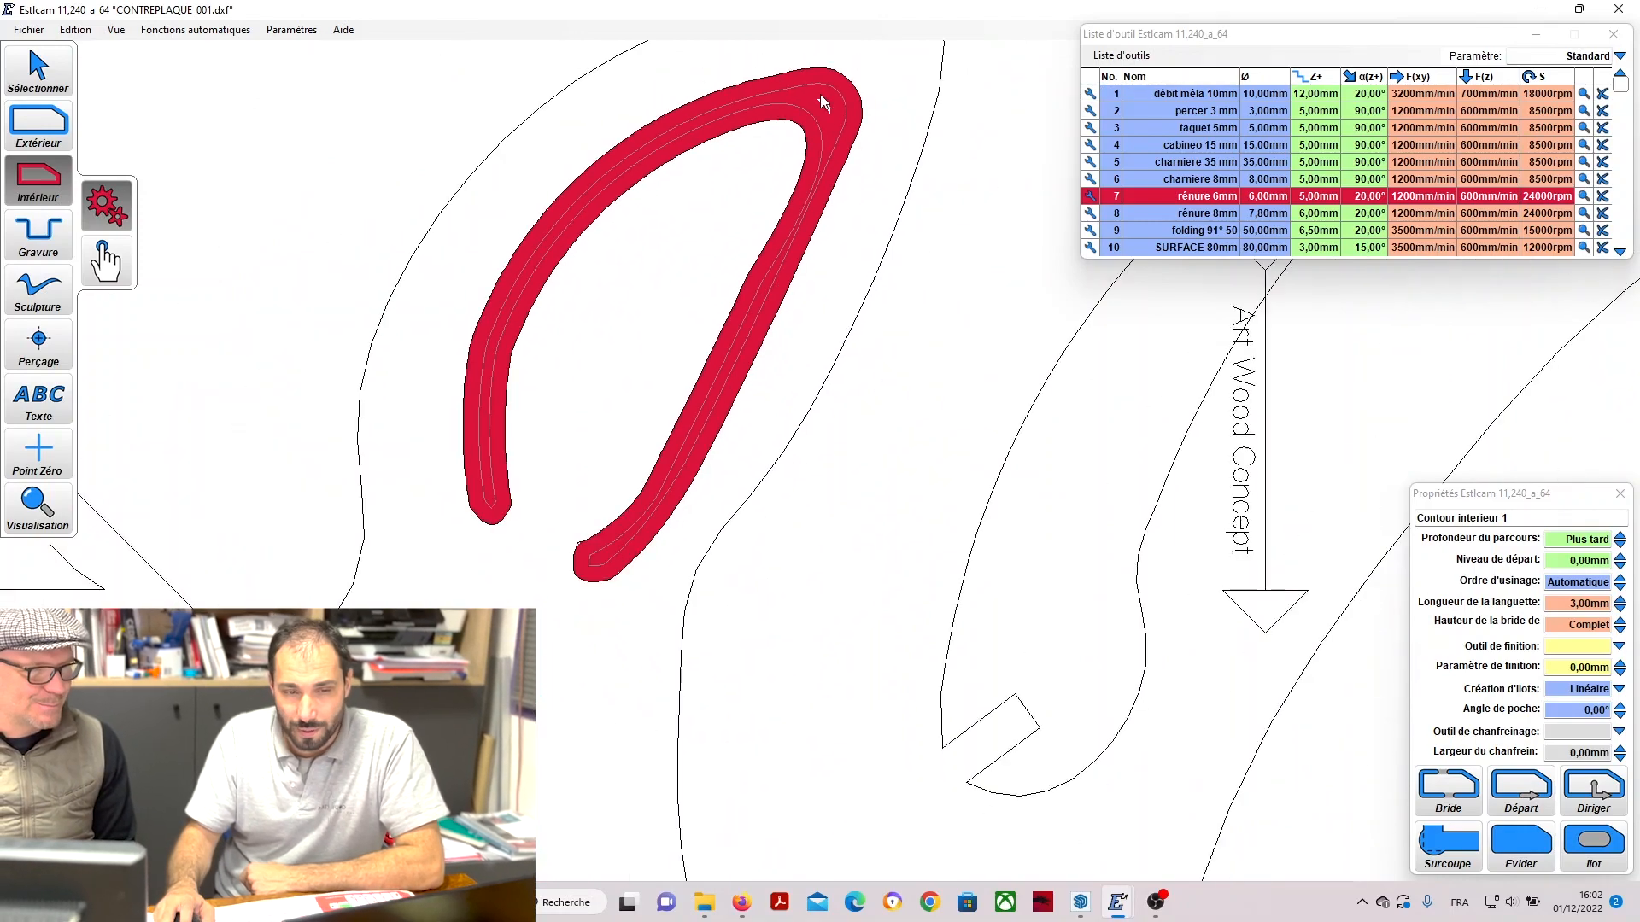
{"action": "scroll", "coordinate": [850, 315], "scroll_direction": "down", "scroll_amount": 4}
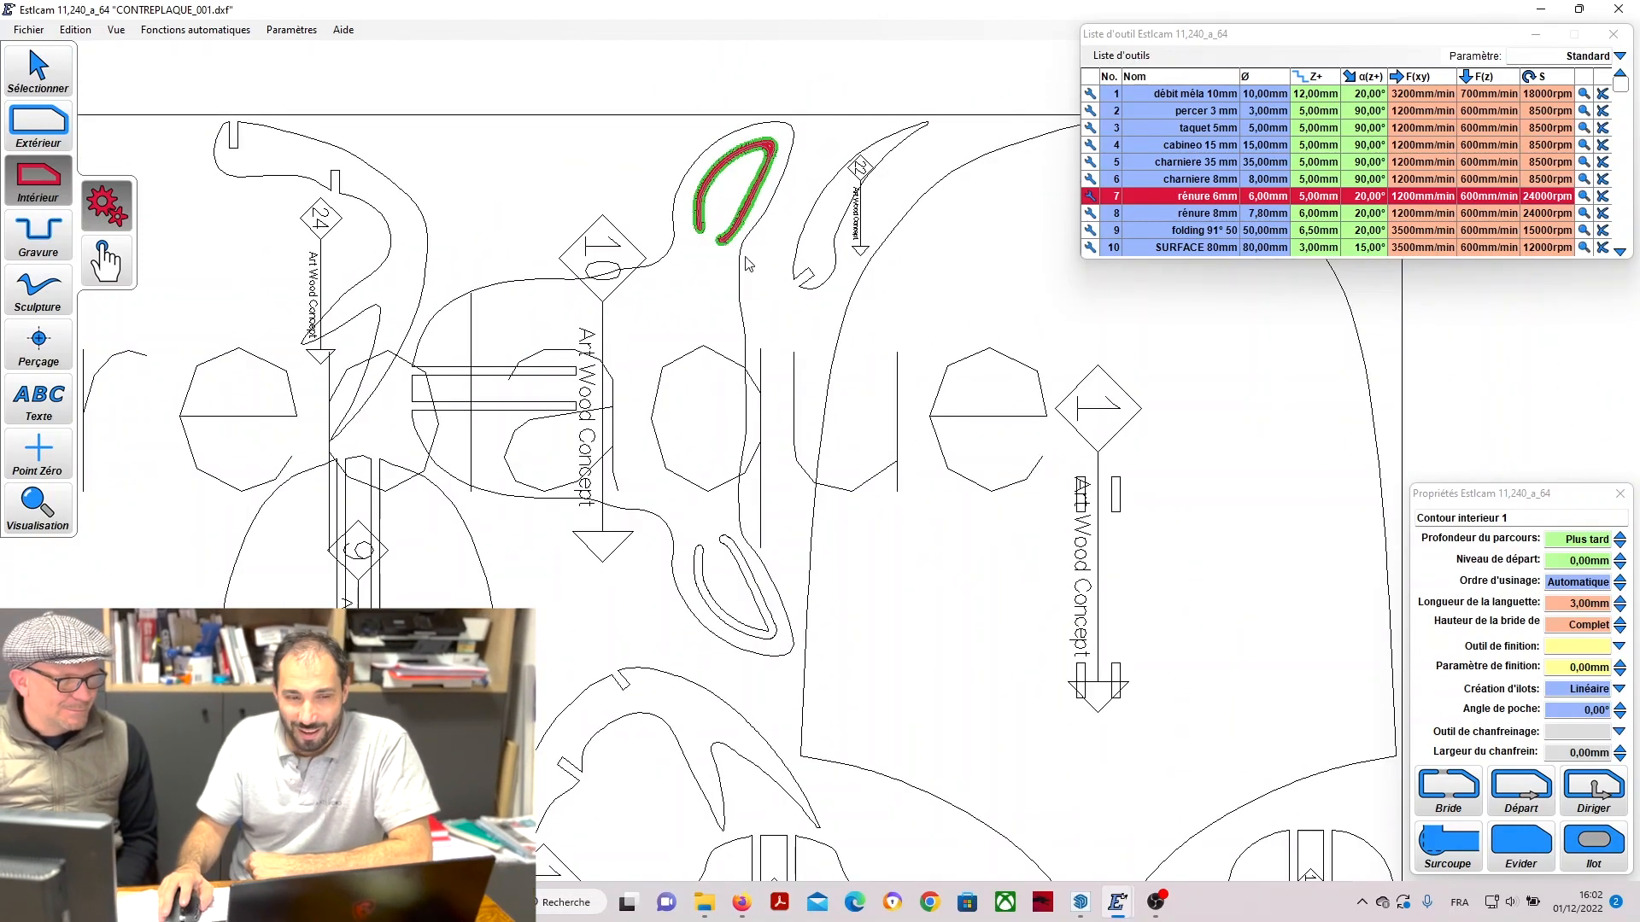
{"action": "scroll", "coordinate": [755, 481], "scroll_direction": "up", "scroll_amount": 7}
{"action": "left_click", "coordinate": [769, 458]}
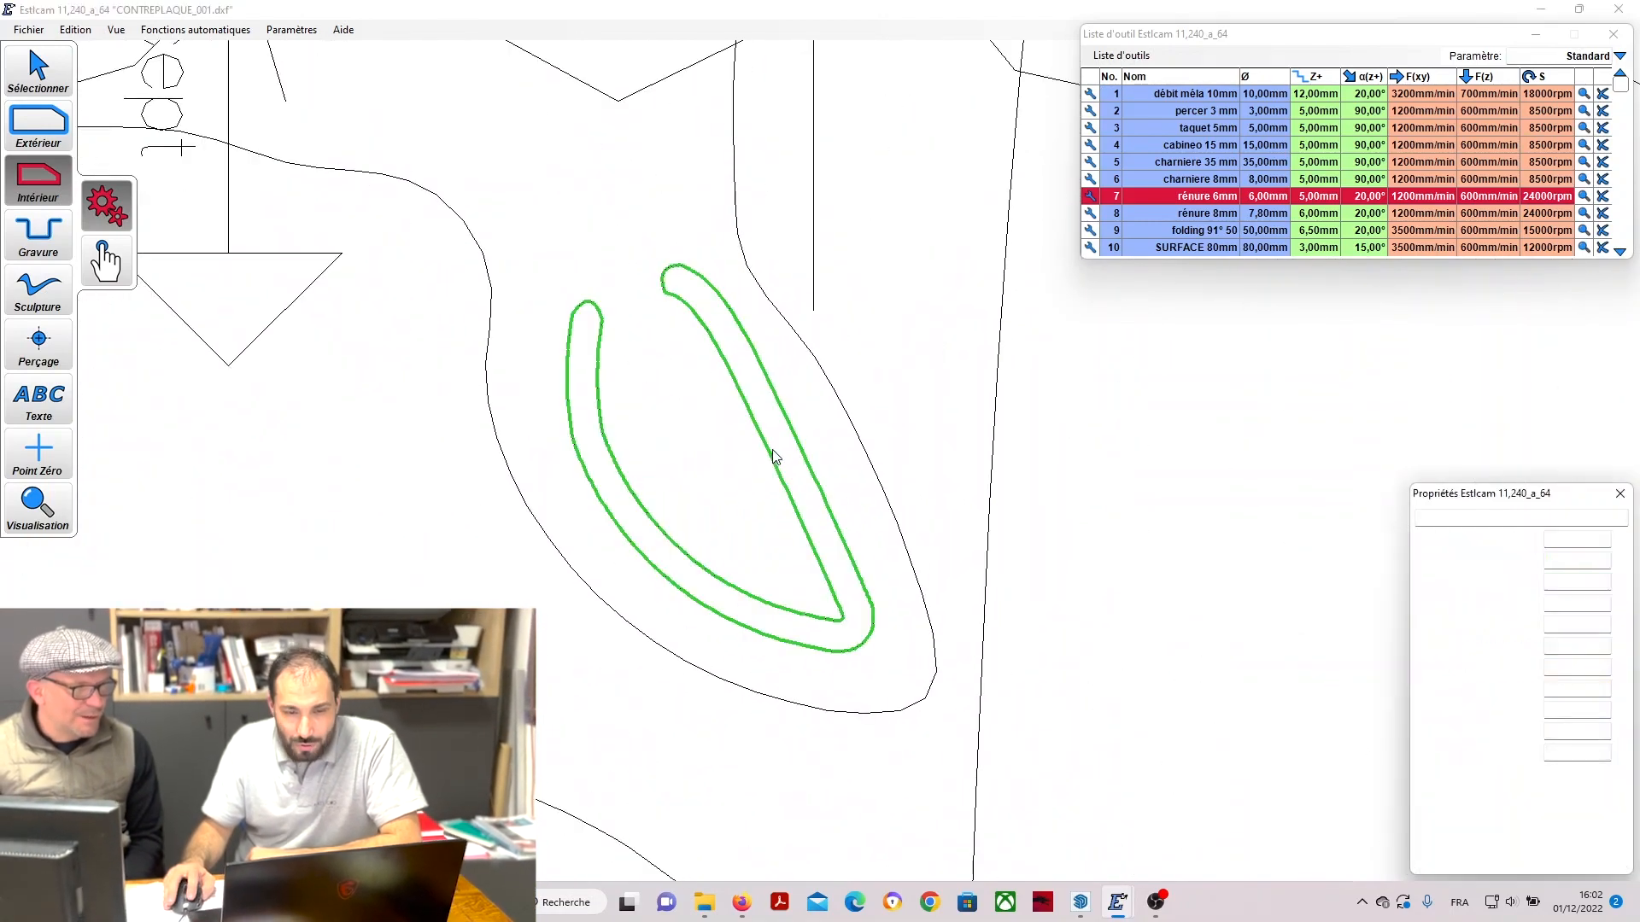
Create inside toolpaths with the rênure 6mm tool in the two upper rectangular slots of part 3.
{"action": "scroll", "coordinate": [752, 350], "scroll_direction": "down", "scroll_amount": 6}
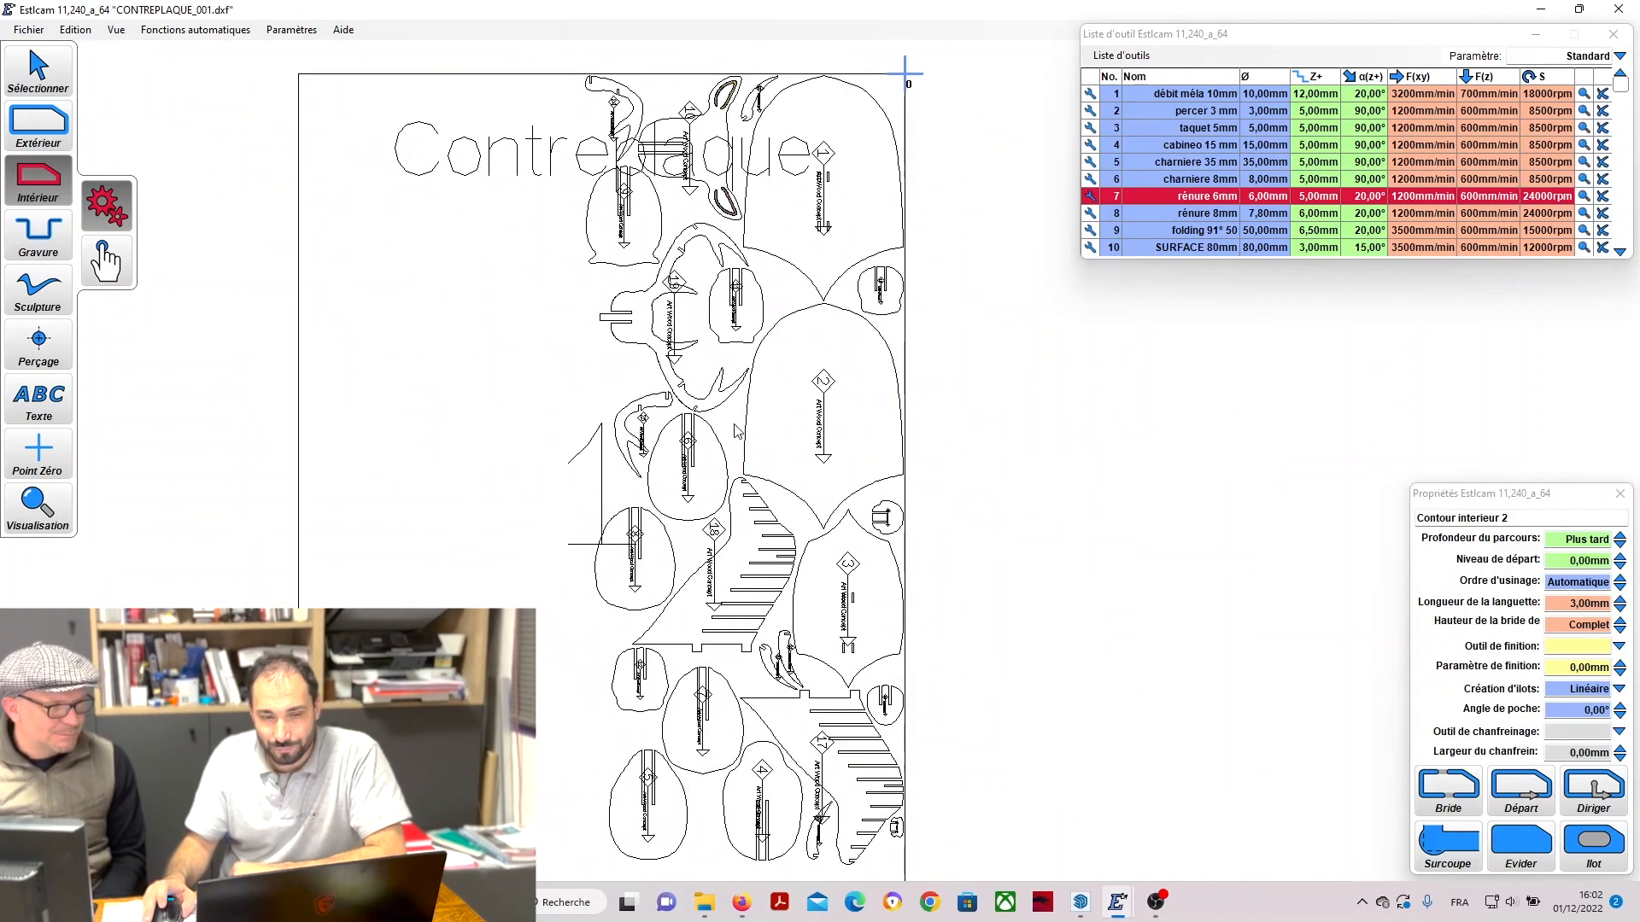
{"action": "scroll", "coordinate": [826, 494], "scroll_direction": "up", "scroll_amount": 6}
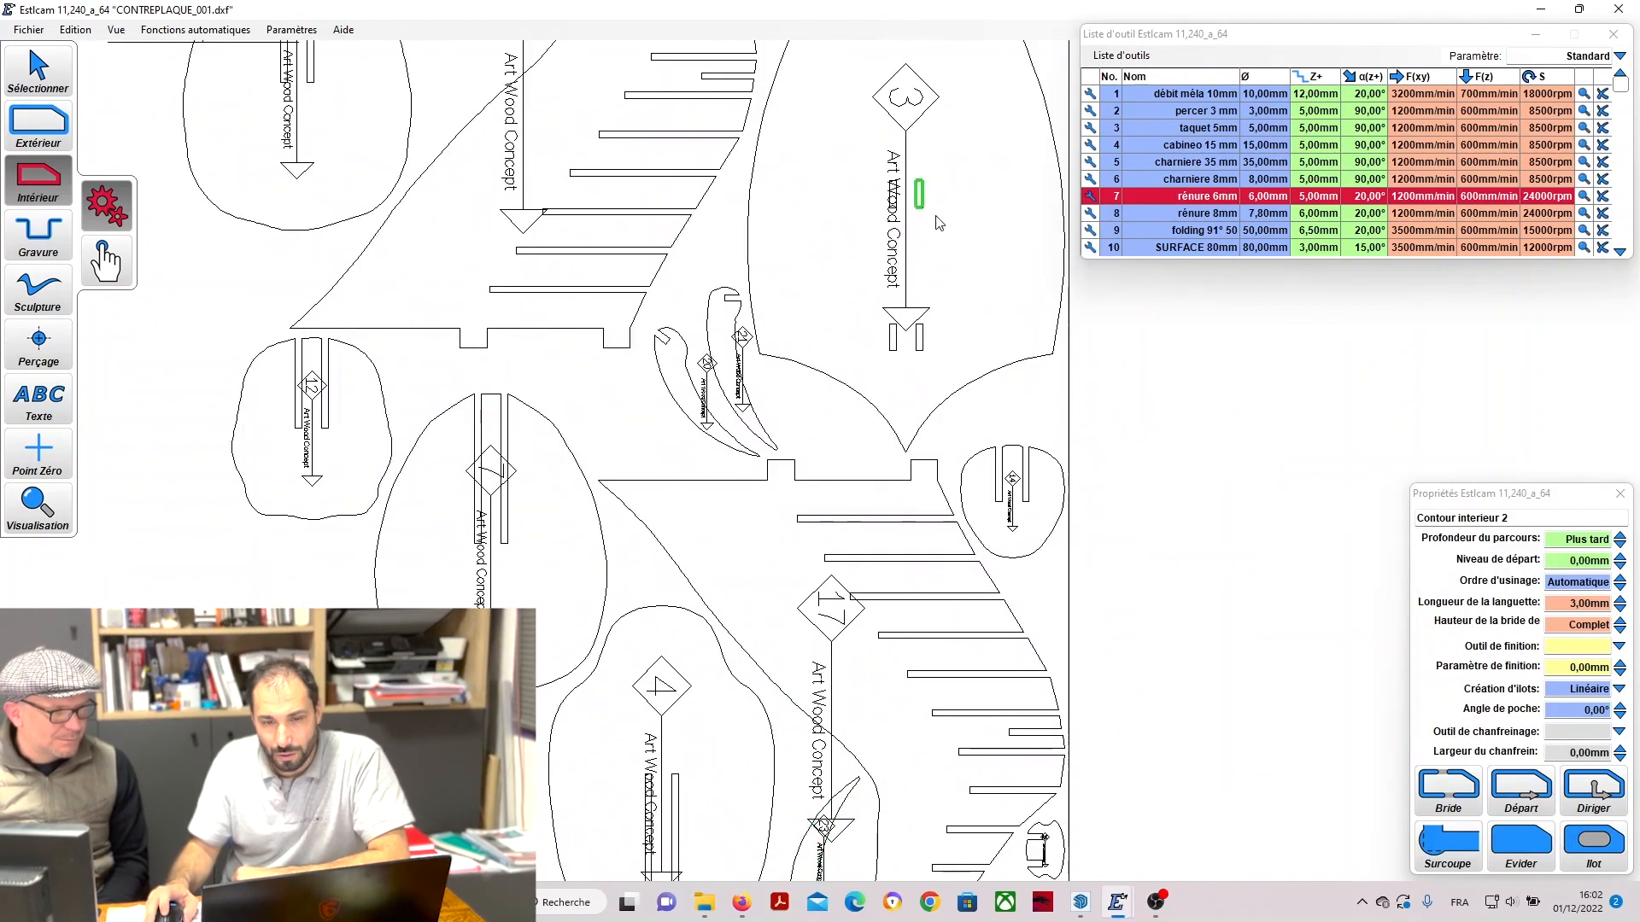
{"action": "scroll", "coordinate": [899, 184], "scroll_direction": "up", "scroll_amount": 4}
{"action": "left_click", "coordinate": [895, 174]}
{"action": "scroll", "coordinate": [807, 99], "scroll_direction": "up", "scroll_amount": 3}
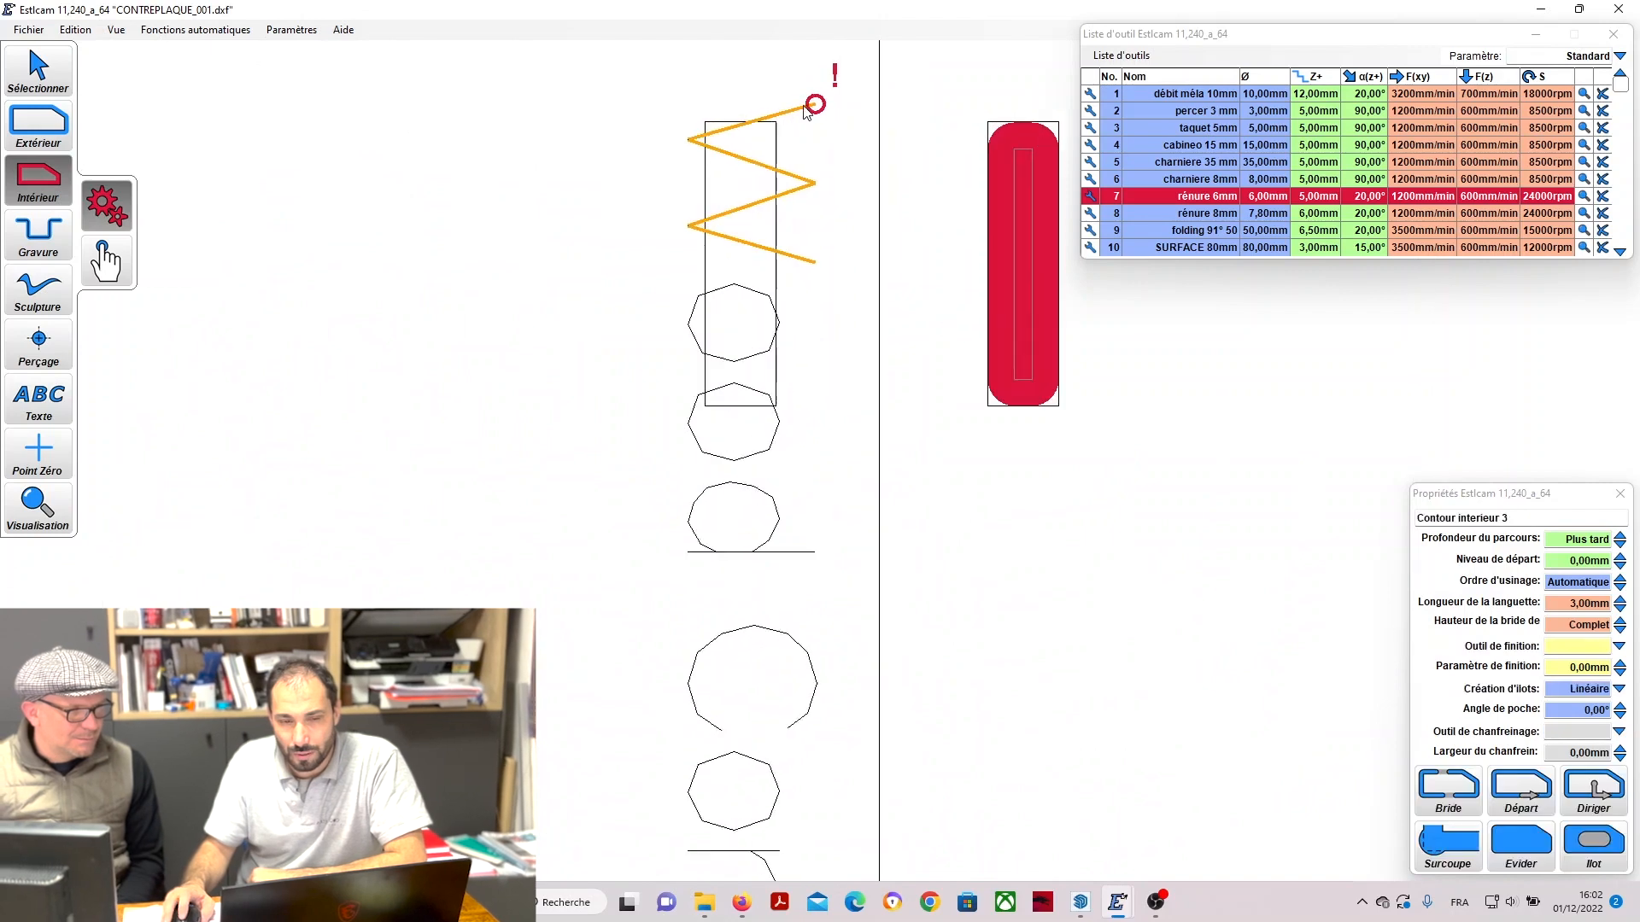
{"action": "scroll", "coordinate": [769, 153], "scroll_direction": "up", "scroll_amount": 1}
{"action": "left_click", "coordinate": [767, 156]}
Create inside toolpaths in the two lower rectangular slots of part 3, beside the arrowhead.
{"action": "scroll", "coordinate": [824, 96], "scroll_direction": "down", "scroll_amount": 4}
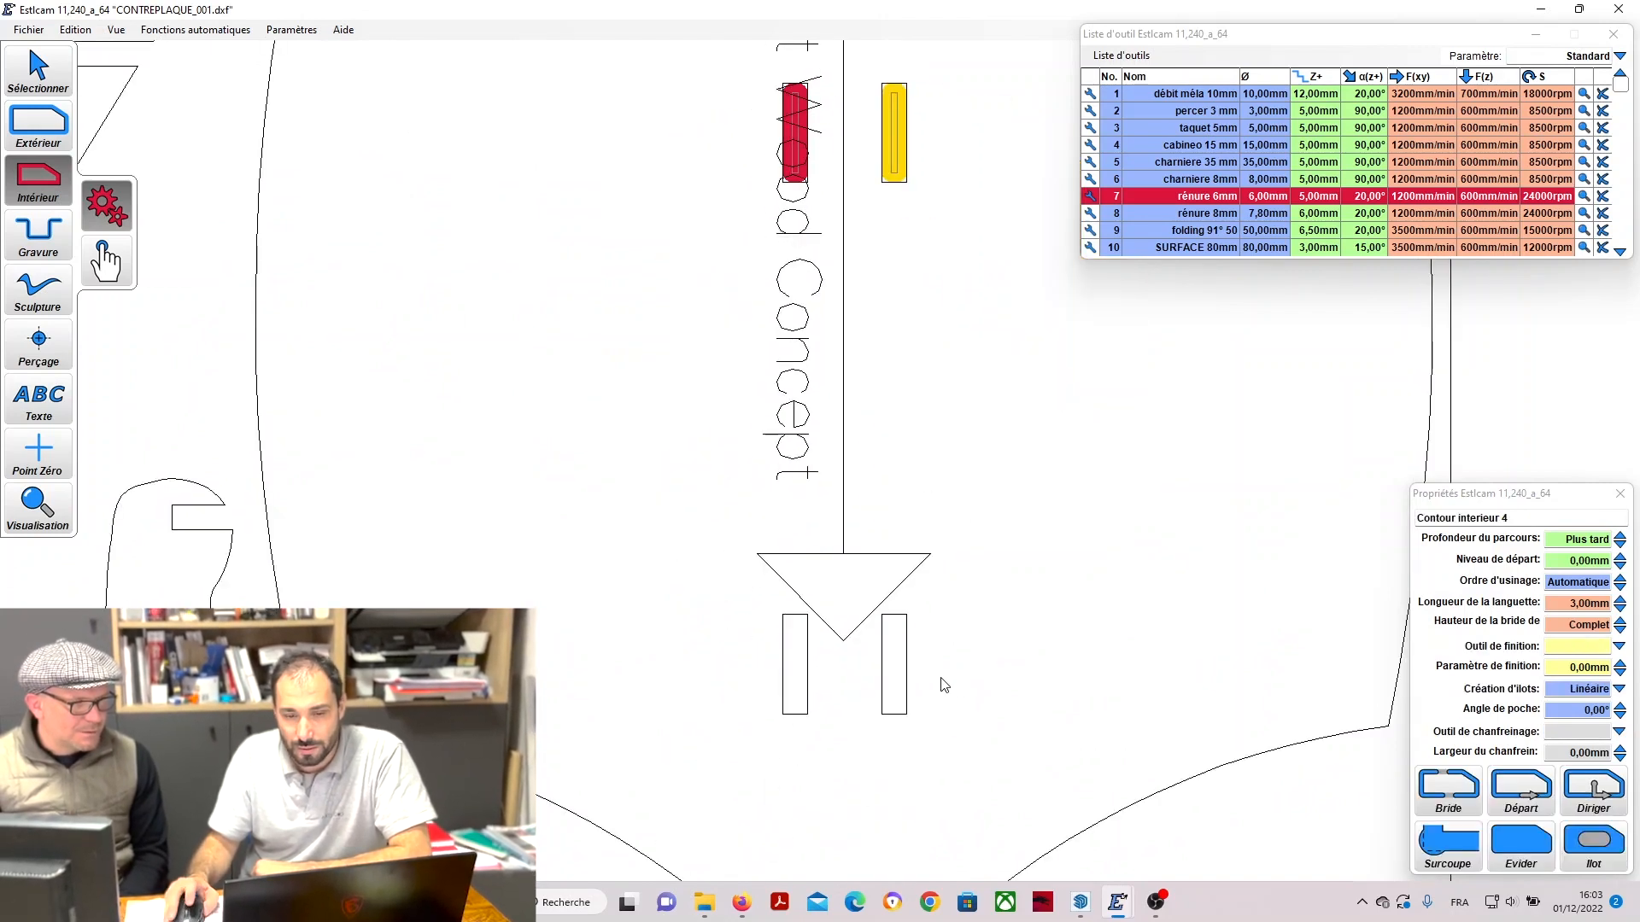
{"action": "scroll", "coordinate": [914, 680], "scroll_direction": "up", "scroll_amount": 2}
{"action": "left_click", "coordinate": [897, 670]}
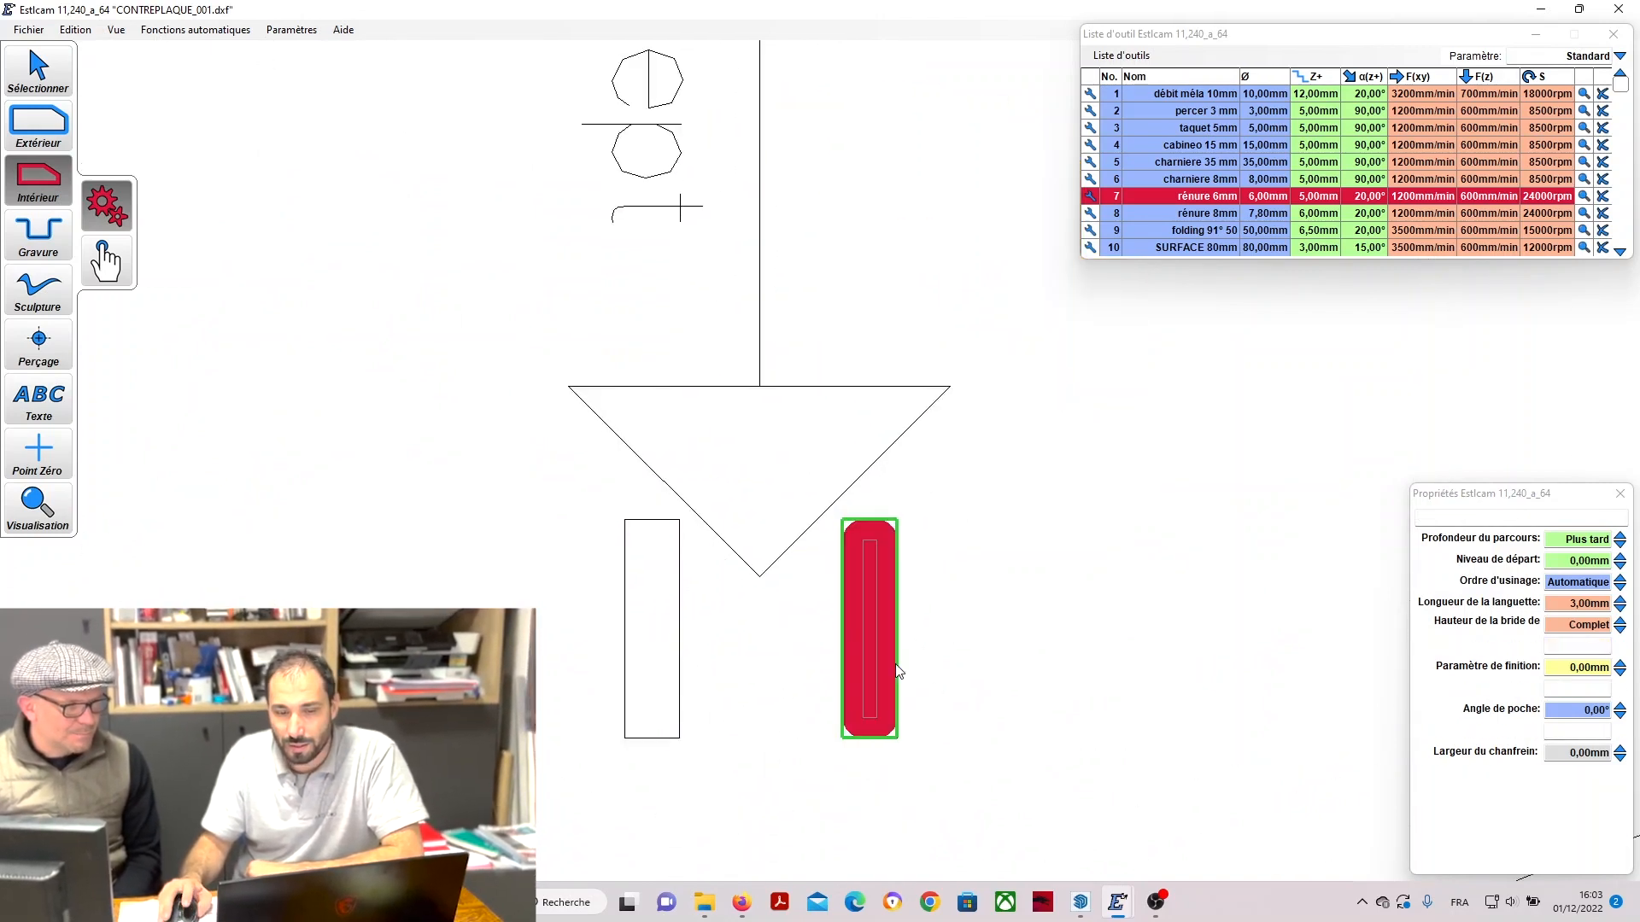
{"action": "left_click", "coordinate": [680, 623]}
Create an outside toolpath around the contour of part 5 with the rênure 6mm tool.
{"action": "scroll", "coordinate": [1067, 333], "scroll_direction": "down", "scroll_amount": 2}
{"action": "scroll", "coordinate": [1034, 436], "scroll_direction": "down", "scroll_amount": 6}
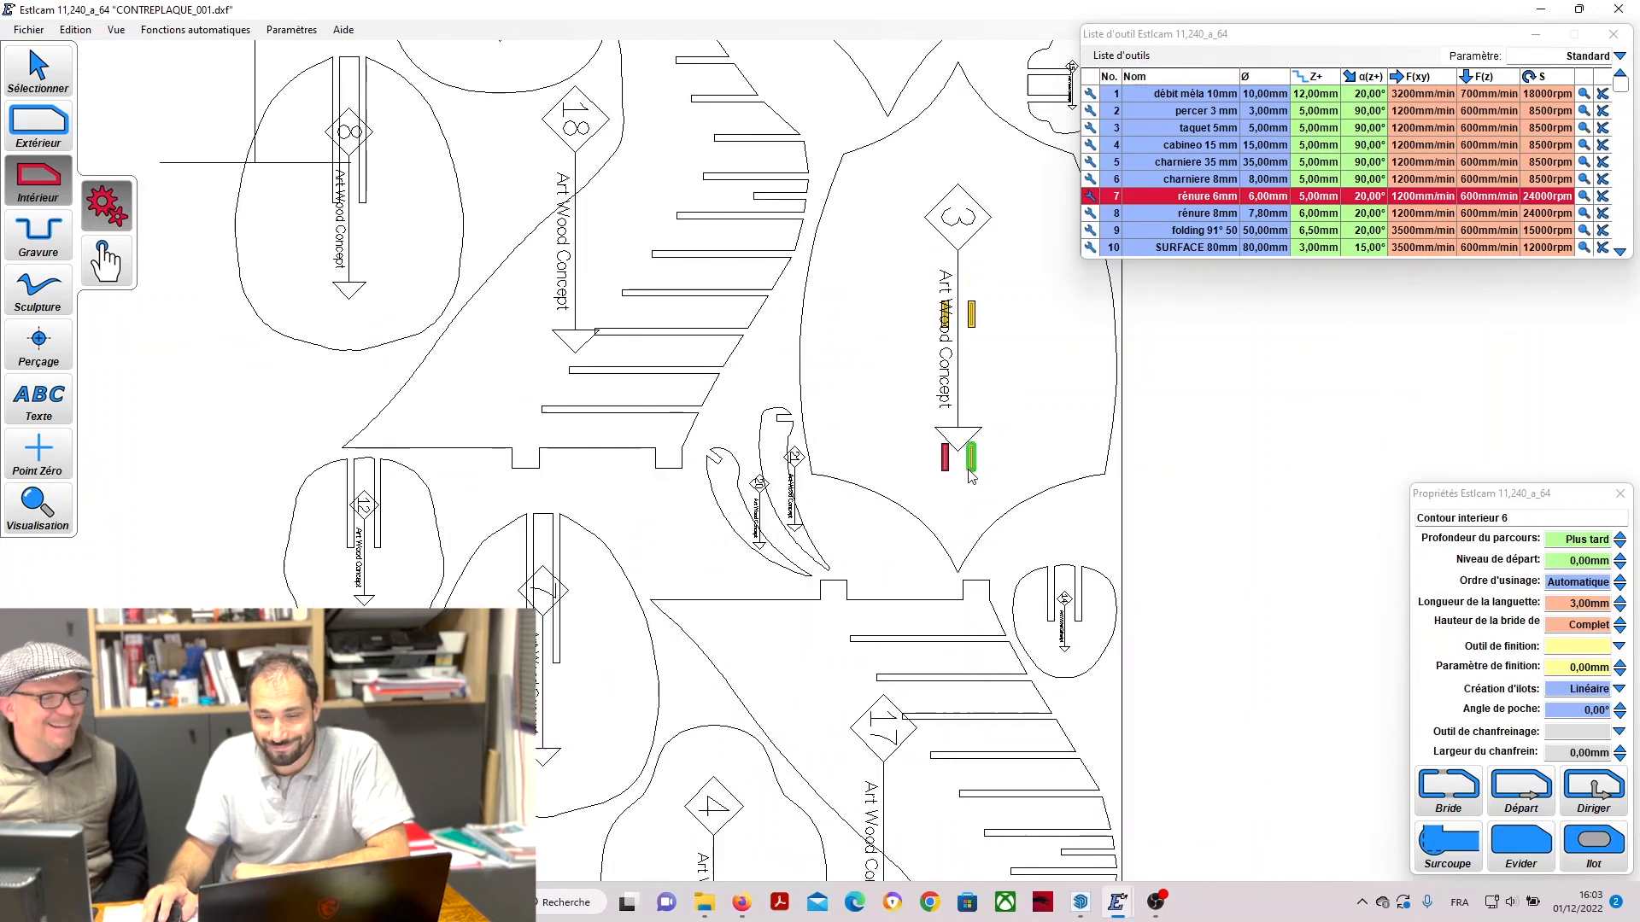
{"action": "scroll", "coordinate": [965, 566], "scroll_direction": "down", "scroll_amount": 2}
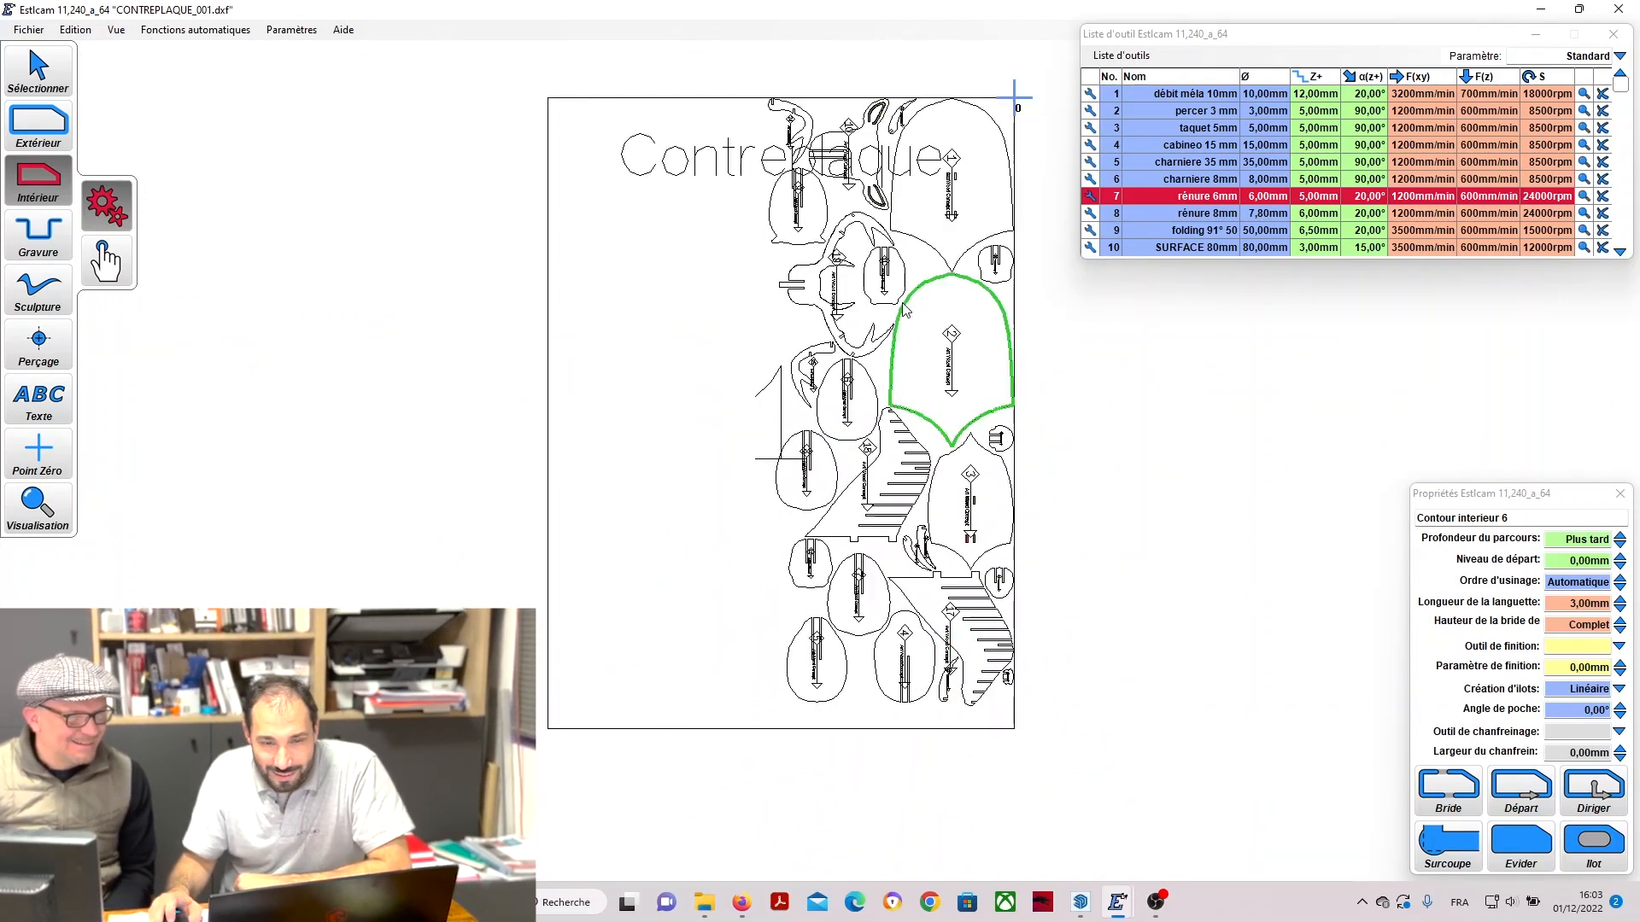
{"action": "left_click", "coordinate": [38, 124]}
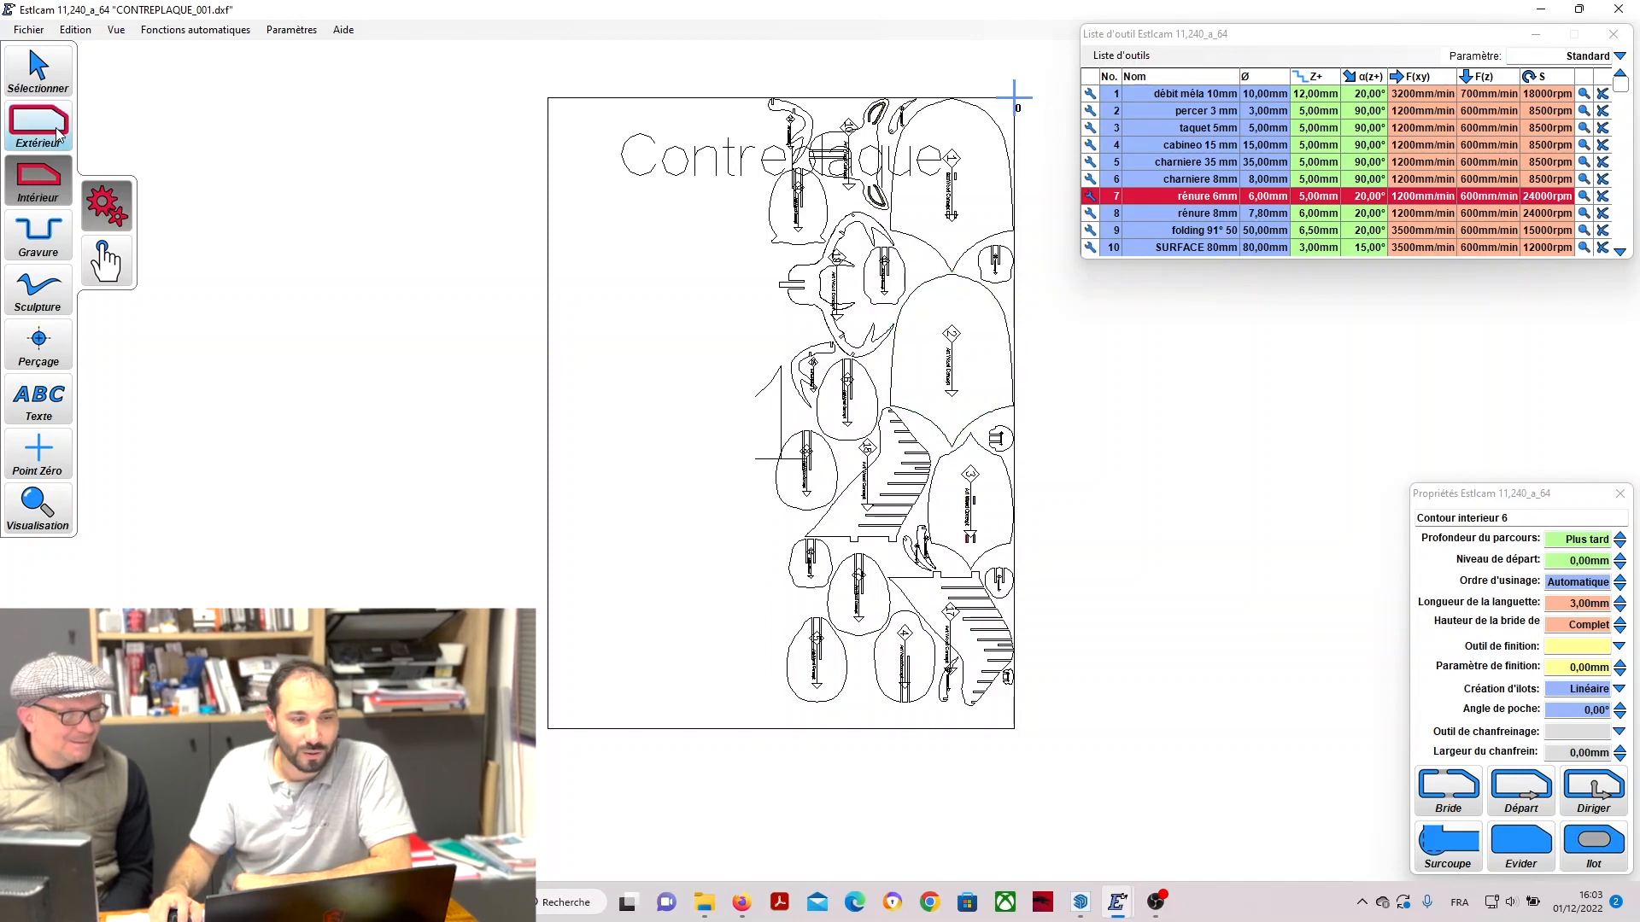
{"action": "scroll", "coordinate": [875, 728], "scroll_direction": "up", "scroll_amount": 5}
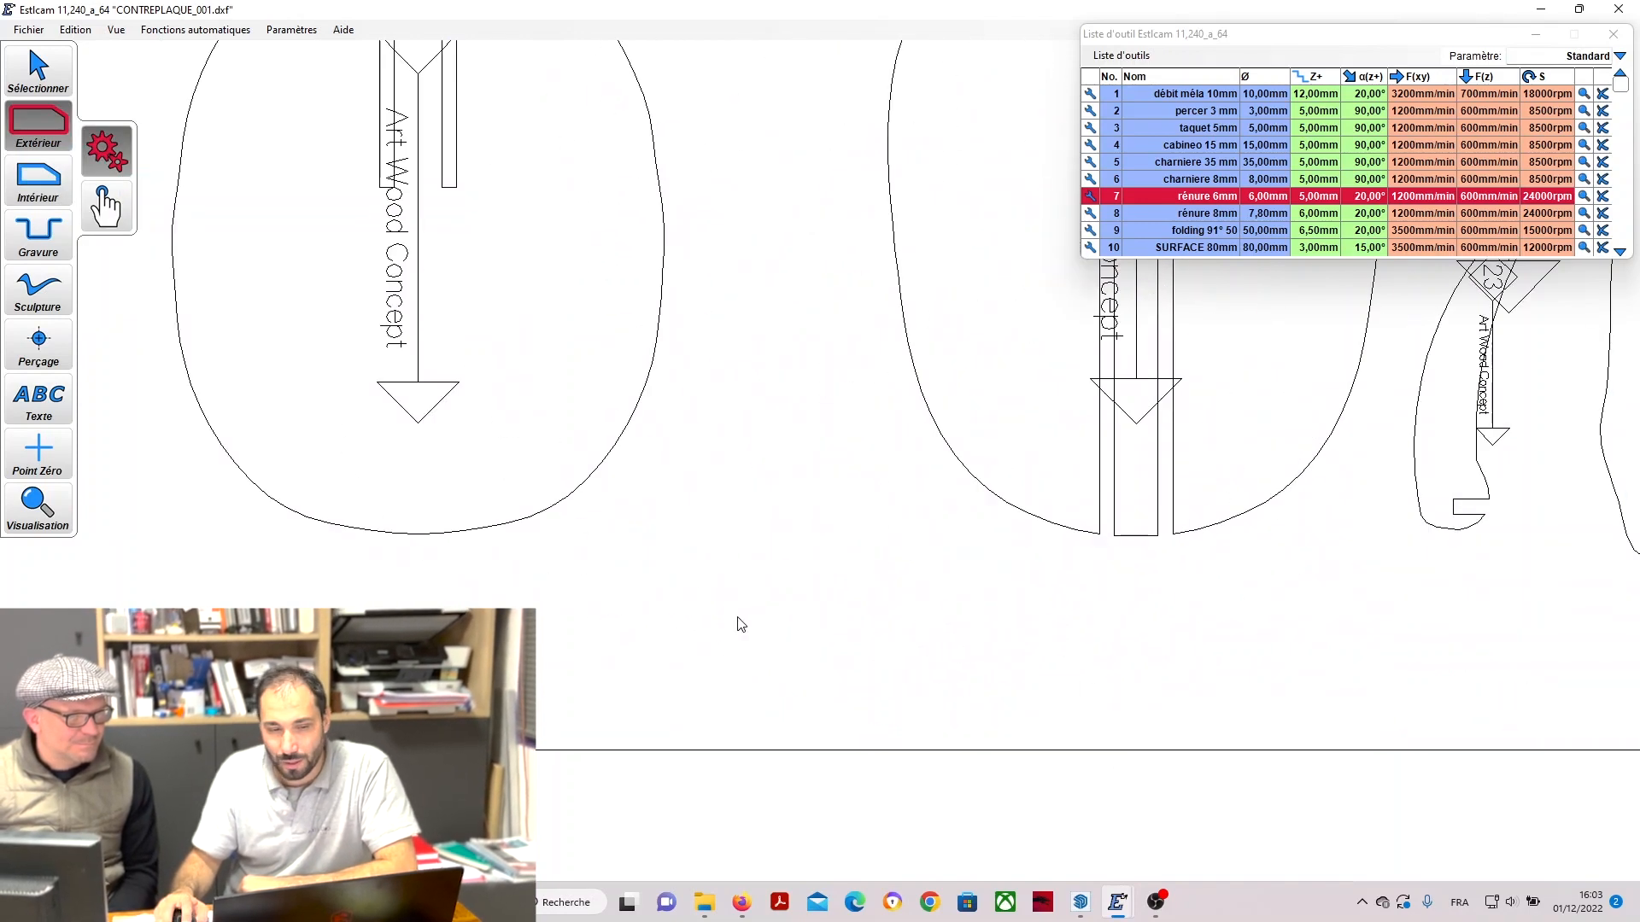
{"action": "left_click", "coordinate": [659, 525]}
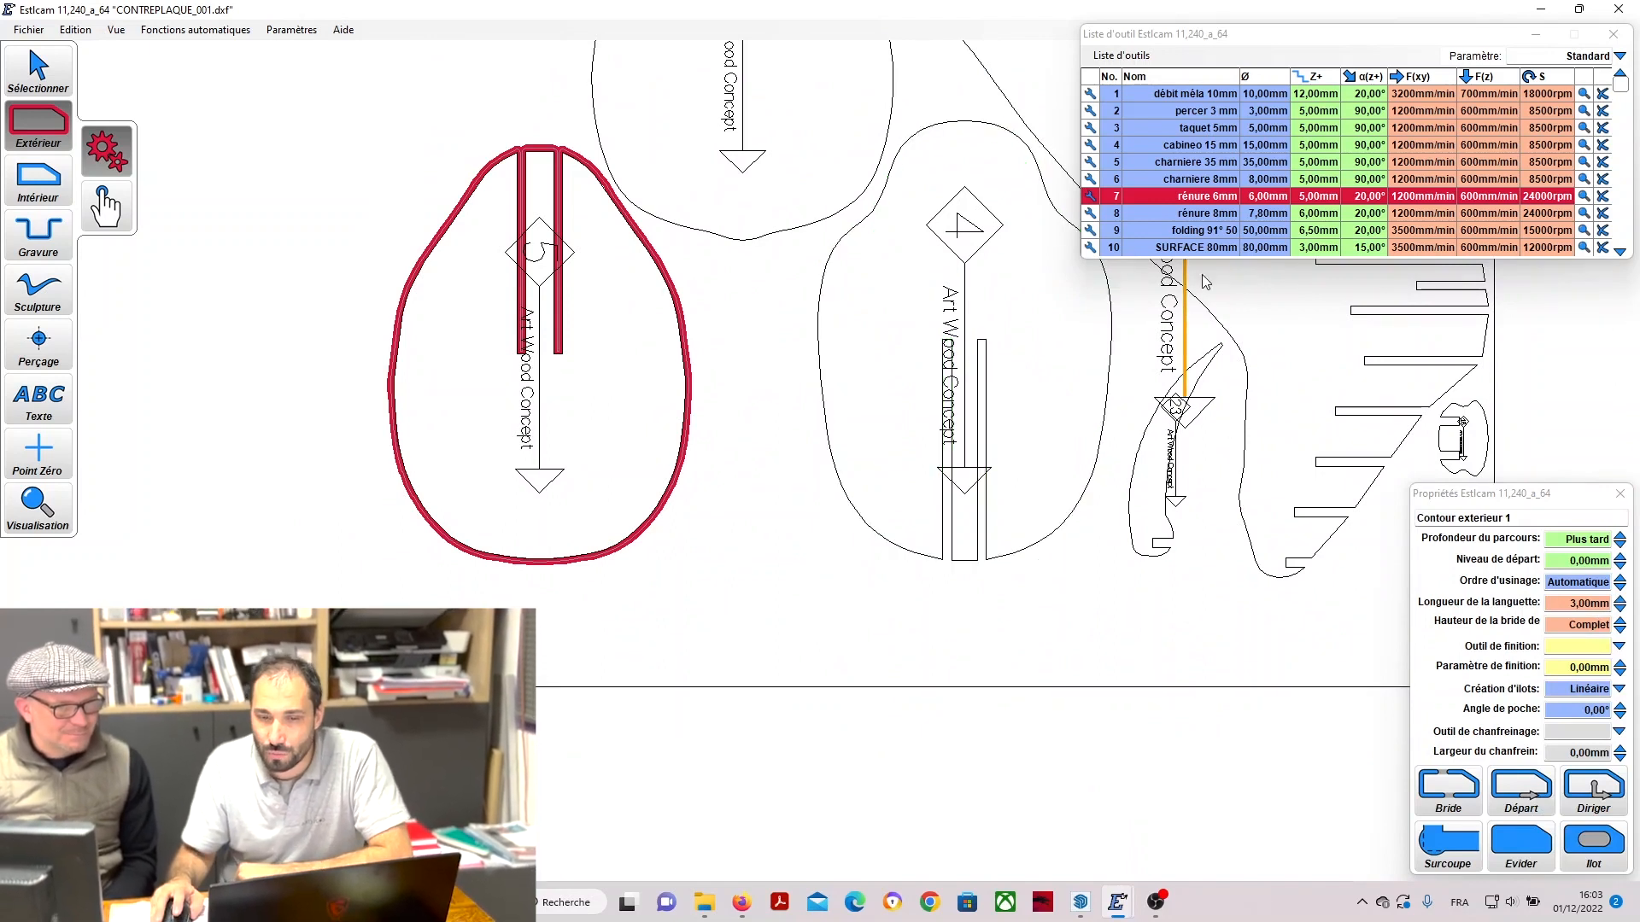
Compare the rênure 8mm and taquet 5mm tools on part 5's outside toolpath and keep rênure 8mm.
{"action": "double_click", "coordinate": [1223, 214]}
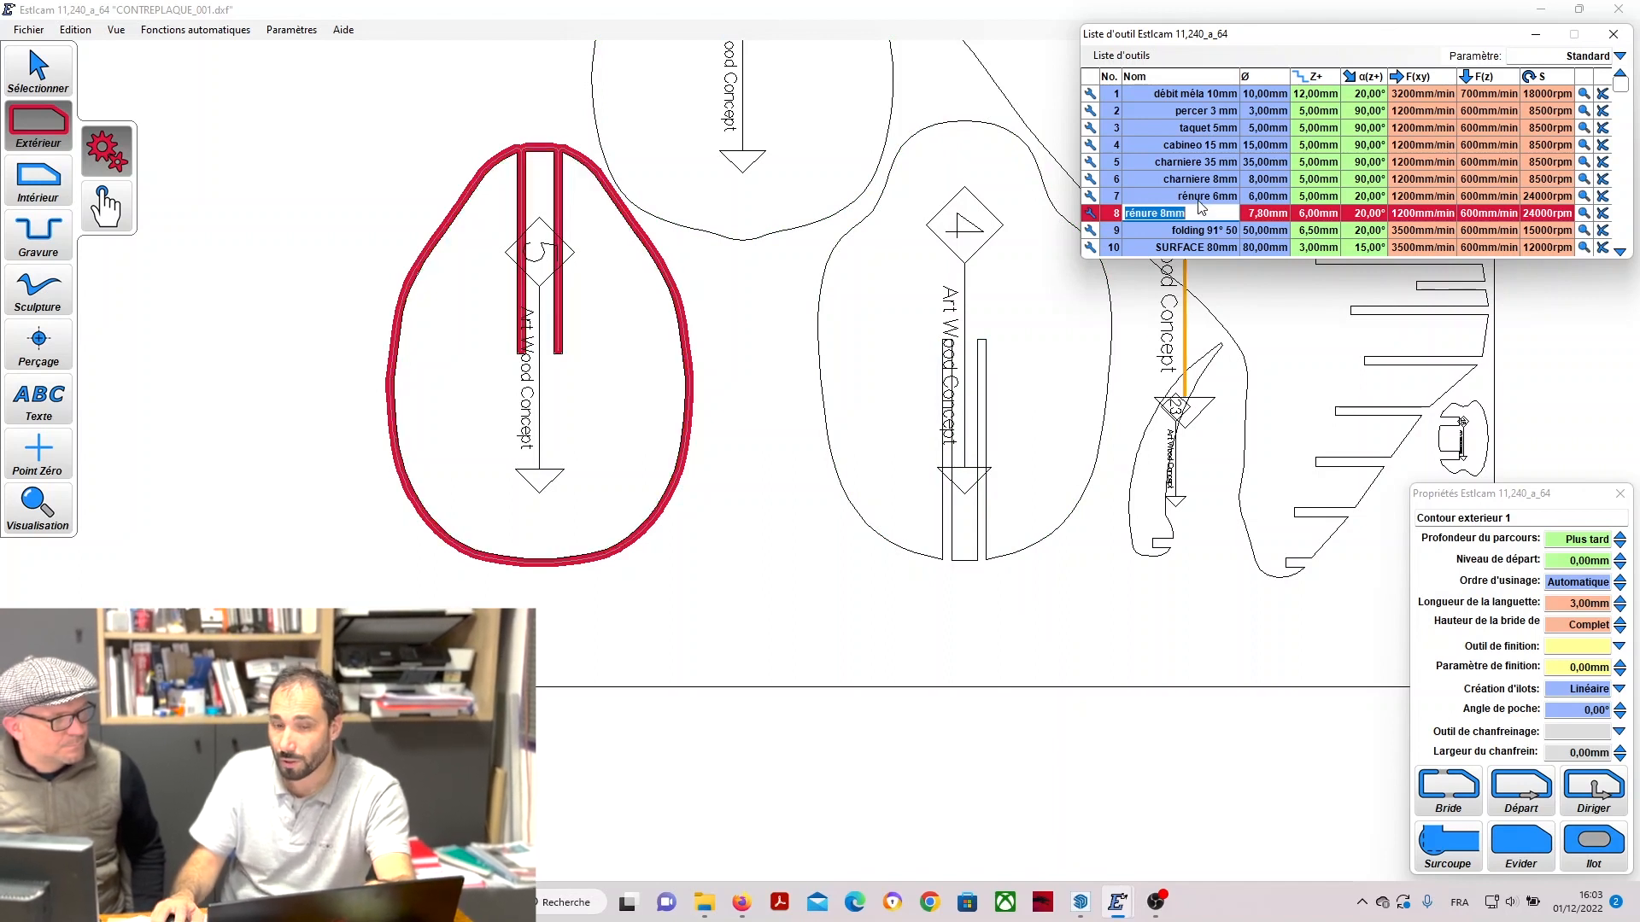
{"action": "left_click", "coordinate": [1146, 147]}
{"action": "left_click", "coordinate": [1141, 130]}
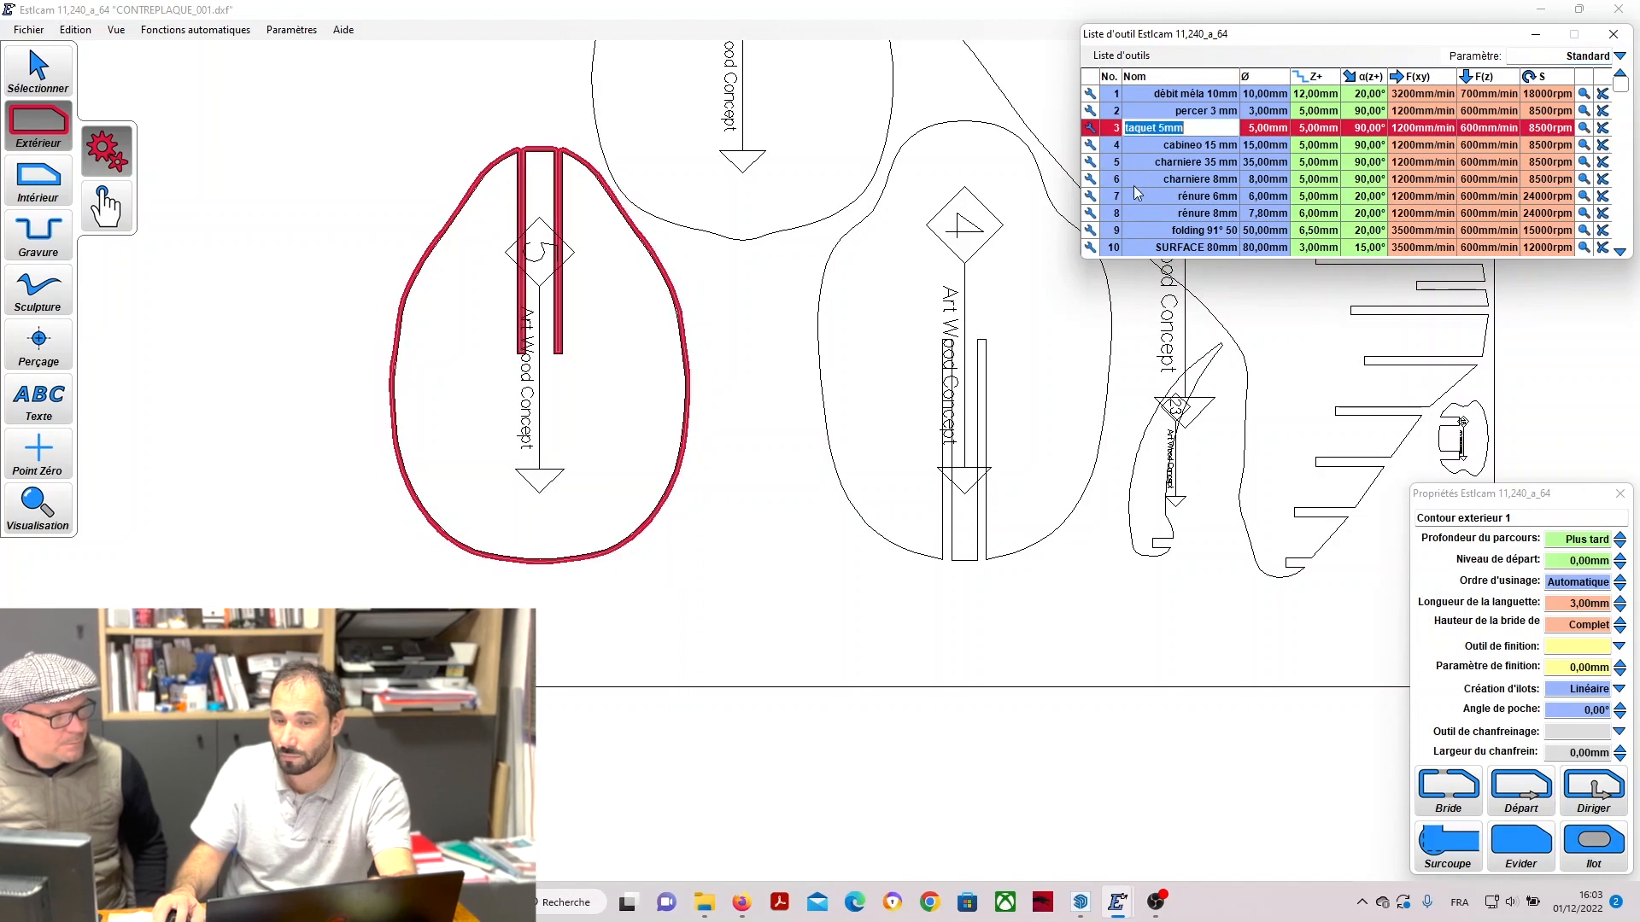
{"action": "left_click", "coordinate": [1150, 214]}
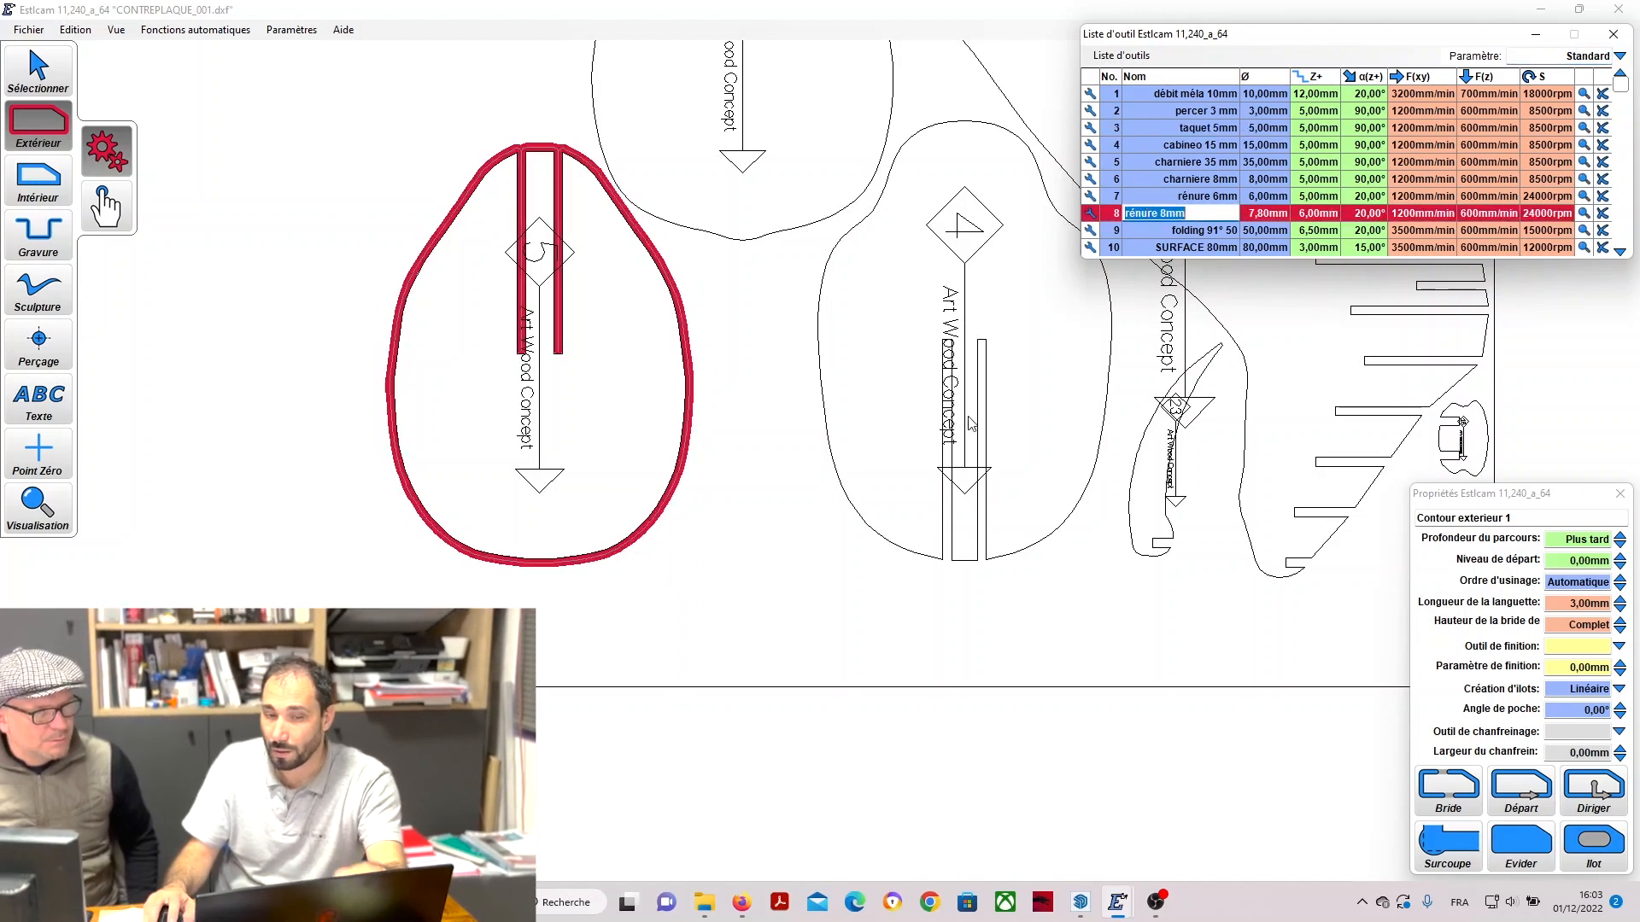
Create outside toolpaths with the rênure 8mm tool around parts 4, 23, 17 and the small part 16.
{"action": "left_click", "coordinate": [819, 300]}
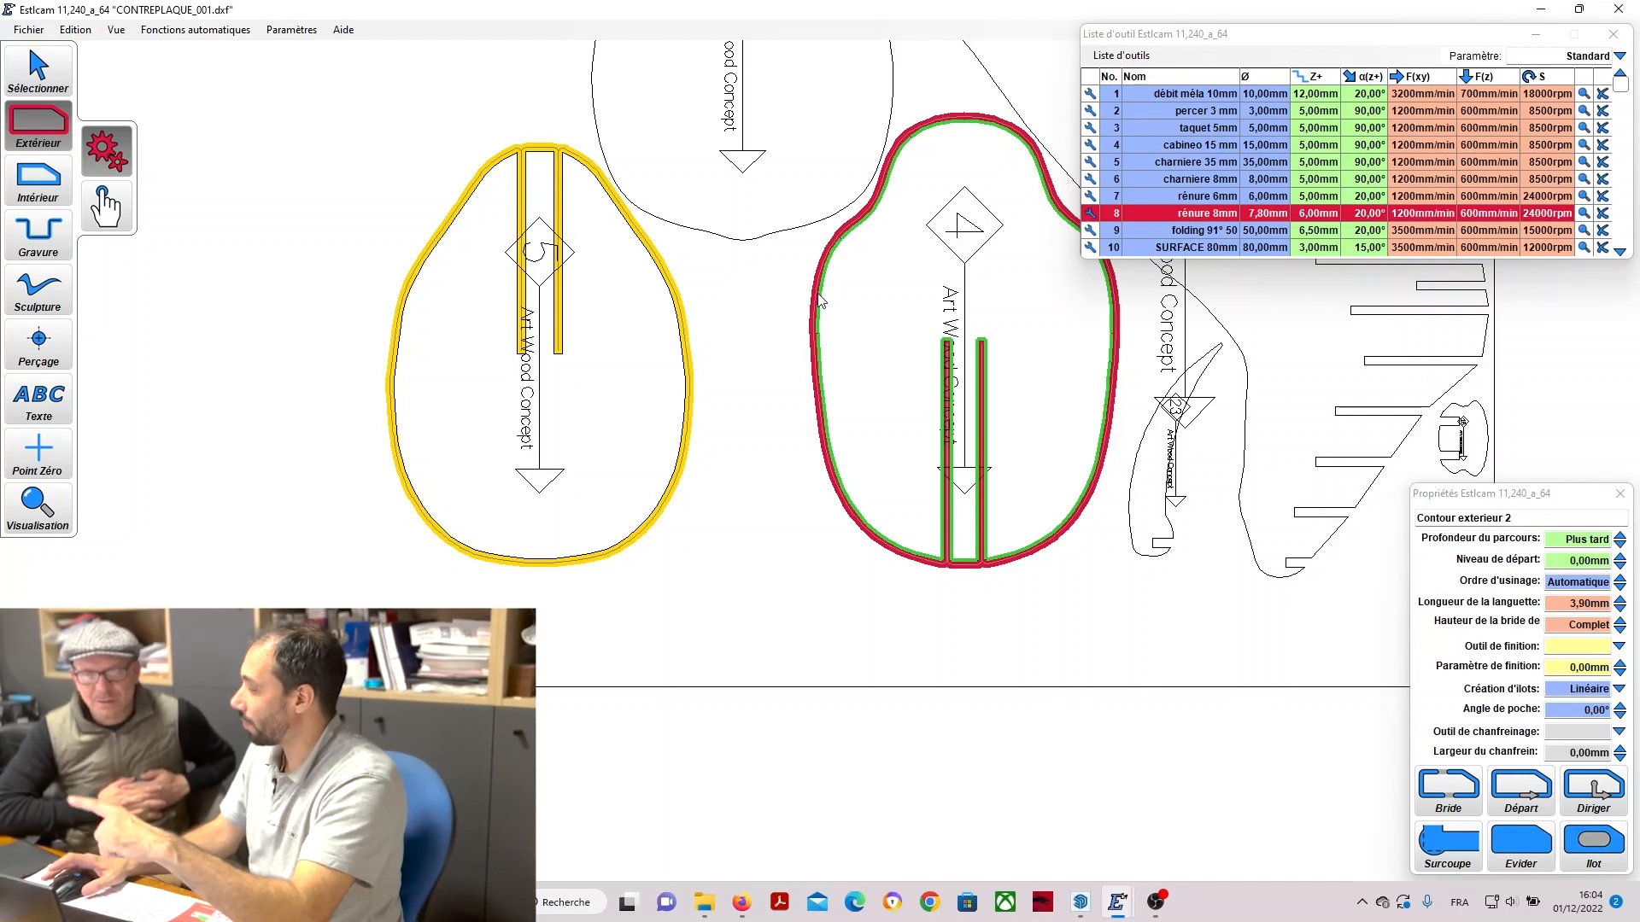
{"action": "scroll", "coordinate": [781, 422], "scroll_direction": "down", "scroll_amount": 3}
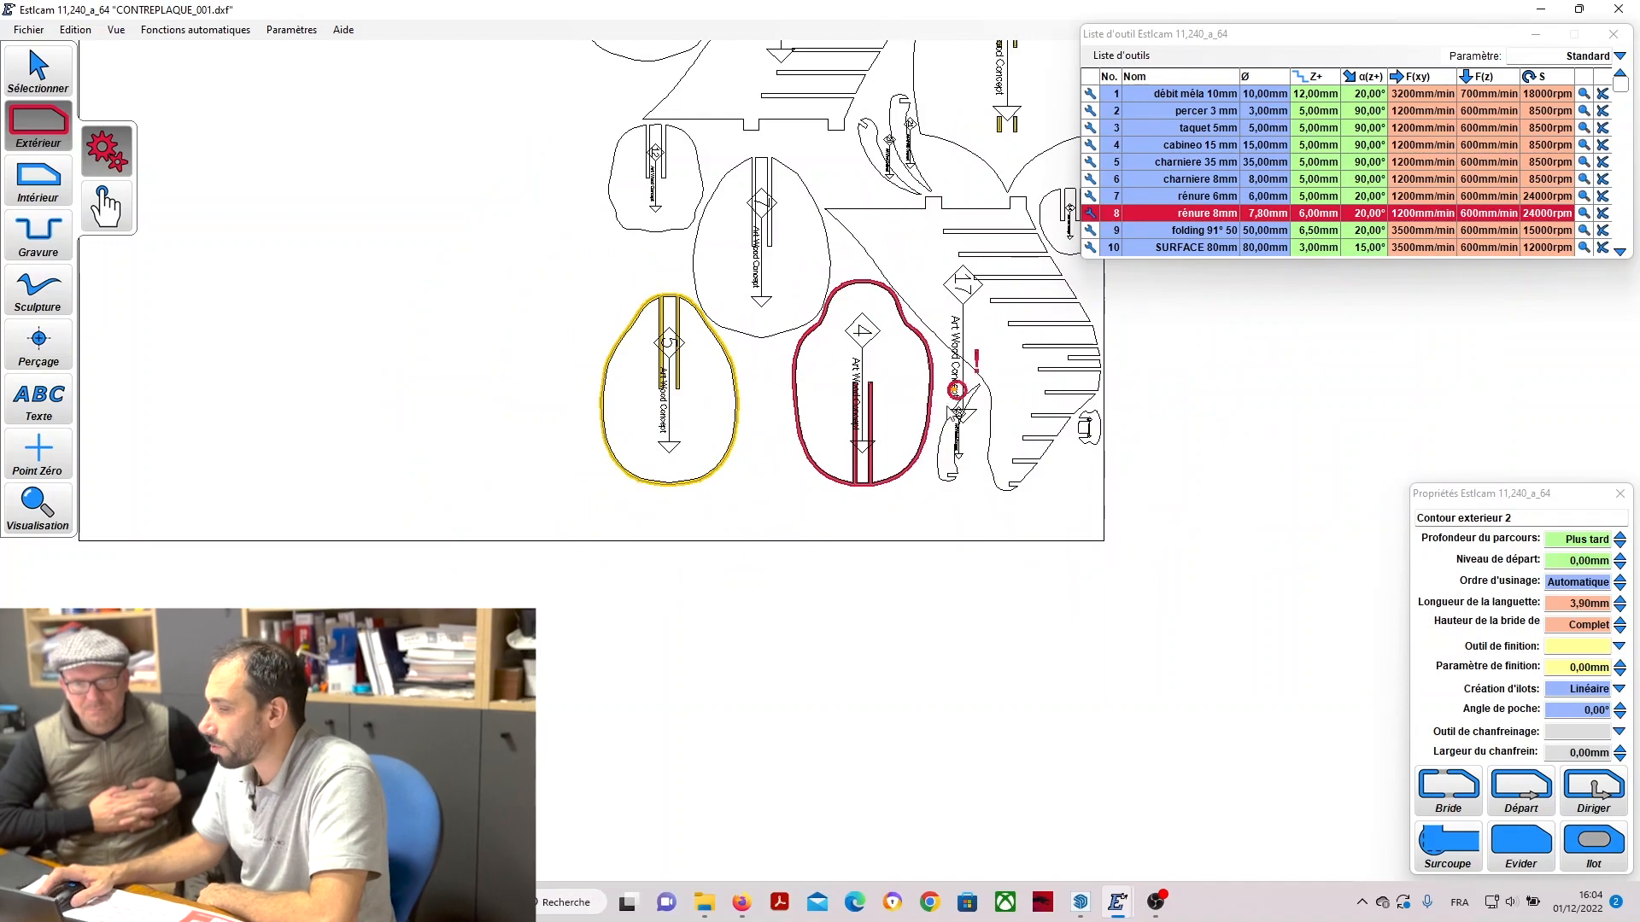
{"action": "scroll", "coordinate": [960, 468], "scroll_direction": "up", "scroll_amount": 5}
{"action": "left_click", "coordinate": [960, 468]}
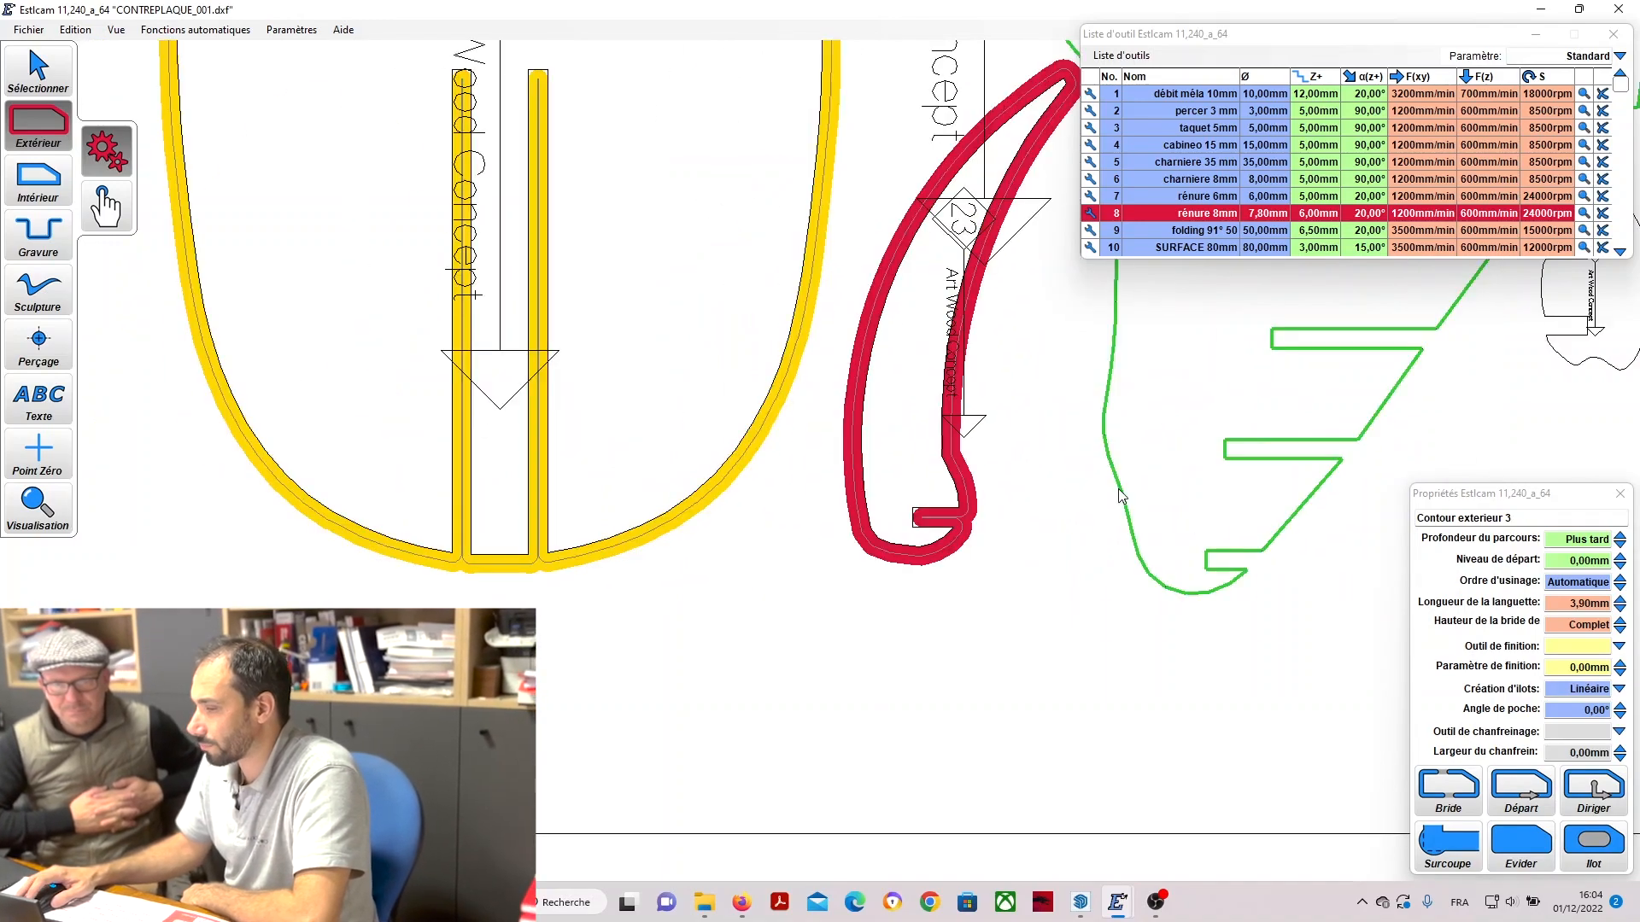
{"action": "left_click", "coordinate": [1095, 530]}
{"action": "scroll", "coordinate": [1162, 519], "scroll_direction": "down", "scroll_amount": 4}
{"action": "scroll", "coordinate": [1161, 521], "scroll_direction": "up", "scroll_amount": 4}
{"action": "left_click", "coordinate": [1164, 530]}
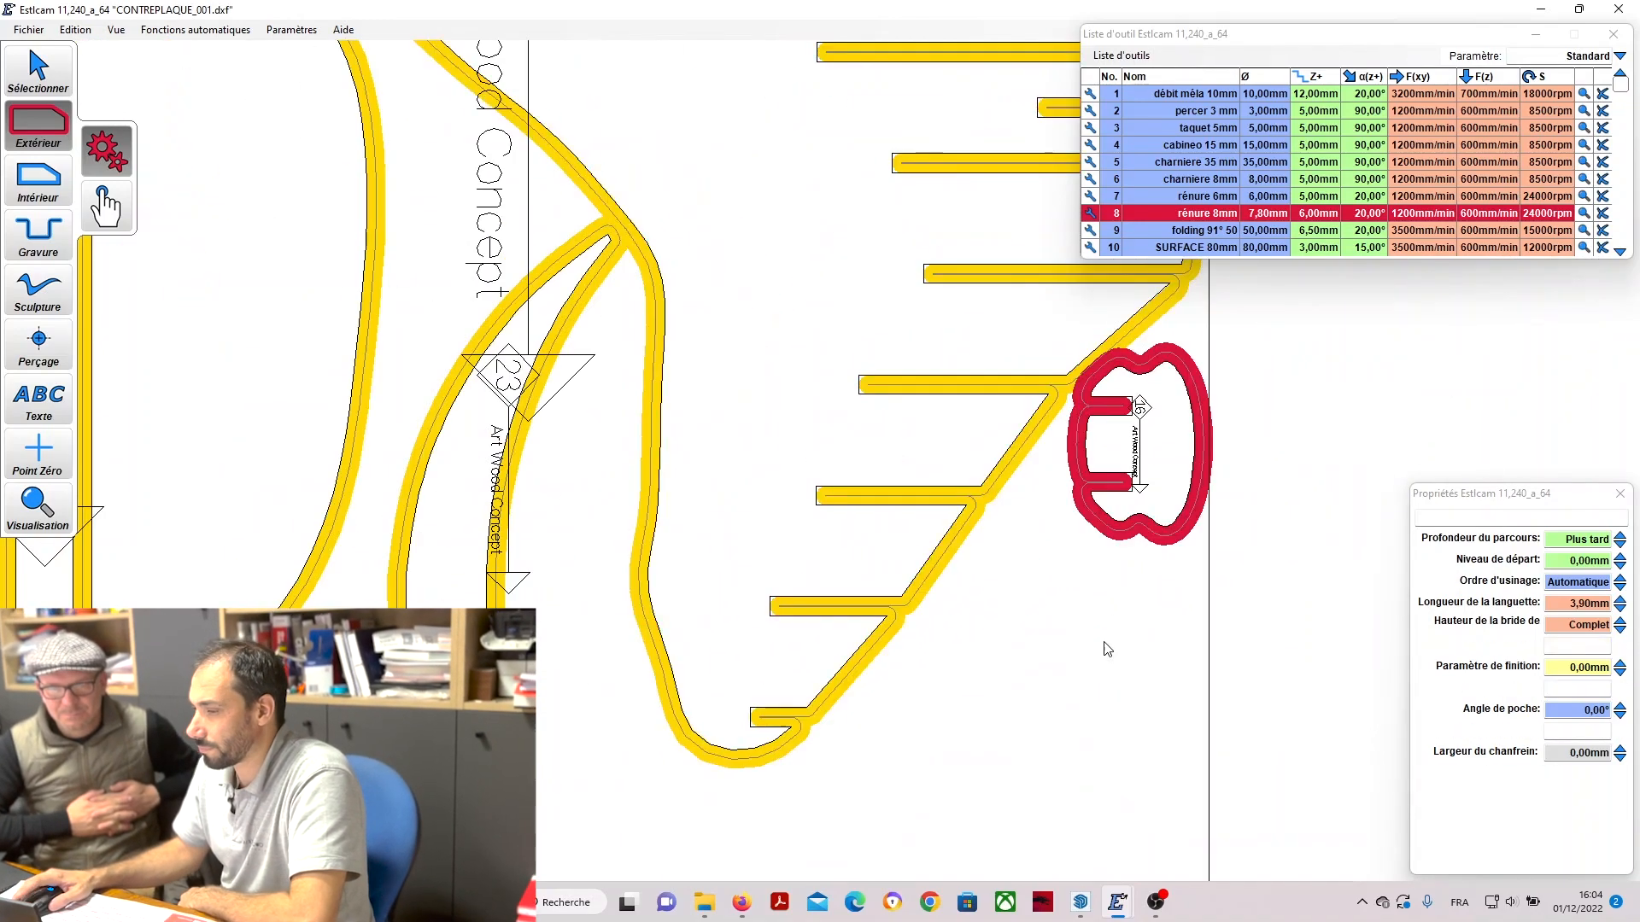
Create outside toolpaths with the rênure 8mm tool around parts 7, 12, 14, 3, 21 and 20.
{"action": "scroll", "coordinate": [1163, 529], "scroll_direction": "down", "scroll_amount": 2}
{"action": "left_click", "coordinate": [616, 273]}
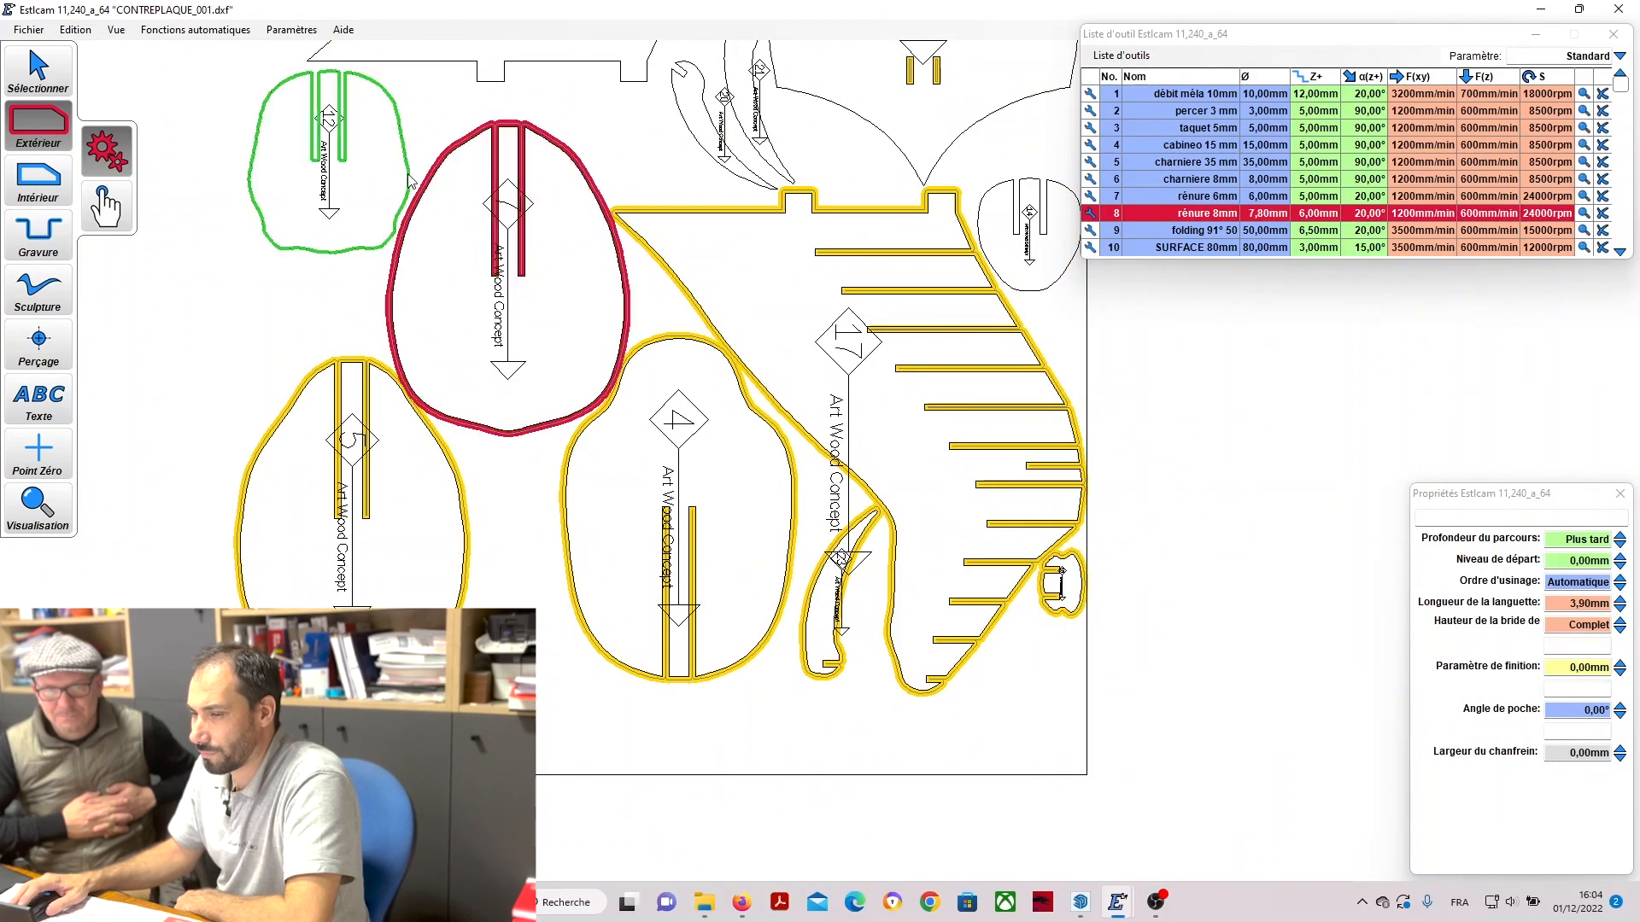
{"action": "scroll", "coordinate": [409, 174], "scroll_direction": "down", "scroll_amount": 3}
{"action": "scroll", "coordinate": [841, 316], "scroll_direction": "up", "scroll_amount": 5}
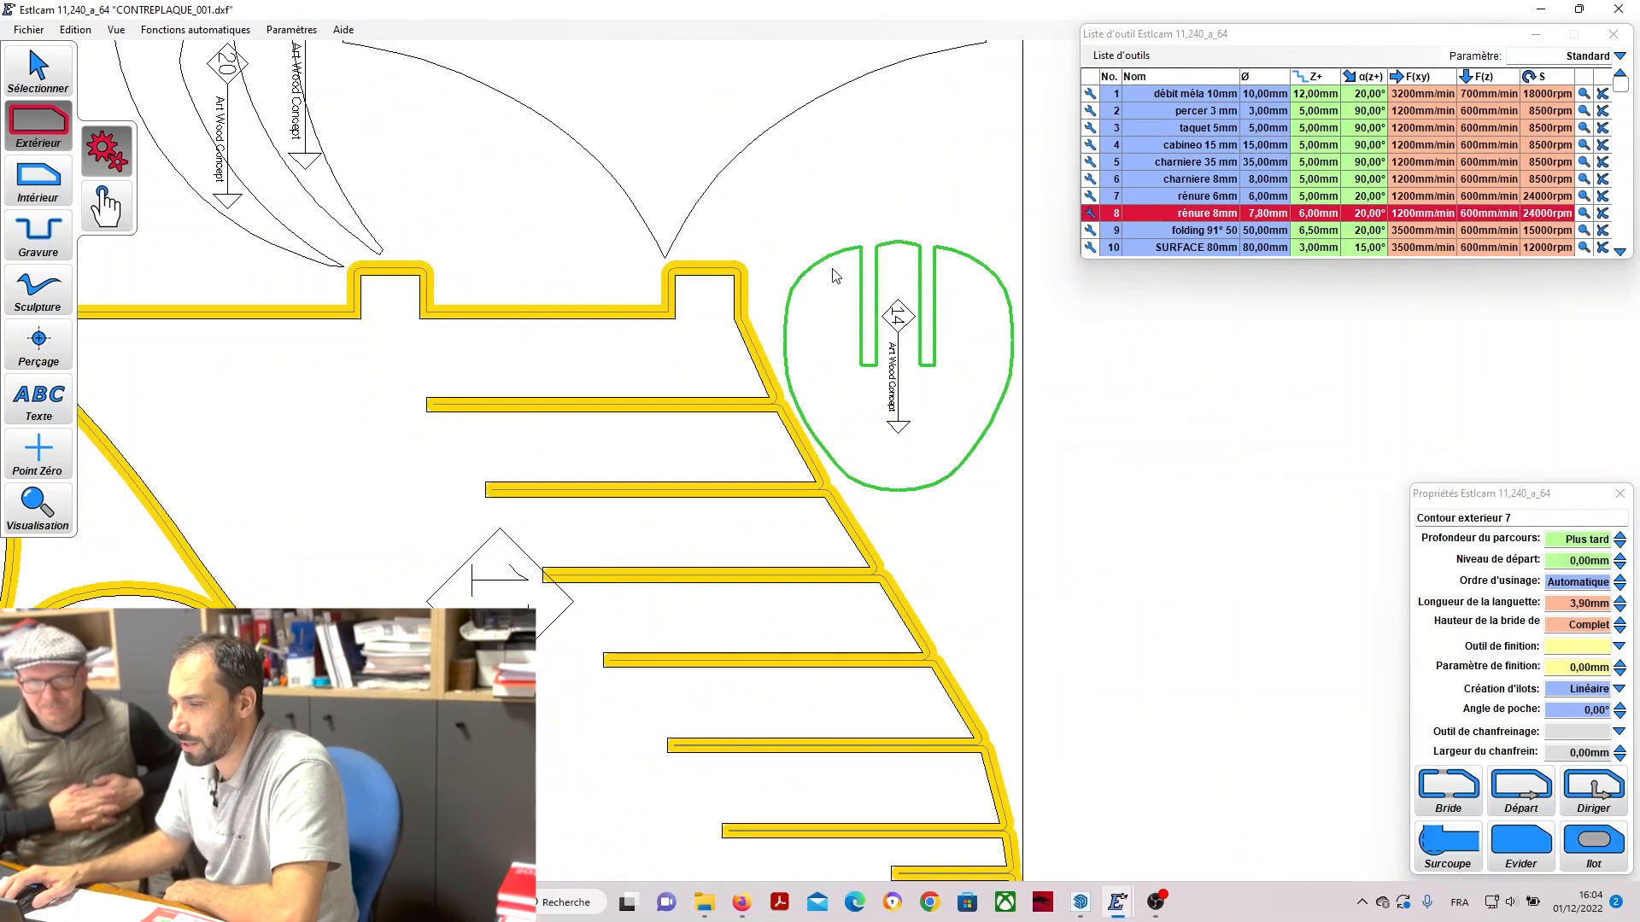
{"action": "left_click", "coordinate": [835, 267]}
{"action": "left_click", "coordinate": [729, 207]}
{"action": "left_click", "coordinate": [360, 210]}
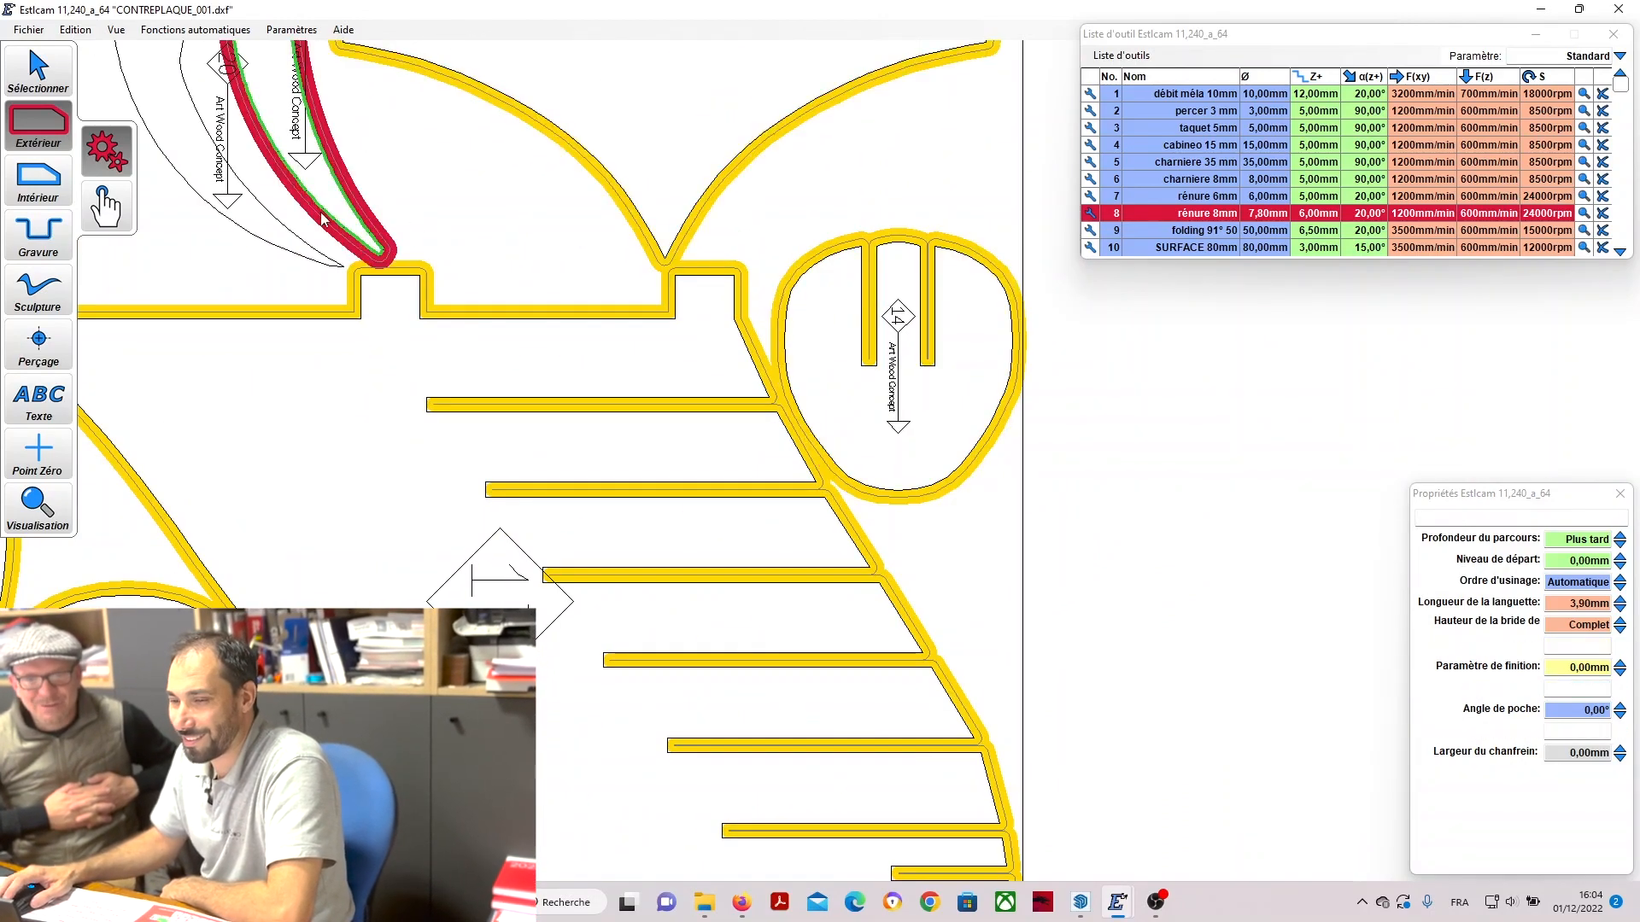
{"action": "scroll", "coordinate": [443, 209], "scroll_direction": "down", "scroll_amount": 3}
{"action": "scroll", "coordinate": [446, 205], "scroll_direction": "up", "scroll_amount": 2}
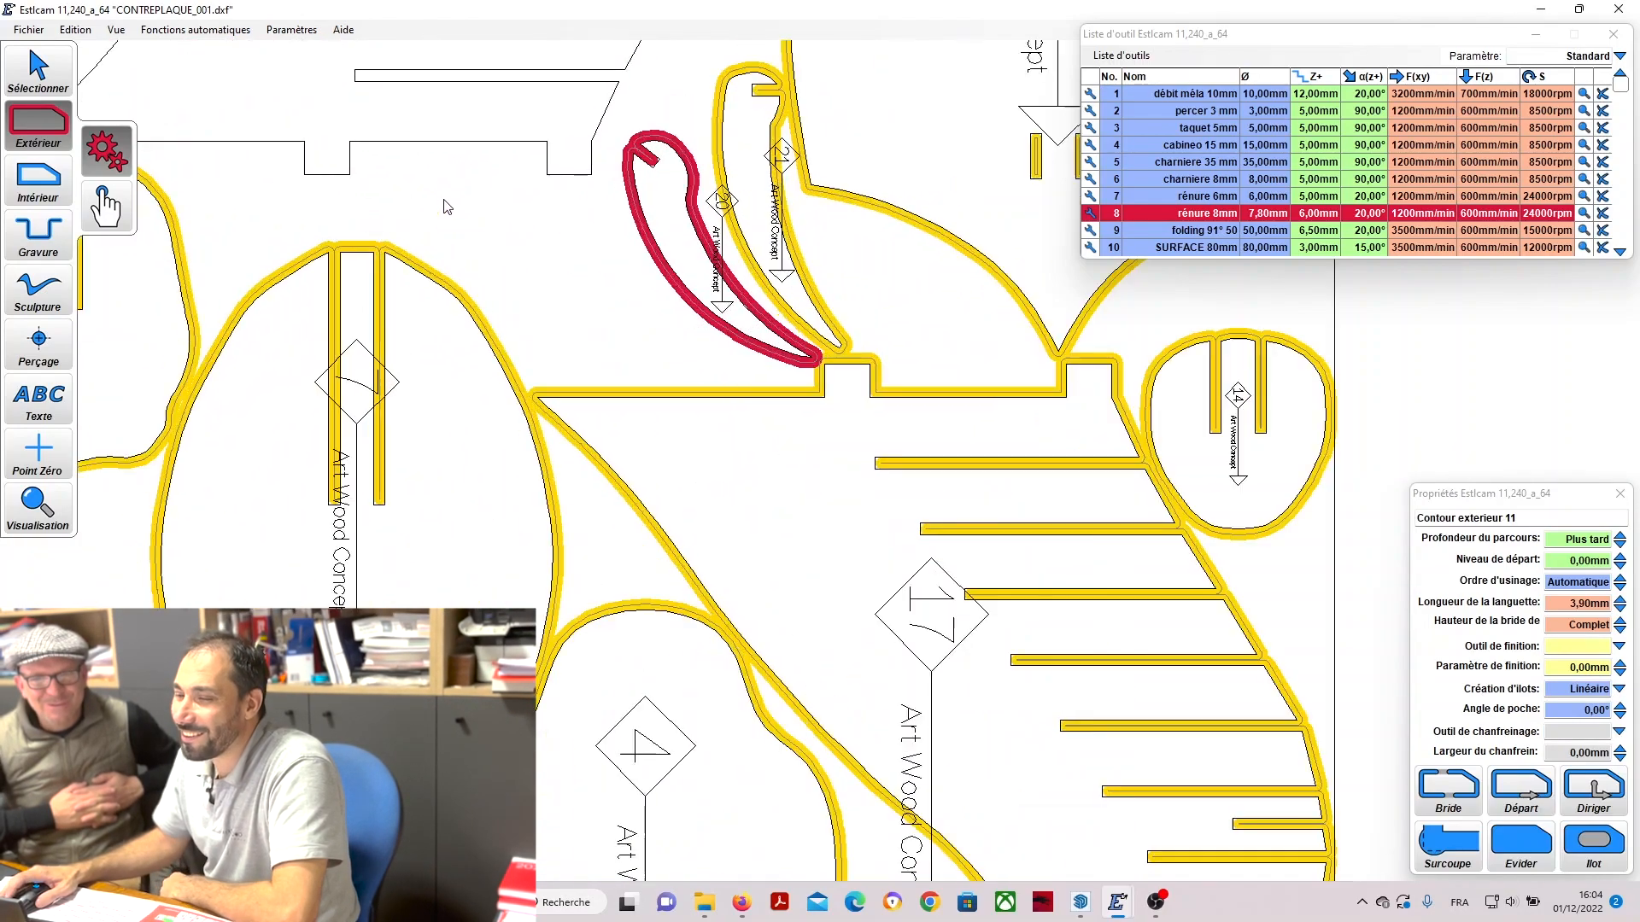
Create outside toolpaths around parts 18, 8, 6 and 2 and the small notched part between parts 2 and 3.
{"action": "left_click", "coordinate": [458, 152]}
{"action": "scroll", "coordinate": [459, 152], "scroll_direction": "down", "scroll_amount": 3}
{"action": "scroll", "coordinate": [529, 171], "scroll_direction": "up", "scroll_amount": 4}
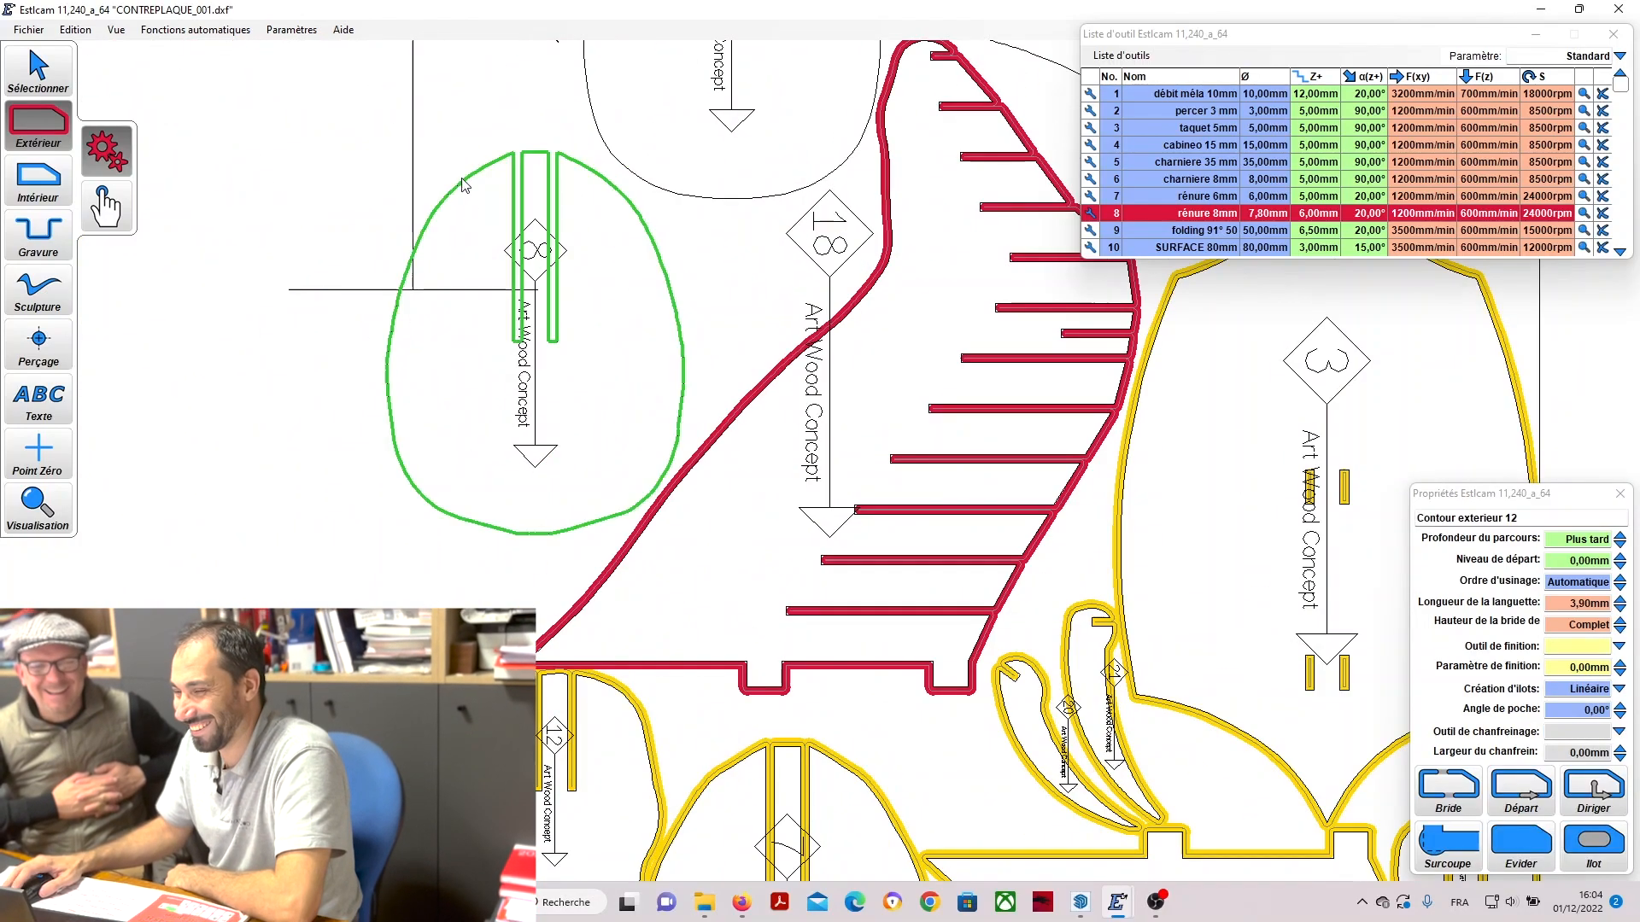
{"action": "left_click", "coordinate": [544, 170]}
{"action": "scroll", "coordinate": [544, 169], "scroll_direction": "down", "scroll_amount": 5}
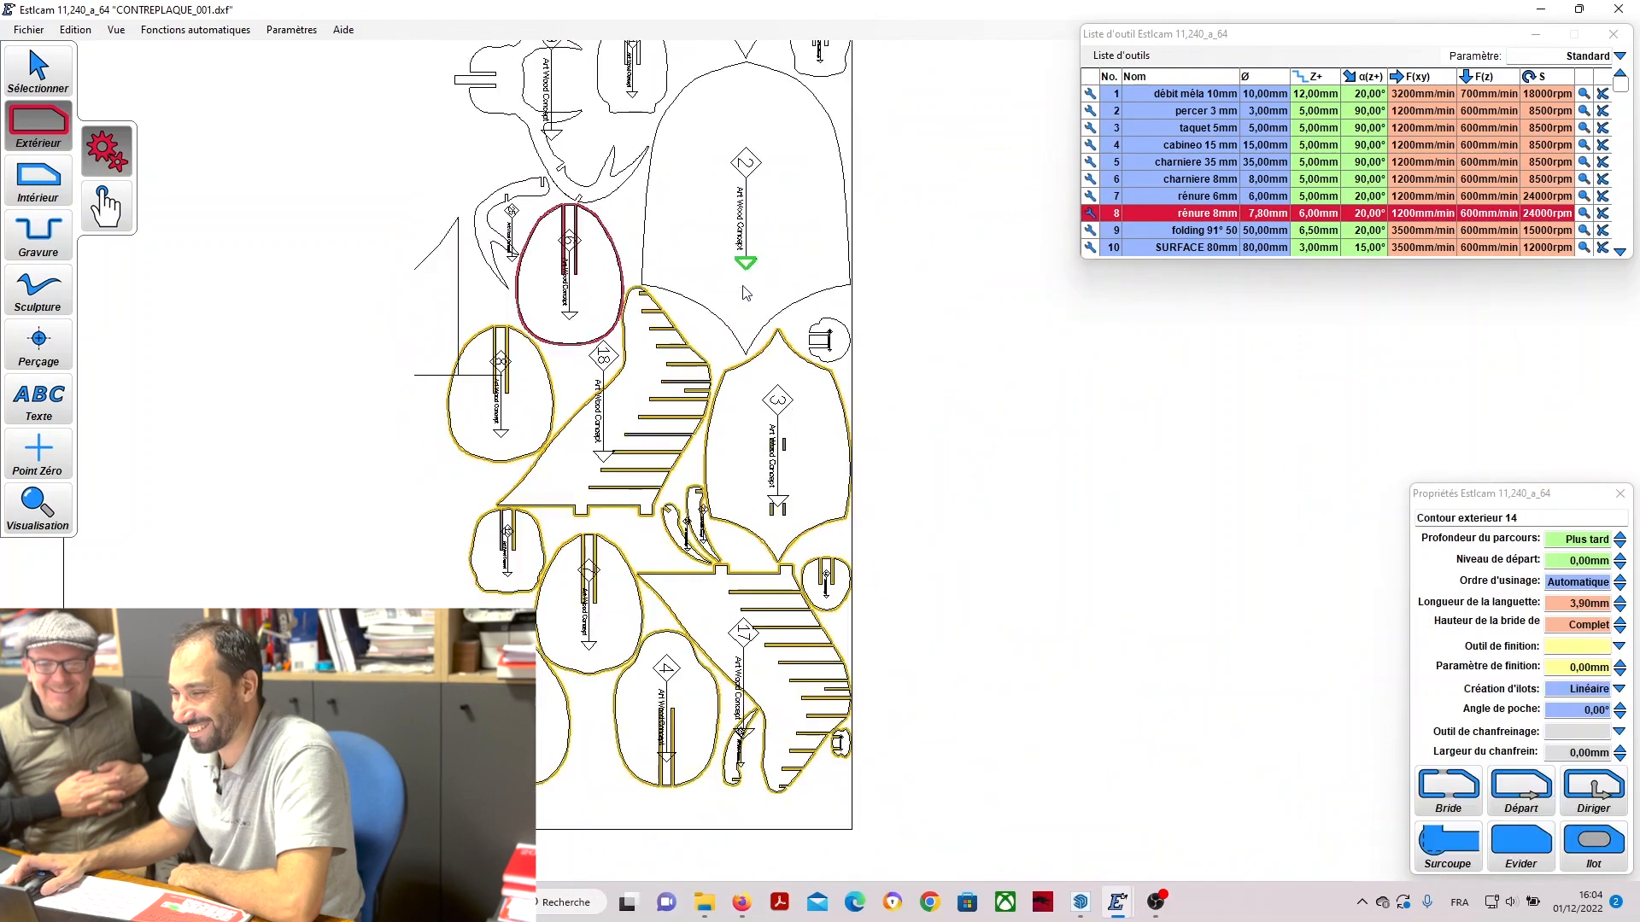
{"action": "scroll", "coordinate": [792, 353], "scroll_direction": "up", "scroll_amount": 5}
{"action": "left_click", "coordinate": [812, 368]}
{"action": "left_click", "coordinate": [1046, 384]}
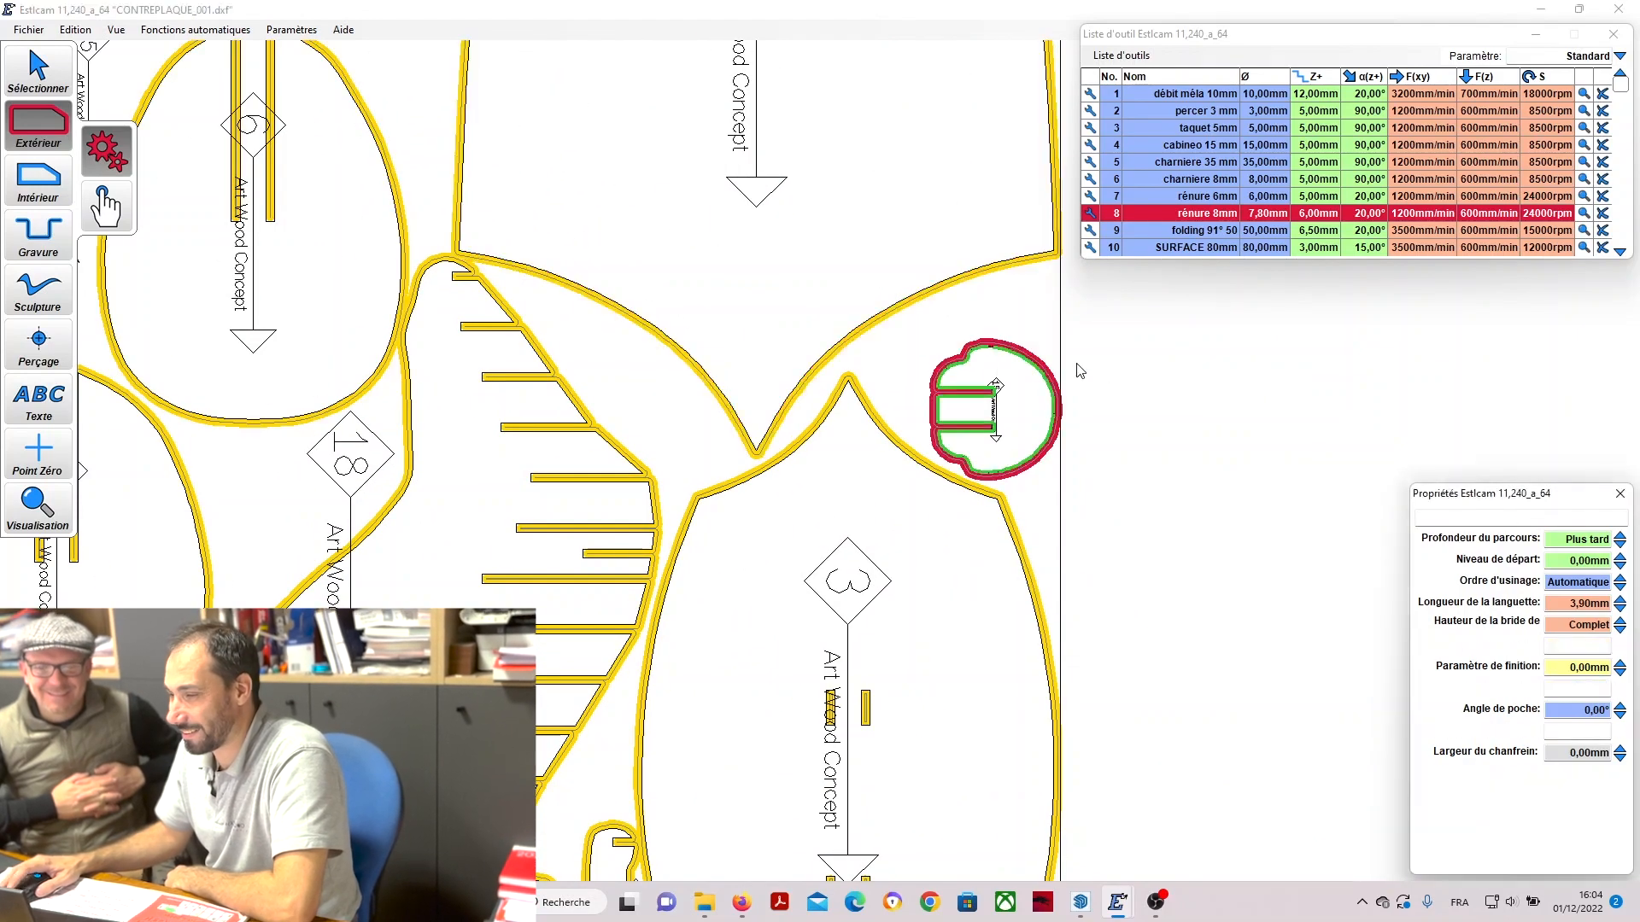
Create outside toolpaths around part 25, the antler-shaped part 19 and the small slotted part nested inside it.
{"action": "scroll", "coordinate": [651, 226], "scroll_direction": "down", "scroll_amount": 3}
{"action": "scroll", "coordinate": [731, 280], "scroll_direction": "up", "scroll_amount": 3}
{"action": "left_click", "coordinate": [750, 284]}
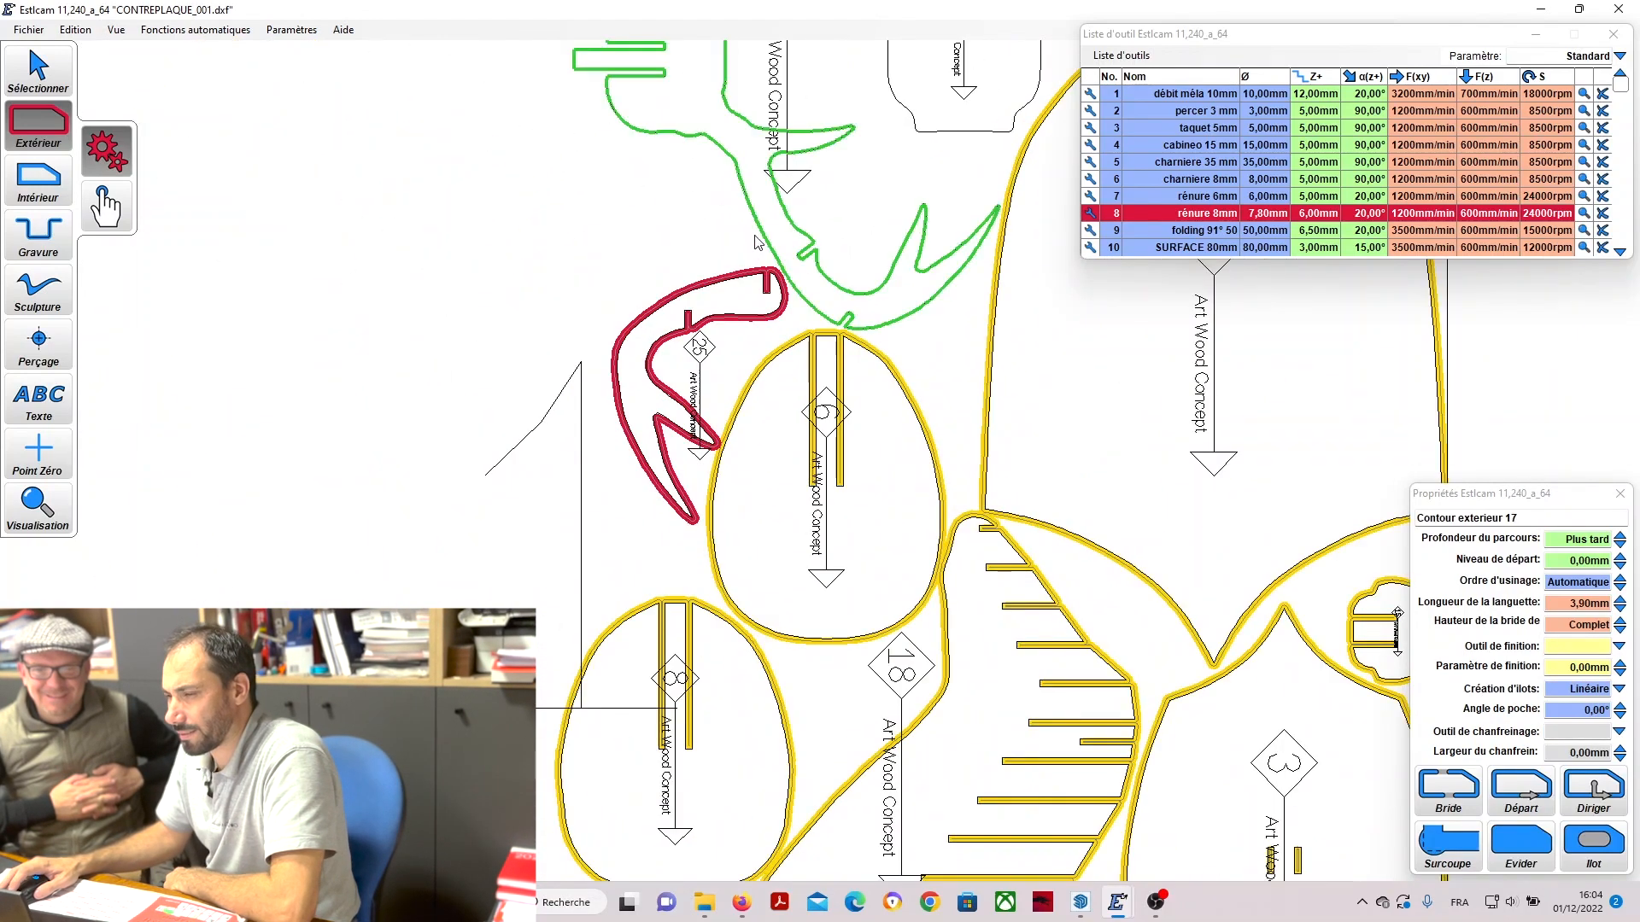
{"action": "left_click", "coordinate": [761, 239]}
{"action": "left_click", "coordinate": [921, 164]}
{"action": "scroll", "coordinate": [922, 163], "scroll_direction": "down", "scroll_amount": 3}
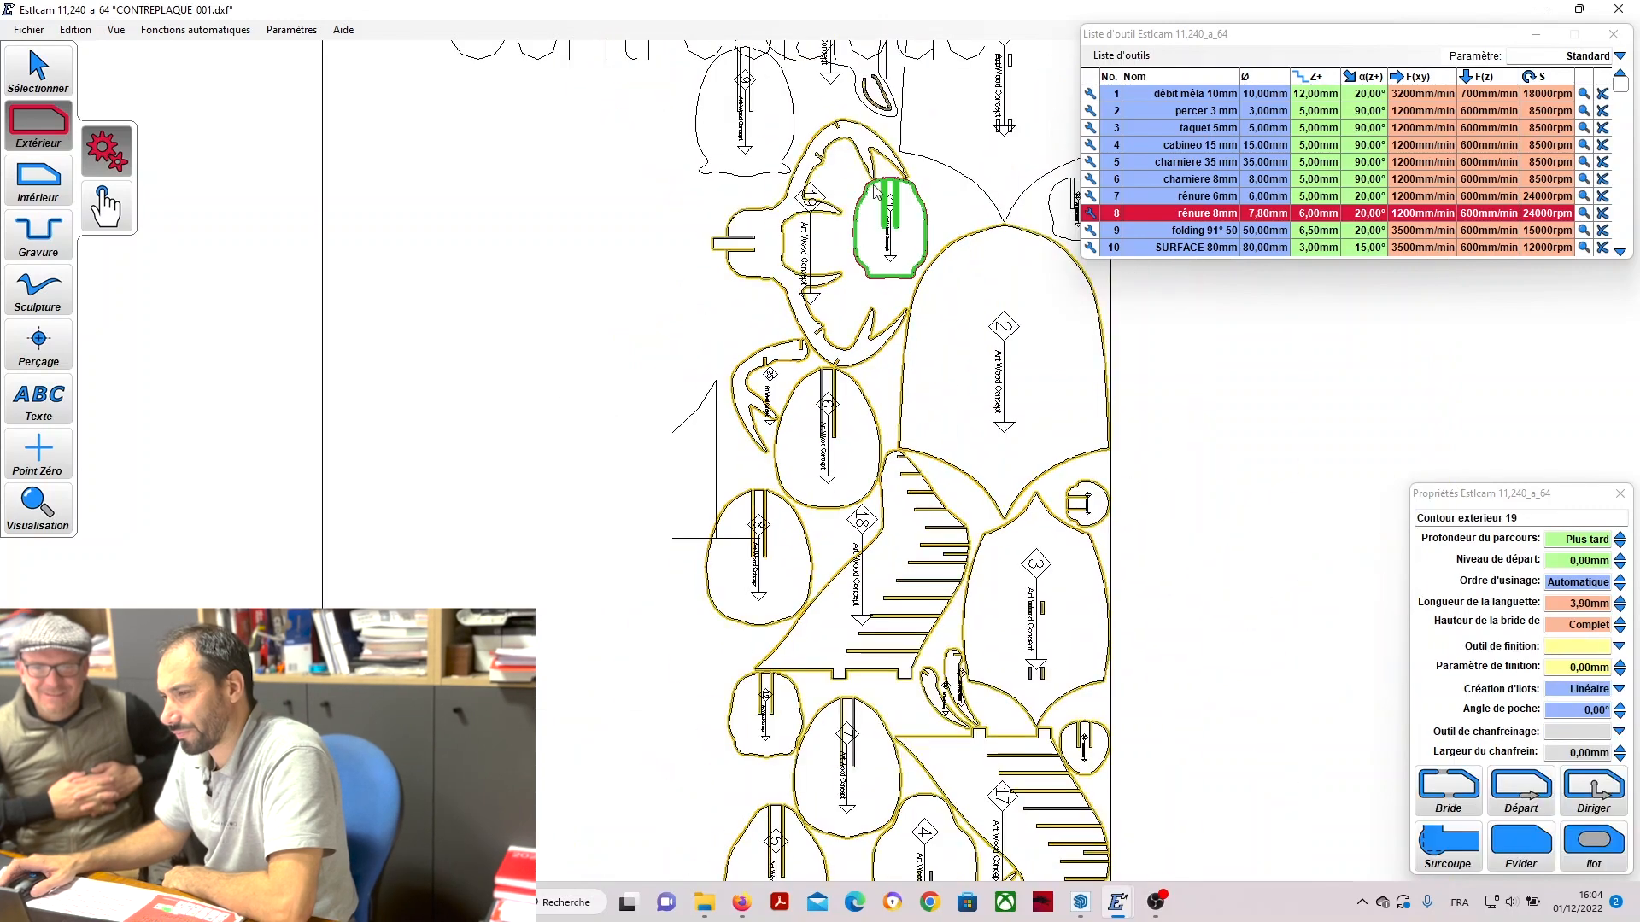
Create outside toolpaths with the rênure 8mm tool around parts 1, 9 and 10.
{"action": "scroll", "coordinate": [925, 157], "scroll_direction": "up", "scroll_amount": 2}
{"action": "left_click", "coordinate": [925, 151]}
{"action": "left_click", "coordinate": [720, 131]}
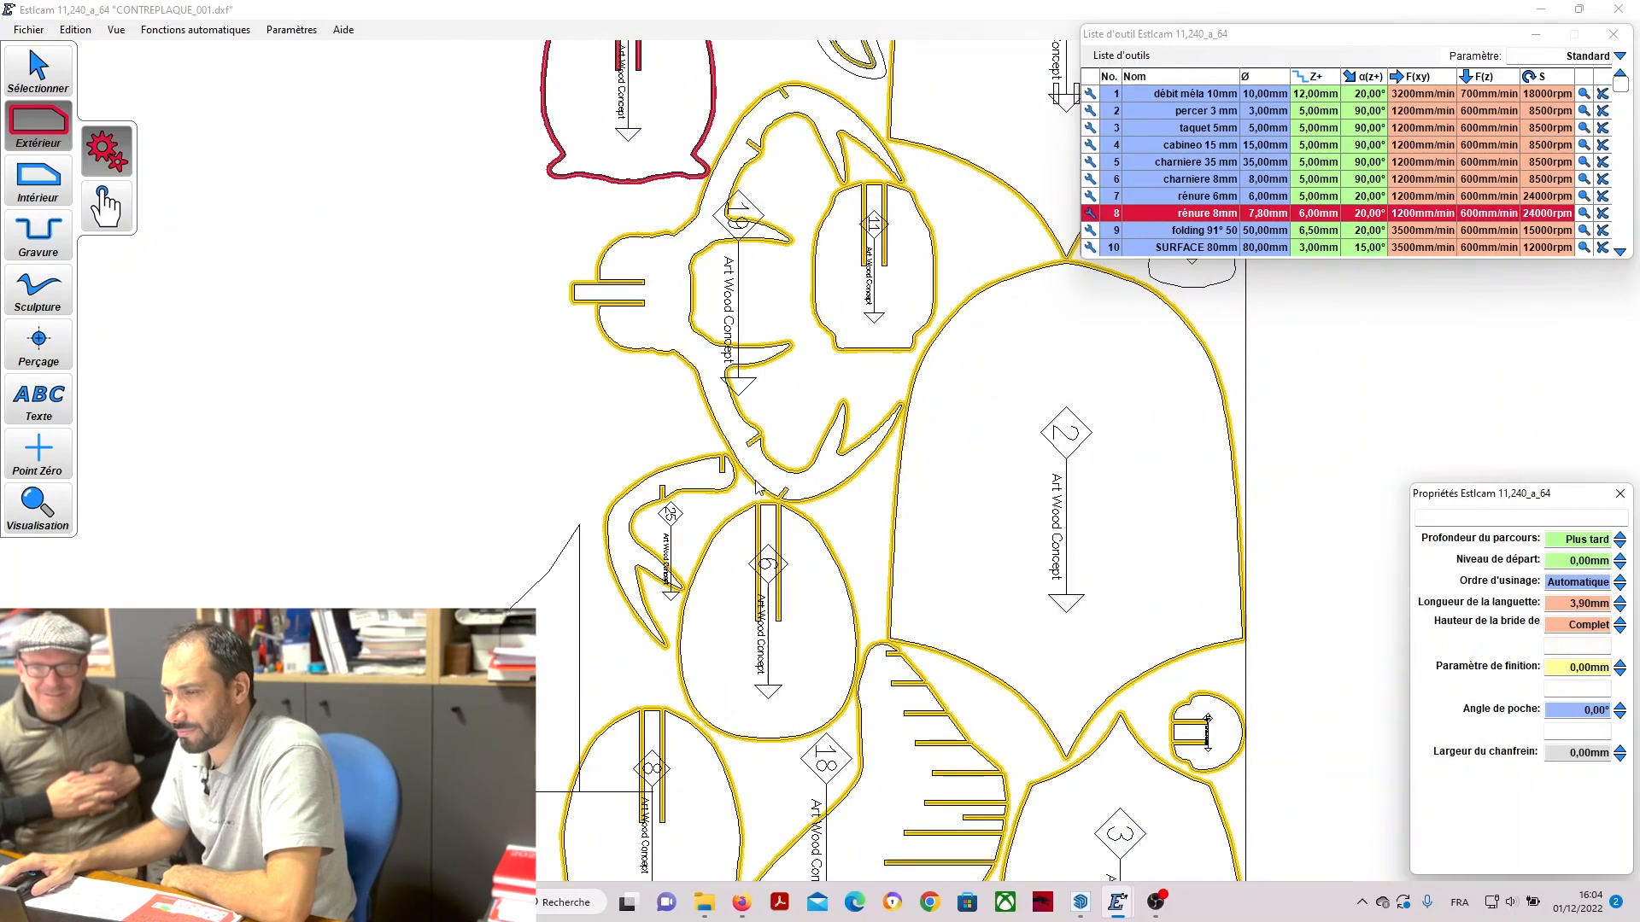
{"action": "scroll", "coordinate": [735, 256], "scroll_direction": "down", "scroll_amount": 3}
{"action": "left_click", "coordinate": [746, 337]}
{"action": "scroll", "coordinate": [746, 337], "scroll_direction": "up", "scroll_amount": 3}
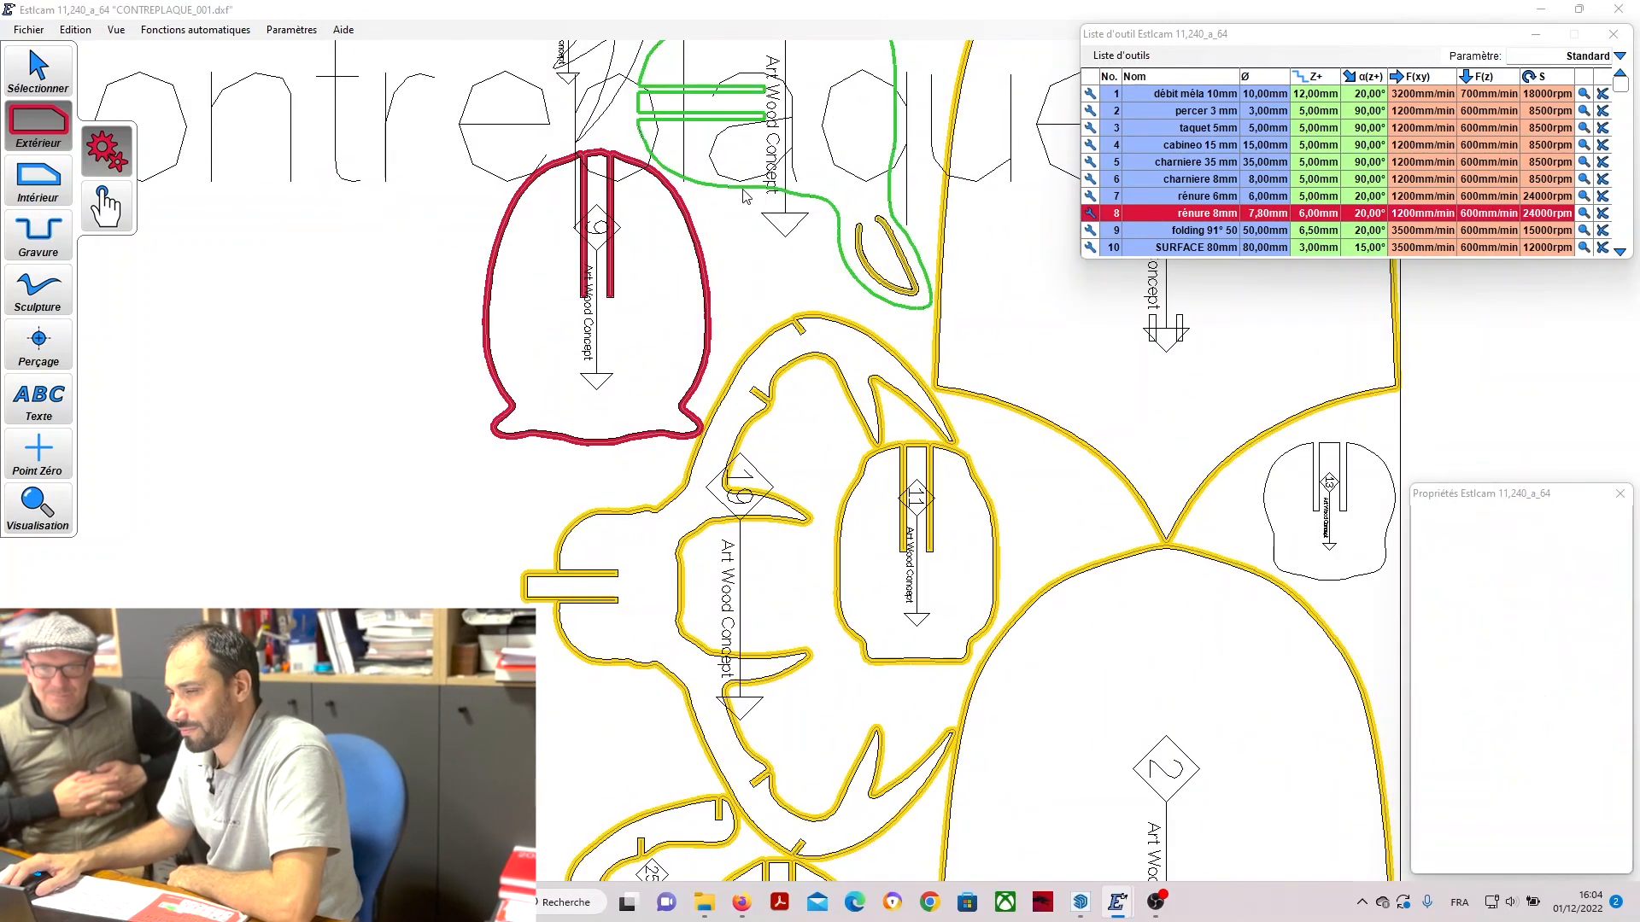
{"action": "left_click", "coordinate": [746, 201]}
{"action": "scroll", "coordinate": [745, 201], "scroll_direction": "down", "scroll_amount": 3}
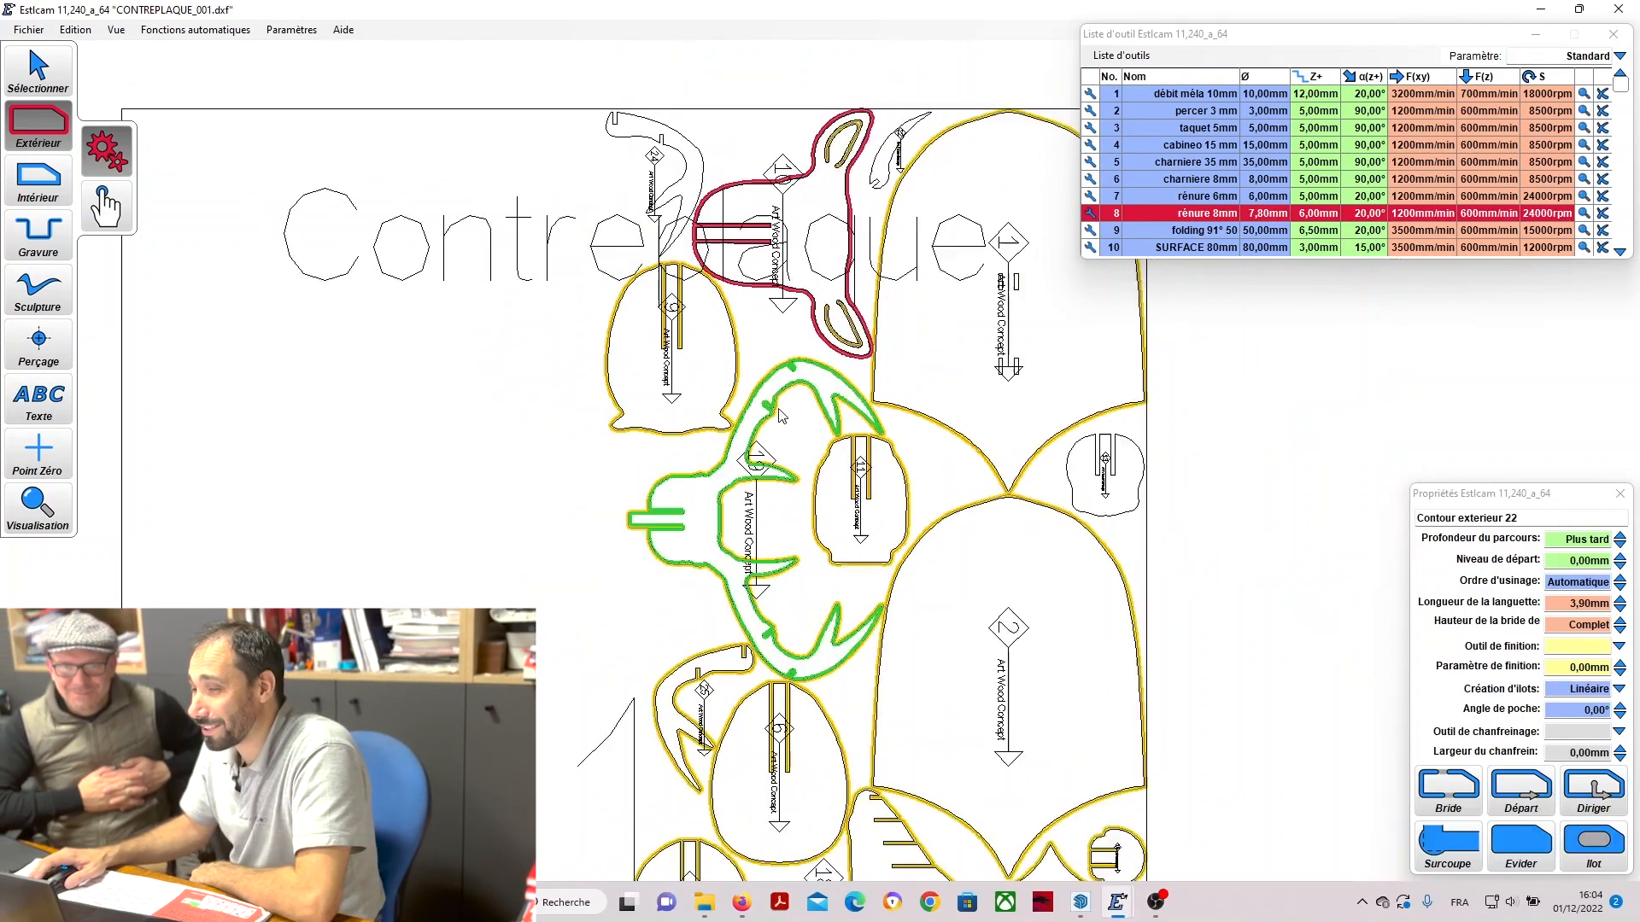
Create outside toolpaths around the antler-shaped parts 24 and 22 and the small slotted part 13.
{"action": "scroll", "coordinate": [693, 159], "scroll_direction": "up", "scroll_amount": 6}
{"action": "left_click", "coordinate": [693, 160]}
{"action": "scroll", "coordinate": [694, 159], "scroll_direction": "down", "scroll_amount": 3}
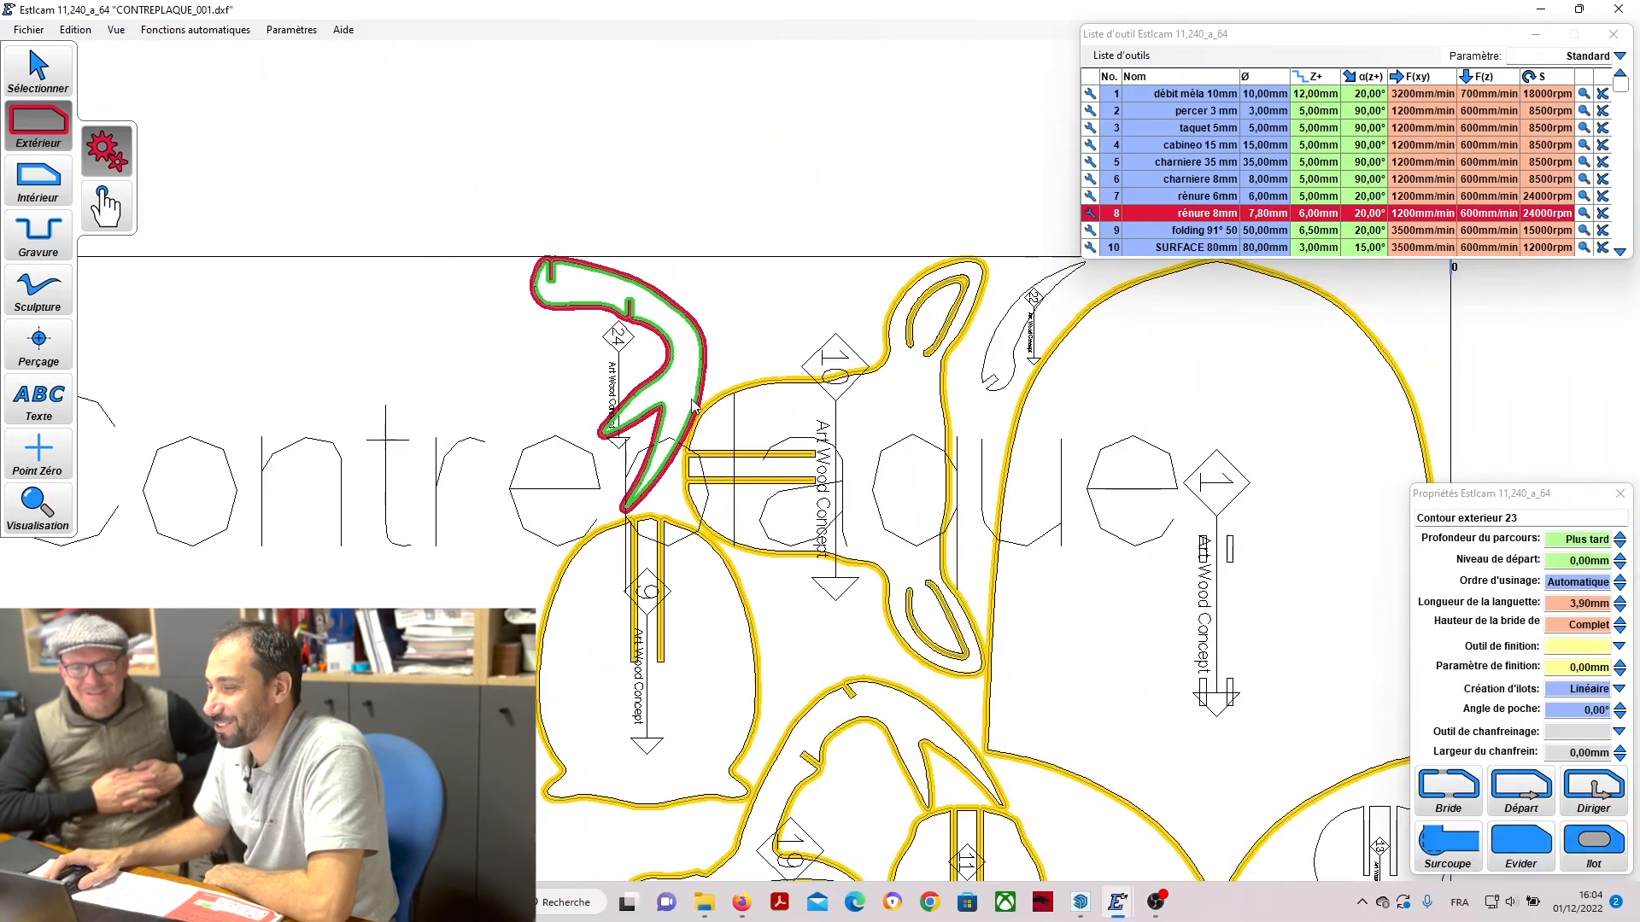
{"action": "scroll", "coordinate": [1014, 306], "scroll_direction": "up", "scroll_amount": 3}
{"action": "left_click", "coordinate": [863, 434]}
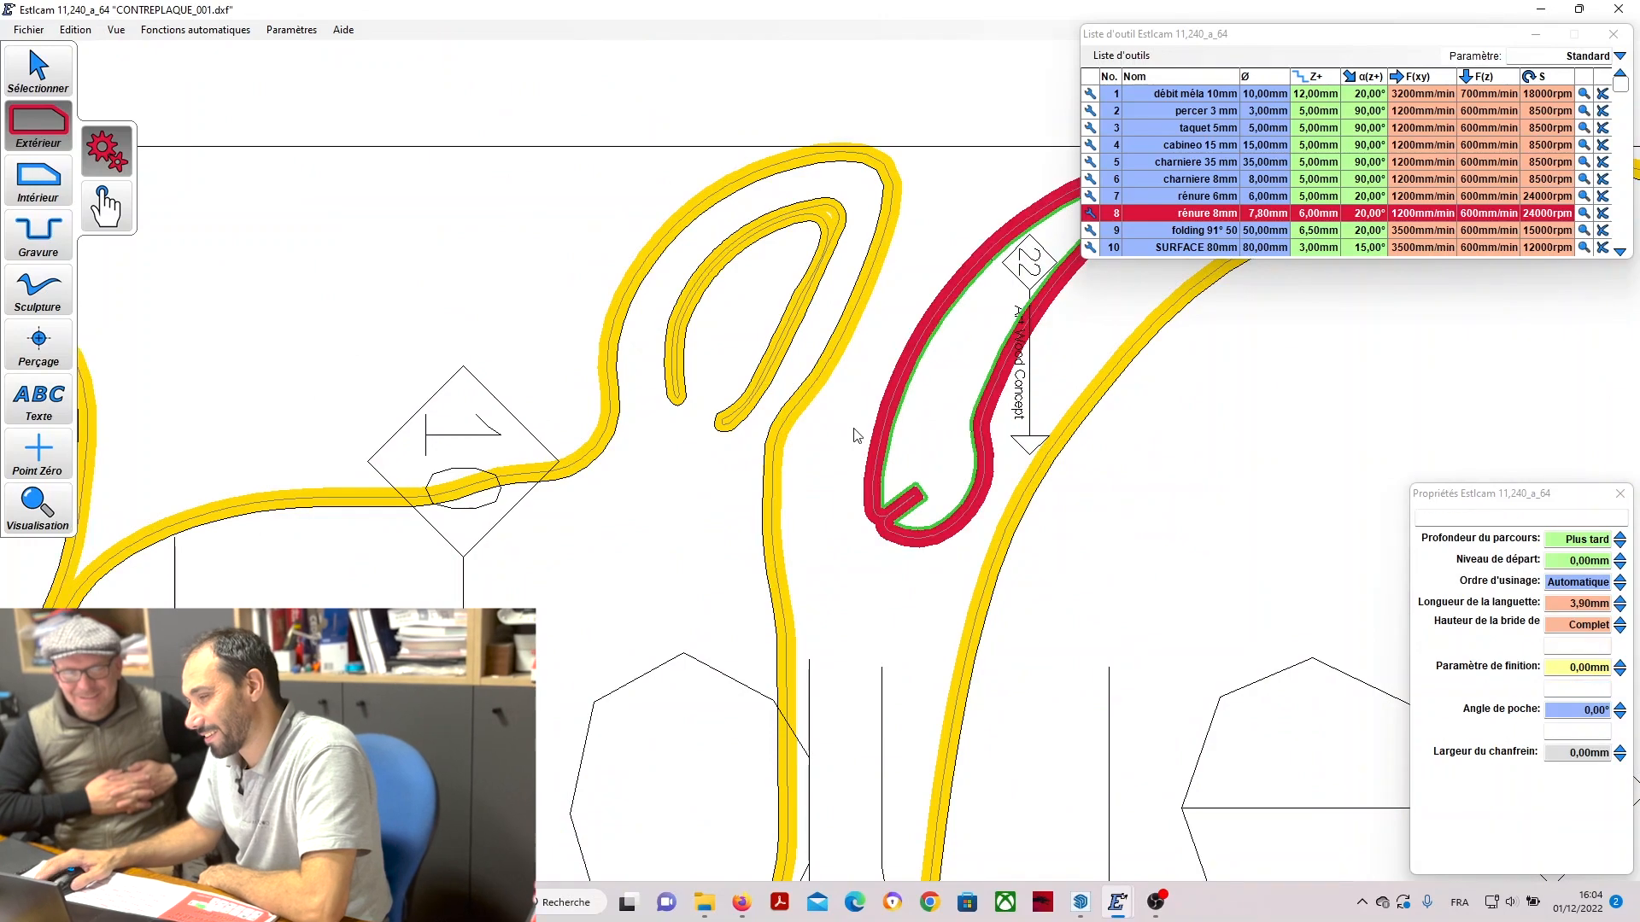
{"action": "scroll", "coordinate": [794, 337], "scroll_direction": "down", "scroll_amount": 6}
{"action": "scroll", "coordinate": [1089, 686], "scroll_direction": "up", "scroll_amount": 3}
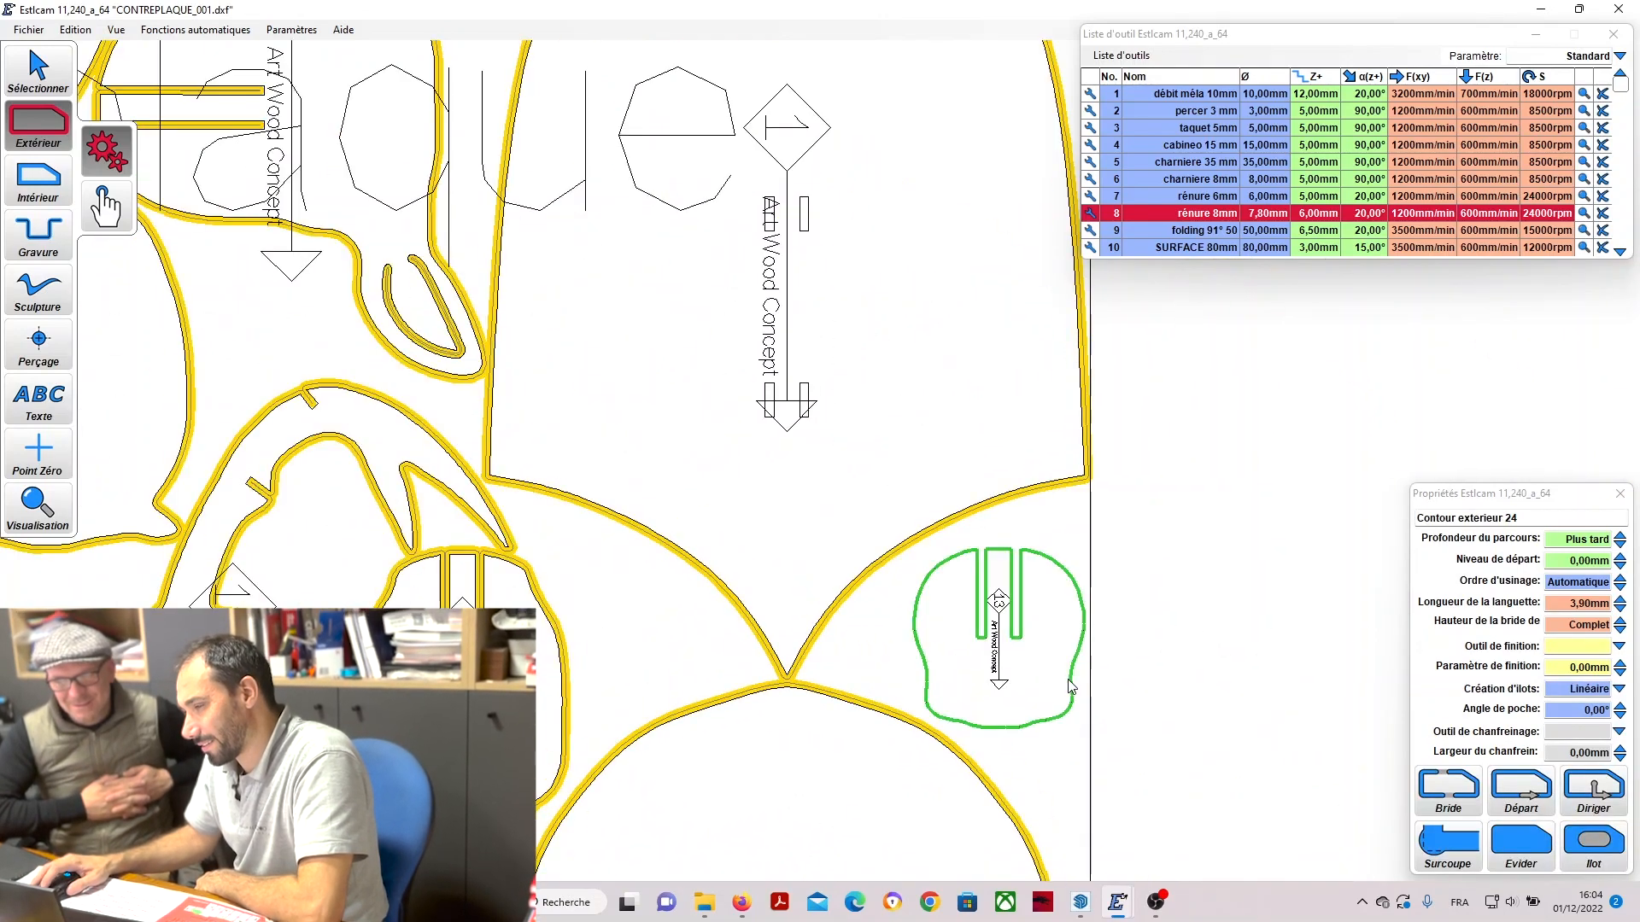
{"action": "left_click", "coordinate": [1072, 688]}
{"action": "scroll", "coordinate": [621, 271], "scroll_direction": "down", "scroll_amount": 2}
{"action": "scroll", "coordinate": [621, 272], "scroll_direction": "down", "scroll_amount": 5}
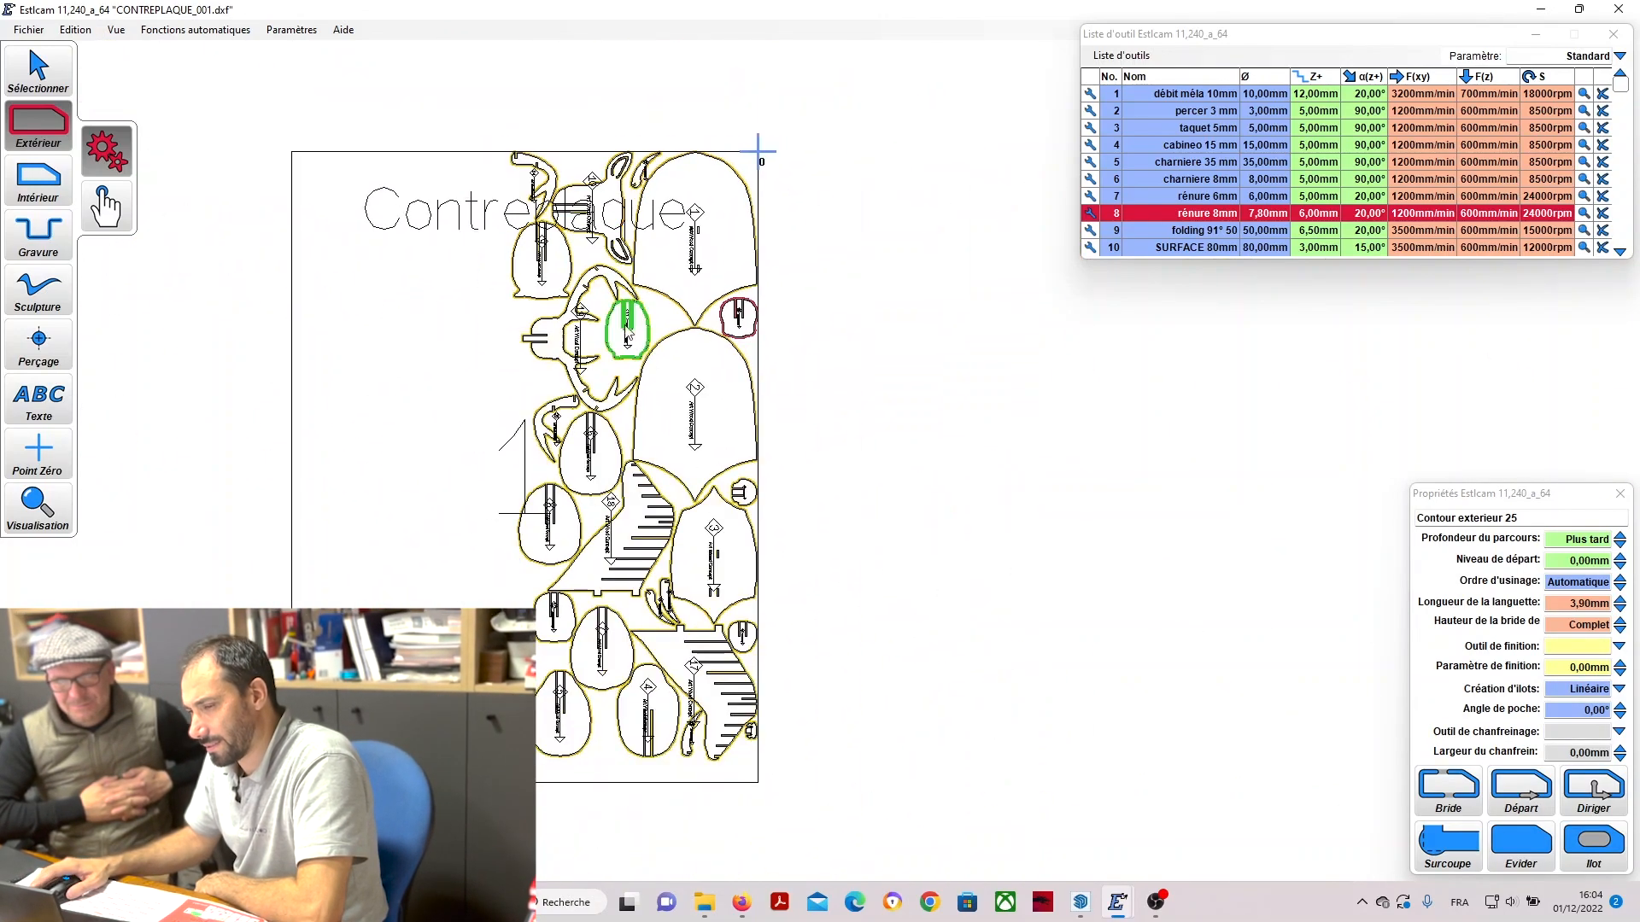
Examine the nested layout from overview to detail to check that every part has an outside toolpath.
{"action": "scroll", "coordinate": [772, 568], "scroll_direction": "up", "scroll_amount": 4}
{"action": "scroll", "coordinate": [665, 738], "scroll_direction": "up", "scroll_amount": 3}
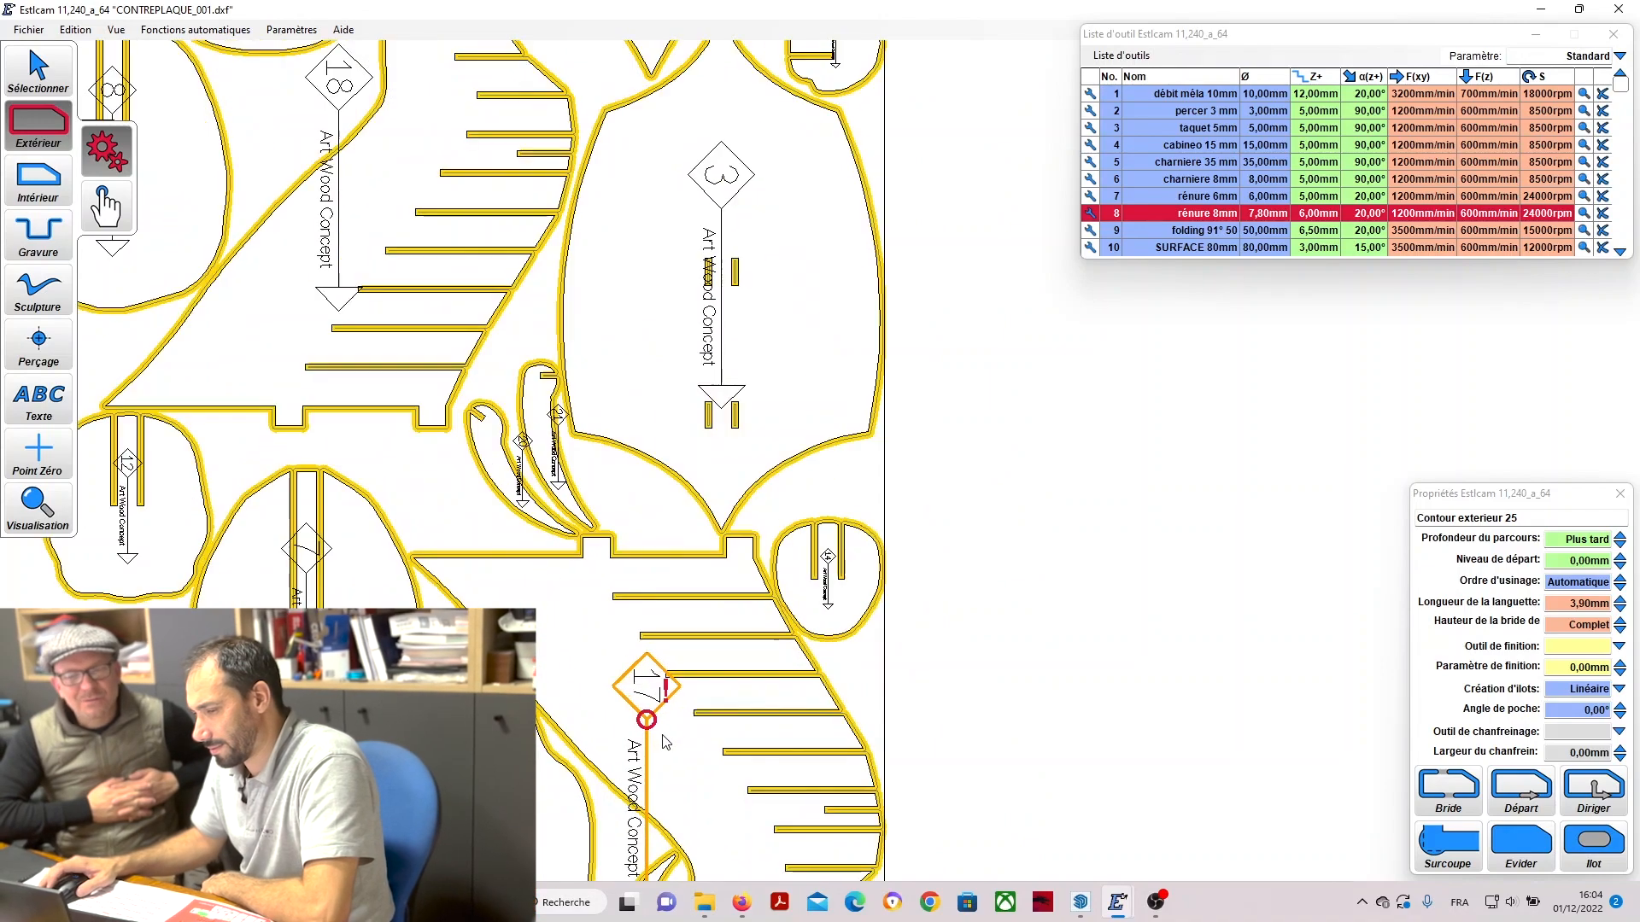
{"action": "scroll", "coordinate": [623, 429], "scroll_direction": "down", "scroll_amount": 6}
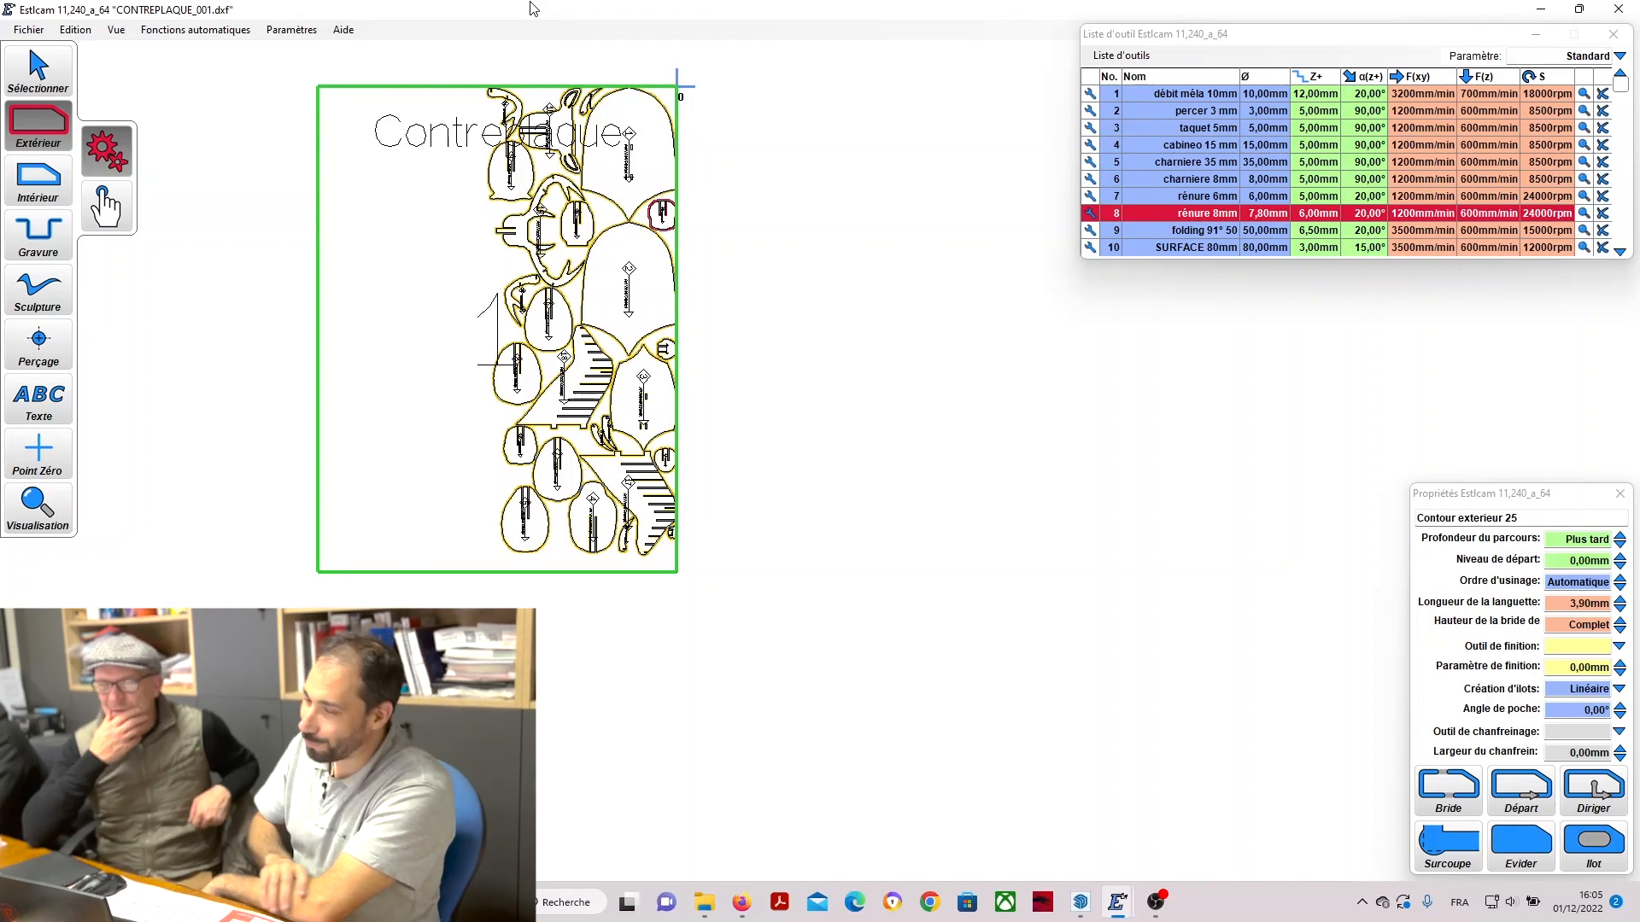
{"action": "left_click", "coordinate": [342, 97]}
{"action": "scroll", "coordinate": [467, 273], "scroll_direction": "up", "scroll_amount": 5}
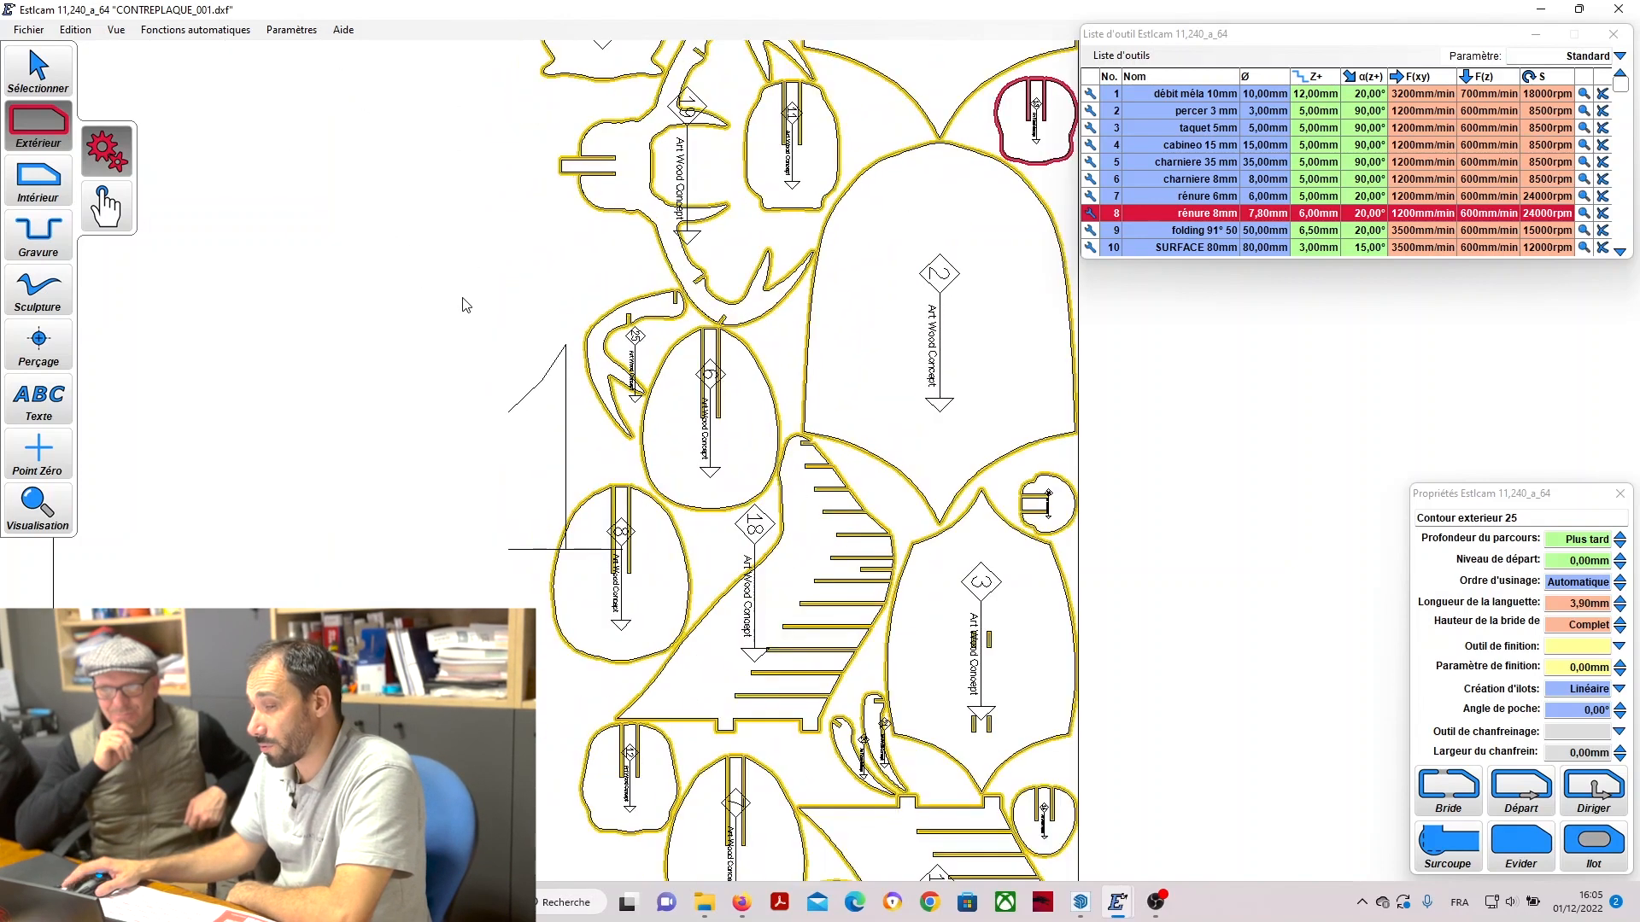
{"action": "scroll", "coordinate": [465, 304], "scroll_direction": "down", "scroll_amount": 6}
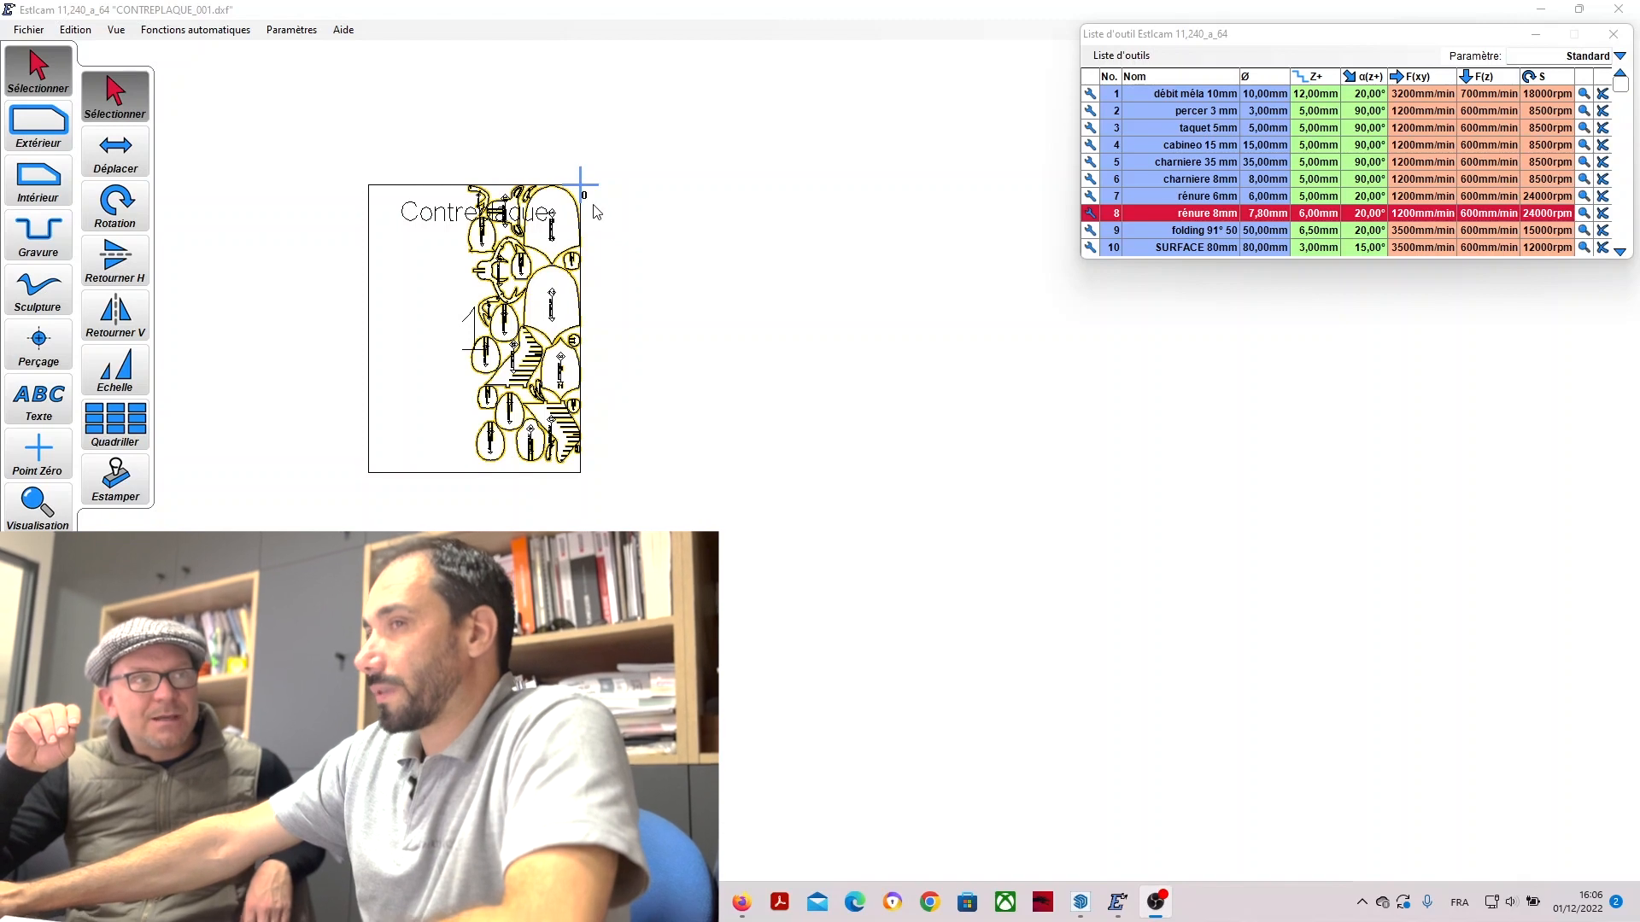
{"action": "scroll", "coordinate": [495, 444], "scroll_direction": "up", "scroll_amount": 1}
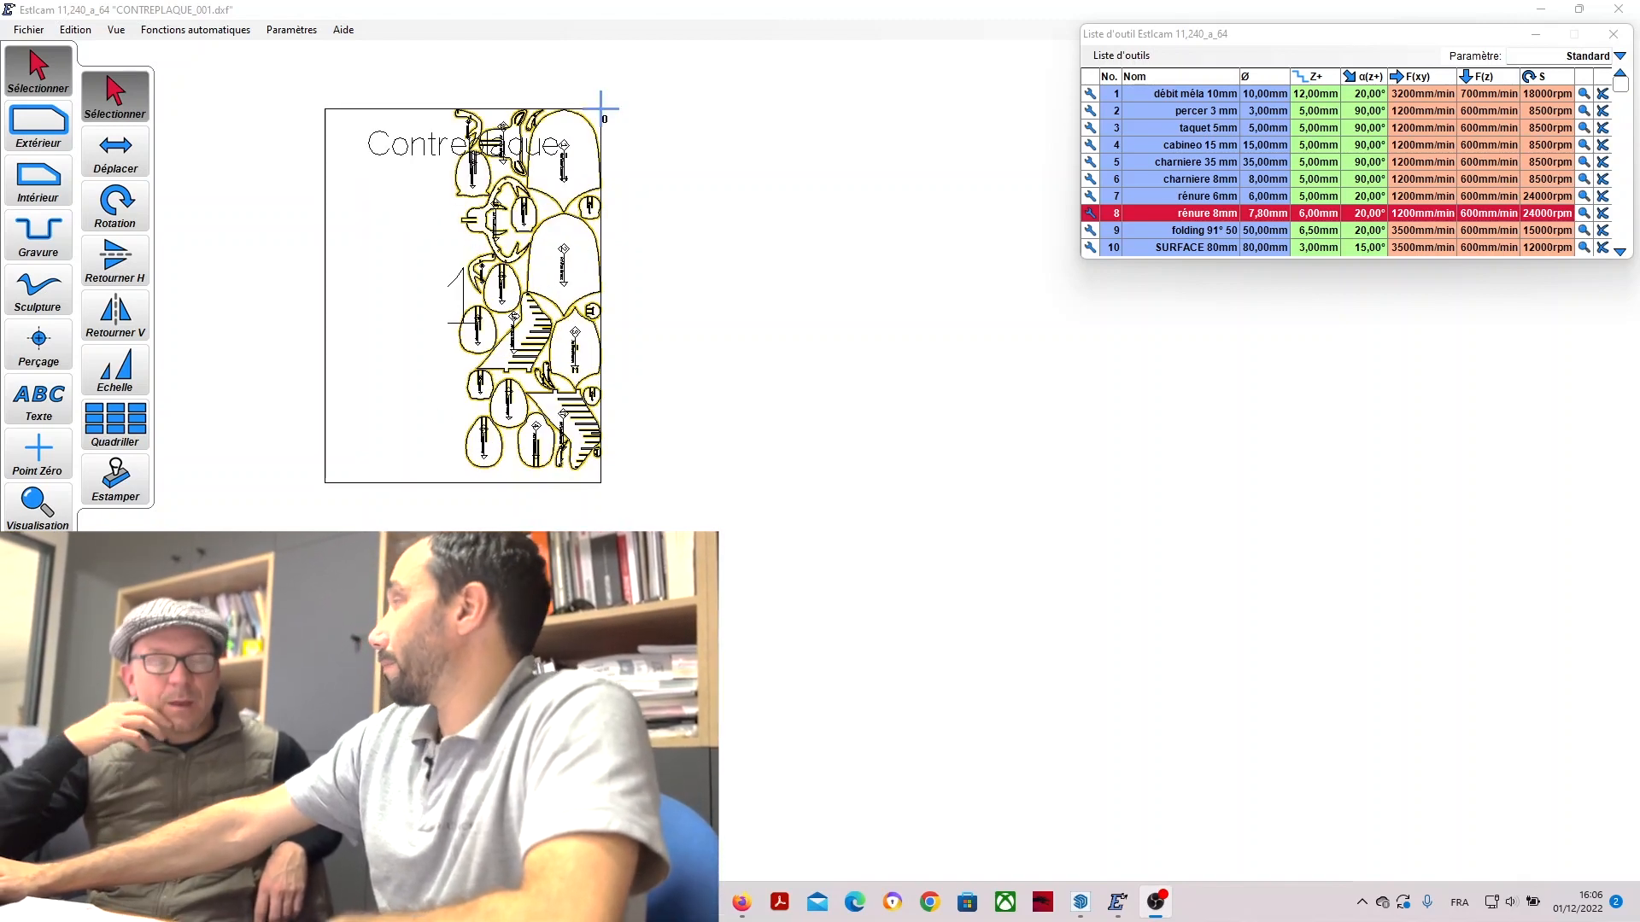
{"action": "scroll", "coordinate": [506, 559], "scroll_direction": "down", "scroll_amount": 1}
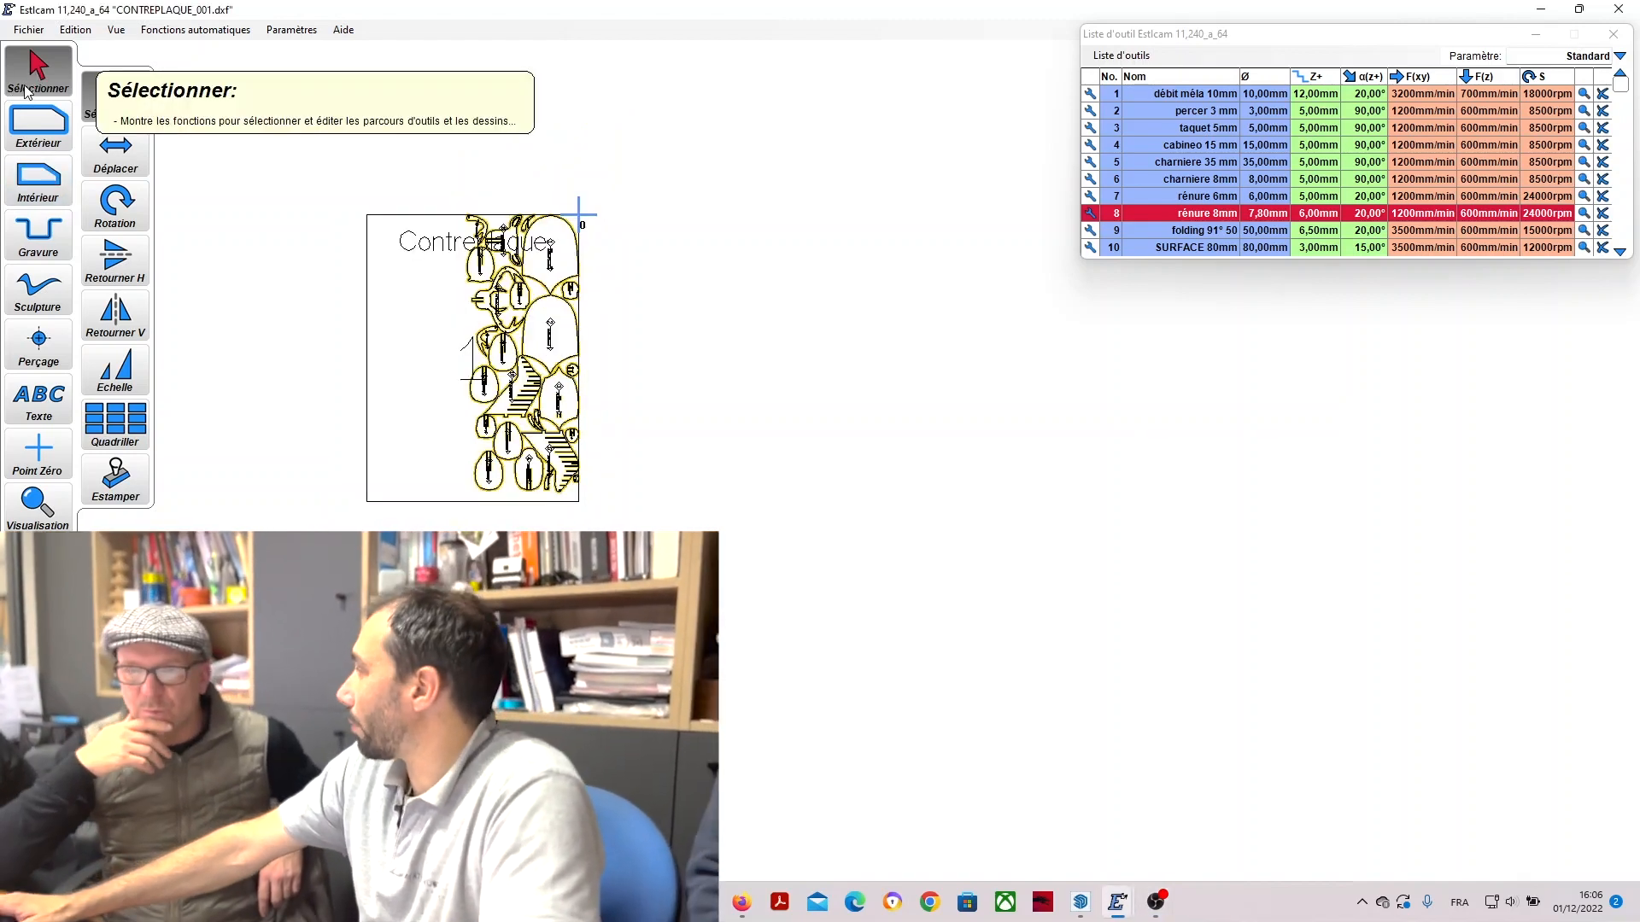
Select all toolpaths on the sheet and set their cutting depth to 8.20 mm.
{"action": "mouse_move", "coordinate": [301, 136]}
{"action": "left_mouse_down"}
{"action": "mouse_move", "coordinate": [559, 492]}
{"action": "mouse_move", "coordinate": [648, 538]}
{"action": "left_mouse_up"}
{"action": "scroll", "coordinate": [469, 428], "scroll_direction": "up", "scroll_amount": 5}
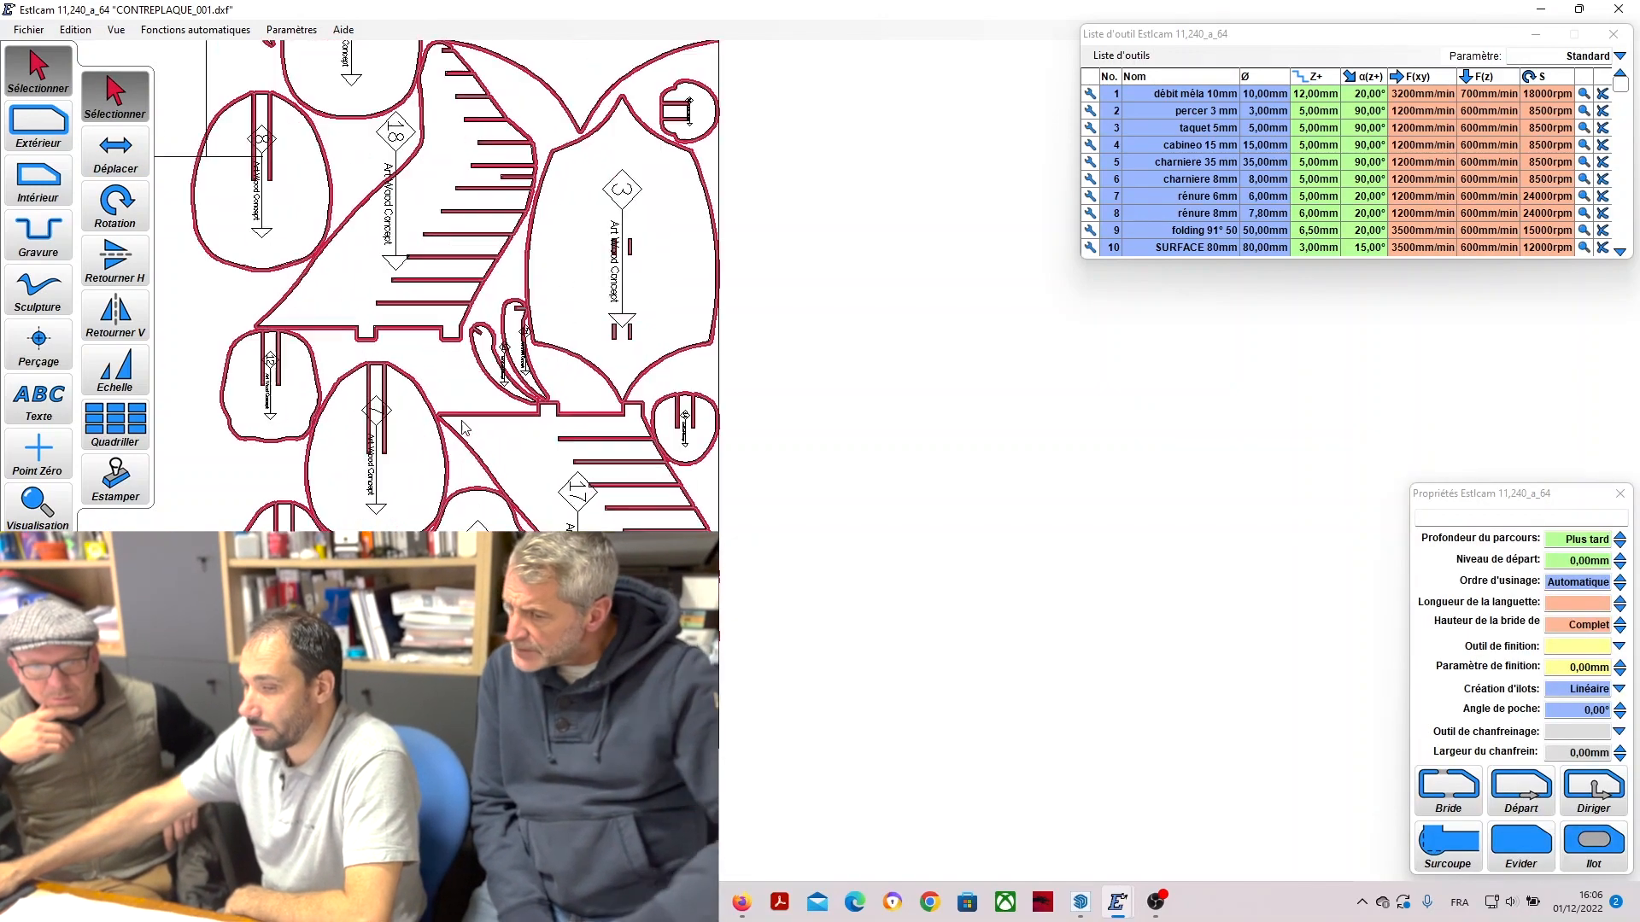
{"action": "scroll", "coordinate": [470, 431], "scroll_direction": "down", "scroll_amount": 5}
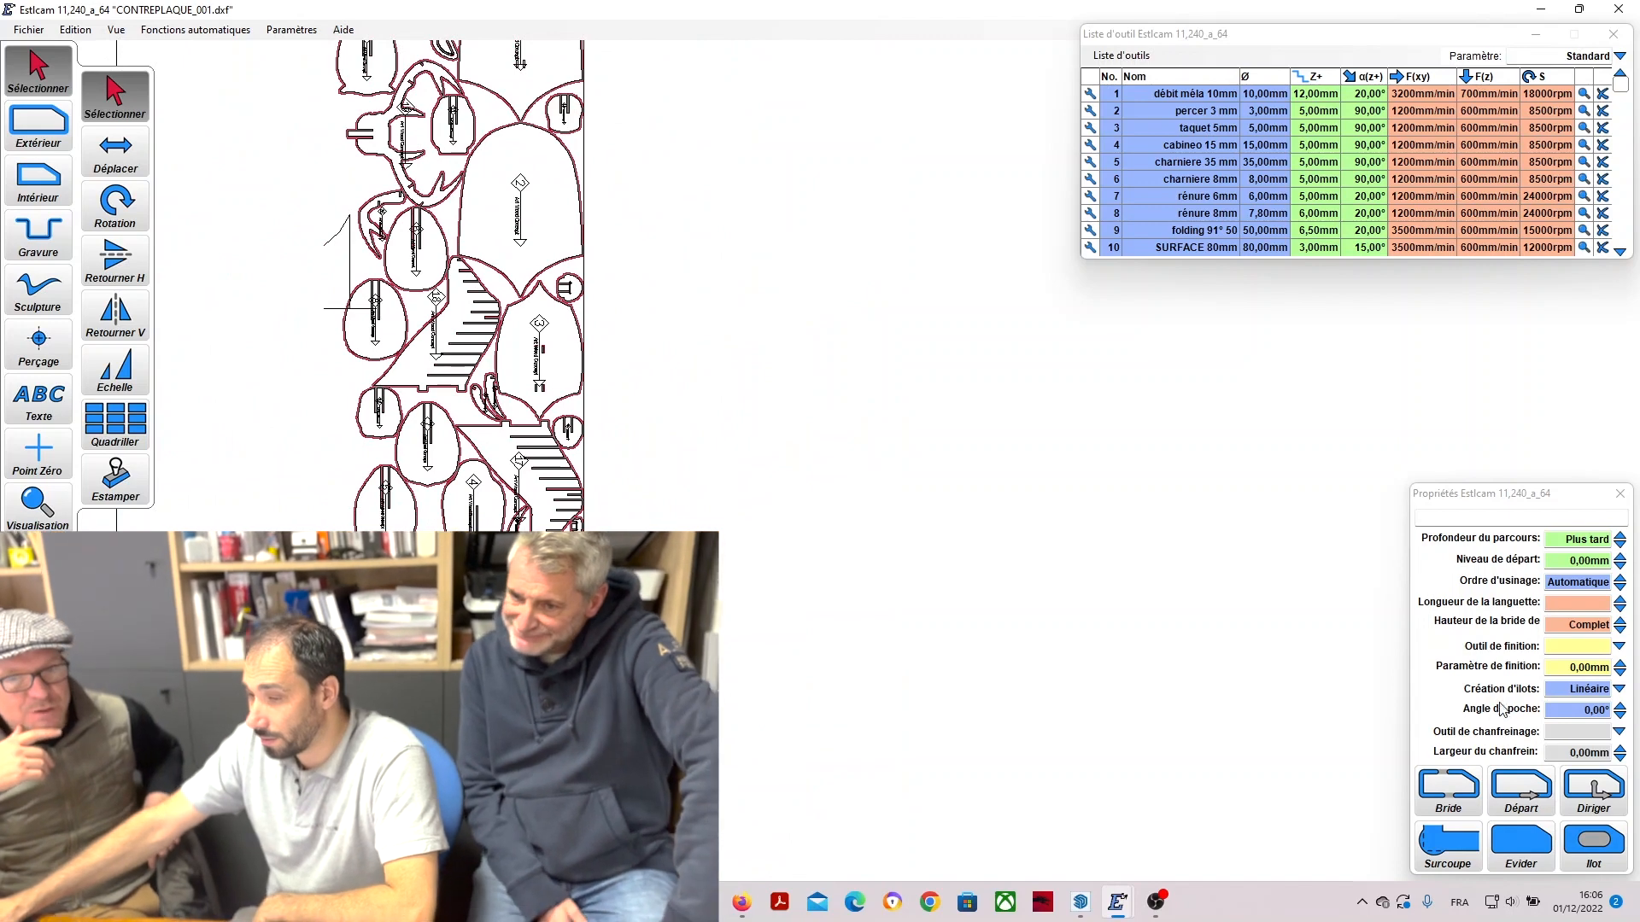
{"action": "scroll", "coordinate": [1217, 656], "scroll_direction": "down", "scroll_amount": 1}
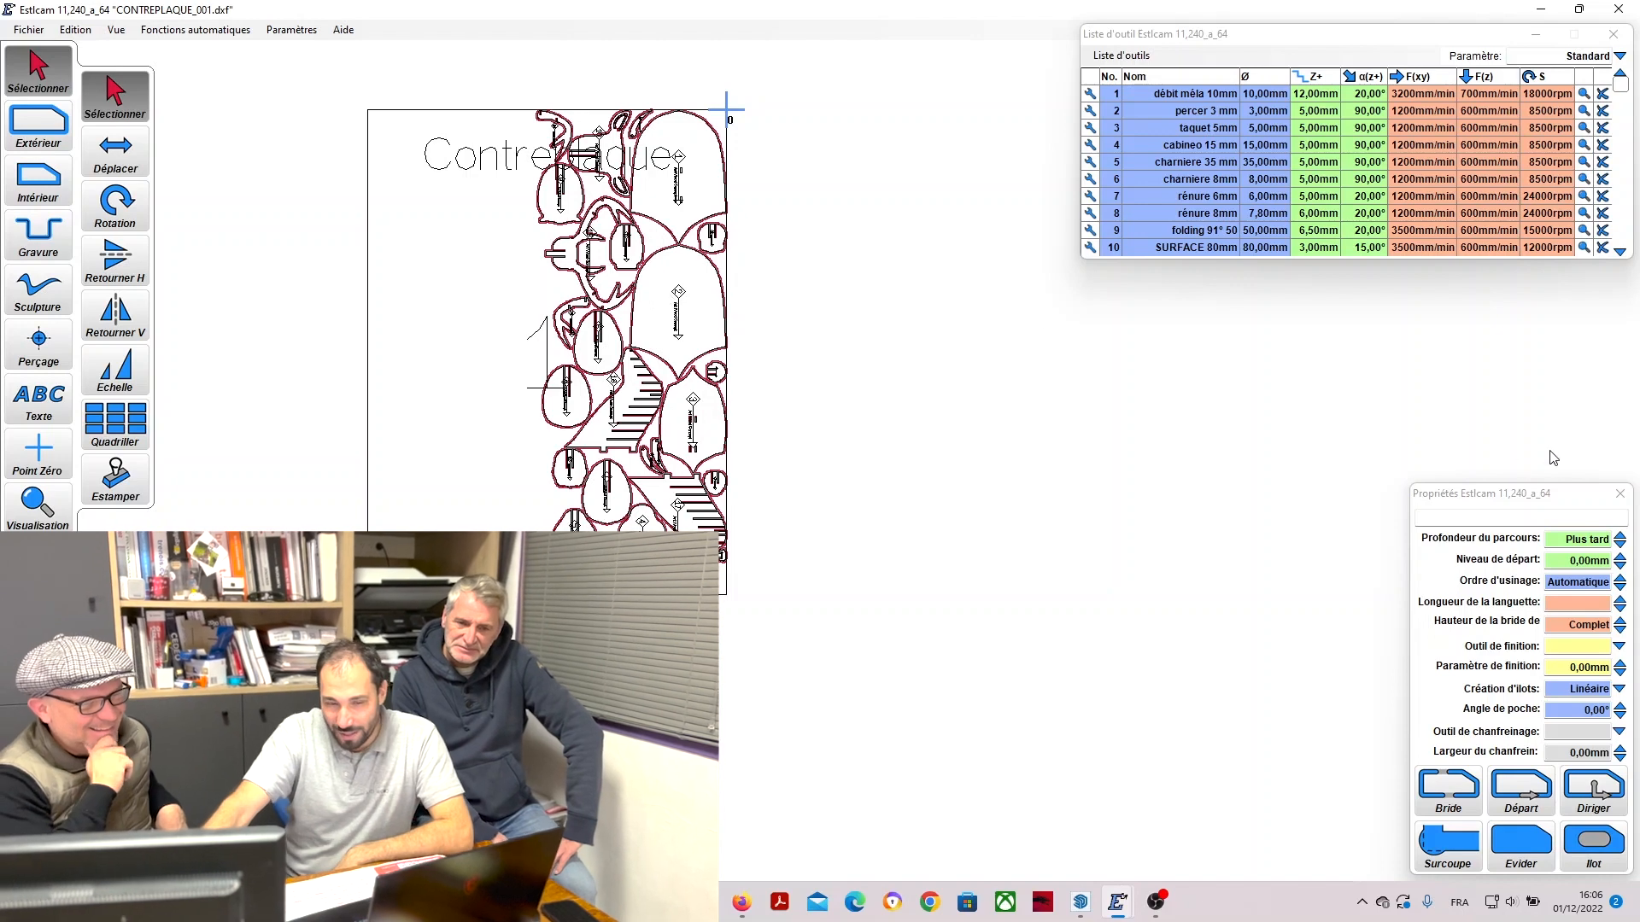
{"action": "mouse_move", "coordinate": [1519, 544]}
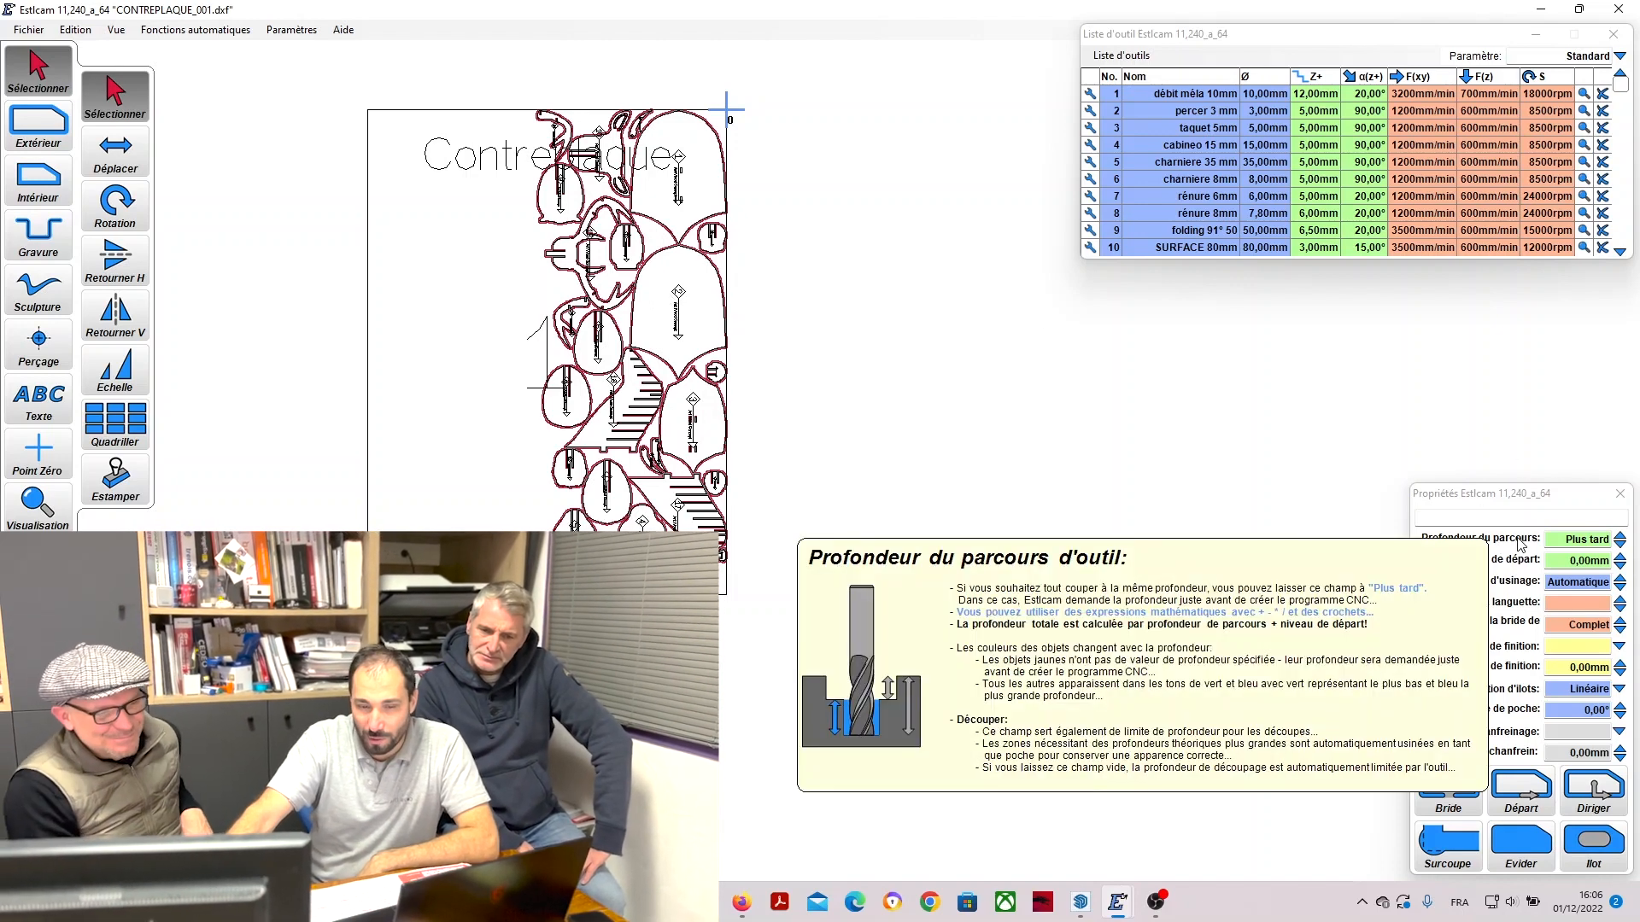
{"action": "left_click", "coordinate": [1579, 542]}
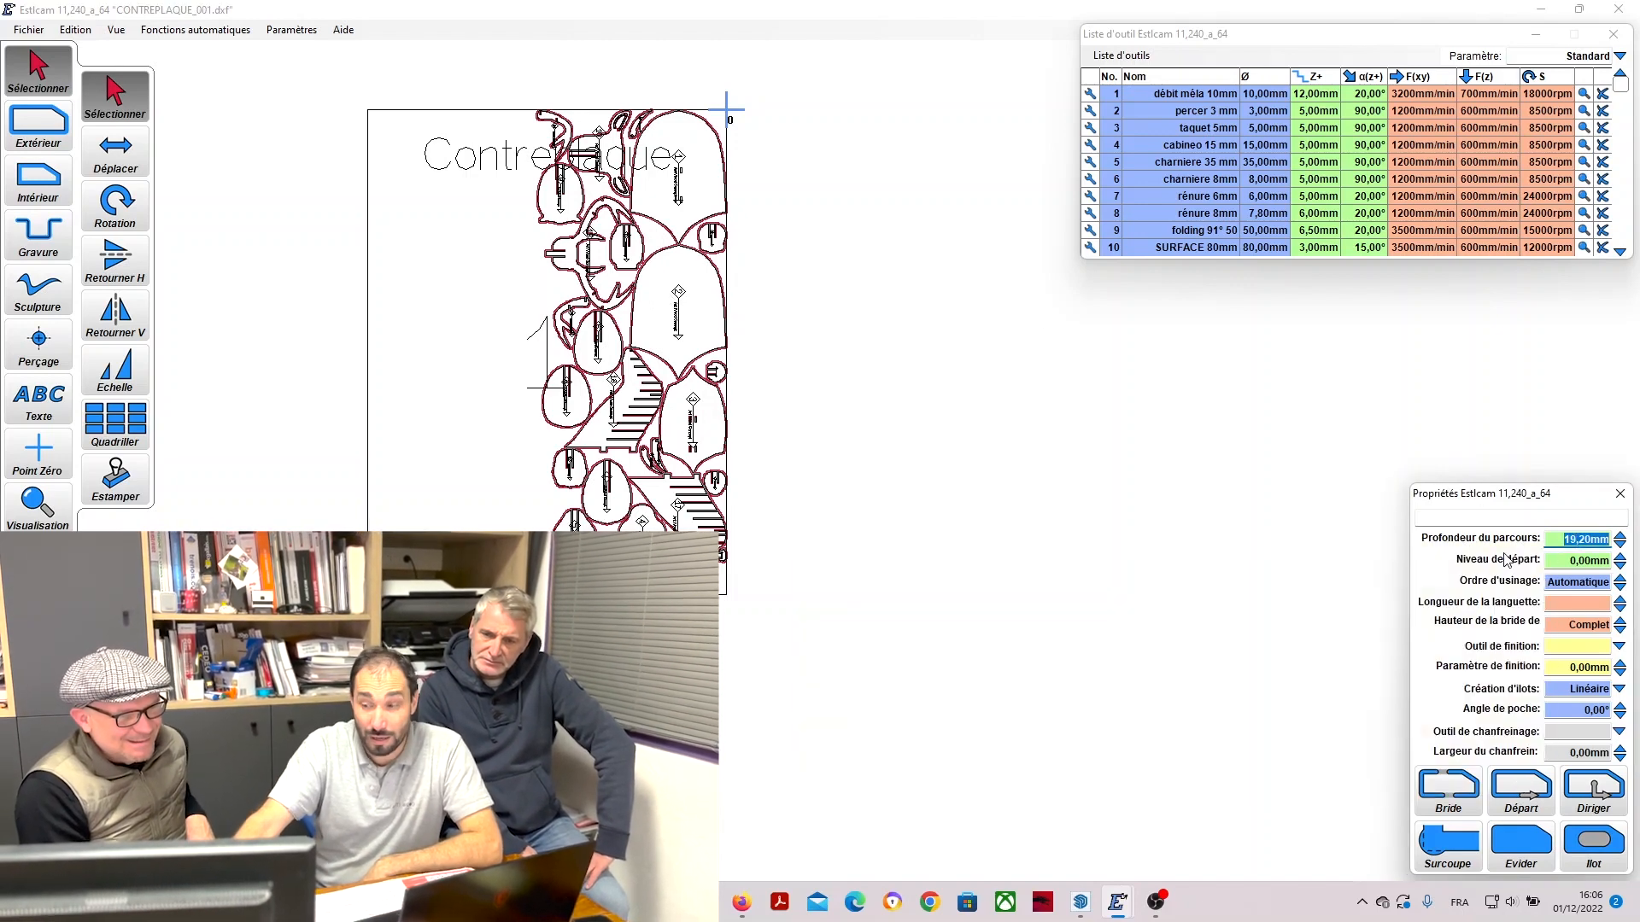
{"action": "mouse_move", "coordinate": [1500, 554]}
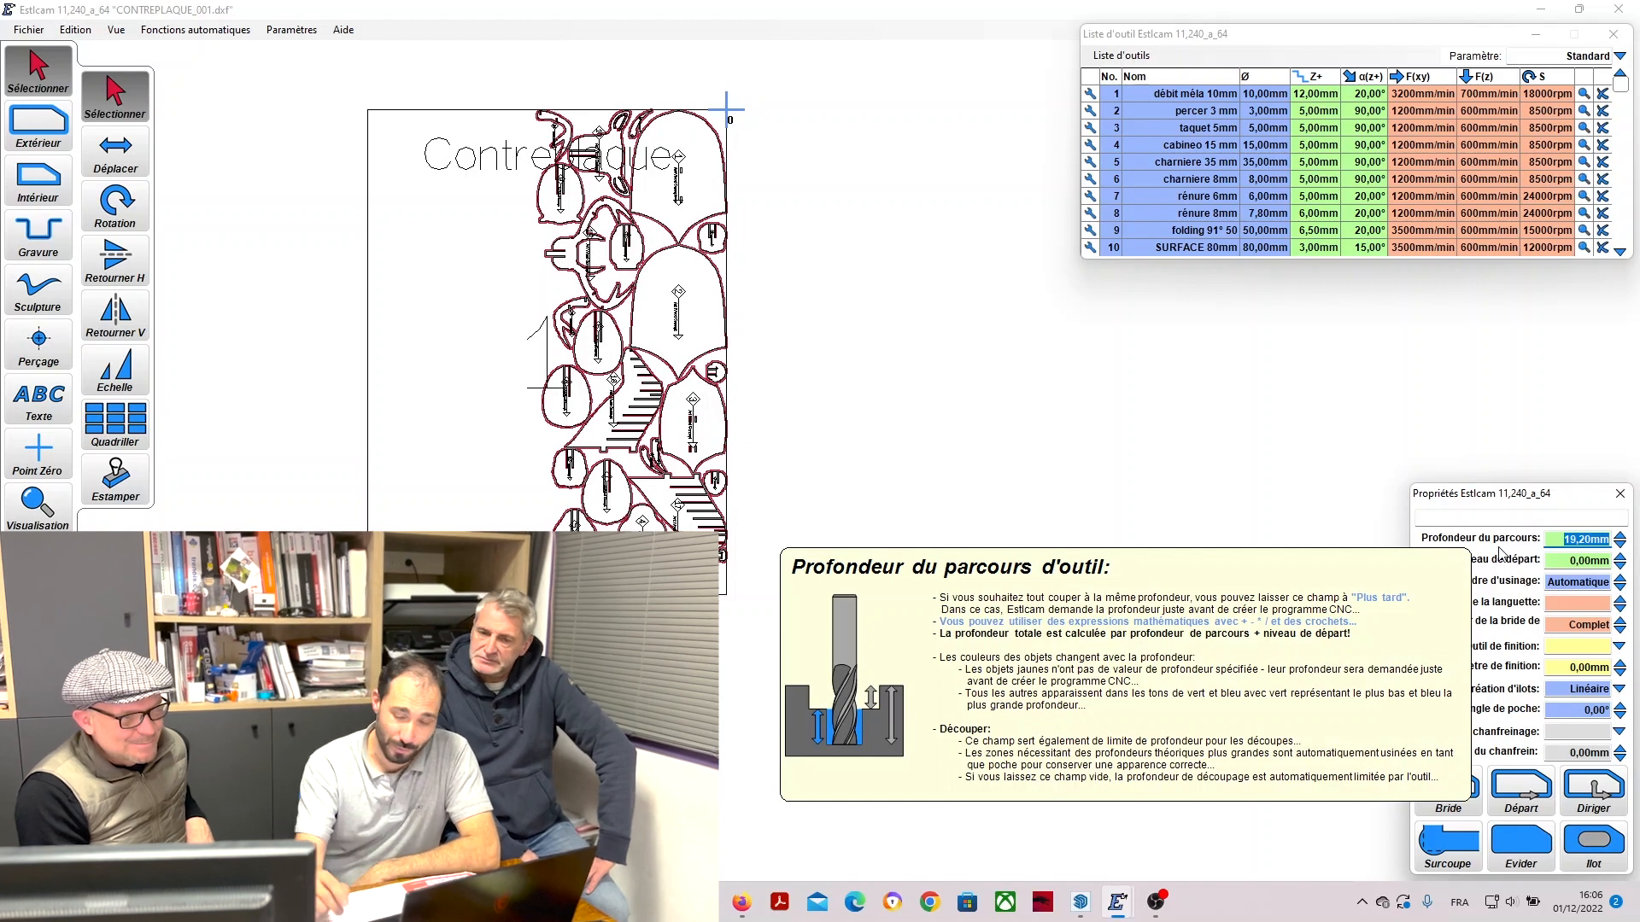
{"action": "type", "text": "8"}
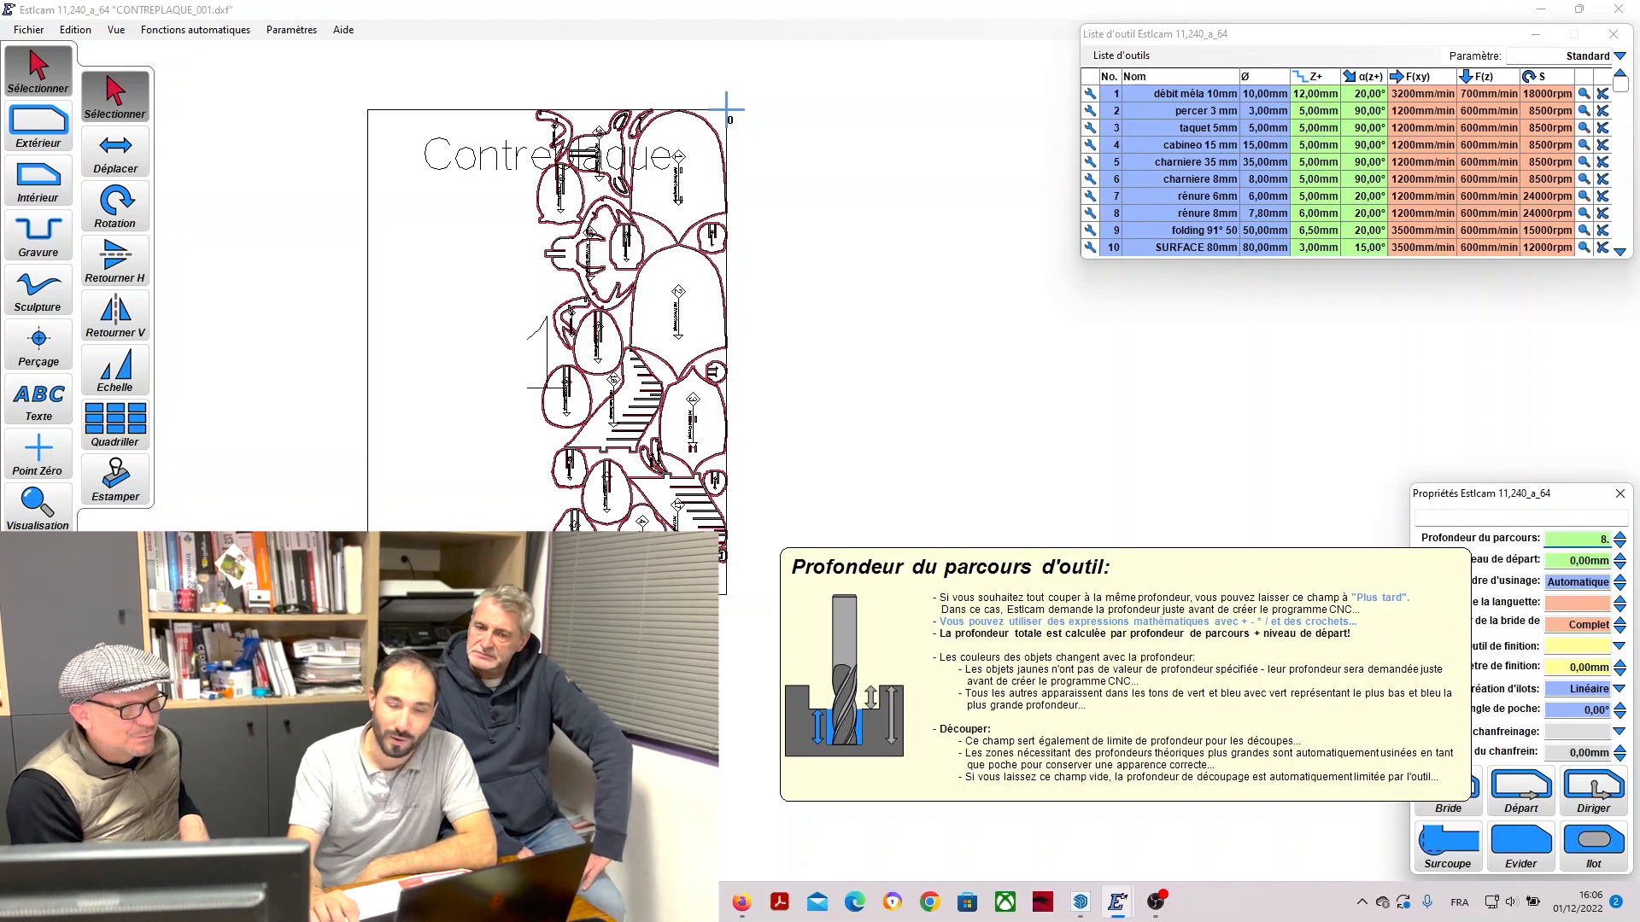
{"action": "type", "text": ".2"}
{"action": "key", "text": "Return"}
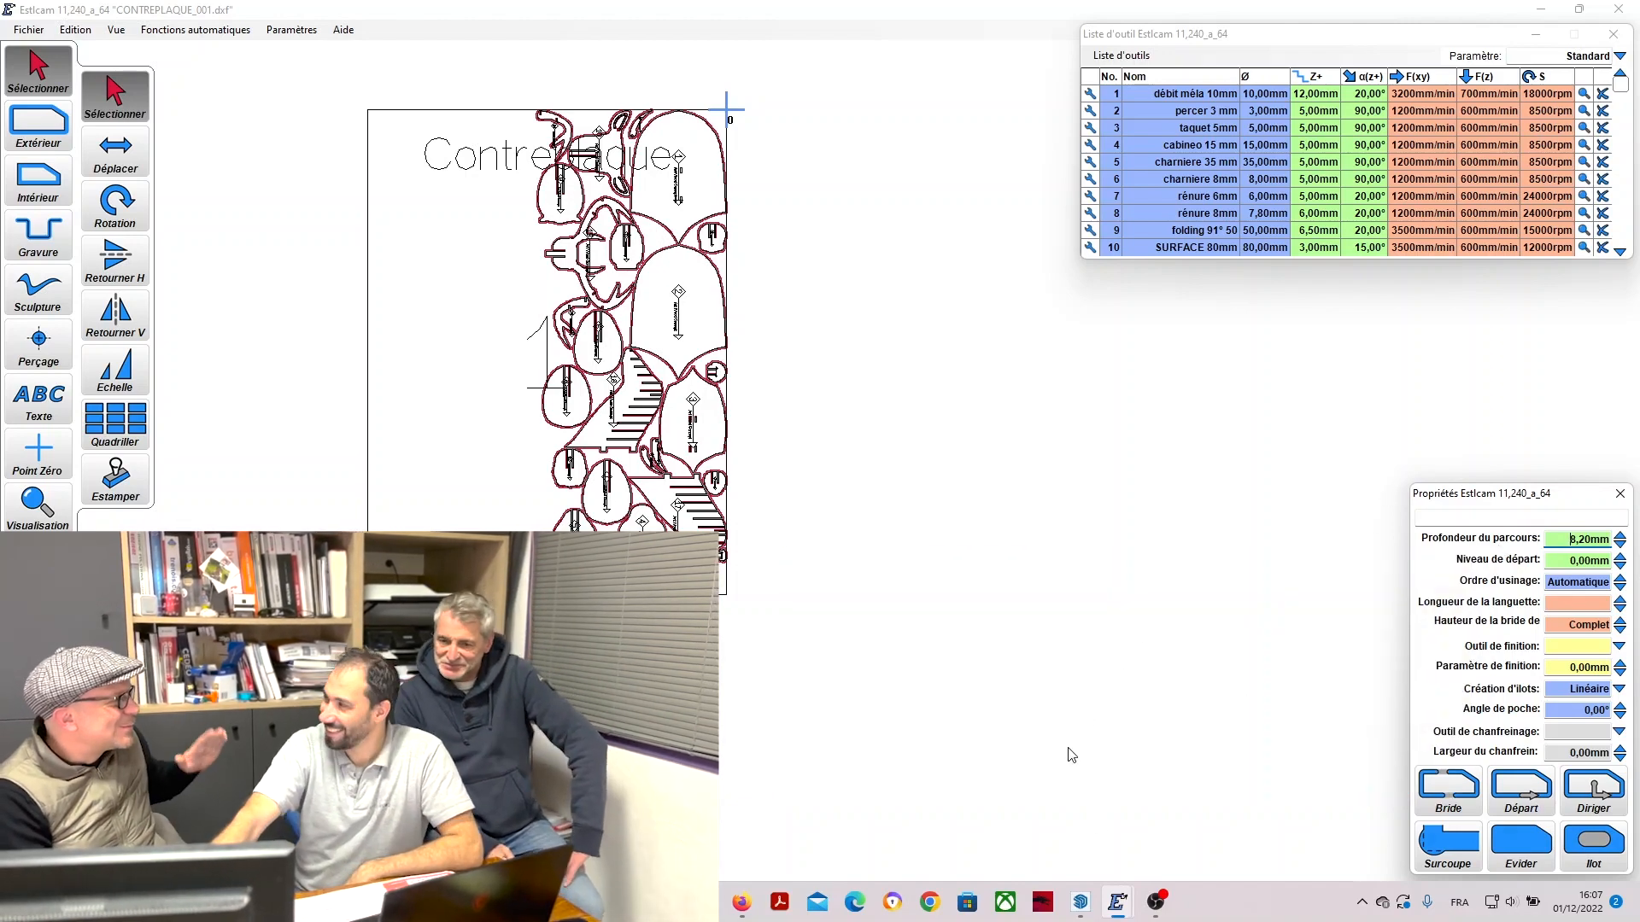
Activate holding tab placement for the selected toolpaths with a tab height of 2.00 mm and a tab length of 5.00 mm.
{"action": "scroll", "coordinate": [608, 554], "scroll_direction": "up", "scroll_amount": 8}
{"action": "scroll", "coordinate": [608, 554], "scroll_direction": "down", "scroll_amount": 5}
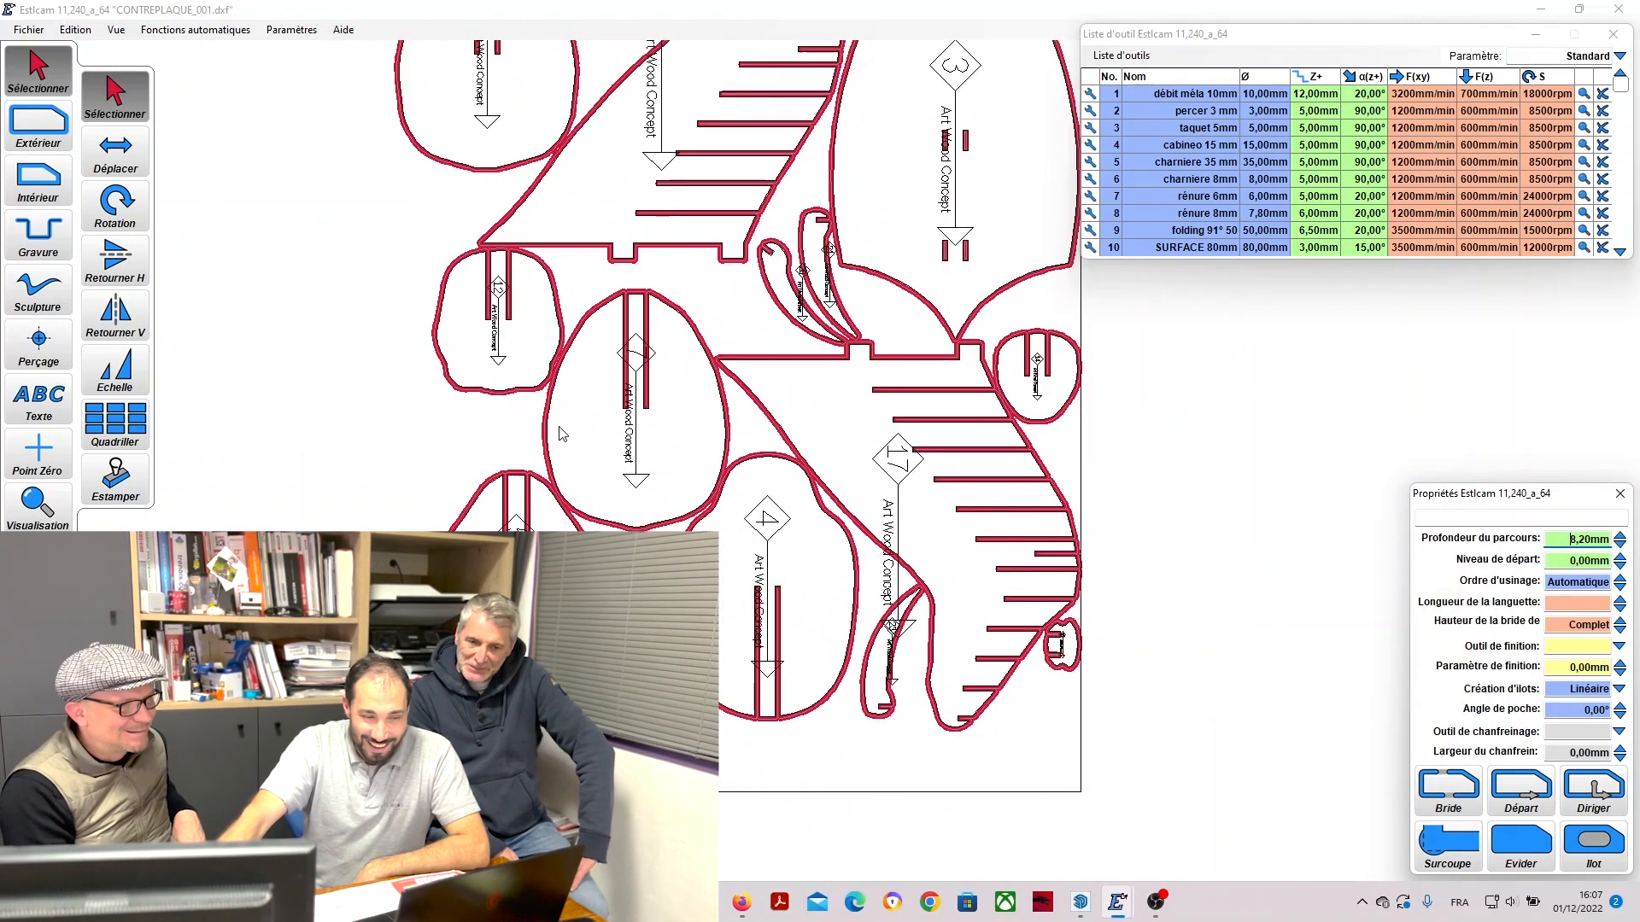
{"action": "scroll", "coordinate": [628, 641], "scroll_direction": "up", "scroll_amount": 1}
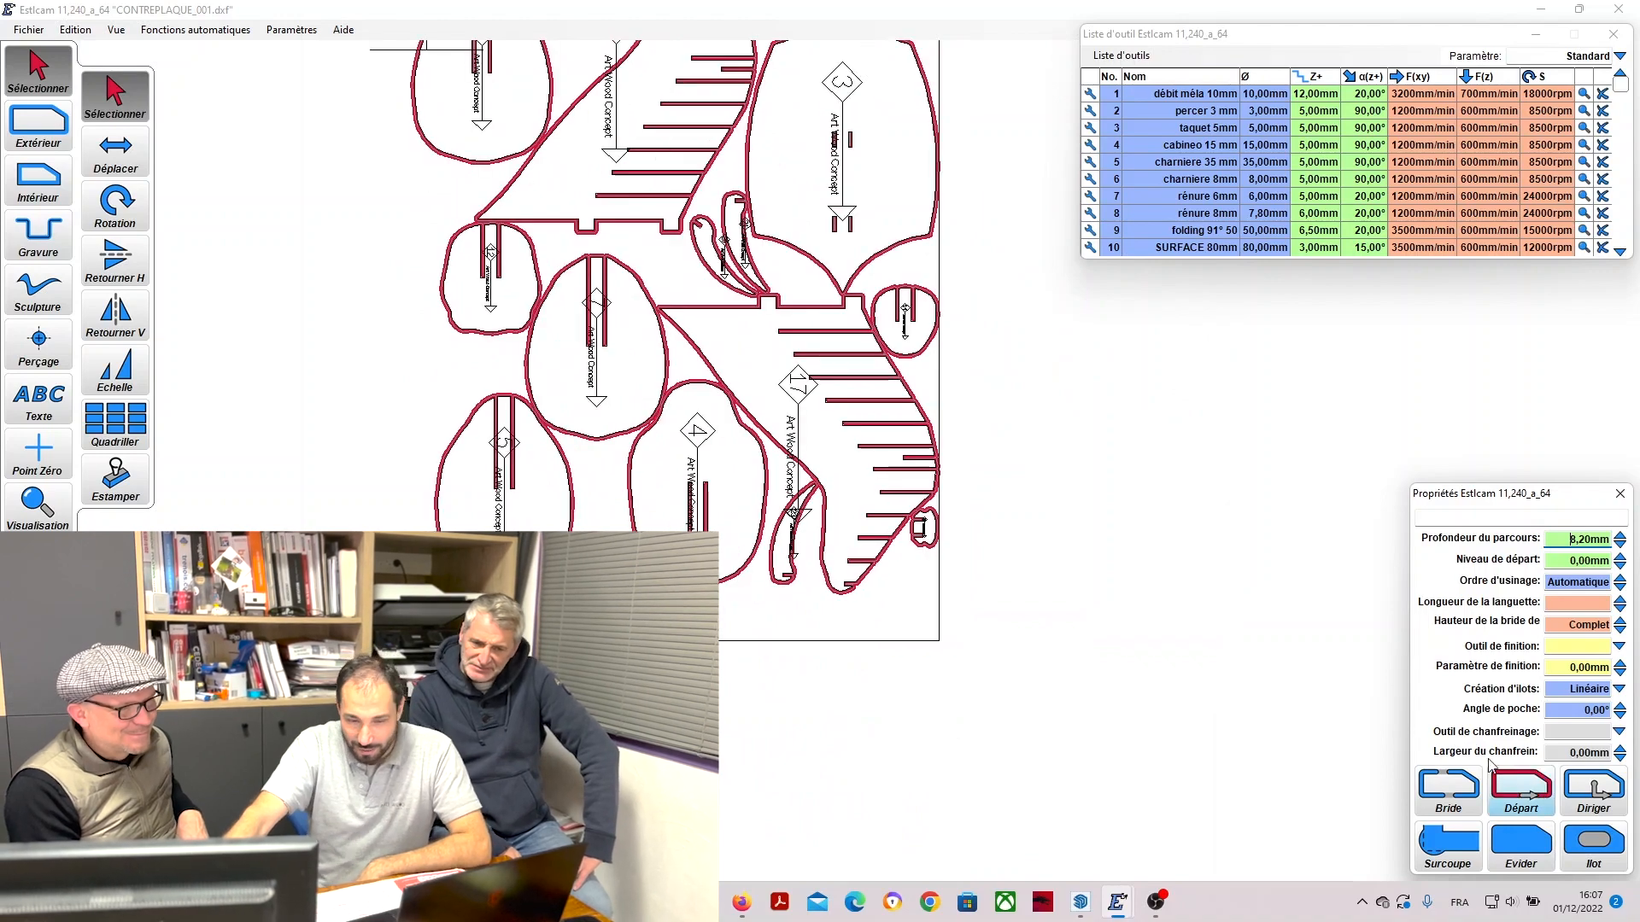
{"action": "scroll", "coordinate": [779, 596], "scroll_direction": "up", "scroll_amount": 3}
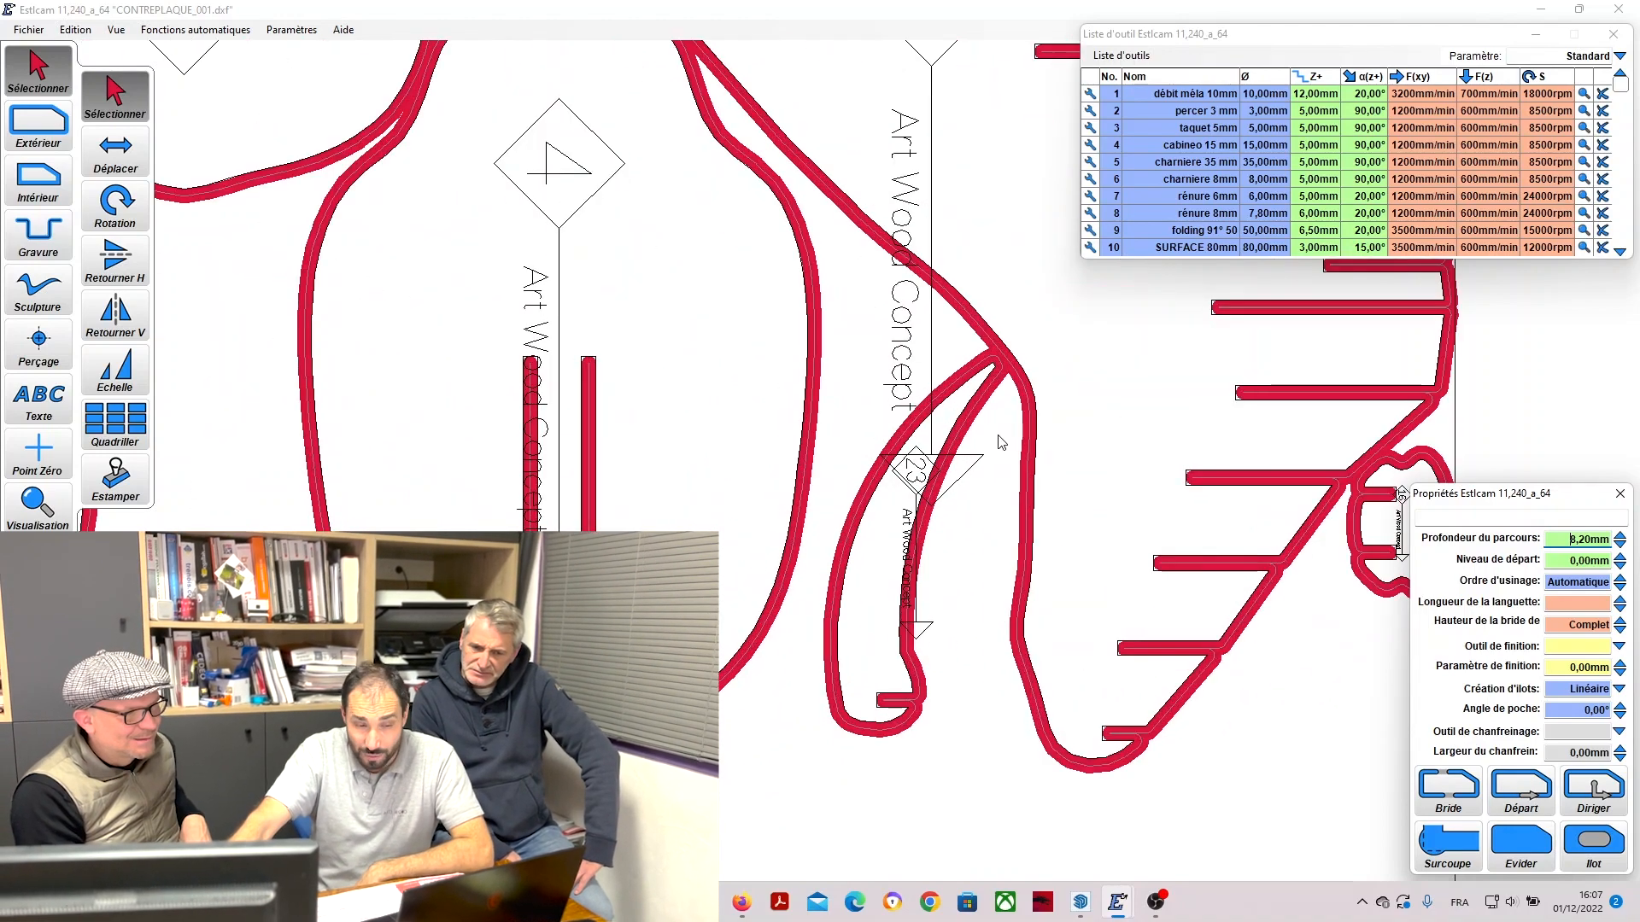
{"action": "scroll", "coordinate": [836, 532], "scroll_direction": "down", "scroll_amount": 2}
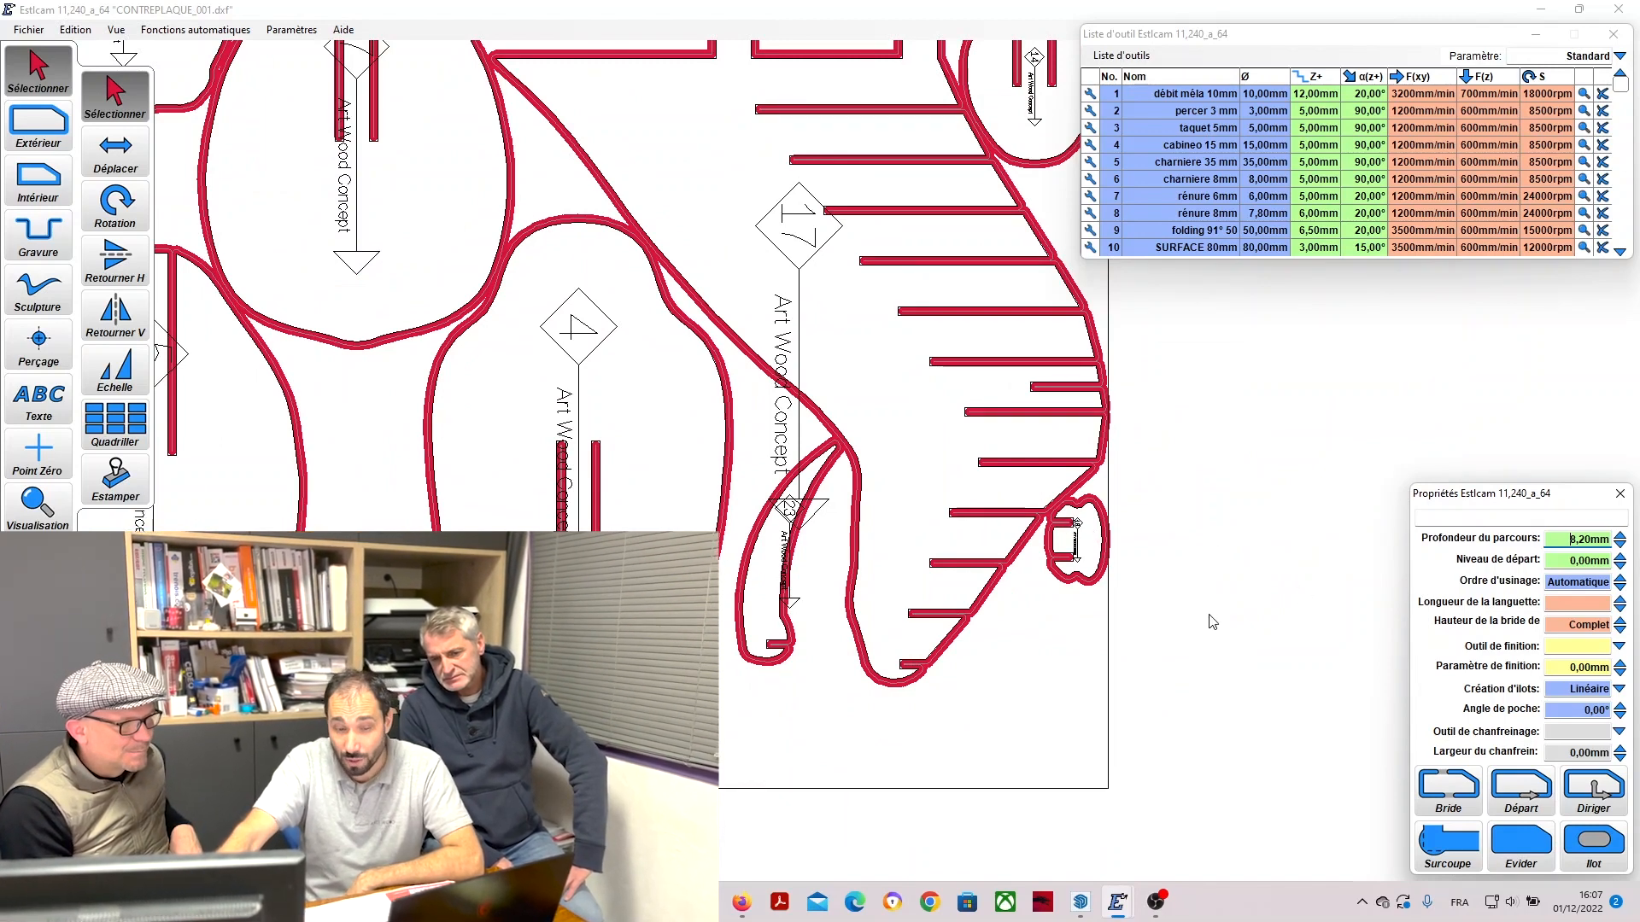
{"action": "left_click", "coordinate": [1444, 799]}
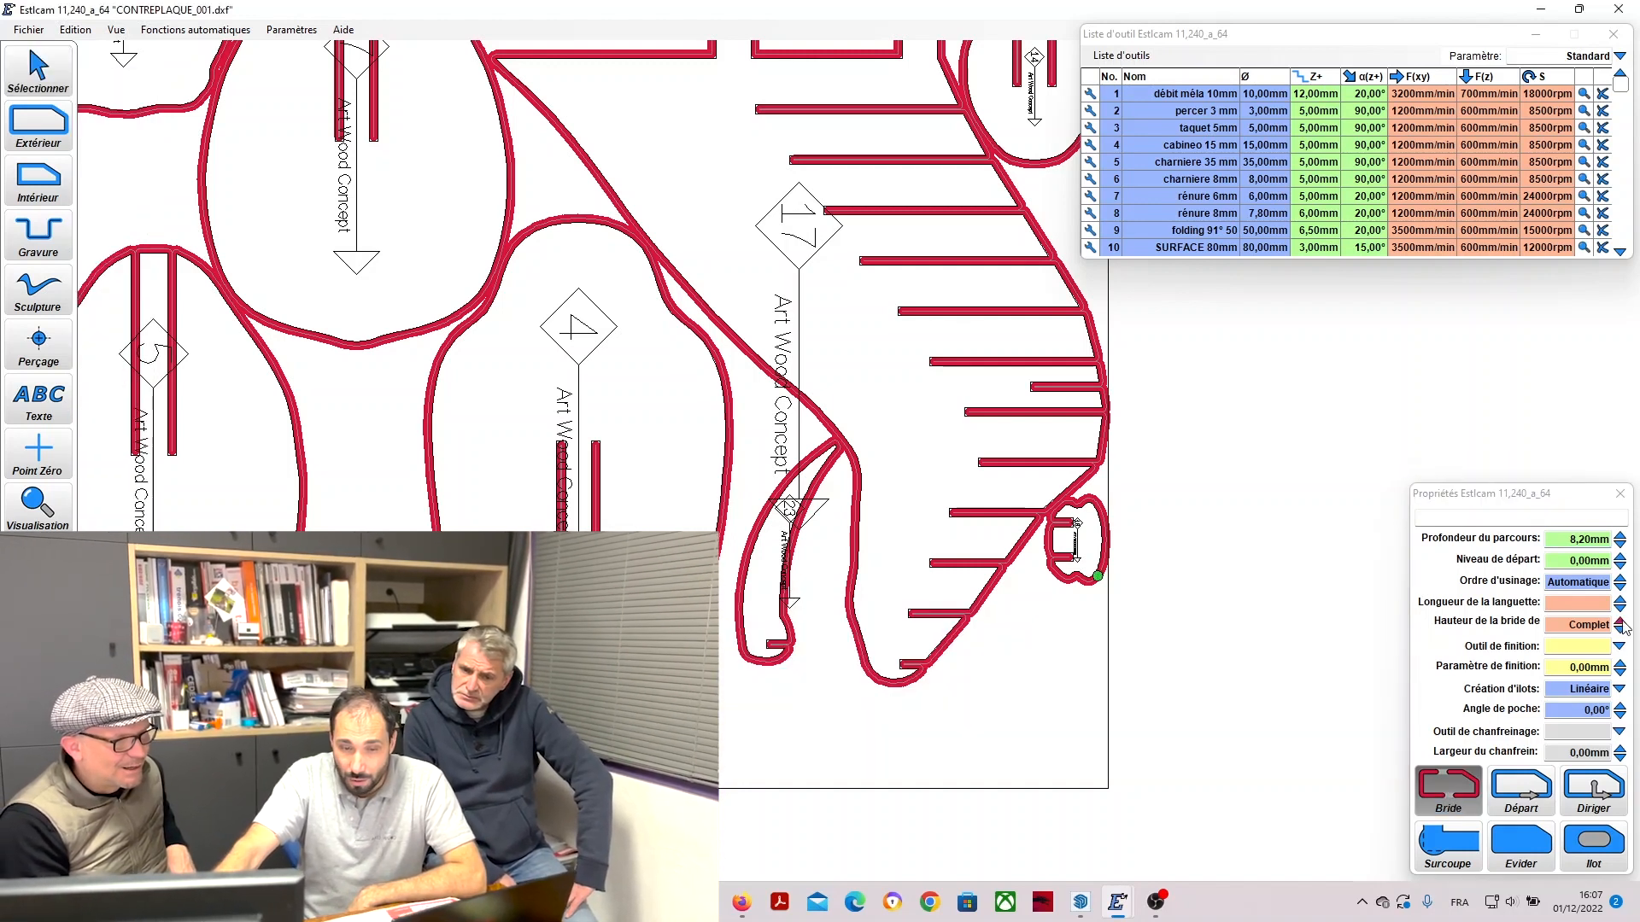
{"action": "left_click", "coordinate": [1601, 625]}
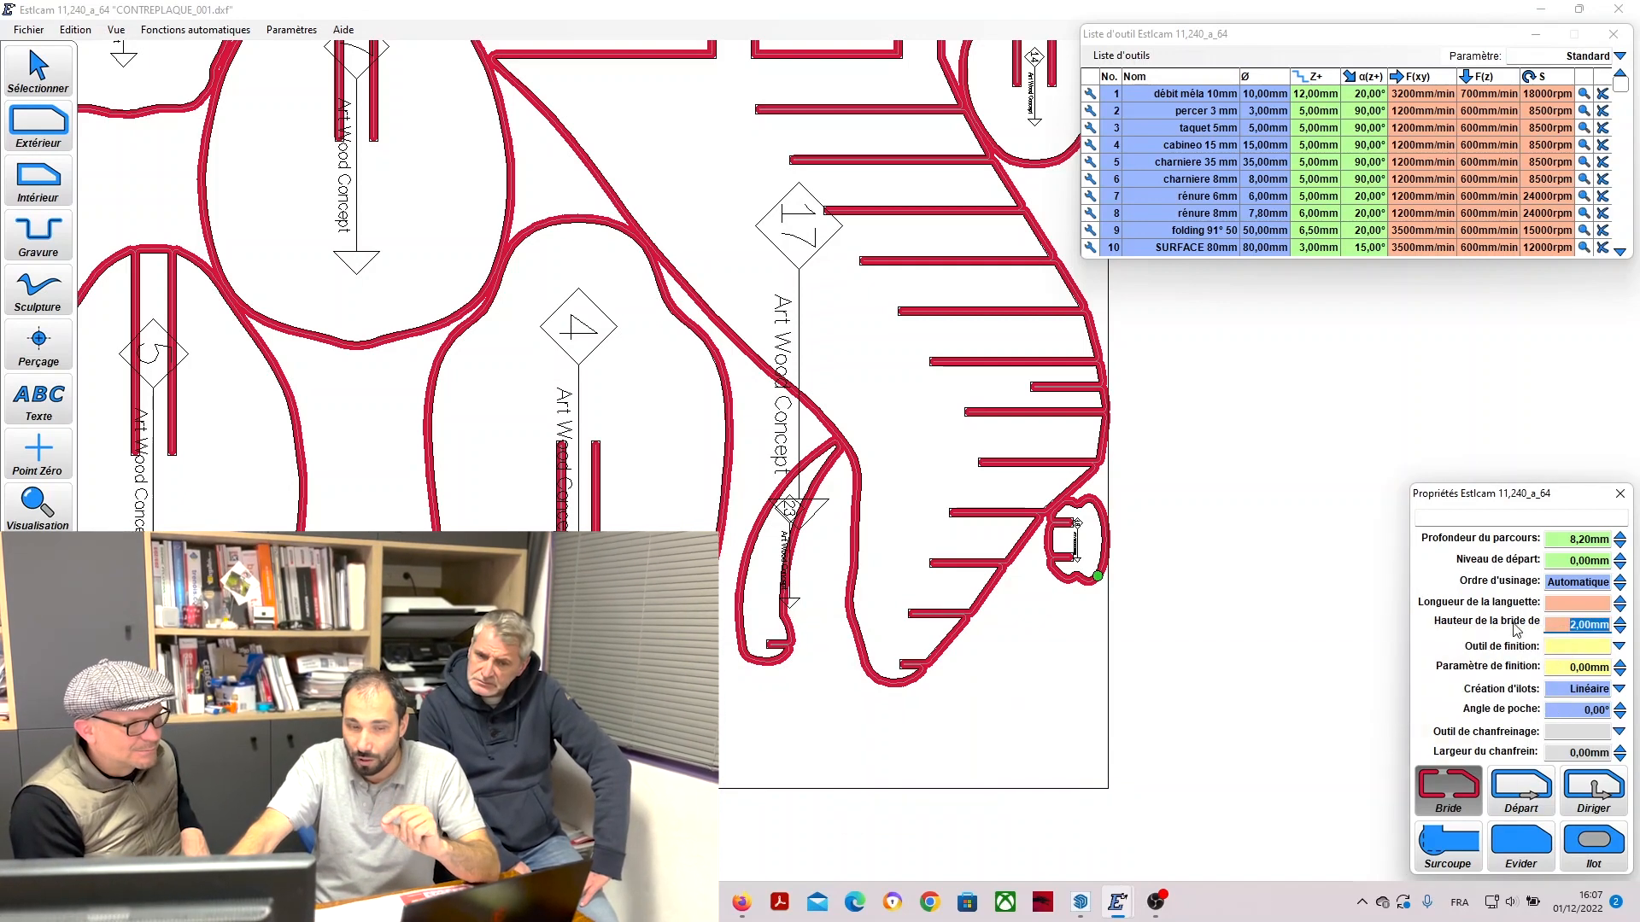
{"action": "left_click", "coordinate": [1599, 606]}
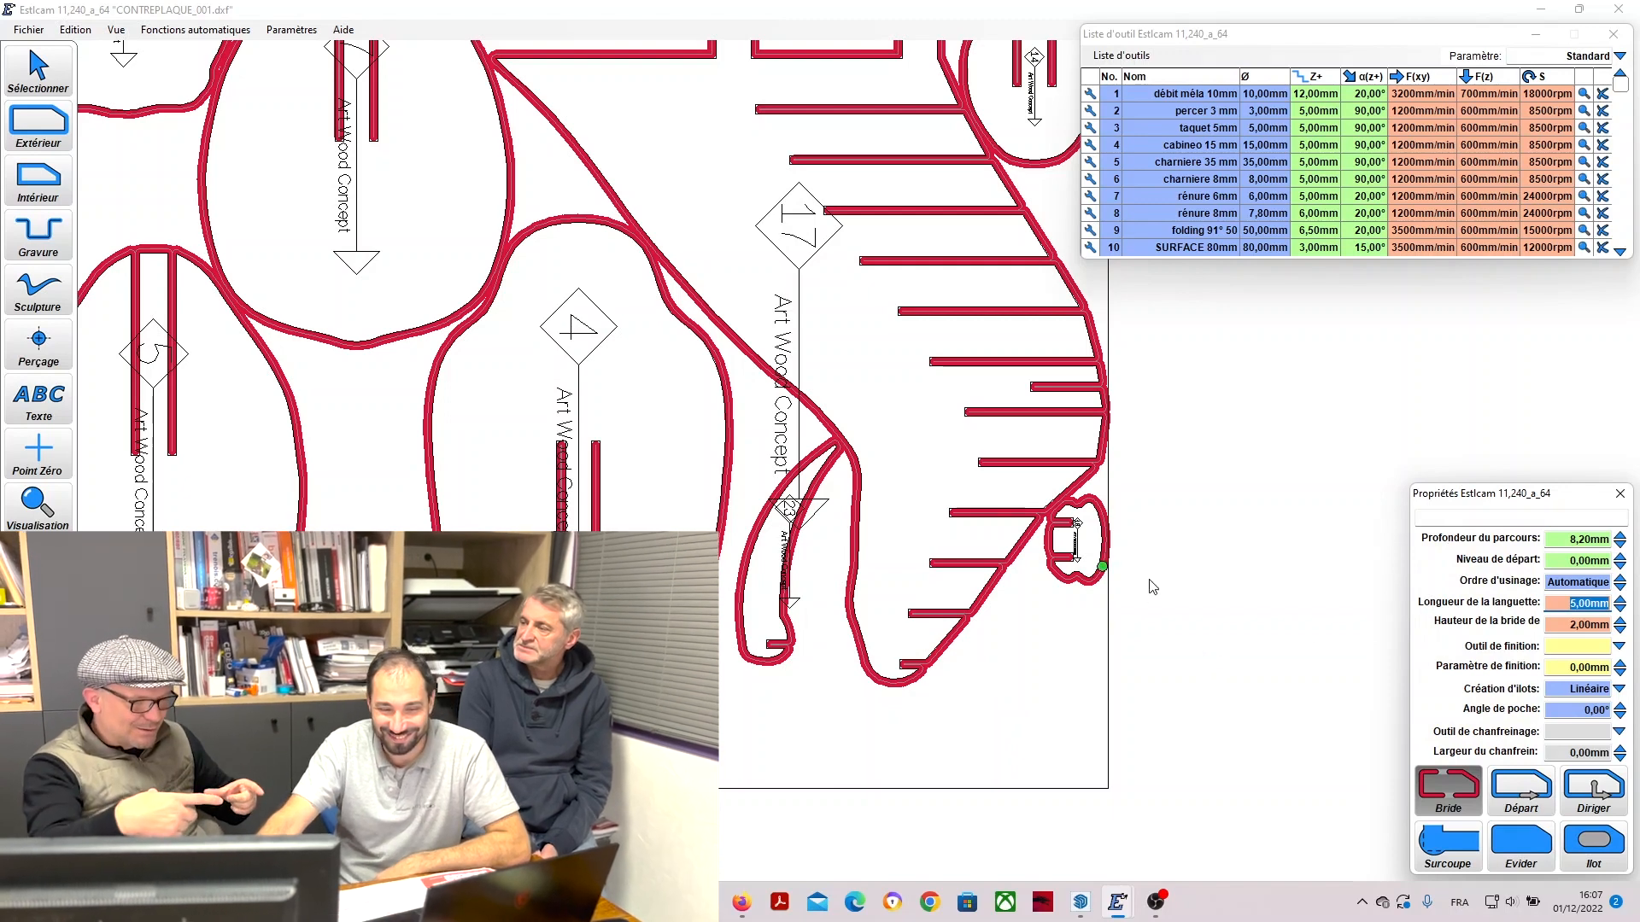
Place holding tabs on the outside toolpaths of the small part 16 and the curved part 23.
{"action": "scroll", "coordinate": [1116, 560], "scroll_direction": "up", "scroll_amount": 4}
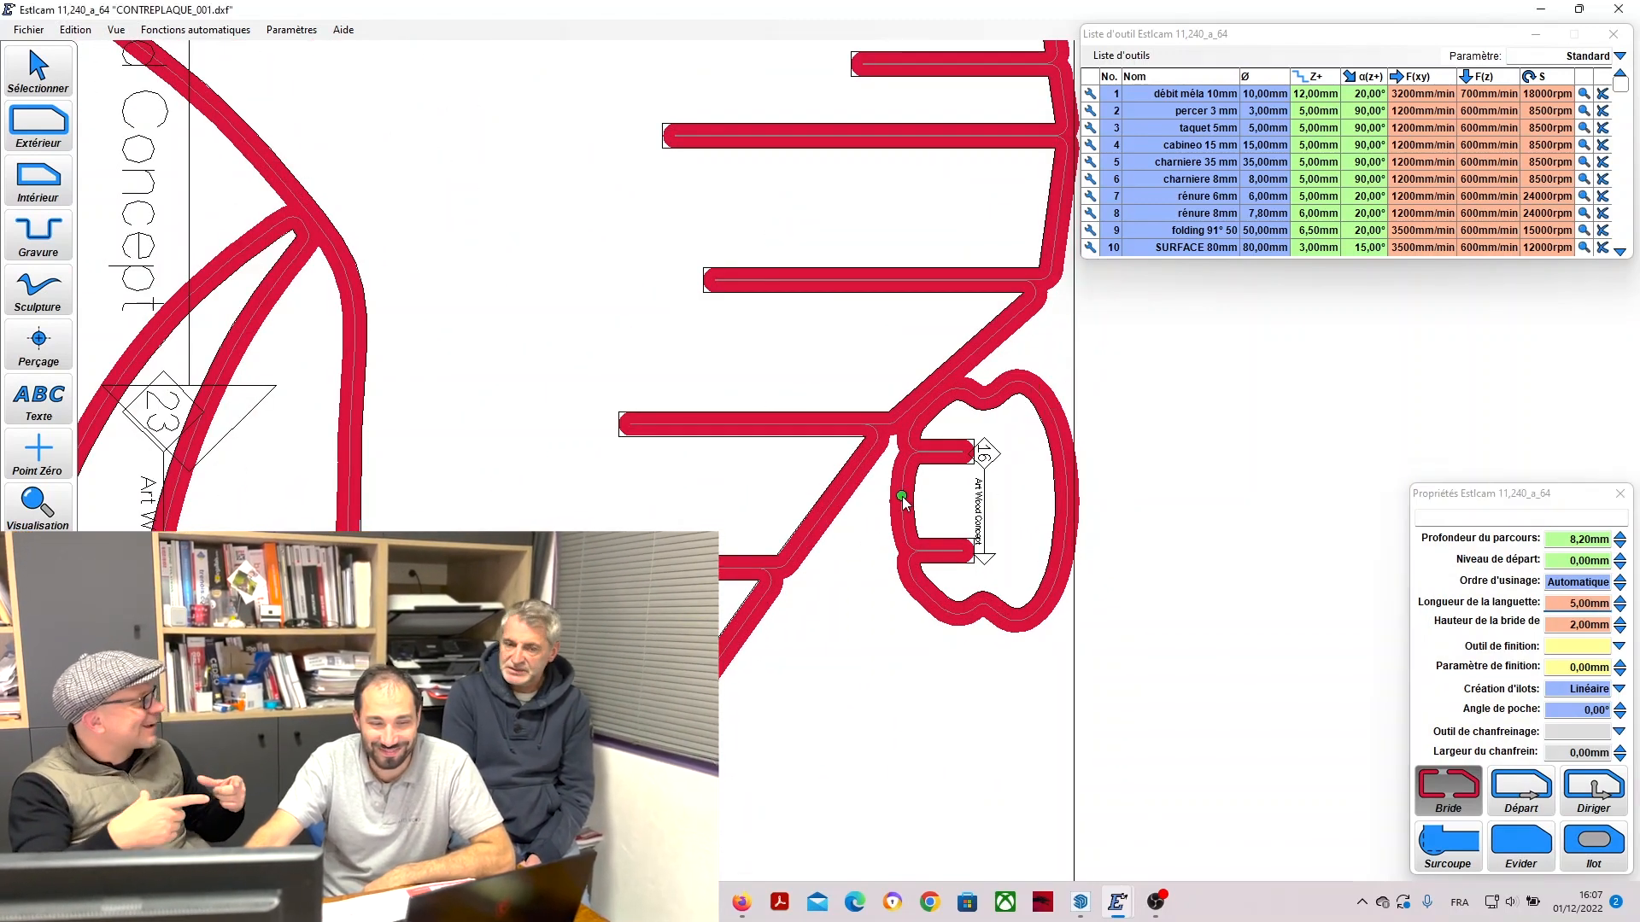
{"action": "scroll", "coordinate": [871, 549], "scroll_direction": "down", "scroll_amount": 3}
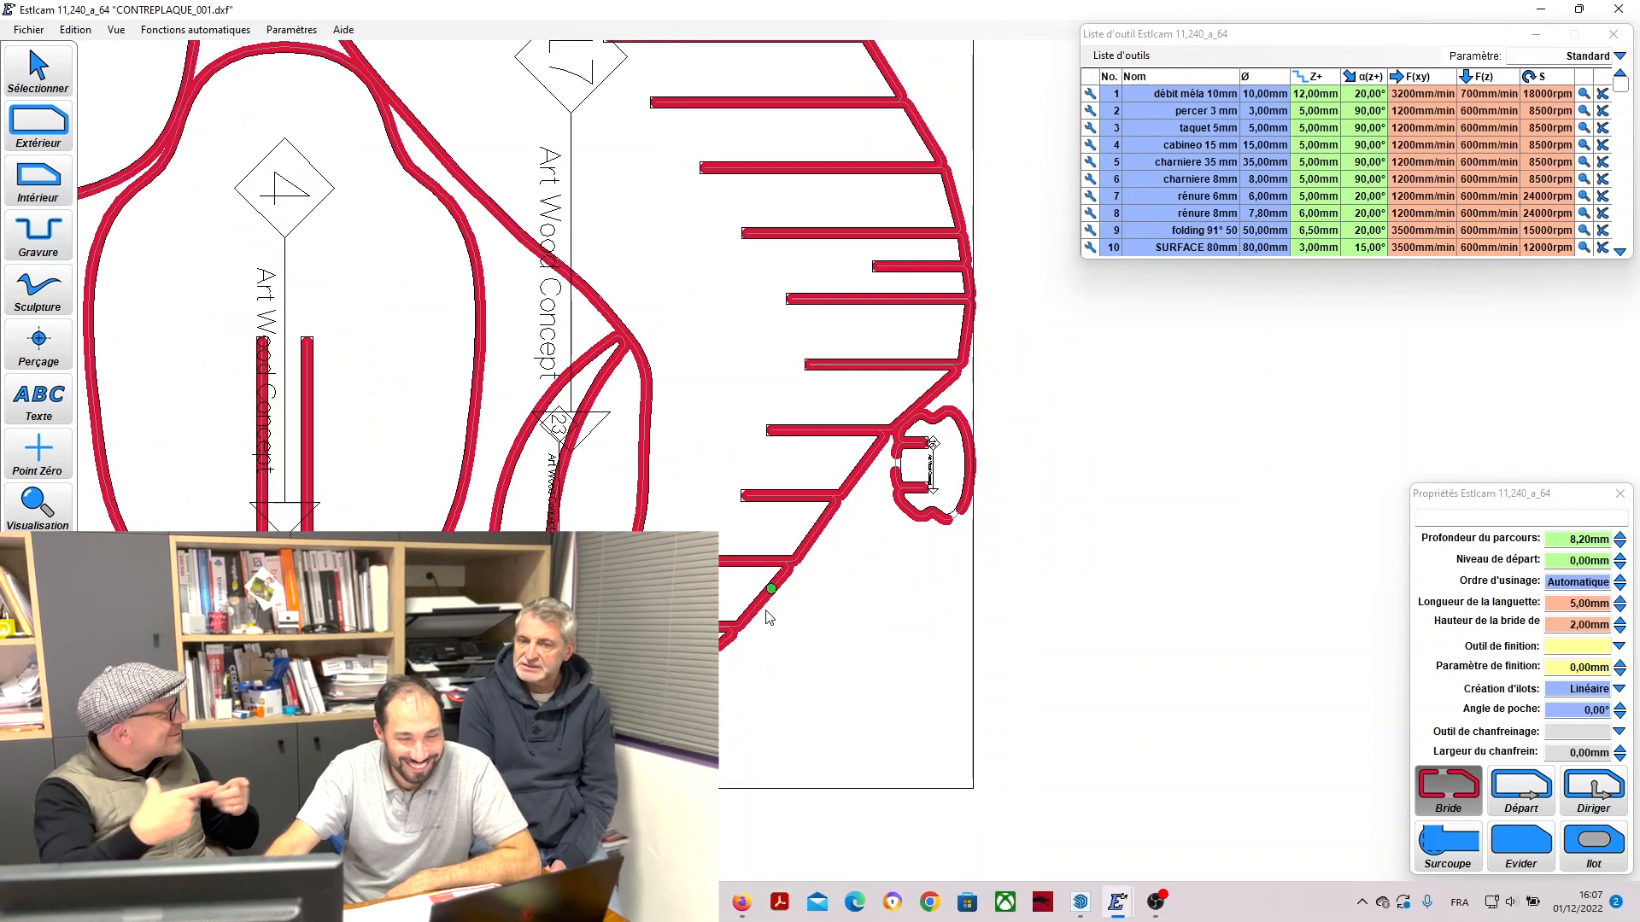
{"action": "scroll", "coordinate": [769, 617], "scroll_direction": "up", "scroll_amount": 2}
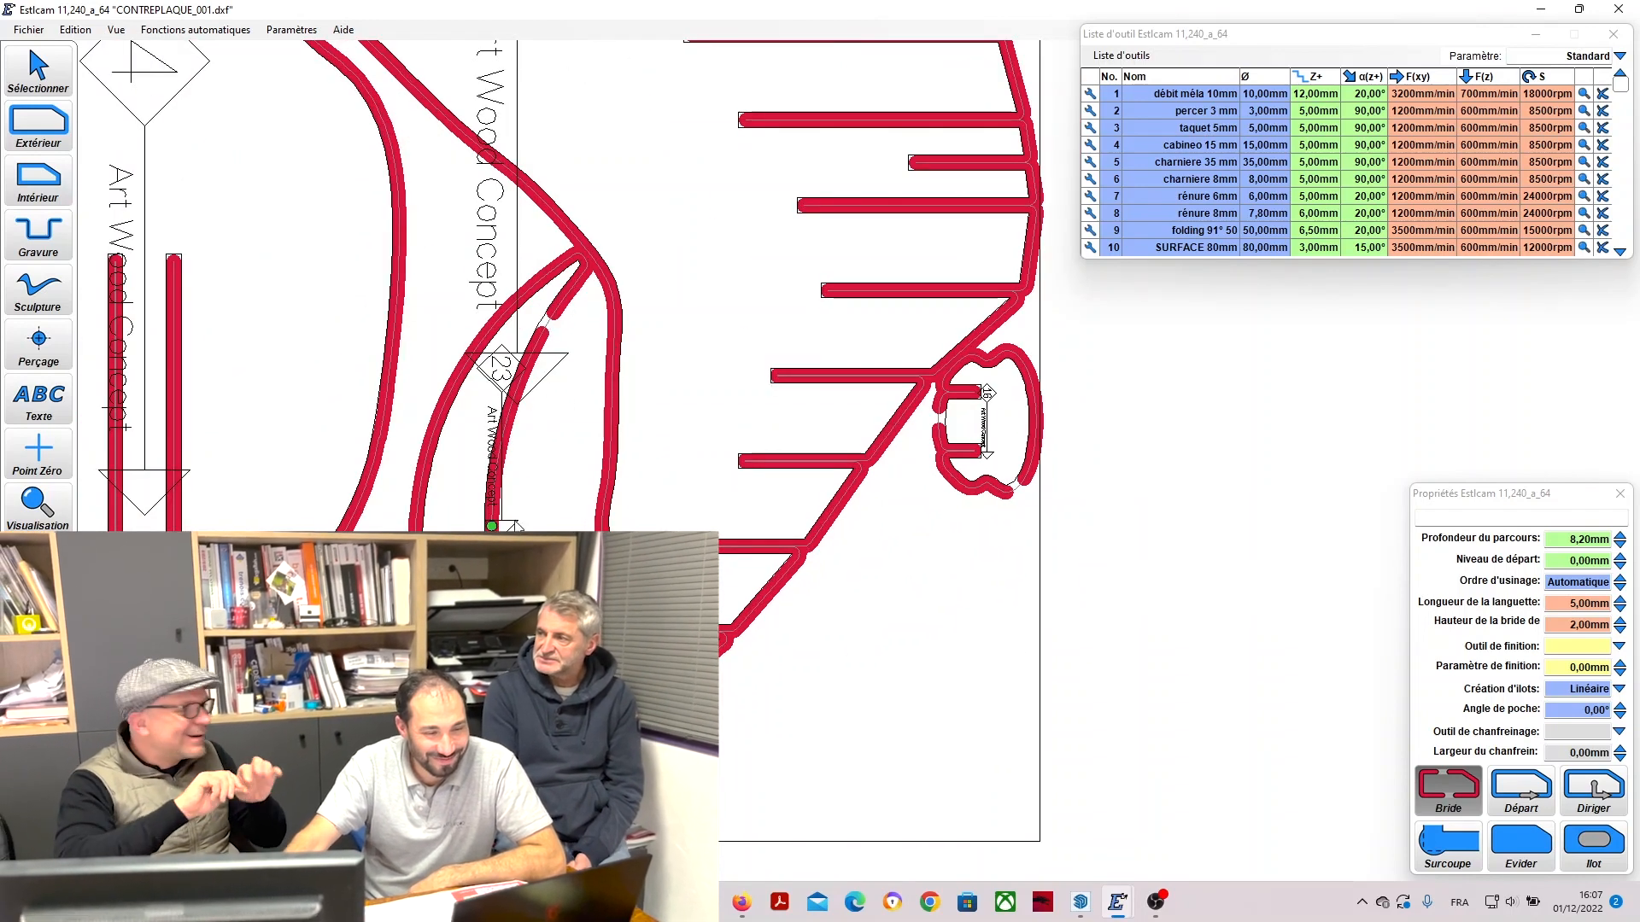
{"action": "scroll", "coordinate": [461, 375], "scroll_direction": "down", "scroll_amount": 2}
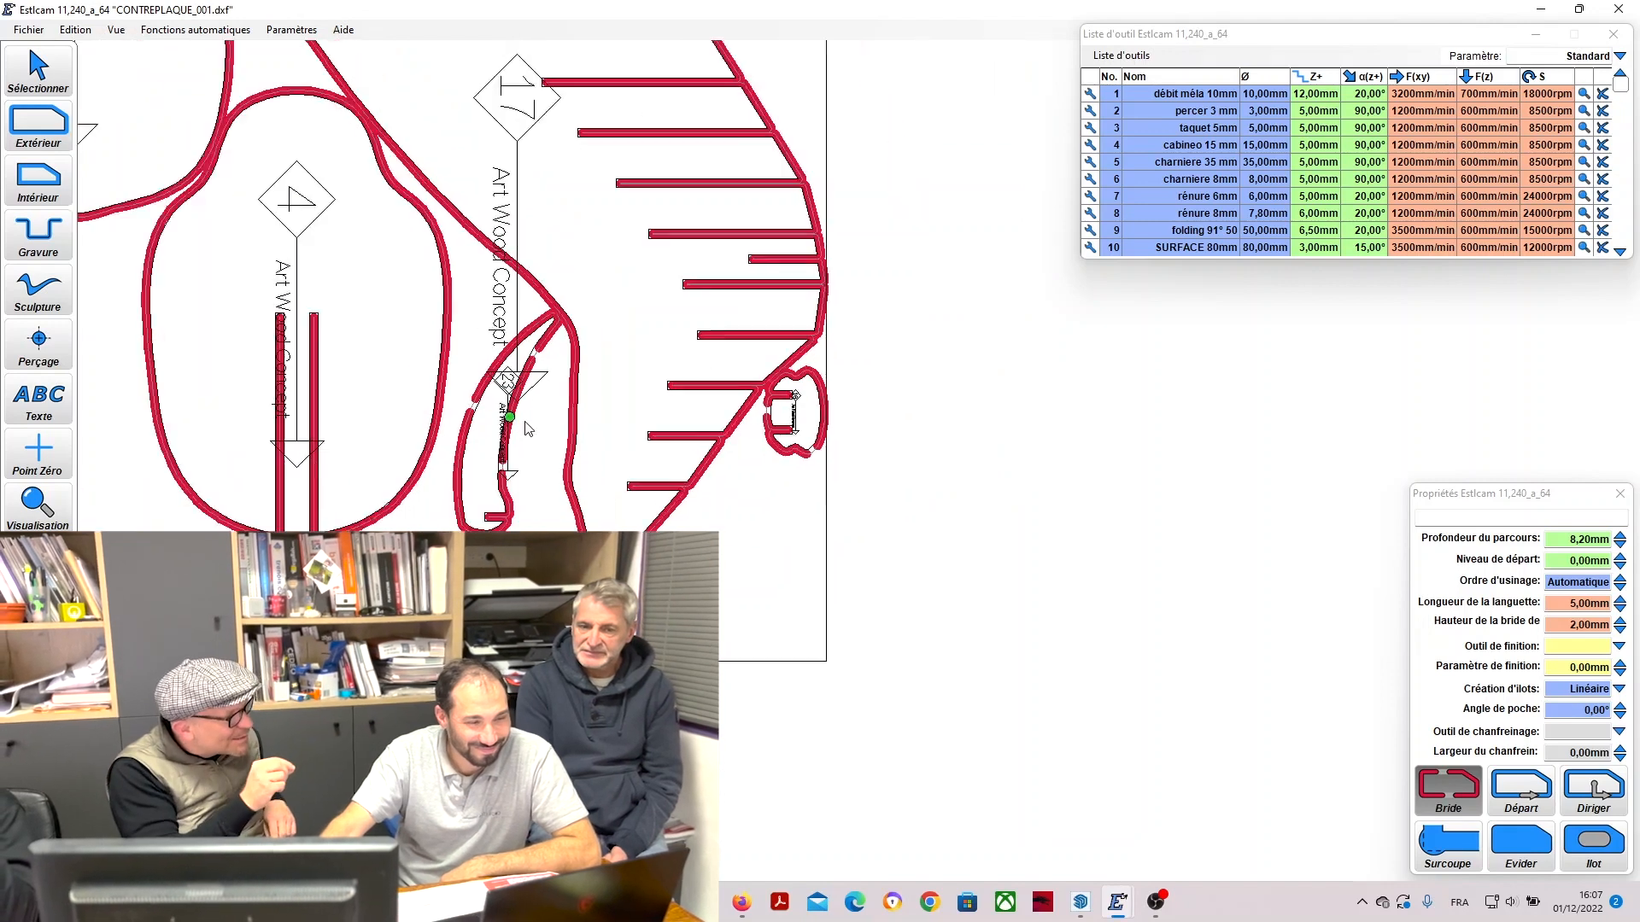
Place holding tabs around the outside toolpath of part 4, on both sides of its contour.
{"action": "left_click", "coordinate": [441, 248]}
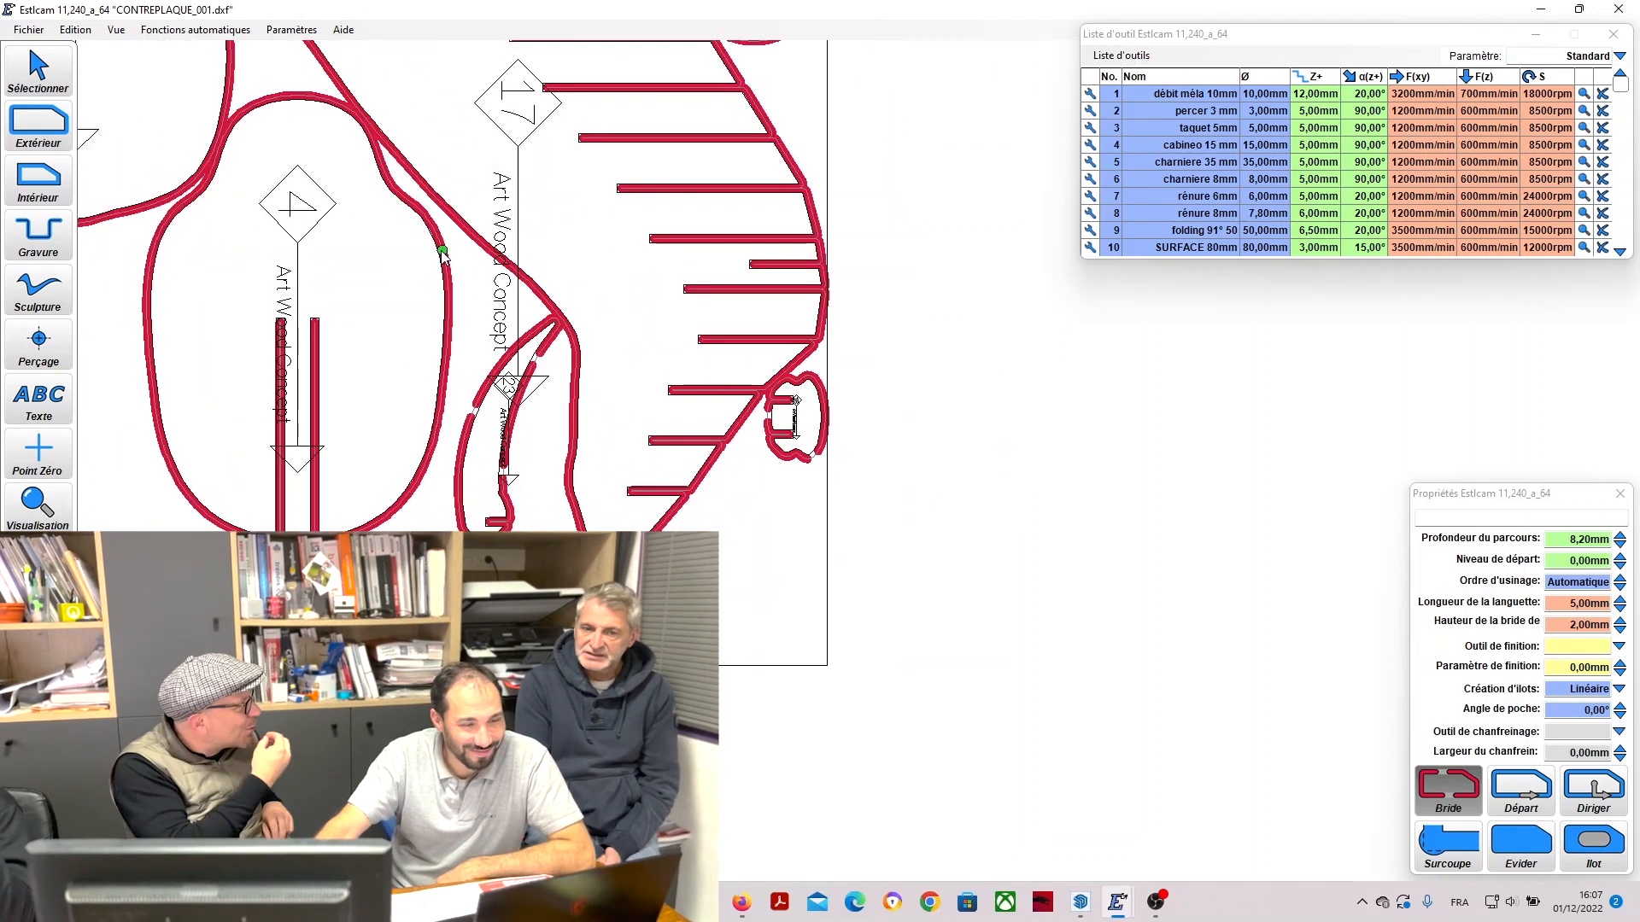
{"action": "left_click", "coordinate": [416, 483]}
{"action": "left_click", "coordinate": [163, 285]}
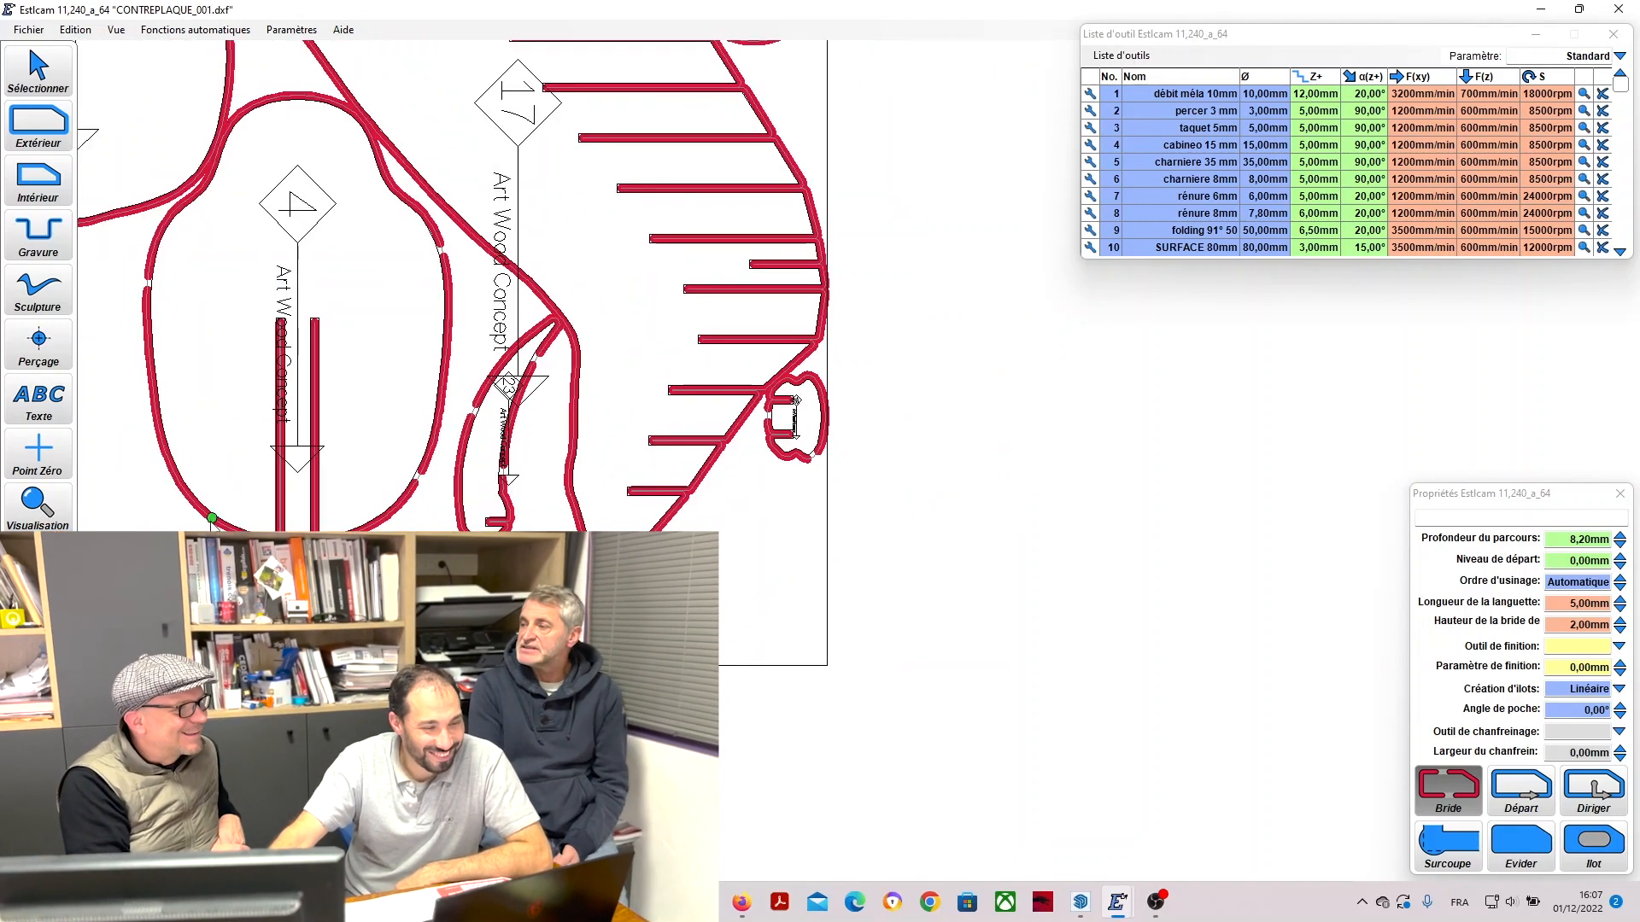
{"action": "scroll", "coordinate": [454, 505], "scroll_direction": "down", "scroll_amount": 3}
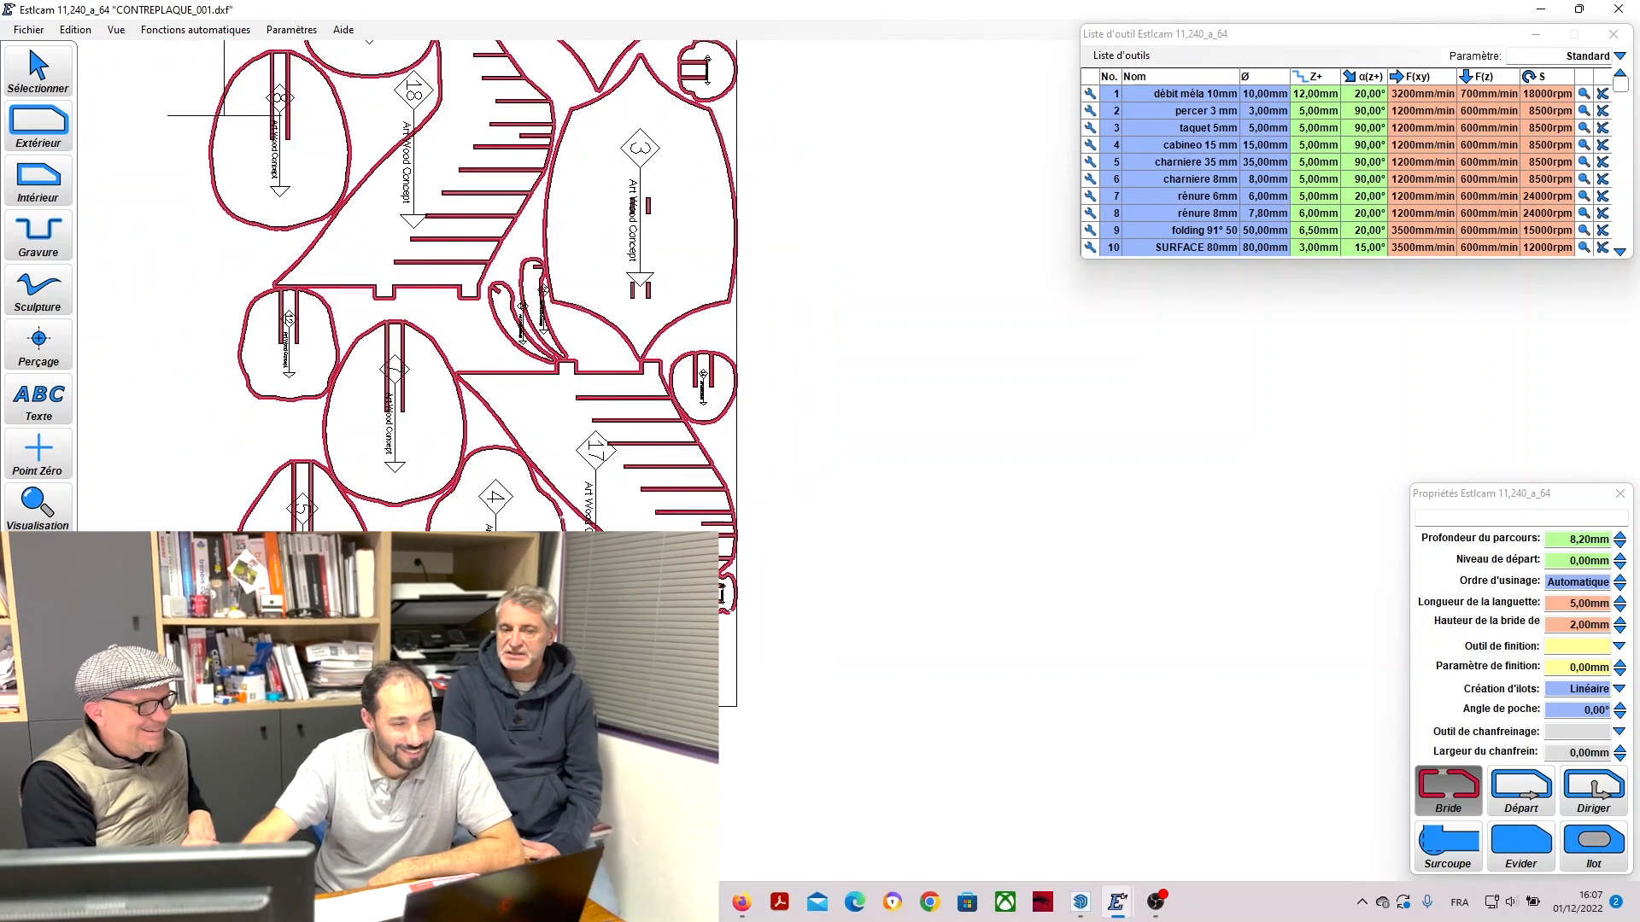
Place holding tabs on the outside toolpath of part 7 and on both sides of the outside toolpath of part 12.
{"action": "scroll", "coordinate": [316, 523], "scroll_direction": "up", "scroll_amount": 3}
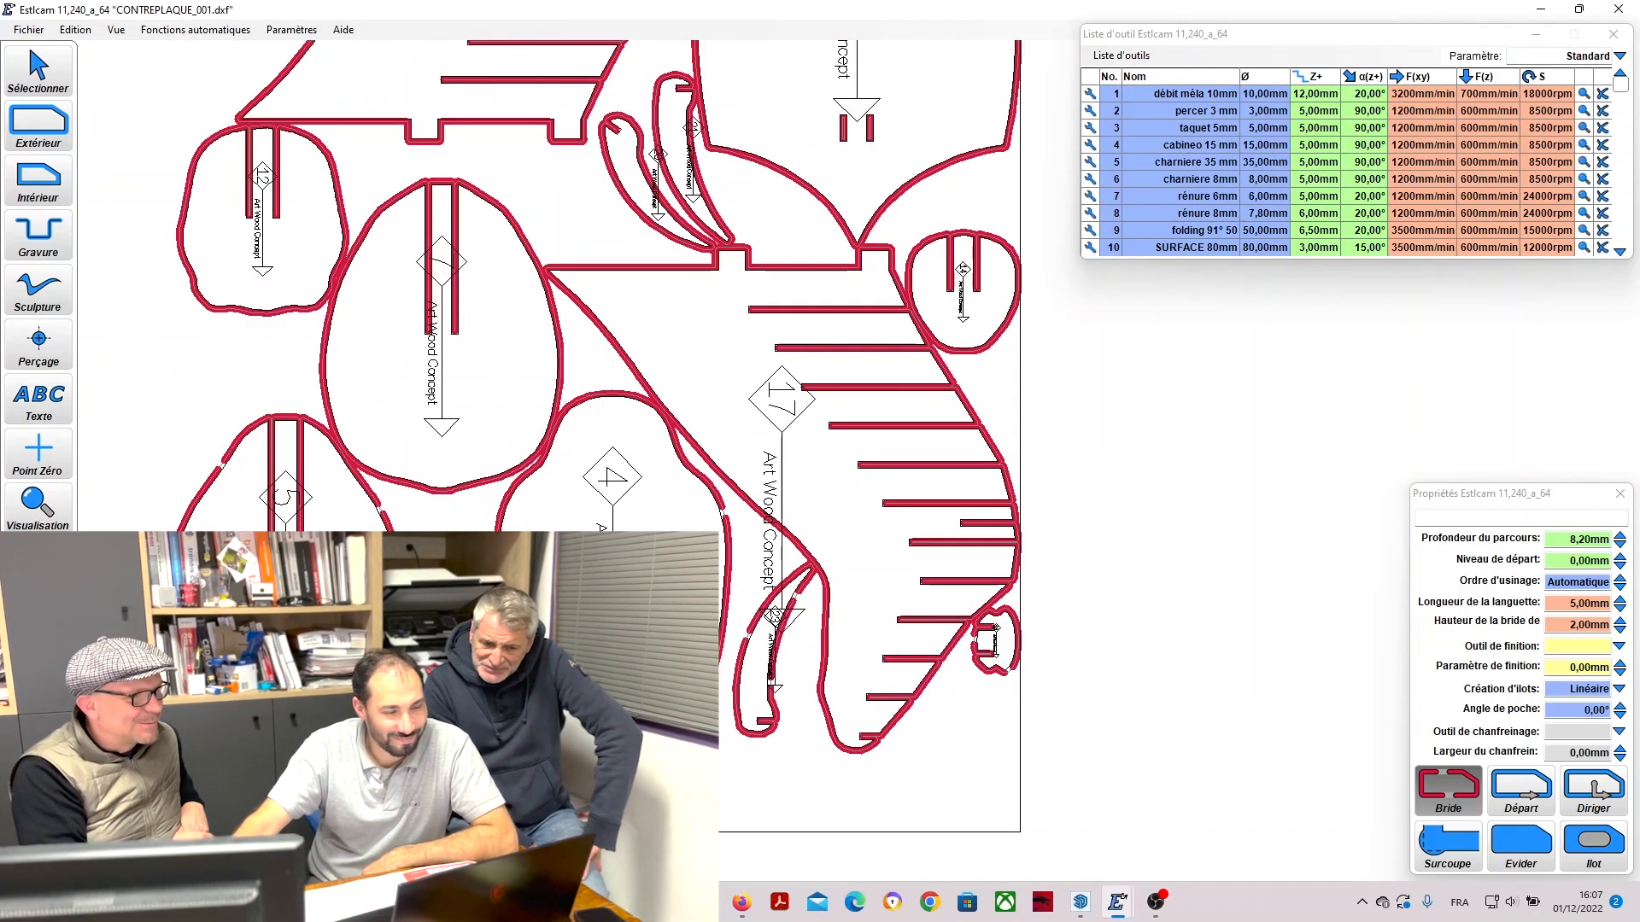
{"action": "left_click", "coordinate": [333, 355]}
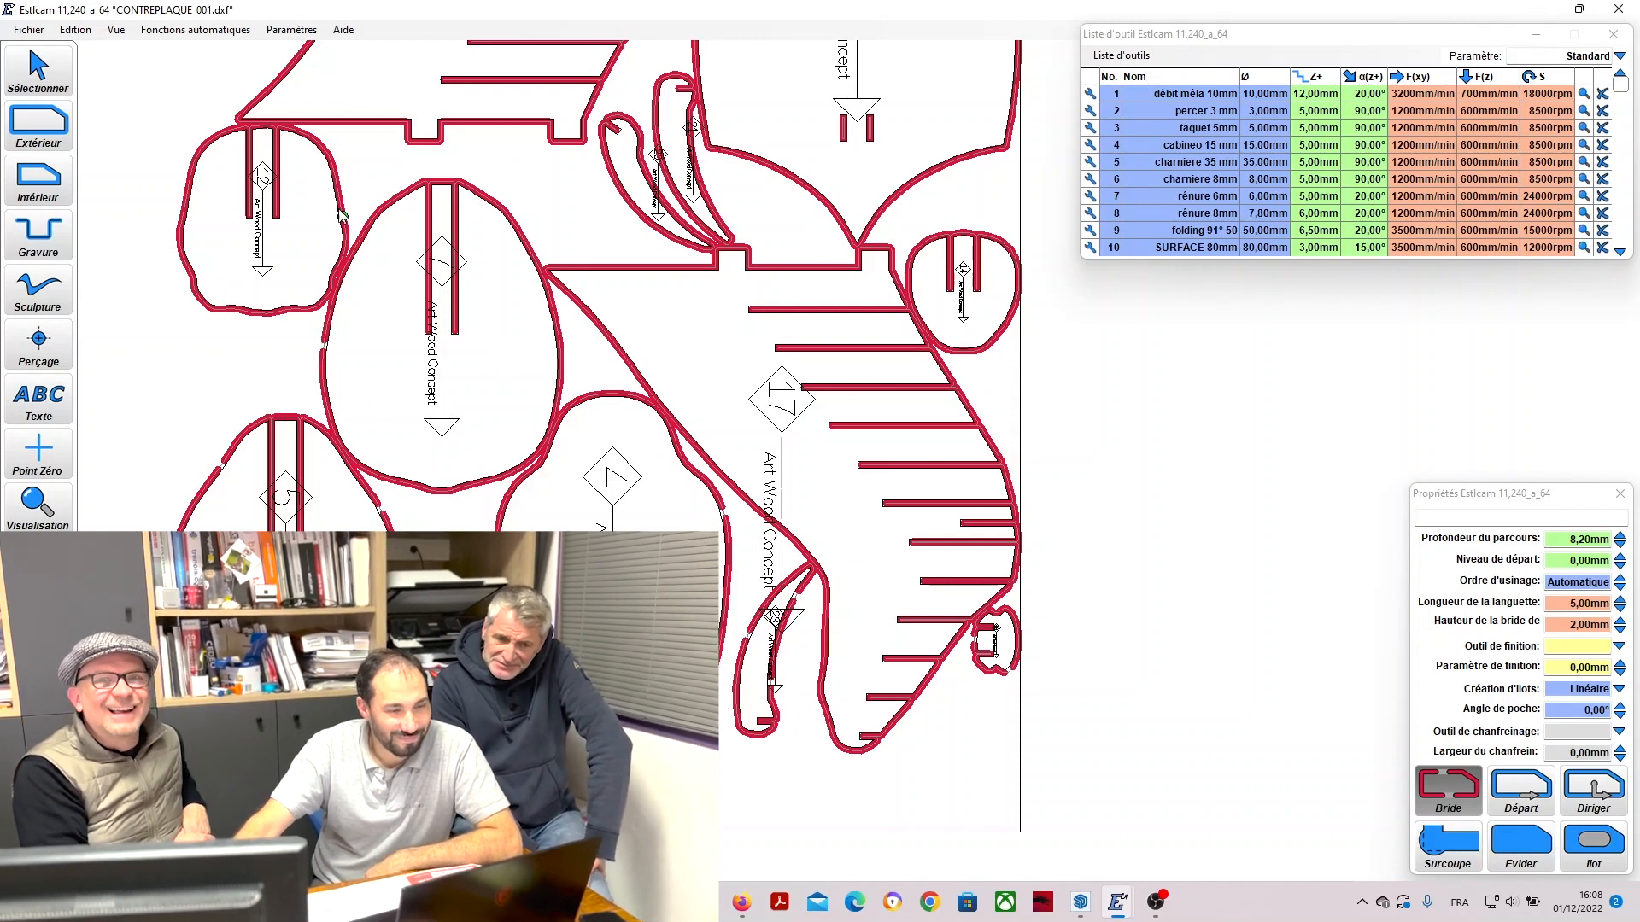
{"action": "left_click", "coordinate": [335, 170]}
{"action": "left_click", "coordinate": [326, 211]}
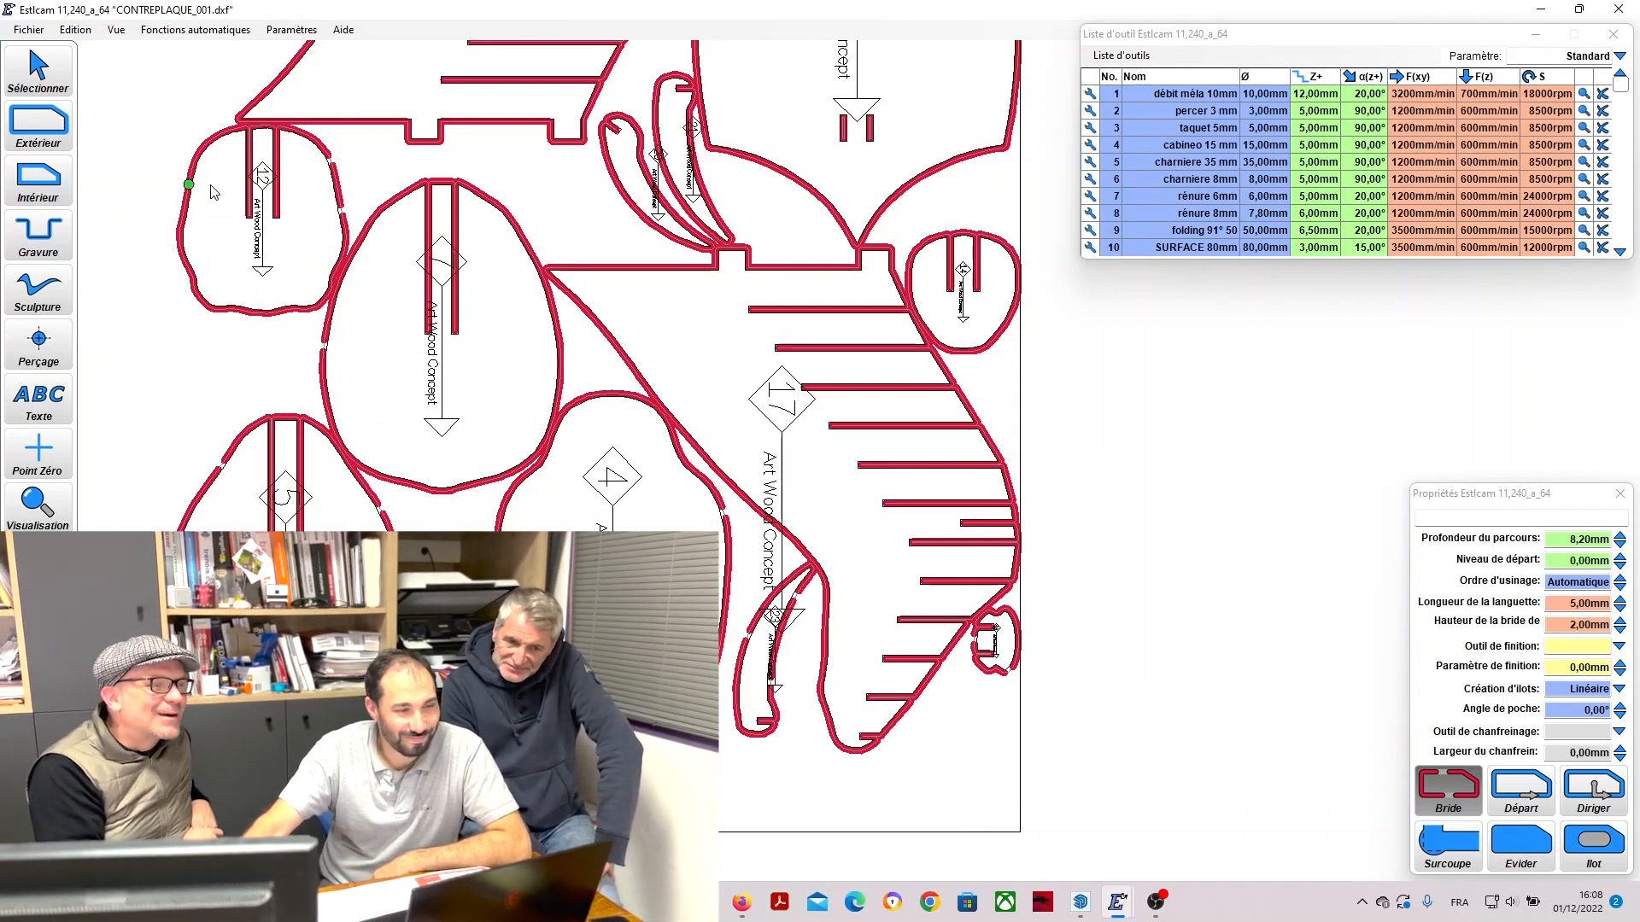
{"action": "left_click", "coordinate": [211, 173]}
Place holding tabs on both sides of the outside toolpaths of the curved parts 20 and 21.
{"action": "scroll", "coordinate": [295, 282], "scroll_direction": "down", "scroll_amount": 2}
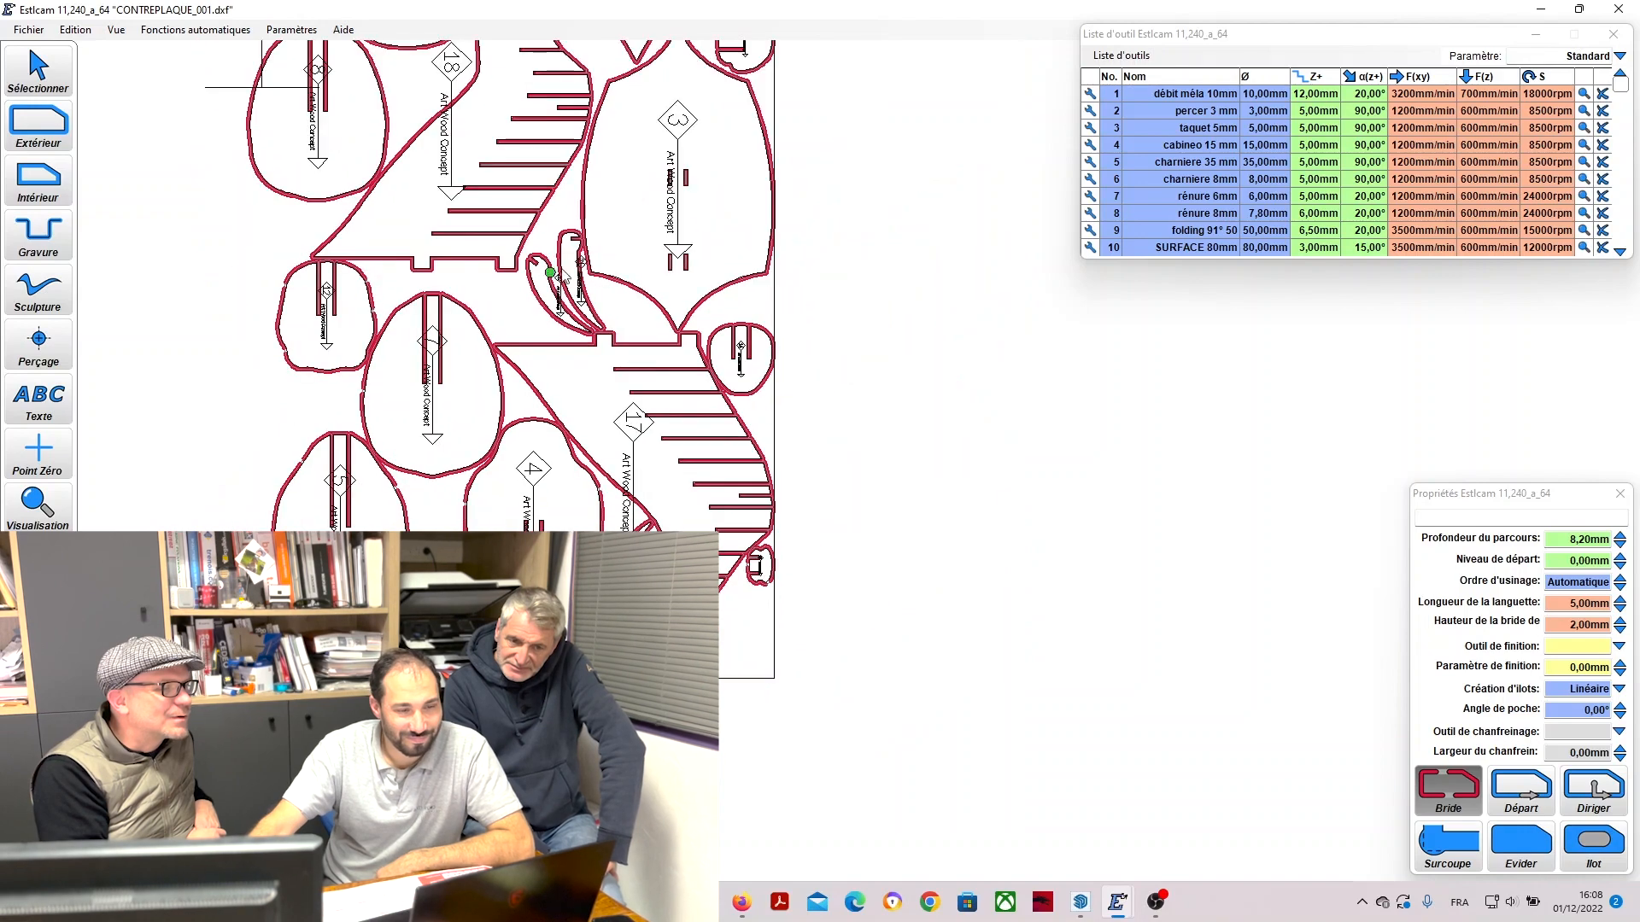
{"action": "scroll", "coordinate": [573, 257], "scroll_direction": "up", "scroll_amount": 6}
{"action": "left_click", "coordinate": [438, 314]}
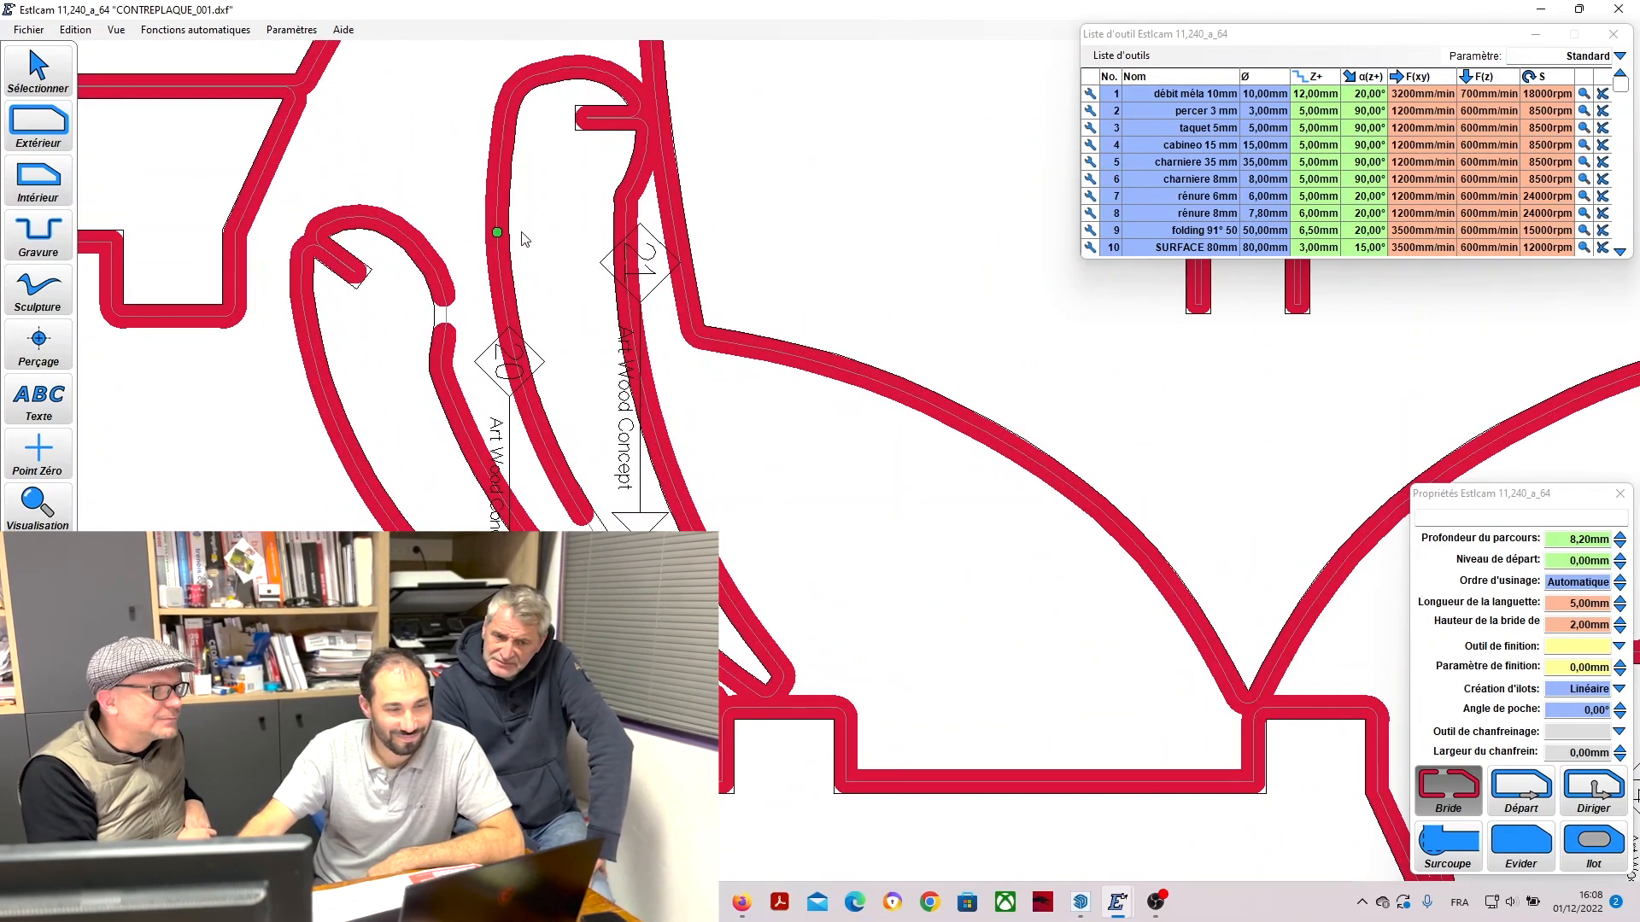
{"action": "left_click", "coordinate": [498, 232]}
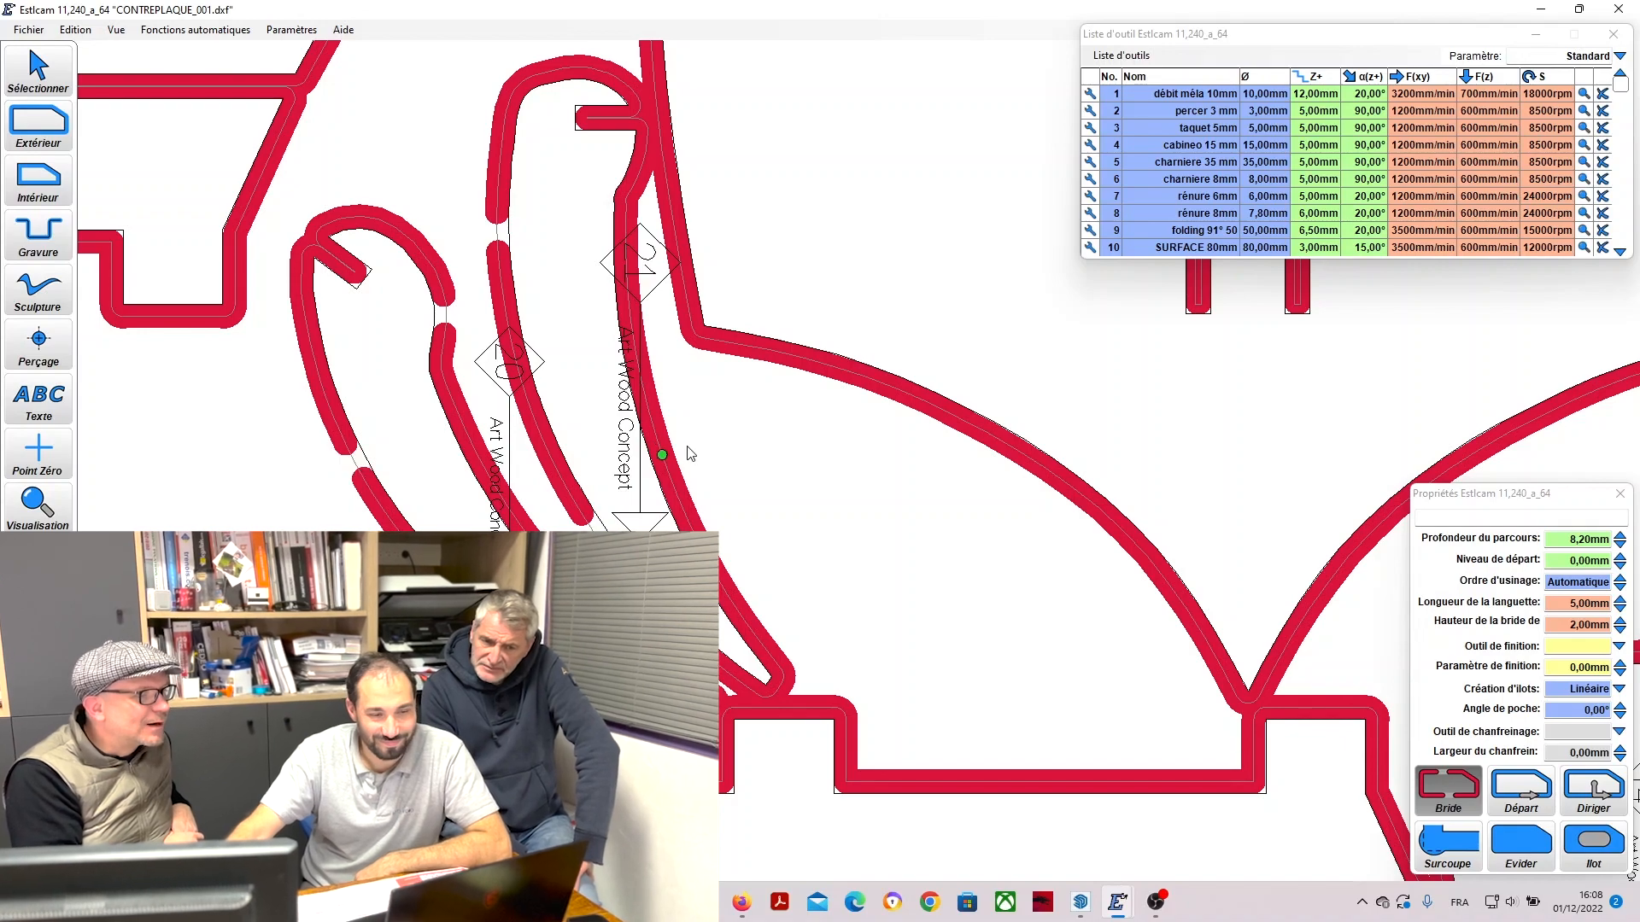
Place a holding tab on each of the two lower curves of part 3's outside toolpath.
{"action": "scroll", "coordinate": [701, 486], "scroll_direction": "down", "scroll_amount": 3}
{"action": "scroll", "coordinate": [730, 480], "scroll_direction": "up", "scroll_amount": 3}
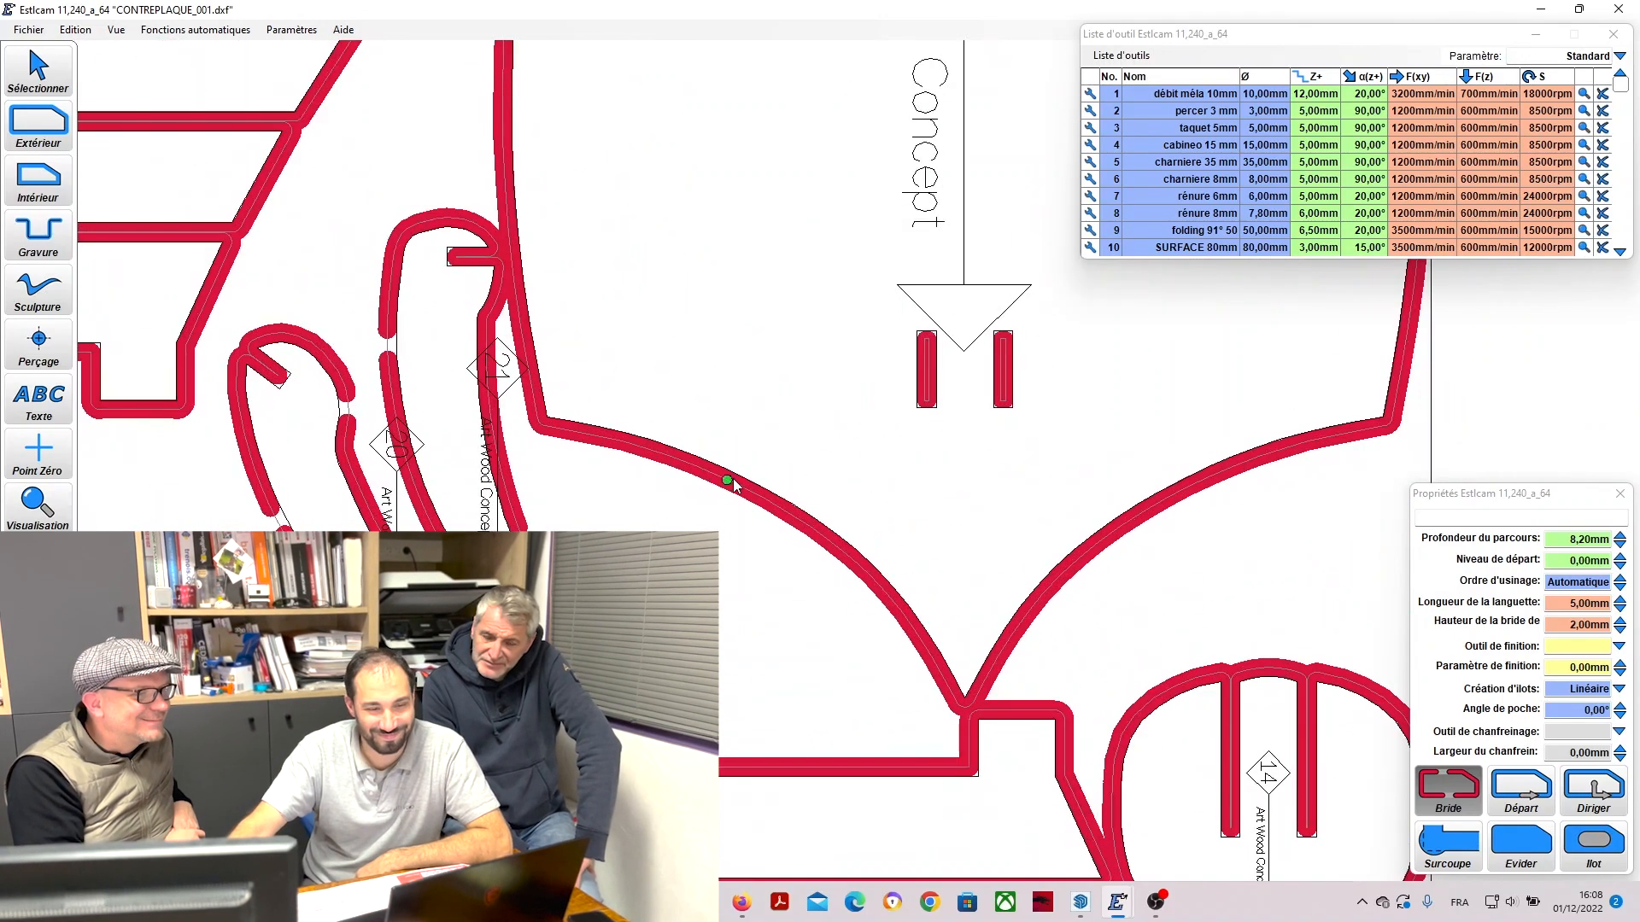
{"action": "left_click", "coordinate": [733, 480]}
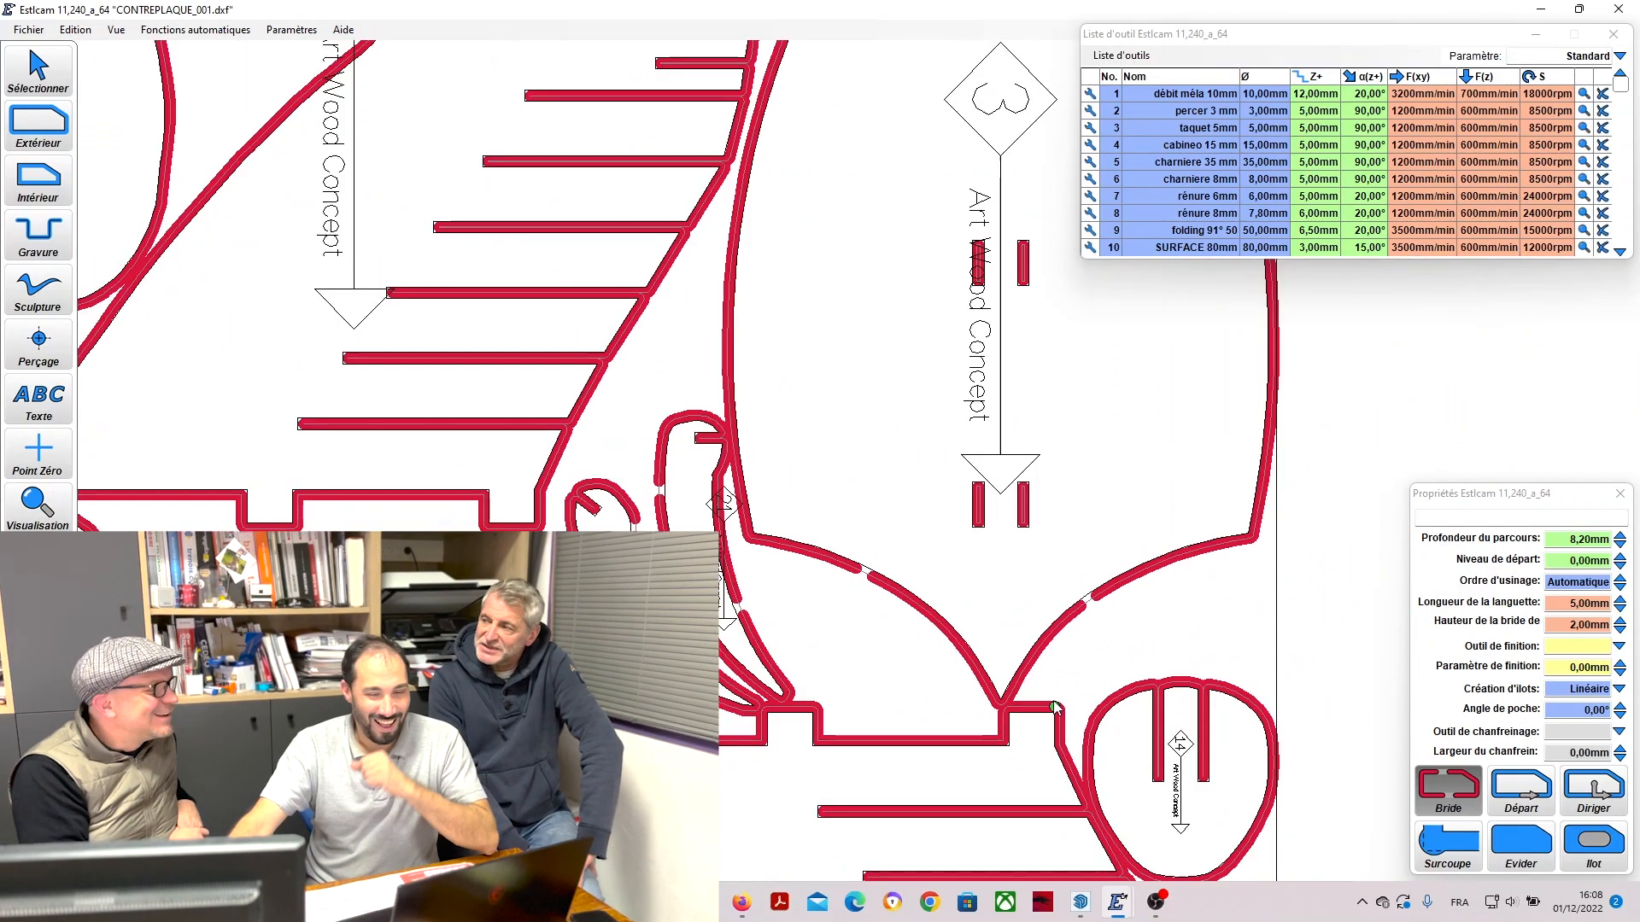
Place four holding tabs around the outside toolpath of the small round part above part 3, near the sheet's edge.
{"action": "scroll", "coordinate": [1053, 696], "scroll_direction": "down", "scroll_amount": 5}
{"action": "scroll", "coordinate": [1053, 696], "scroll_direction": "up", "scroll_amount": 2}
{"action": "scroll", "coordinate": [1094, 322], "scroll_direction": "down", "scroll_amount": 2}
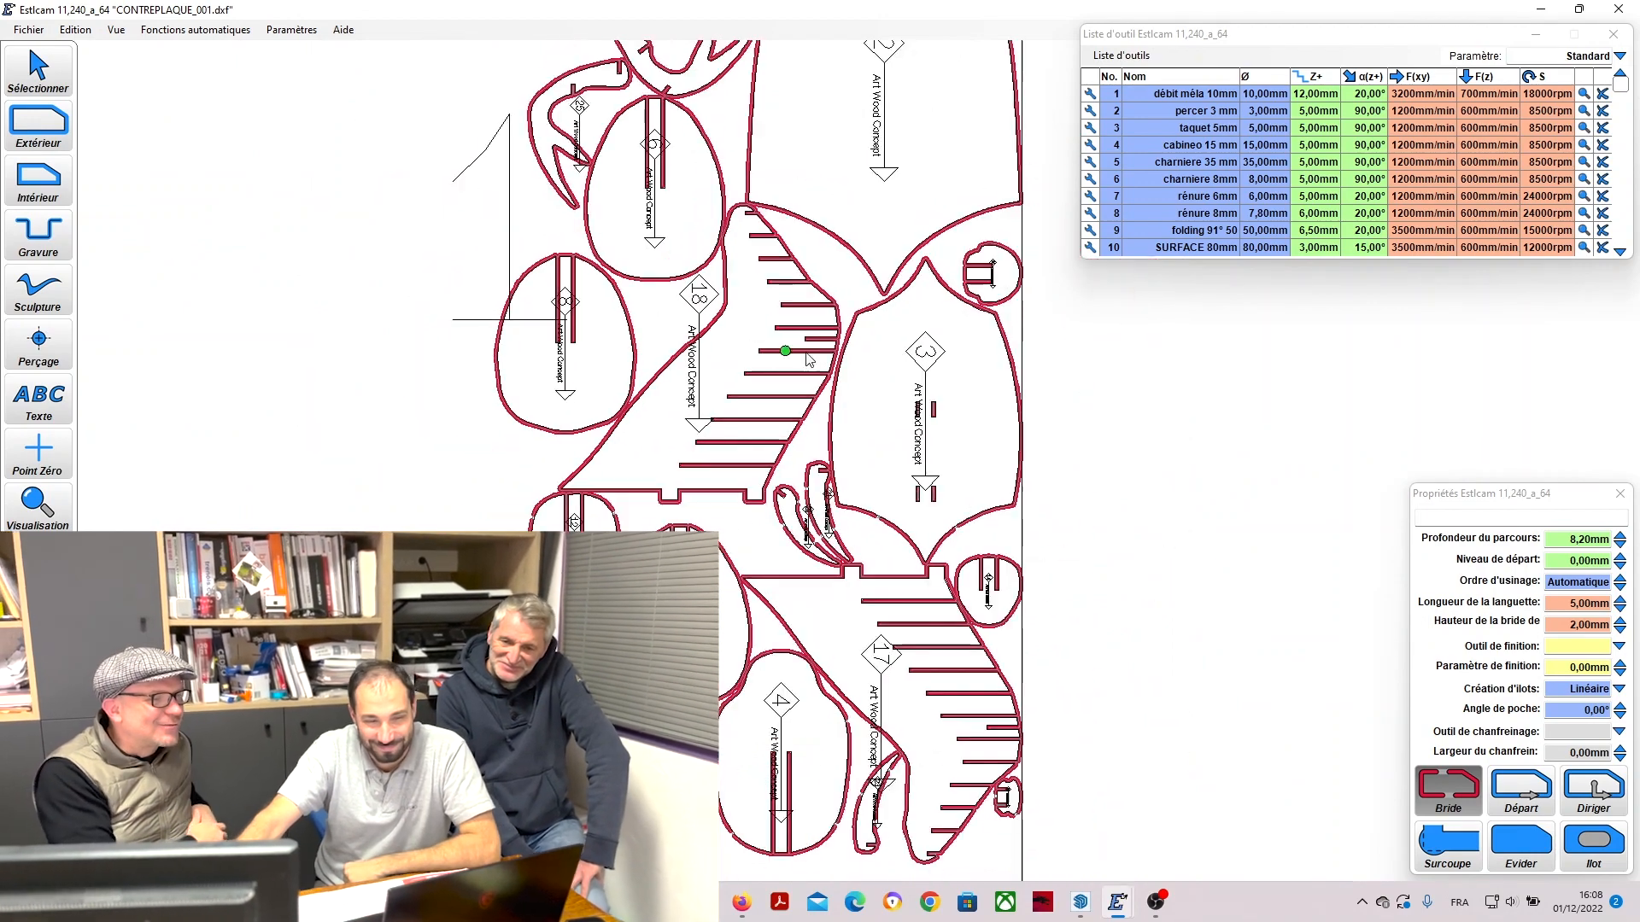
{"action": "scroll", "coordinate": [1069, 318], "scroll_direction": "up", "scroll_amount": 5}
{"action": "left_click", "coordinate": [892, 279]}
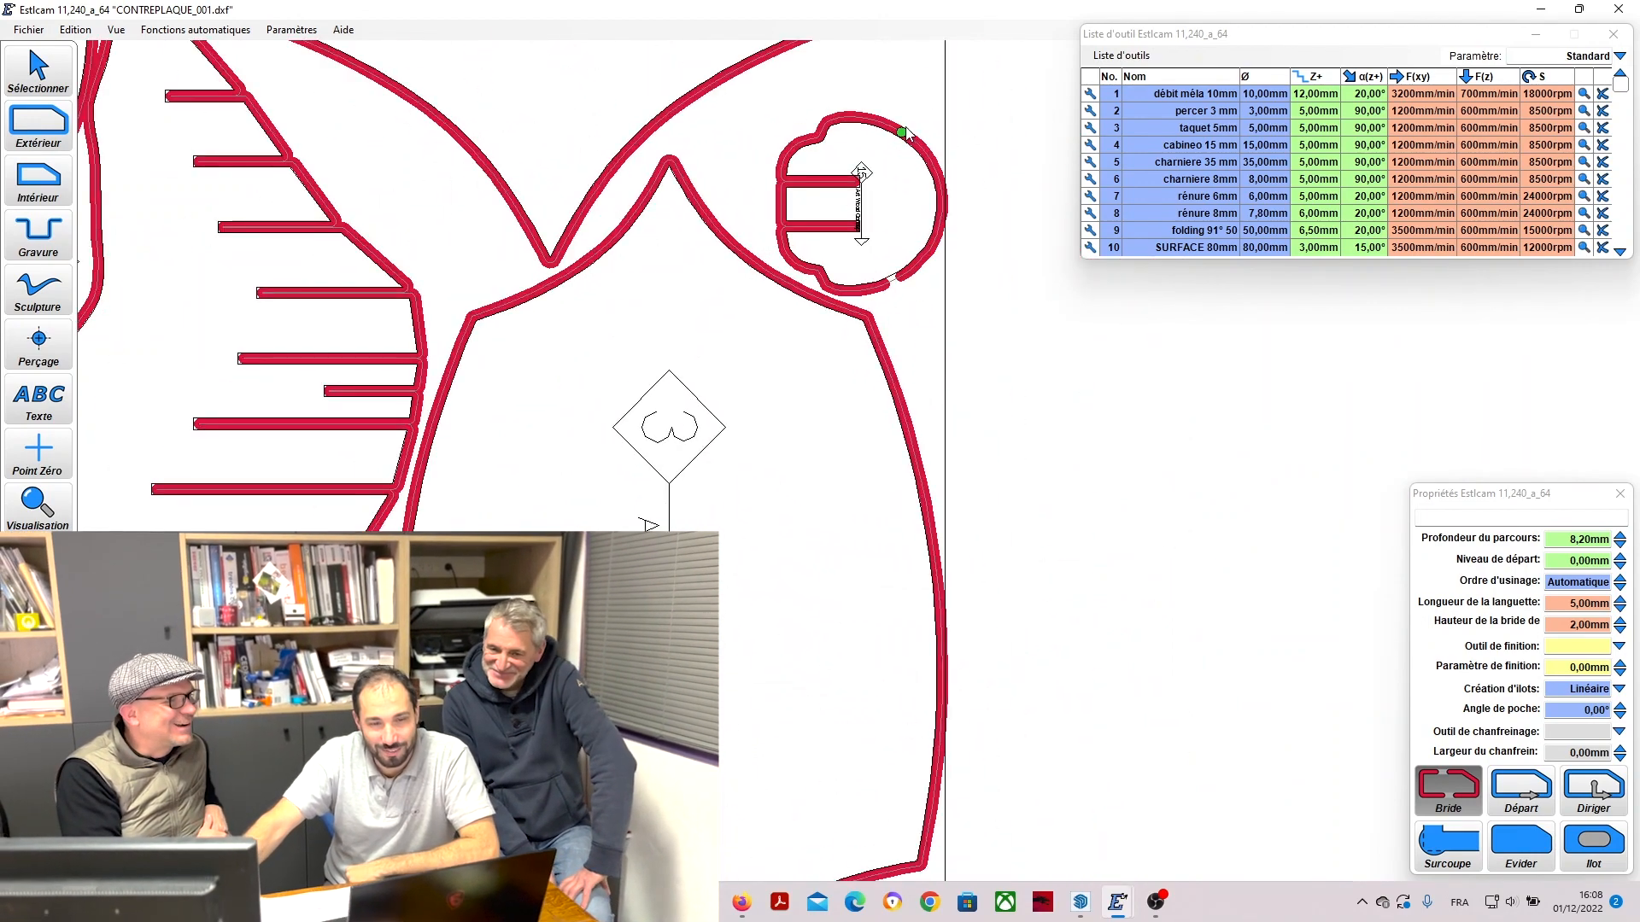
{"action": "left_click", "coordinate": [903, 132]}
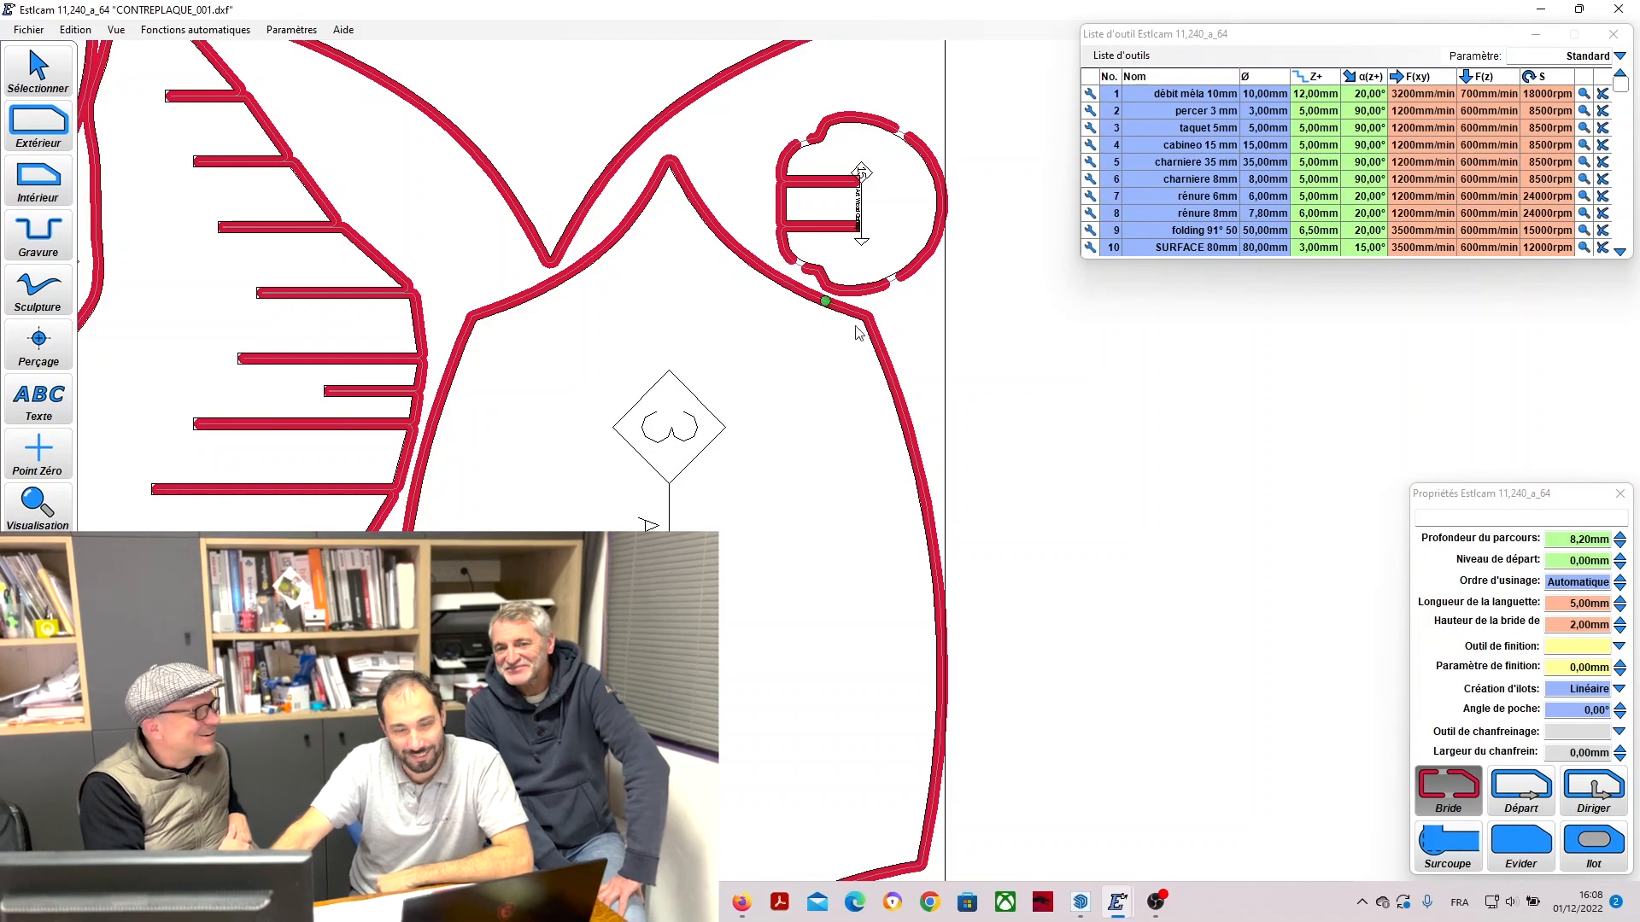
Place holding tabs around the outside toolpath of part 14, below part 3.
{"action": "scroll", "coordinate": [863, 628], "scroll_direction": "down", "scroll_amount": 3}
{"action": "scroll", "coordinate": [862, 628], "scroll_direction": "up", "scroll_amount": 5}
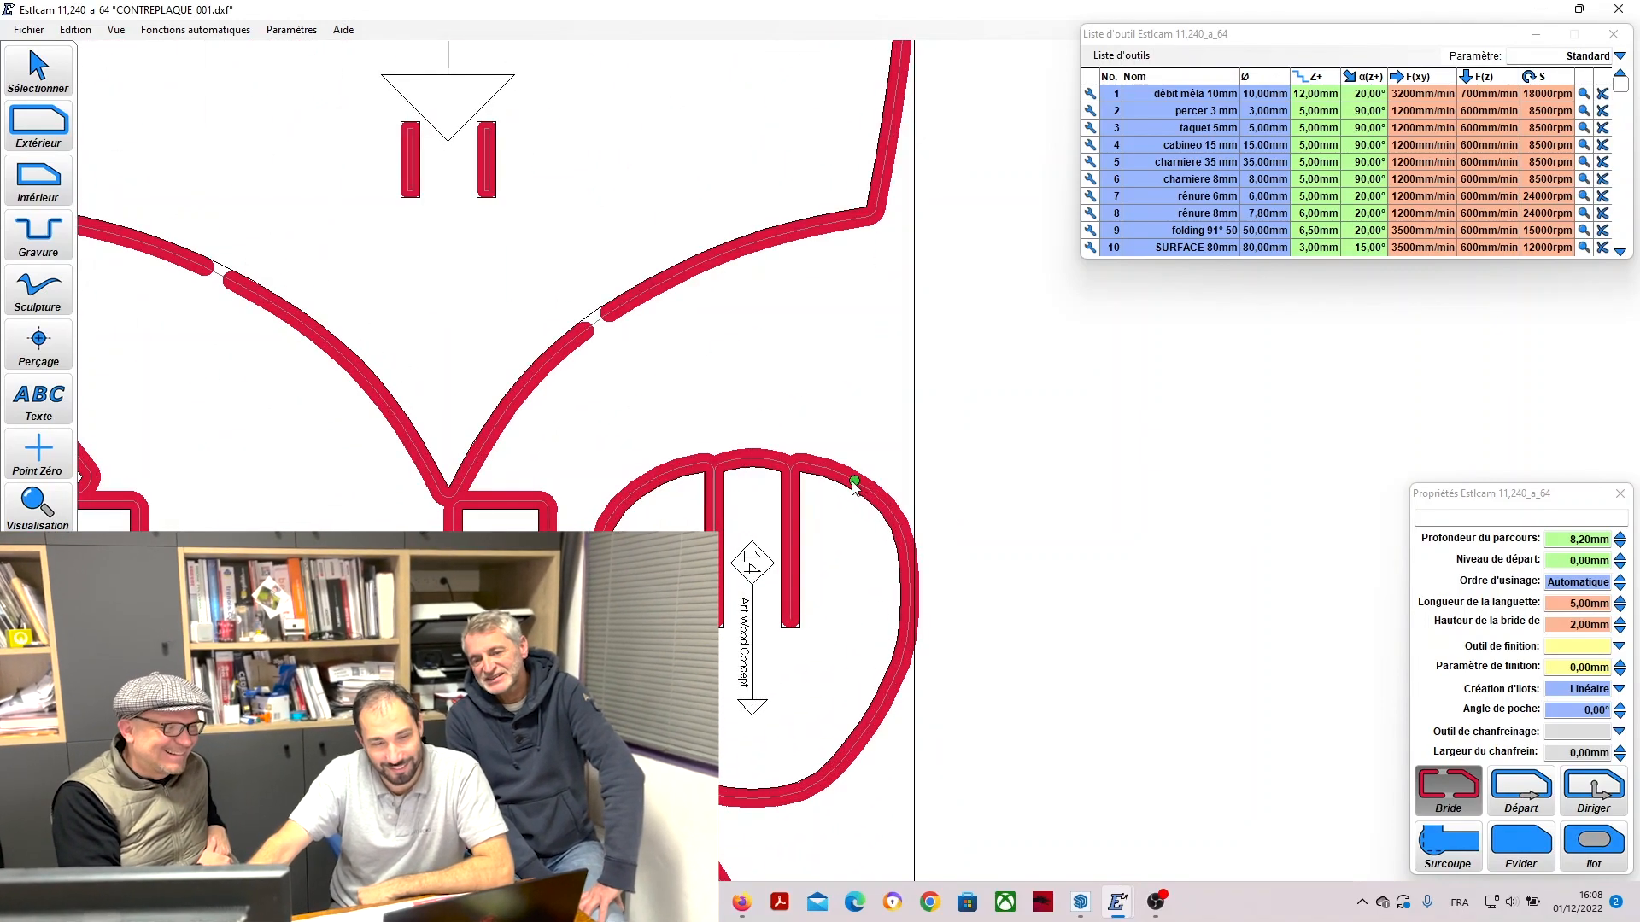
{"action": "scroll", "coordinate": [852, 475], "scroll_direction": "down", "scroll_amount": 2}
{"action": "scroll", "coordinate": [561, 391], "scroll_direction": "down", "scroll_amount": 1}
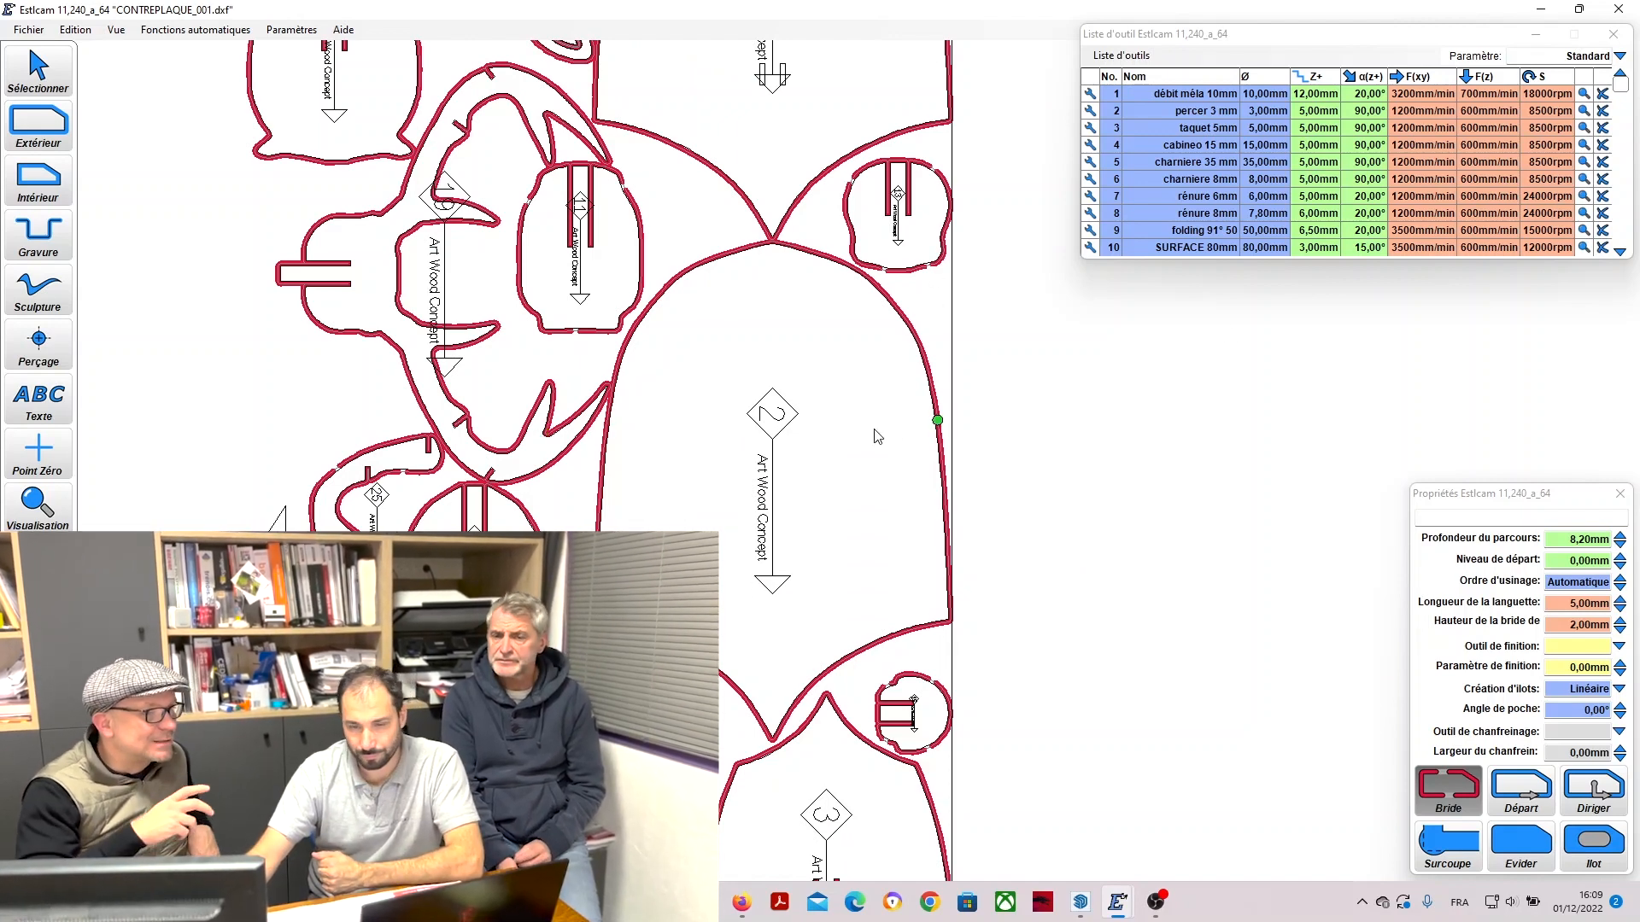
Leave holding tab placement and start editing the machining order (Ordre d'usinage) of the sheet's toolpaths.
{"action": "scroll", "coordinate": [871, 436], "scroll_direction": "down", "scroll_amount": 1}
{"action": "scroll", "coordinate": [845, 422], "scroll_direction": "down", "scroll_amount": 1}
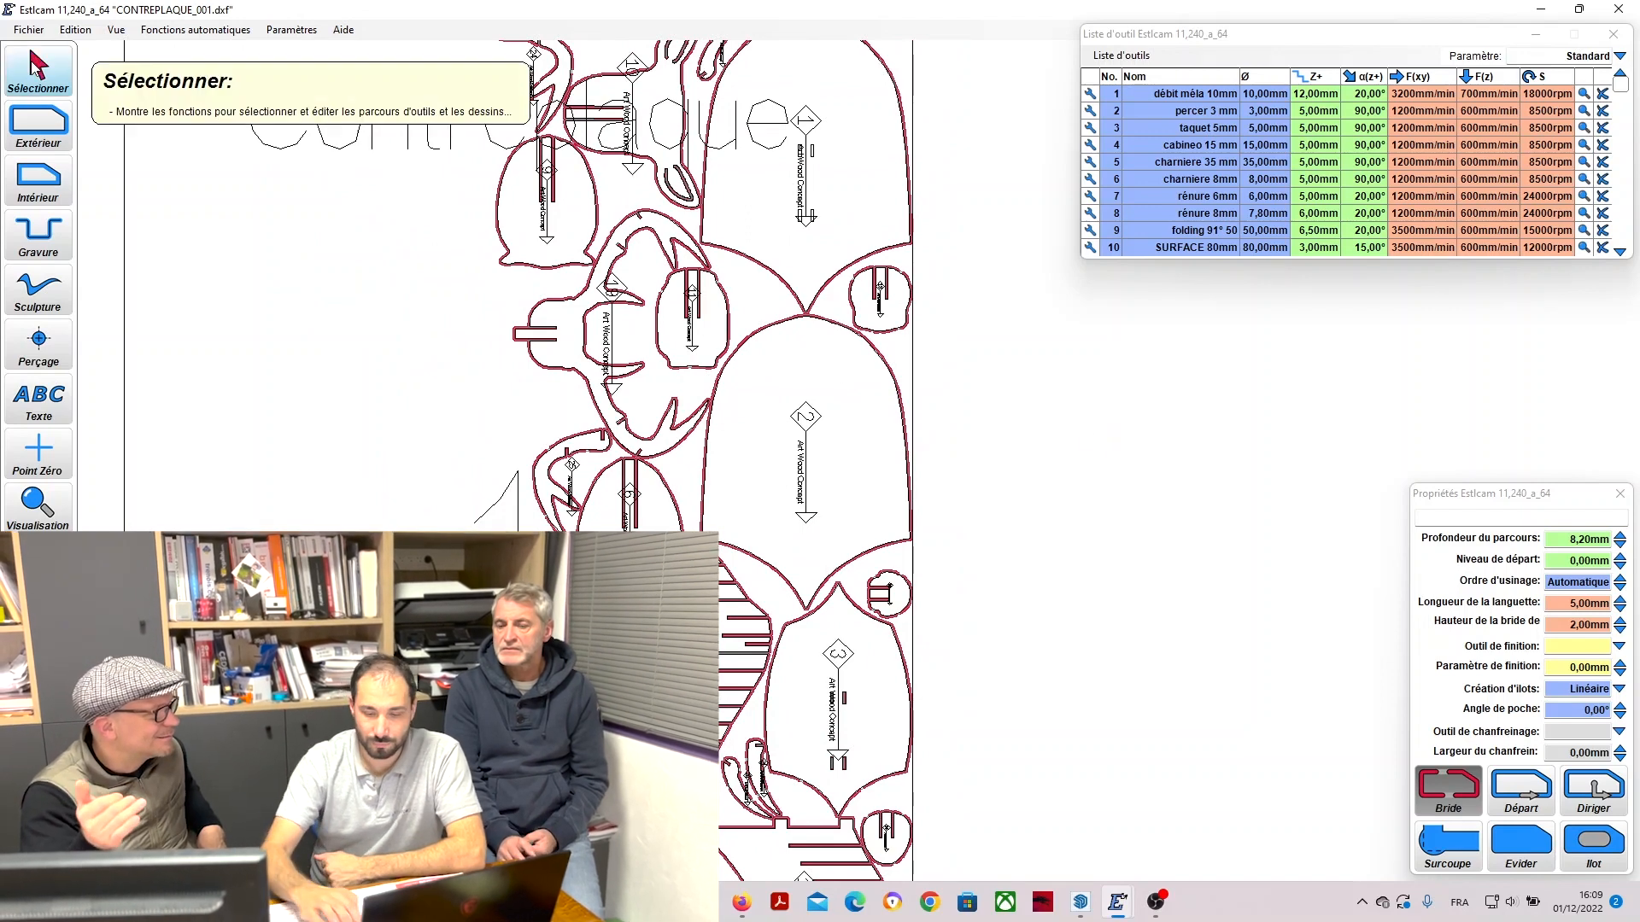
{"action": "left_click", "coordinate": [34, 68]}
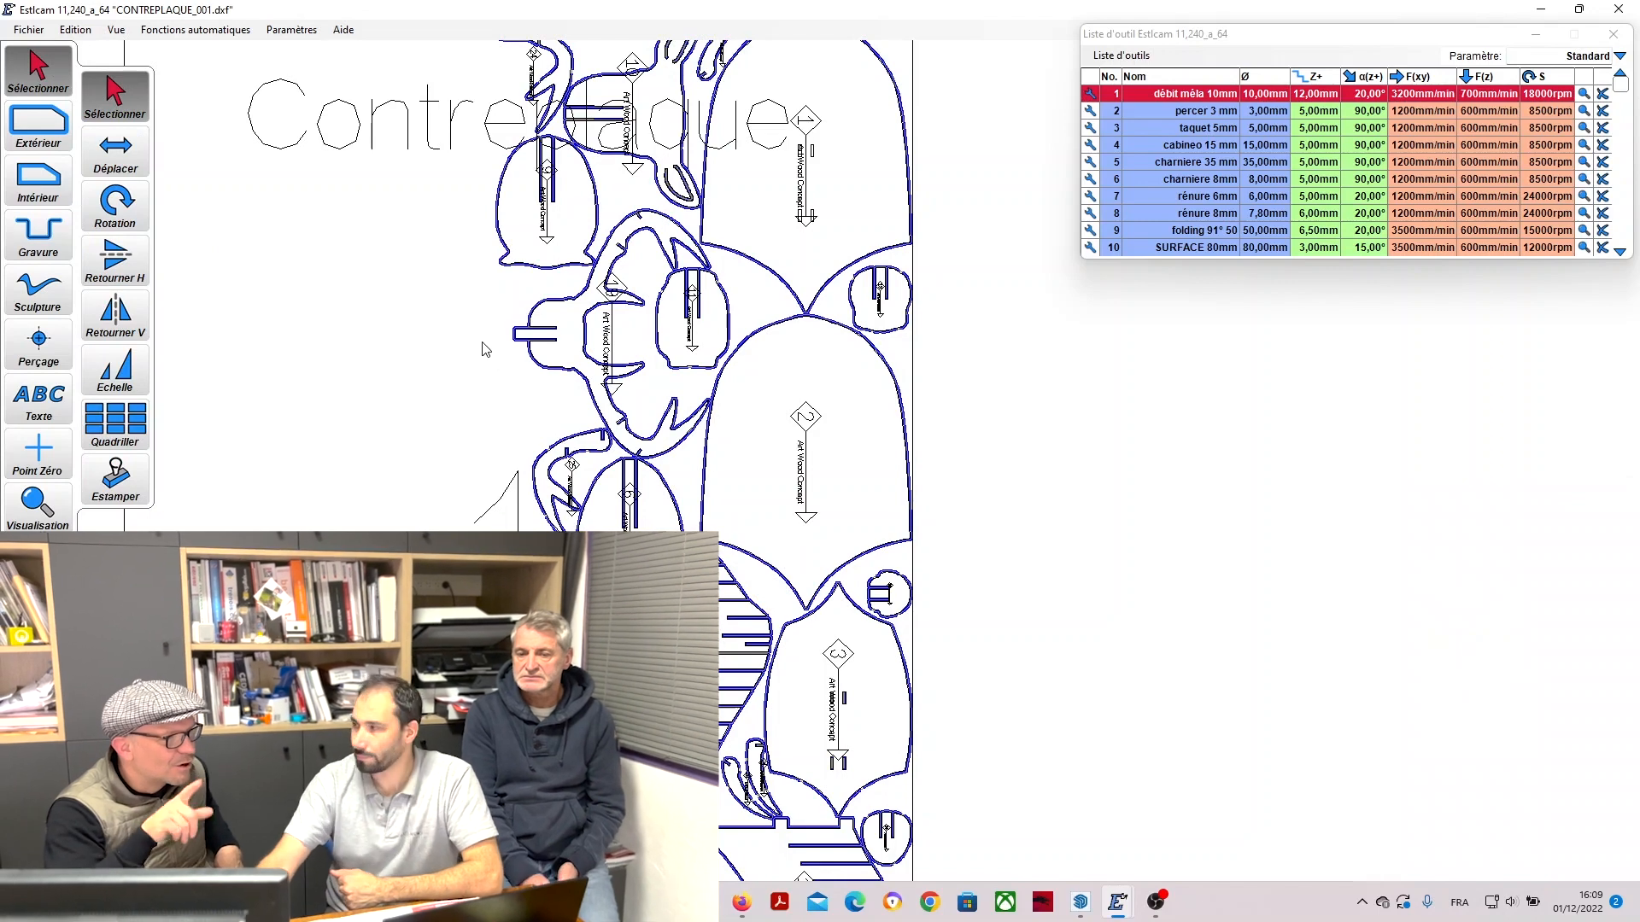
{"action": "scroll", "coordinate": [737, 330], "scroll_direction": "down", "scroll_amount": 1}
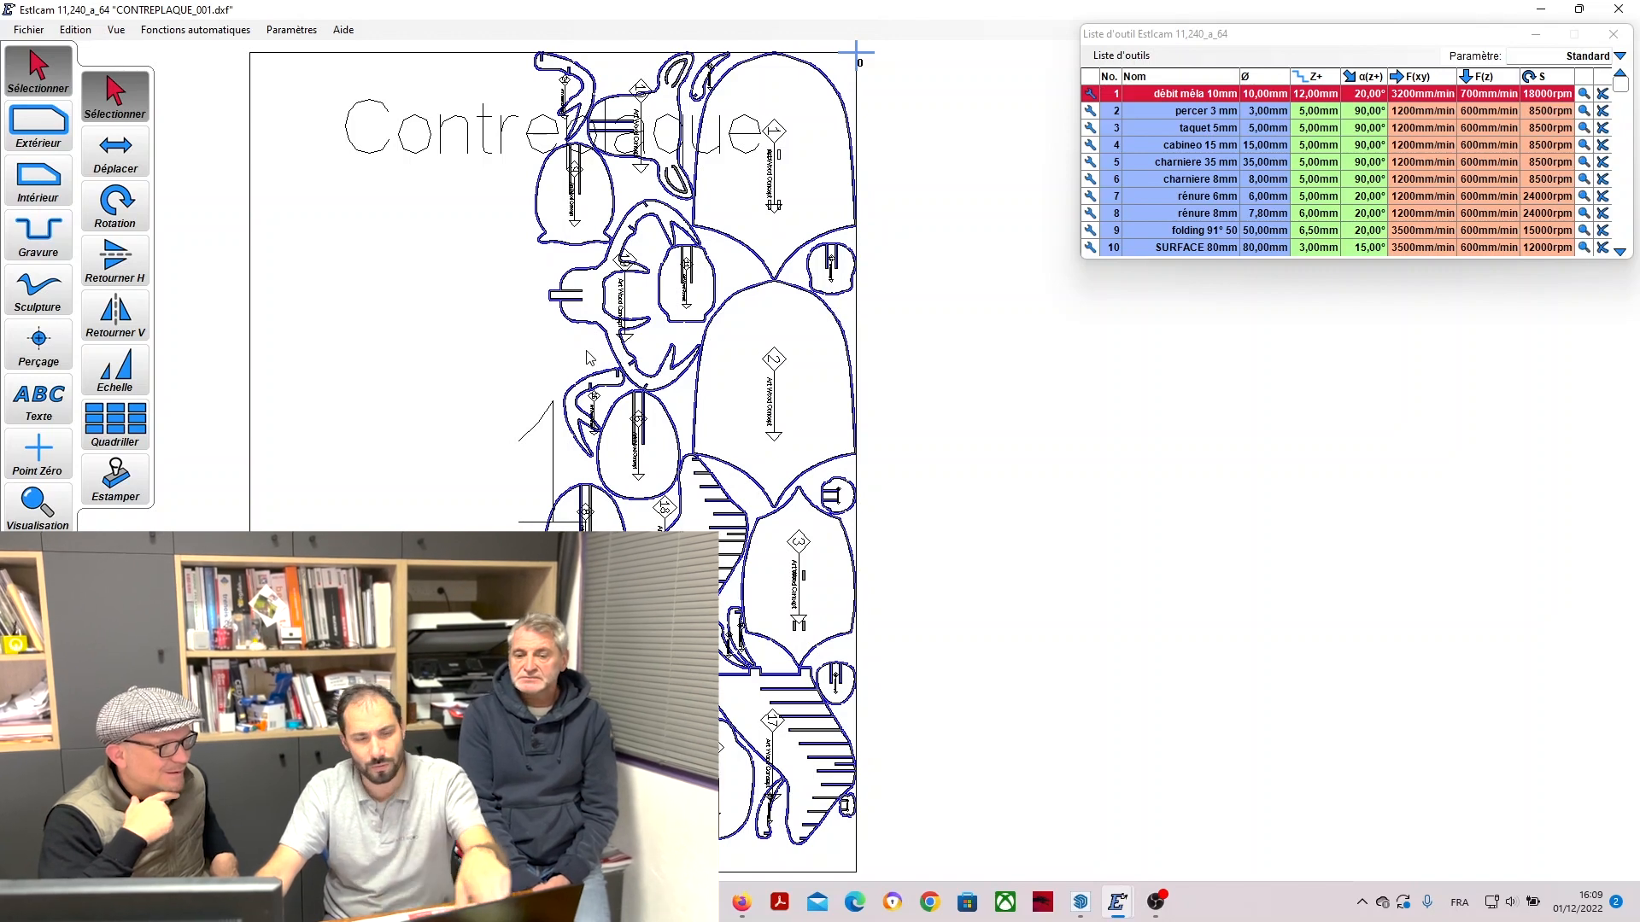
{"action": "scroll", "coordinate": [630, 407], "scroll_direction": "down", "scroll_amount": 1}
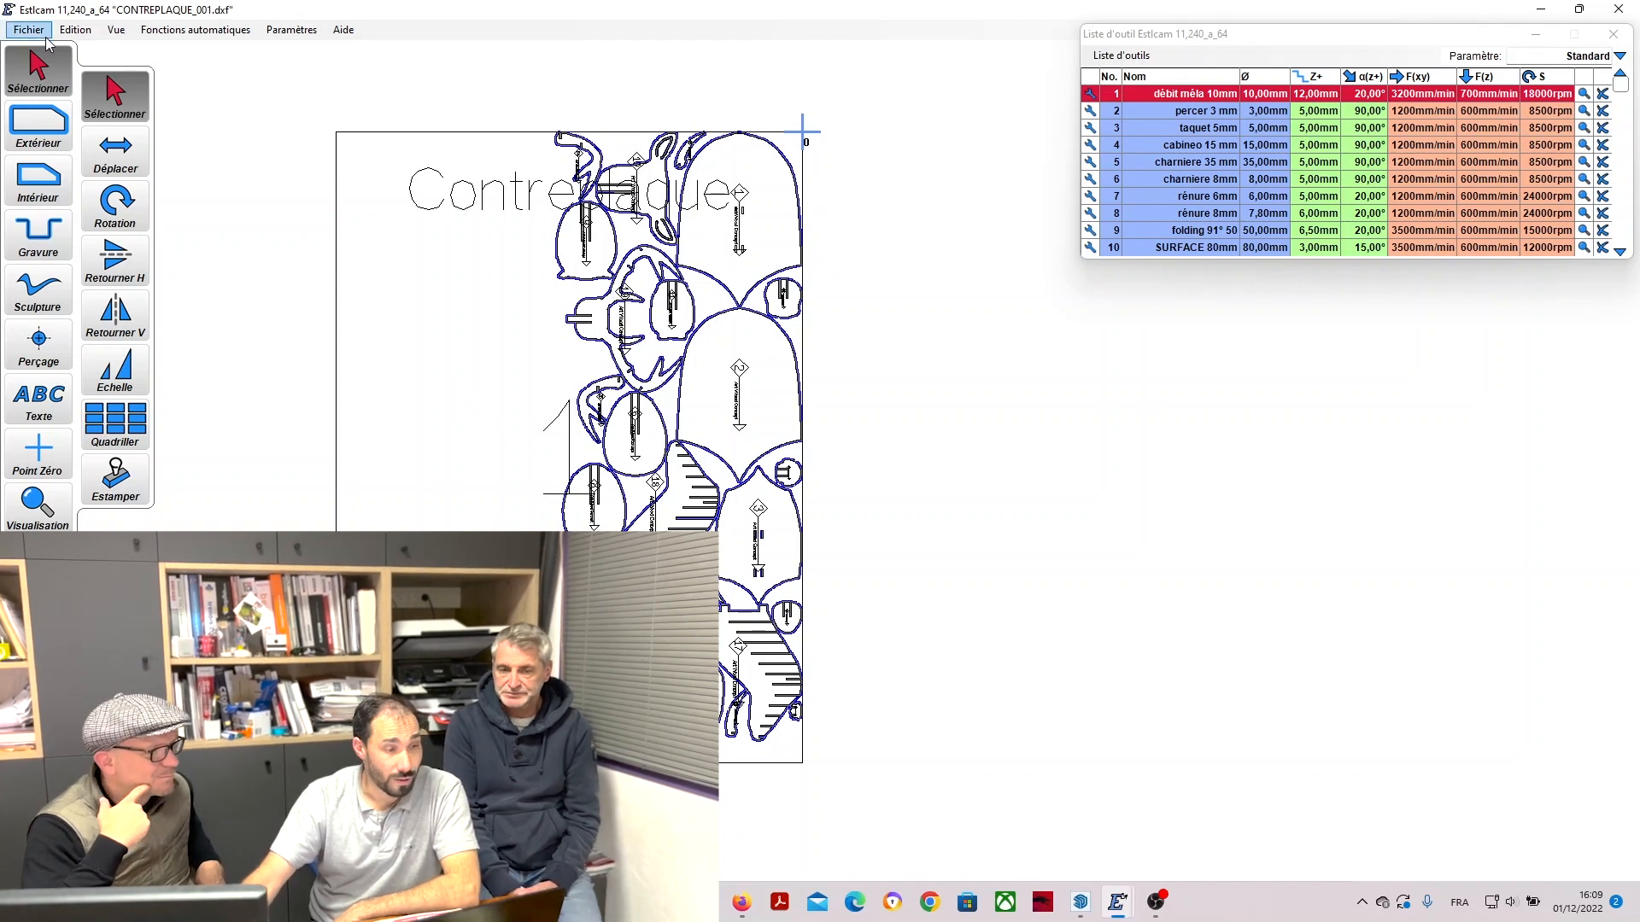
{"action": "left_click", "coordinate": [72, 33]}
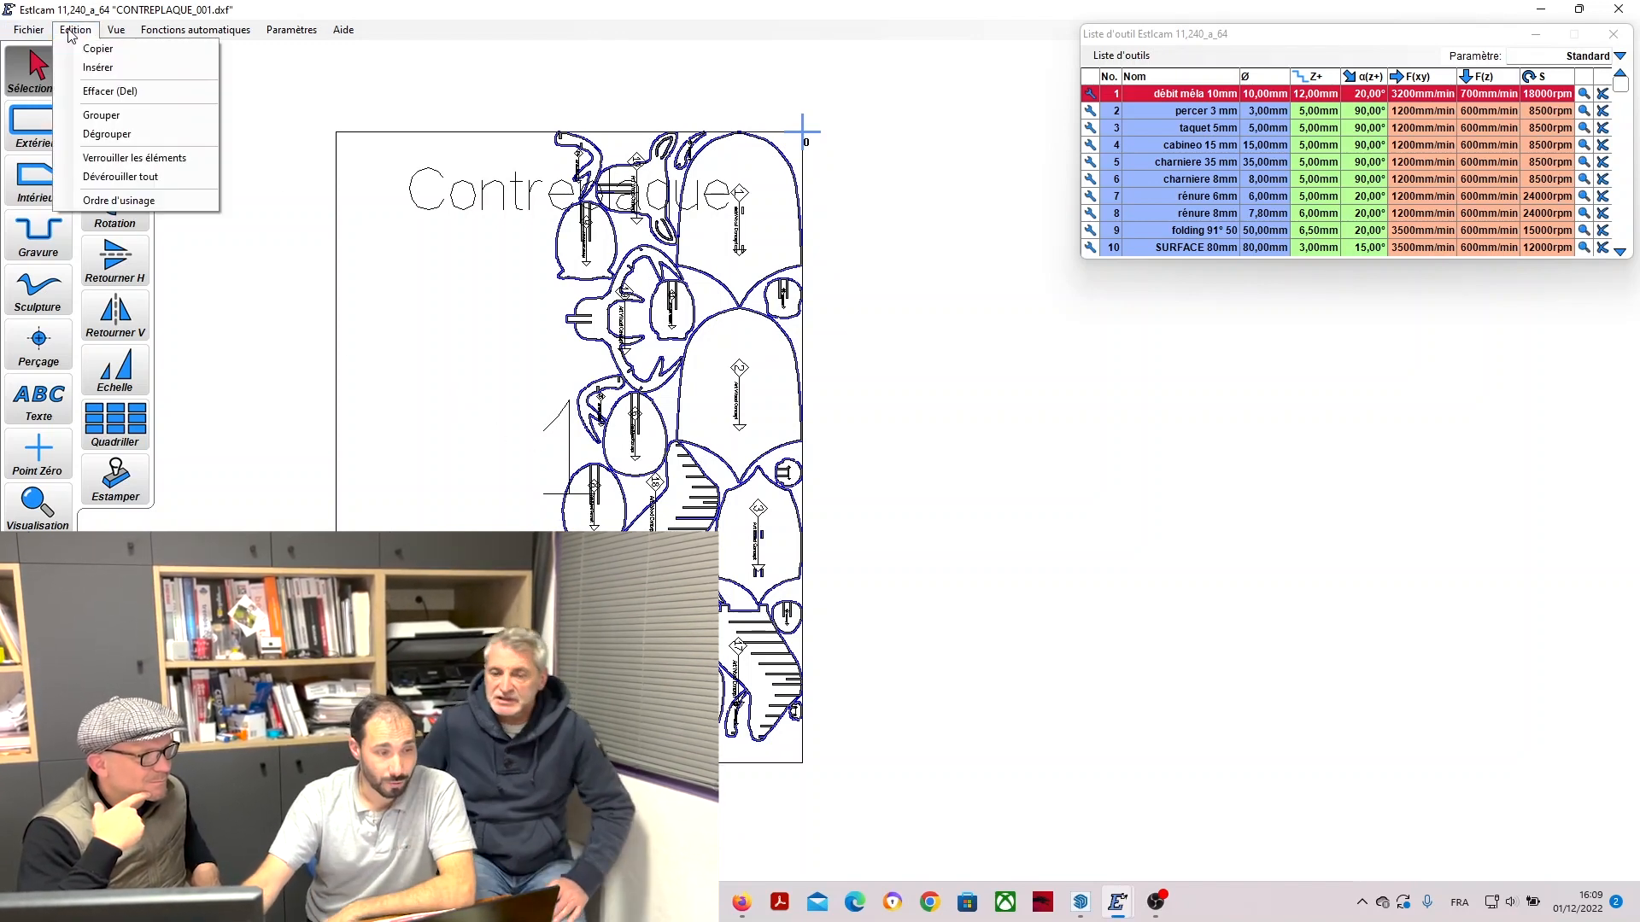
{"action": "left_click", "coordinate": [119, 201]}
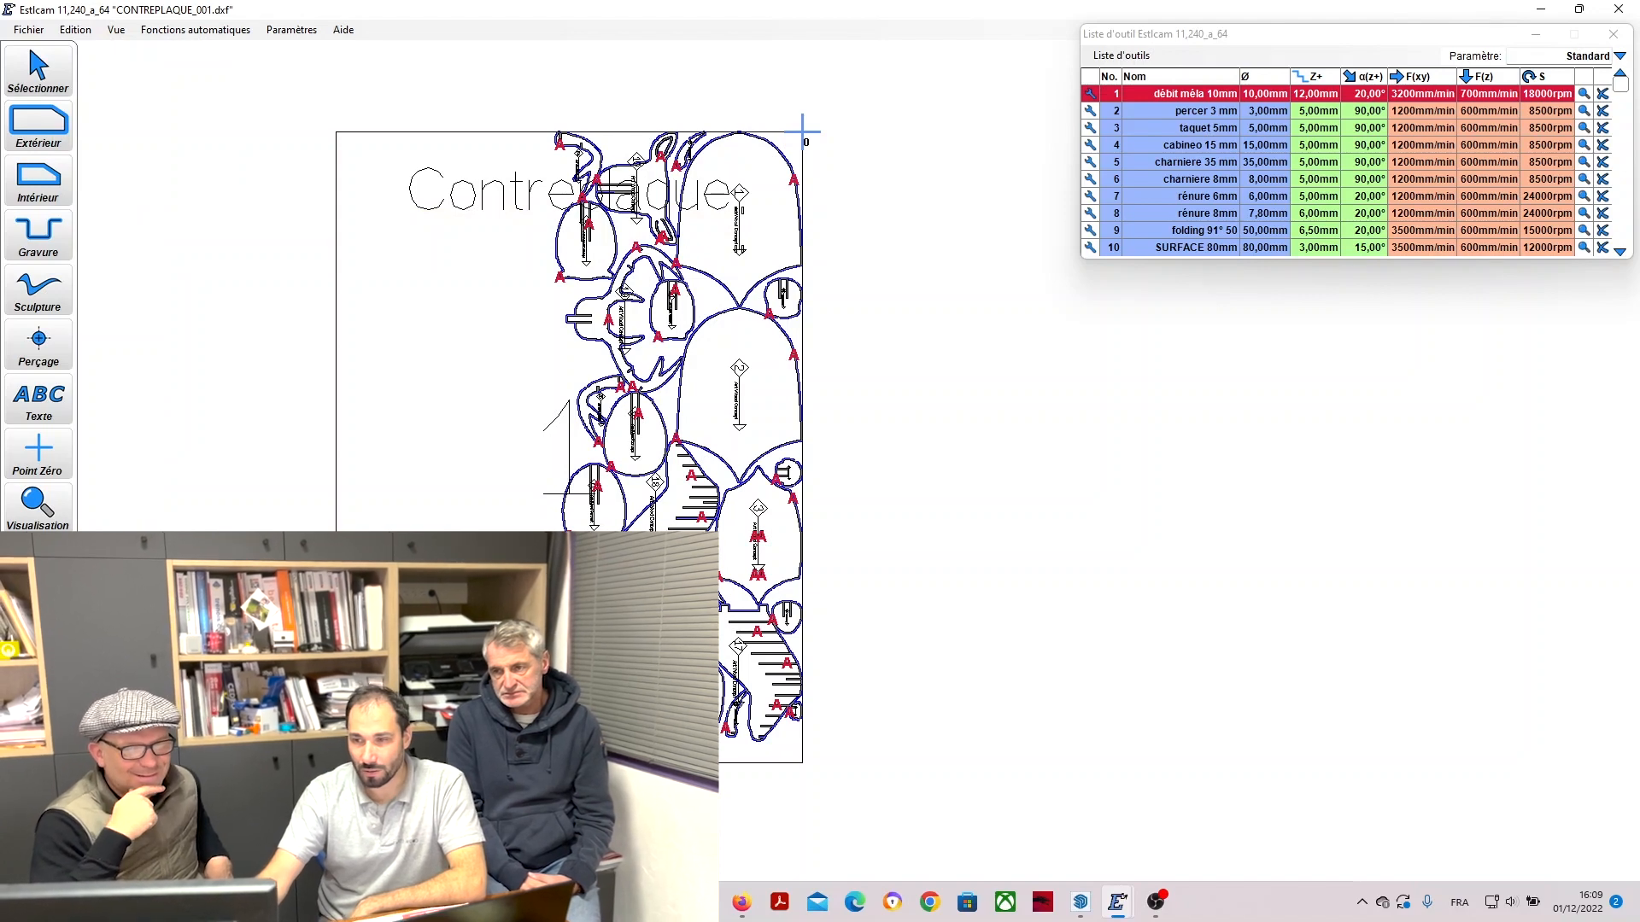
Begin the machining order at the lower end of the sheet with small part 16, curved part 23 and part 4.
{"action": "scroll", "coordinate": [747, 238], "scroll_direction": "up", "scroll_amount": 2}
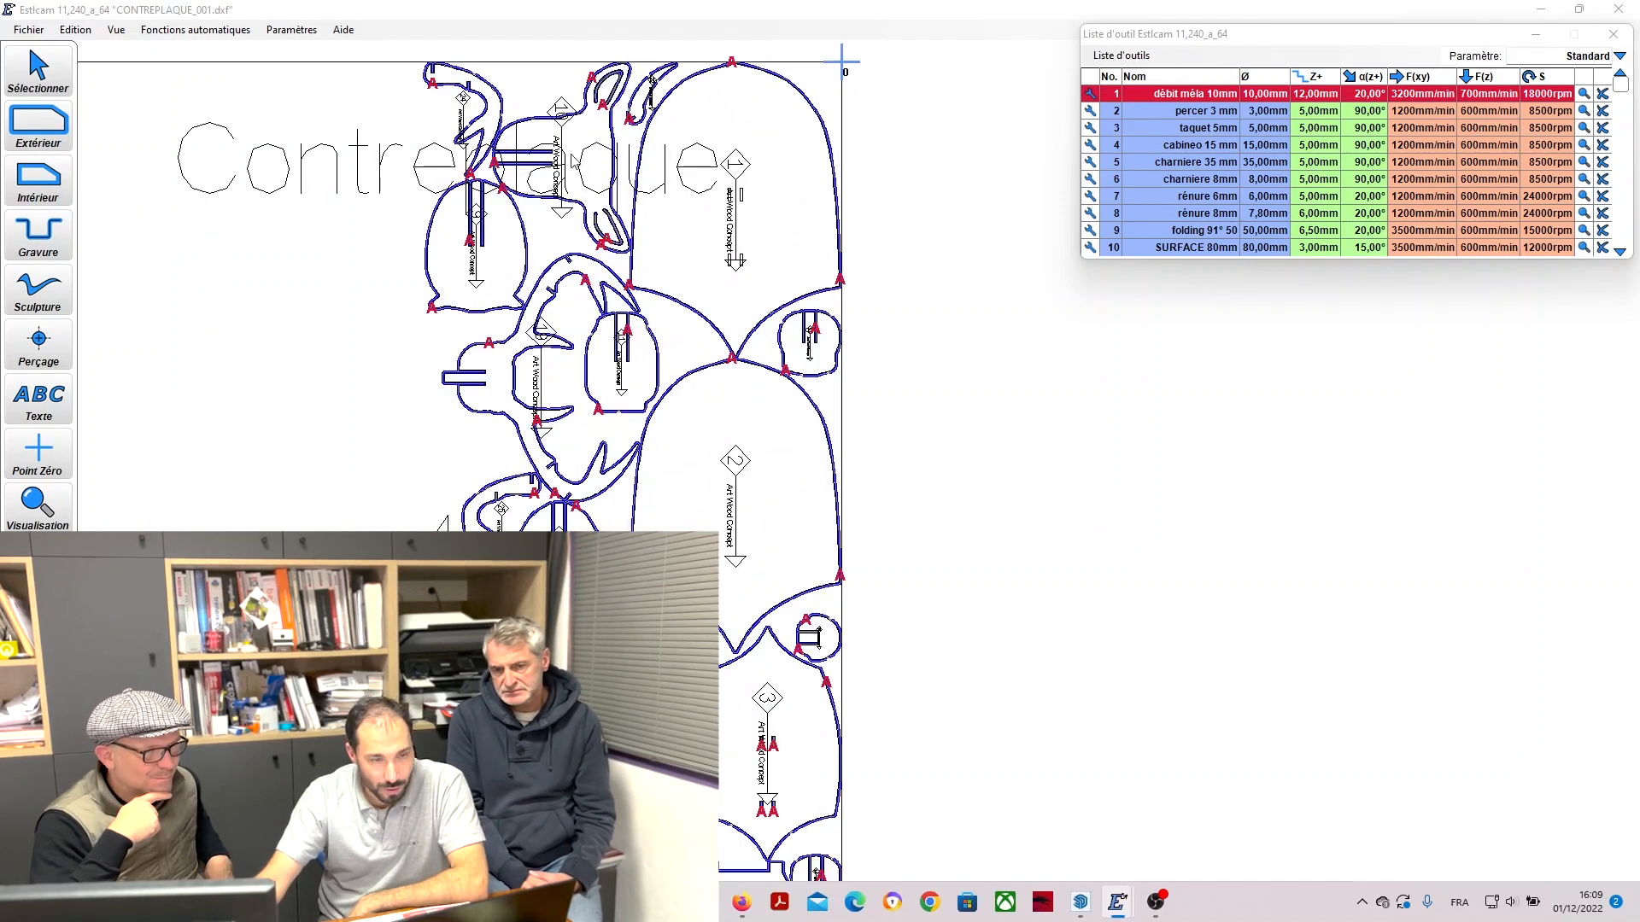
{"action": "scroll", "coordinate": [606, 135], "scroll_direction": "down", "scroll_amount": 3}
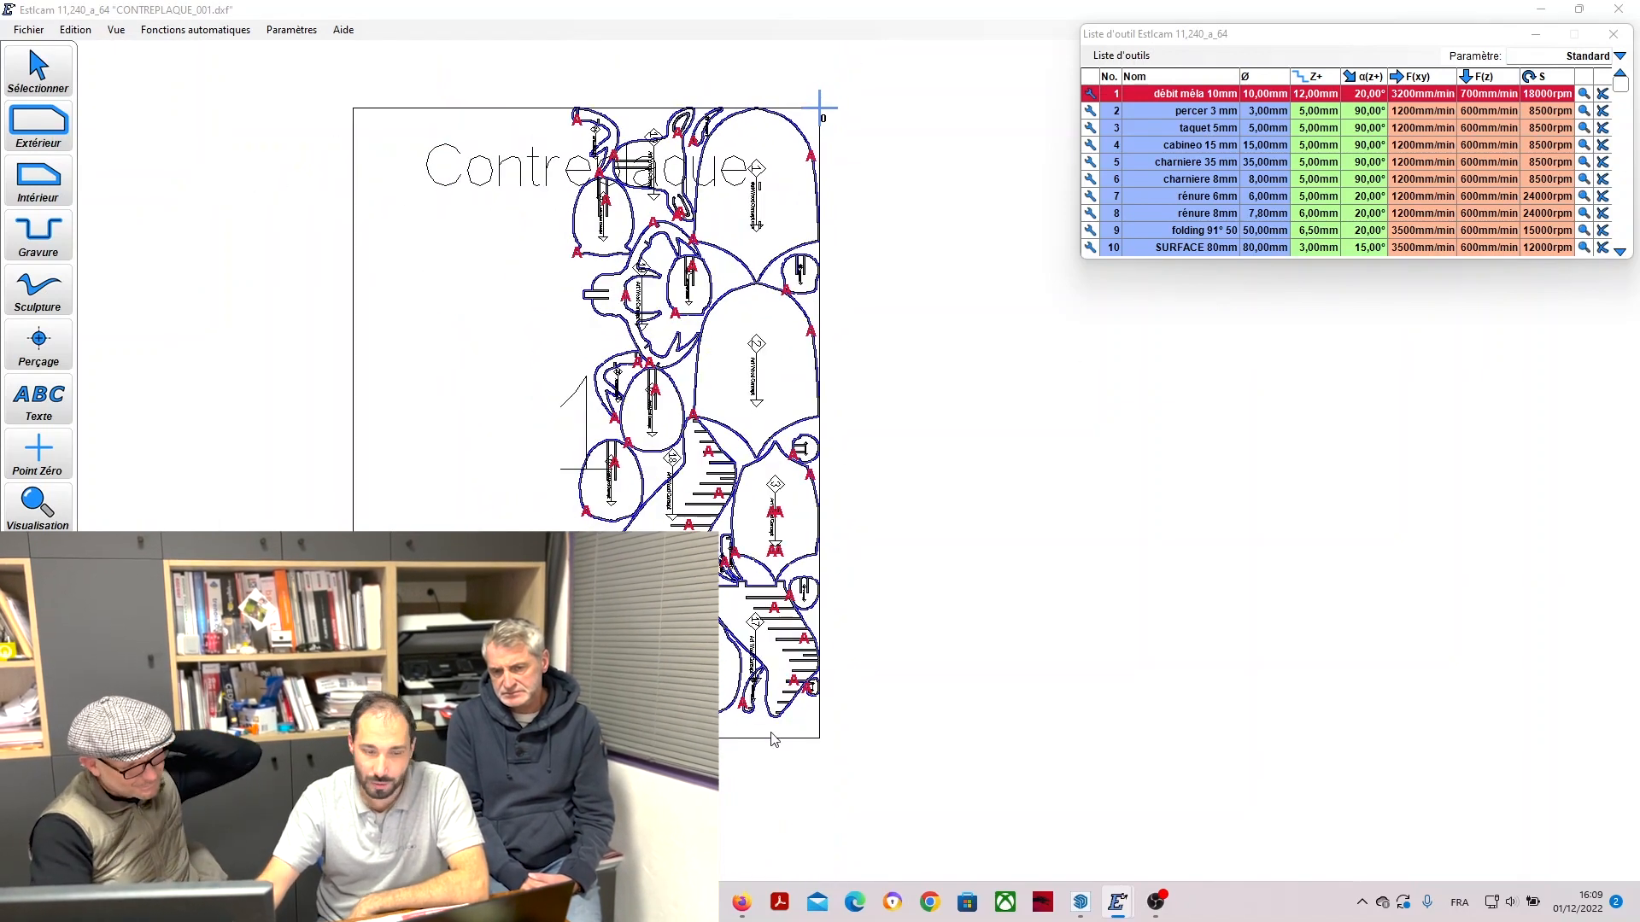
{"action": "scroll", "coordinate": [796, 711], "scroll_direction": "up", "scroll_amount": 6}
{"action": "scroll", "coordinate": [796, 712], "scroll_direction": "down", "scroll_amount": 1}
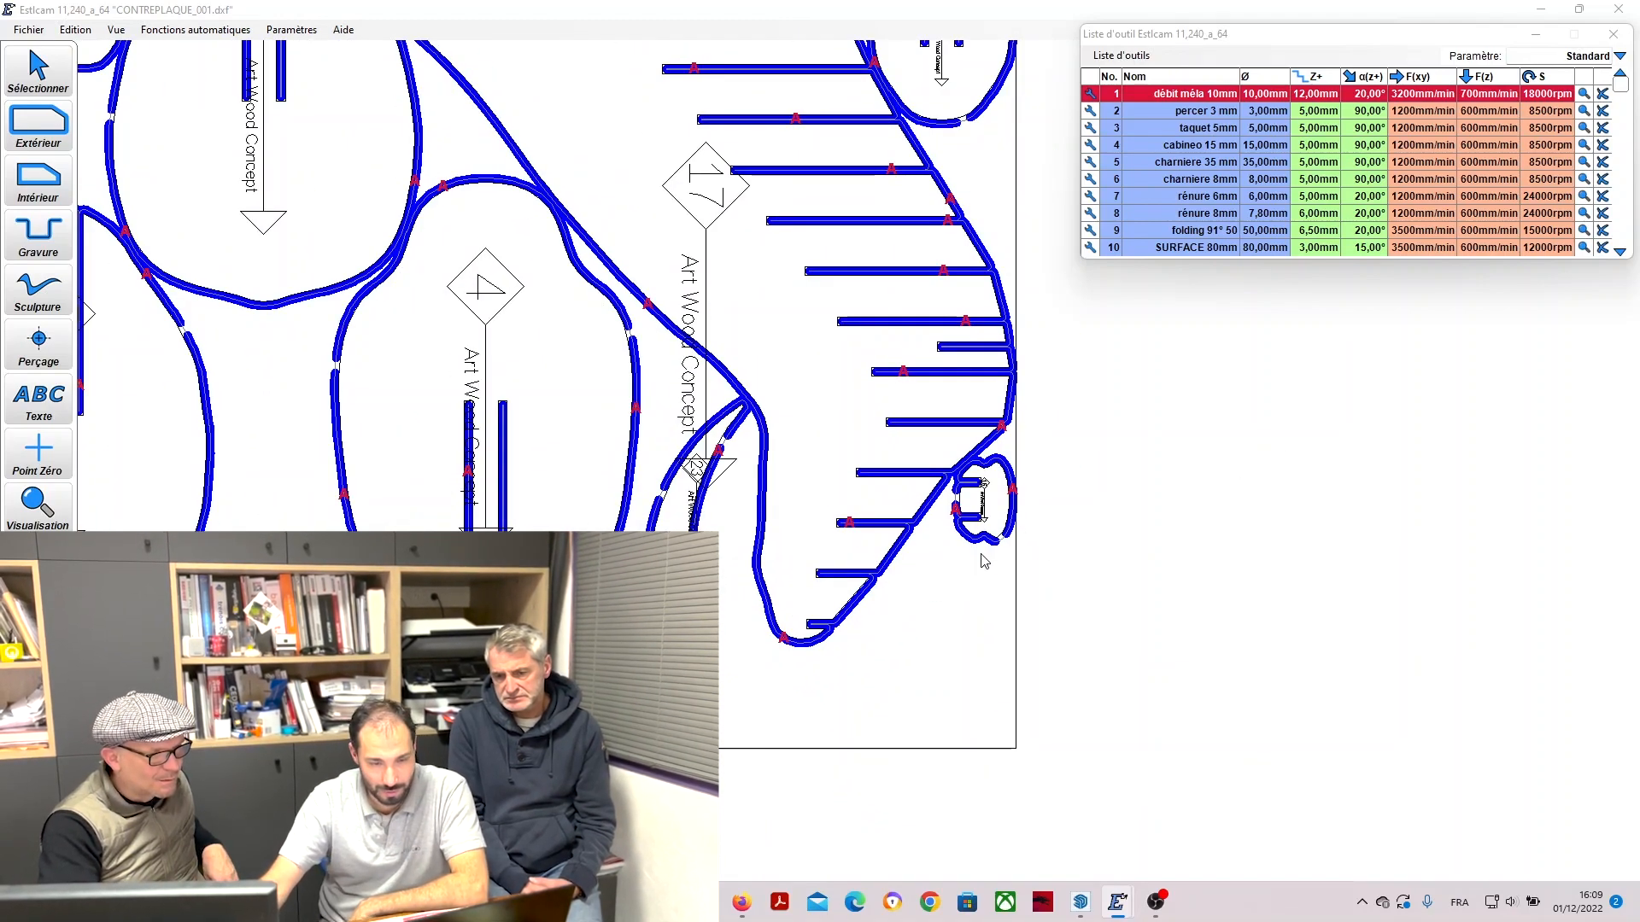
{"action": "scroll", "coordinate": [957, 555], "scroll_direction": "down", "scroll_amount": 2}
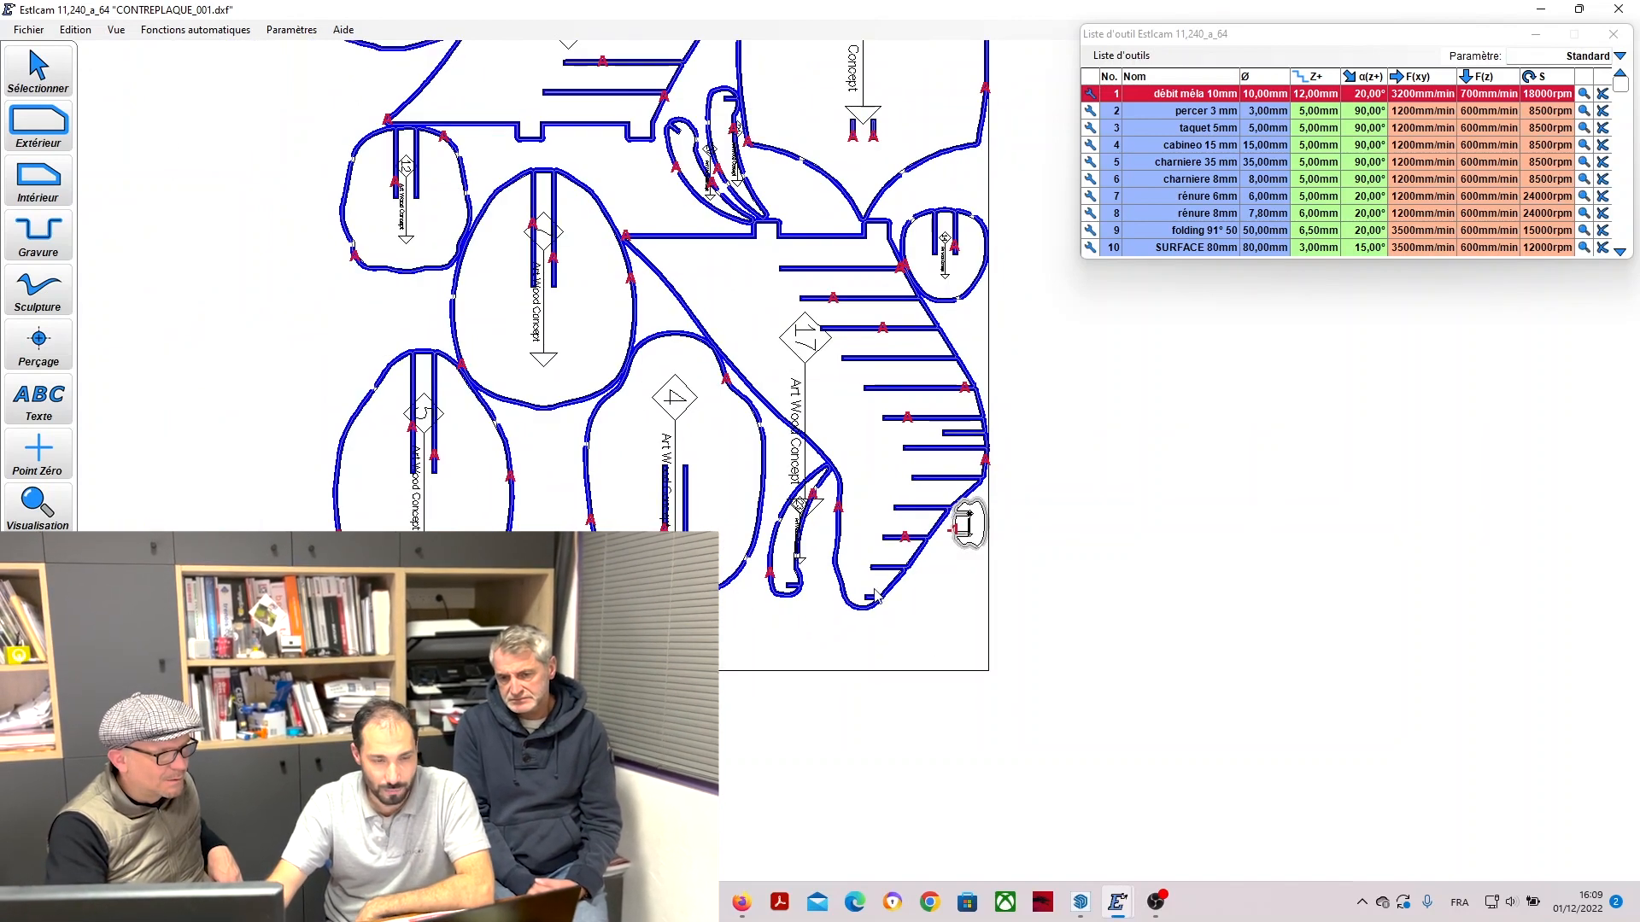
{"action": "left_click", "coordinate": [801, 570]}
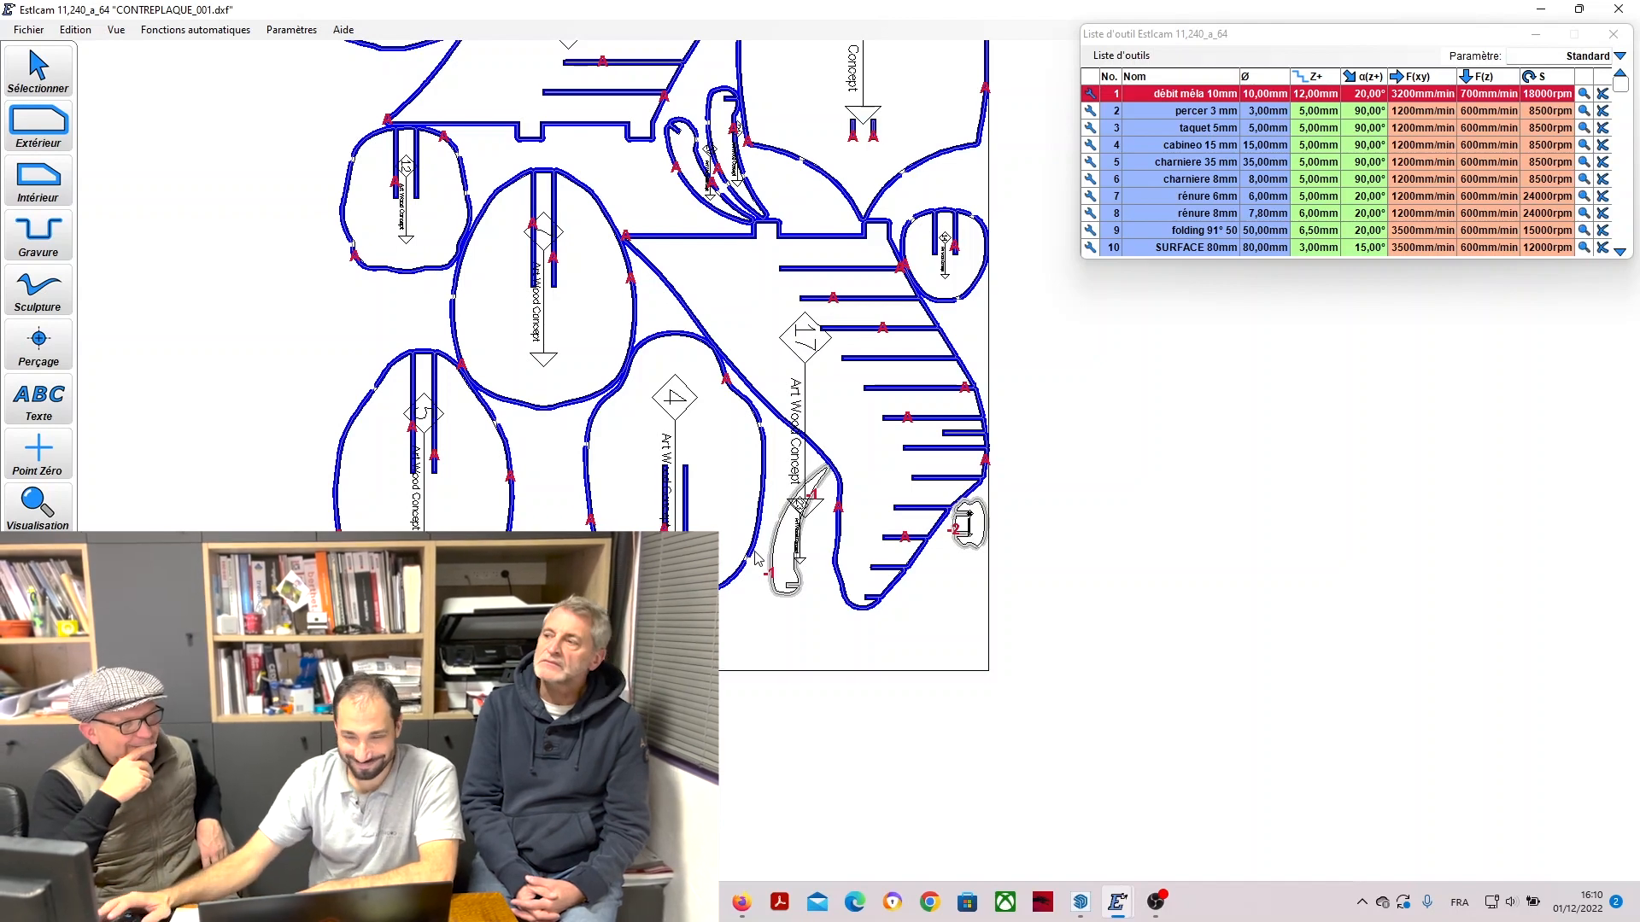
{"action": "left_click", "coordinate": [729, 588]}
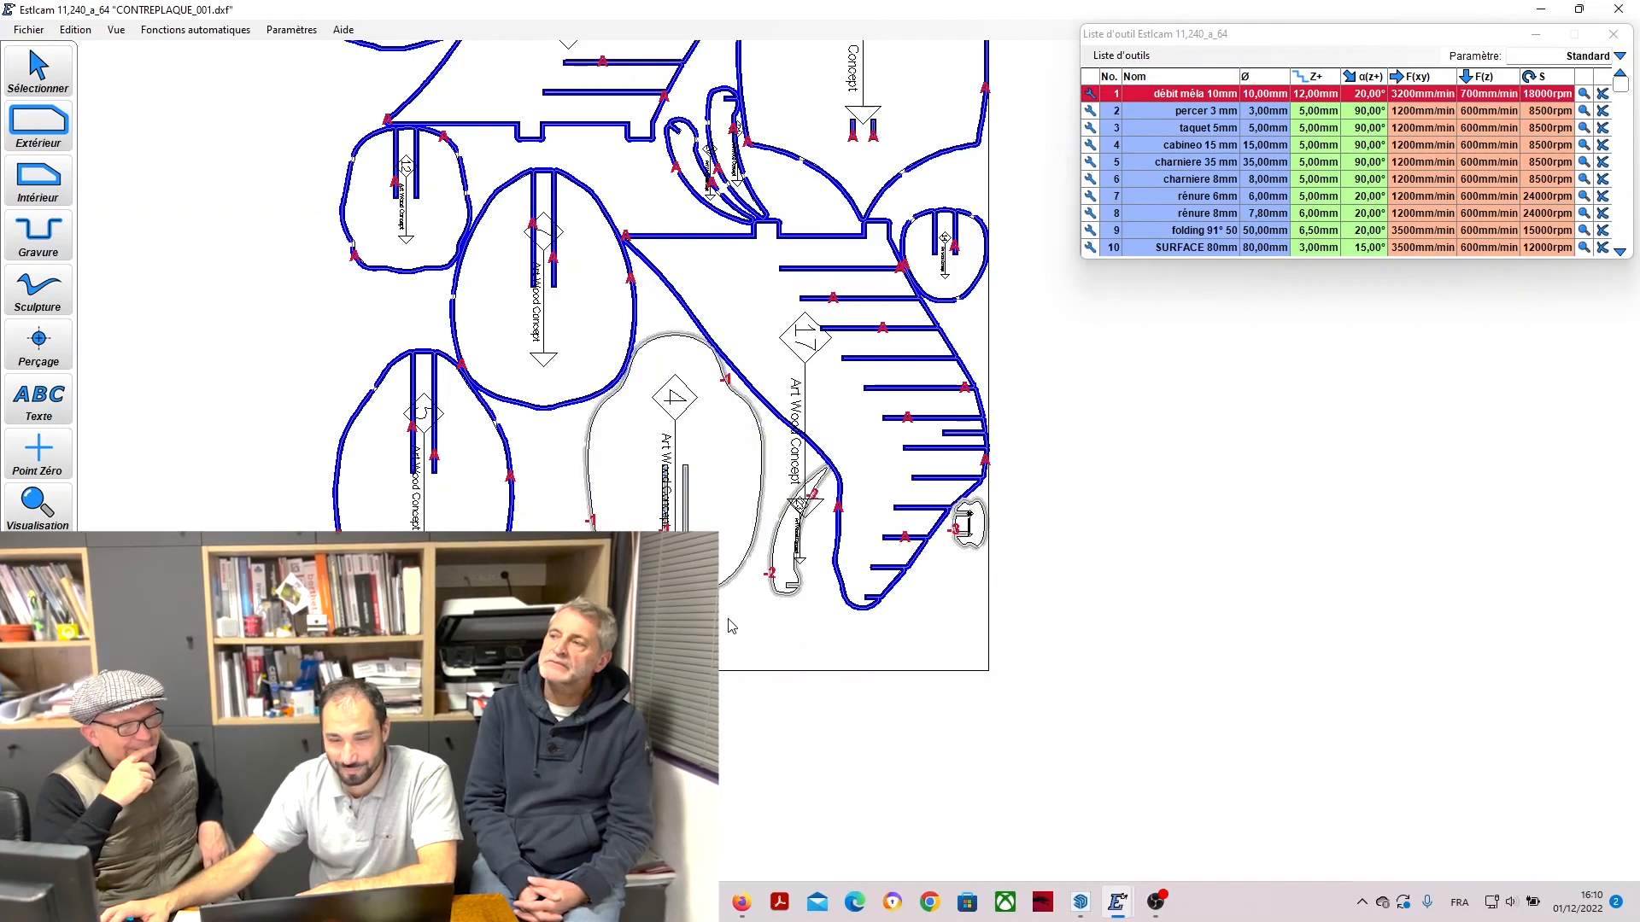
Continue the machining order with the toolpaths of part 5, part 7, part 14 and part 17.
{"action": "left_click", "coordinate": [513, 516]}
{"action": "left_click", "coordinate": [563, 408]}
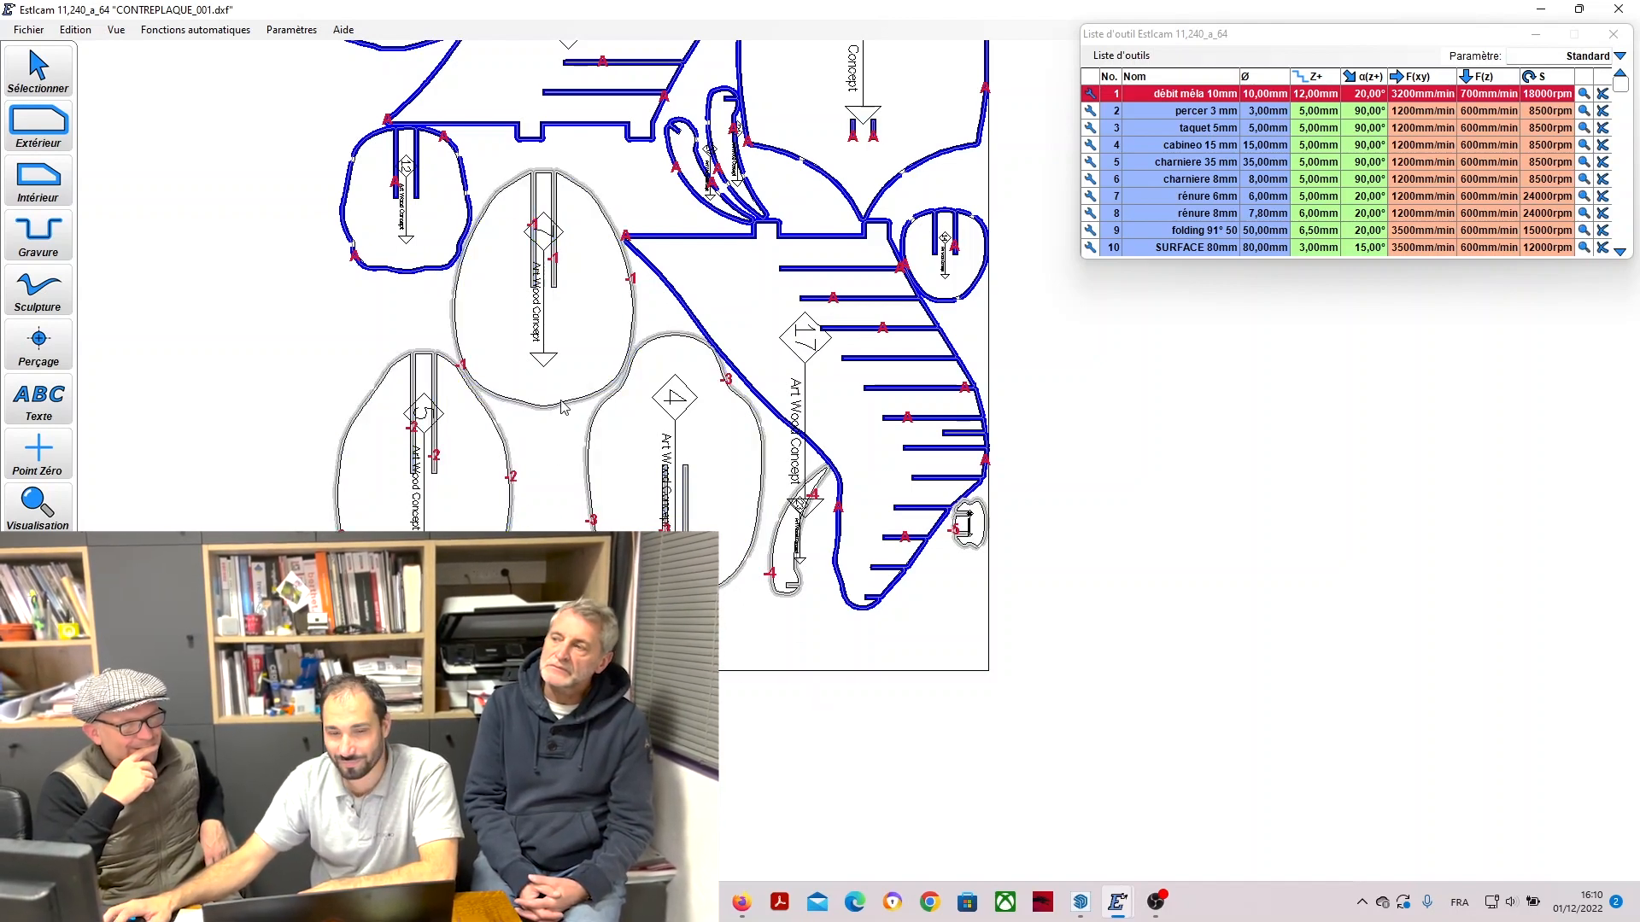
{"action": "left_click", "coordinate": [978, 298]}
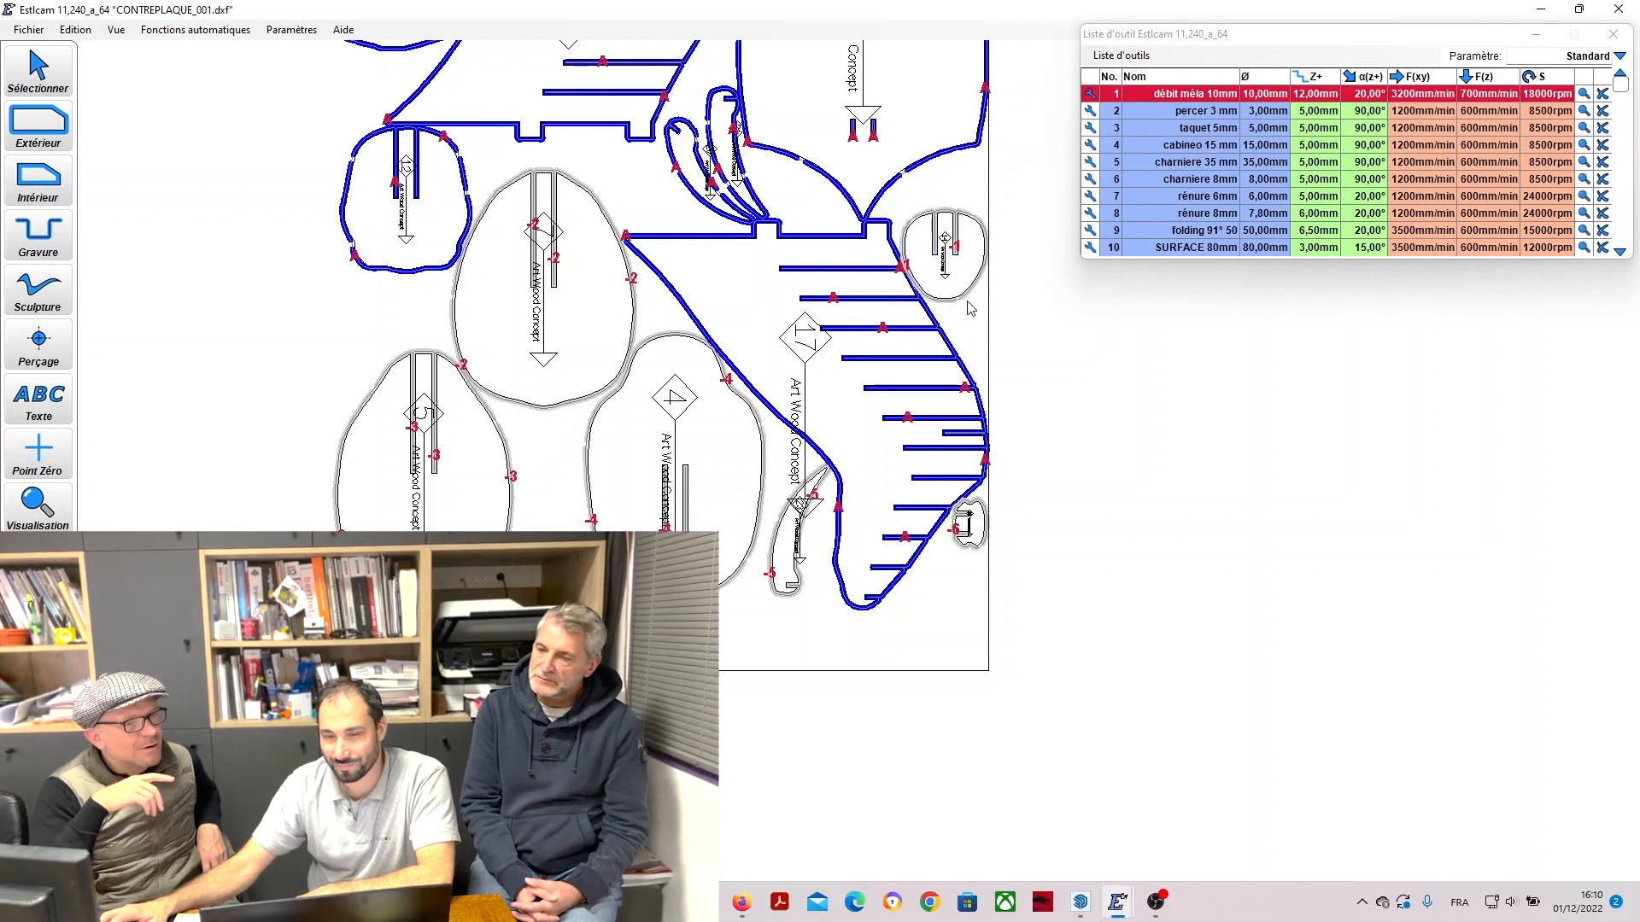
{"action": "left_click", "coordinate": [948, 343]}
Add part 12, curved part 20 and curved part 21 to the machining order, in that sequence.
{"action": "scroll", "coordinate": [886, 477], "scroll_direction": "down", "scroll_amount": 2}
{"action": "scroll", "coordinate": [822, 270], "scroll_direction": "up", "scroll_amount": 2}
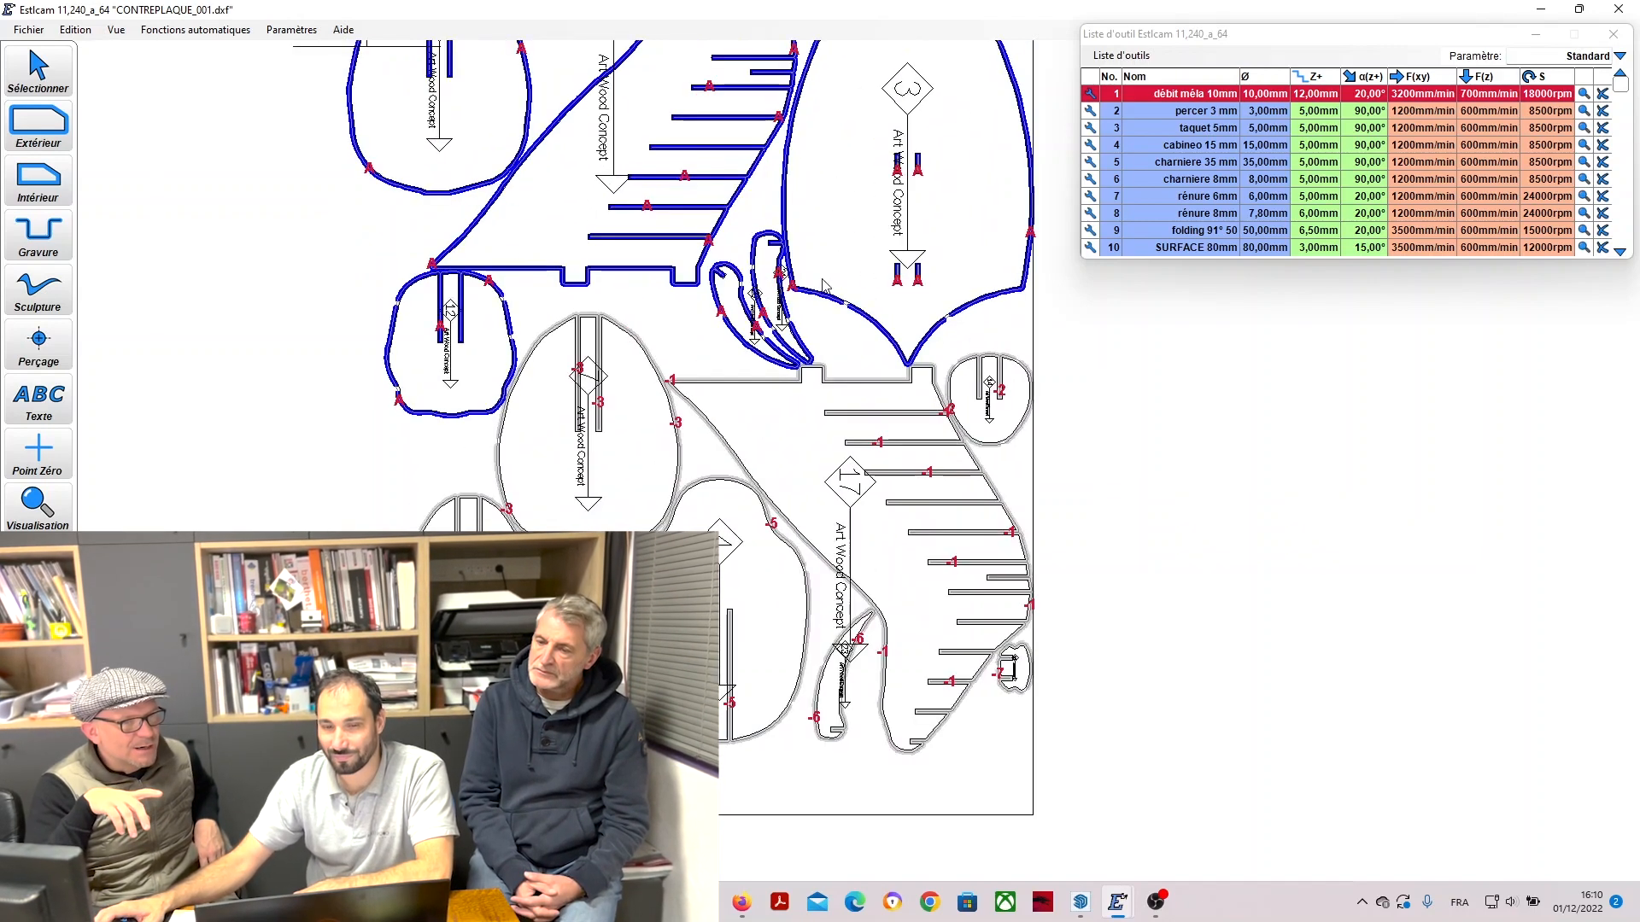
{"action": "scroll", "coordinate": [796, 560], "scroll_direction": "down", "scroll_amount": 2}
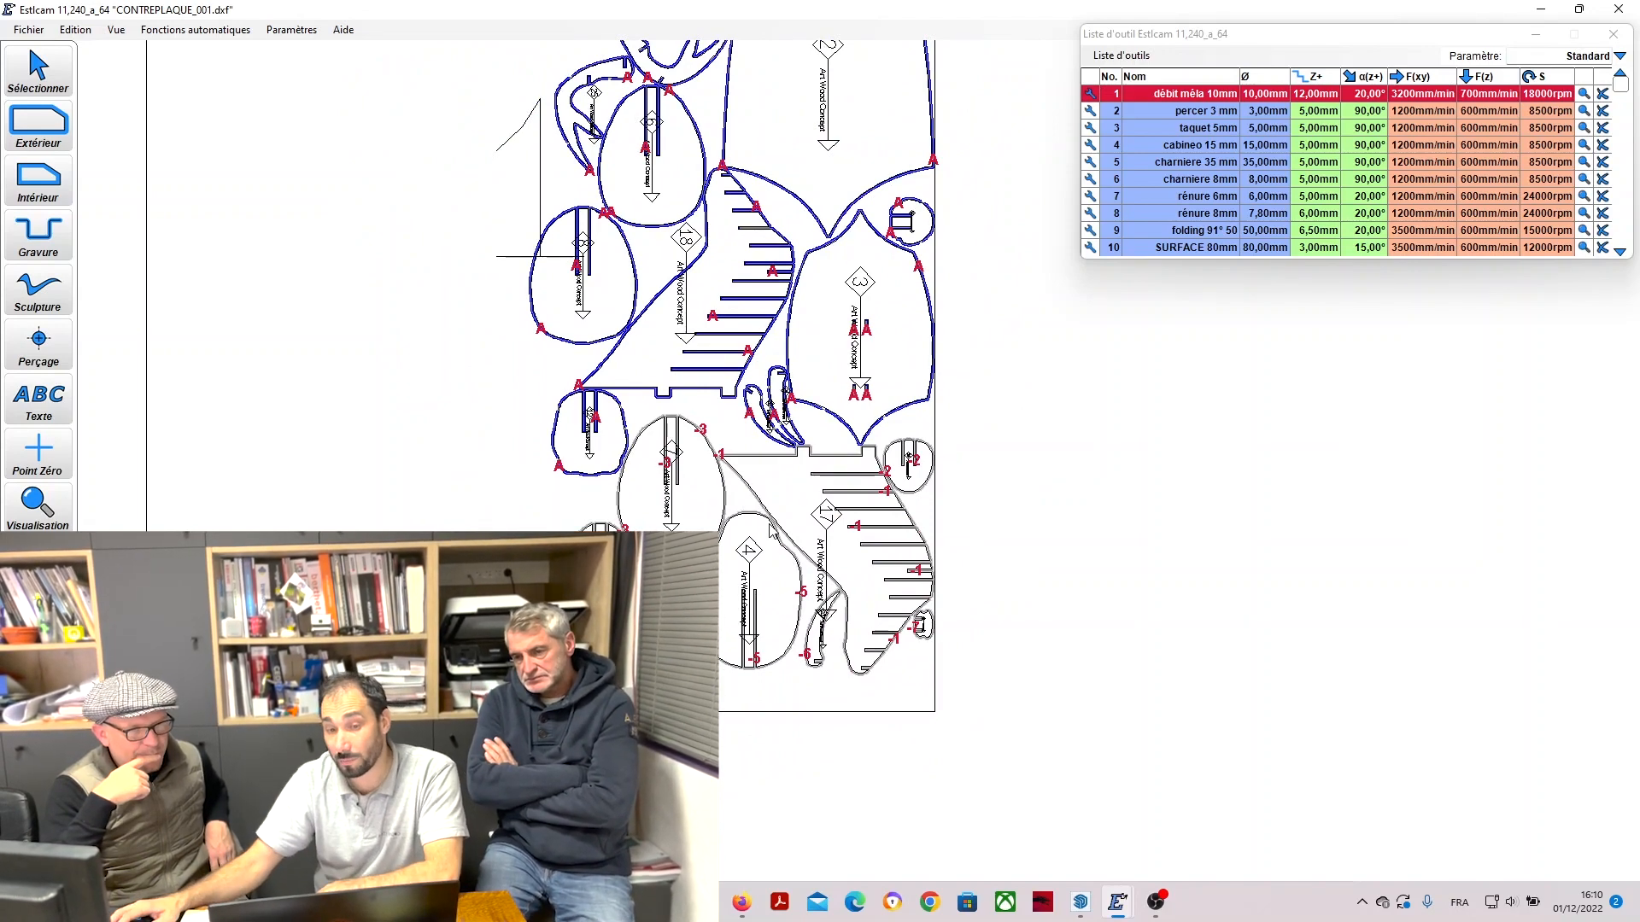
{"action": "scroll", "coordinate": [771, 527], "scroll_direction": "down", "scroll_amount": 2}
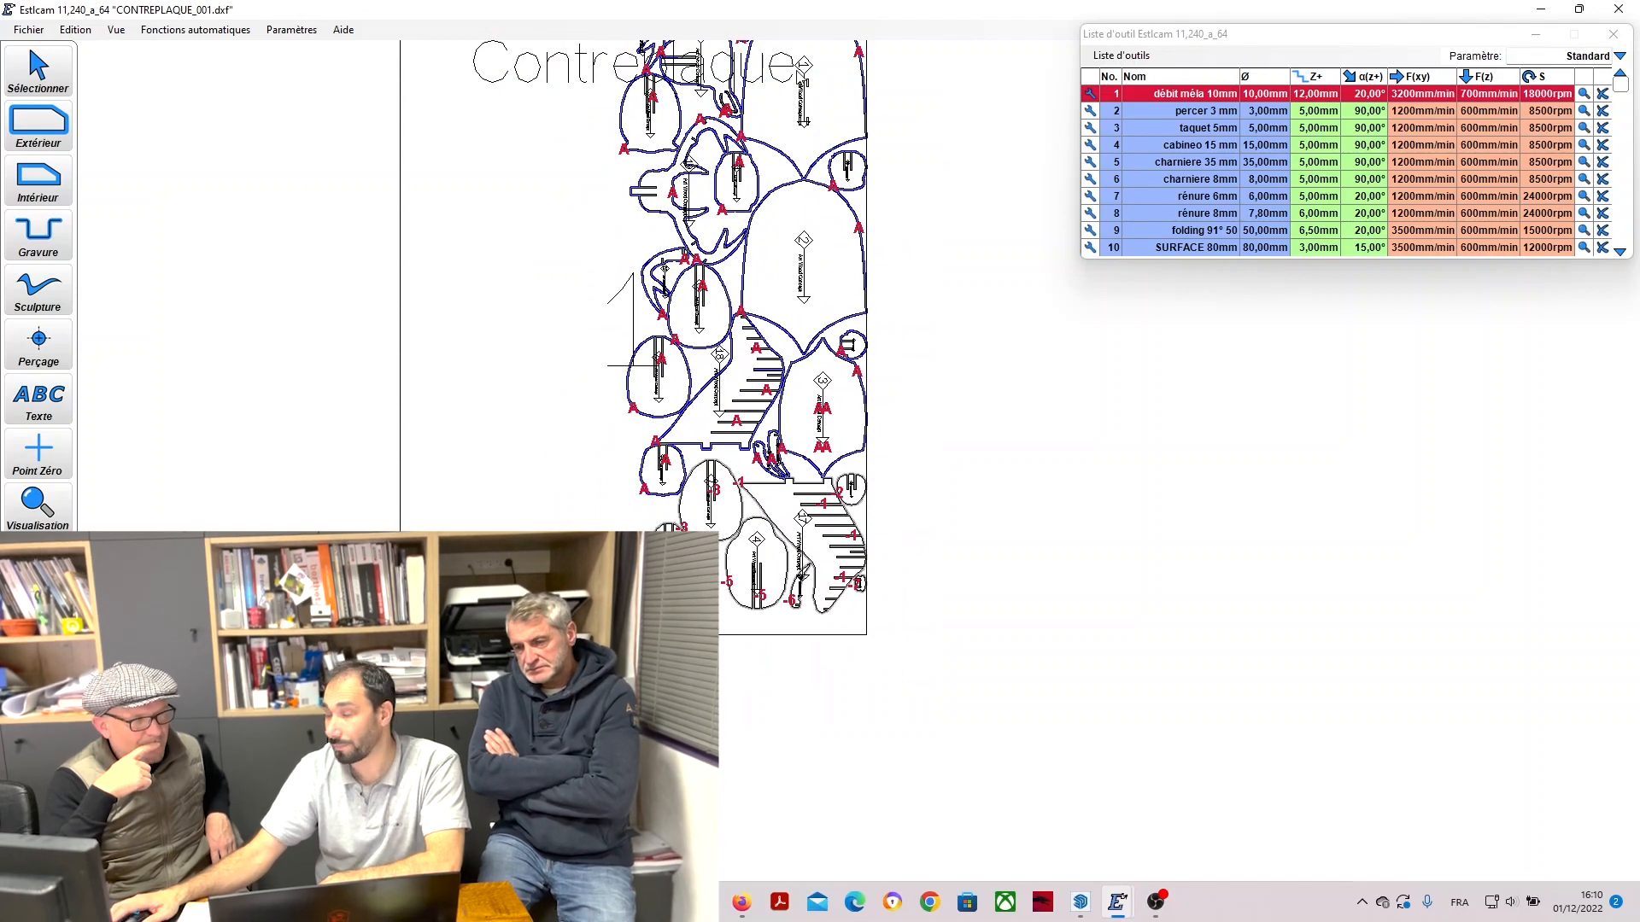
{"action": "scroll", "coordinate": [803, 189], "scroll_direction": "down", "scroll_amount": 2}
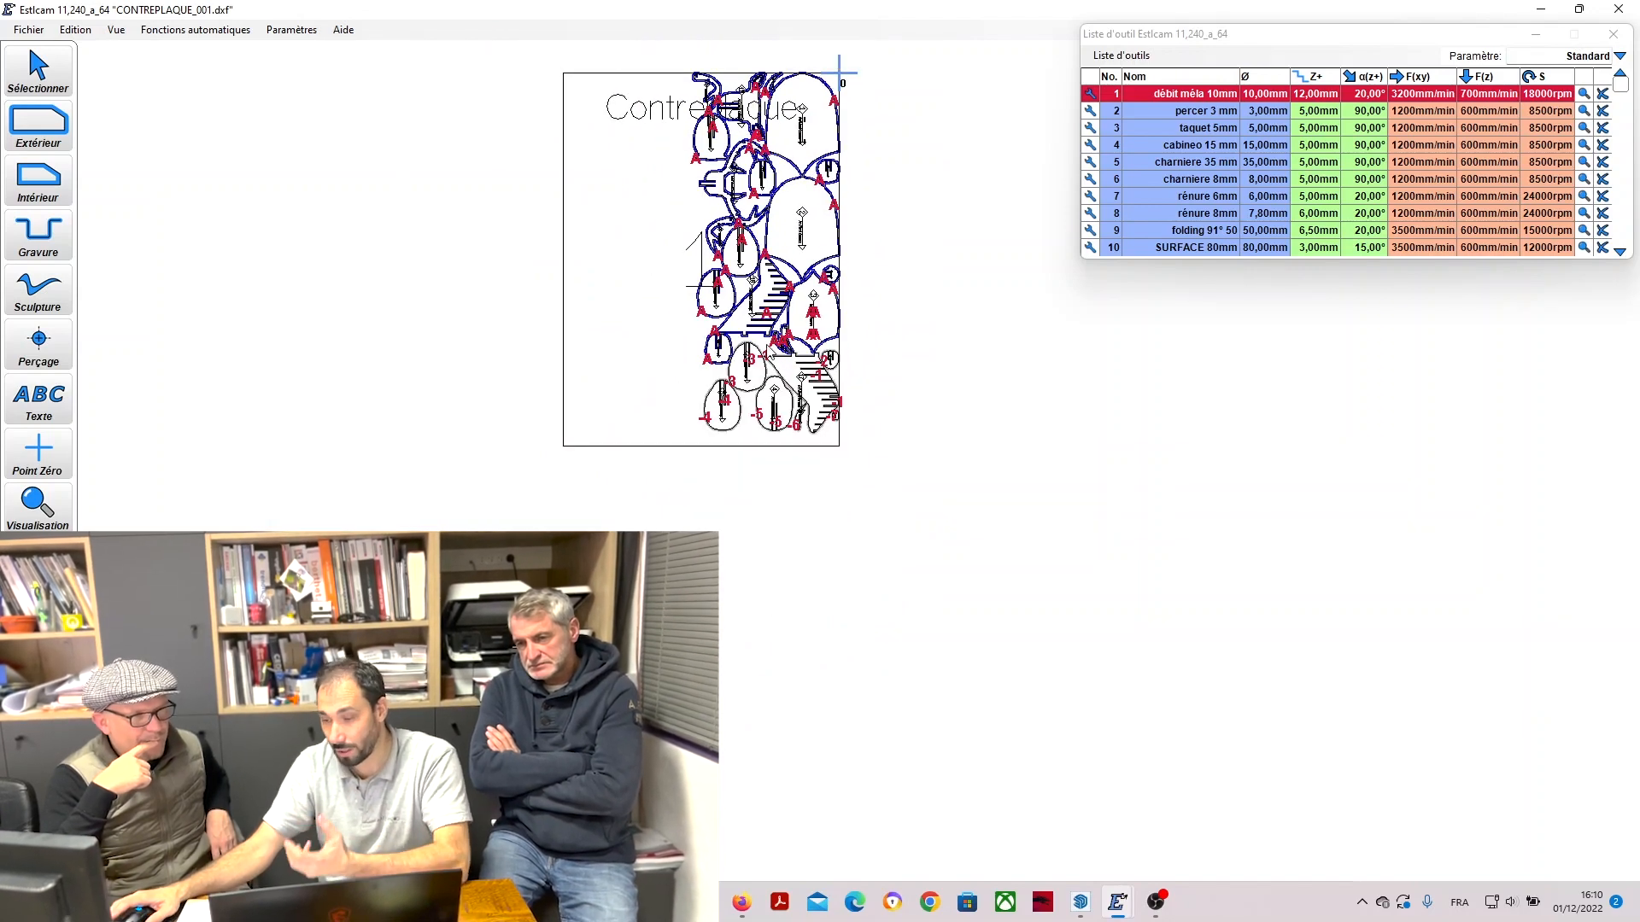
{"action": "scroll", "coordinate": [736, 419], "scroll_direction": "up", "scroll_amount": 3}
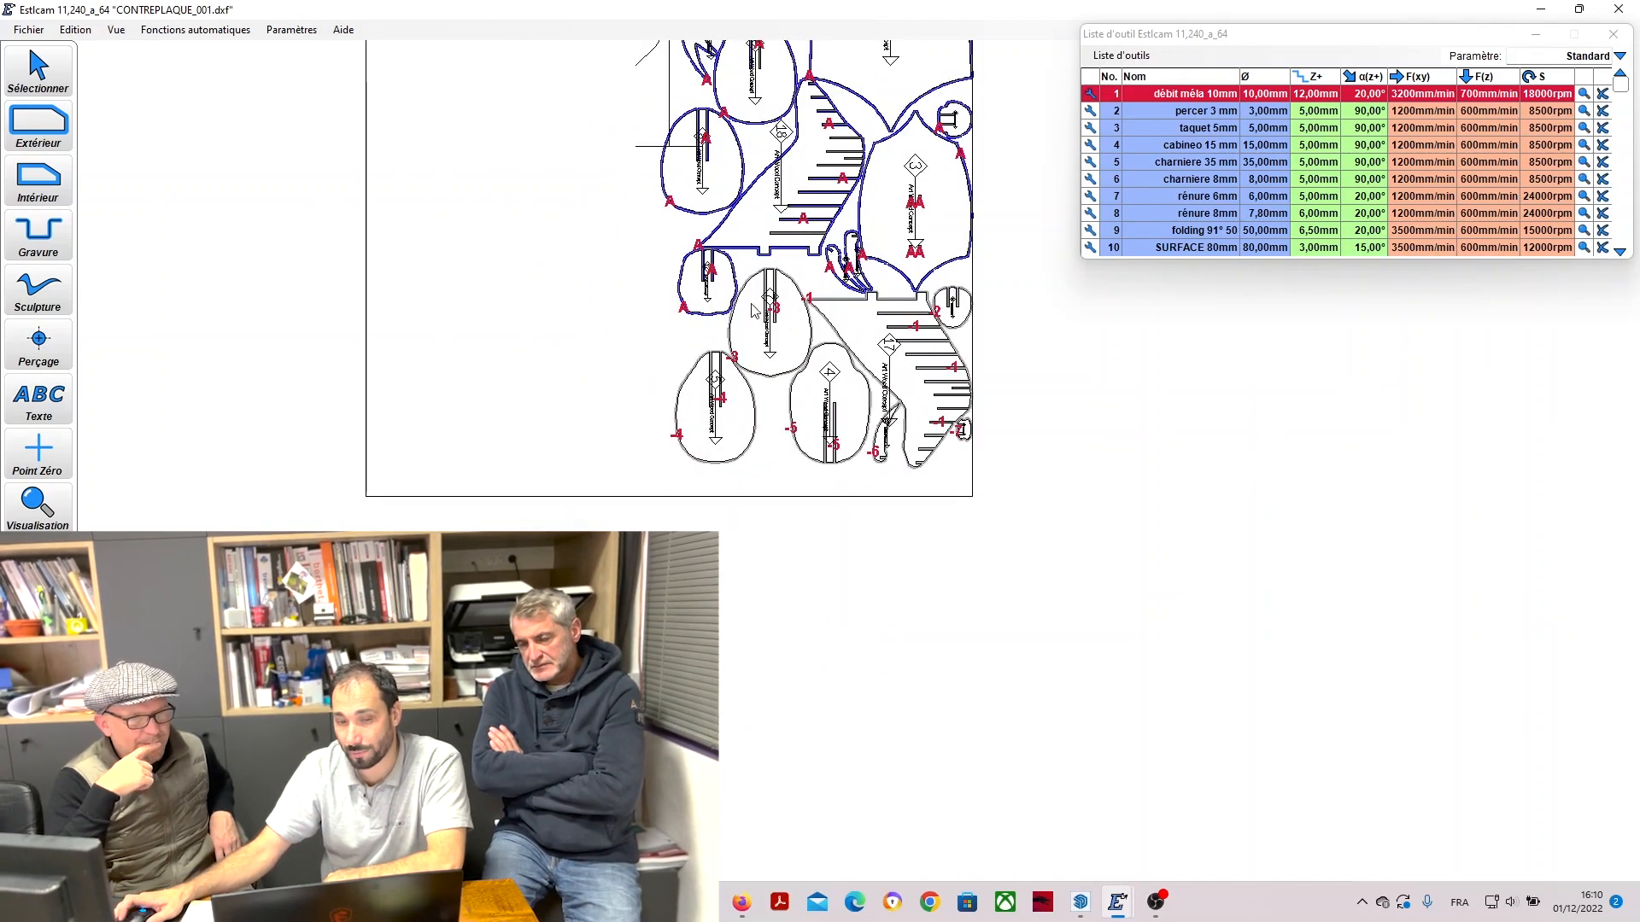
{"action": "scroll", "coordinate": [753, 311], "scroll_direction": "up", "scroll_amount": 3}
{"action": "scroll", "coordinate": [677, 340], "scroll_direction": "down", "scroll_amount": 3}
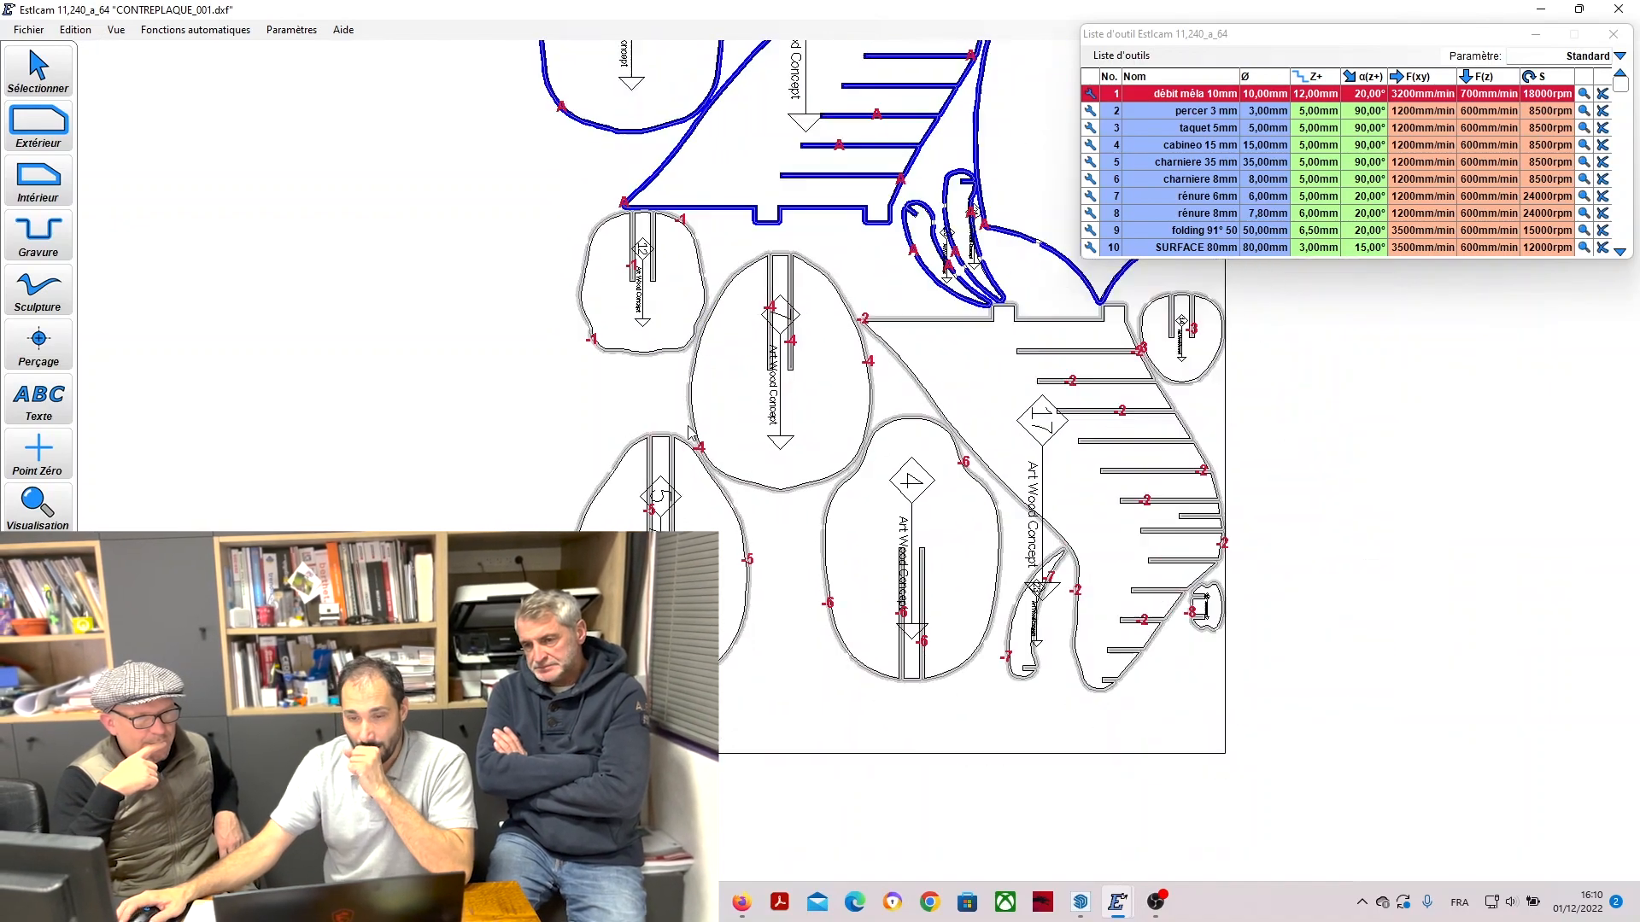
{"action": "scroll", "coordinate": [848, 316], "scroll_direction": "up", "scroll_amount": 4}
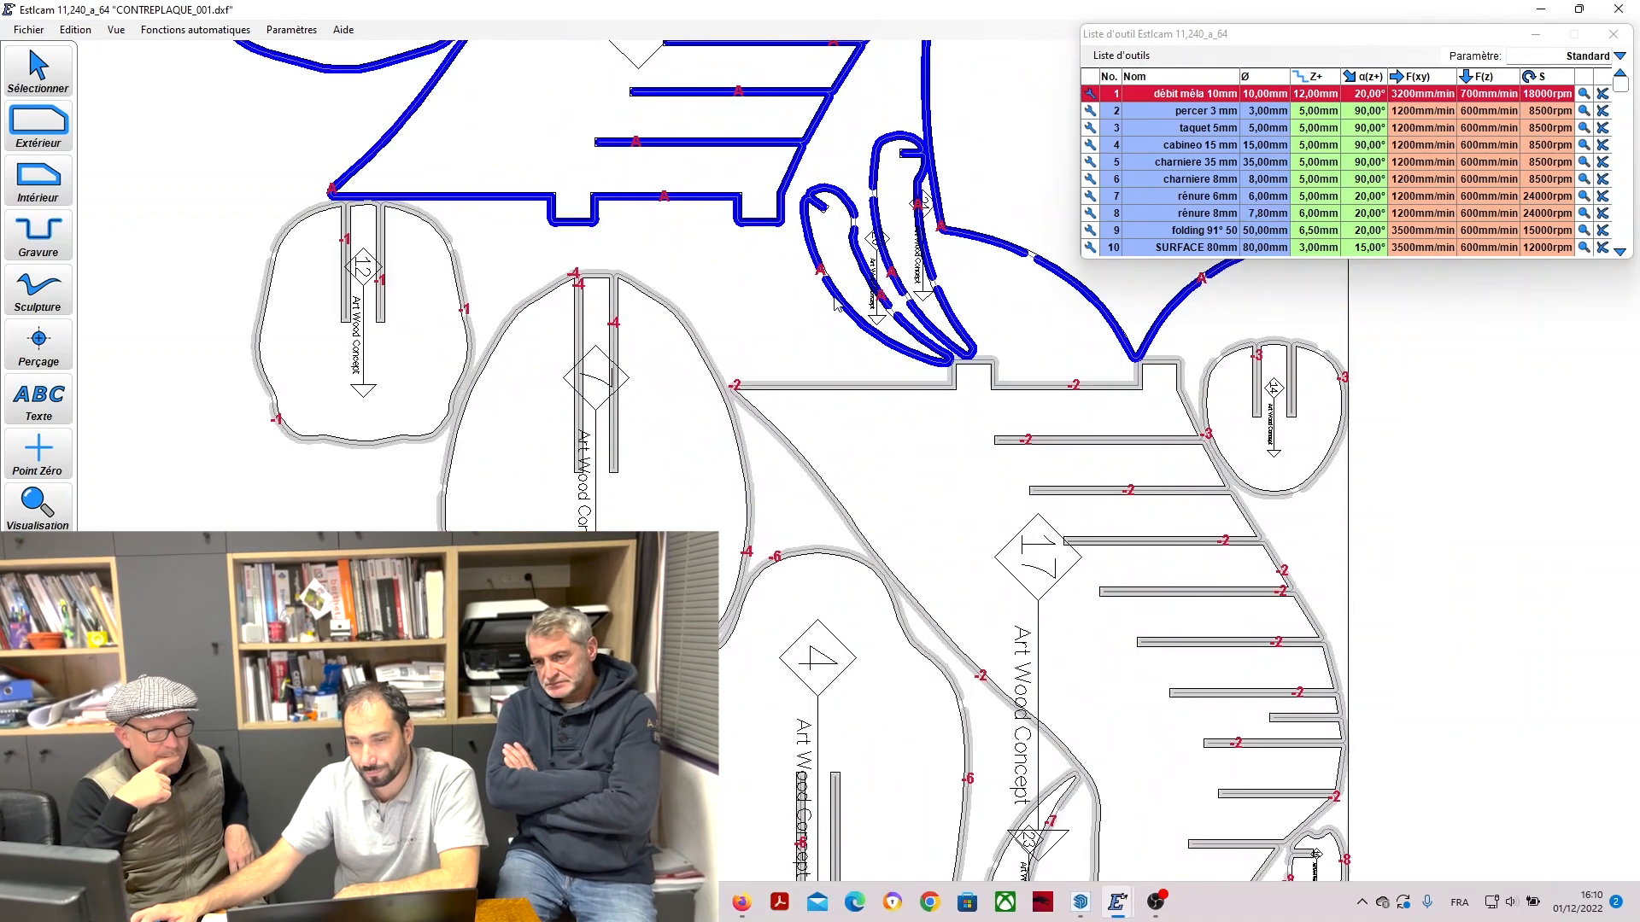
{"action": "scroll", "coordinate": [705, 439], "scroll_direction": "down", "scroll_amount": 3}
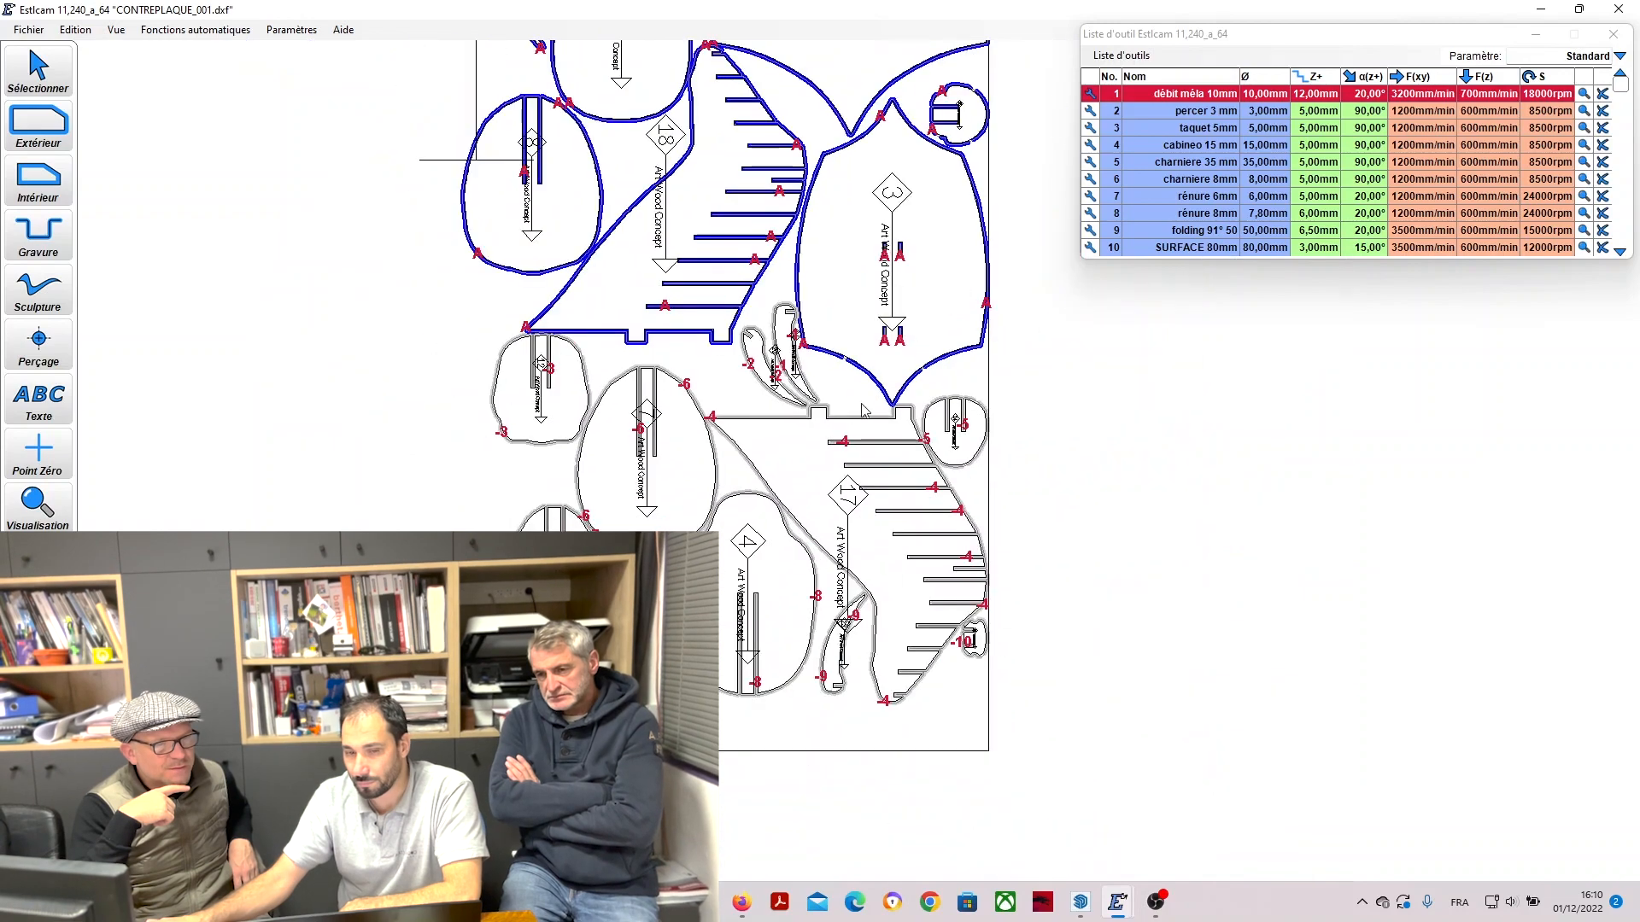
Continue the machining order with the toolpaths of part 3, part 18 and part 8, in that sequence.
{"action": "scroll", "coordinate": [865, 410], "scroll_direction": "up", "scroll_amount": 2}
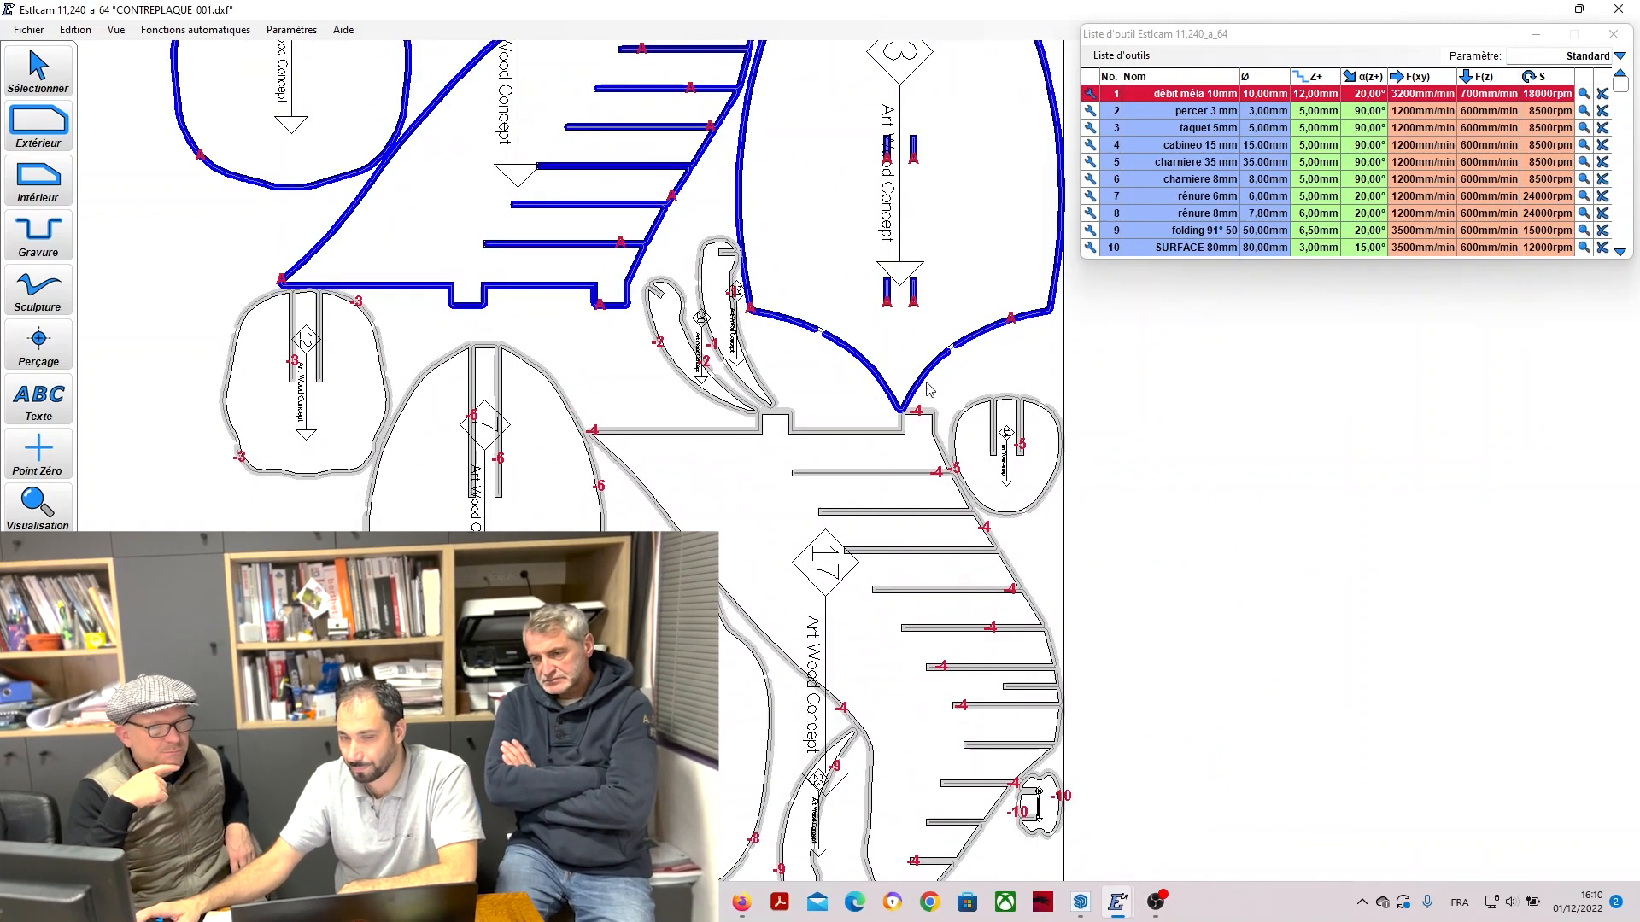
{"action": "scroll", "coordinate": [818, 500], "scroll_direction": "down", "scroll_amount": 2}
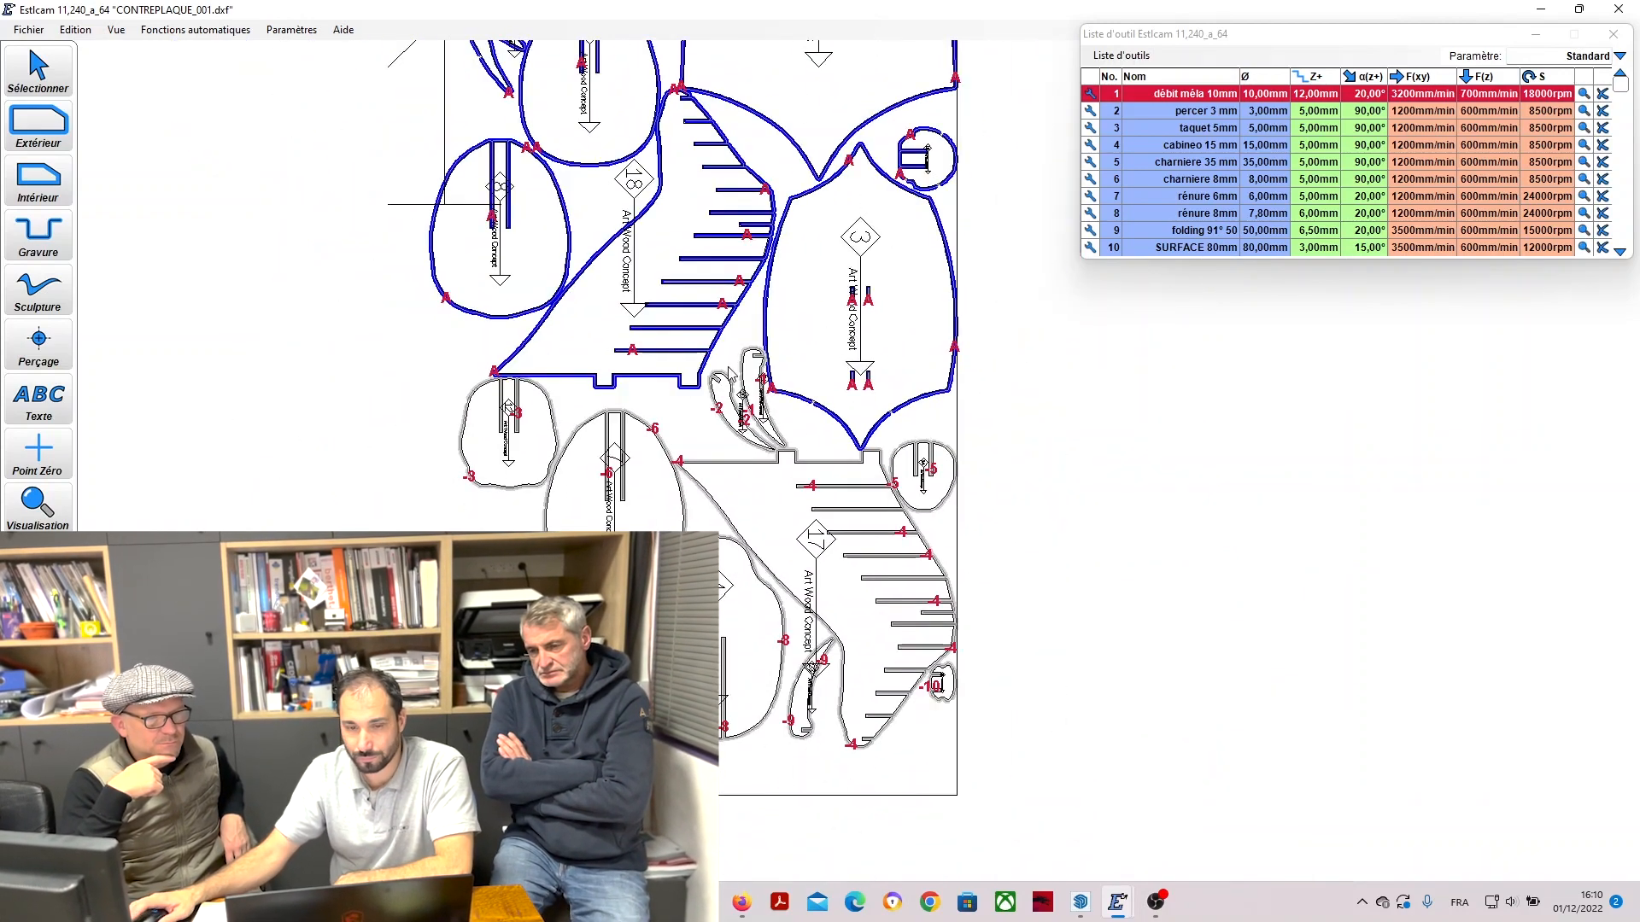
{"action": "scroll", "coordinate": [742, 370], "scroll_direction": "up", "scroll_amount": 1}
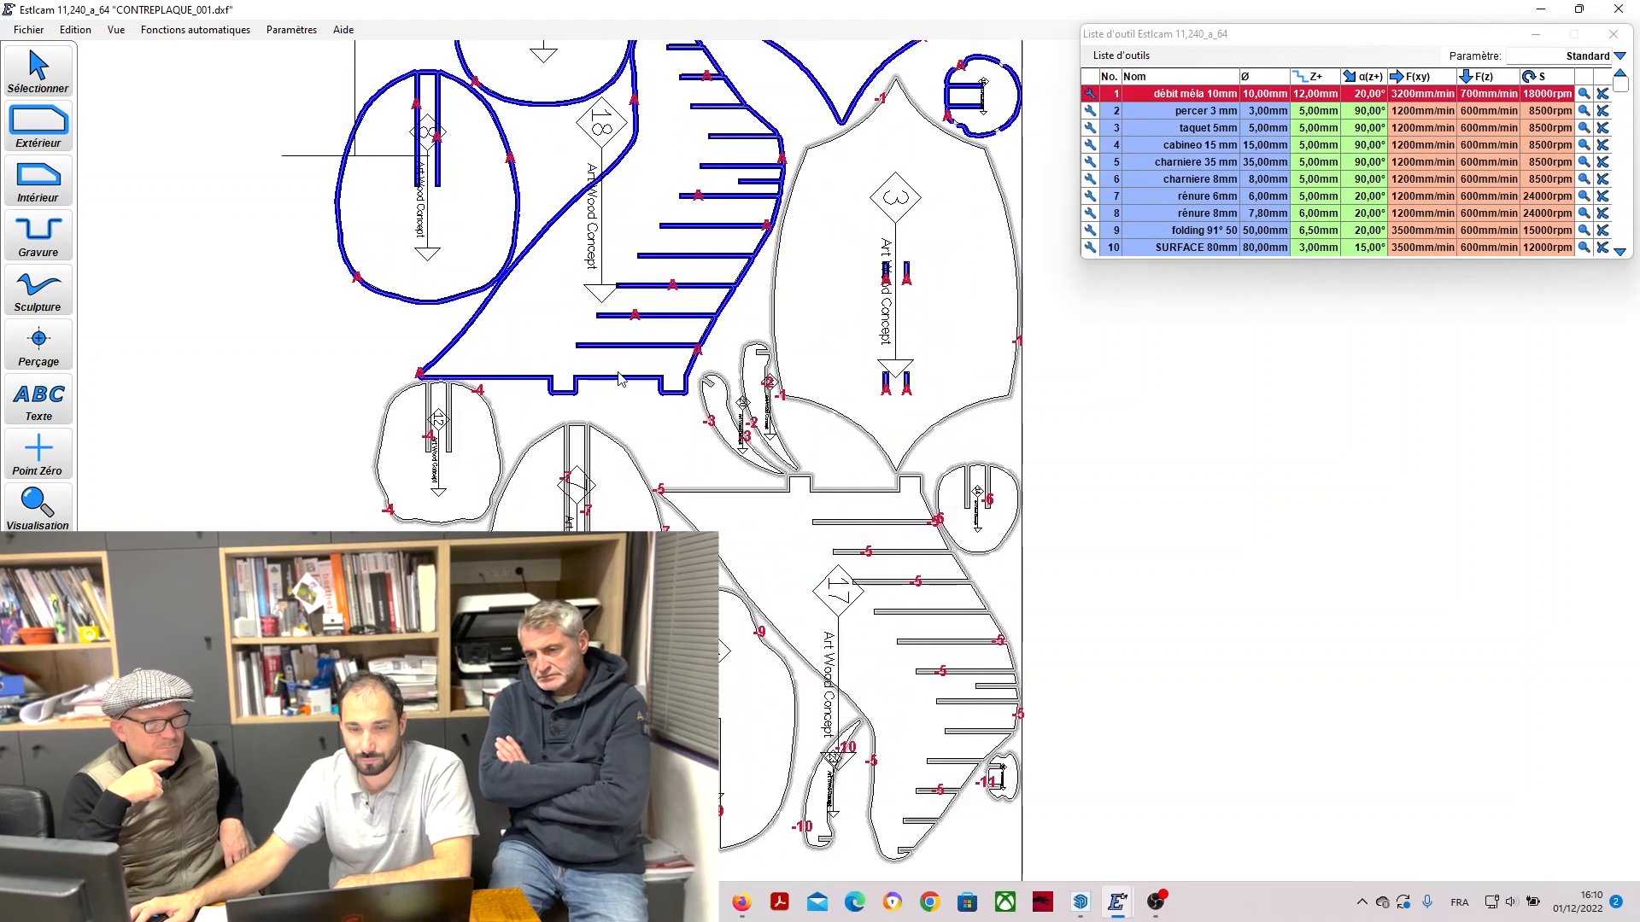
{"action": "scroll", "coordinate": [690, 425], "scroll_direction": "down", "scroll_amount": 2}
{"action": "scroll", "coordinate": [584, 237], "scroll_direction": "up", "scroll_amount": 4}
{"action": "left_click", "coordinate": [582, 452]}
{"action": "scroll", "coordinate": [574, 459], "scroll_direction": "down", "scroll_amount": 4}
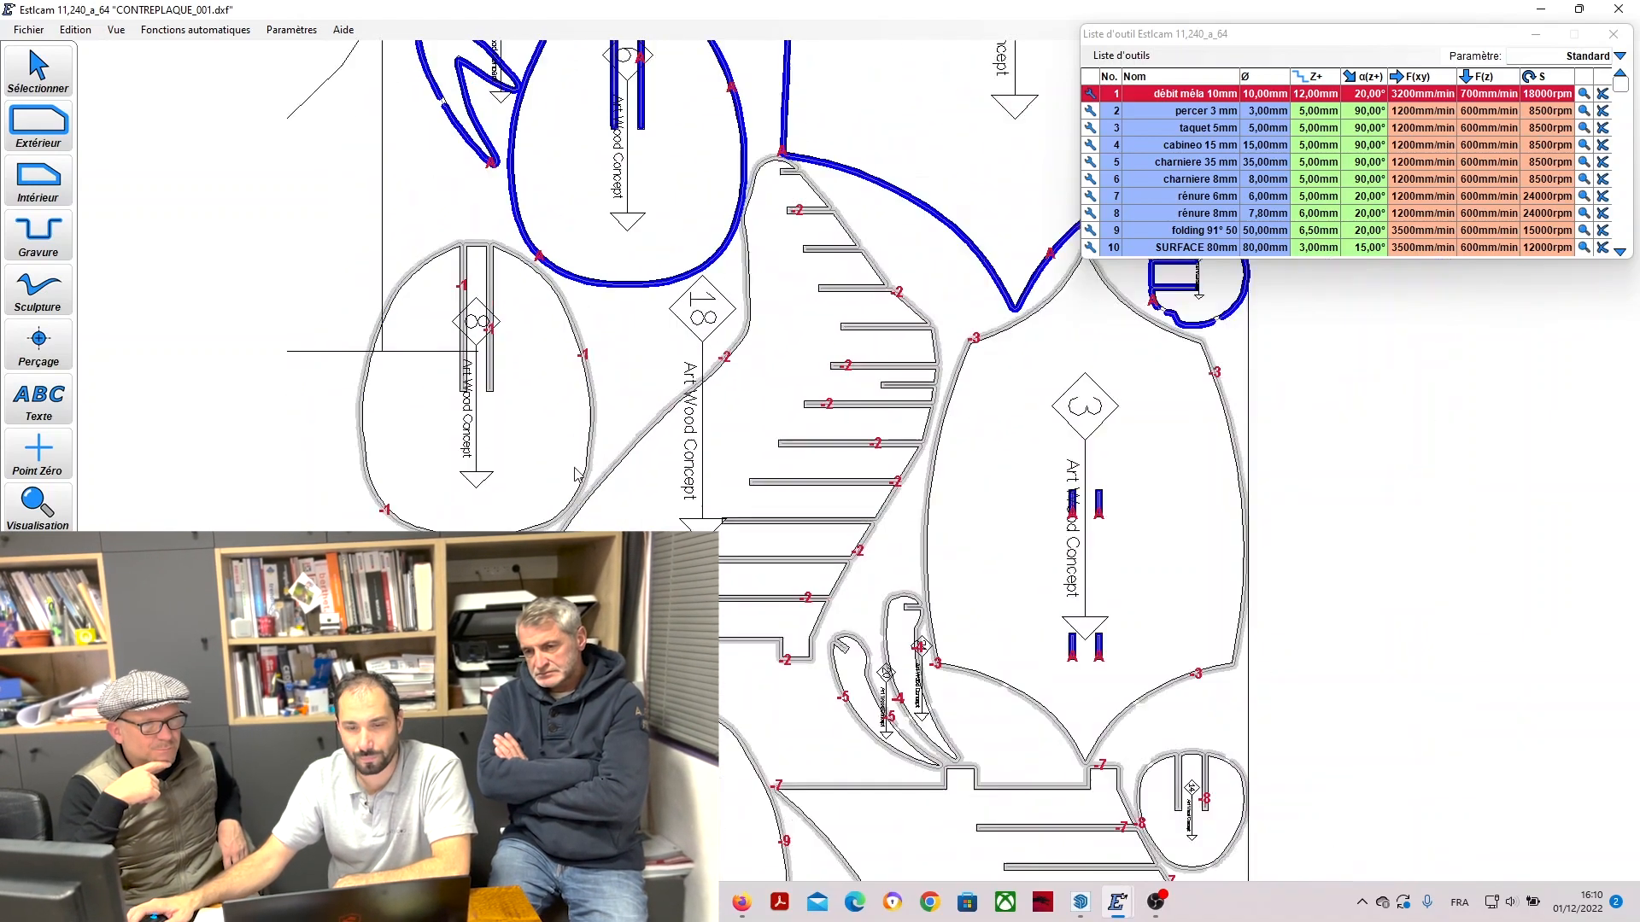
Add the small round part beside the tip of part 3, part 6 and its neighbouring curved part to the machining order.
{"action": "scroll", "coordinate": [742, 353], "scroll_direction": "up", "scroll_amount": 2}
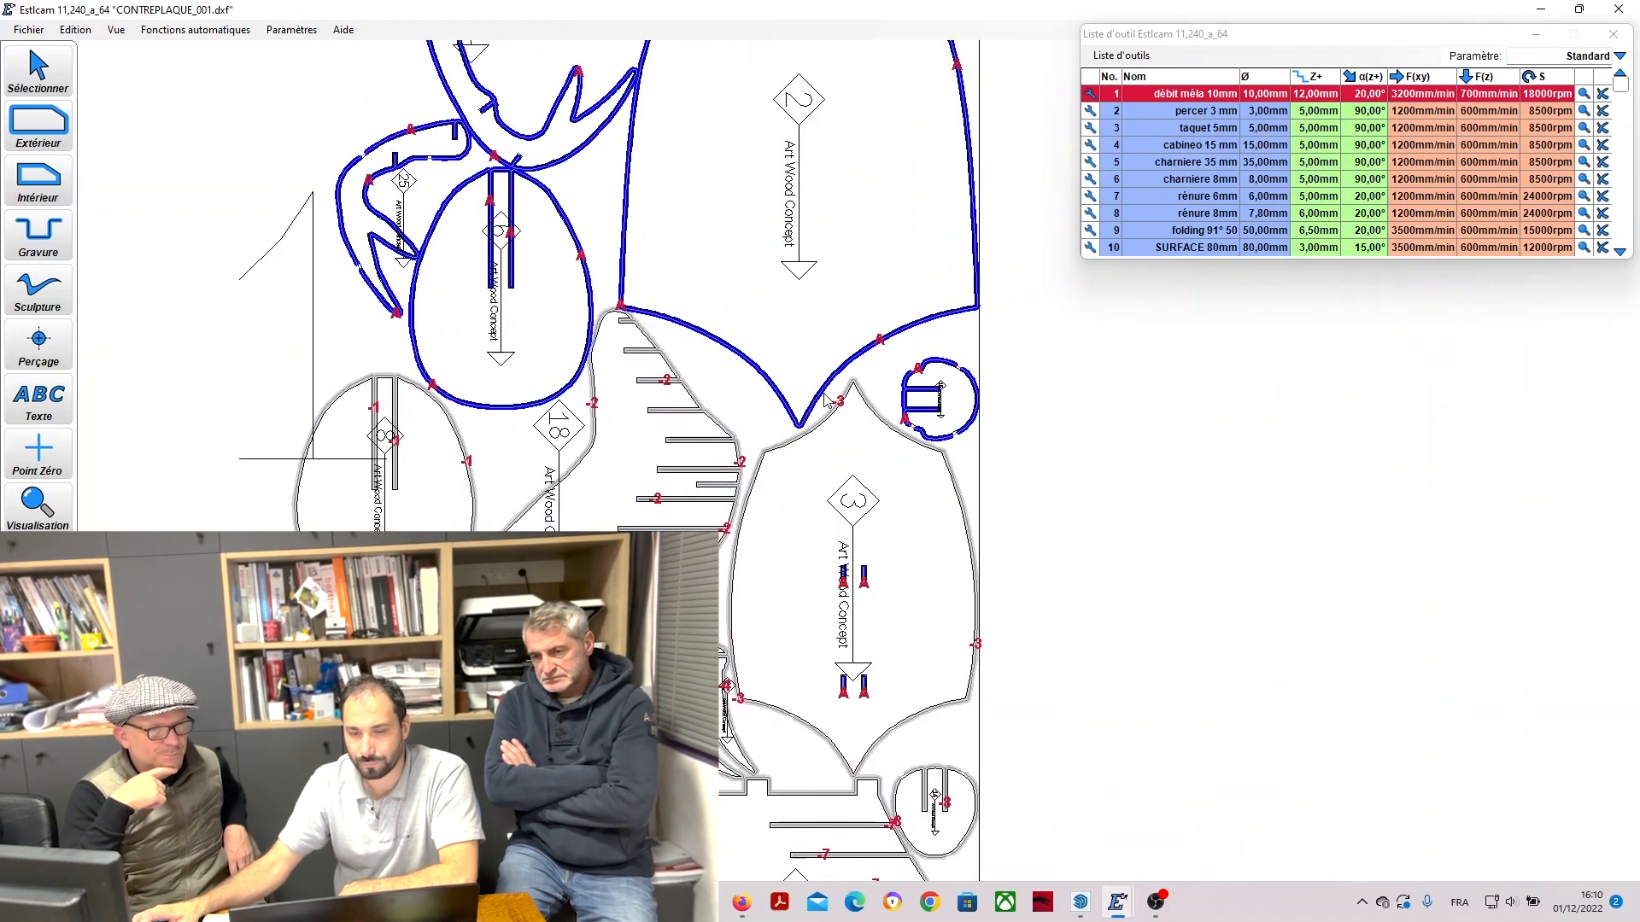
{"action": "left_click", "coordinate": [929, 367]}
{"action": "scroll", "coordinate": [724, 367], "scroll_direction": "down", "scroll_amount": 2}
{"action": "scroll", "coordinate": [679, 301], "scroll_direction": "up", "scroll_amount": 1}
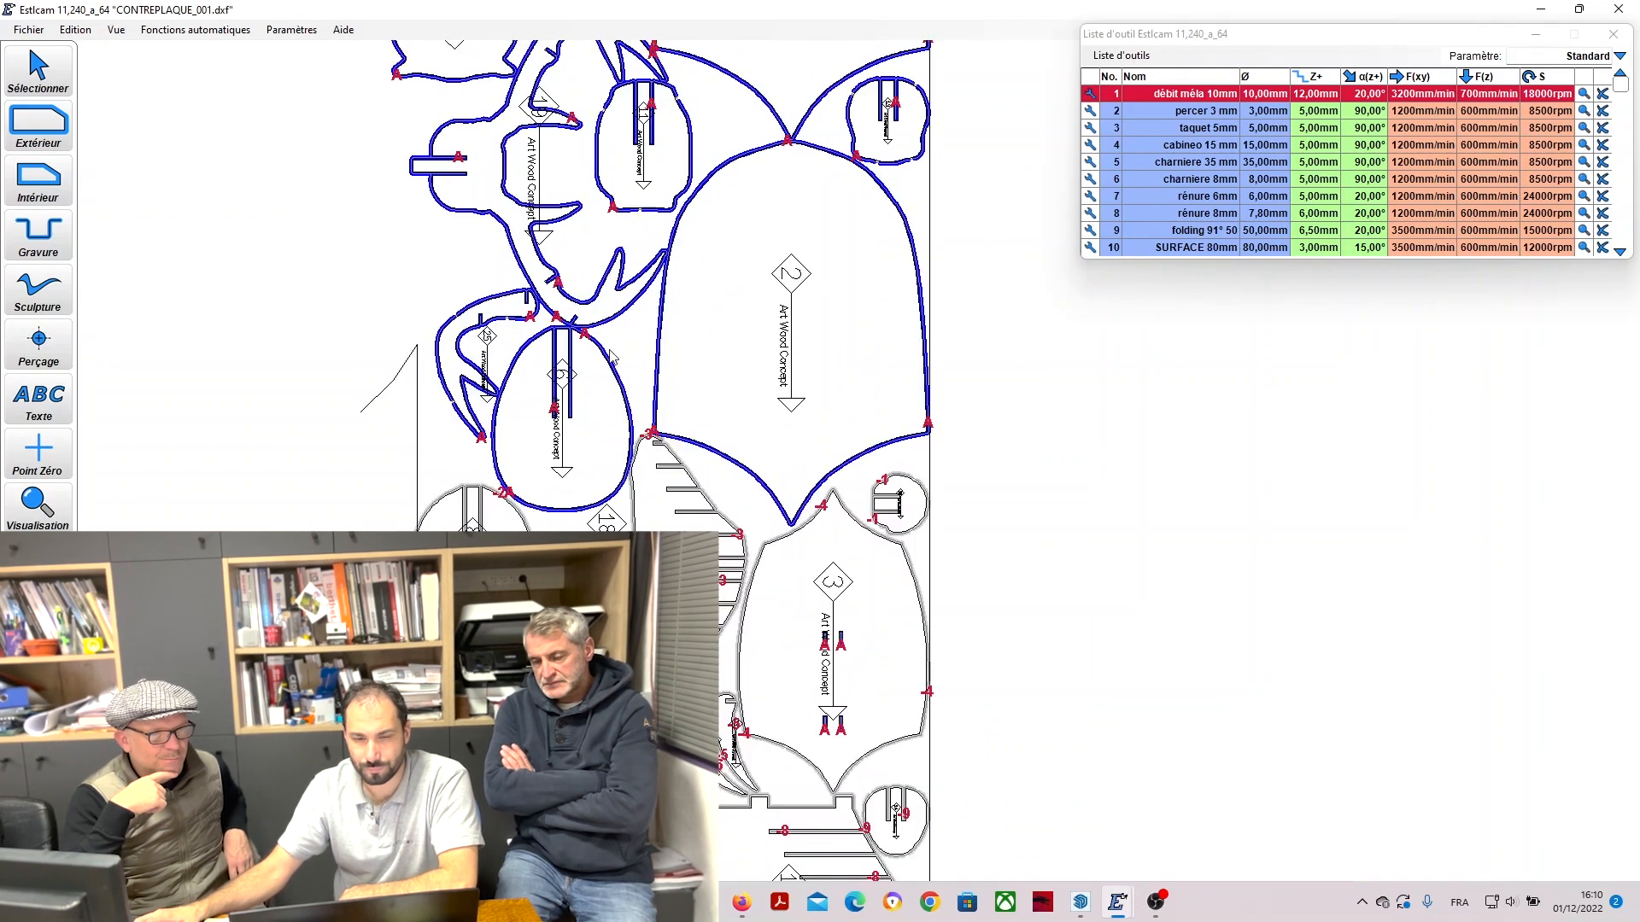
{"action": "left_click", "coordinate": [608, 367]}
{"action": "left_click", "coordinate": [506, 327]}
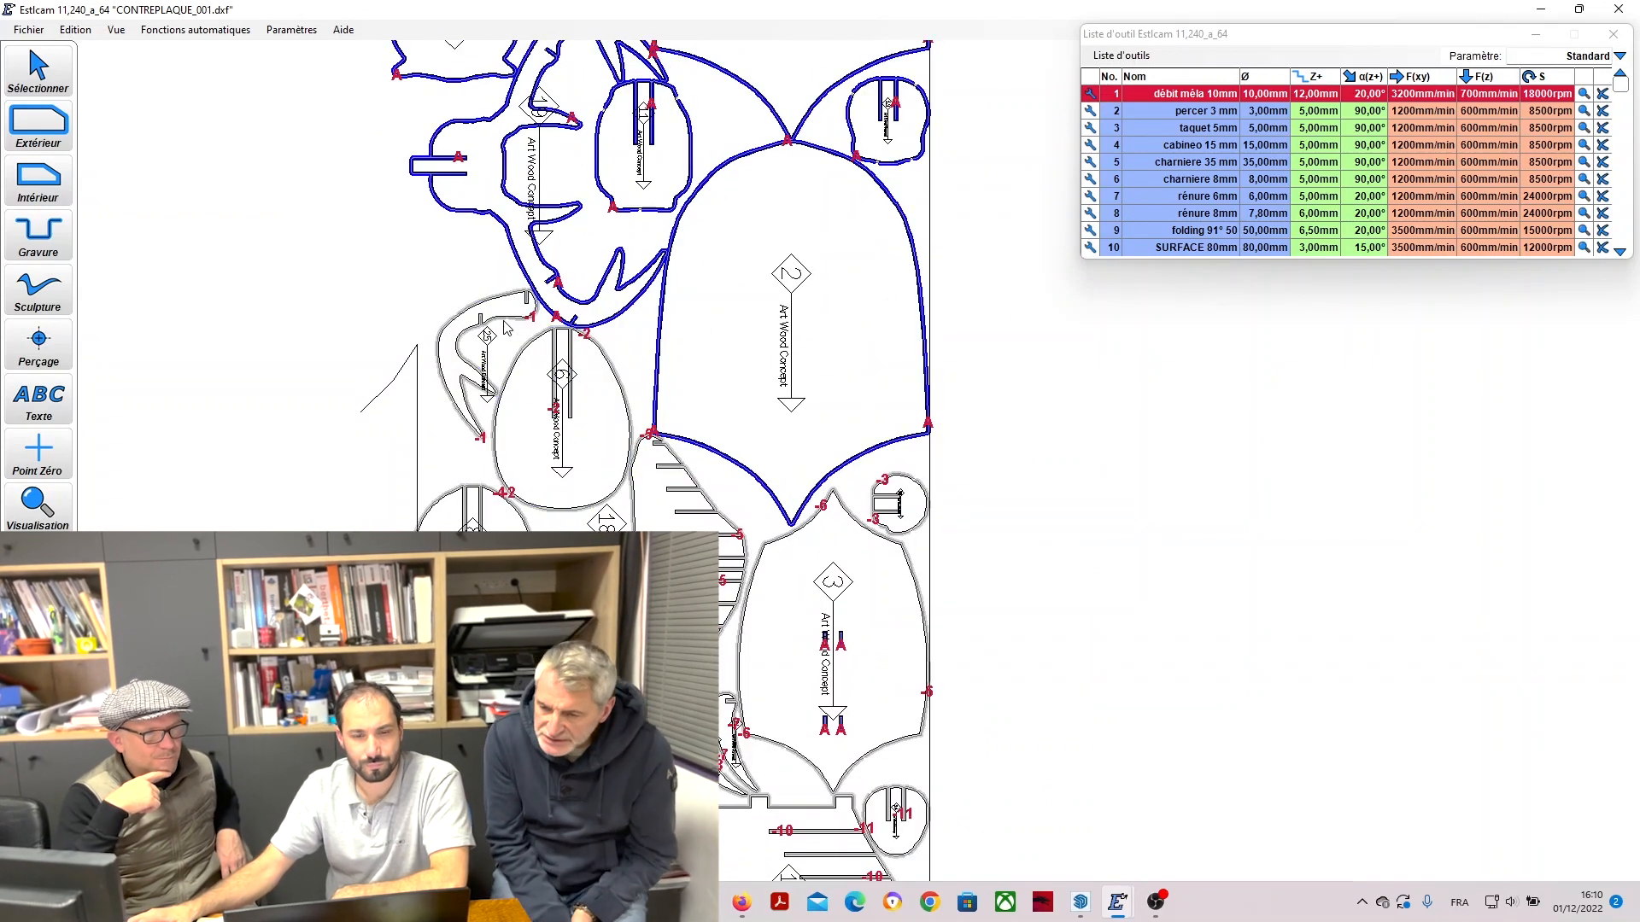
Continue the machining order with antler-shaped part 19, the part nested inside it and part 9.
{"action": "scroll", "coordinate": [535, 478], "scroll_direction": "down", "scroll_amount": 2}
{"action": "scroll", "coordinate": [627, 316], "scroll_direction": "up", "scroll_amount": 2}
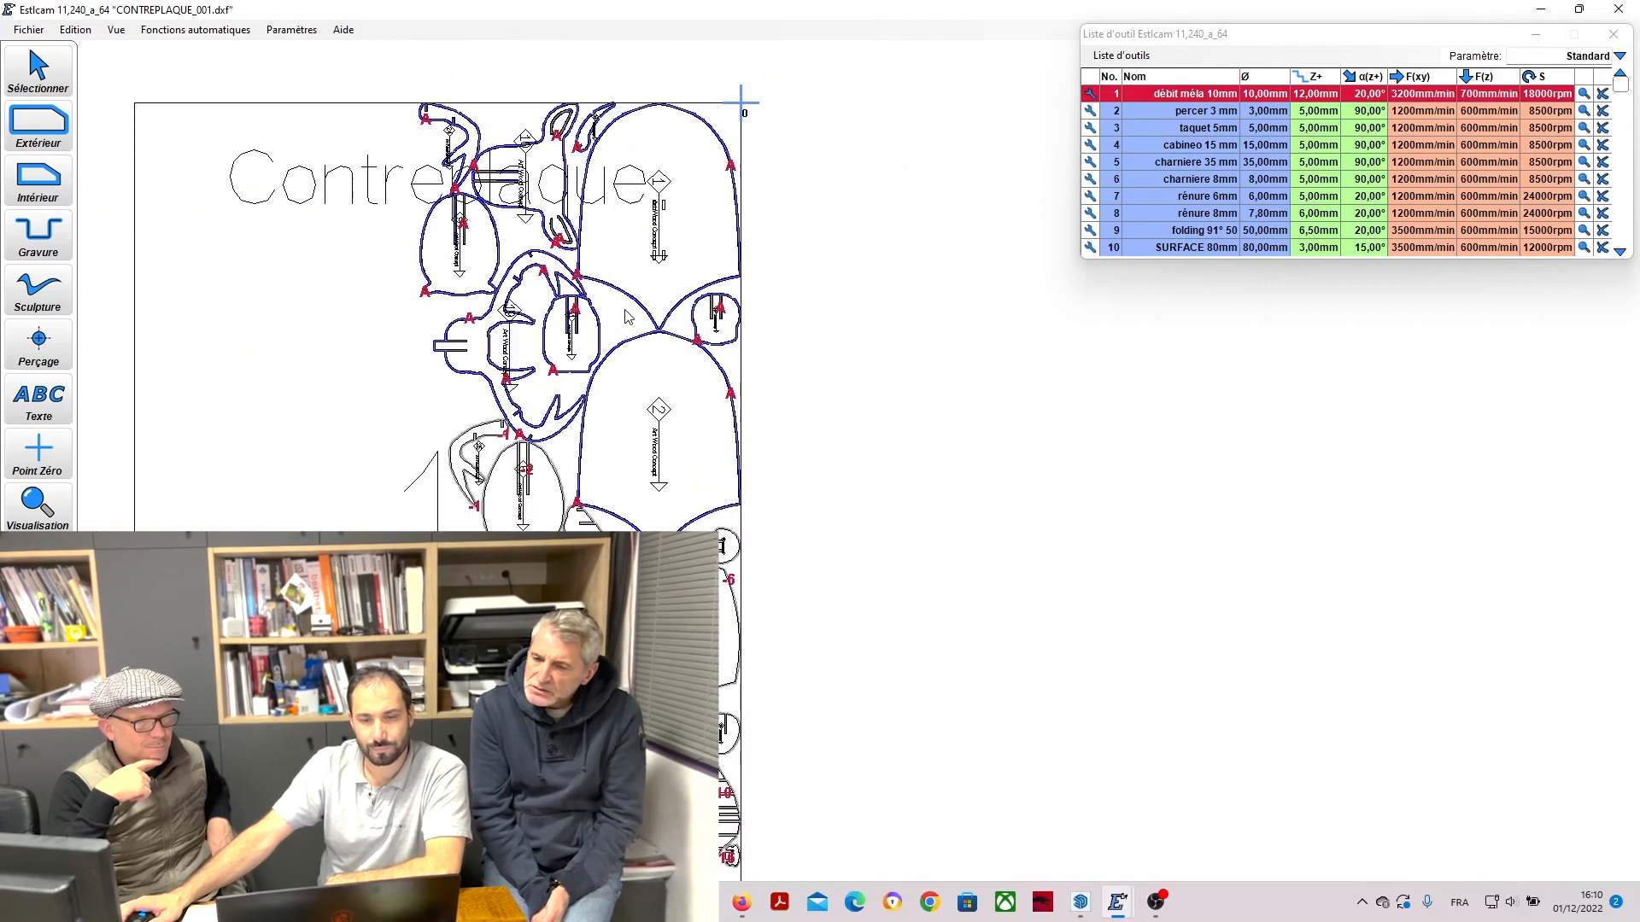
{"action": "left_click", "coordinate": [425, 398]}
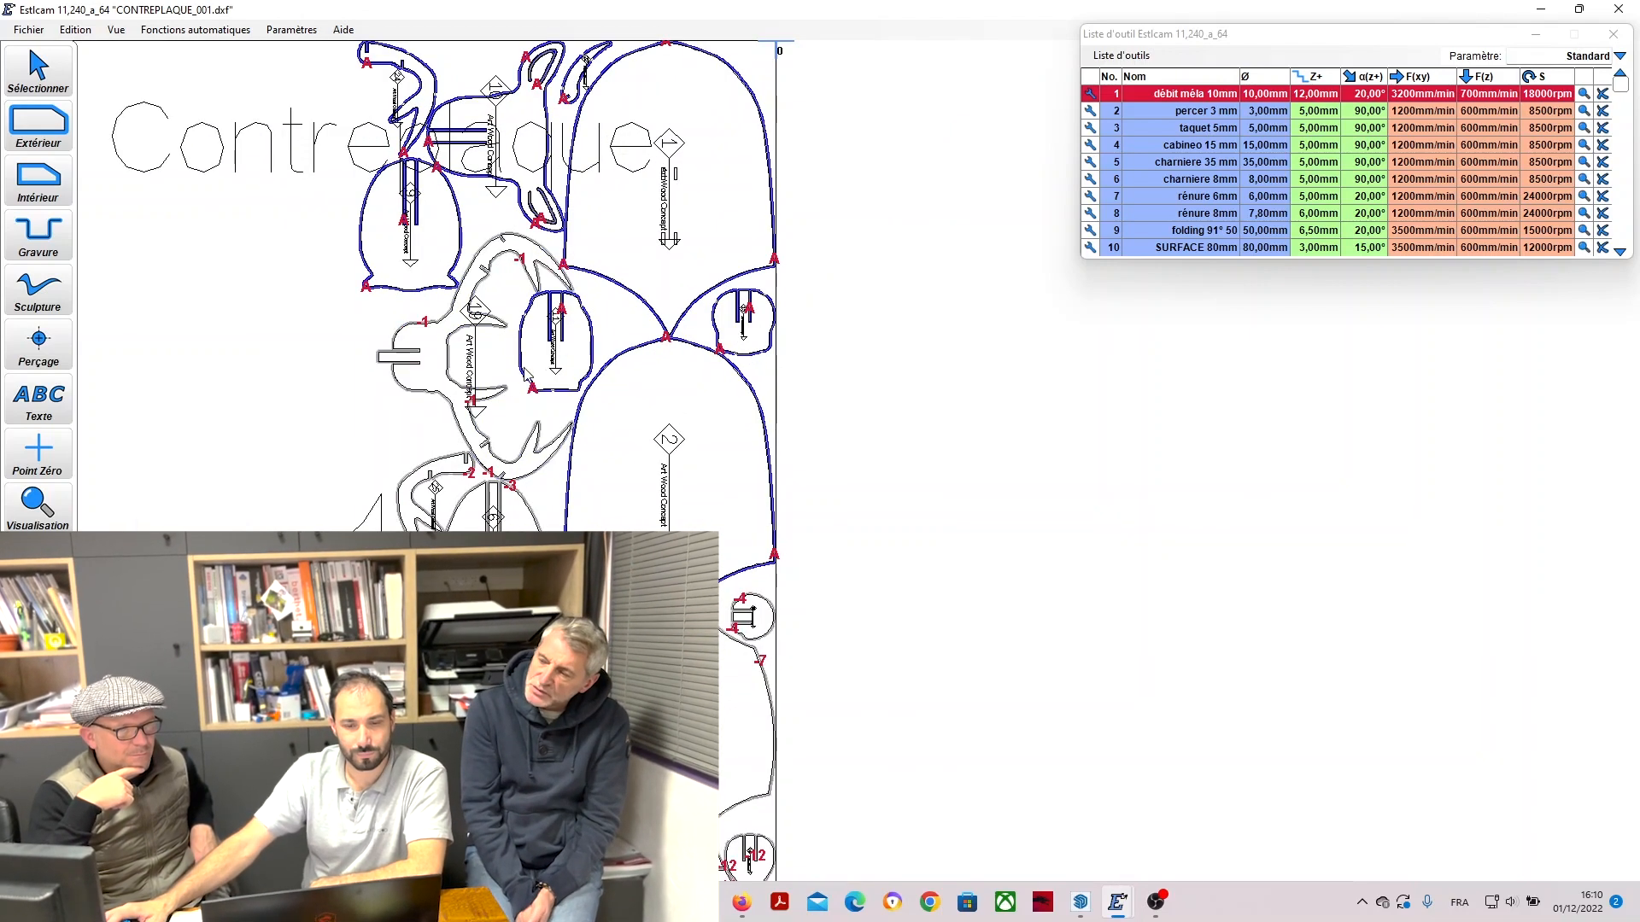
{"action": "left_click", "coordinate": [525, 363]}
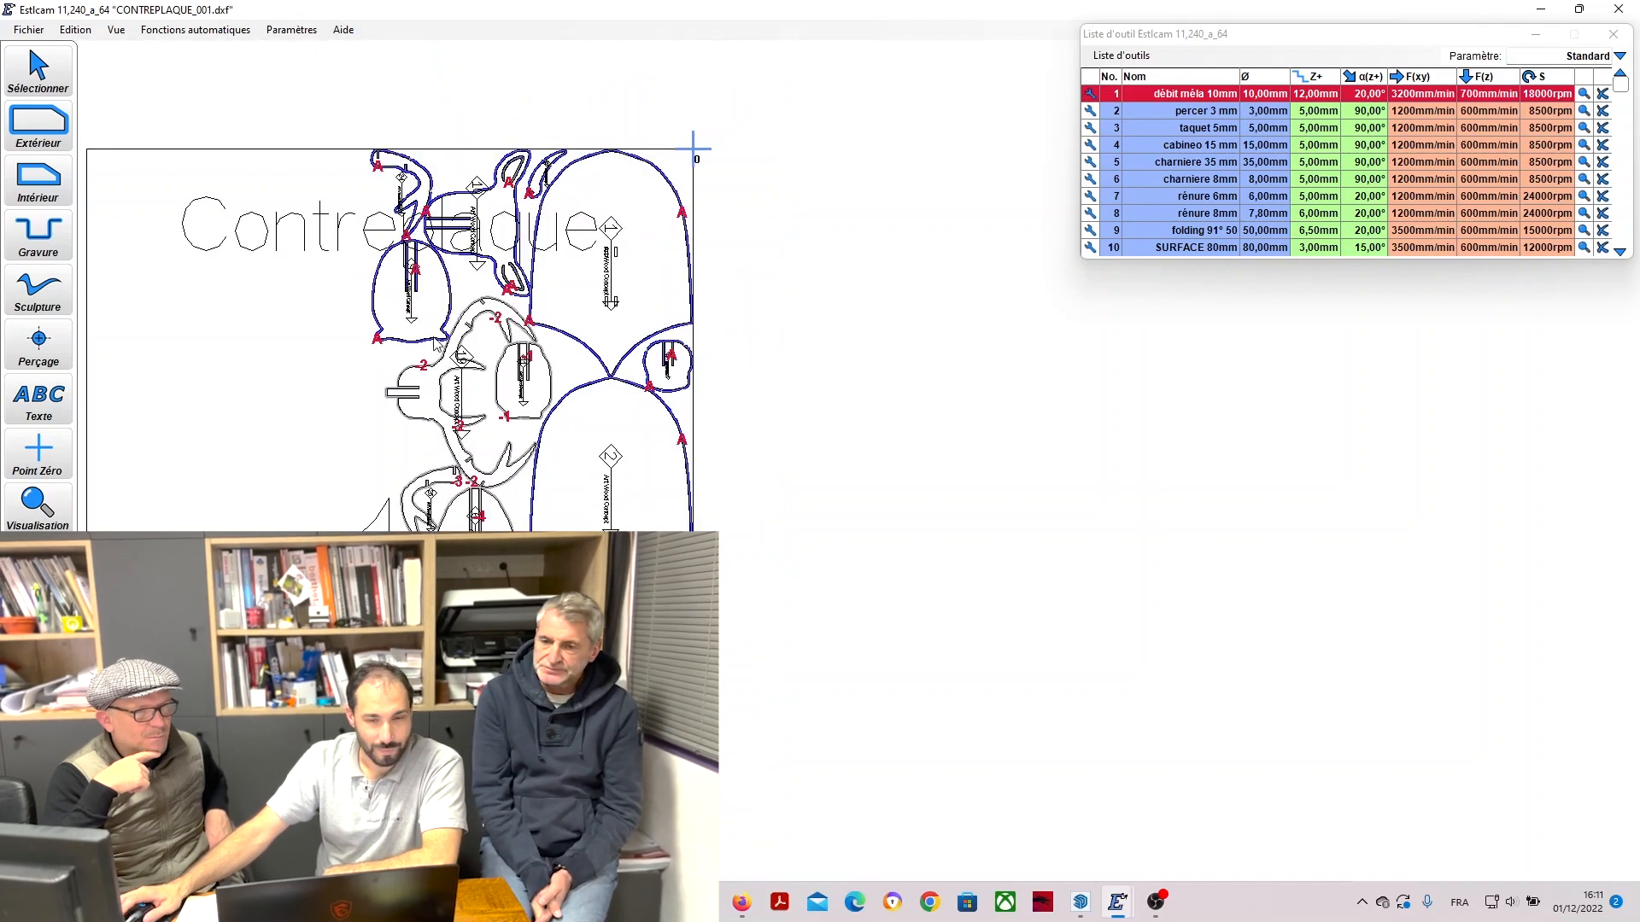
{"action": "scroll", "coordinate": [431, 343], "scroll_direction": "up", "scroll_amount": 2}
{"action": "left_click", "coordinate": [425, 357]}
{"action": "scroll", "coordinate": [427, 359], "scroll_direction": "down", "scroll_amount": 2}
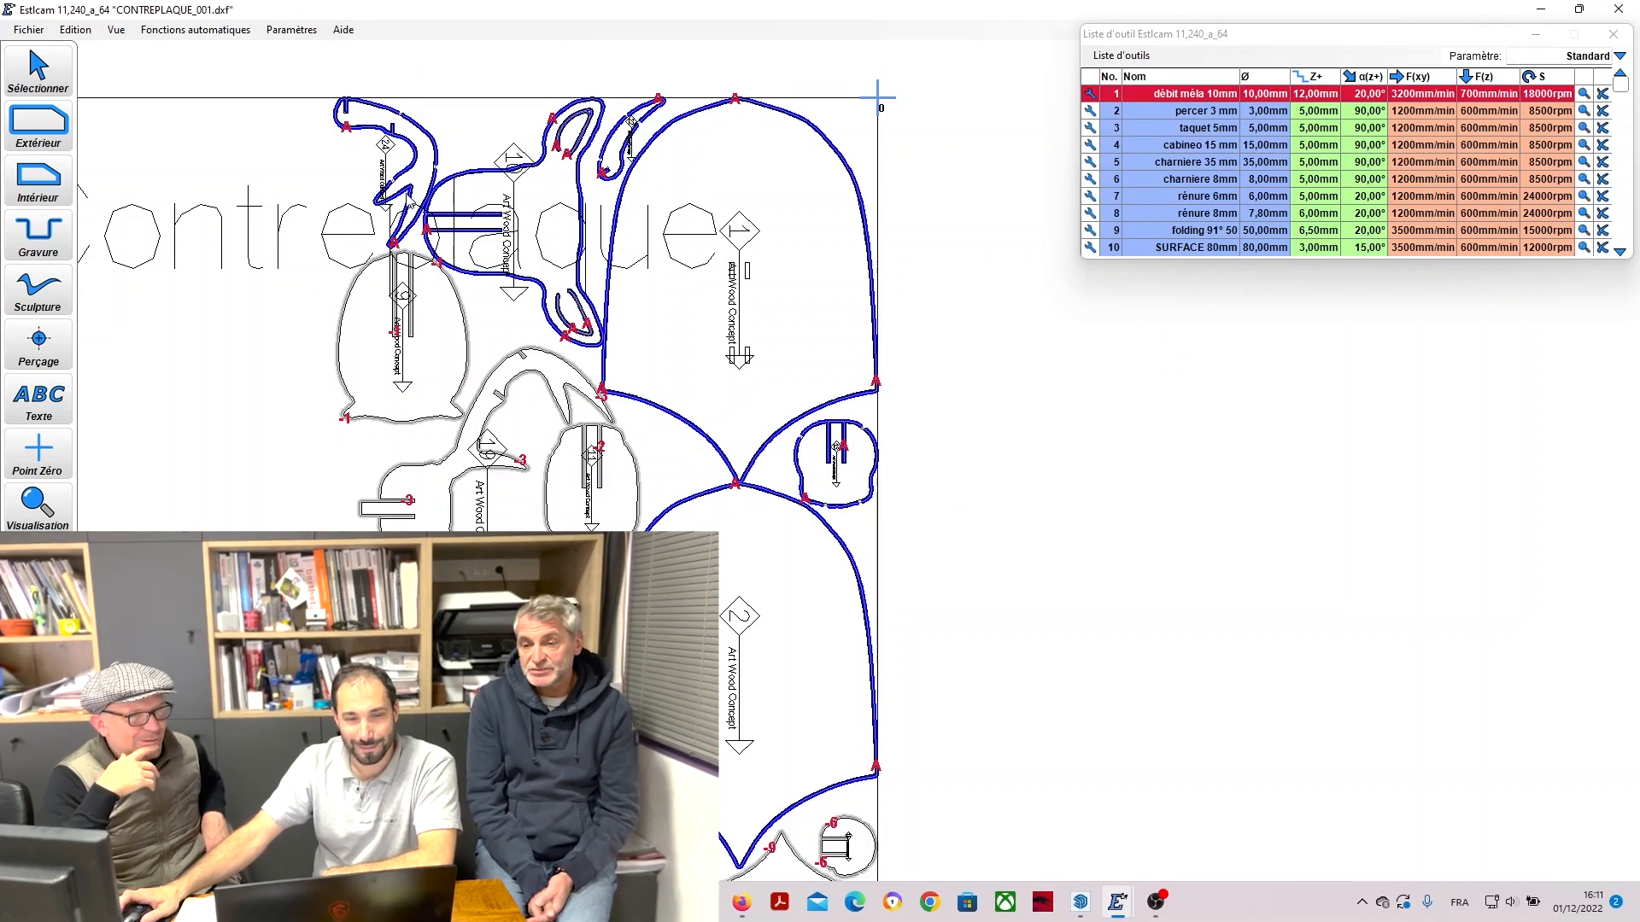
Complete the machining order with curved part 24, the ear piece, the small curved part beside part 1, part 13, part 2 and part 1.
{"action": "scroll", "coordinate": [409, 202], "scroll_direction": "up", "scroll_amount": 2}
{"action": "scroll", "coordinate": [409, 201], "scroll_direction": "down", "scroll_amount": 1}
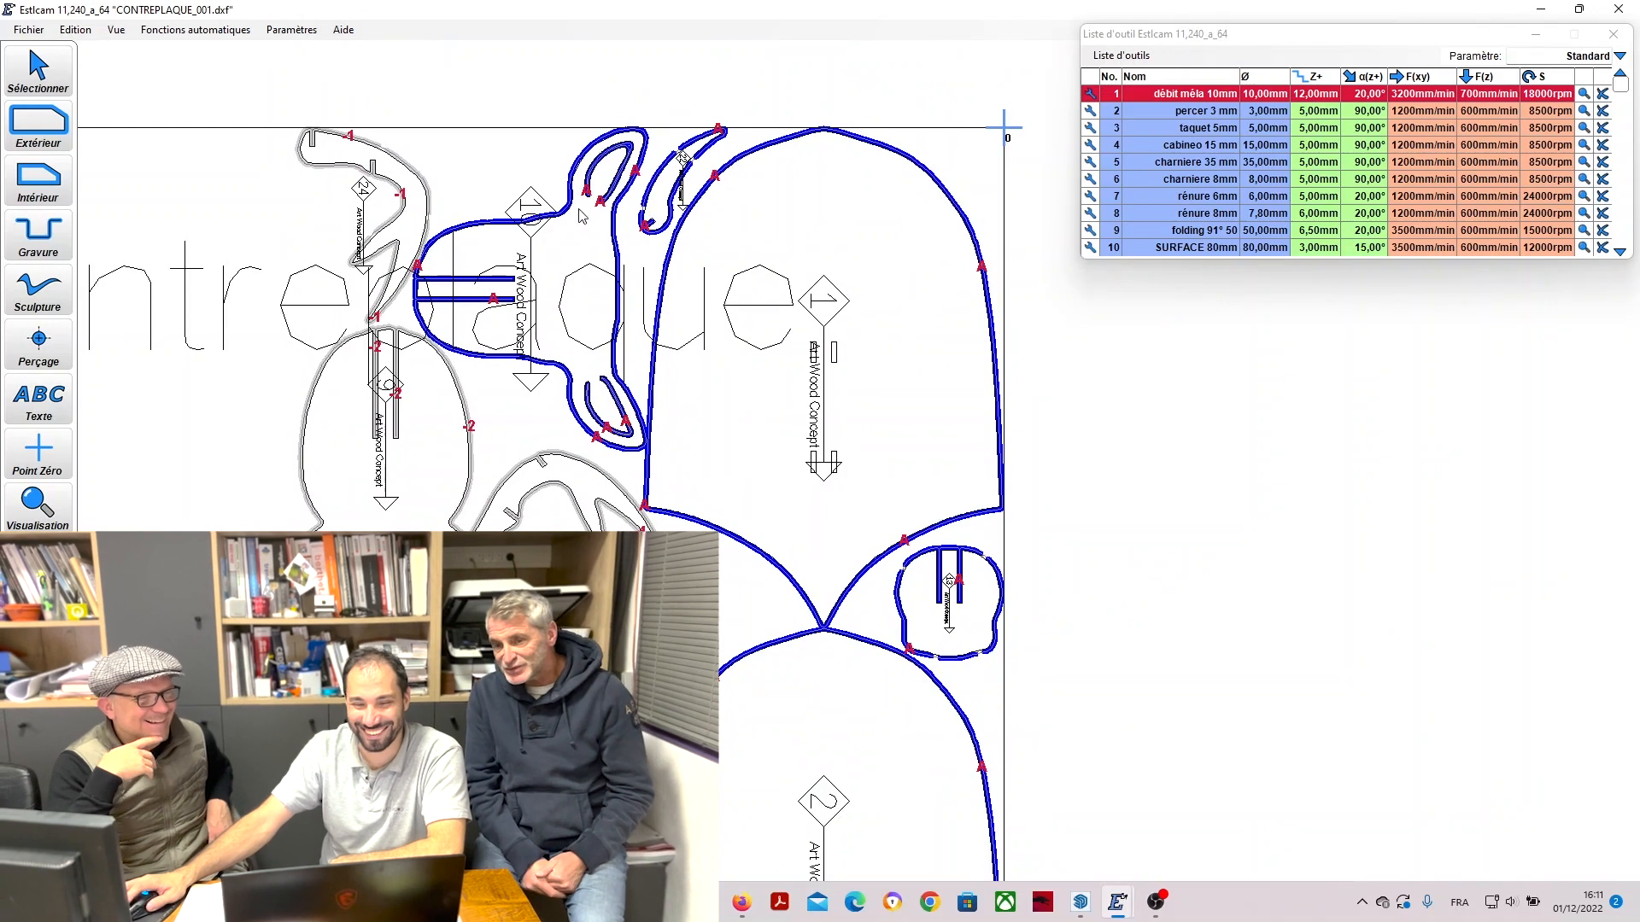
{"action": "scroll", "coordinate": [556, 221], "scroll_direction": "down", "scroll_amount": 2}
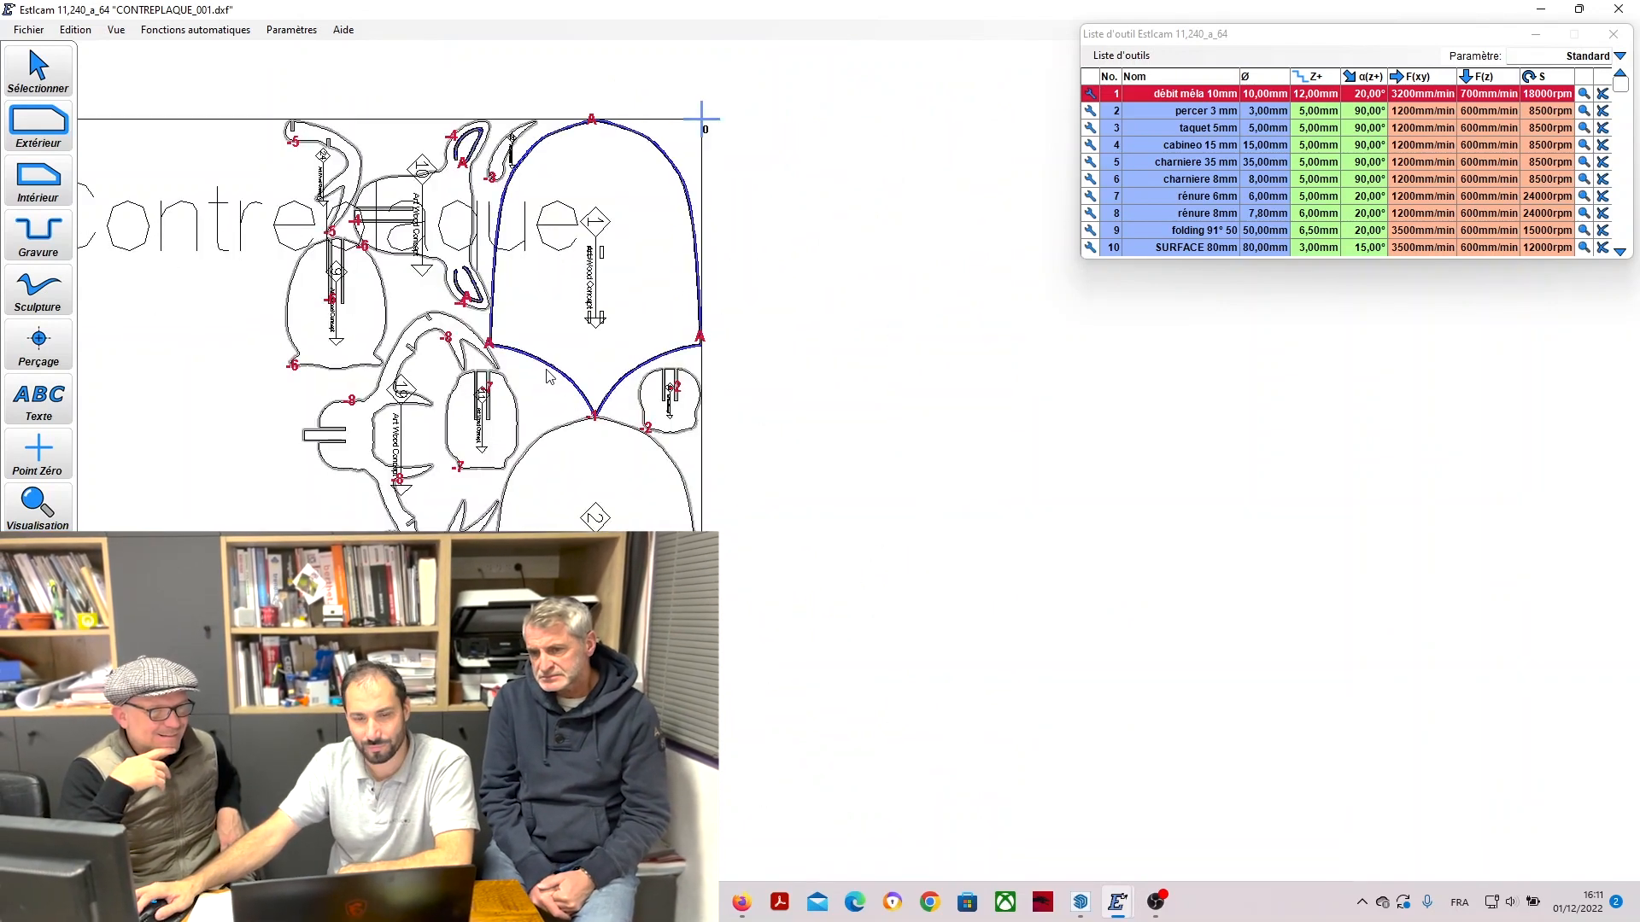
{"action": "left_click", "coordinate": [551, 376]}
Review the machining order numbers across the whole sheet, including the grooves in the ear piece and the slots in part 3.
{"action": "scroll", "coordinate": [474, 387], "scroll_direction": "down", "scroll_amount": 2}
{"action": "scroll", "coordinate": [451, 871], "scroll_direction": "up", "scroll_amount": 3}
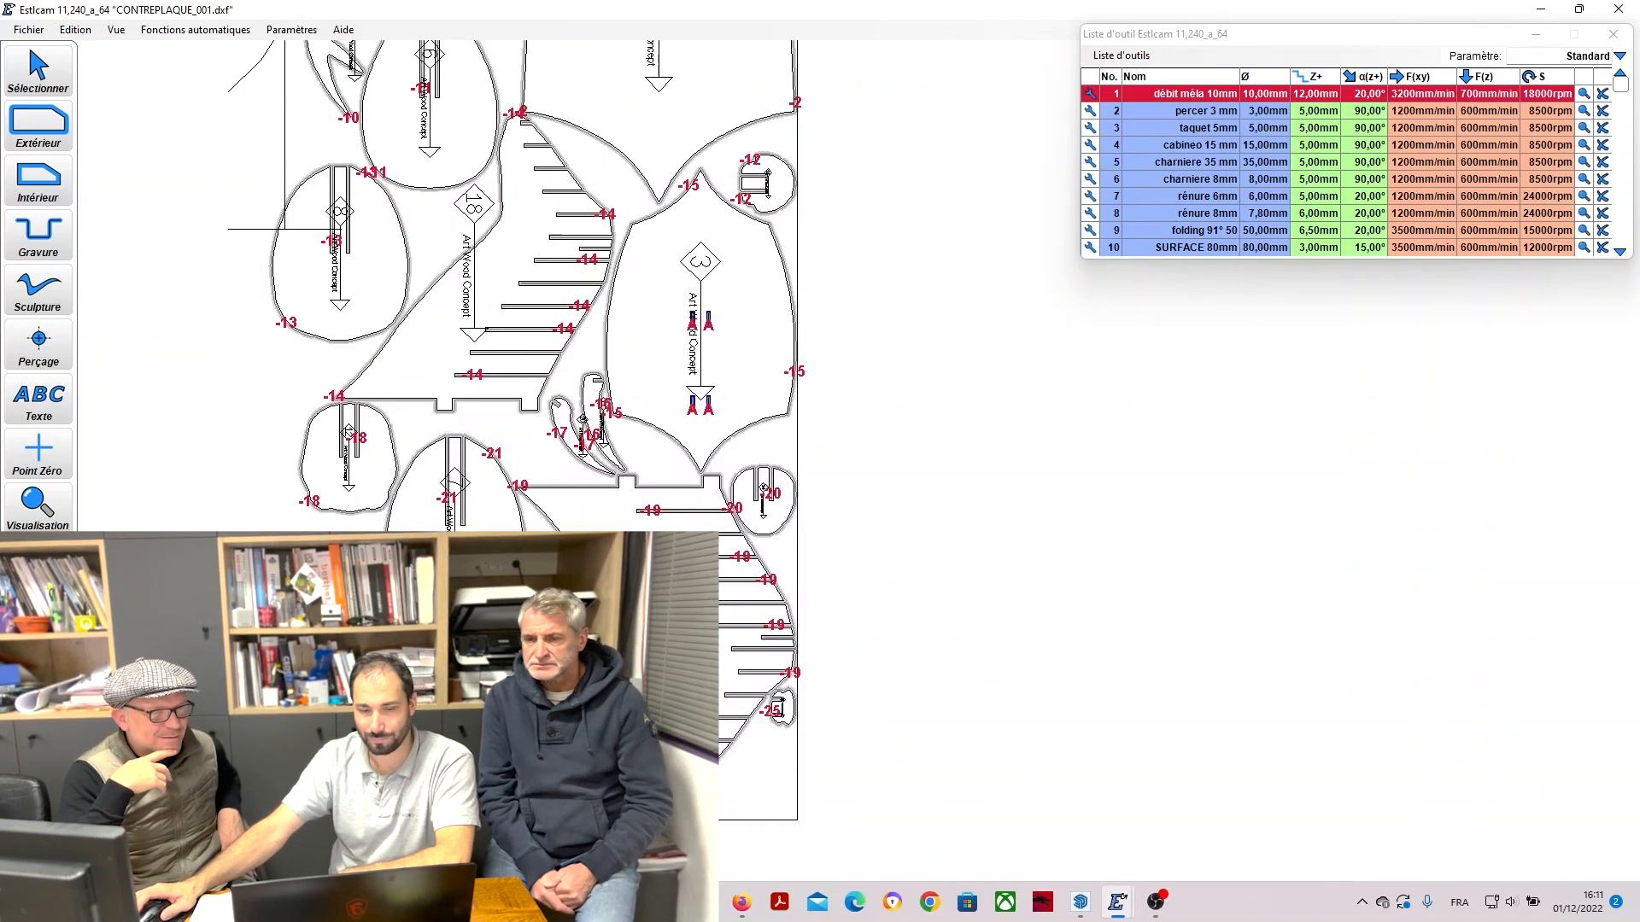
{"action": "scroll", "coordinate": [448, 696], "scroll_direction": "down", "scroll_amount": 2}
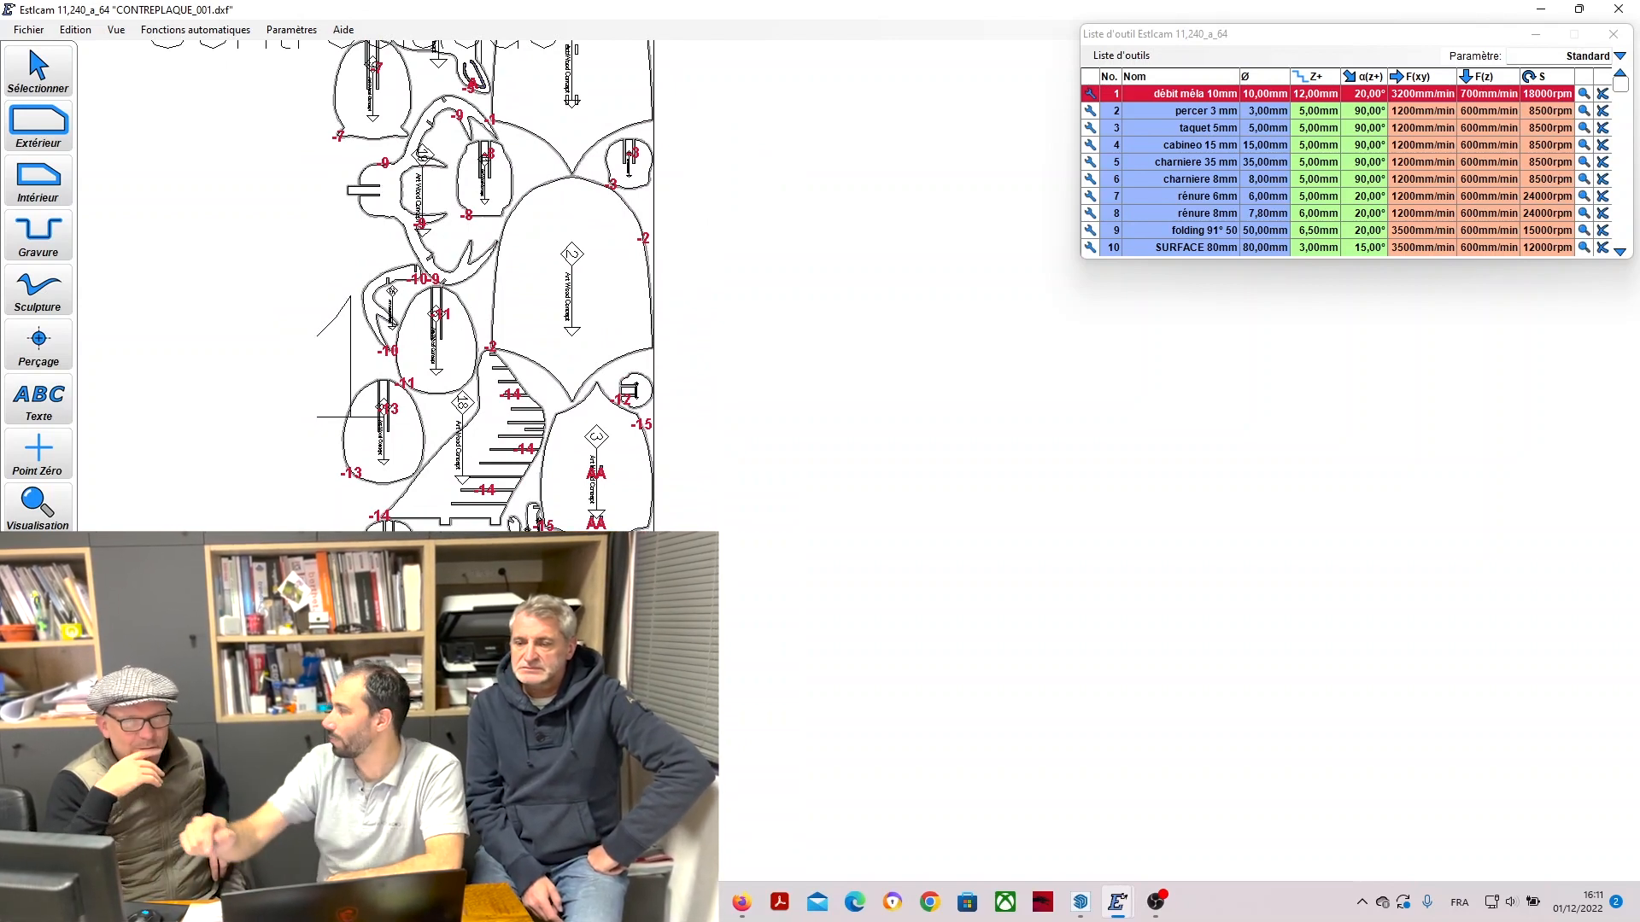
{"action": "scroll", "coordinate": [174, 547], "scroll_direction": "down", "scroll_amount": 2}
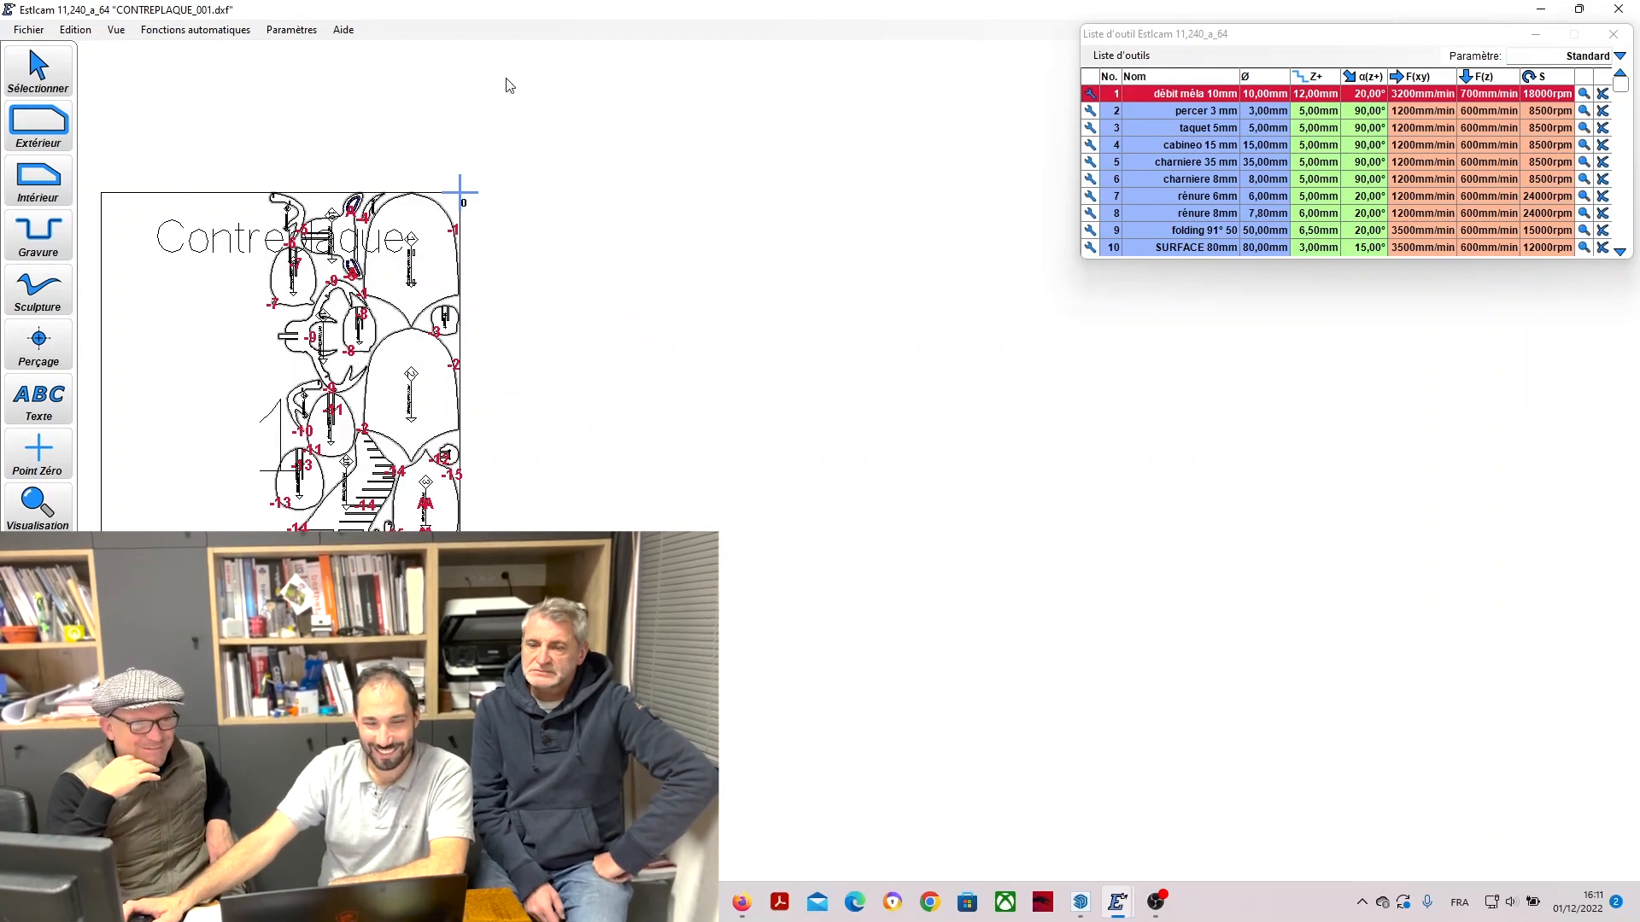
{"action": "scroll", "coordinate": [299, 175], "scroll_direction": "up", "scroll_amount": 3}
{"action": "scroll", "coordinate": [474, 128], "scroll_direction": "down", "scroll_amount": 3}
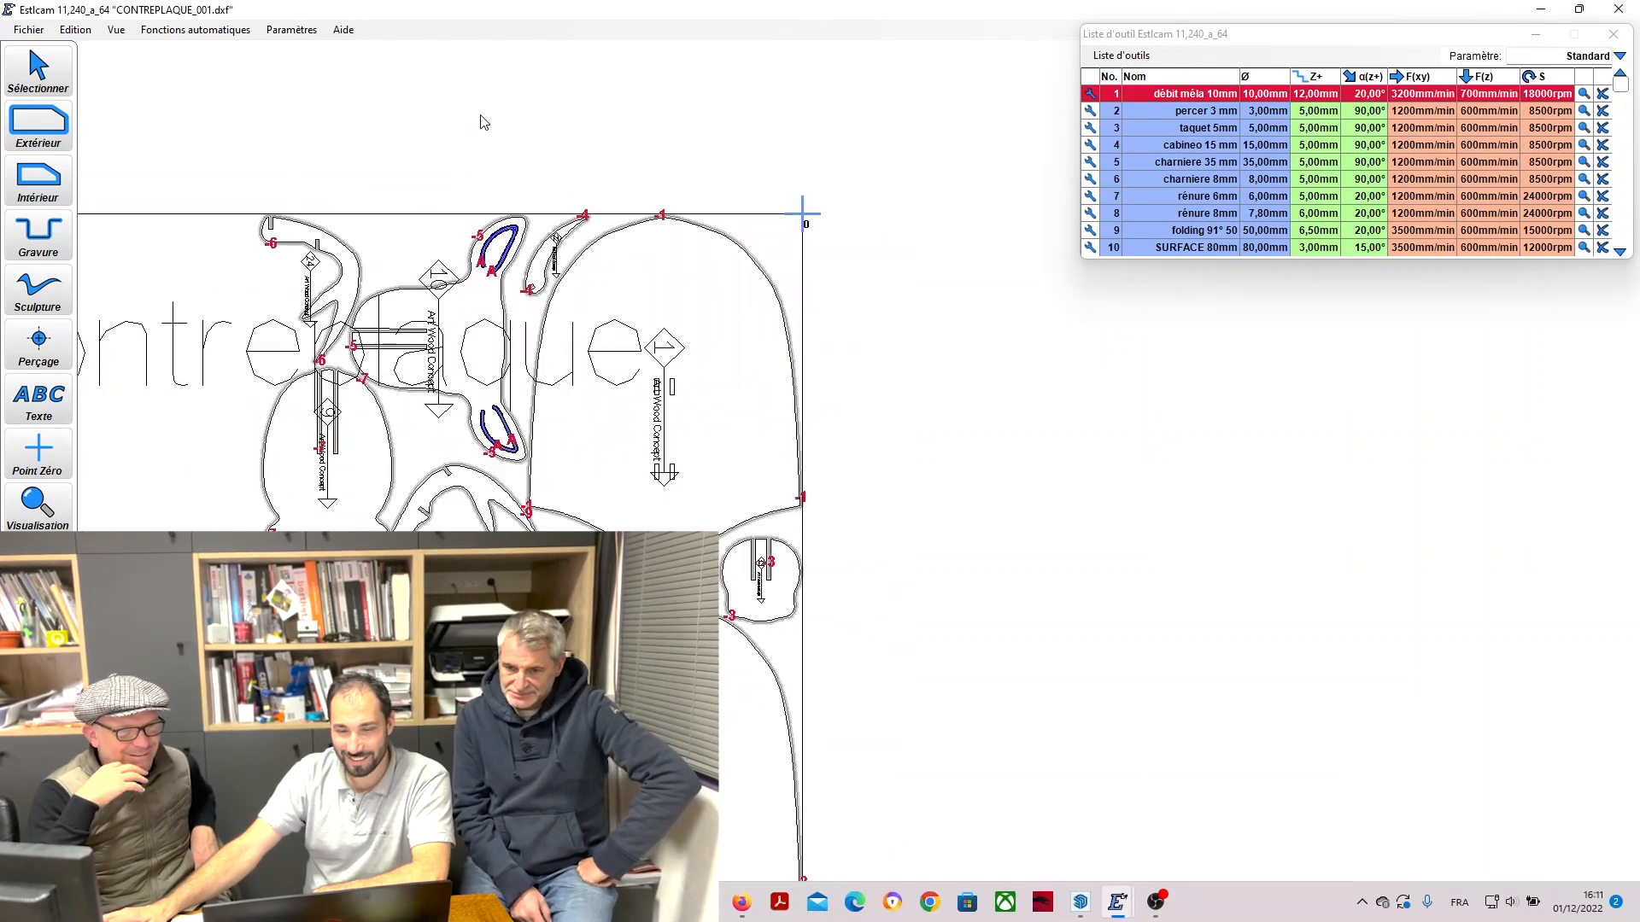
{"action": "scroll", "coordinate": [510, 209], "scroll_direction": "up", "scroll_amount": 4}
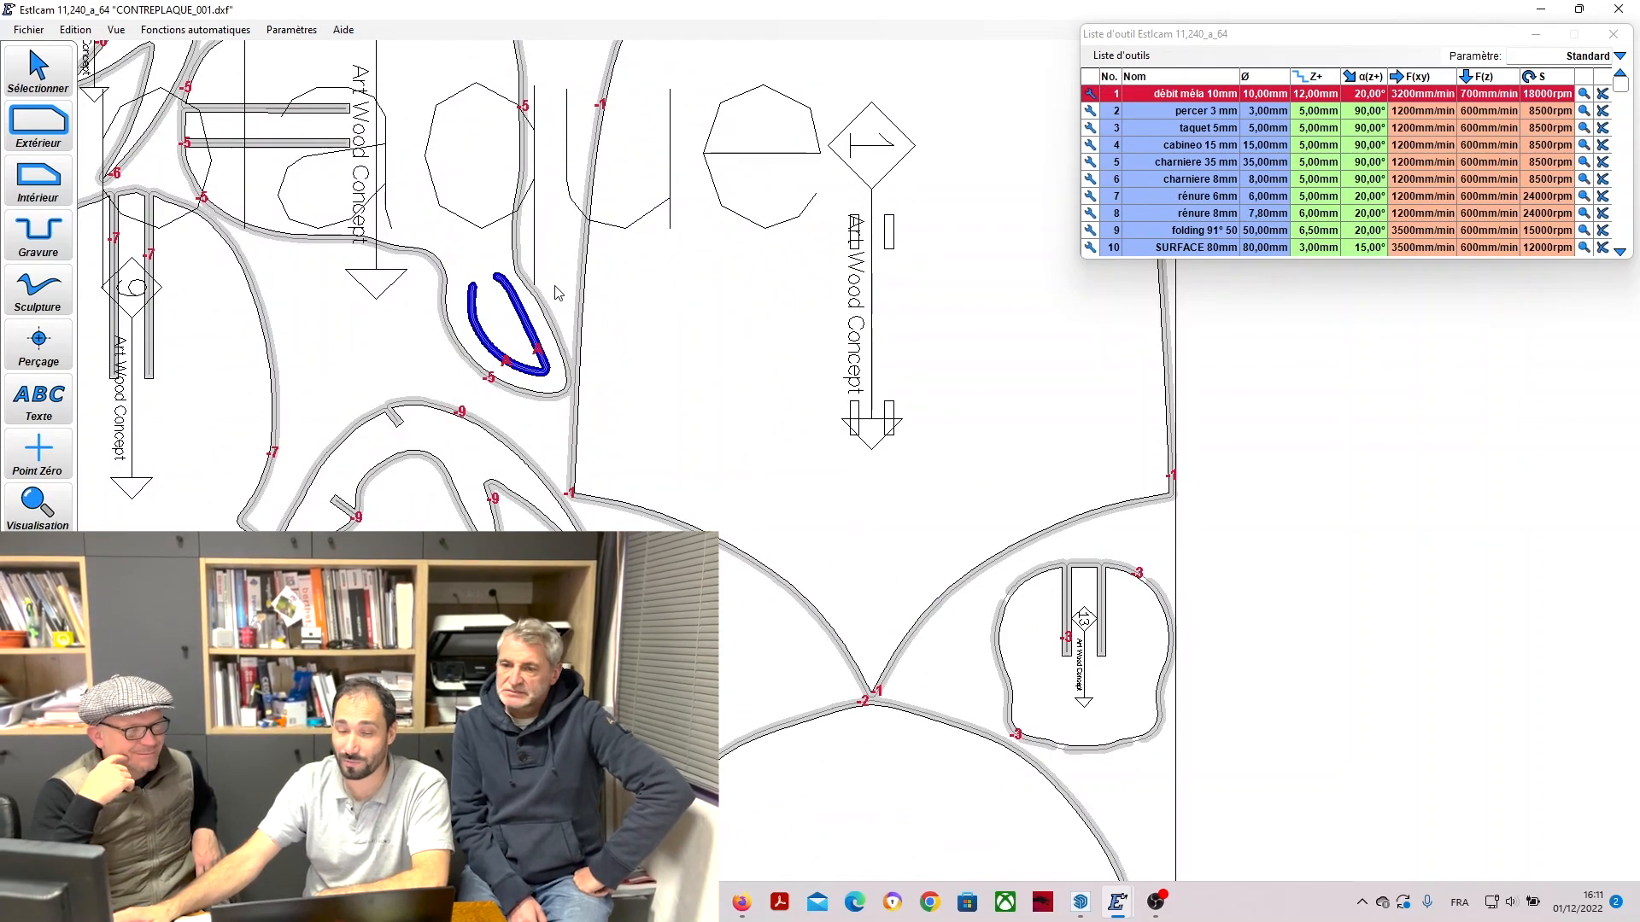
{"action": "scroll", "coordinate": [558, 293], "scroll_direction": "down", "scroll_amount": 5}
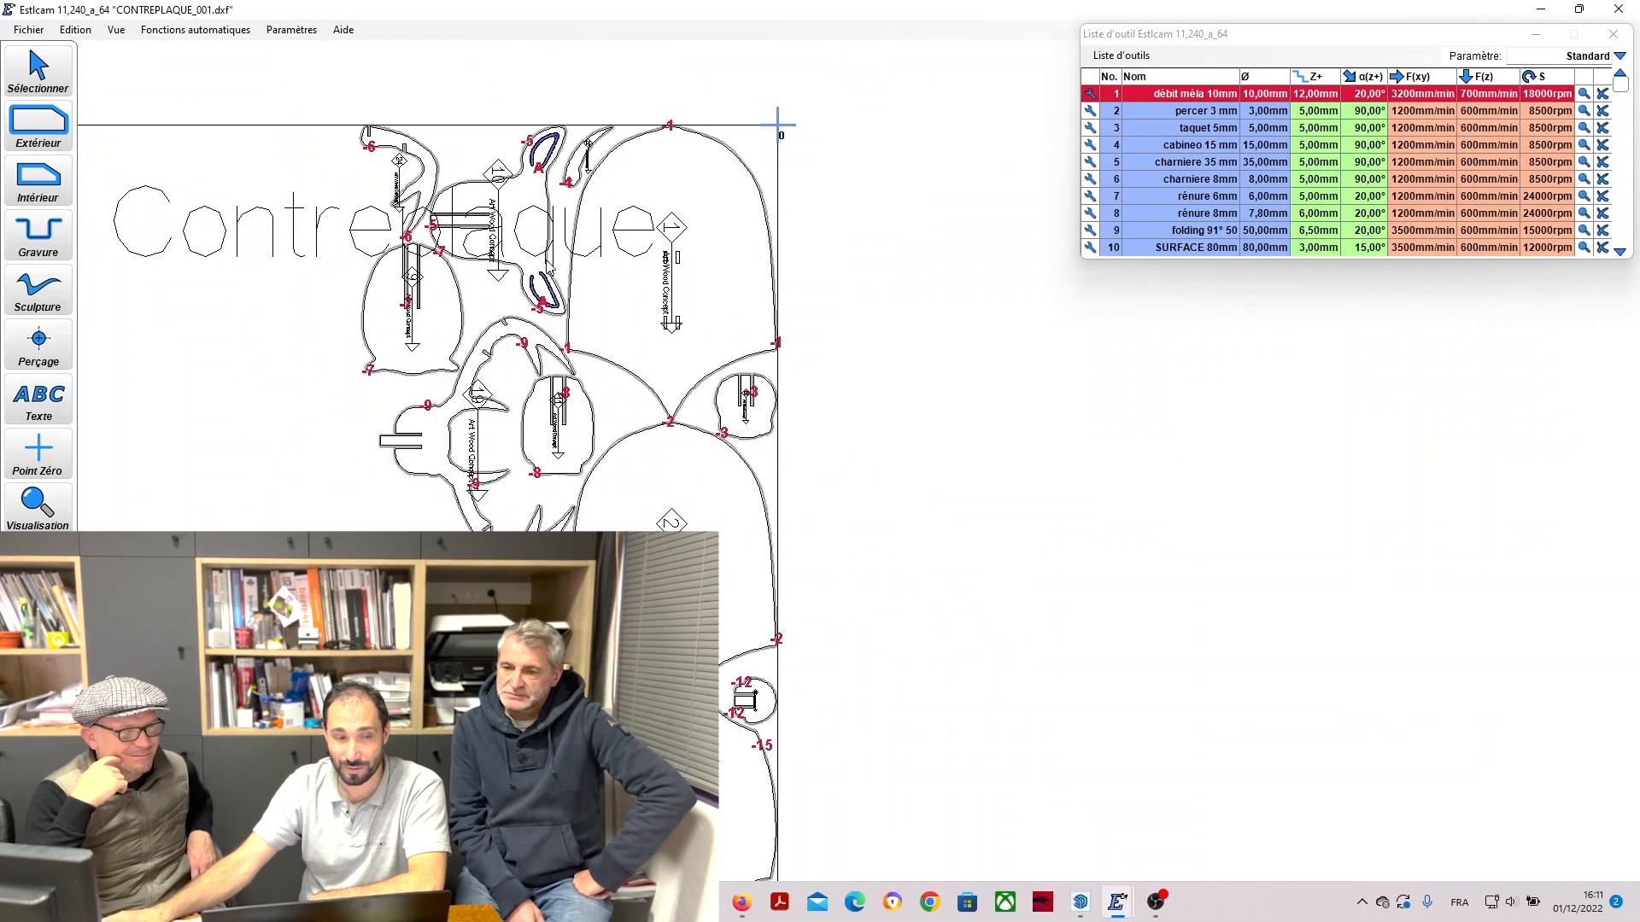
{"action": "scroll", "coordinate": [551, 272], "scroll_direction": "down", "scroll_amount": 2}
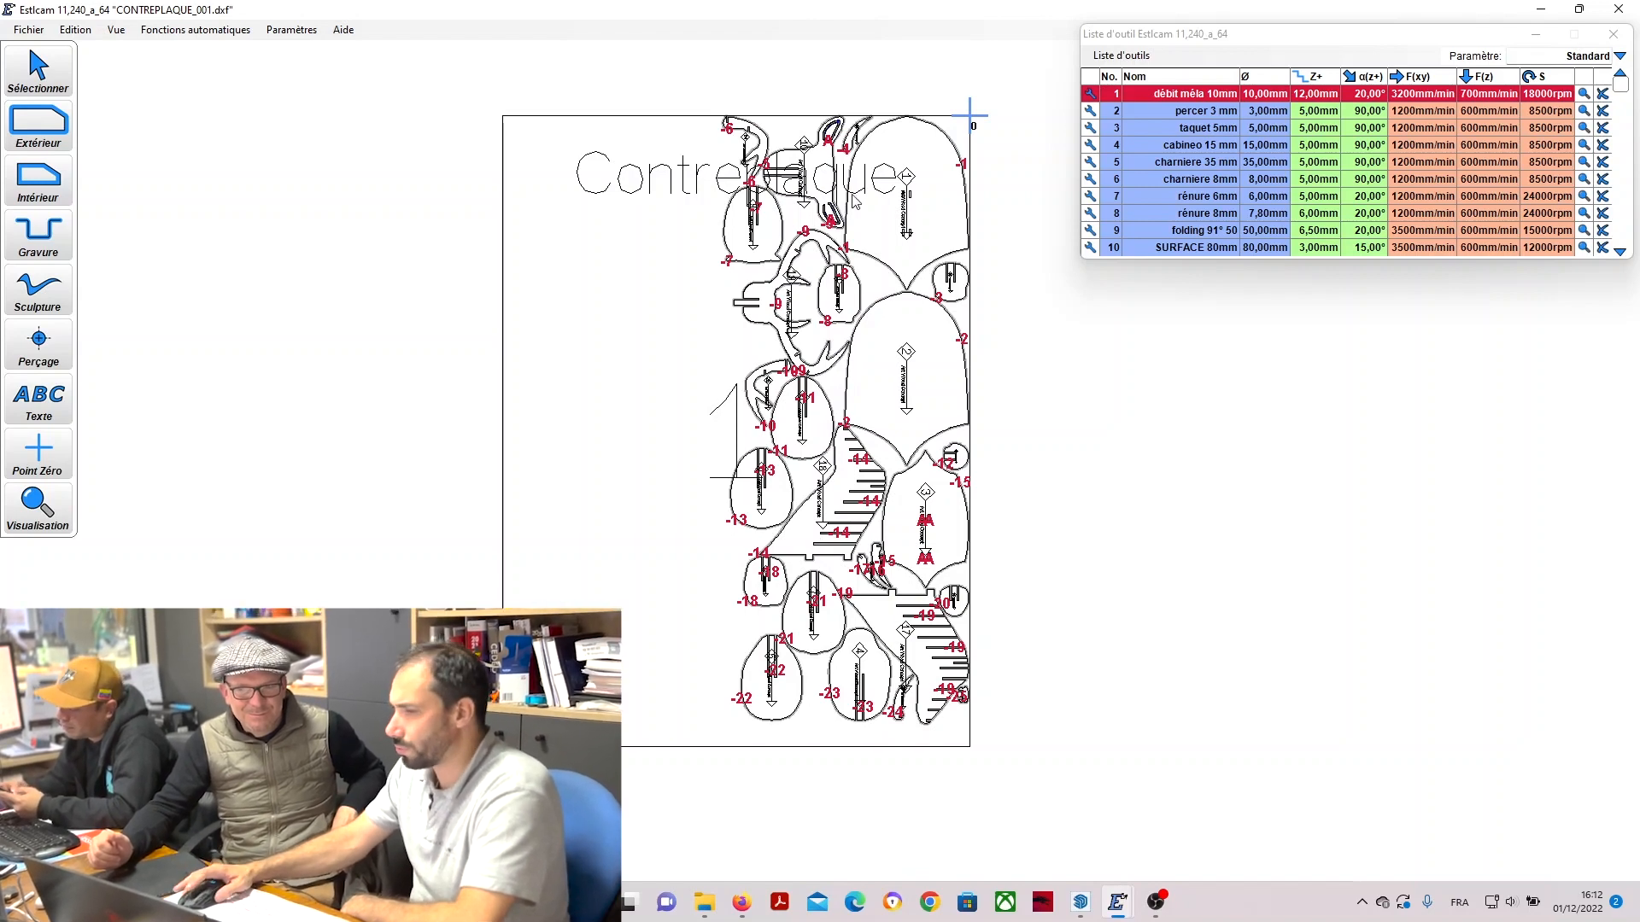
Leave machining order editing and save the Estlcam project as CONTREPLAQUE_001 in the 001_CONTREPLAQUE folder.
{"action": "left_click", "coordinate": [1080, 121]}
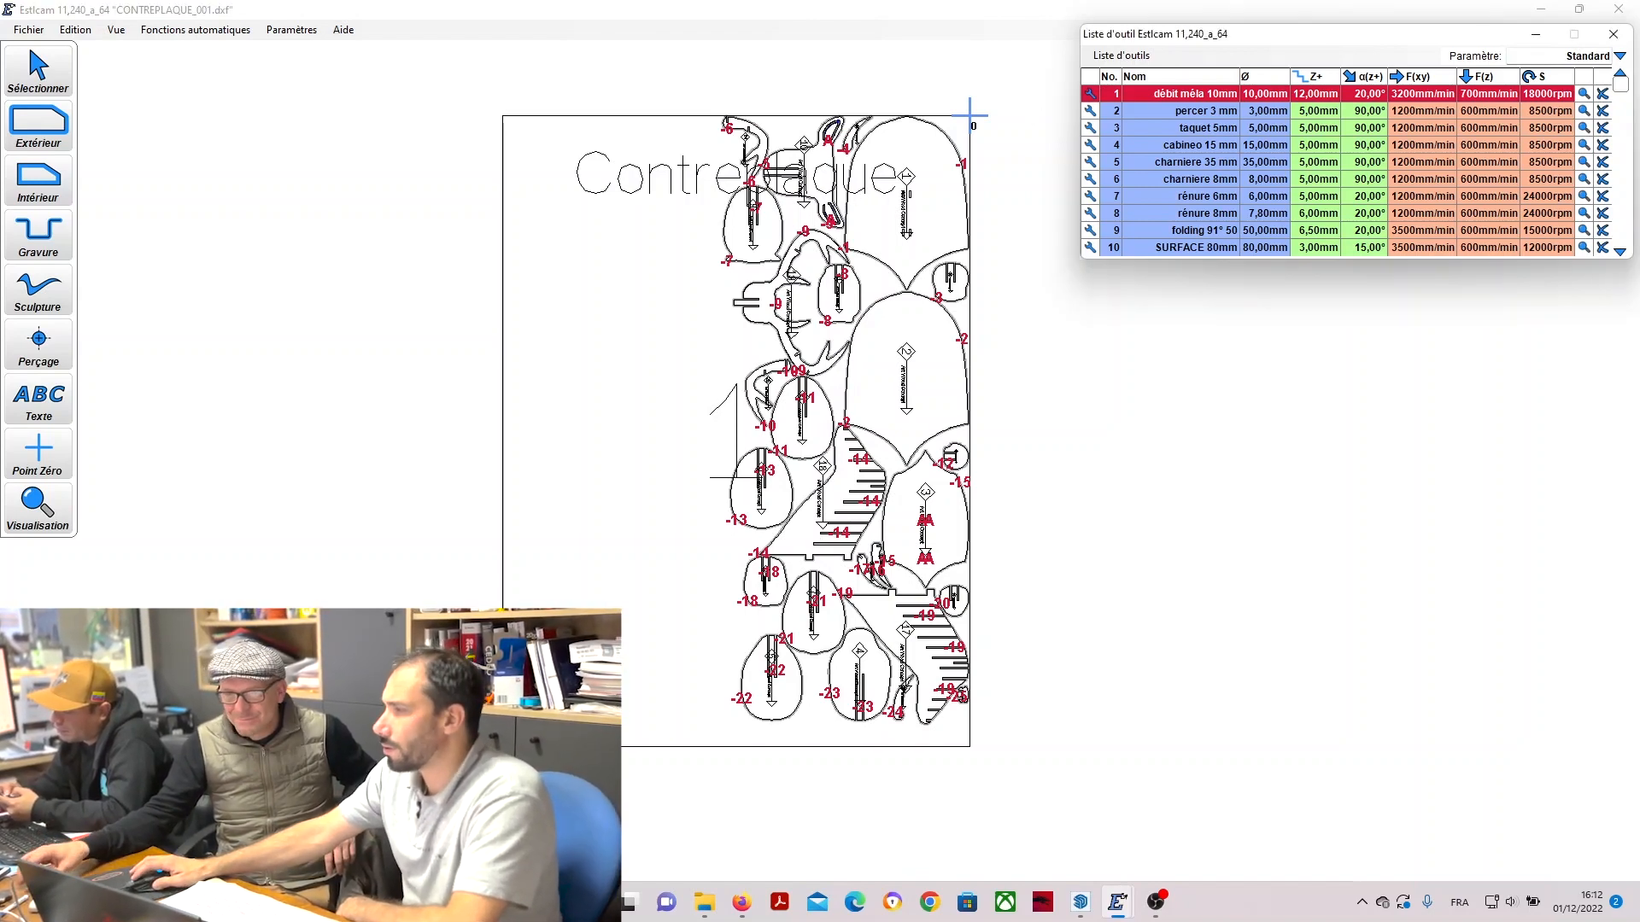
{"action": "key", "text": "ctrl+a"}
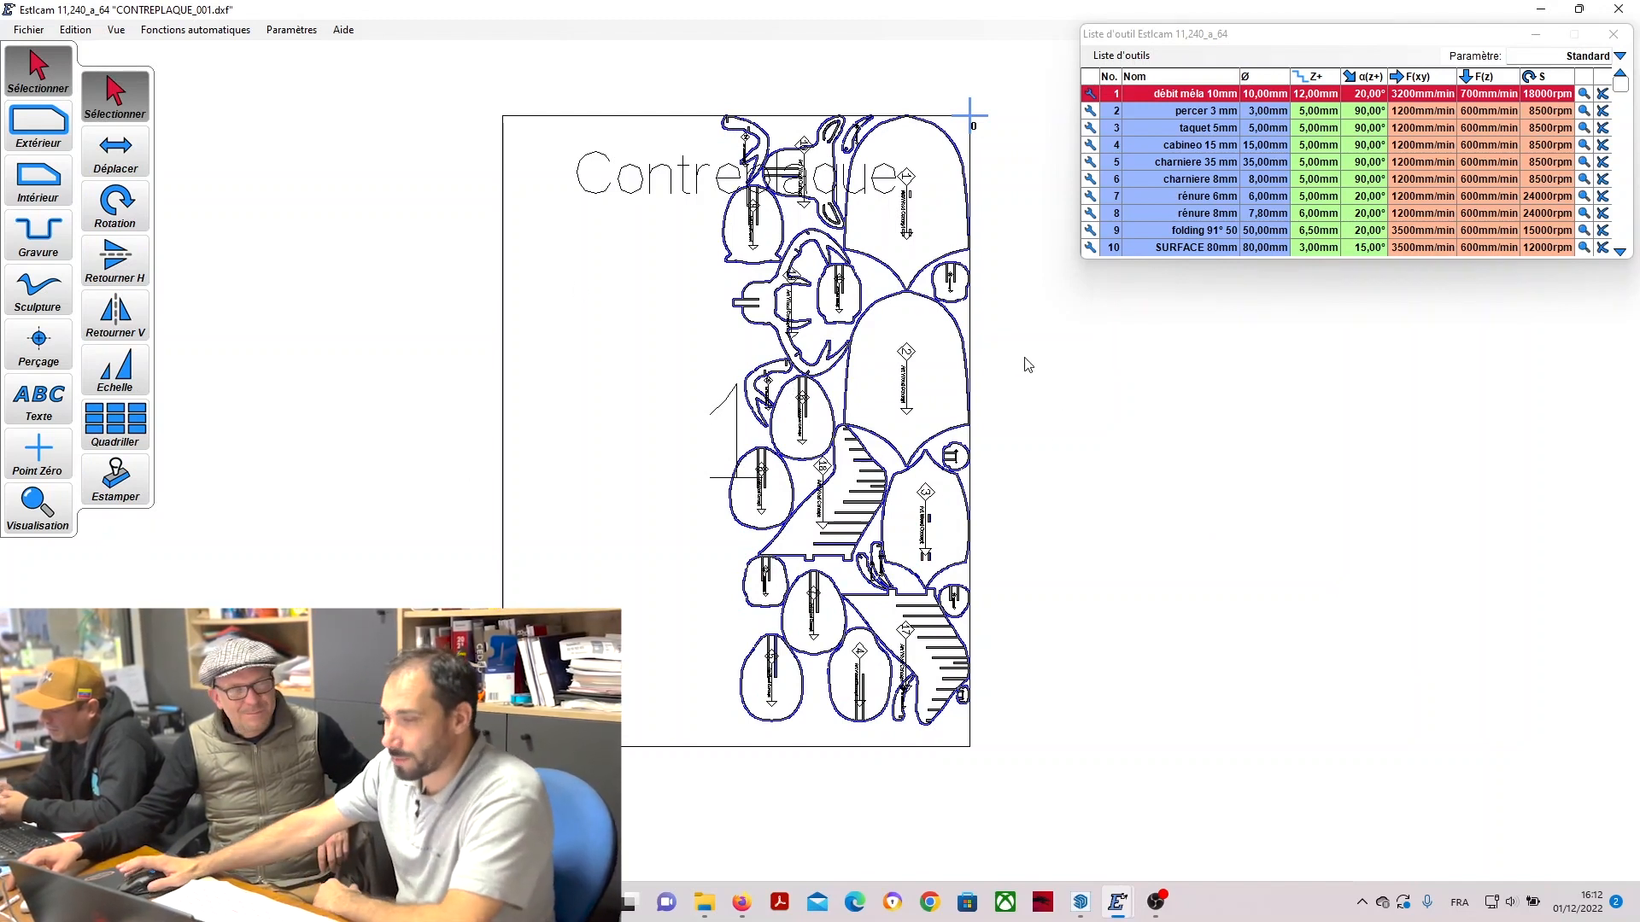
{"action": "left_click", "coordinate": [29, 30]}
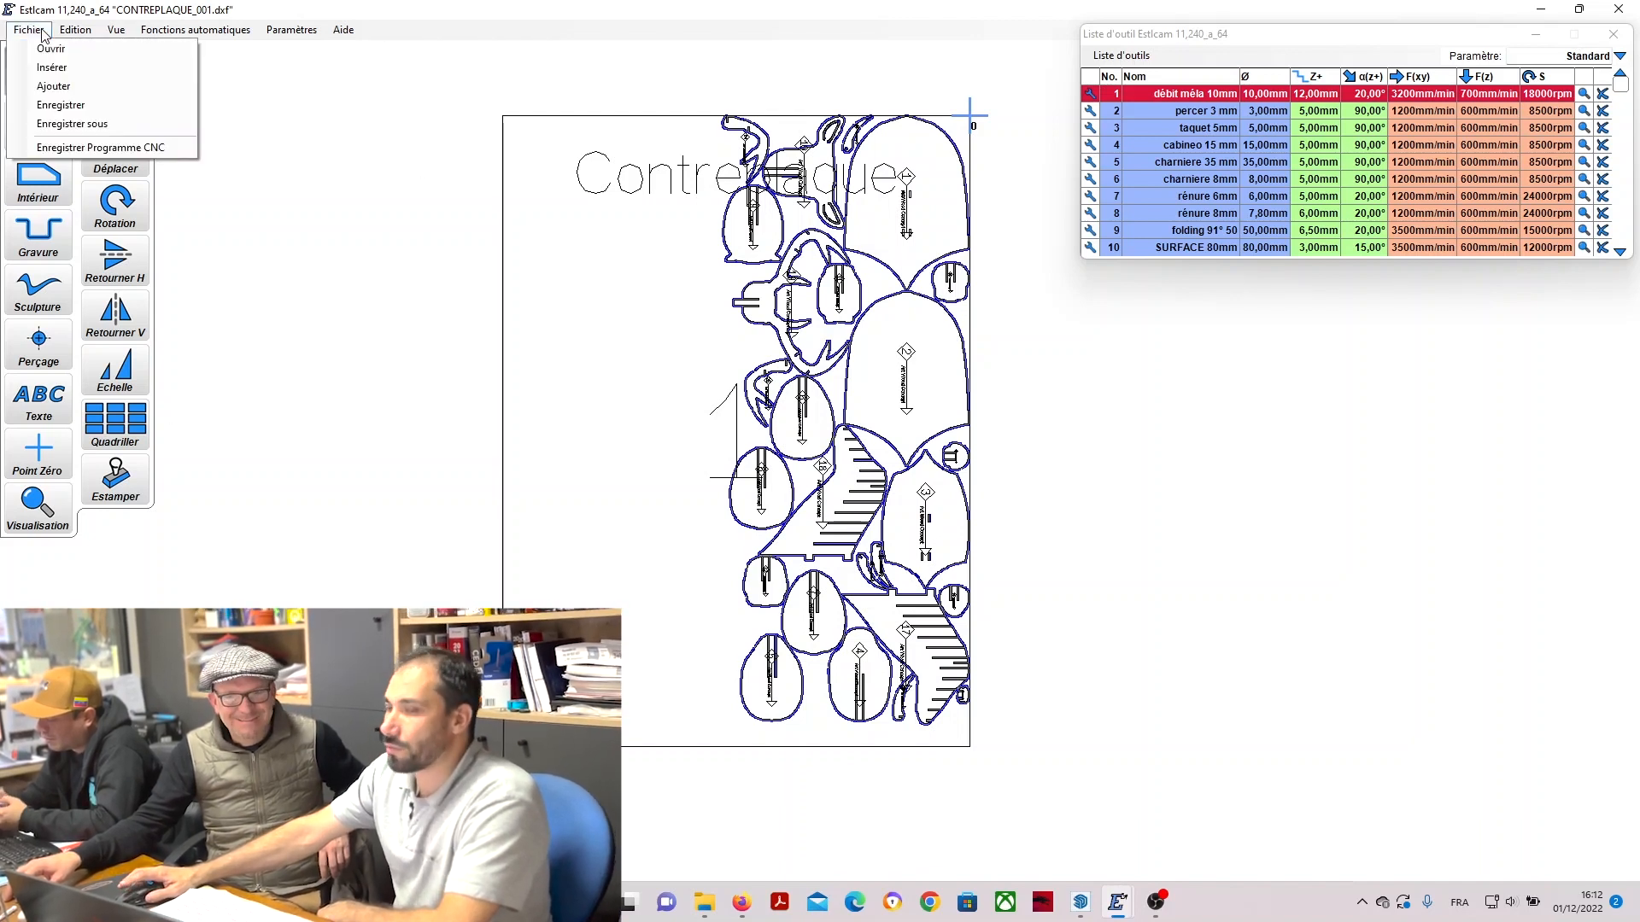
{"action": "left_click", "coordinate": [49, 103]}
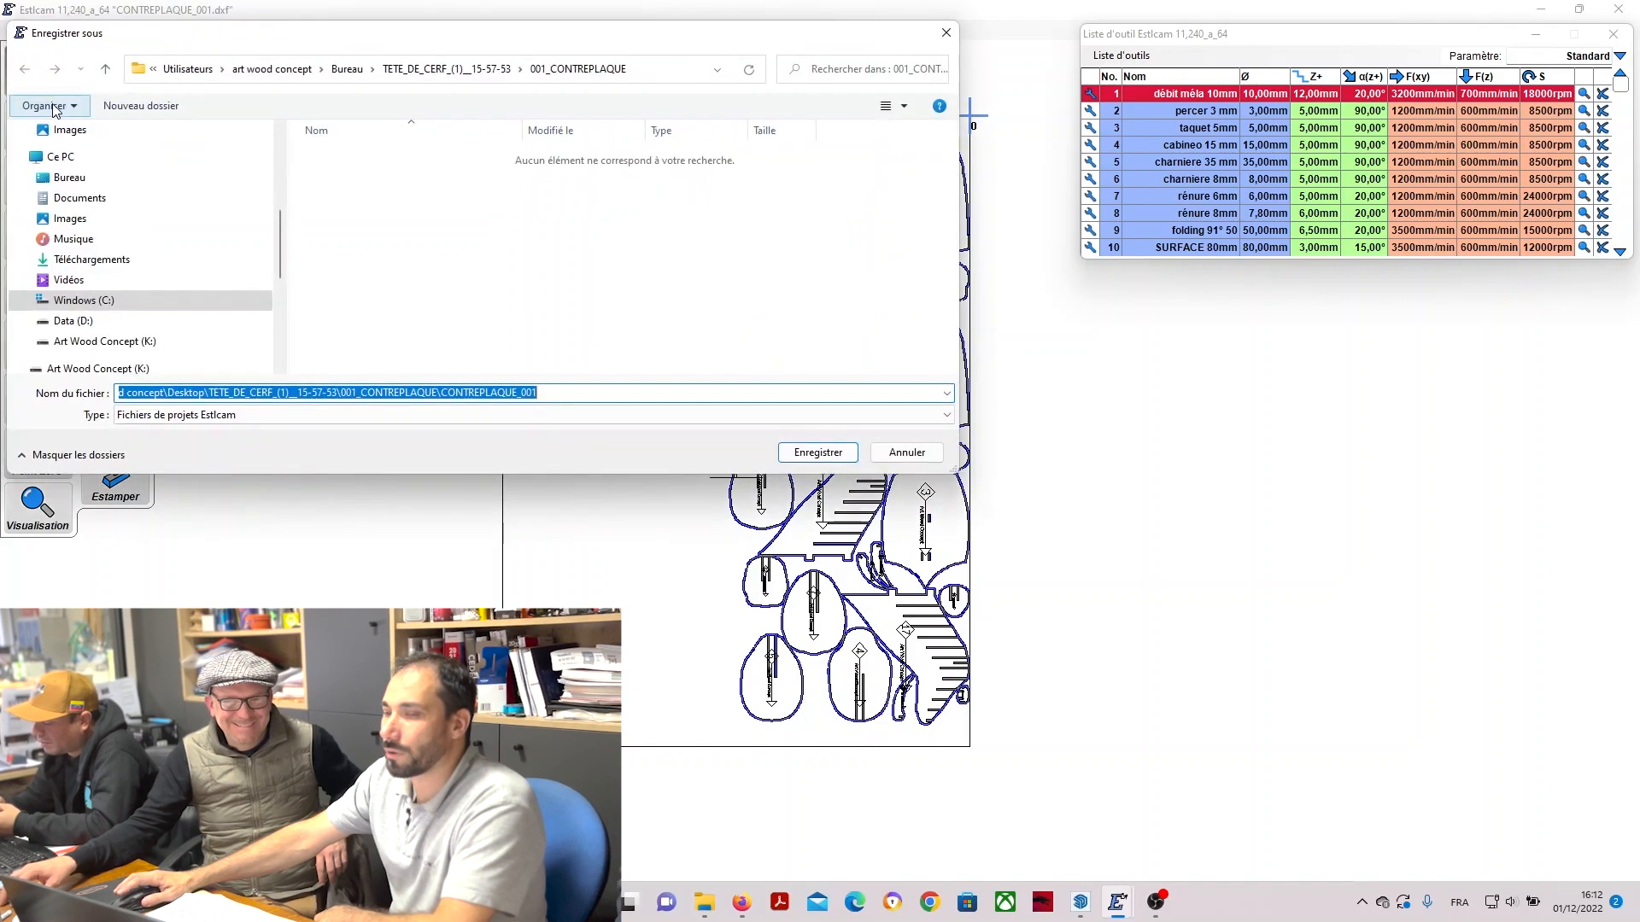
{"action": "left_click", "coordinate": [846, 453]}
Export the CNC program as CONTREPLAQUE_001 in the 001_CONTREPLAQUE folder, with a stock thickness of 23.5 mm.
{"action": "left_click", "coordinate": [29, 30]}
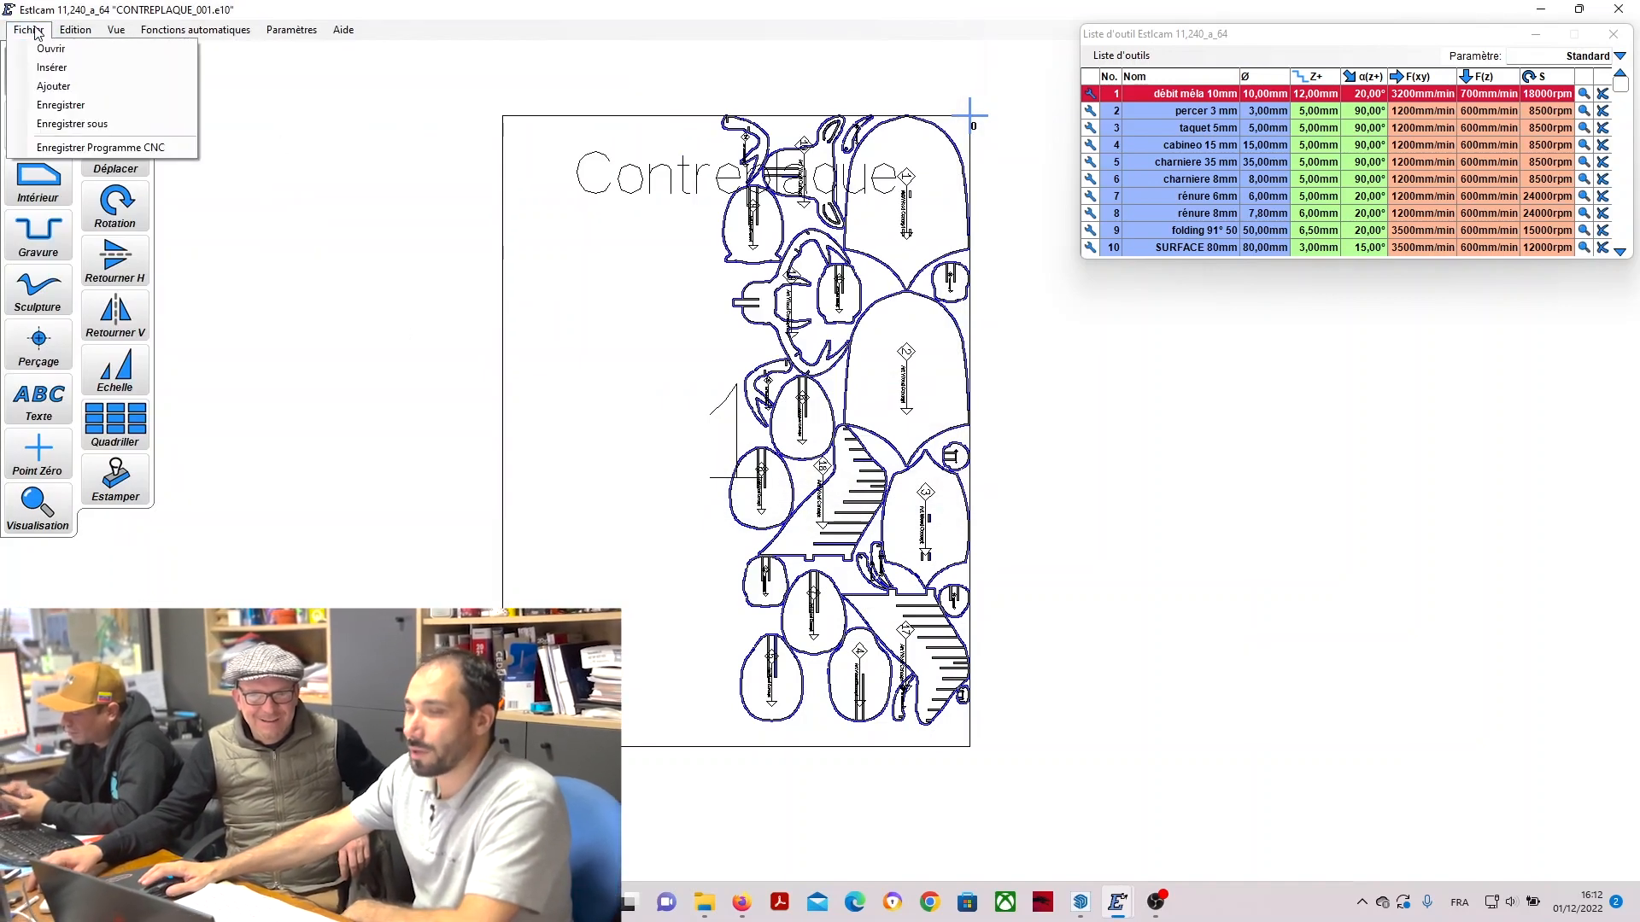
{"action": "left_click", "coordinate": [114, 148]}
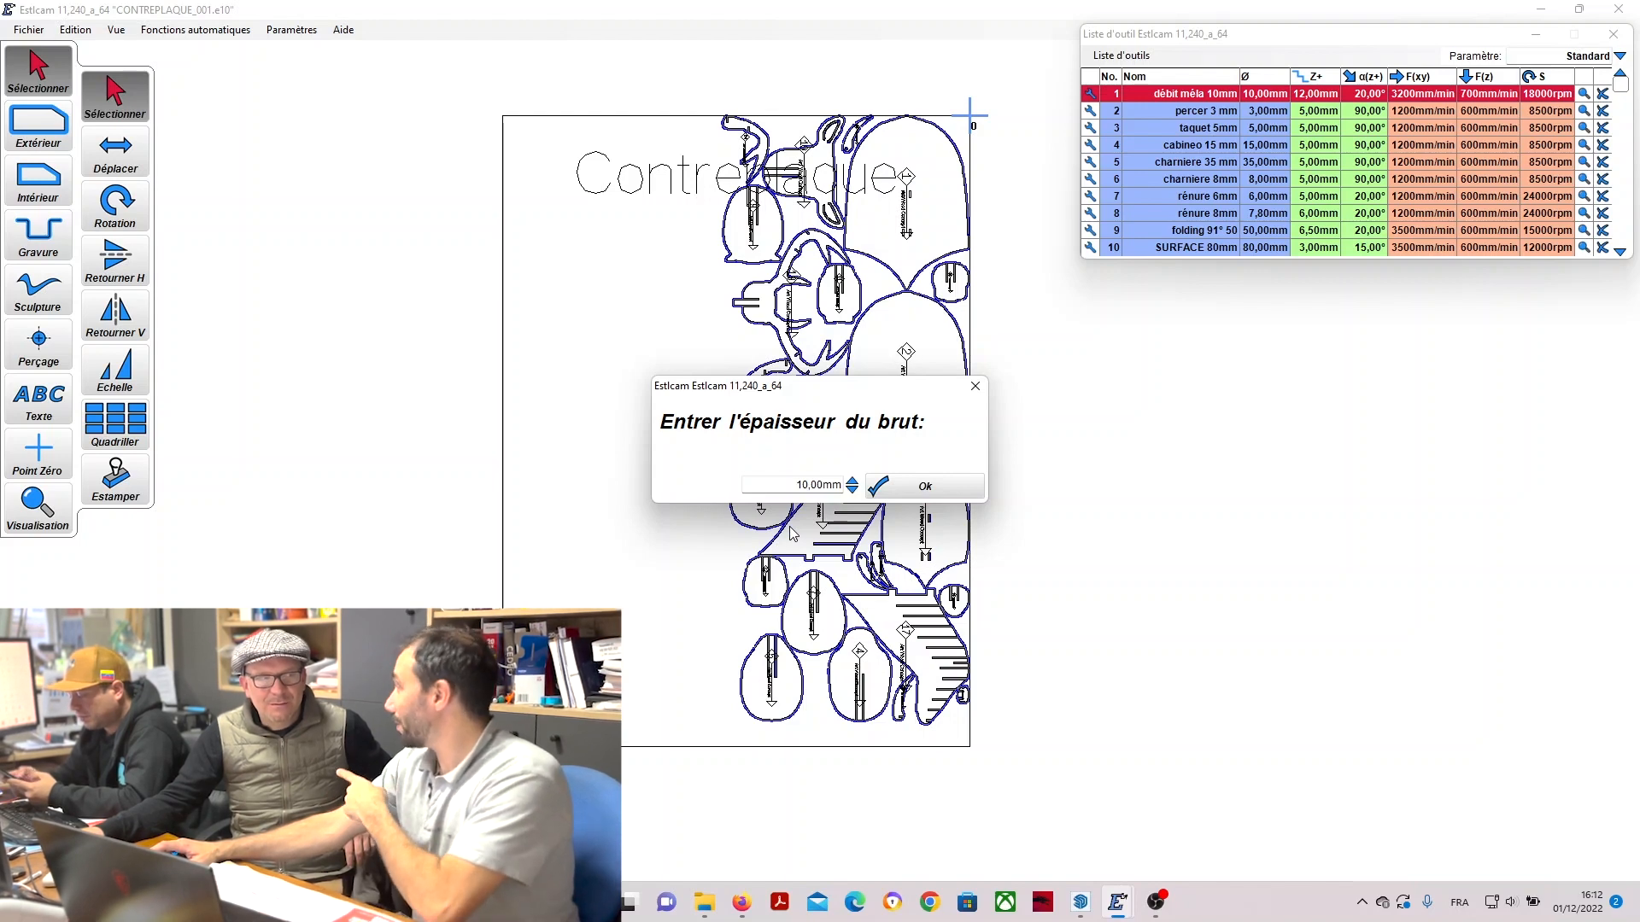
{"action": "double_click", "coordinate": [803, 484]}
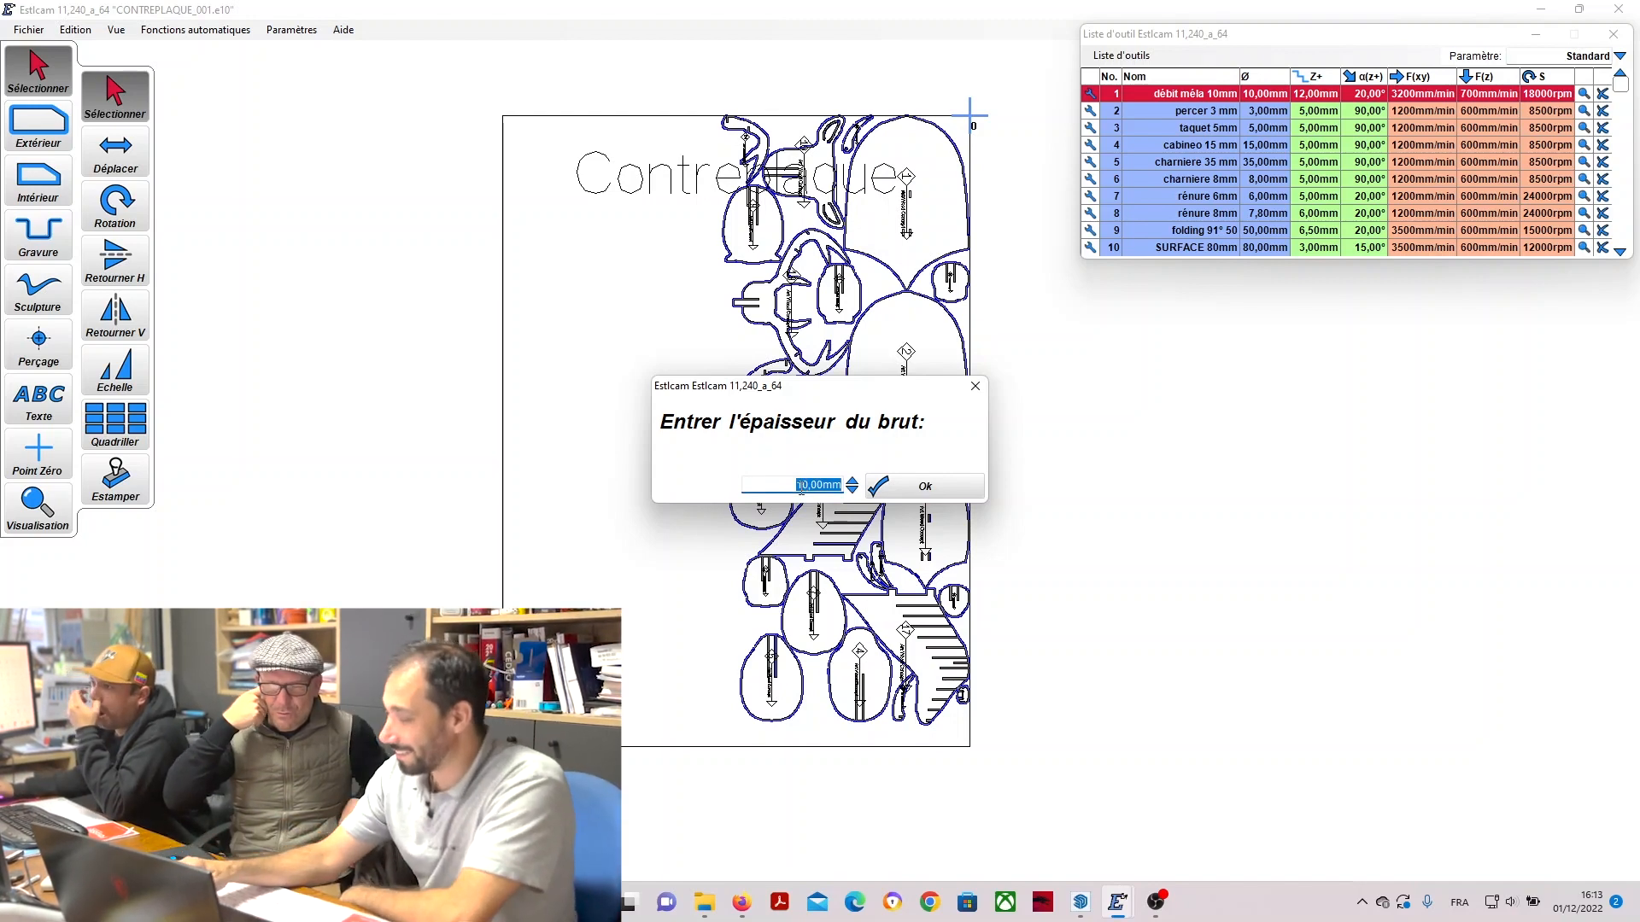
{"action": "type", "text": "23."}
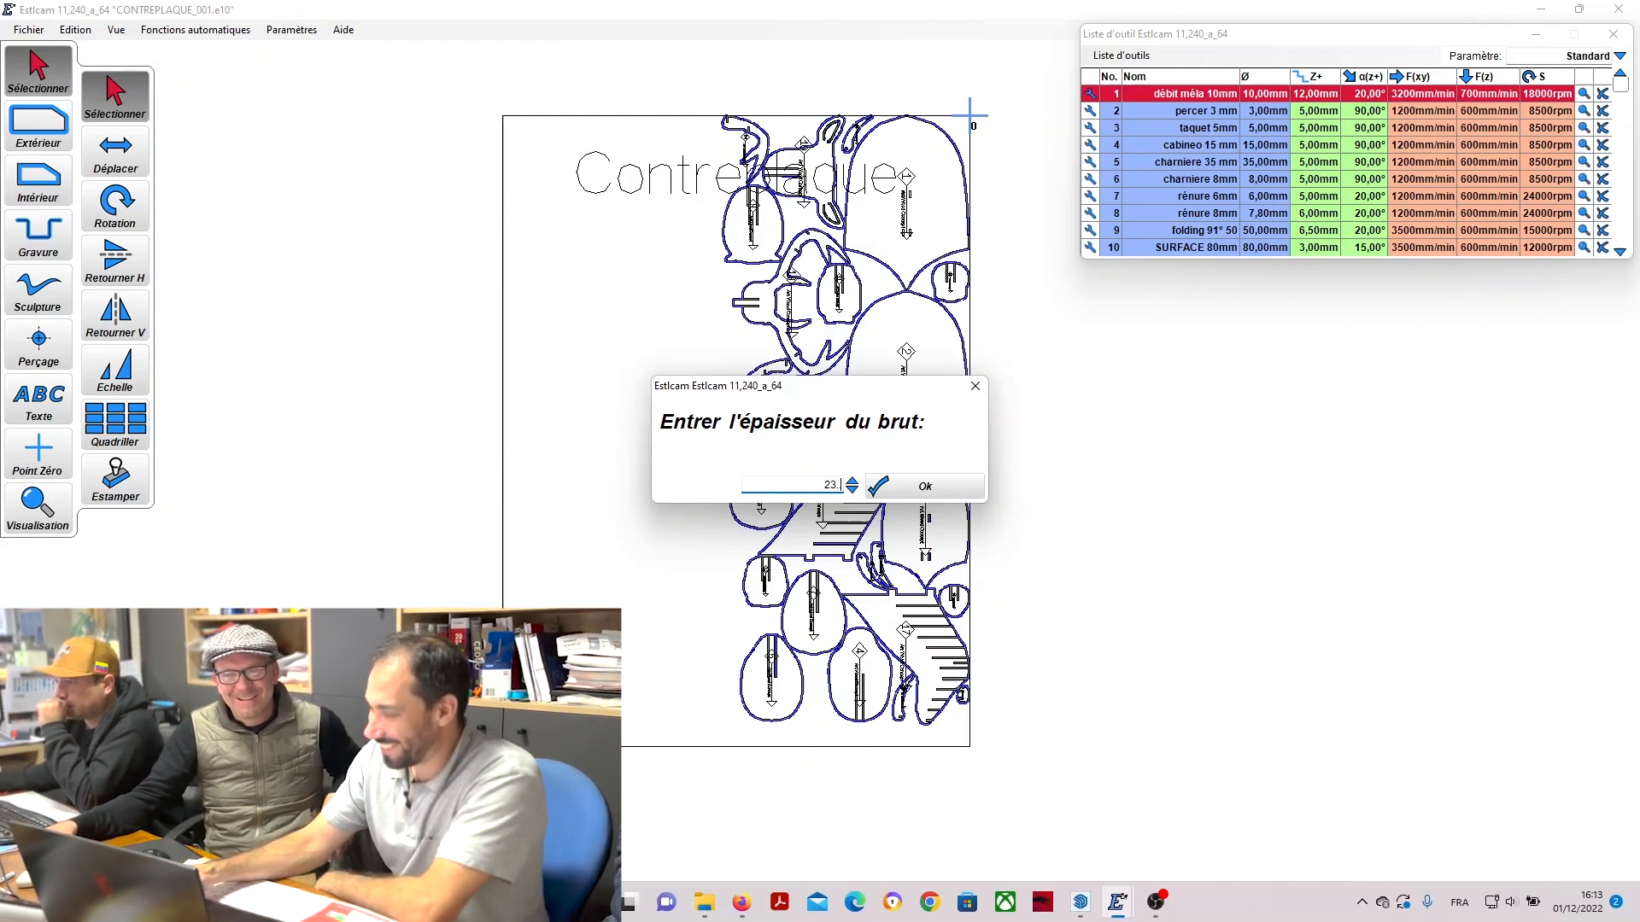
{"action": "type", "text": "5"}
{"action": "key", "text": "Return"}
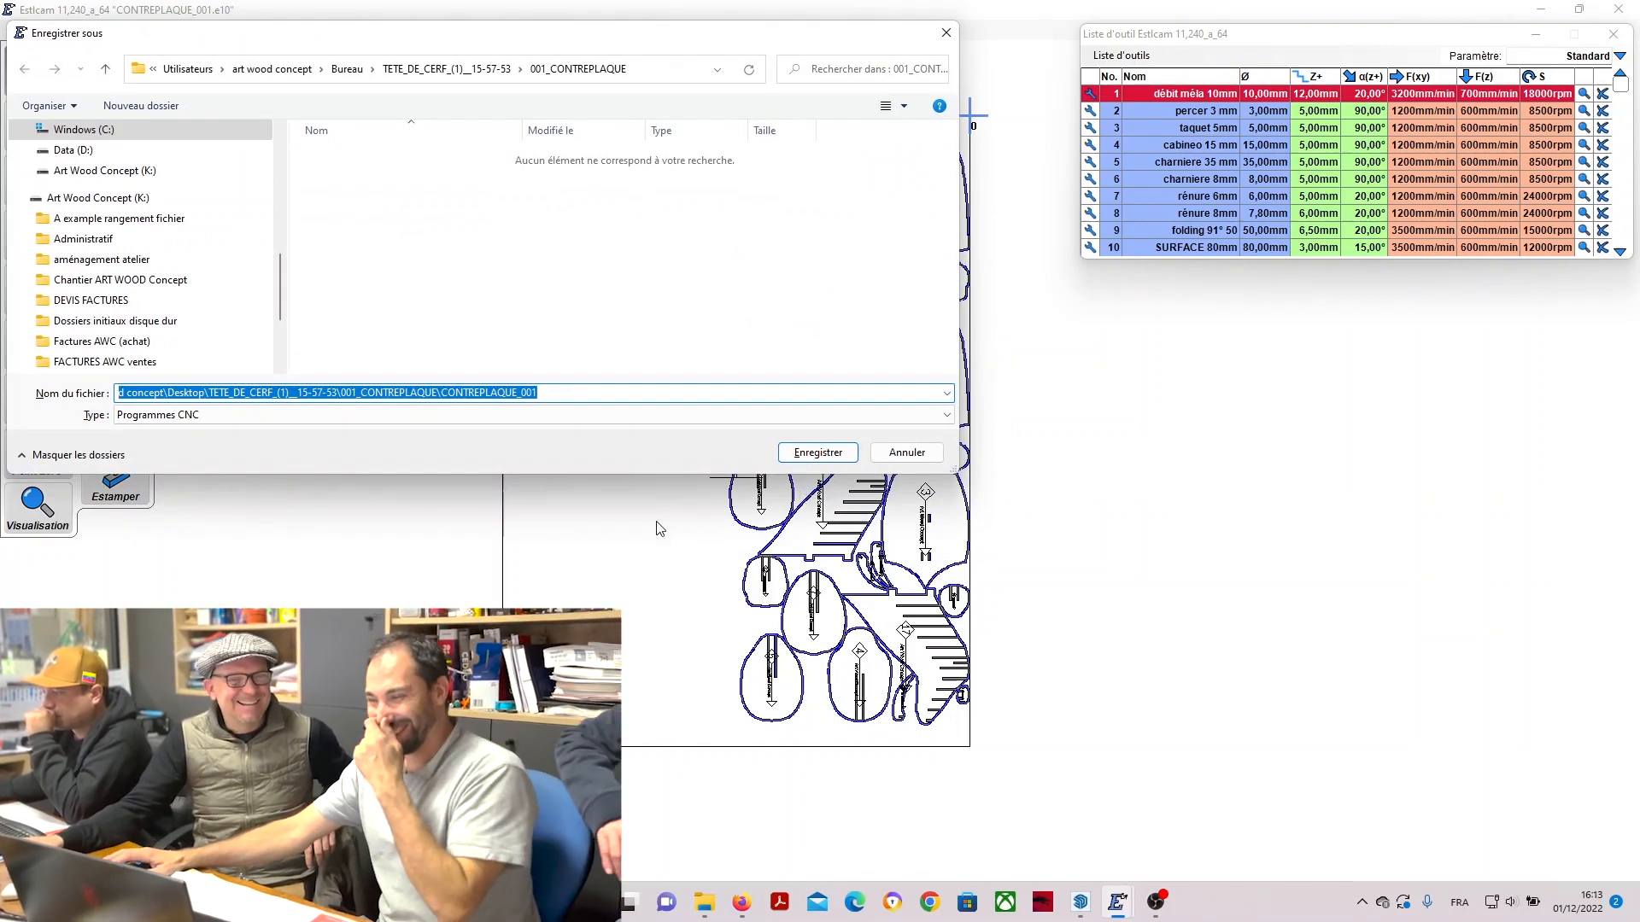
{"action": "left_click", "coordinate": [807, 453]}
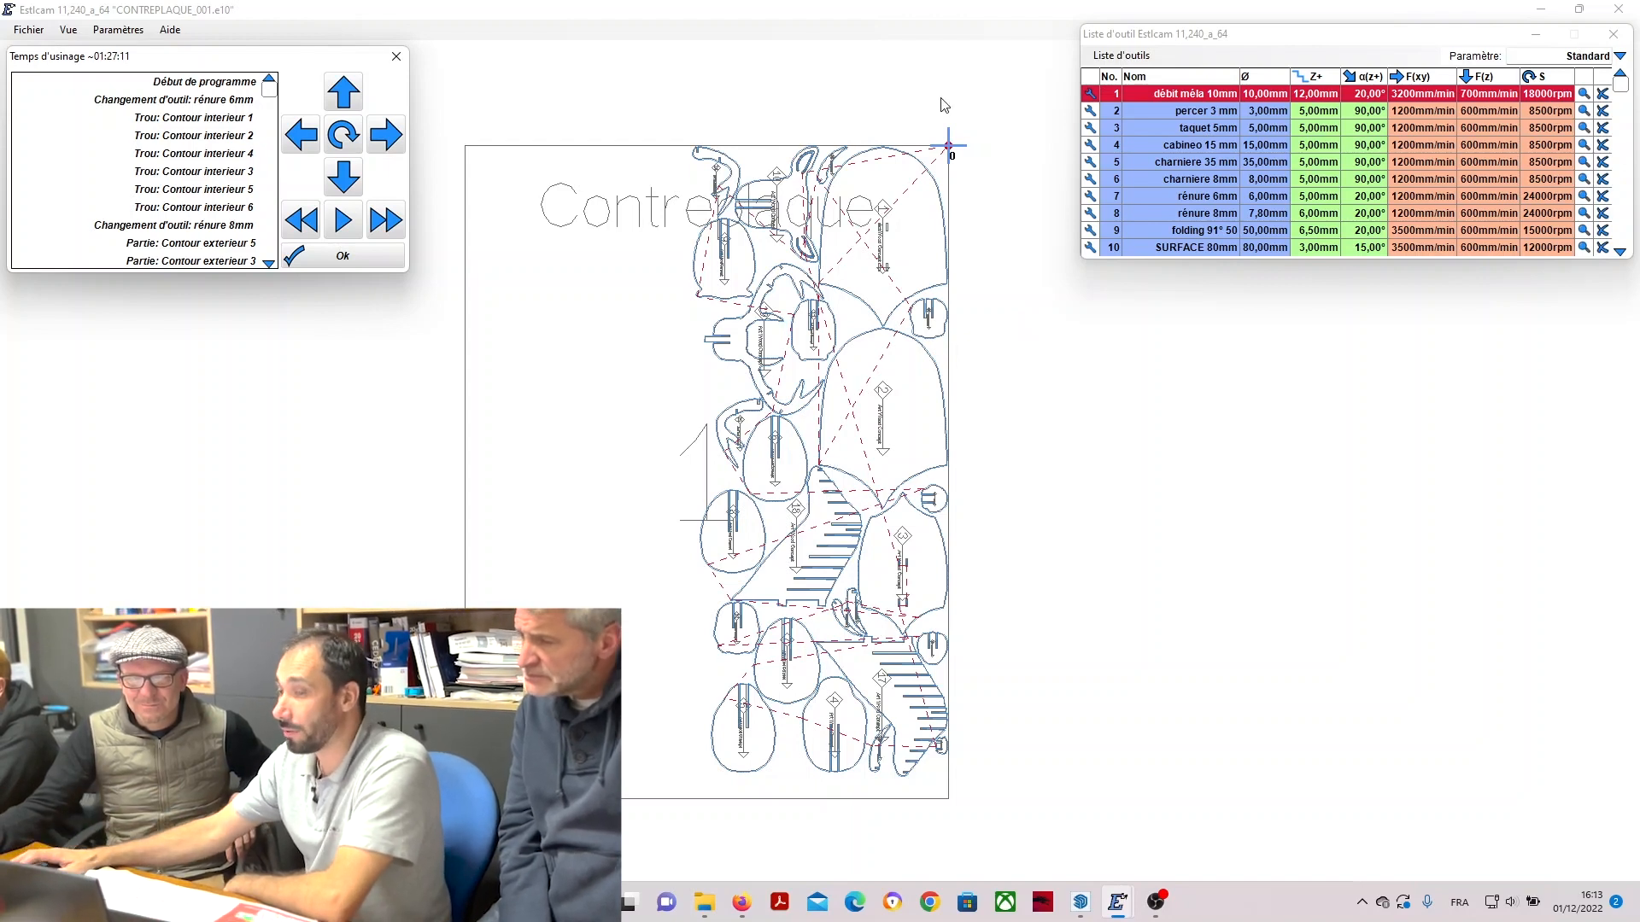
Run the machining simulation at accelerated speed and follow the tool from the ear piece grooves onward.
{"action": "left_click", "coordinate": [342, 224]}
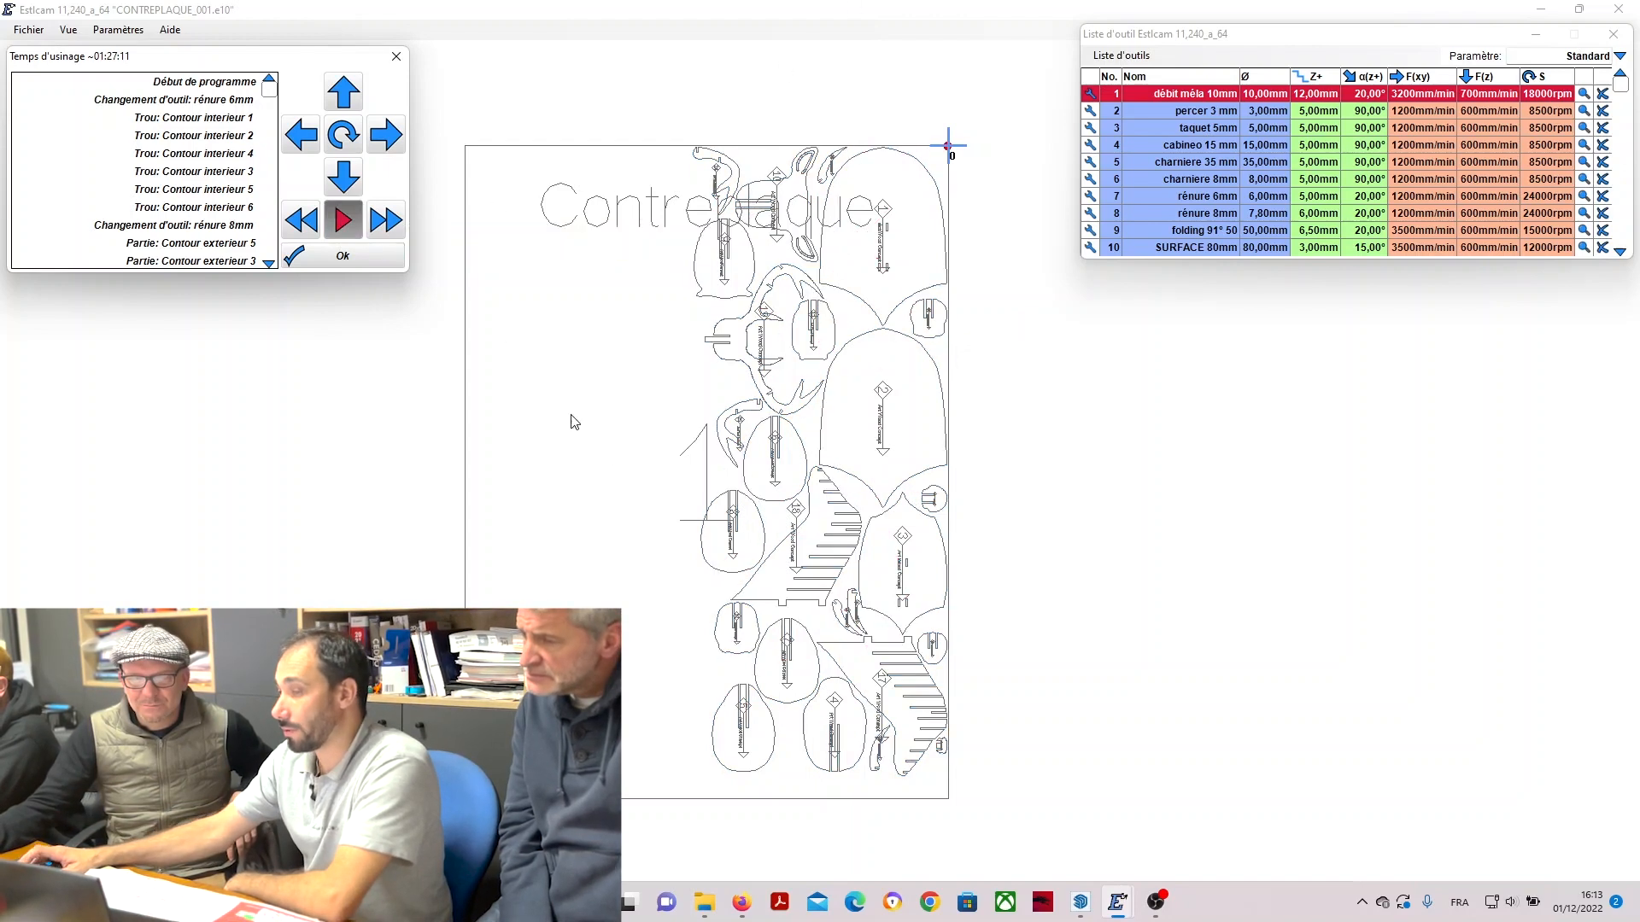
{"action": "scroll", "coordinate": [568, 421], "scroll_direction": "up", "scroll_amount": 2}
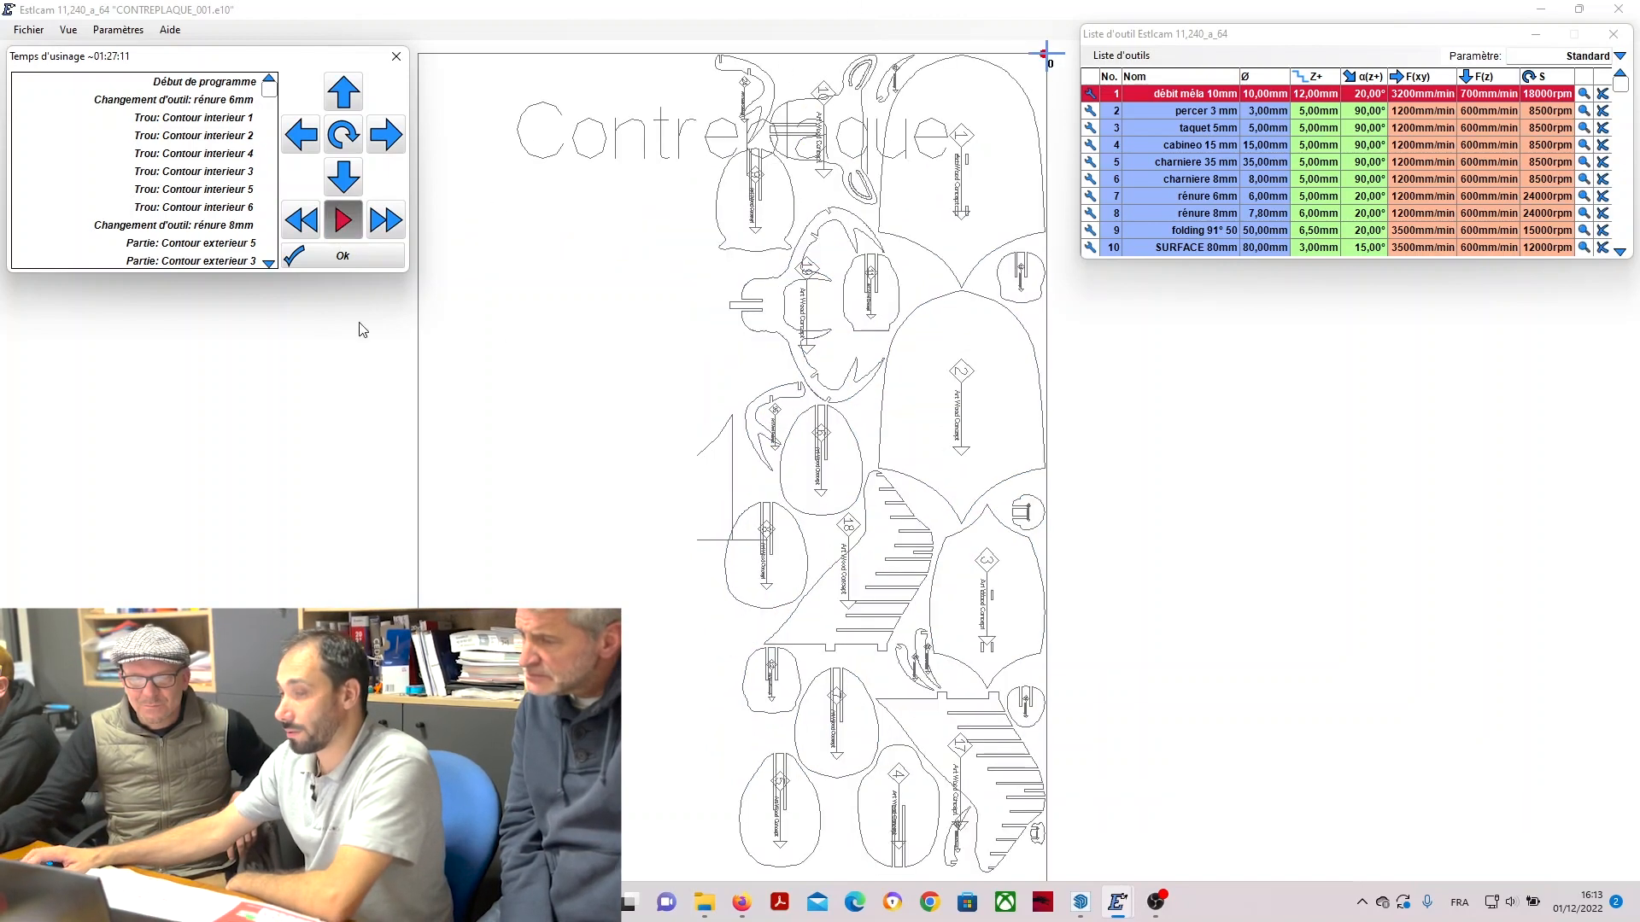
{"action": "left_click", "coordinate": [384, 224]}
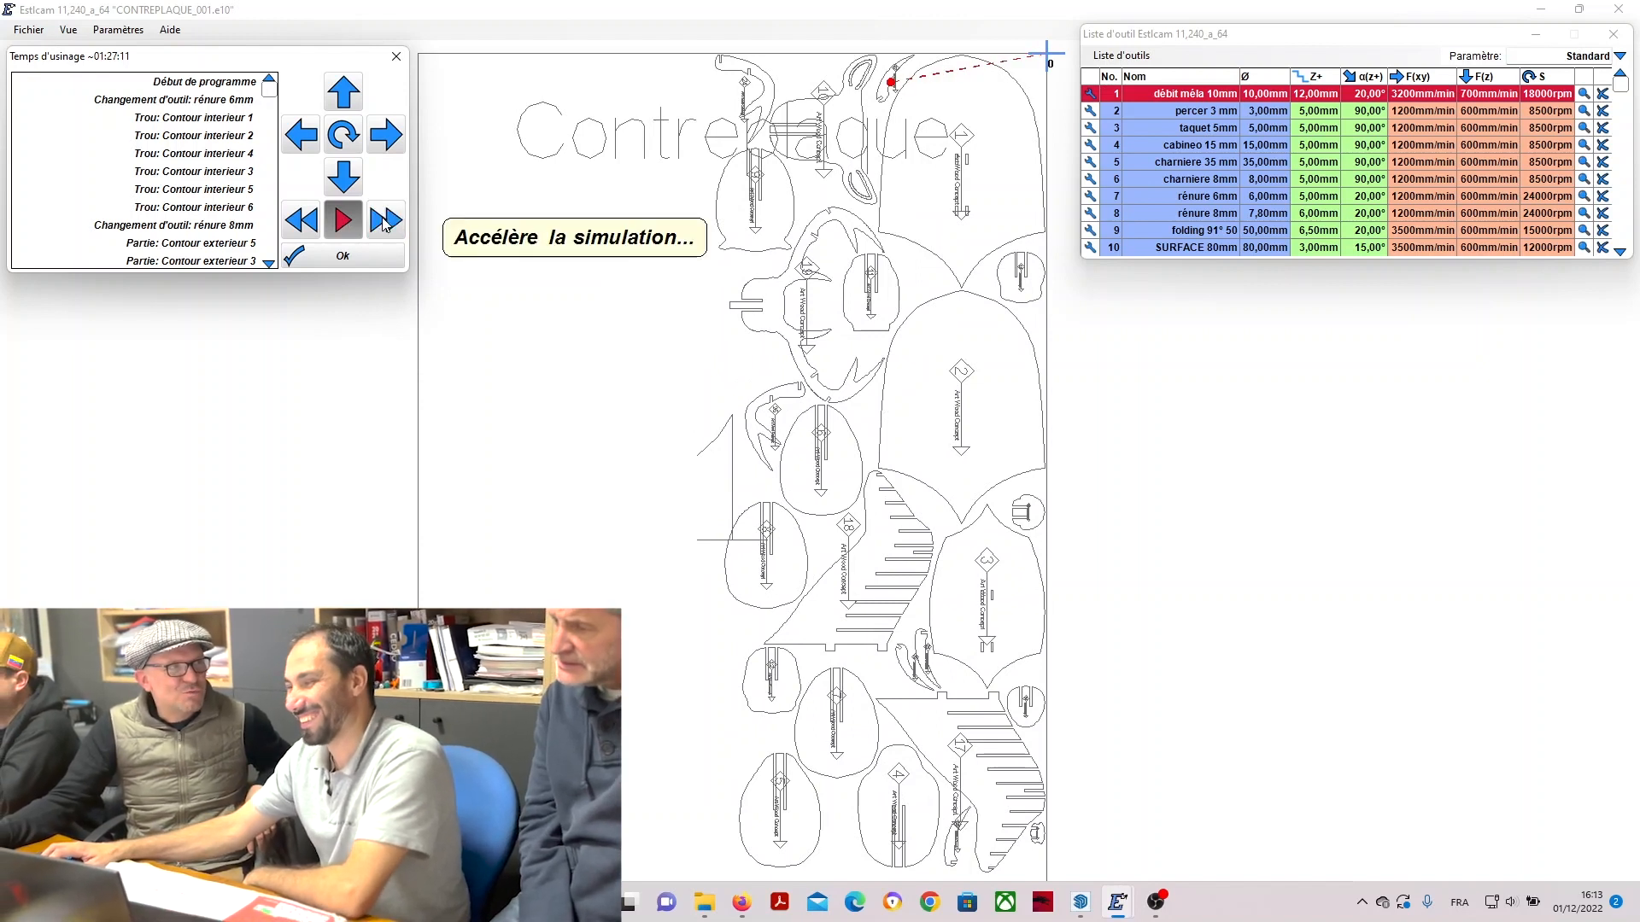
{"action": "left_click", "coordinate": [378, 221]}
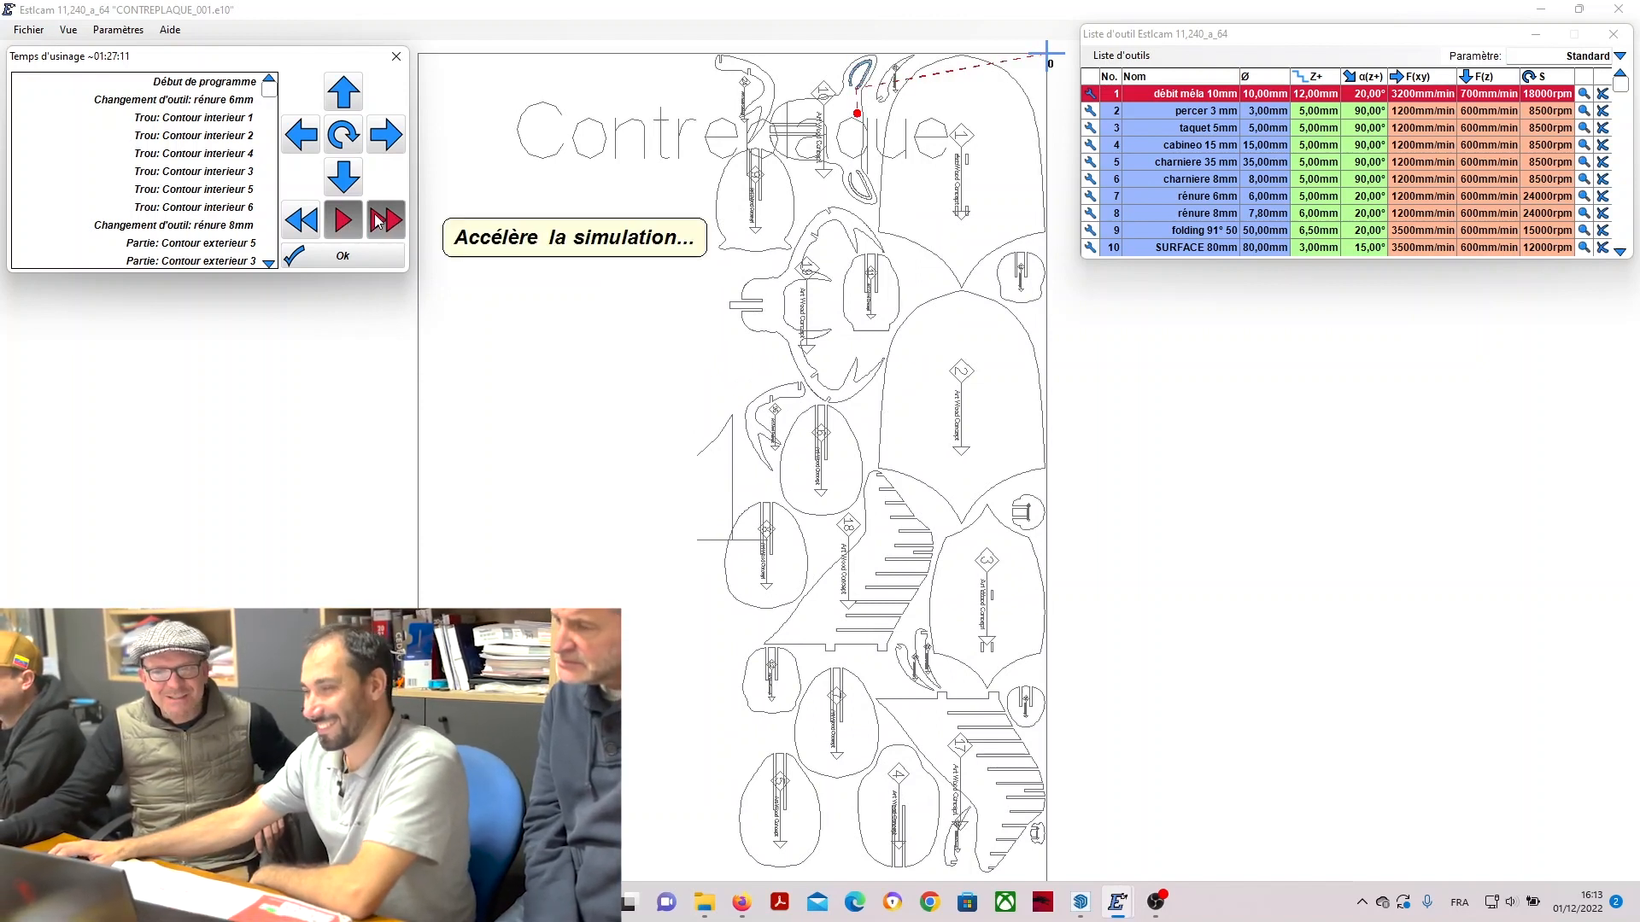
{"action": "left_click", "coordinate": [379, 221]}
{"action": "scroll", "coordinate": [883, 188], "scroll_direction": "up", "scroll_amount": 2}
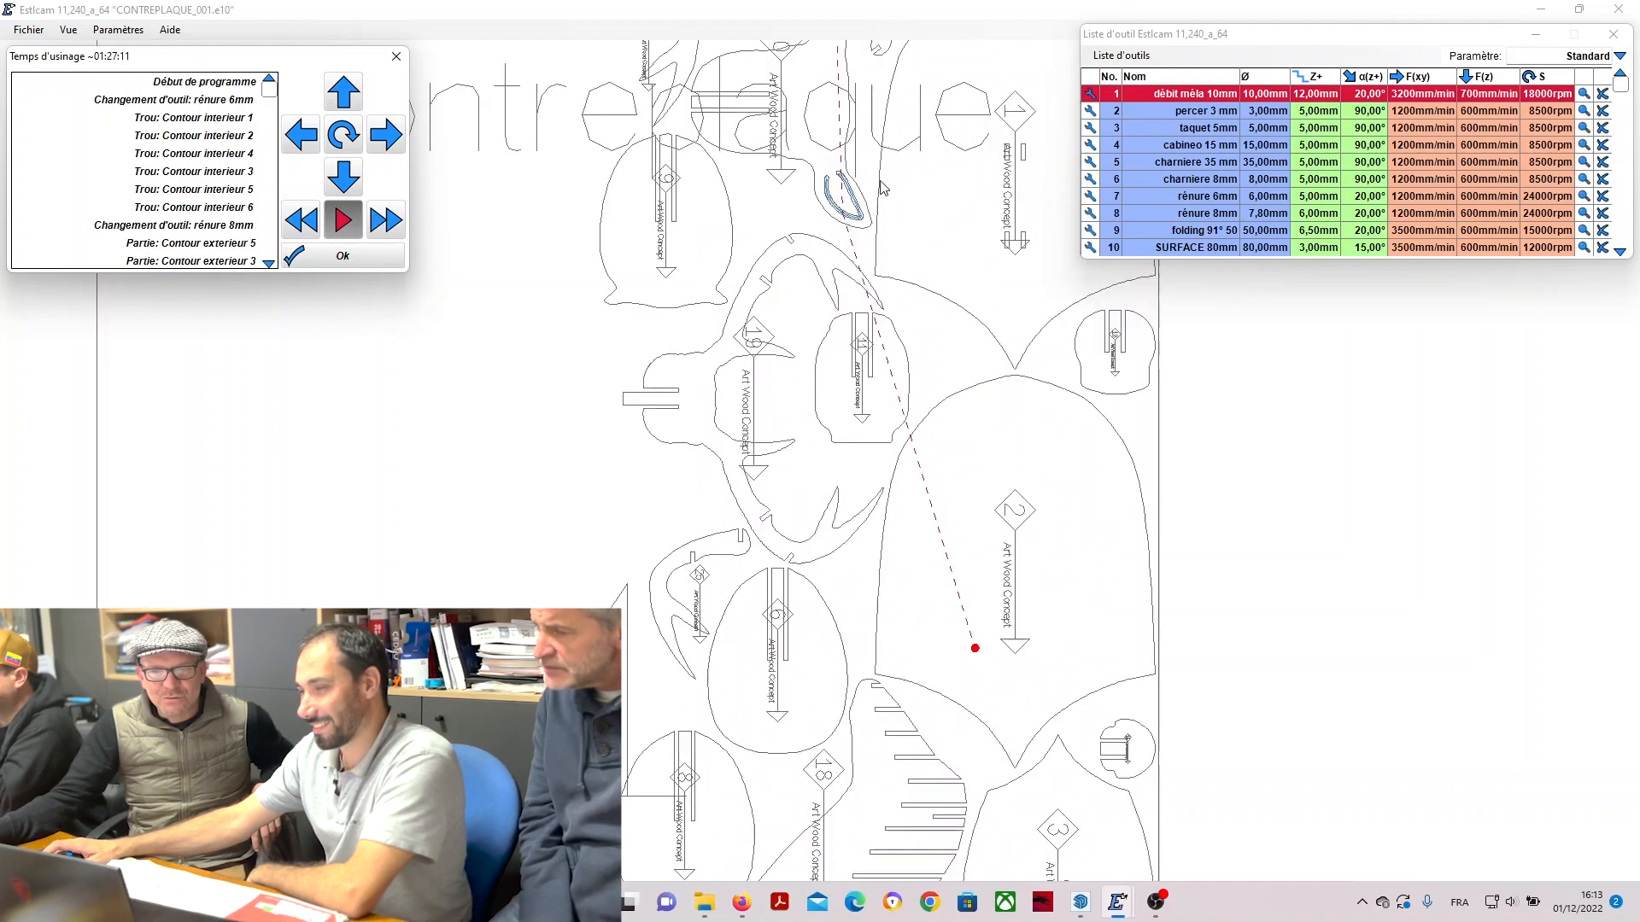
Follow the simulated tool through the slots of part 3 and along the outer contours of parts 4 and 5.
{"action": "scroll", "coordinate": [882, 188], "scroll_direction": "down", "scroll_amount": 4}
{"action": "scroll", "coordinate": [974, 645], "scroll_direction": "up", "scroll_amount": 4}
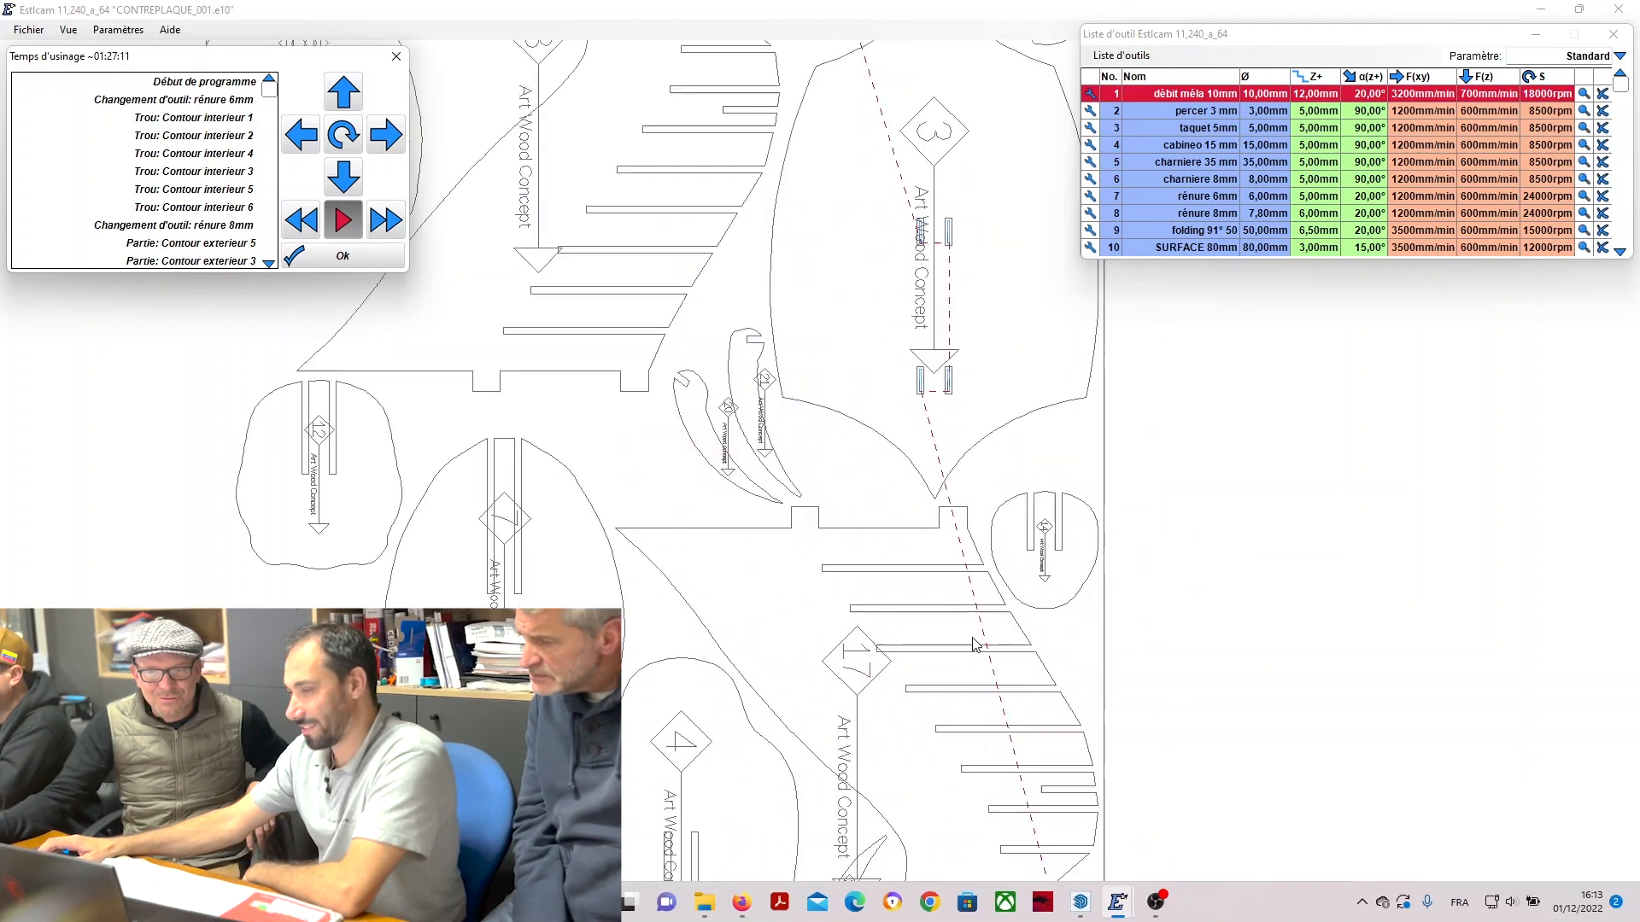
{"action": "scroll", "coordinate": [974, 645], "scroll_direction": "down", "scroll_amount": 3}
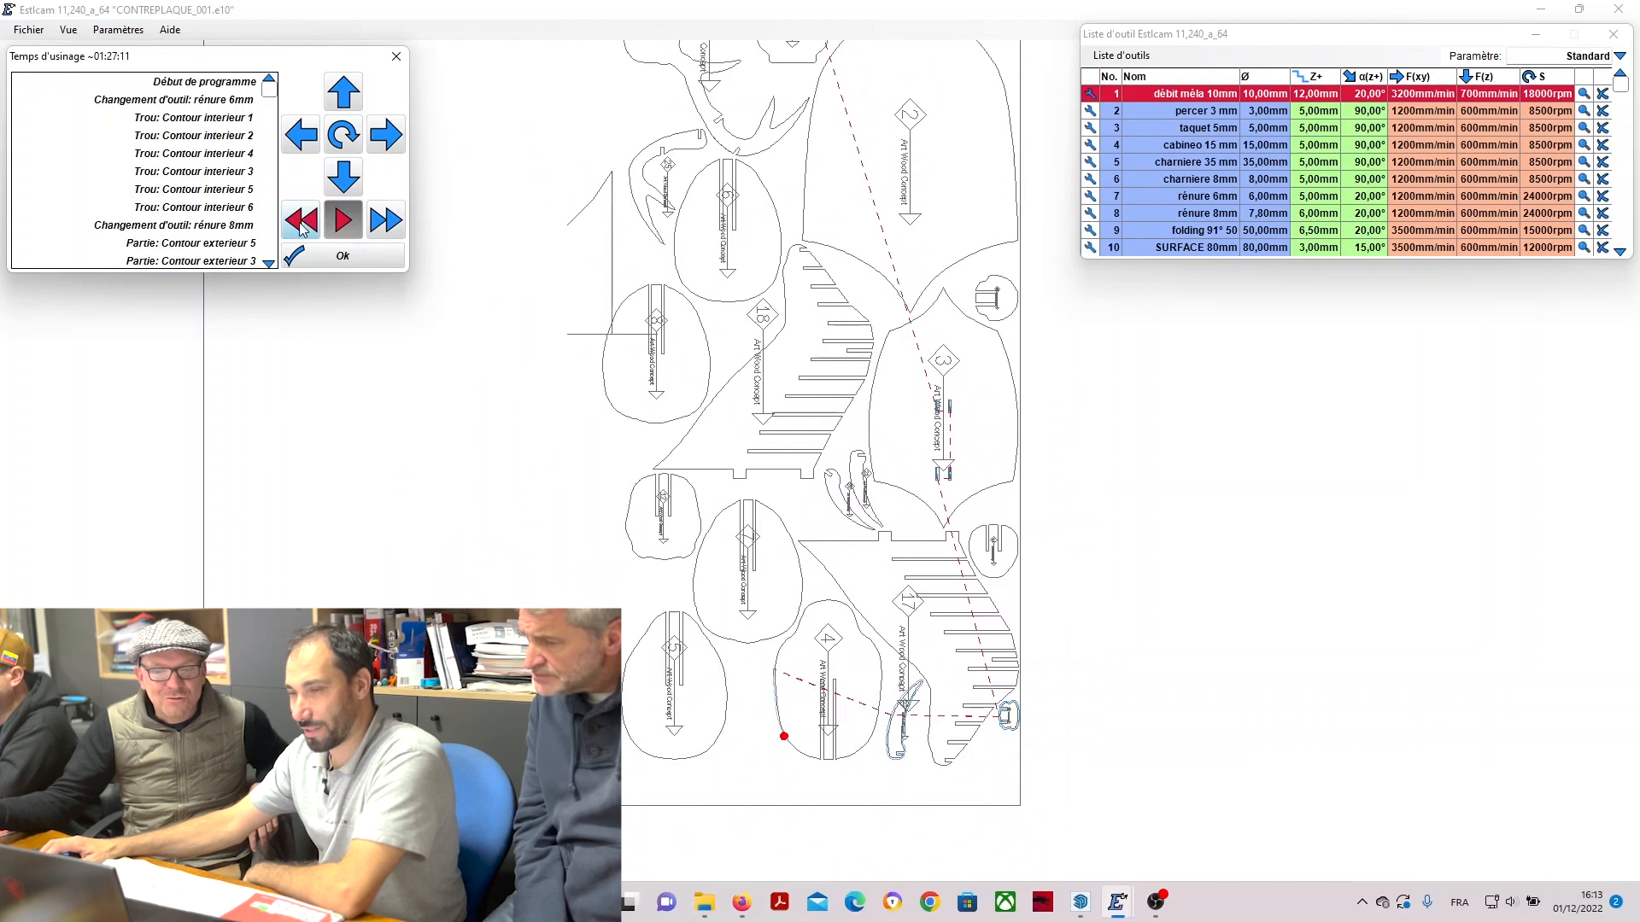
{"action": "scroll", "coordinate": [805, 759], "scroll_direction": "up", "scroll_amount": 3}
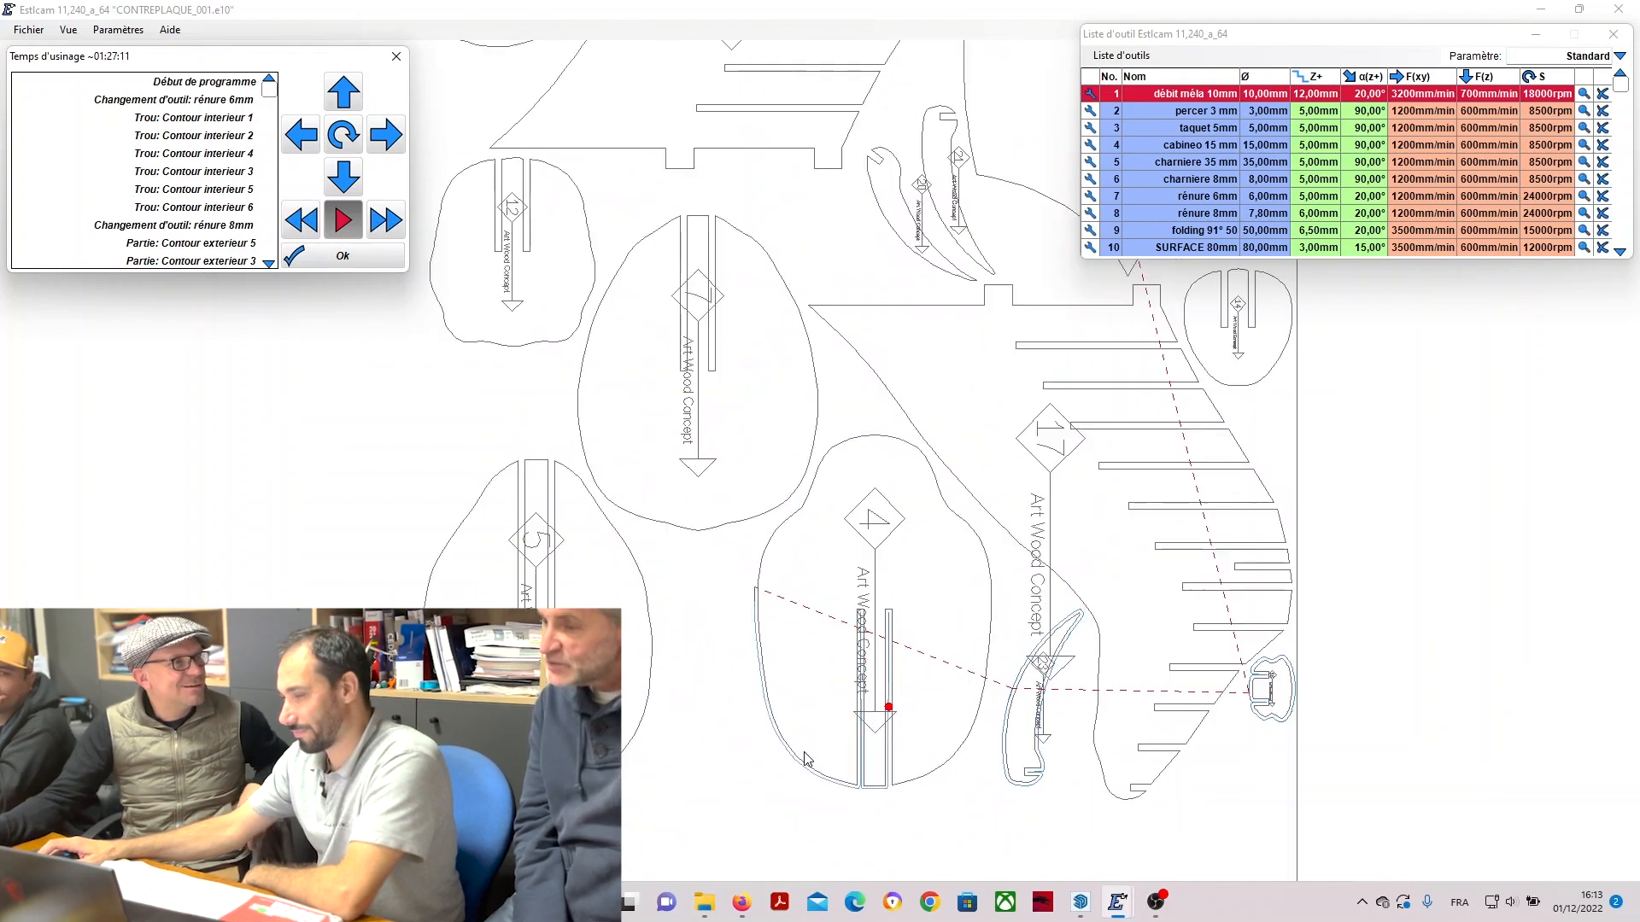
{"action": "scroll", "coordinate": [805, 759], "scroll_direction": "up", "scroll_amount": 2}
{"action": "scroll", "coordinate": [1206, 469], "scroll_direction": "up", "scroll_amount": 3}
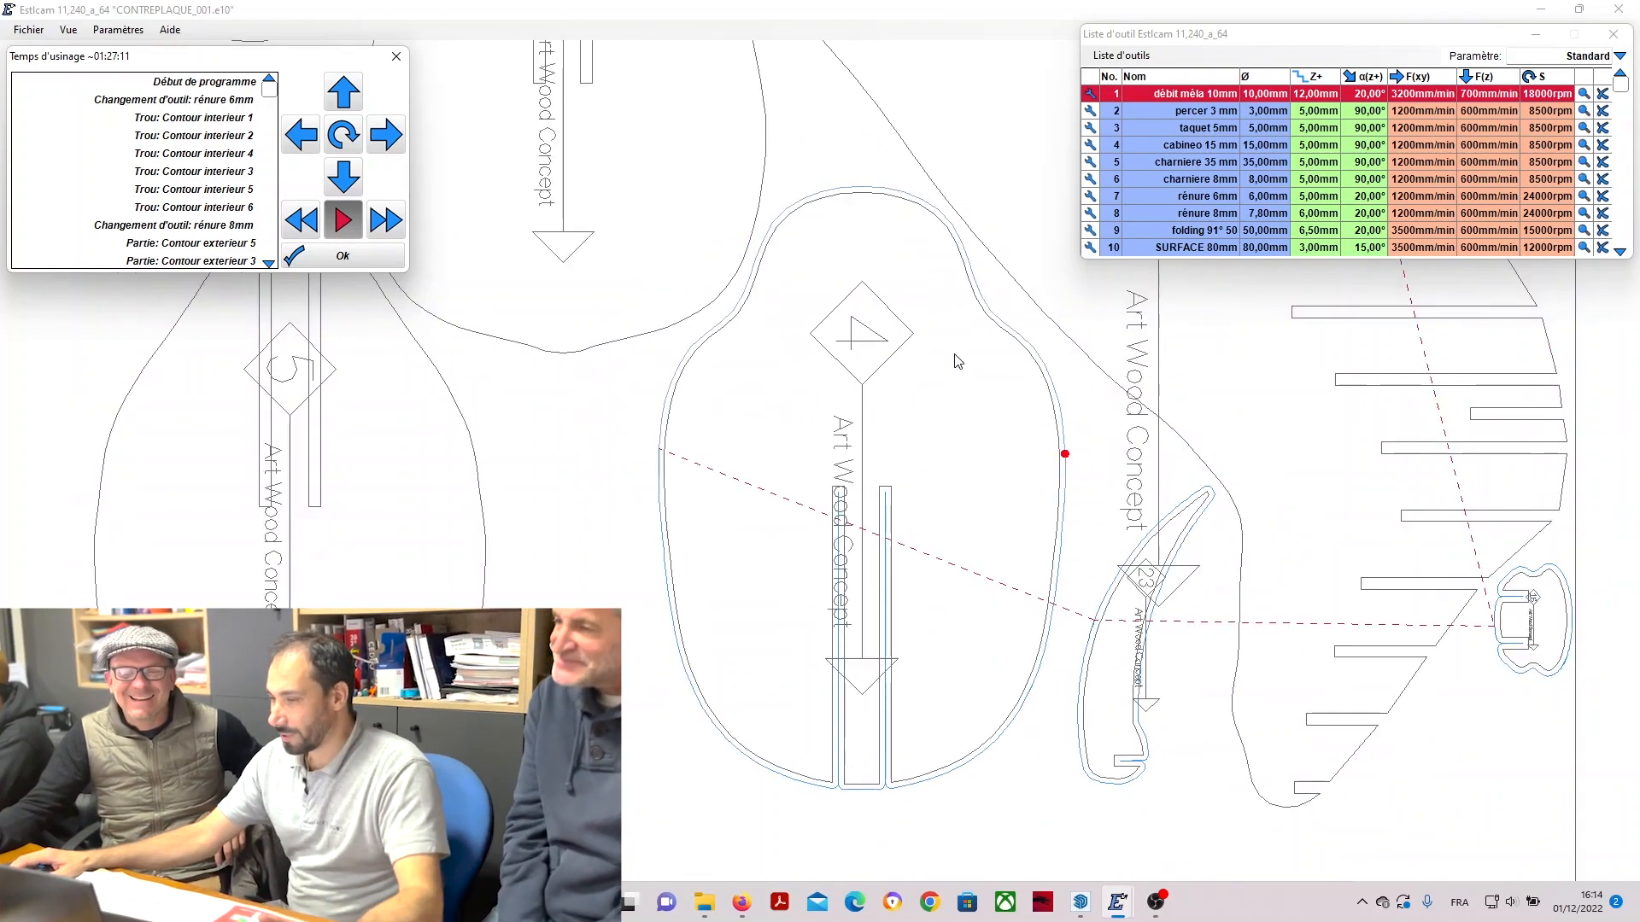
{"action": "scroll", "coordinate": [953, 363], "scroll_direction": "down", "scroll_amount": 1}
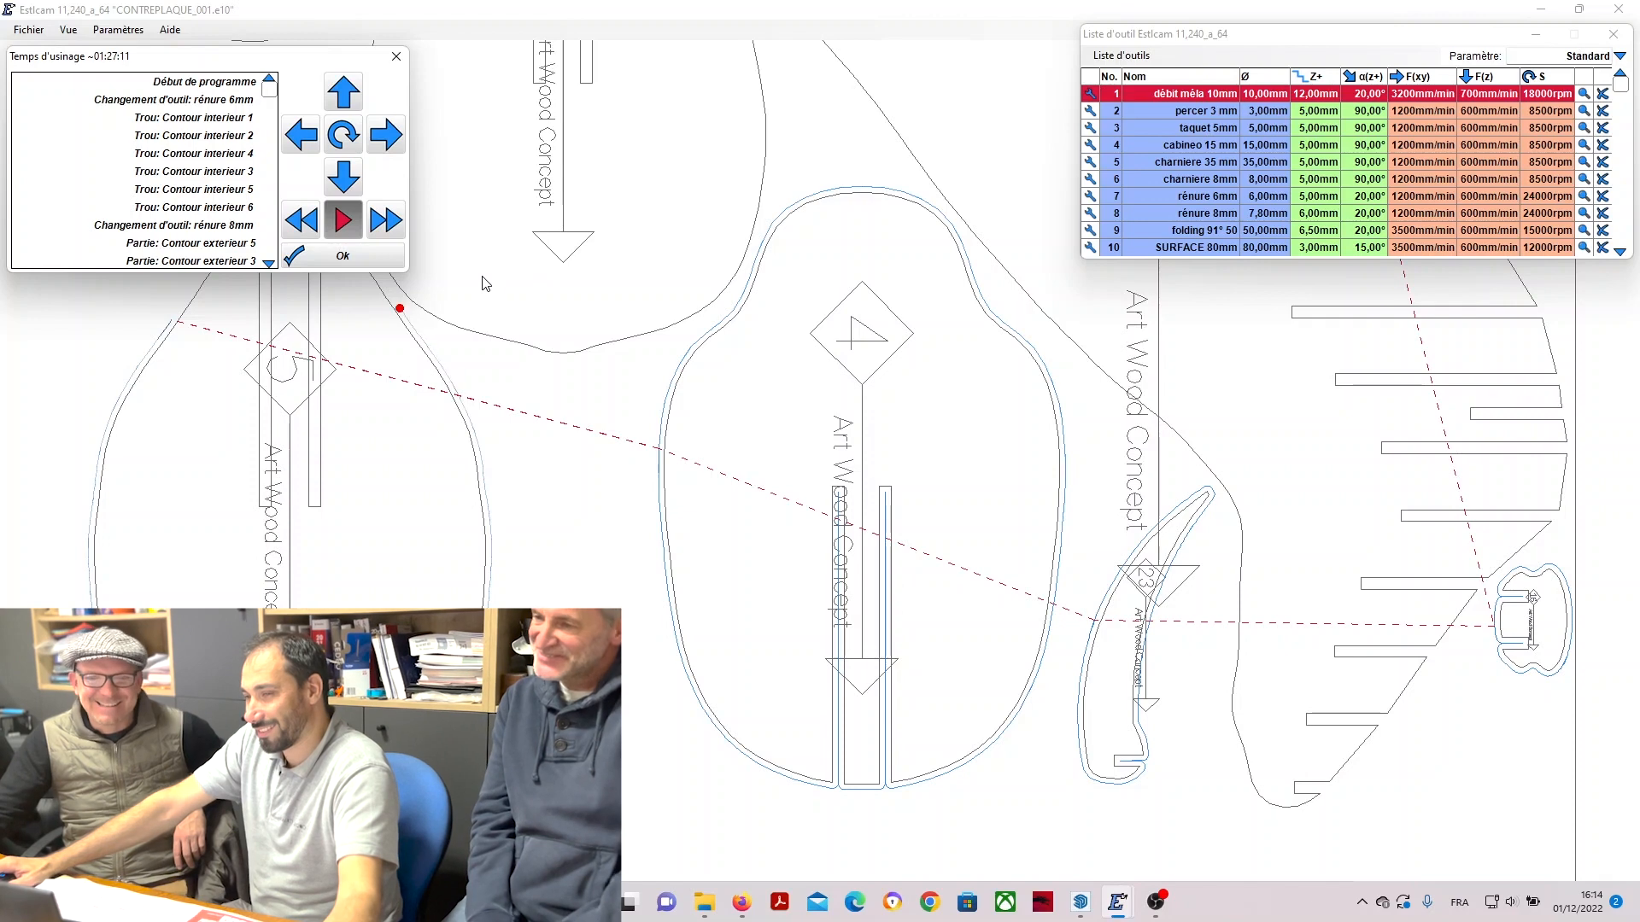
{"action": "scroll", "coordinate": [627, 639], "scroll_direction": "down", "scroll_amount": 1}
{"action": "scroll", "coordinate": [984, 561], "scroll_direction": "down", "scroll_amount": 1}
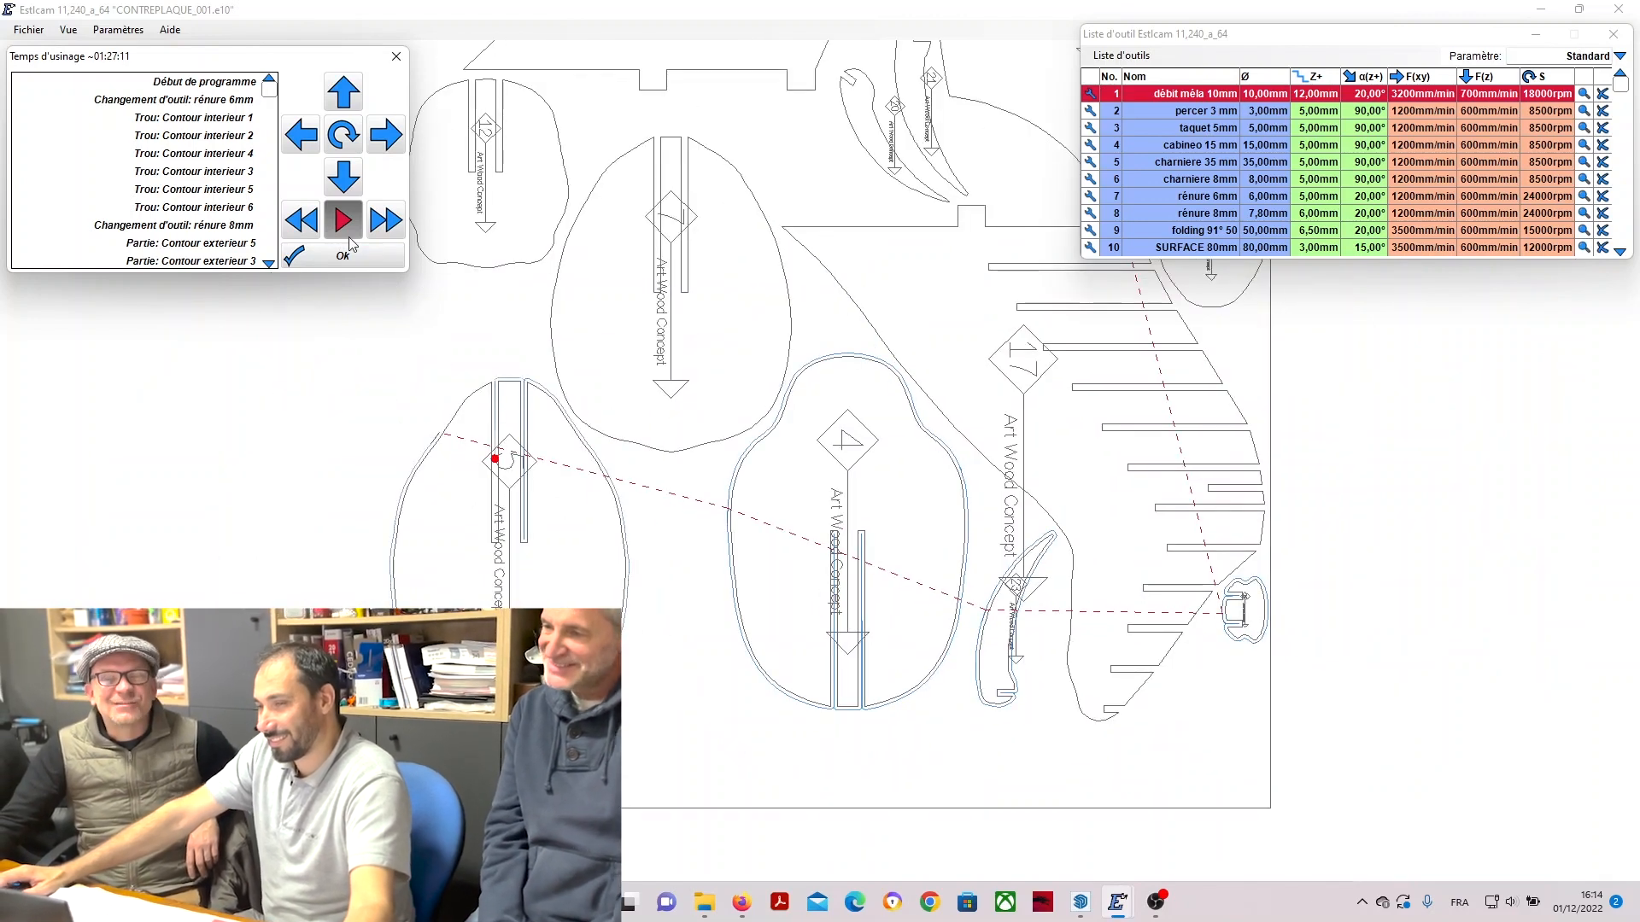
Speed up the machining simulation and follow the remaining outer contours across the sheet until the program ends.
{"action": "left_click", "coordinate": [383, 217]}
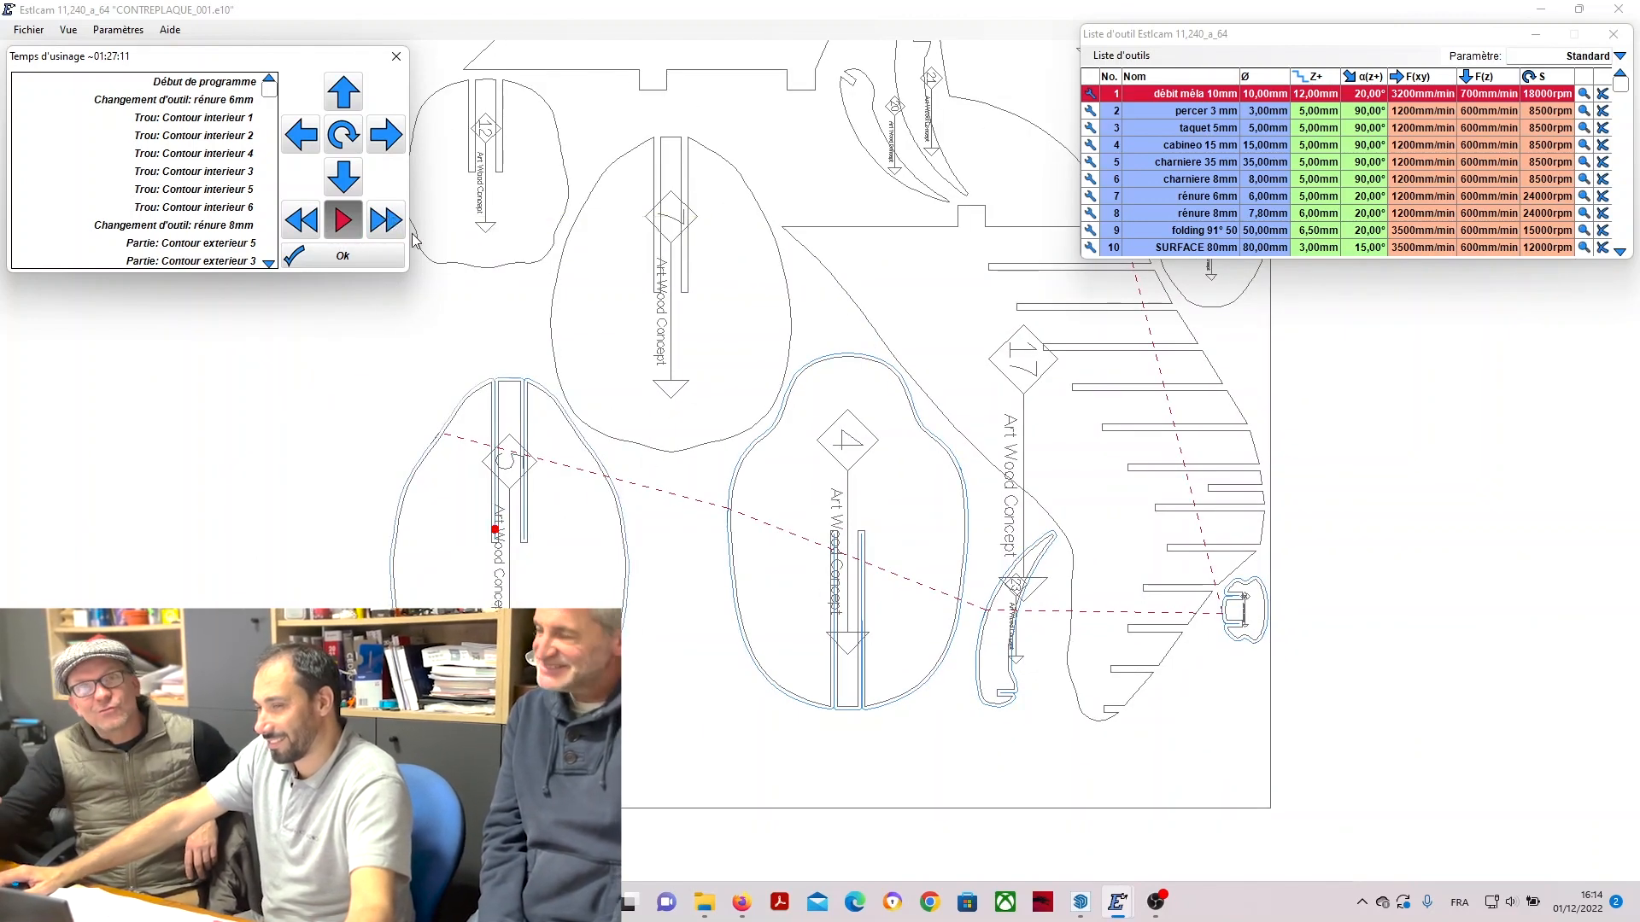
{"action": "scroll", "coordinate": [812, 671], "scroll_direction": "down", "scroll_amount": 1}
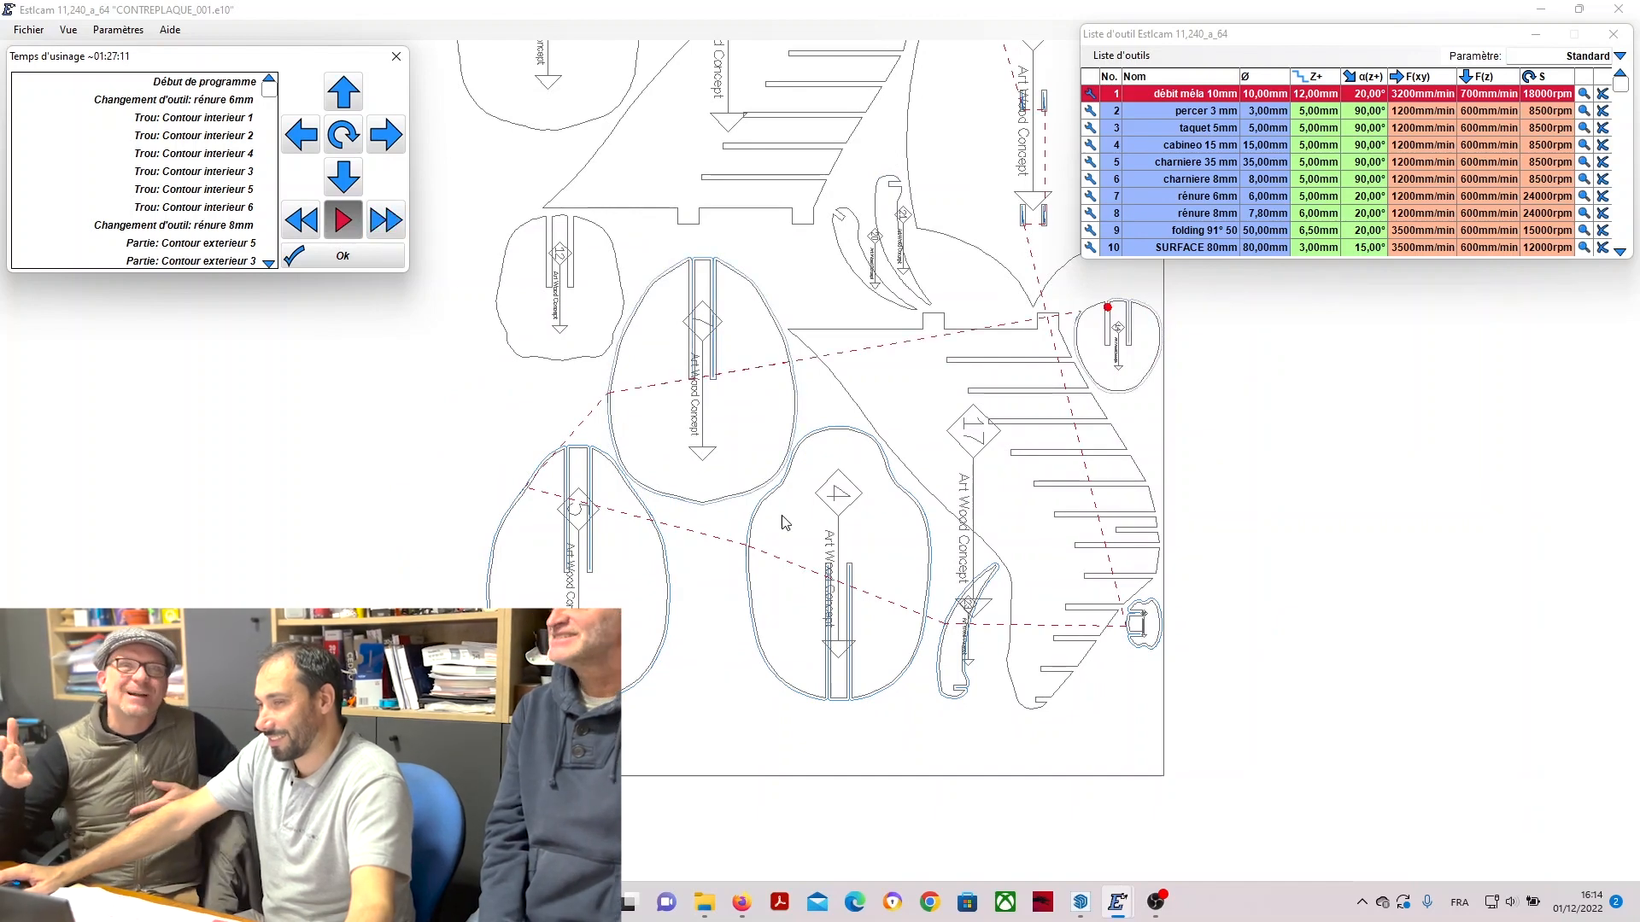
{"action": "scroll", "coordinate": [852, 670], "scroll_direction": "down", "scroll_amount": 1}
{"action": "scroll", "coordinate": [682, 562], "scroll_direction": "down", "scroll_amount": 2}
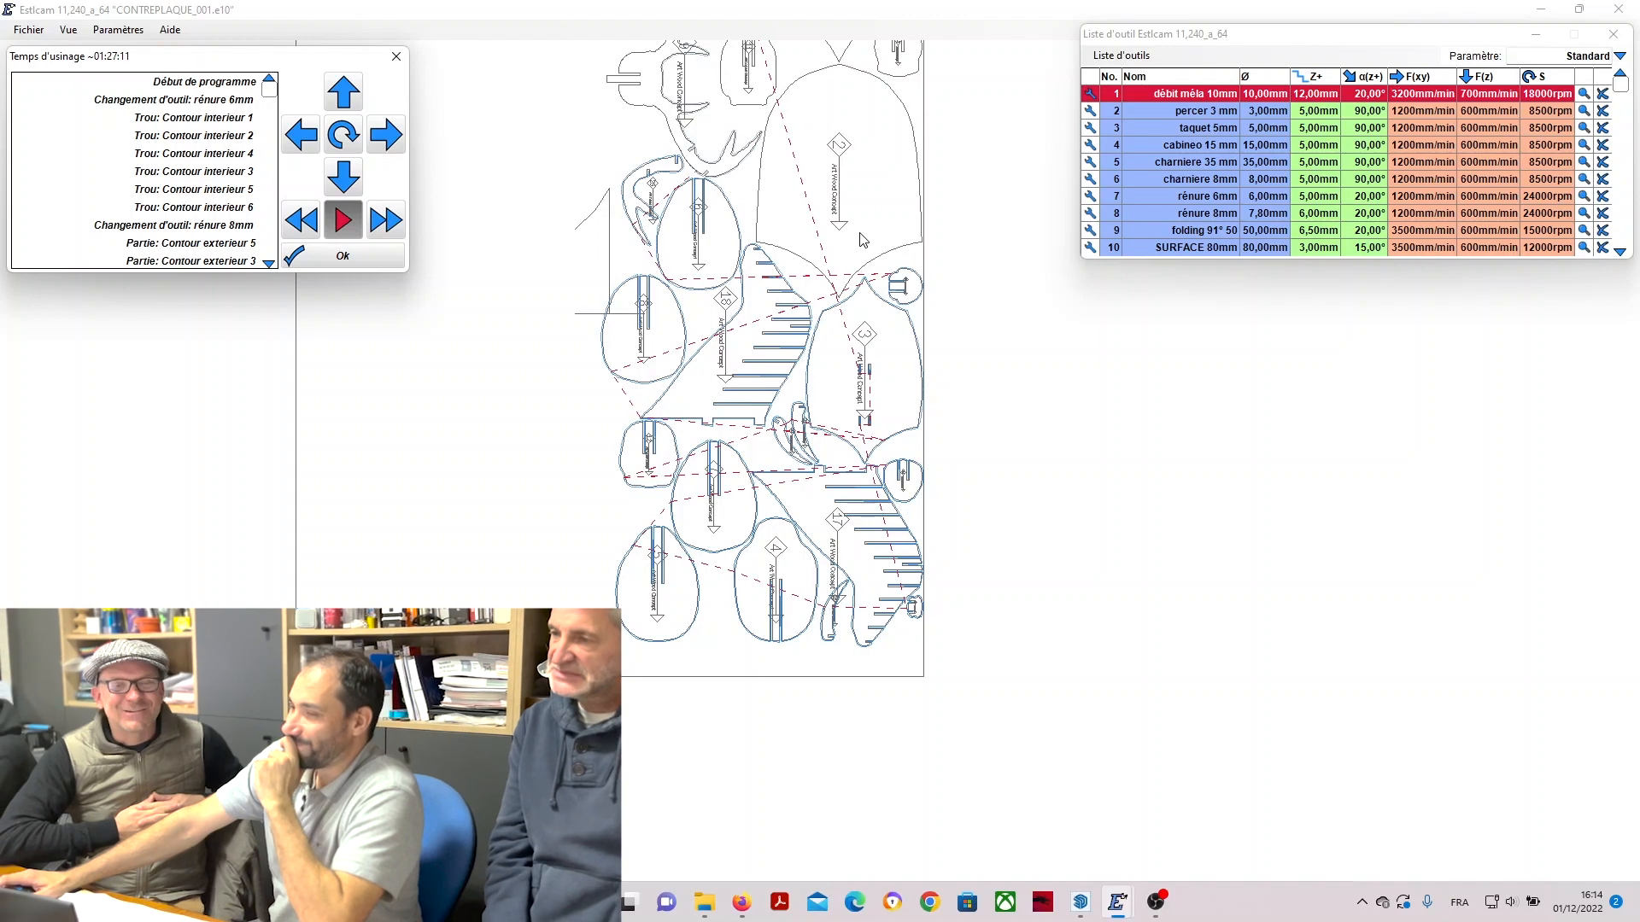
{"action": "scroll", "coordinate": [718, 673], "scroll_direction": "down", "scroll_amount": 2}
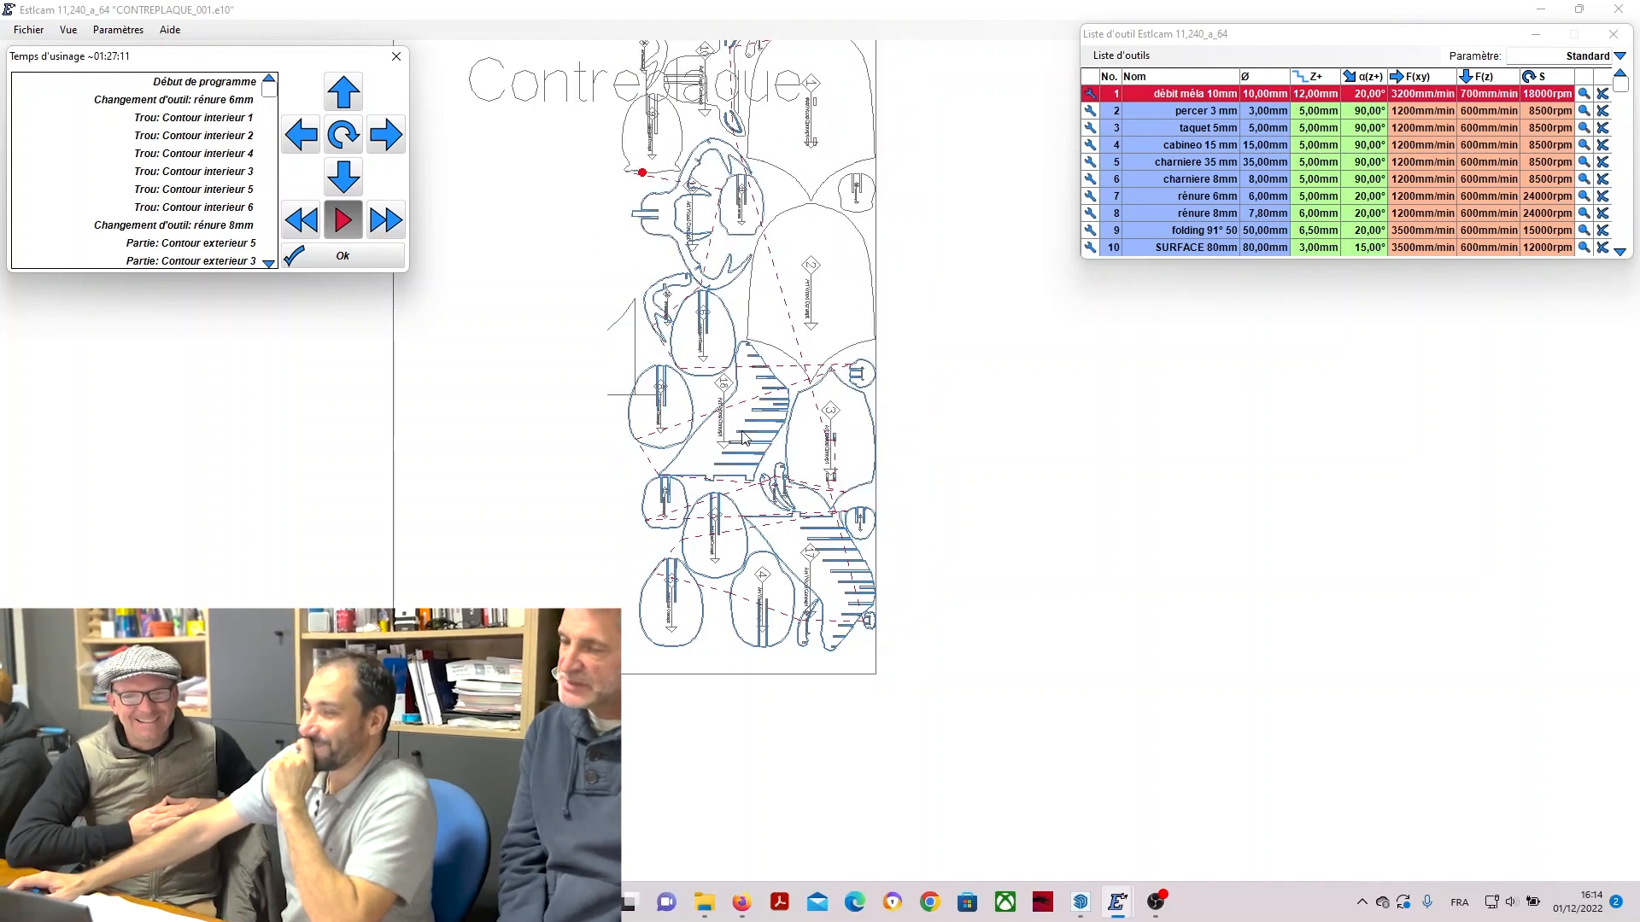
{"action": "scroll", "coordinate": [684, 555], "scroll_direction": "up", "scroll_amount": 1}
{"action": "scroll", "coordinate": [683, 556], "scroll_direction": "down", "scroll_amount": 1}
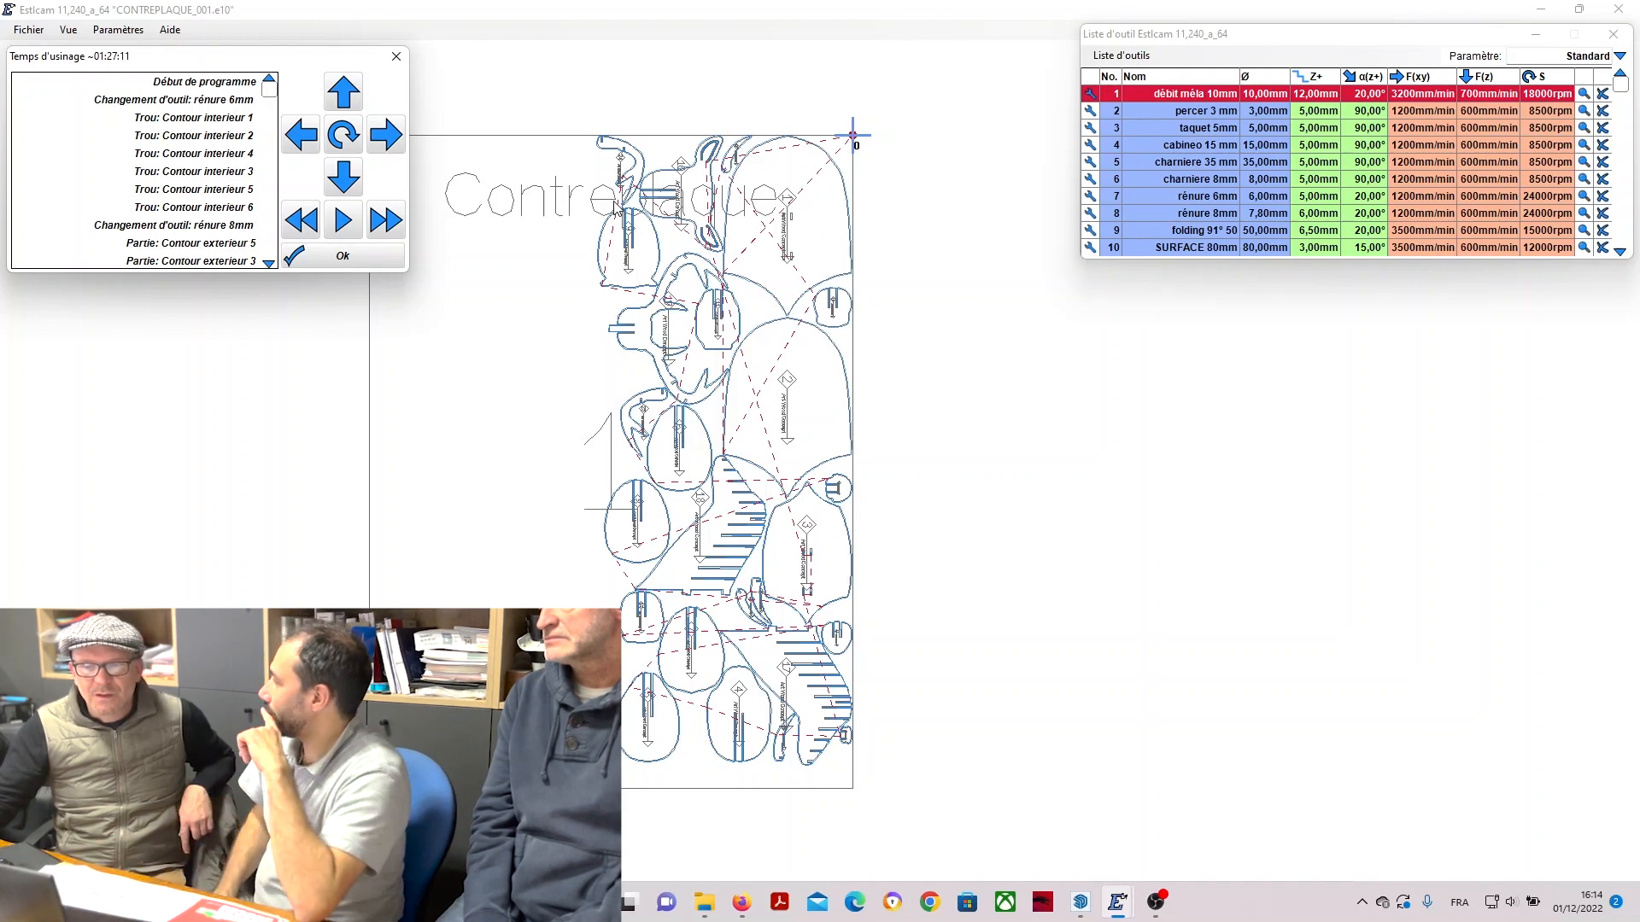
Inspect the simulated toolpaths and rapid moves around the ear piece, part 1 and the whole sheet, and close the simulation.
{"action": "scroll", "coordinate": [753, 161], "scroll_direction": "down", "scroll_amount": 3}
{"action": "scroll", "coordinate": [753, 161], "scroll_direction": "up", "scroll_amount": 7}
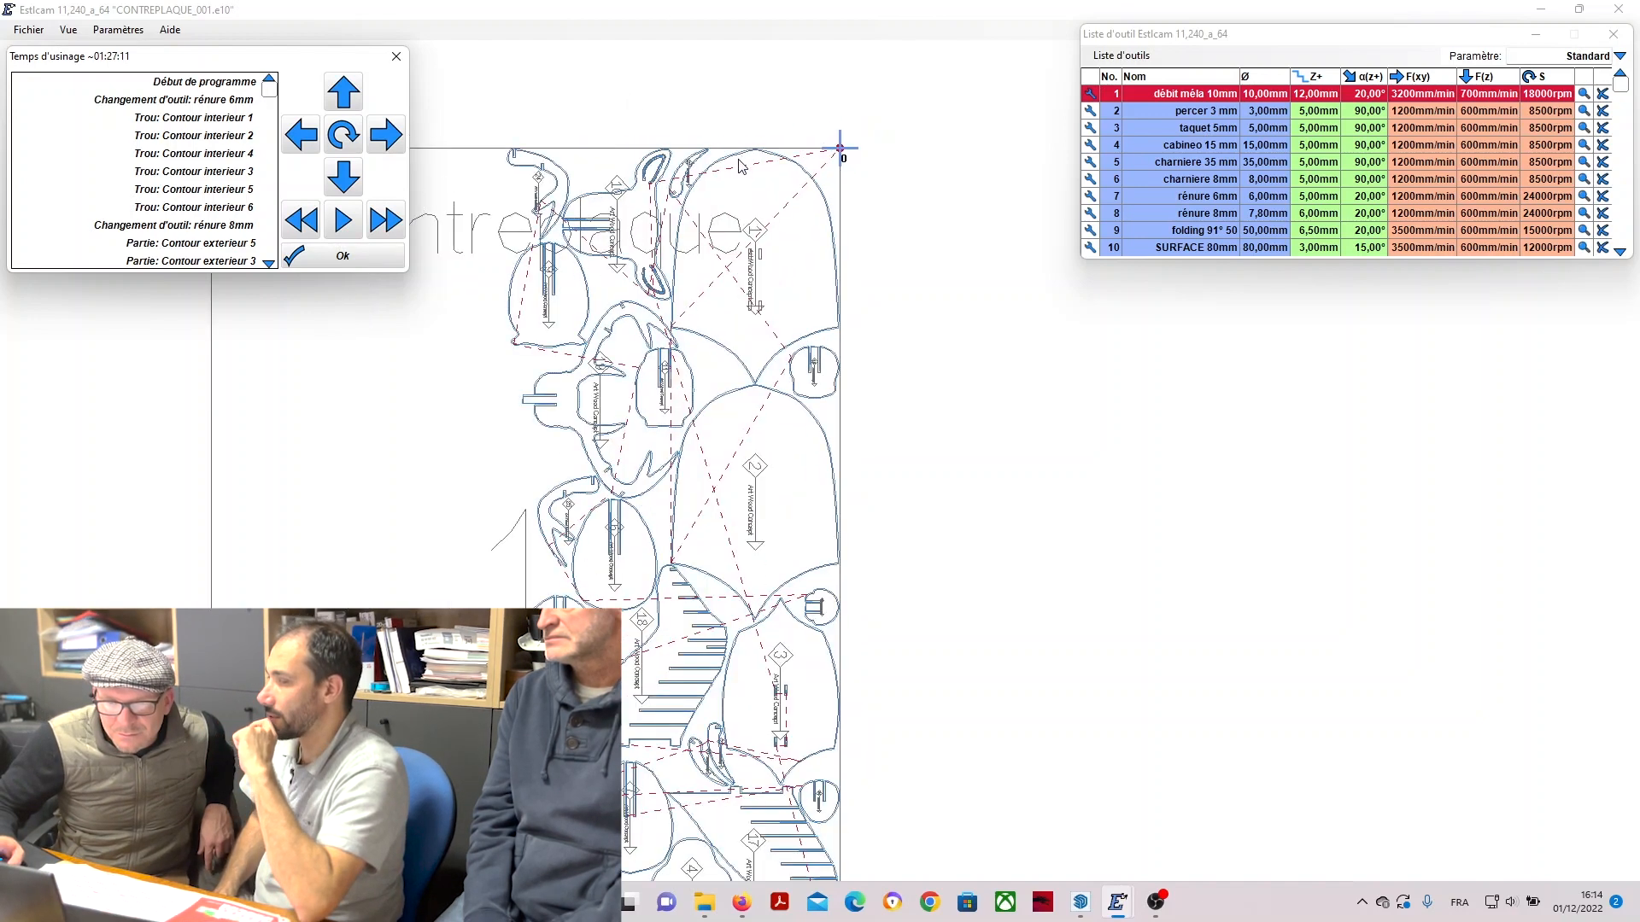
{"action": "scroll", "coordinate": [612, 236], "scroll_direction": "up", "scroll_amount": 2}
{"action": "scroll", "coordinate": [780, 210], "scroll_direction": "down", "scroll_amount": 2}
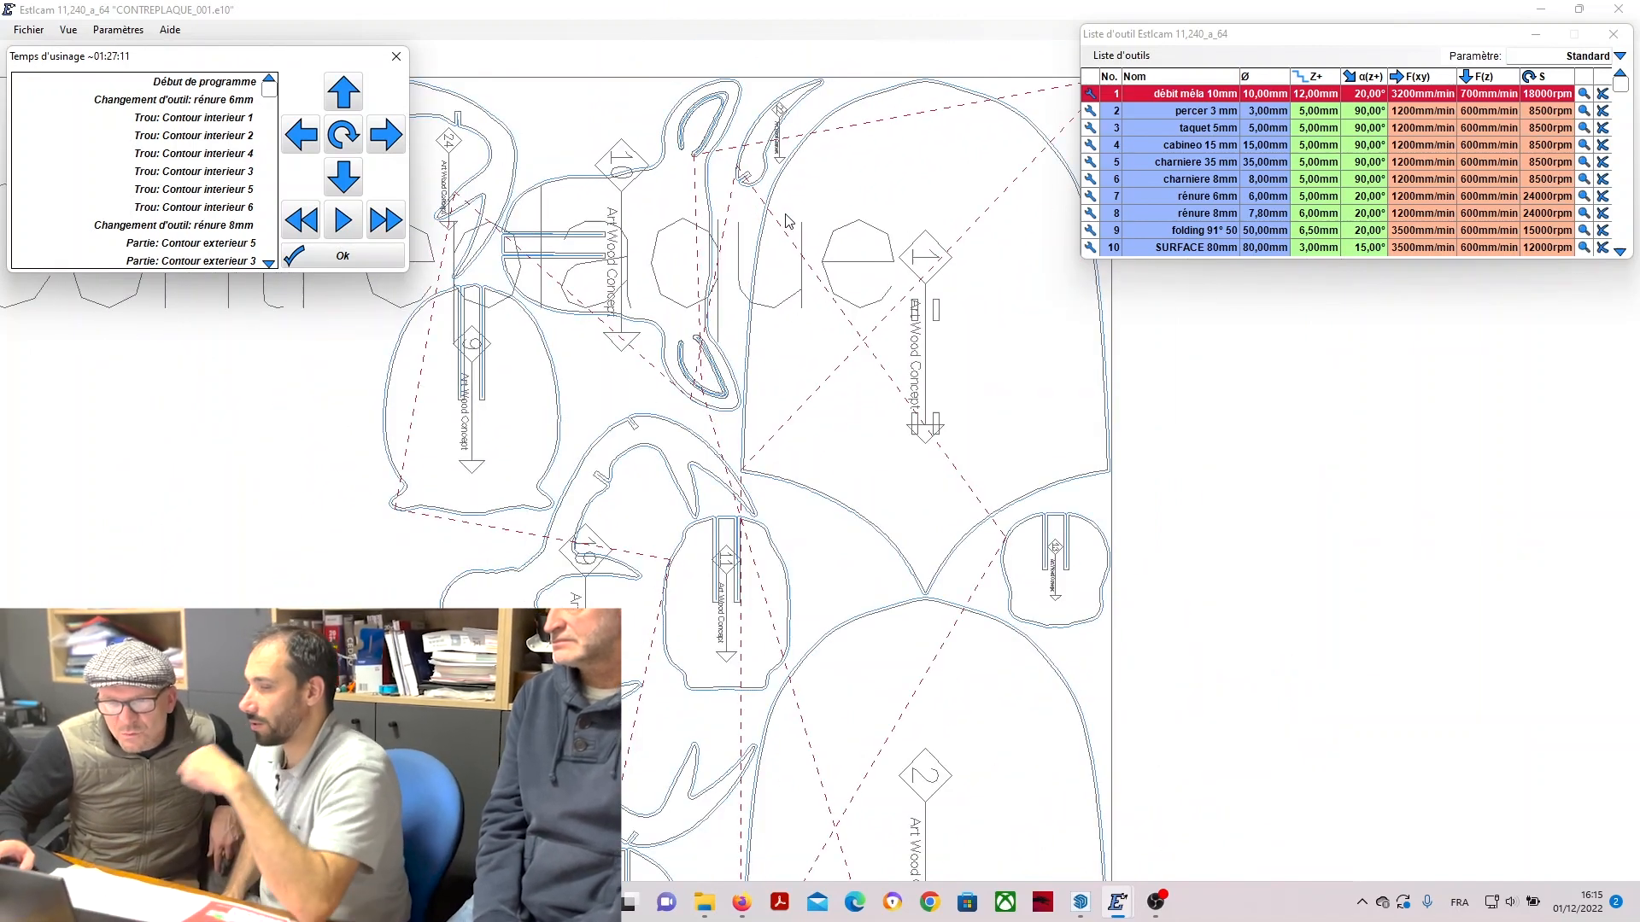
{"action": "scroll", "coordinate": [787, 227], "scroll_direction": "down", "scroll_amount": 3}
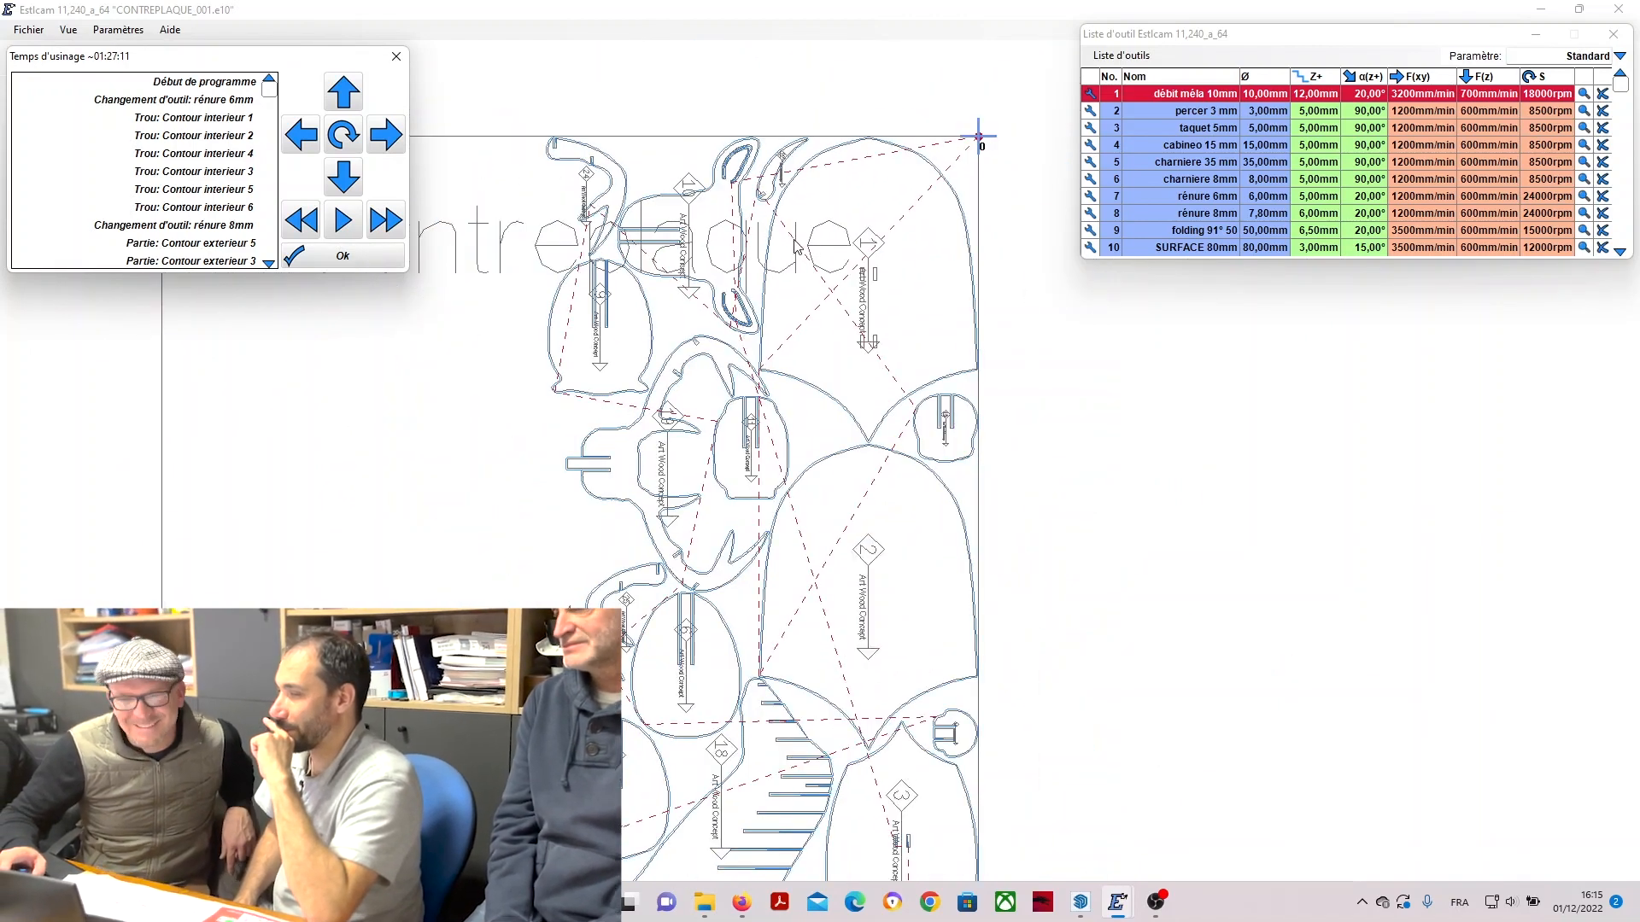
{"action": "scroll", "coordinate": [793, 236], "scroll_direction": "up", "scroll_amount": 2}
{"action": "scroll", "coordinate": [799, 239], "scroll_direction": "down", "scroll_amount": 2}
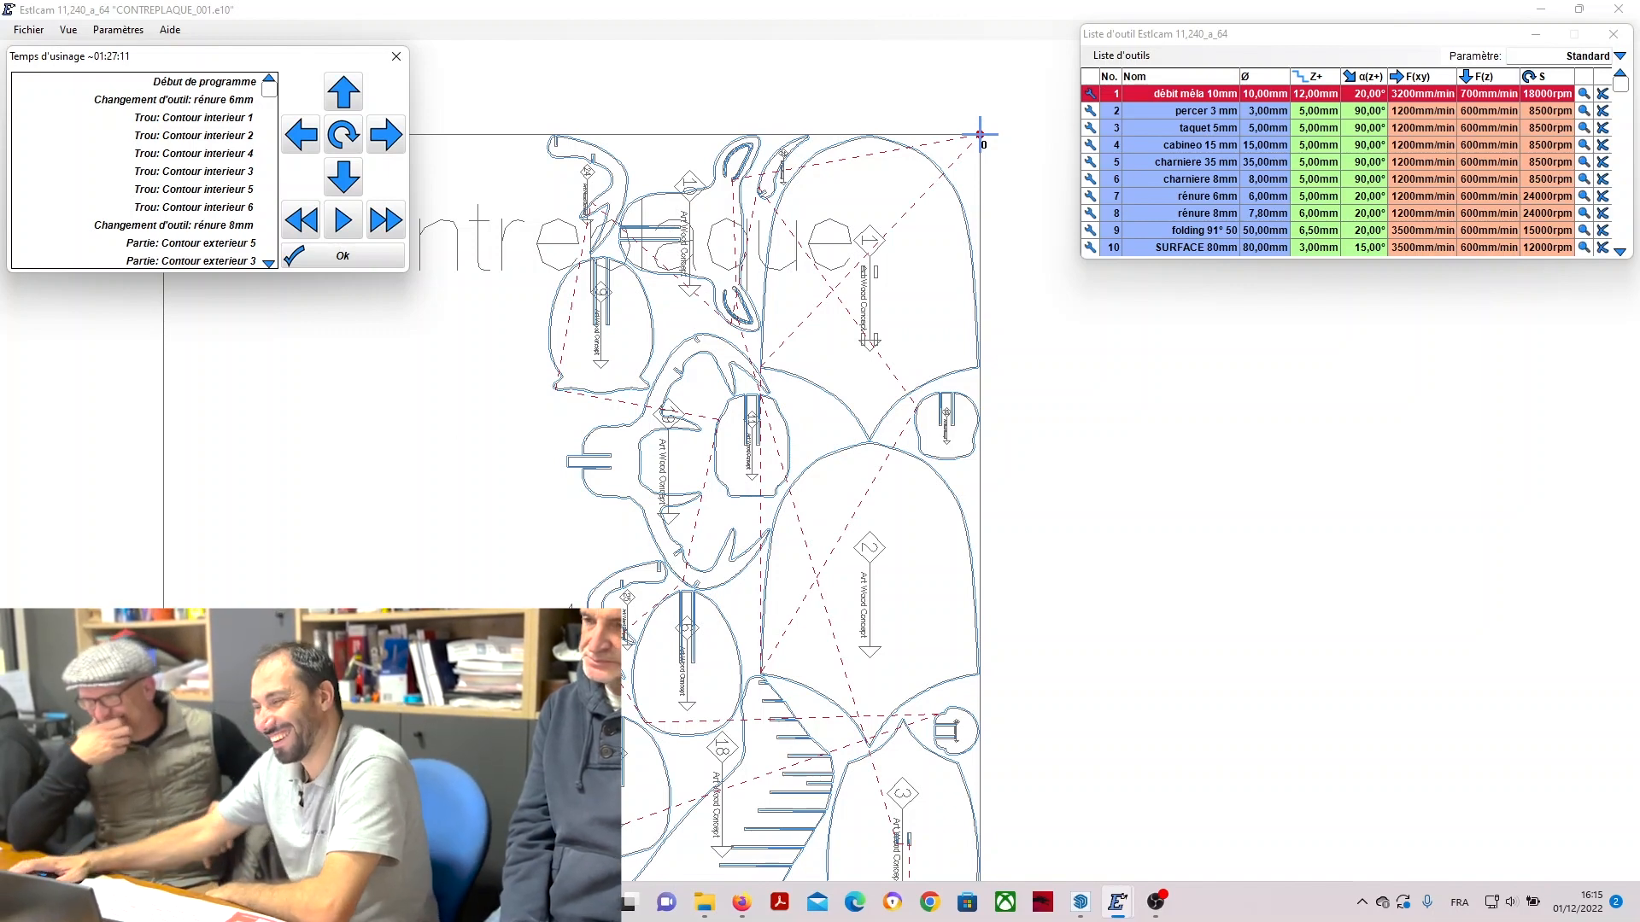
{"action": "scroll", "coordinate": [907, 273], "scroll_direction": "down", "scroll_amount": 3}
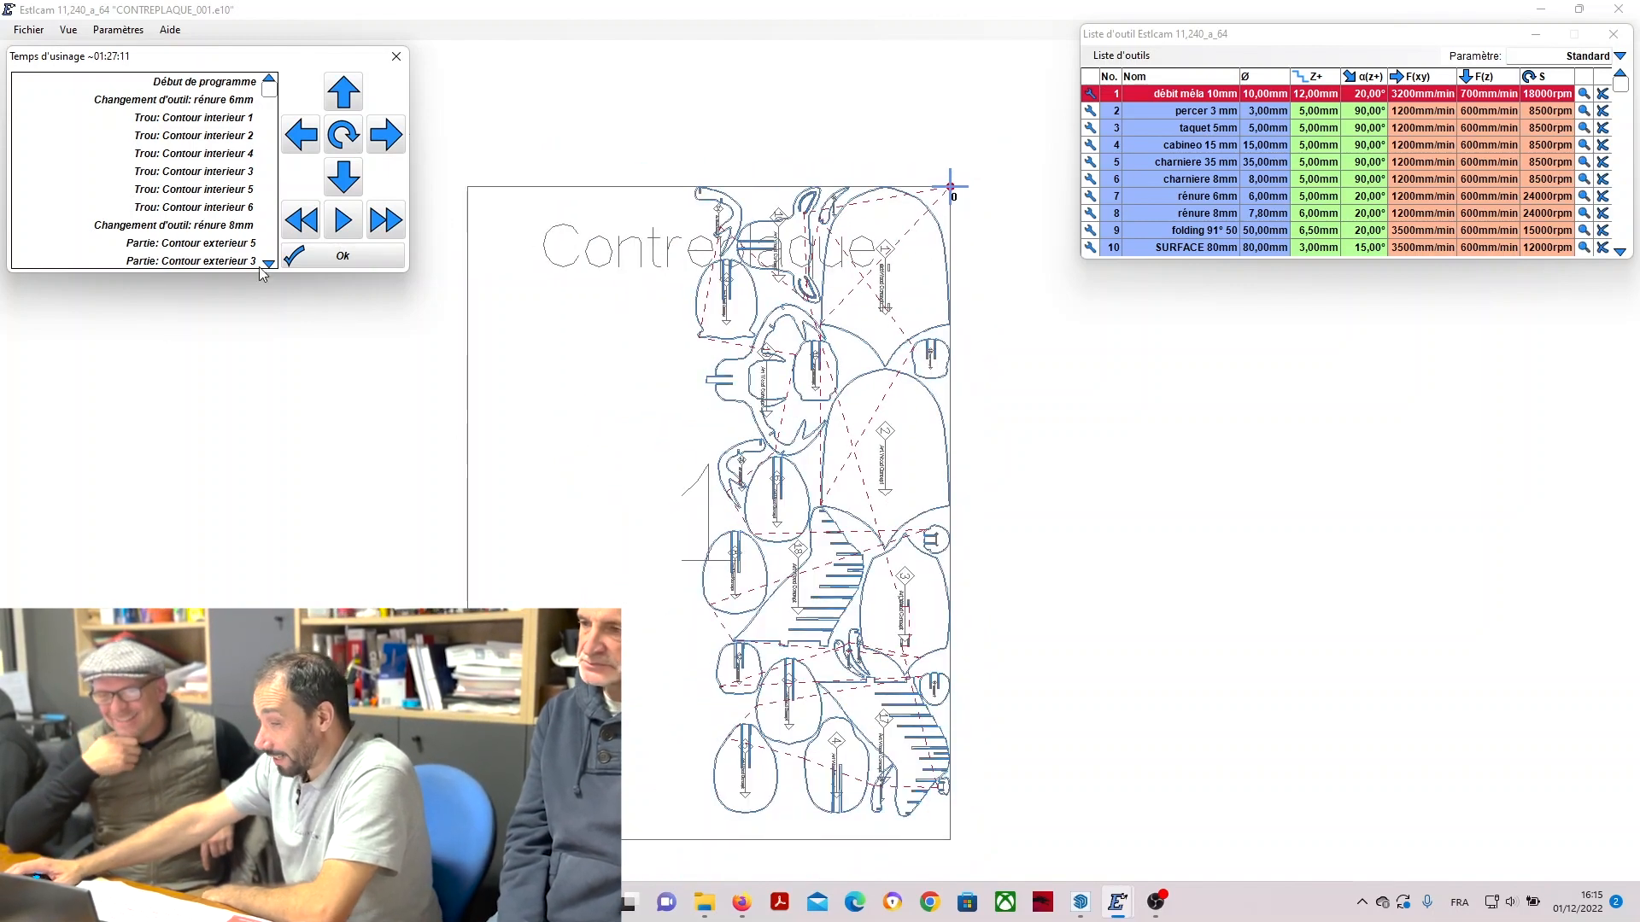
{"action": "left_click", "coordinate": [343, 257]}
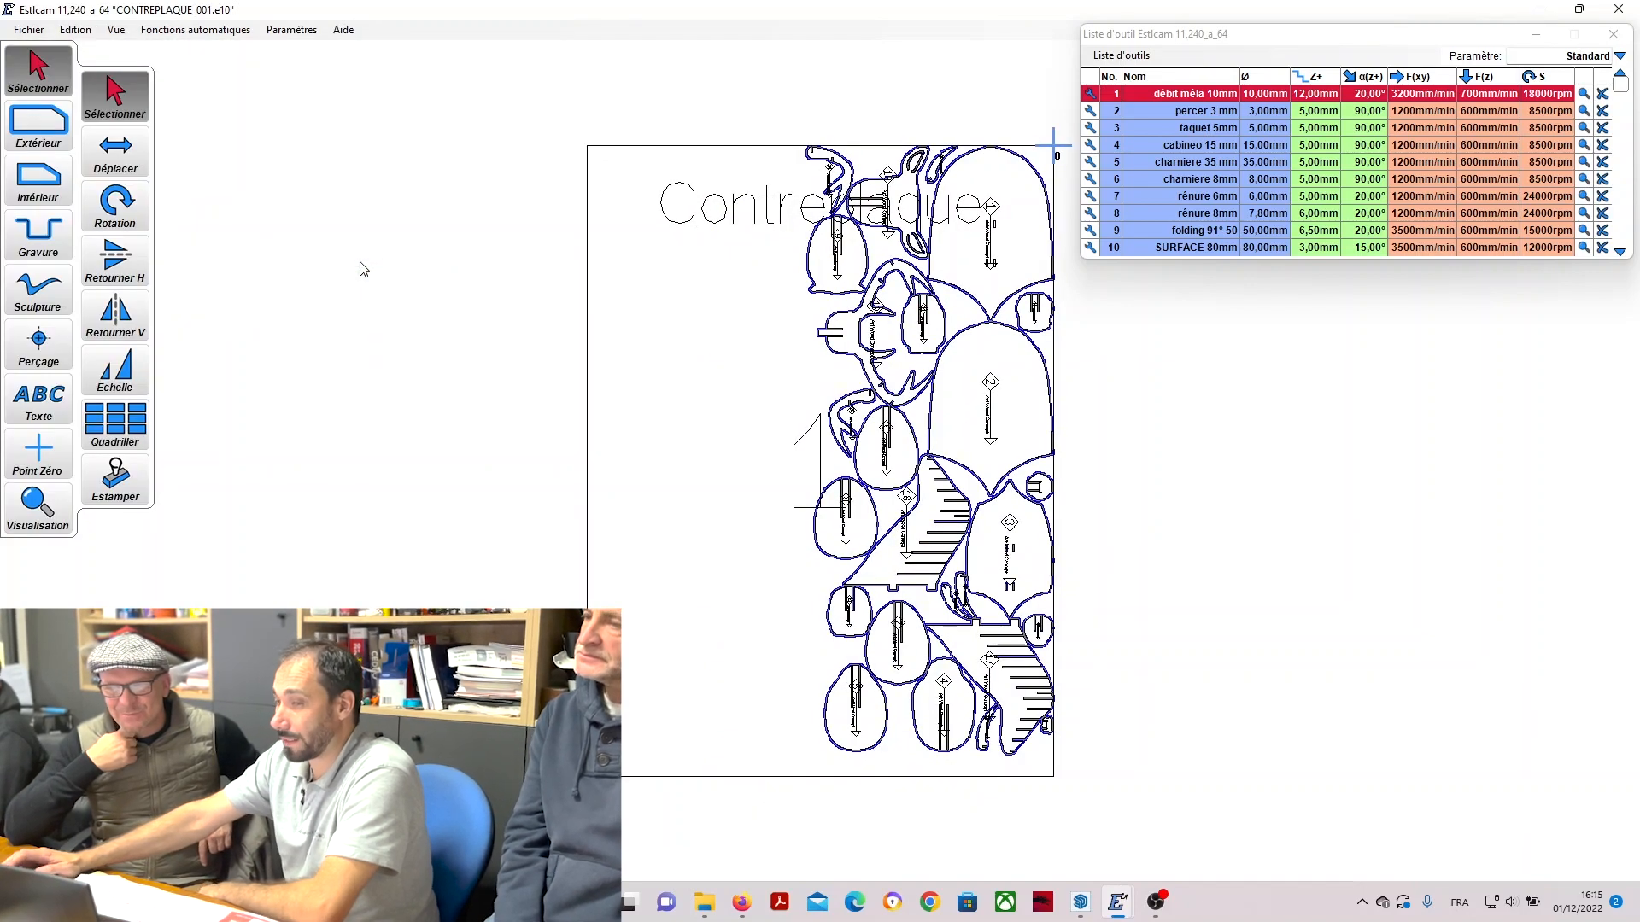